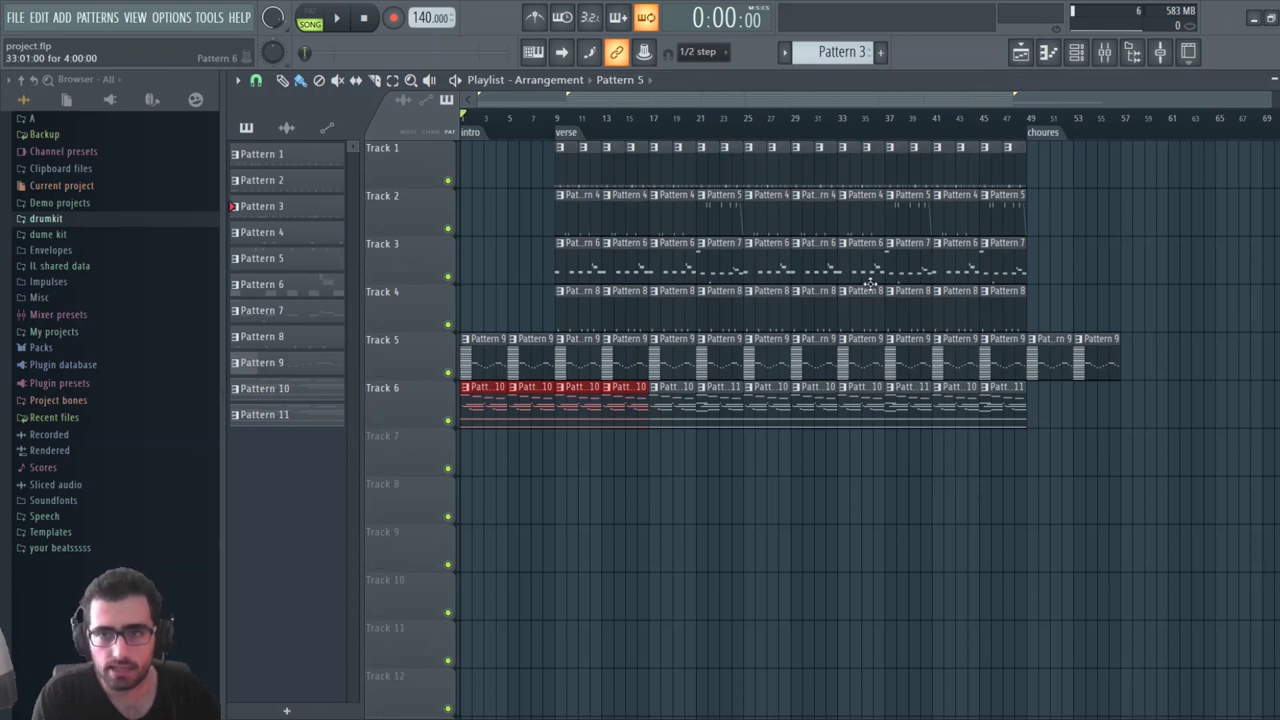
Deselect the Pattern 10 clips on Track 6 and play the arrangement from the start
ctrl+click(486, 206)
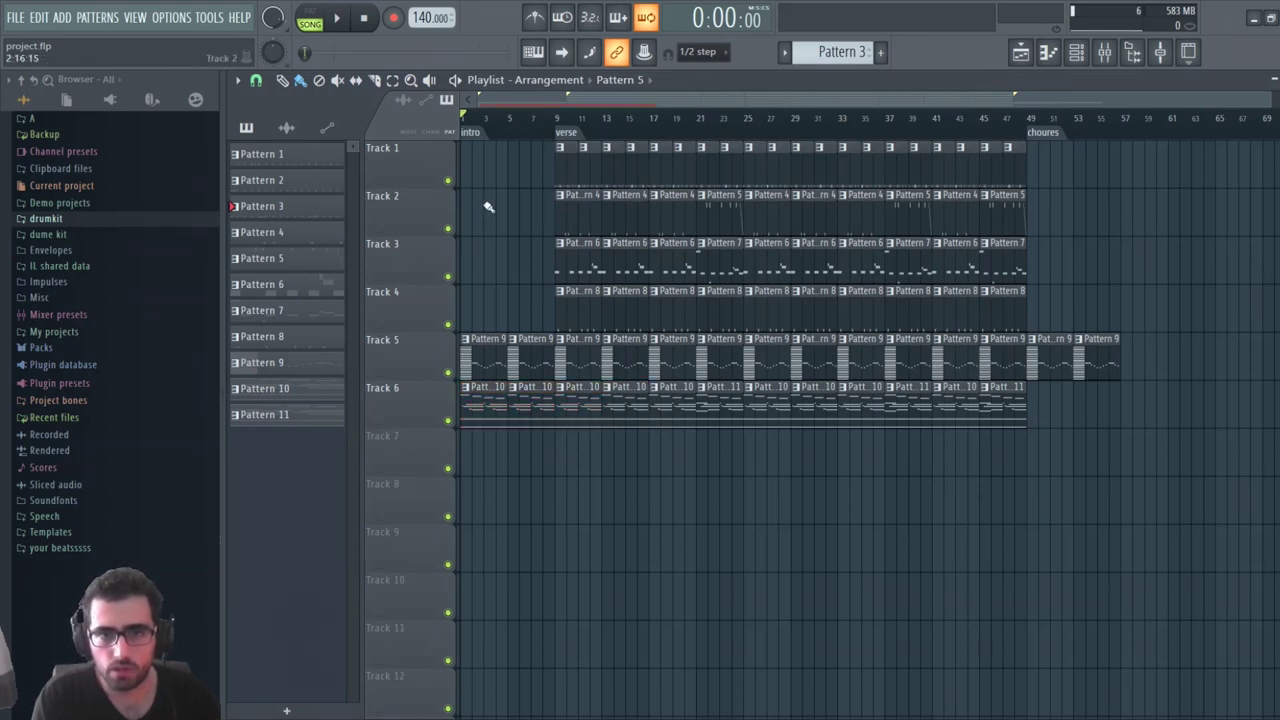
key(space)
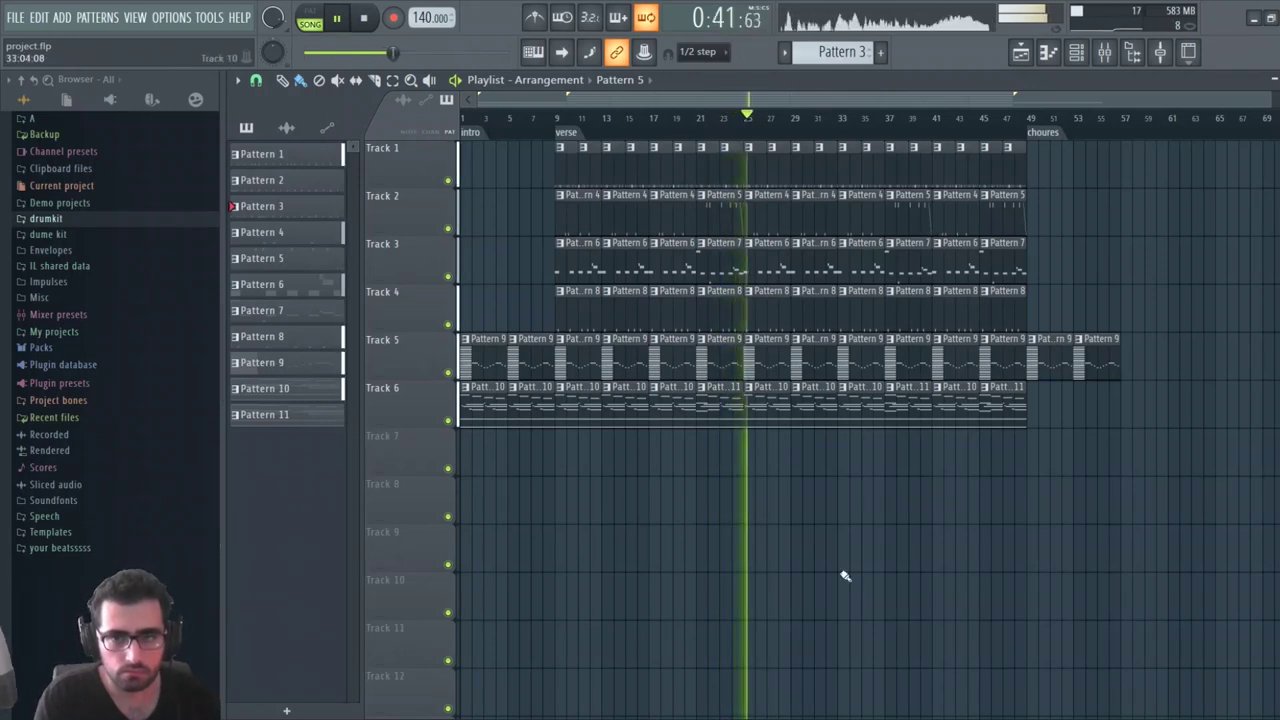
key(space)
Select the first 16 verse bars across all tracks, and the Track 6 clips in the second part, for review
drag(740, 143, 572, 434)
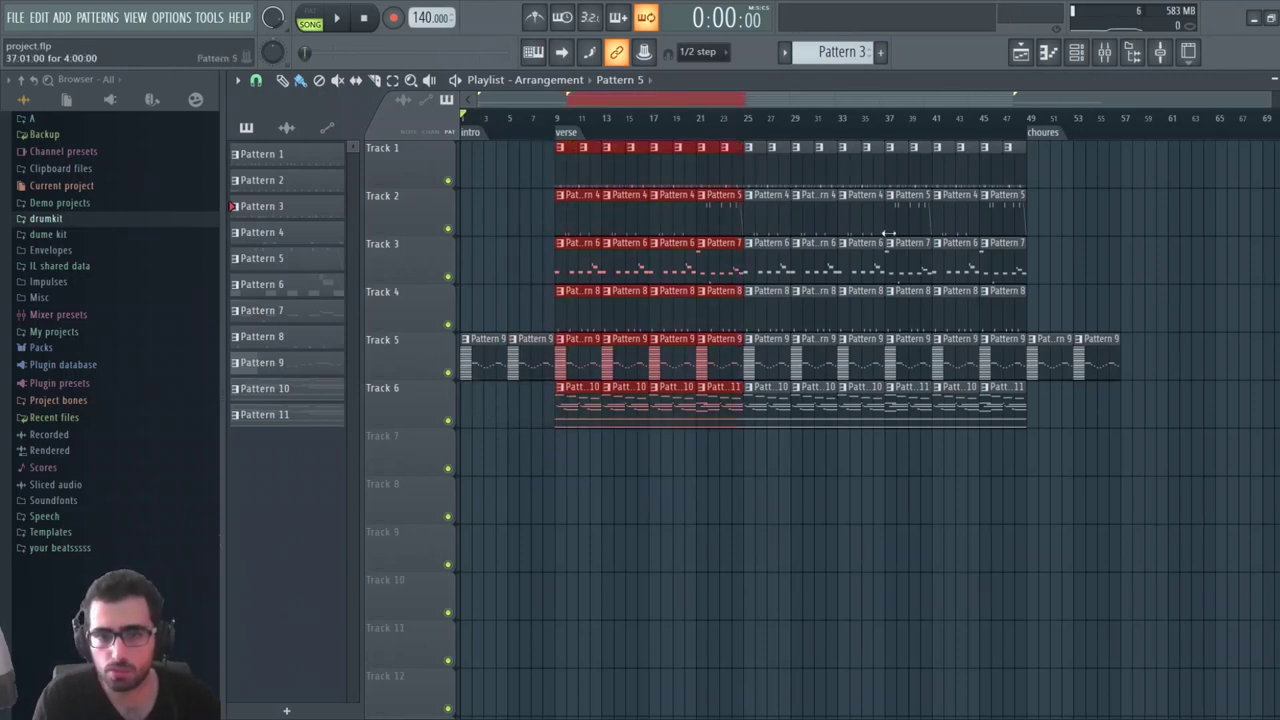
click(700, 435)
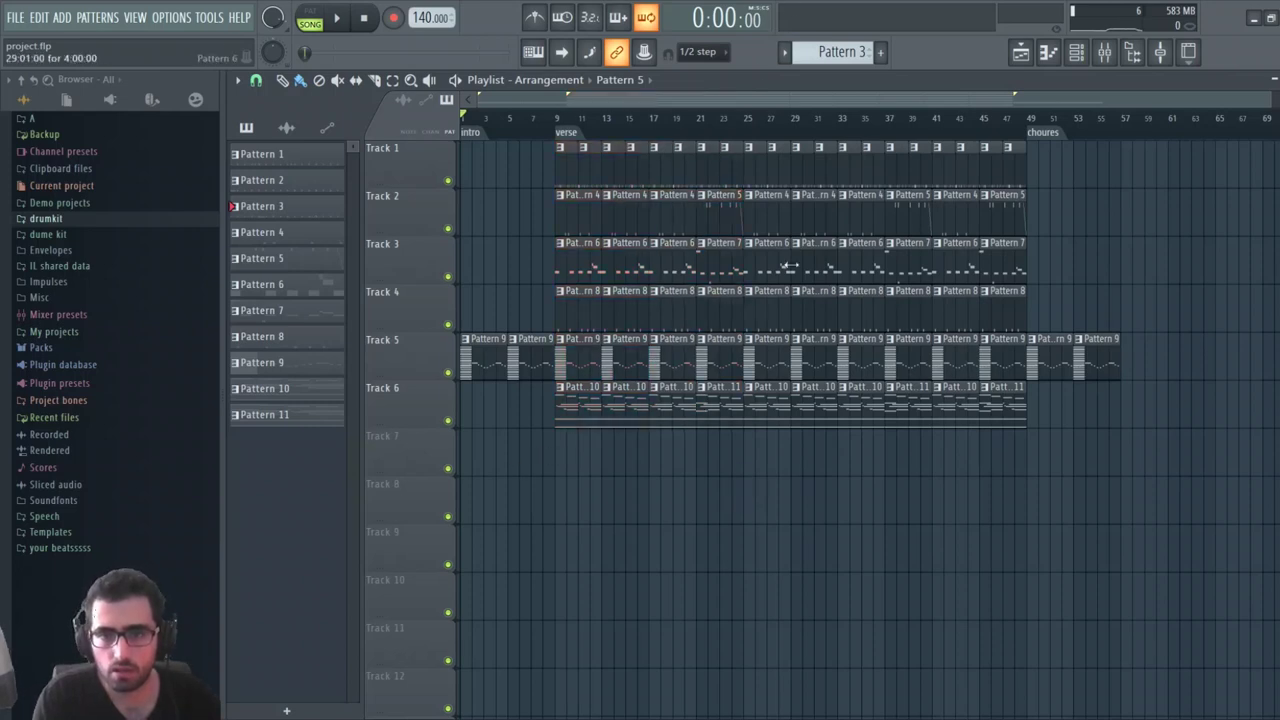
drag(1058, 378, 758, 430)
mouse_move(1060, 382)
mouse_down()
mouse_move(1063, 408)
mouse_move(952, 424)
mouse_up()
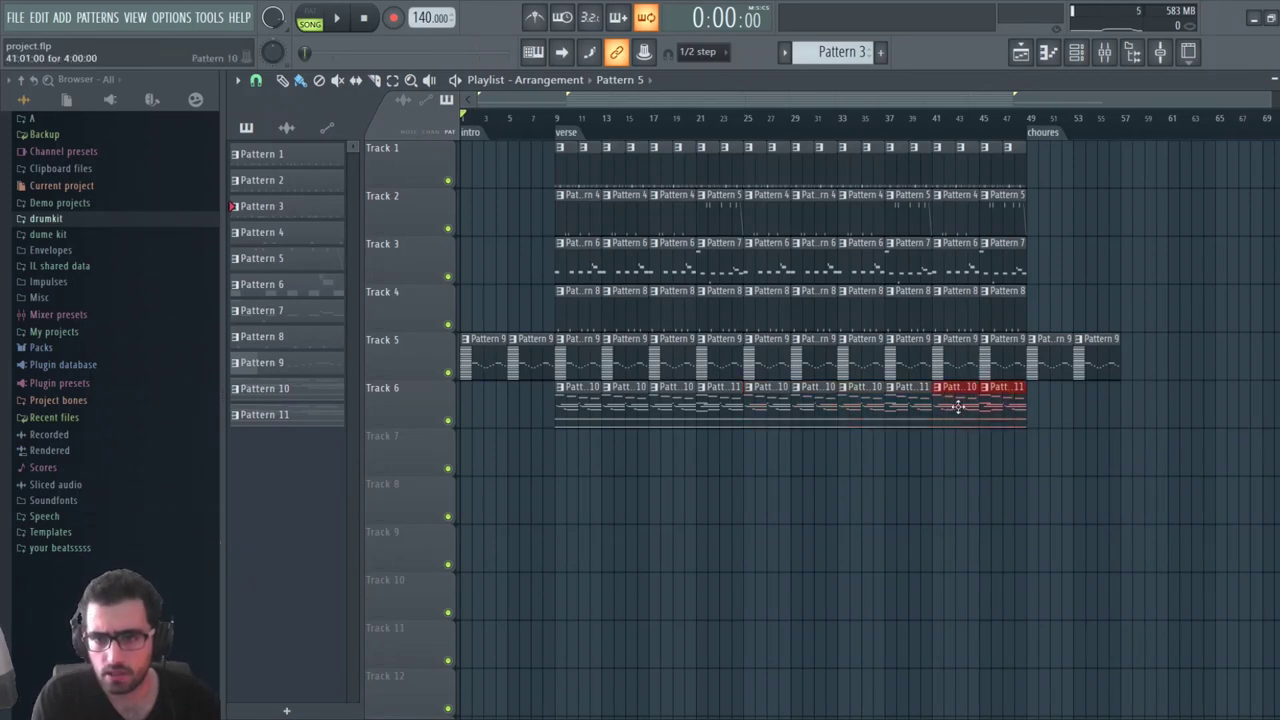
Move the choures marker to bar 41, and select and release the verse clips in bars 9 to 40
mouse_move(1040, 131)
mouse_down()
mouse_move(935, 132)
mouse_move(657, 278)
mouse_move(552, 280)
mouse_move(563, 420)
mouse_move(523, 420)
mouse_move(563, 416)
mouse_up()
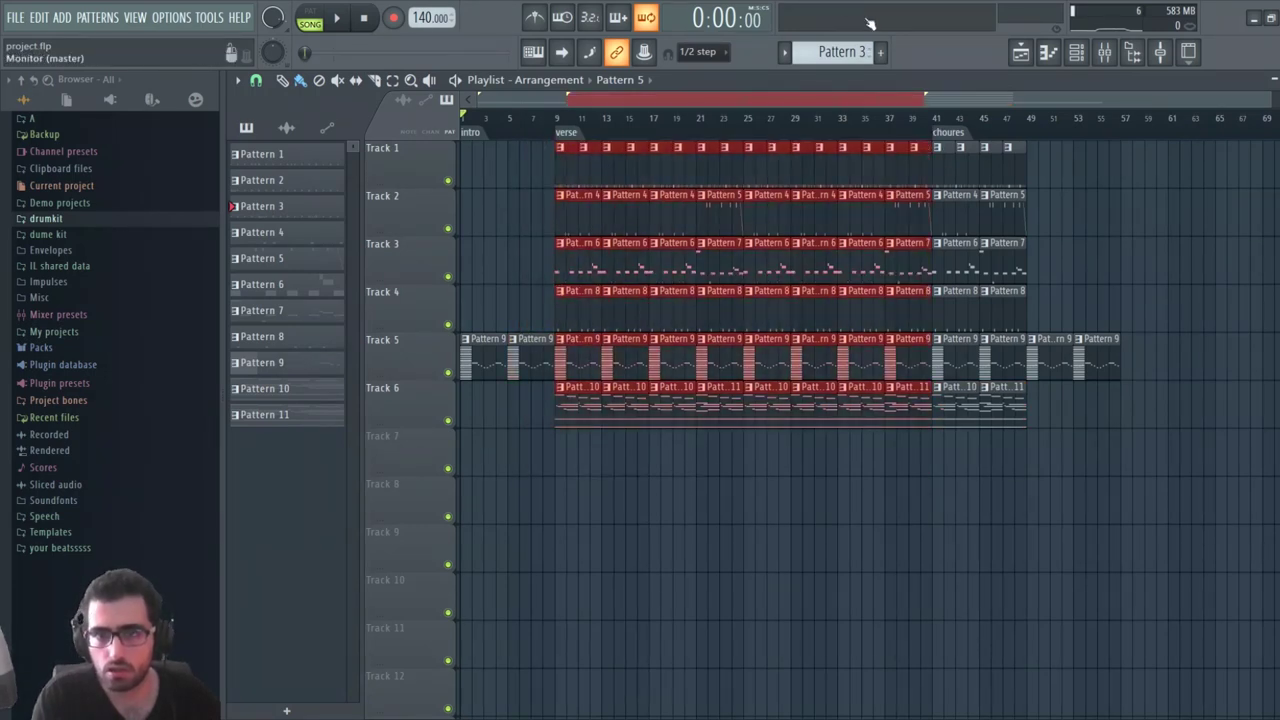
drag(1024, 99, 1131, 92)
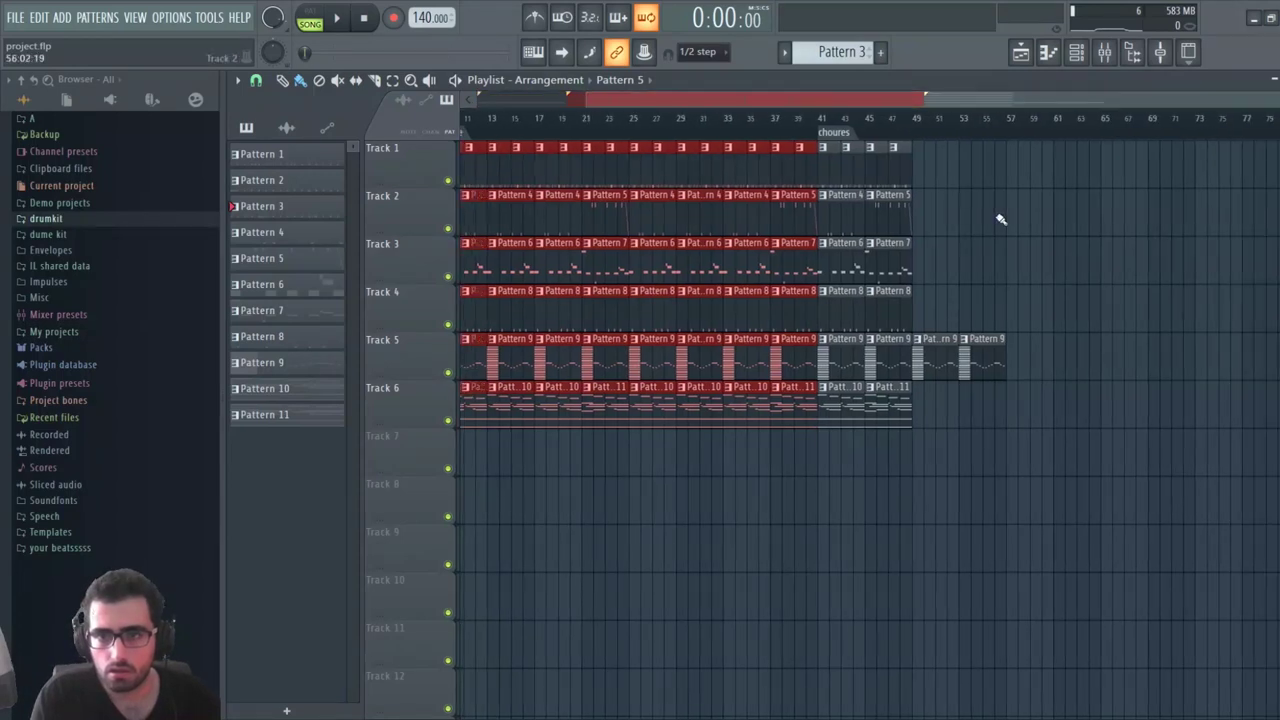
key(ctrl+d)
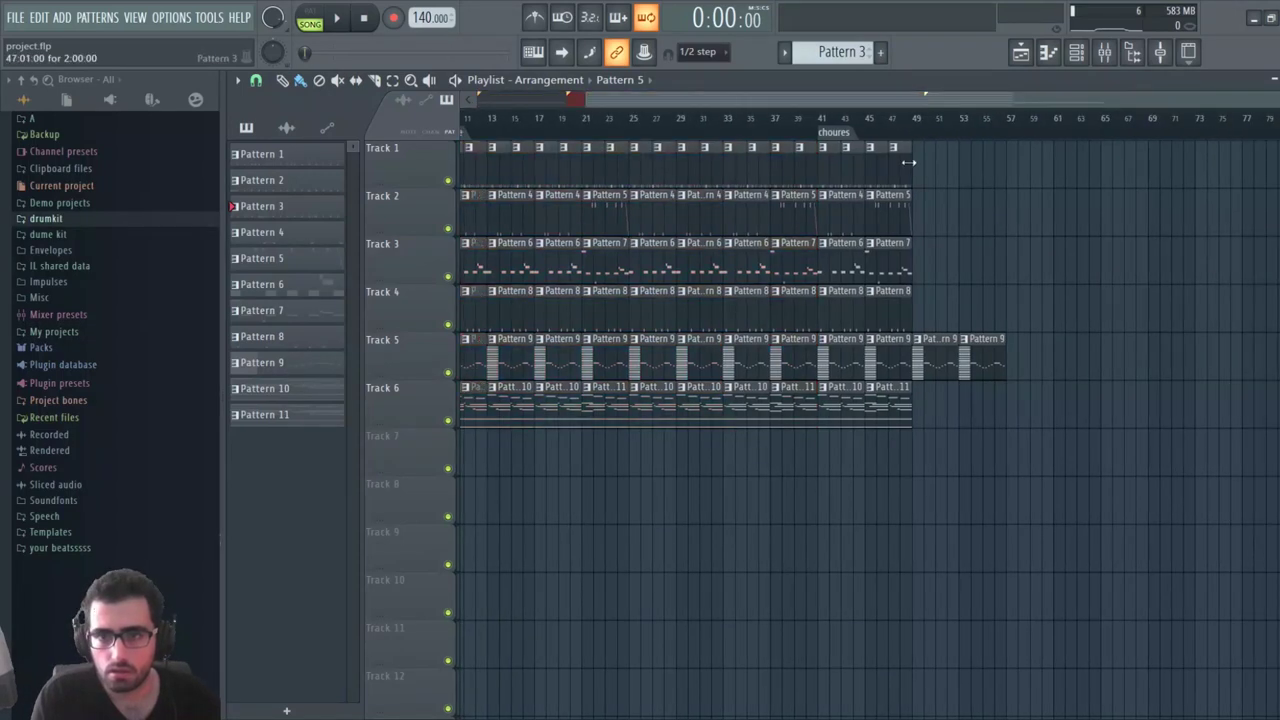
Delete all clips on Tracks 1 to 4 and Track 6 from bar 41 to bar 48
right_click(832, 163)
right_click(854, 168)
right_click(876, 176)
right_click(890, 198)
right_click(858, 222)
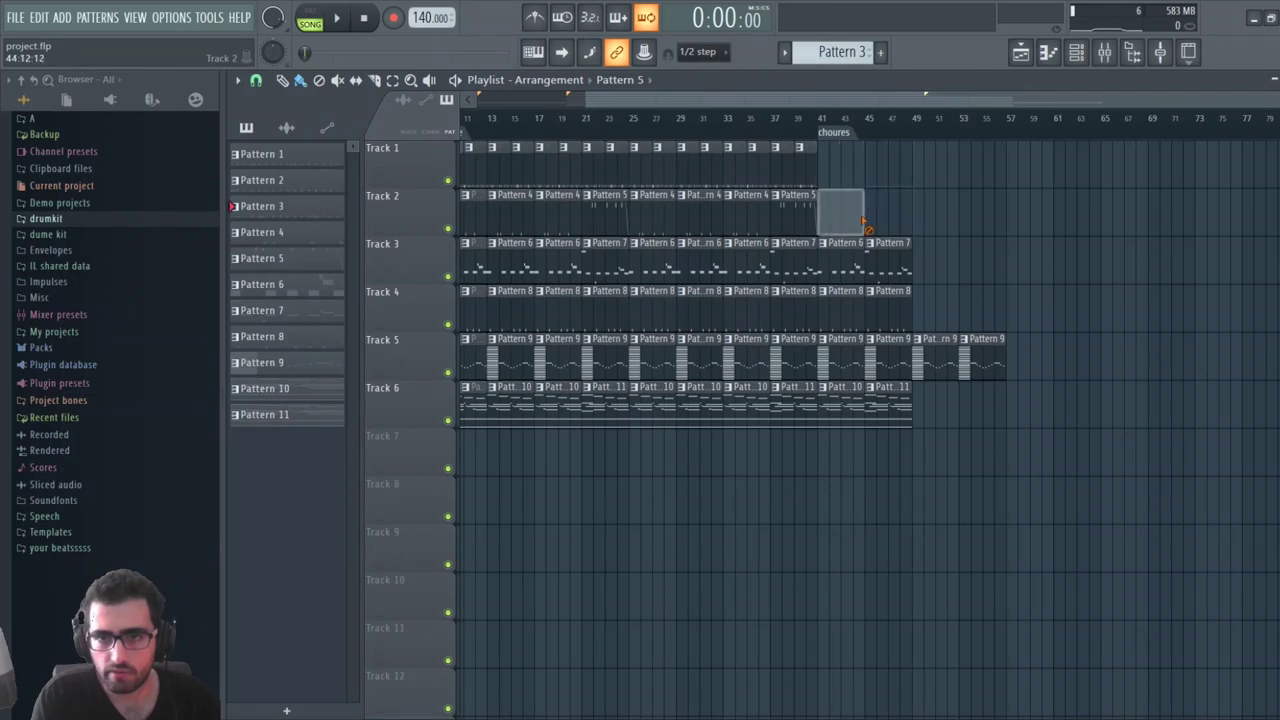
right_click(850, 256)
right_click(874, 274)
right_click(876, 306)
right_click(848, 306)
right_click(888, 404)
right_click(842, 414)
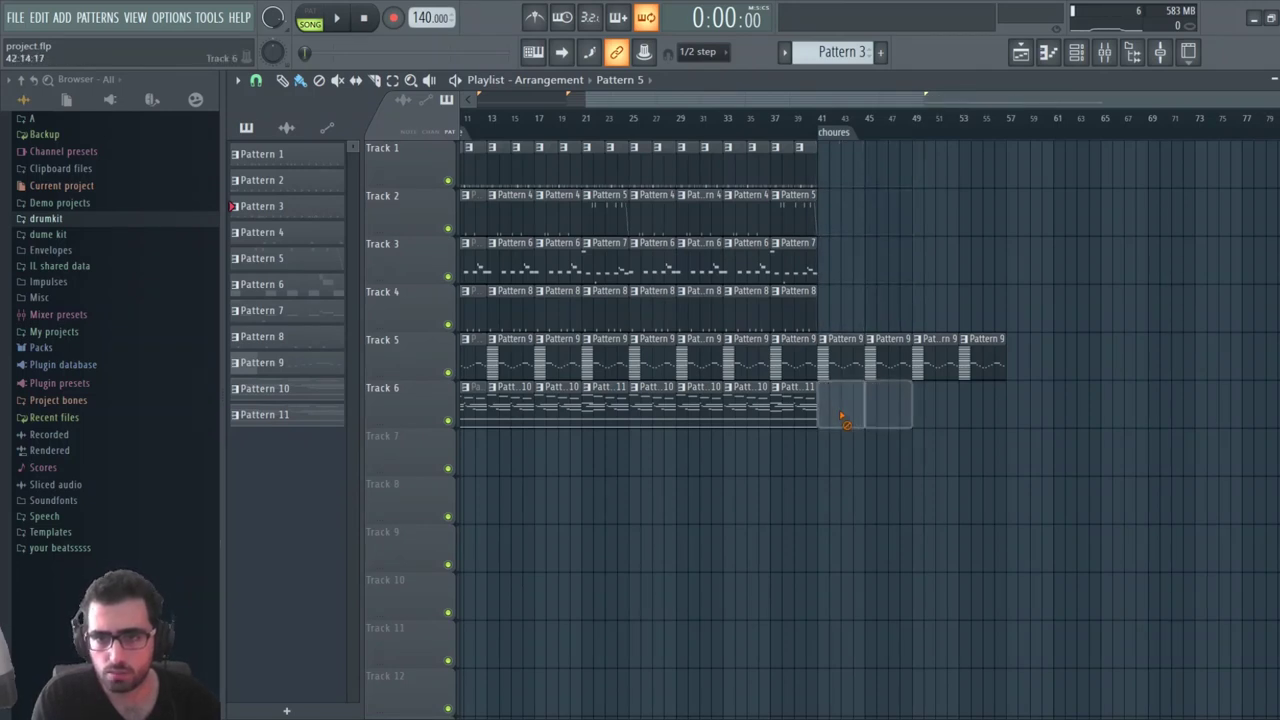
Delete the last two Pattern 9 clips on Track 5, covering bars 49 to 56
right_click(950, 350)
right_click(982, 352)
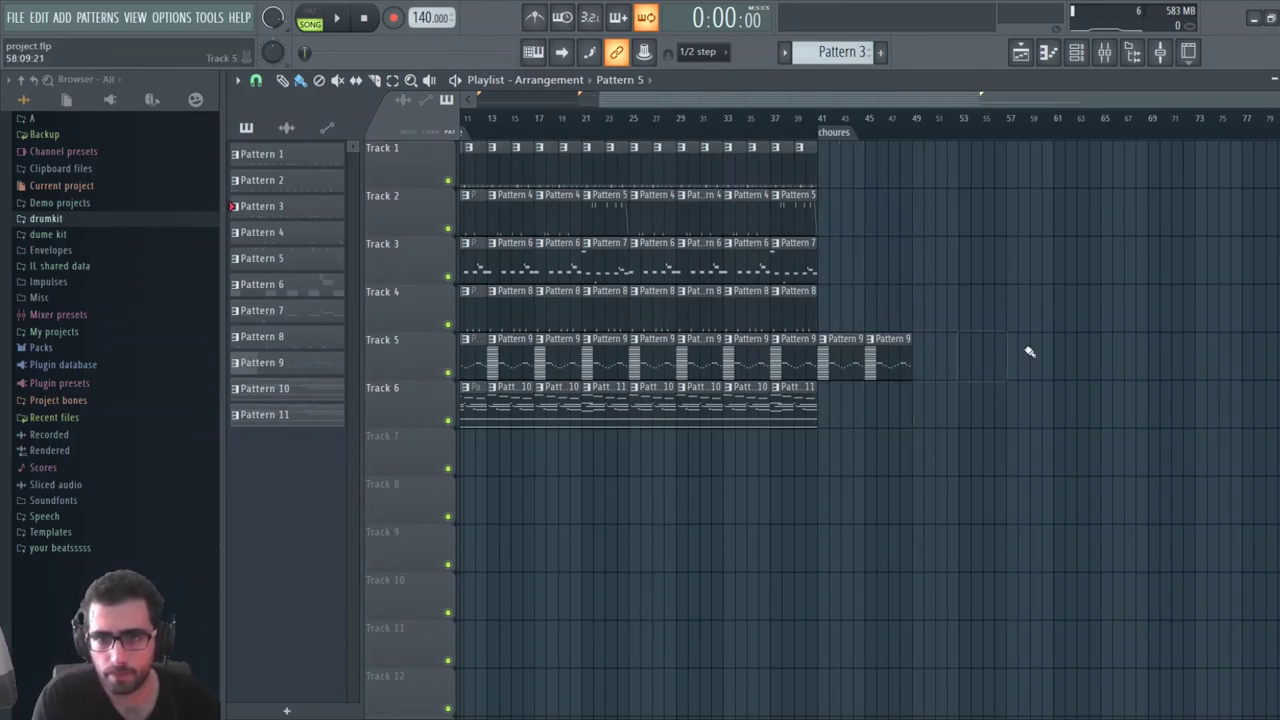
scroll(949, 132, down, 3)
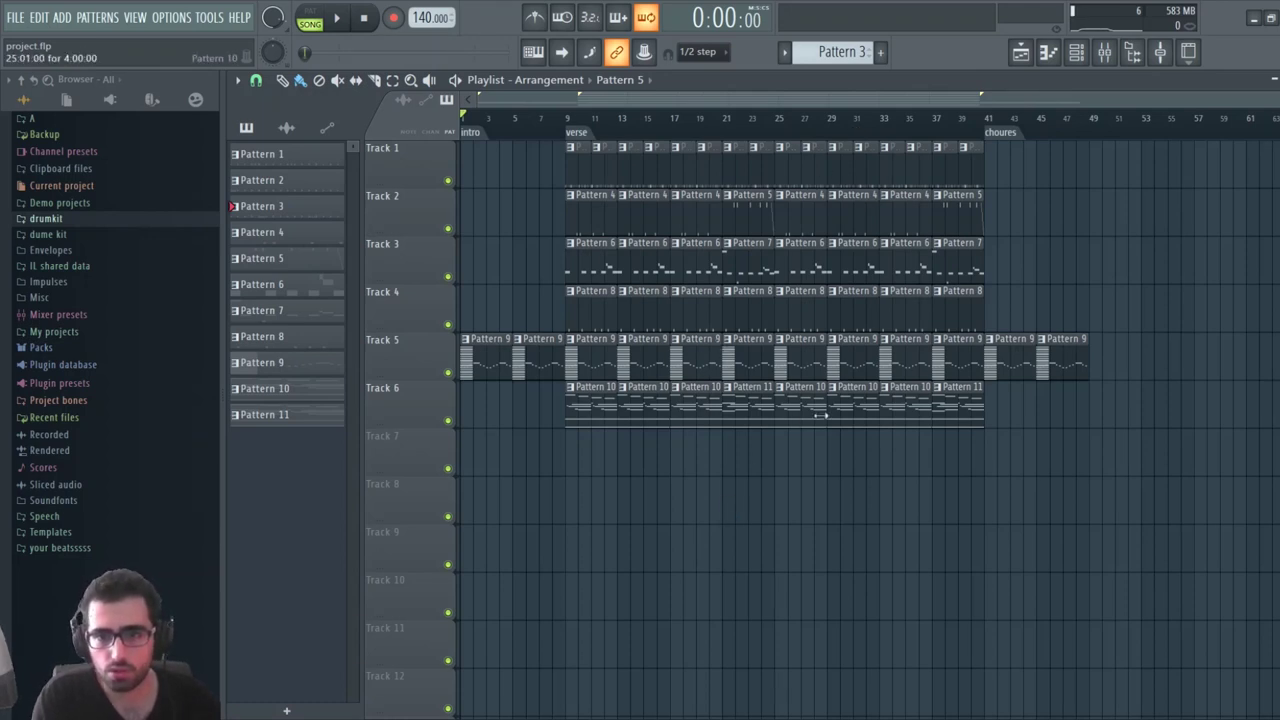
Select the Track 6 clips of the verse's first half and second half for comparison, and clear the selection
drag(773, 421, 578, 400)
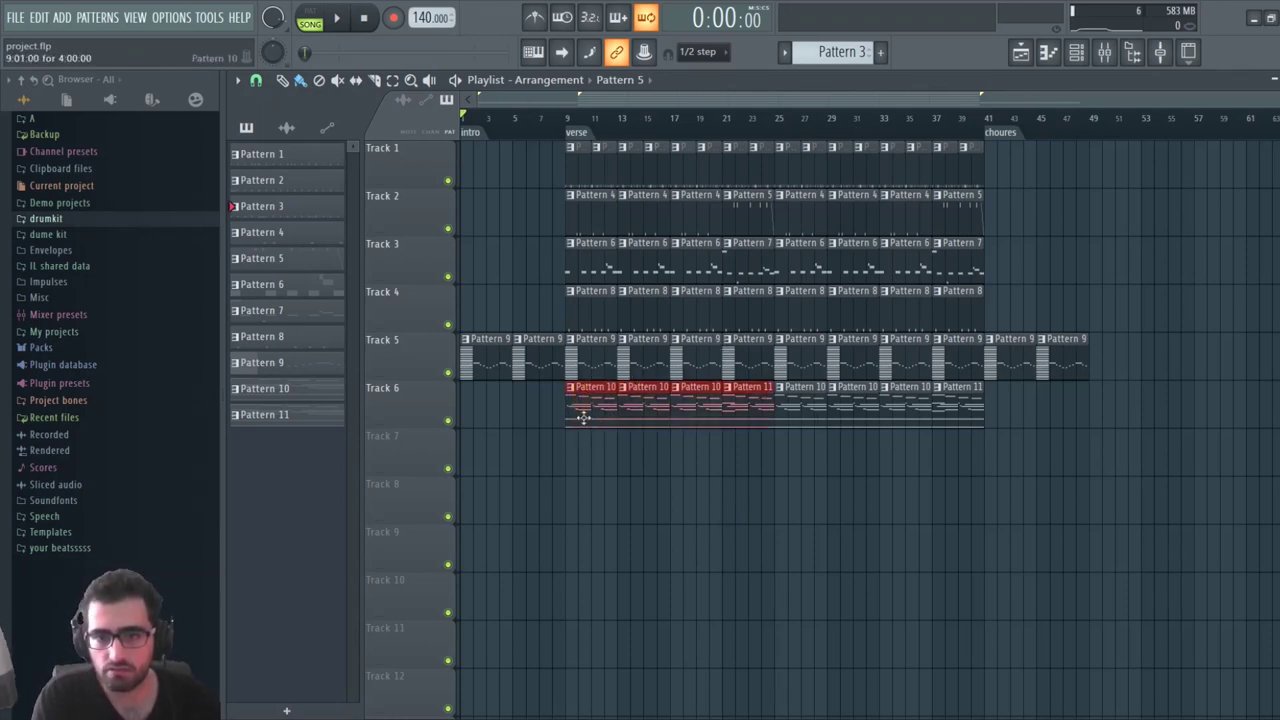
drag(1010, 382, 815, 418)
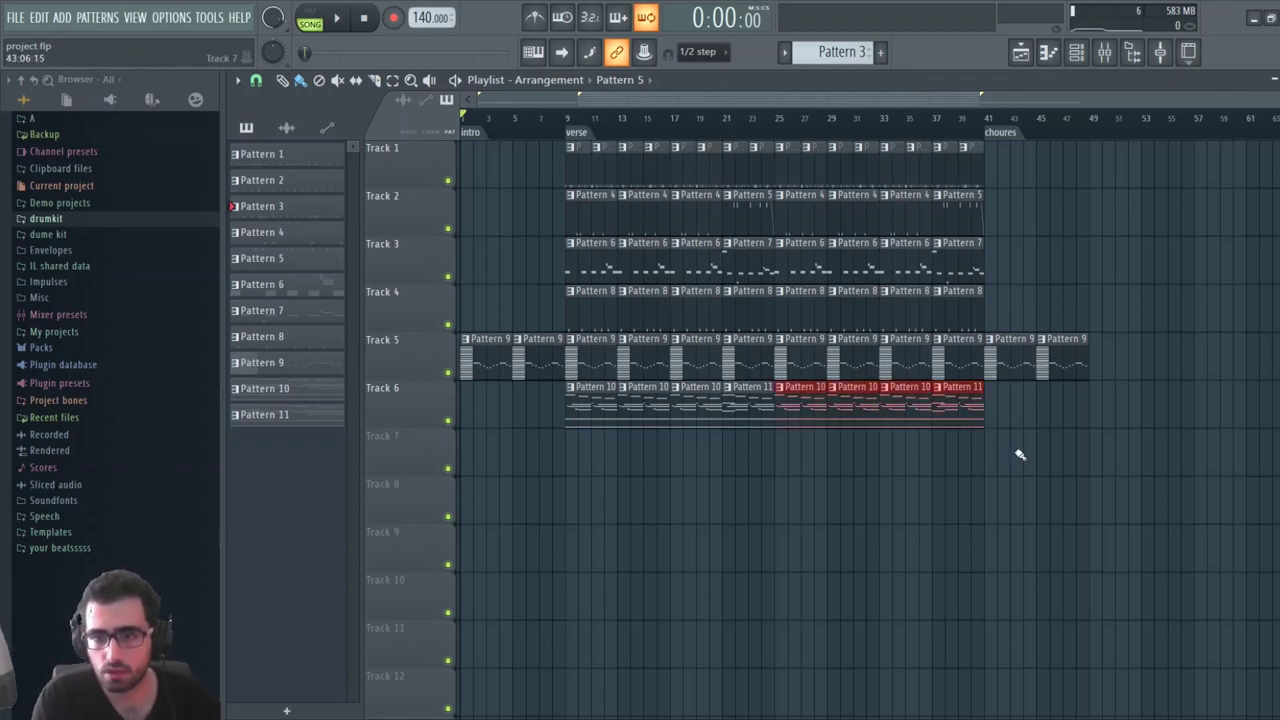
right_click(817, 443)
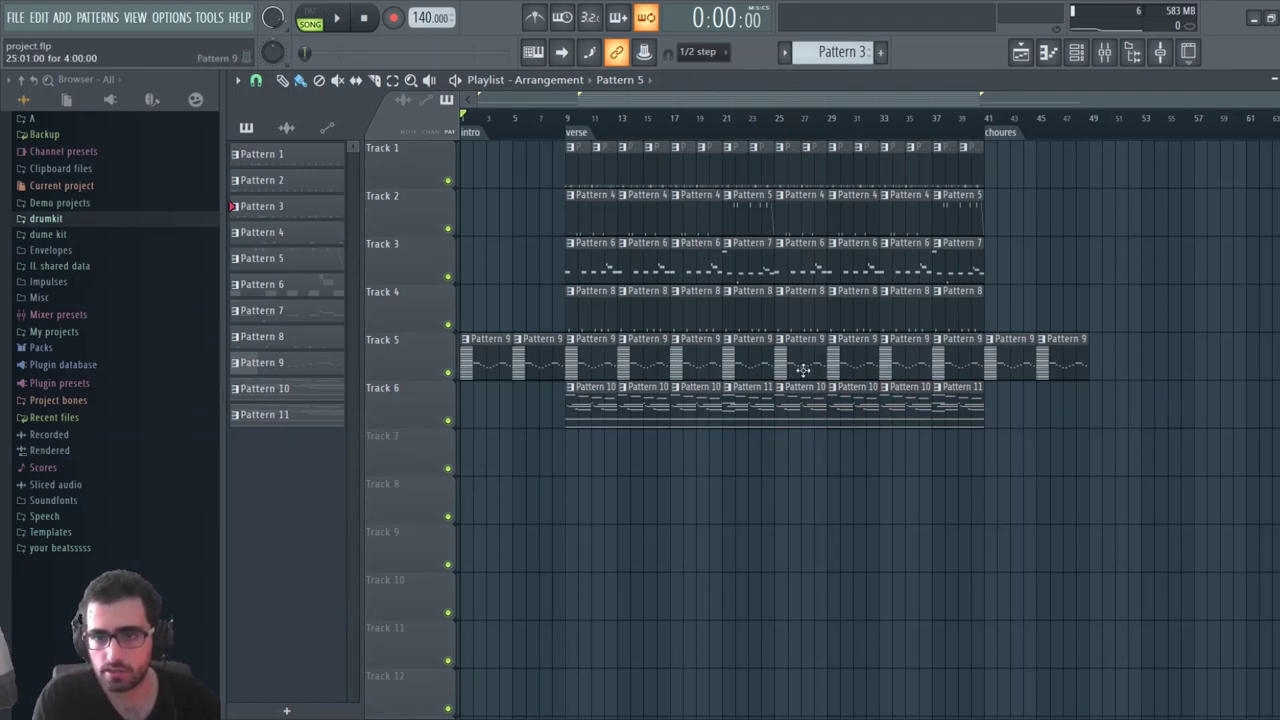
Open the mixer and load Glitch2 into the third effect slot of the reFX Nexus #2 track
click(1104, 52)
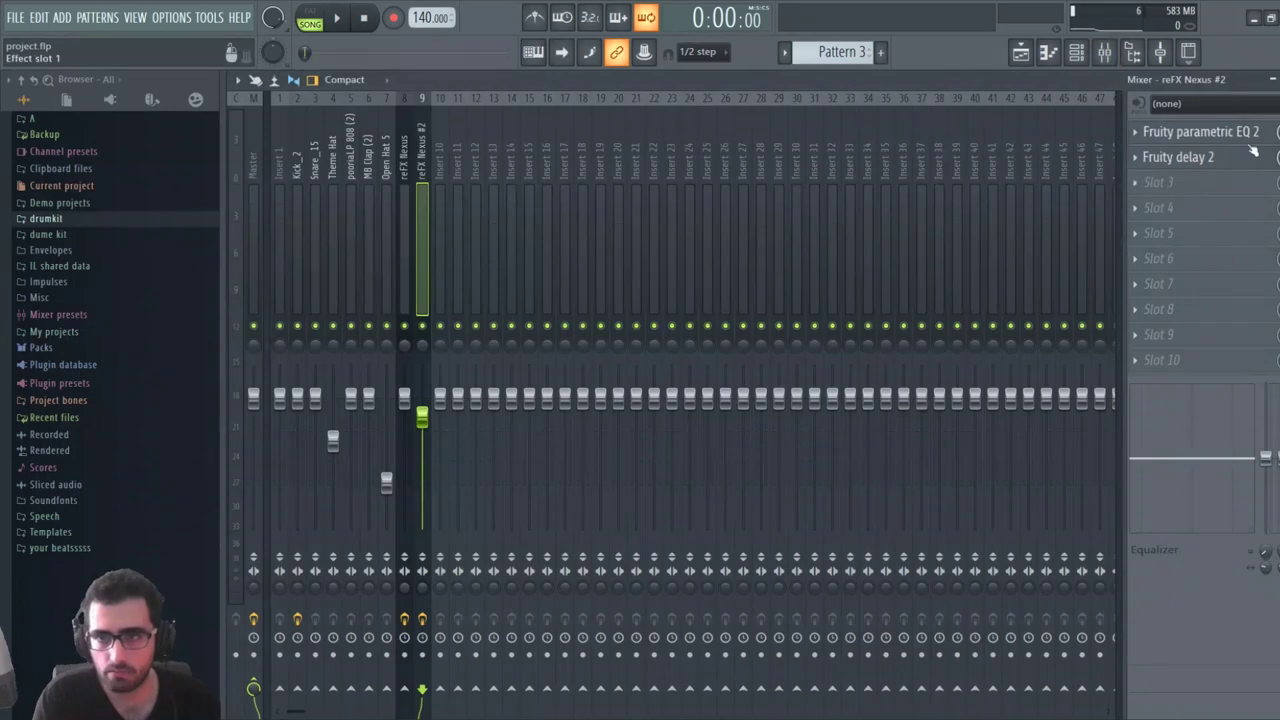
click(1278, 79)
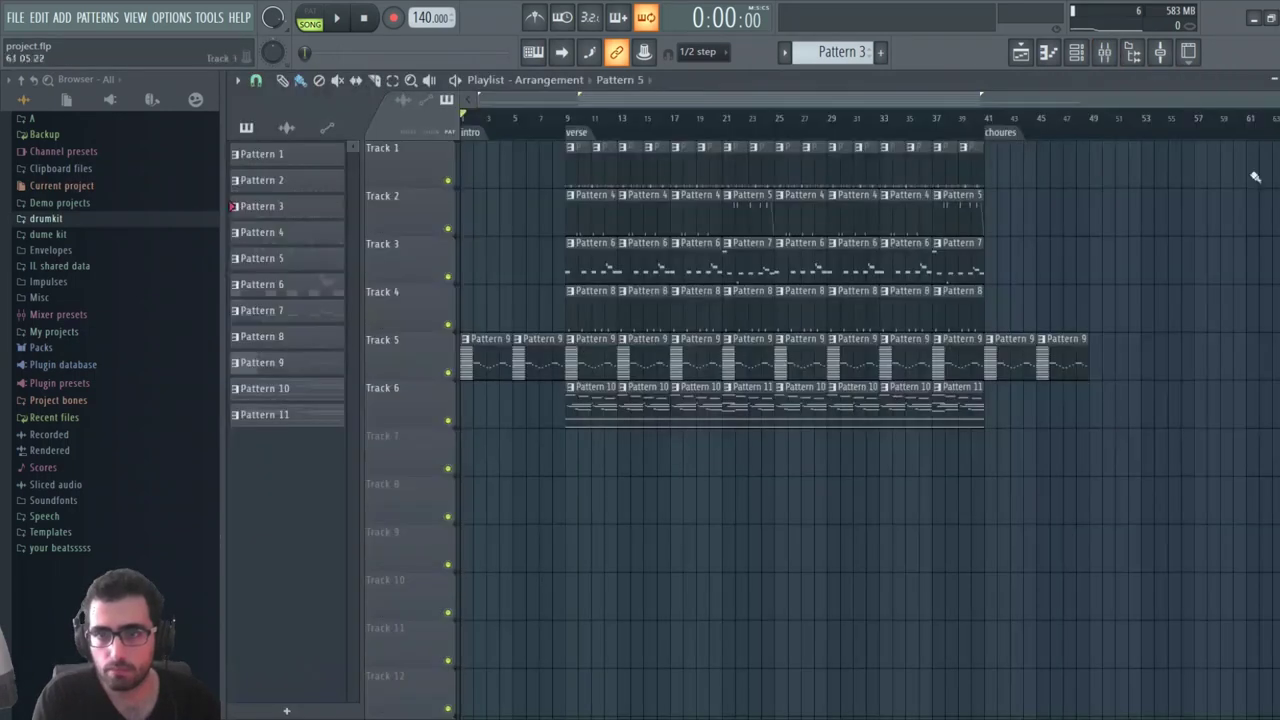
click(1104, 52)
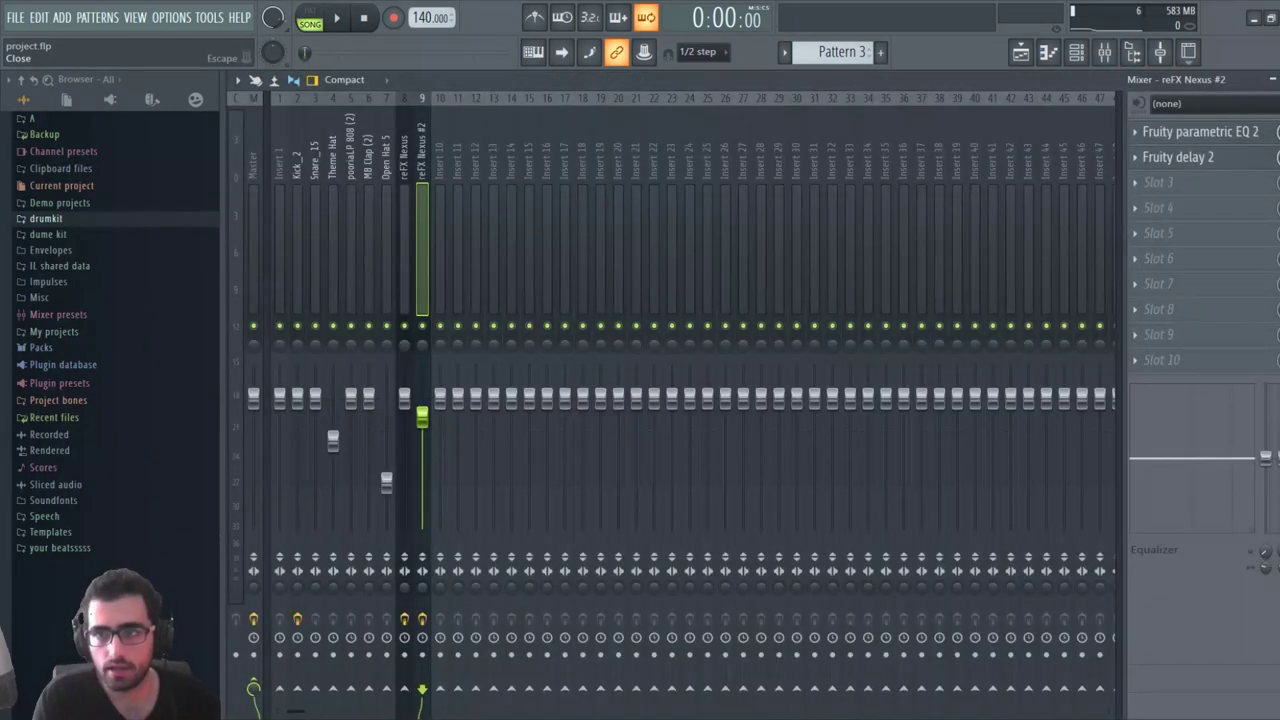
key(F9)
drag(795, 413, 783, 476)
click(1104, 52)
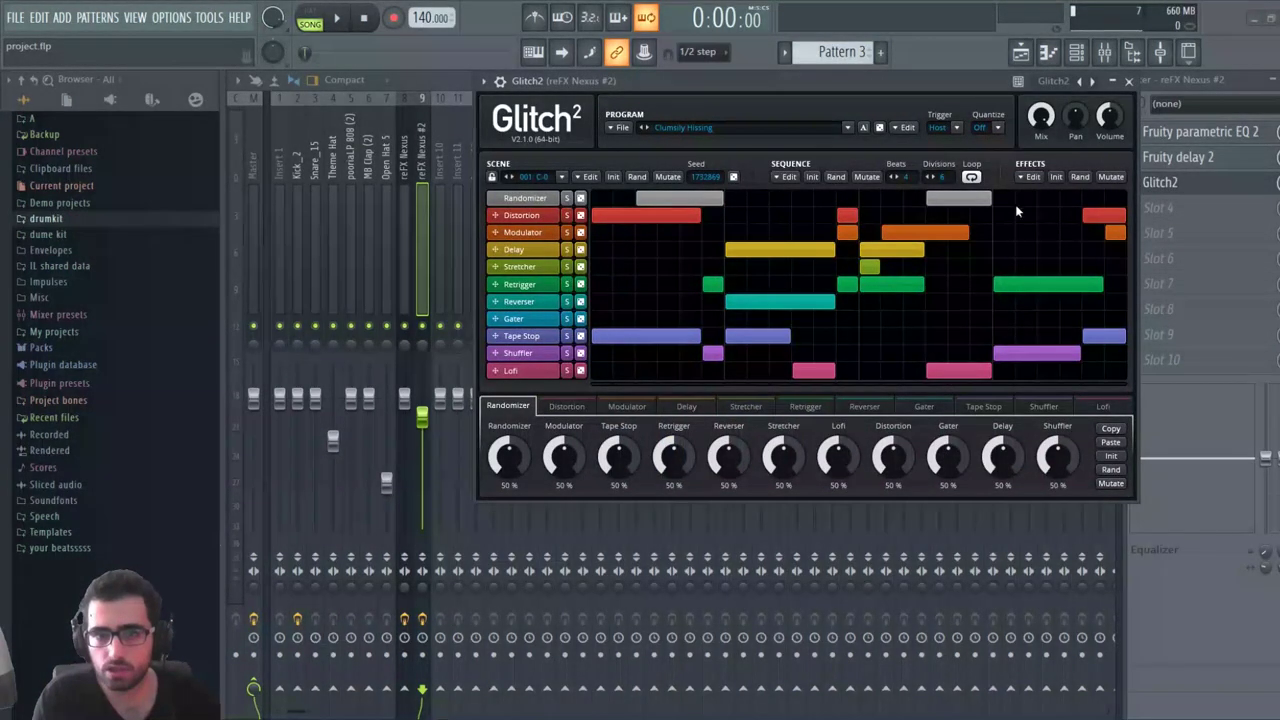
Reset the Glitch2 program to Init and set the sequence length to 8 beats
click(910, 144)
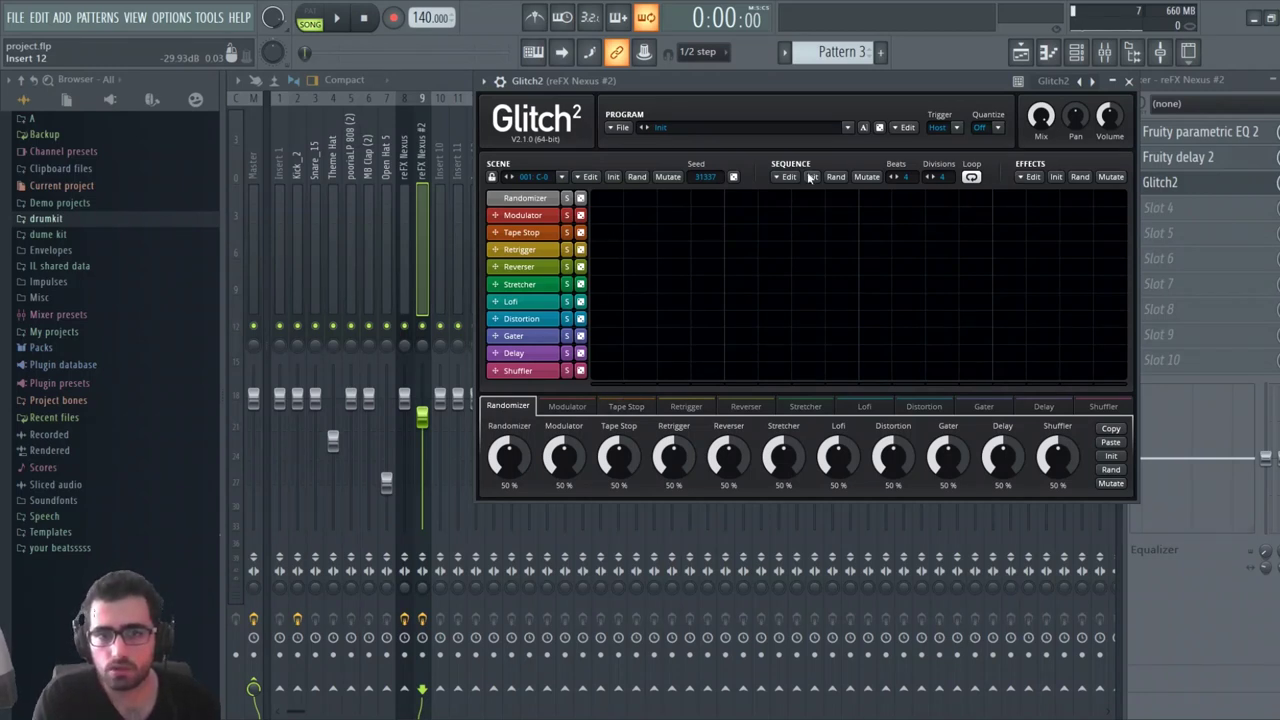
click(895, 178)
click(895, 178)
click(895, 178)
click(895, 178)
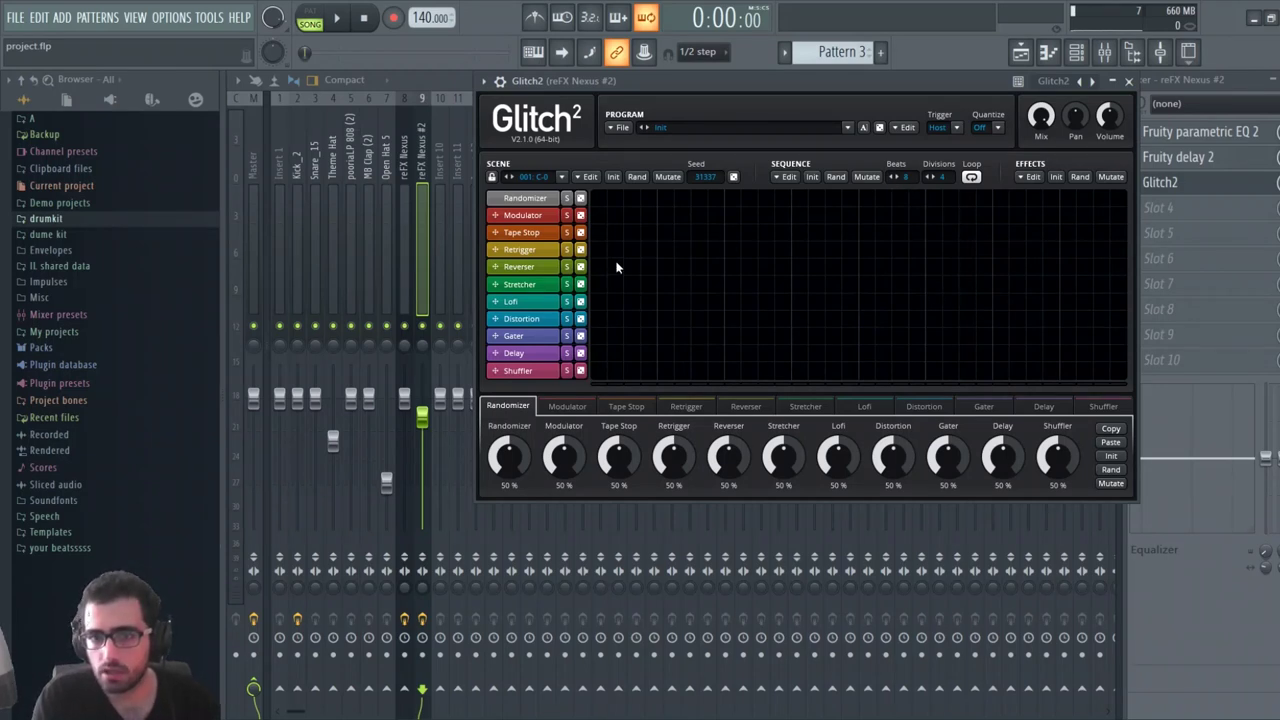
Try a Reverser block and a randomized Retrigger sequence in the Glitch2 grid, and clear both rows
mouse_move(616, 267)
mouse_down()
mouse_move(1009, 308)
mouse_move(837, 274)
mouse_move(713, 268)
mouse_up()
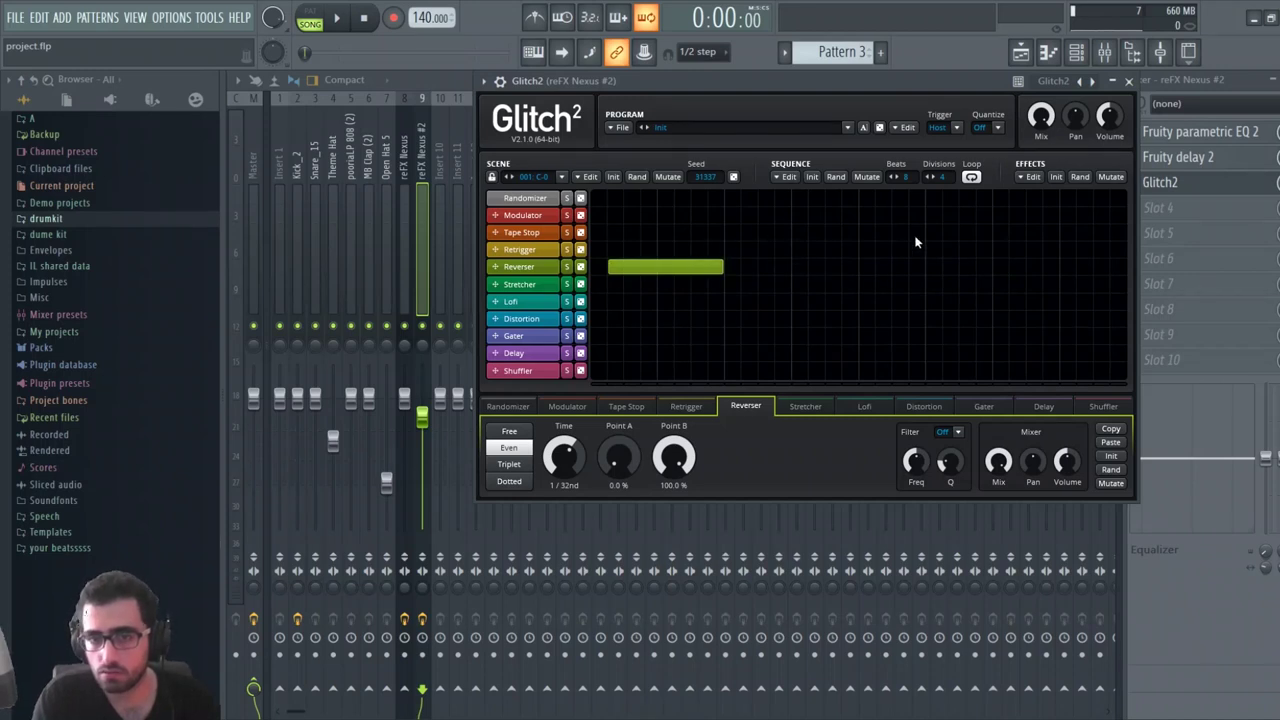
click(581, 250)
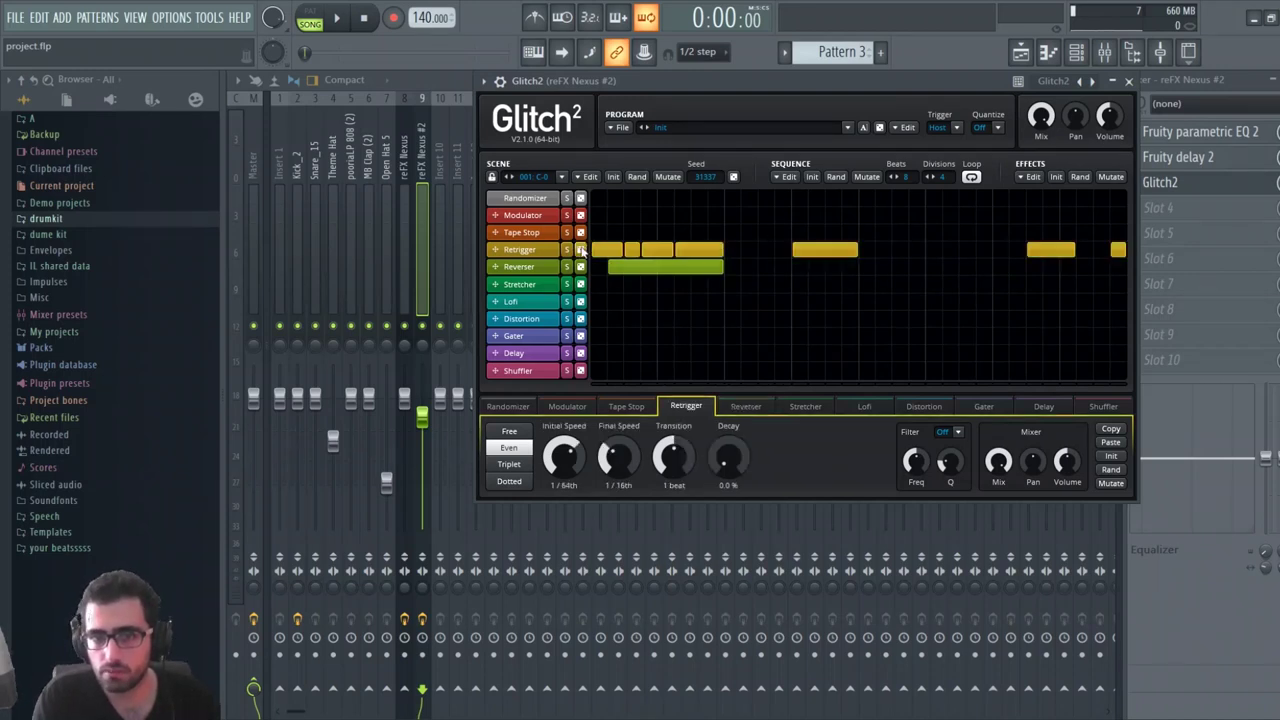
click(581, 250)
mouse_move(668, 262)
mouse_down()
mouse_move(667, 246)
mouse_move(1129, 247)
mouse_up()
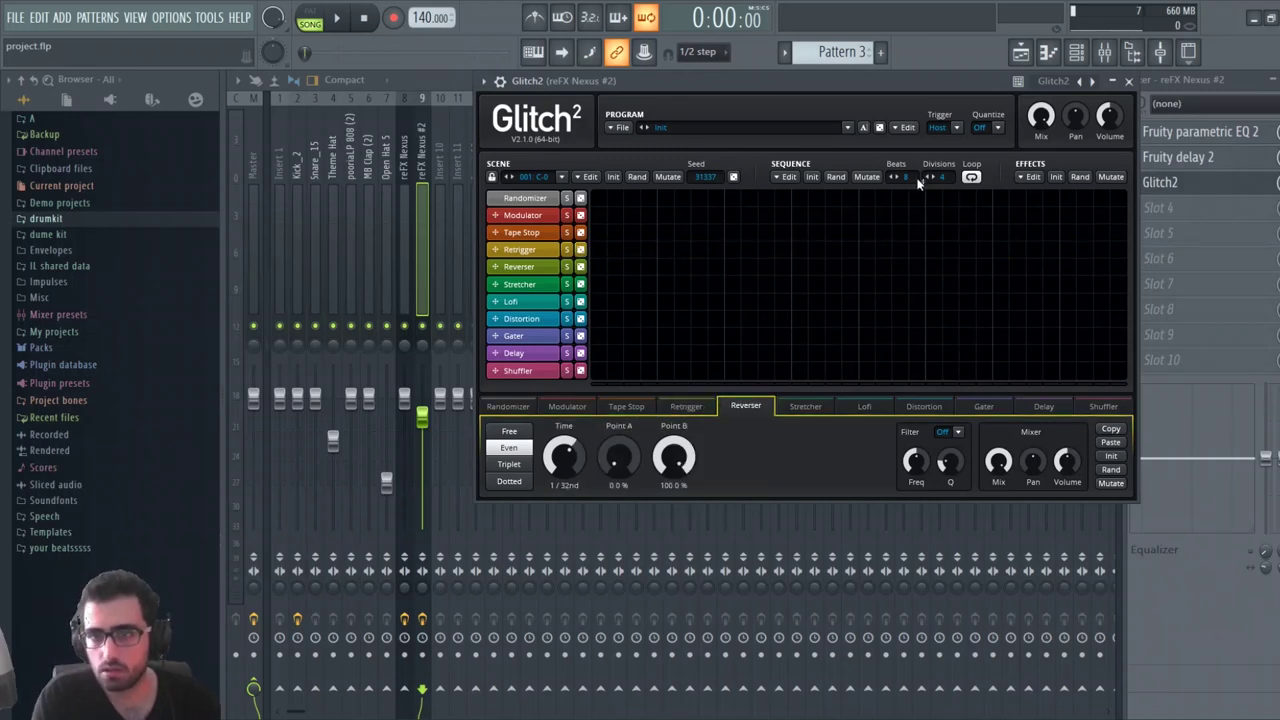
Look at the second Glitch2 scene, return to scene 001 and save the project
drag(910, 81, 788, 84)
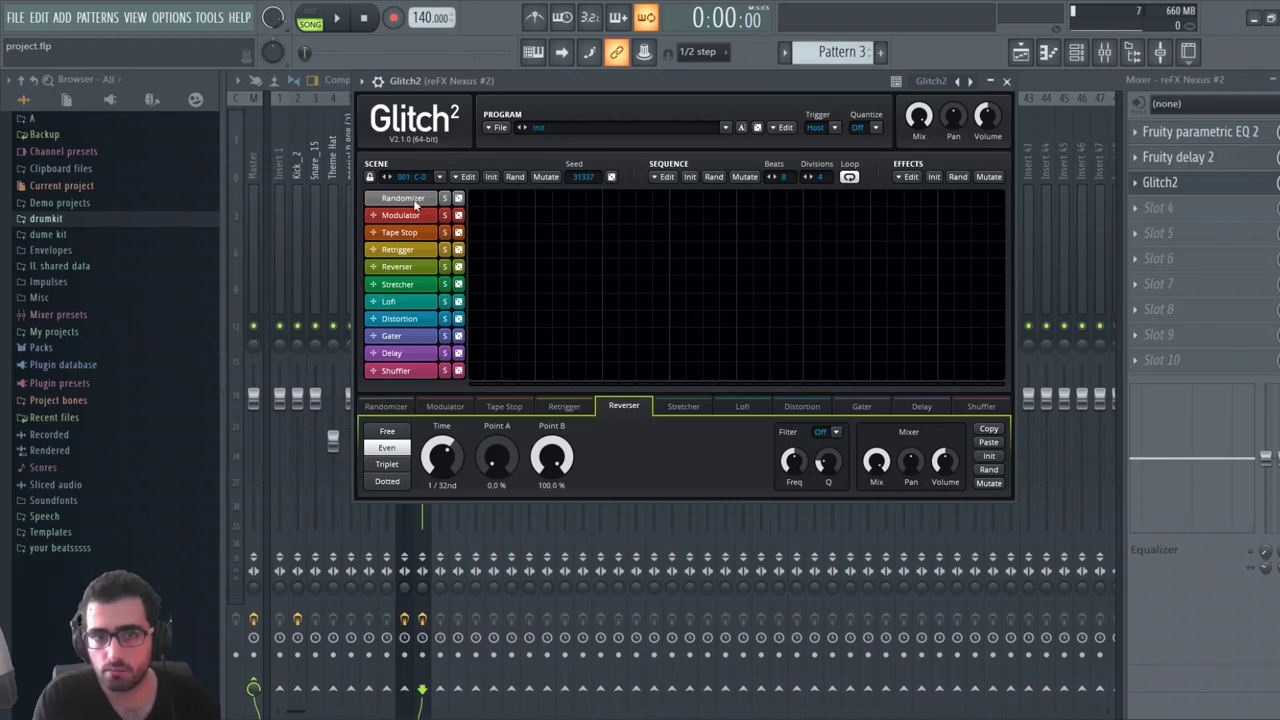
key(s)
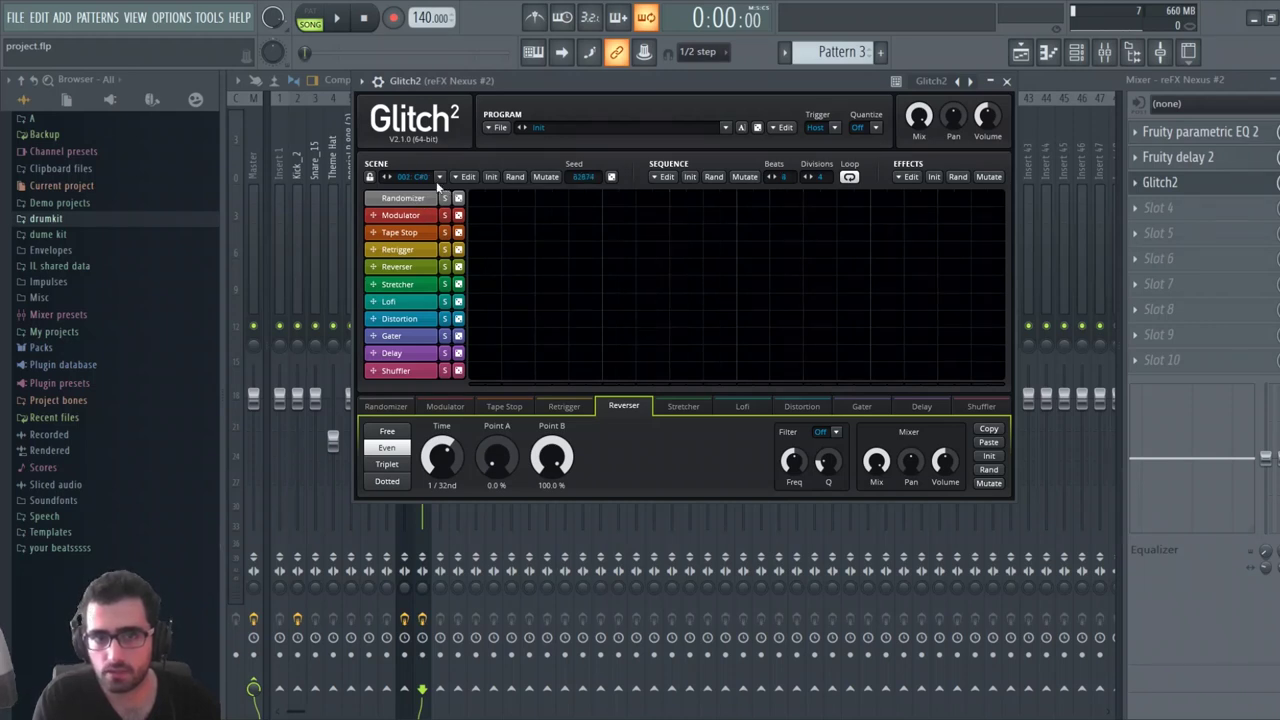
key(ctrl+s)
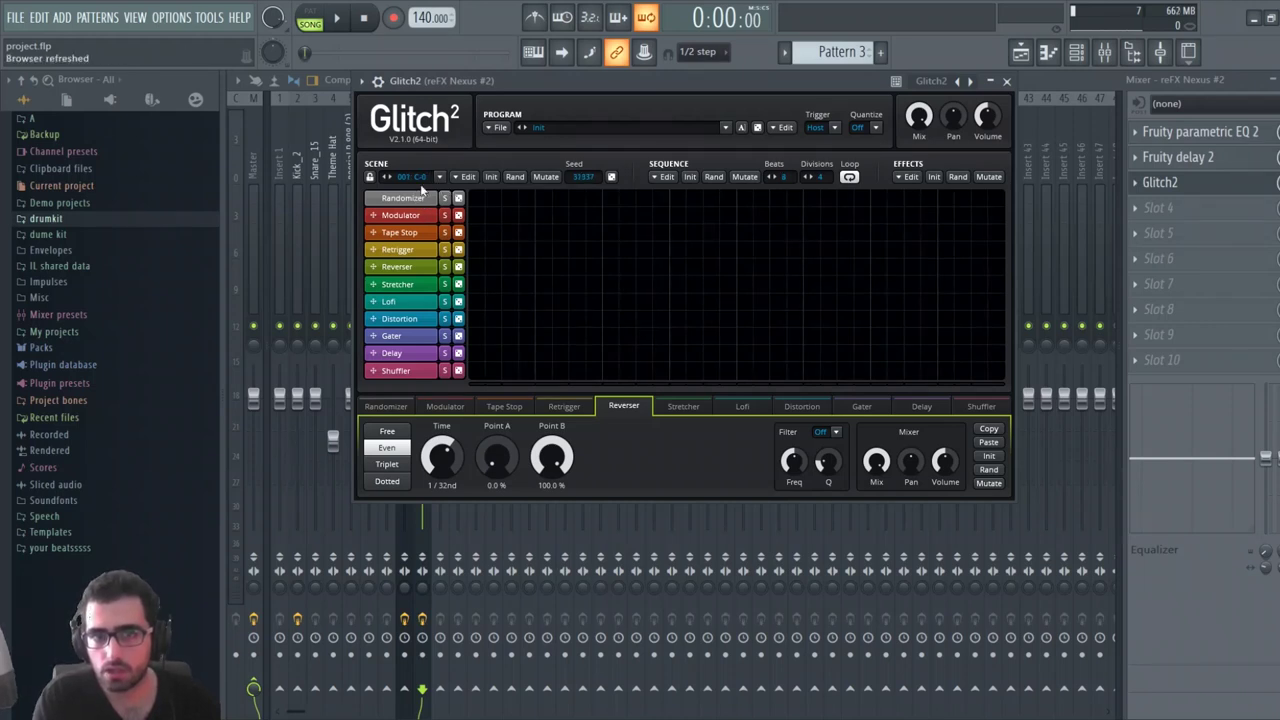
Inspect the MIDI input port in Glitch2's wrapper settings and close the plugin window
click(378, 81)
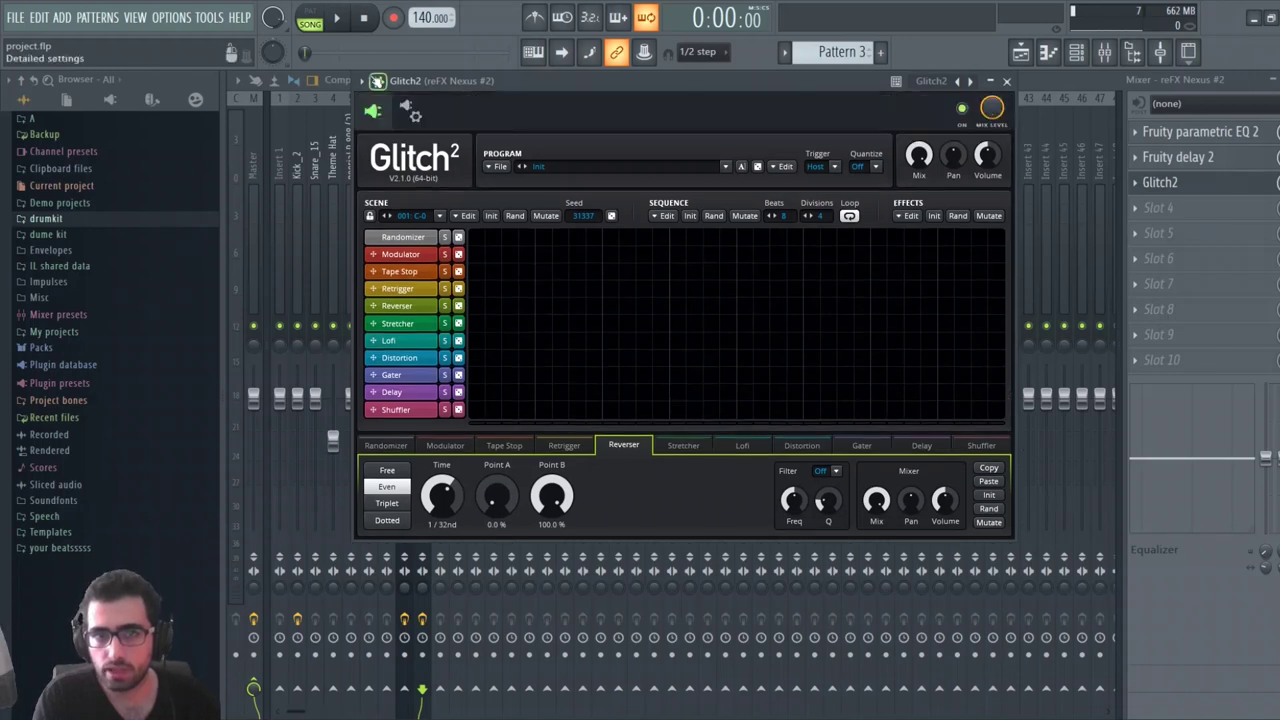
click(410, 112)
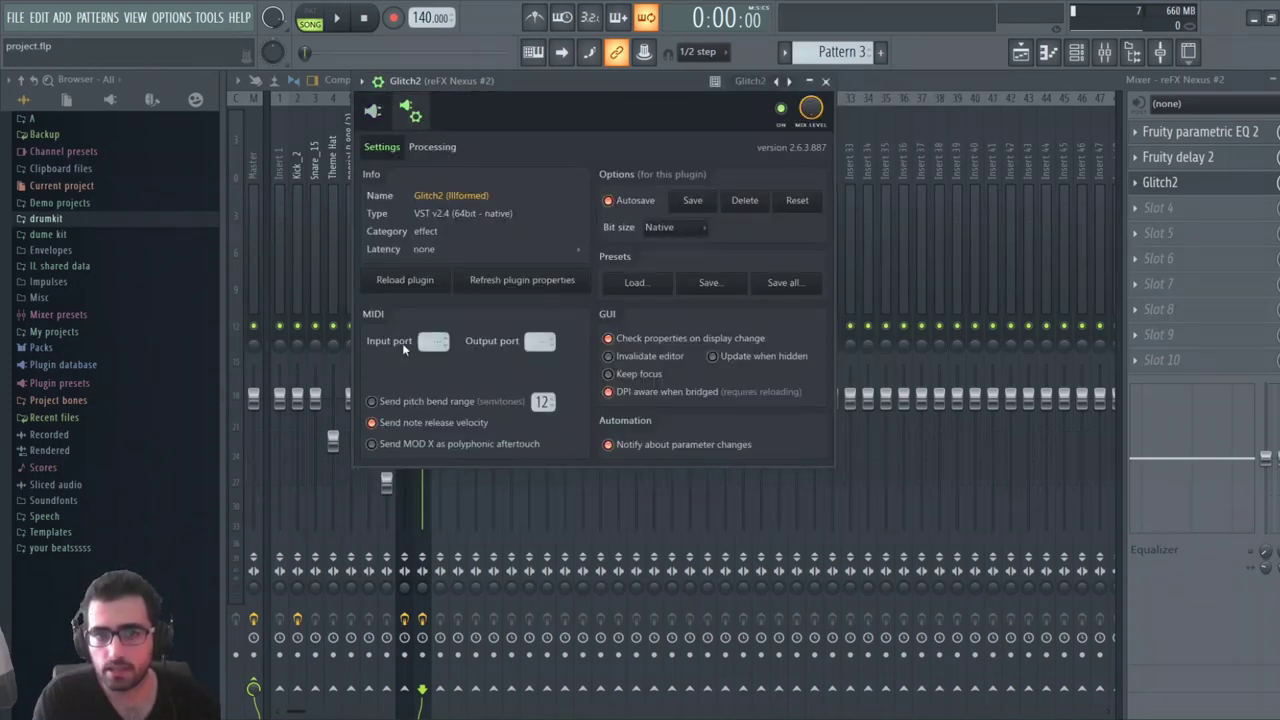
click(825, 81)
Add a MIDI Out channel in the channel rack and set its port to 1
click(1078, 60)
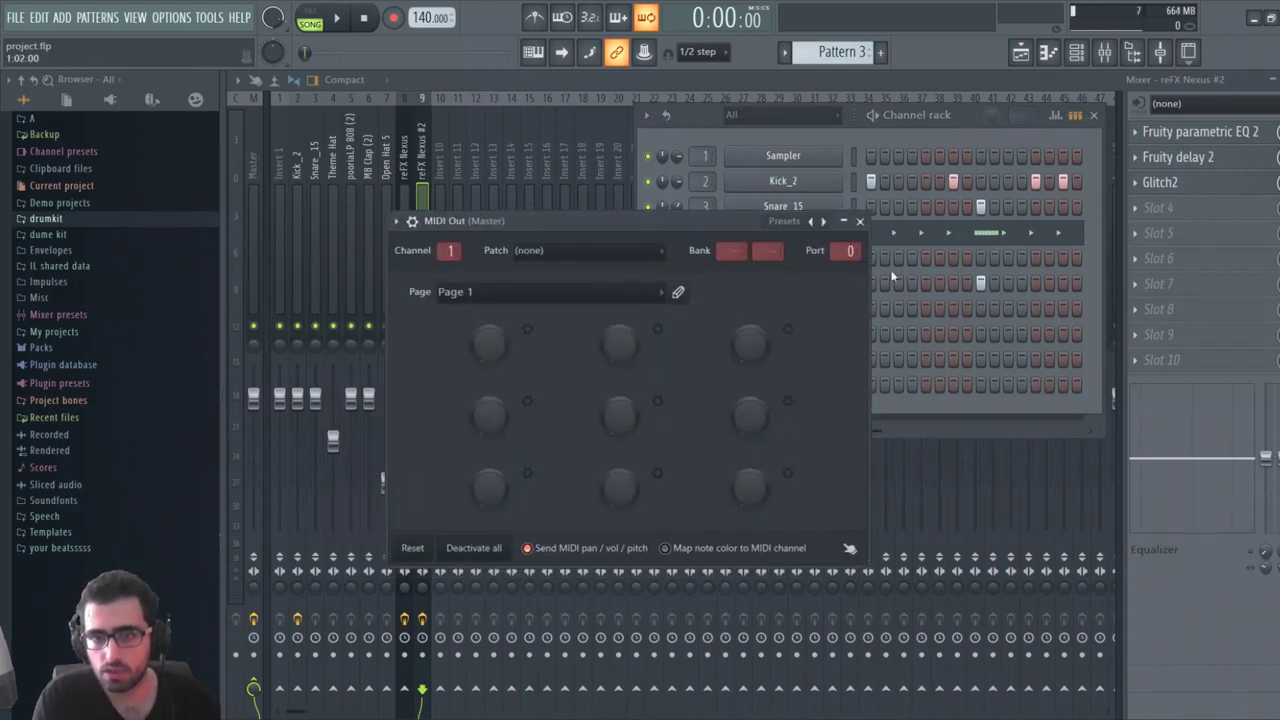
drag(839, 258, 839, 244)
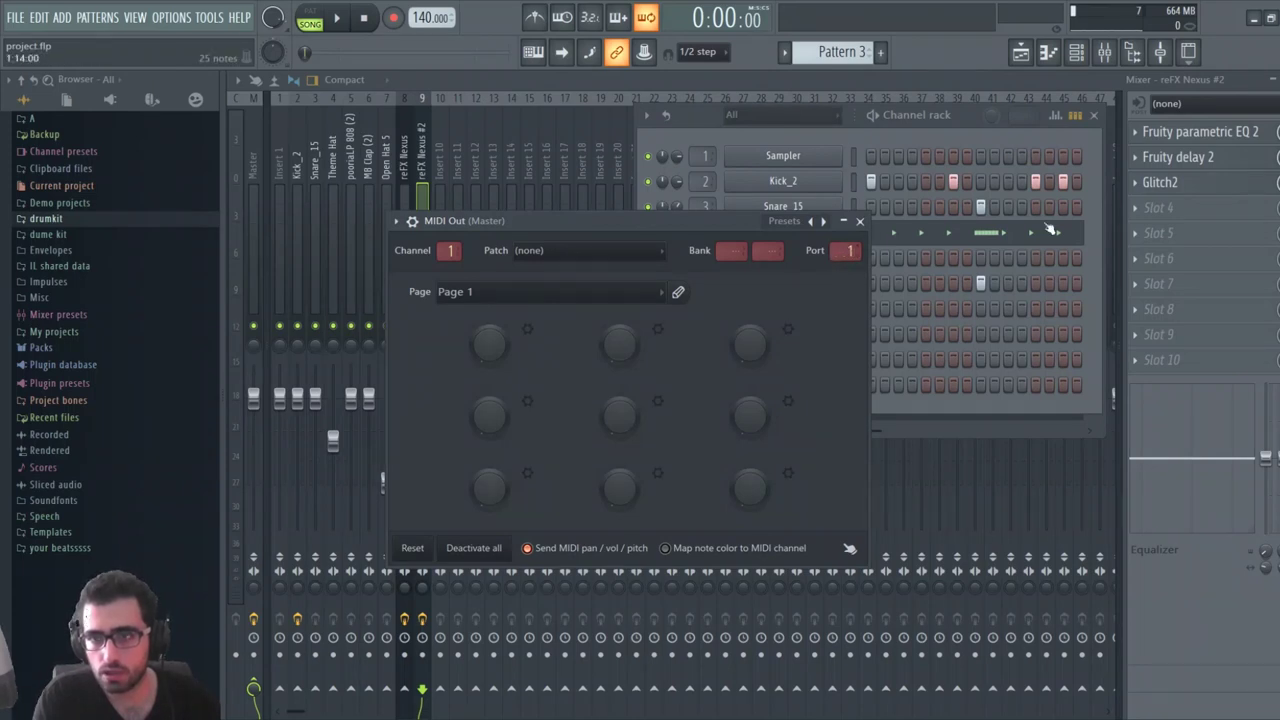
Set Glitch2's MIDI input port to 2 in its wrapper settings and return to the plugin interface
click(1196, 191)
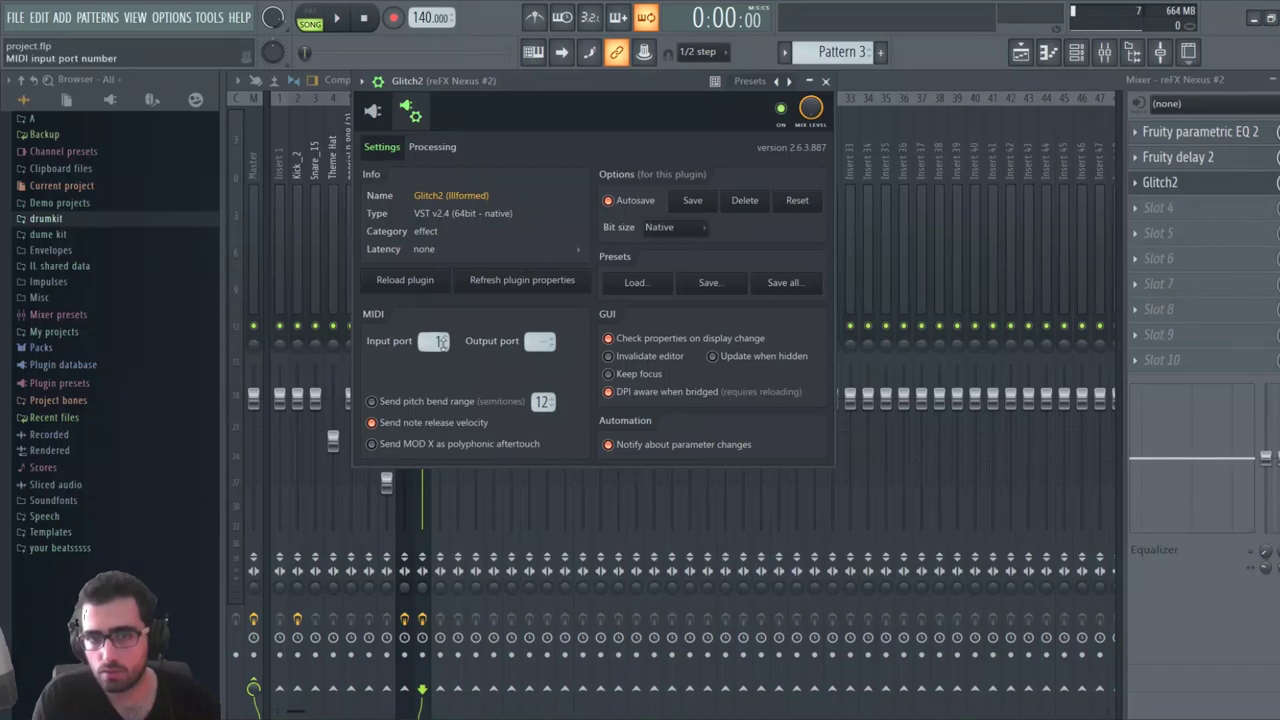
scroll(434, 341, up, 1)
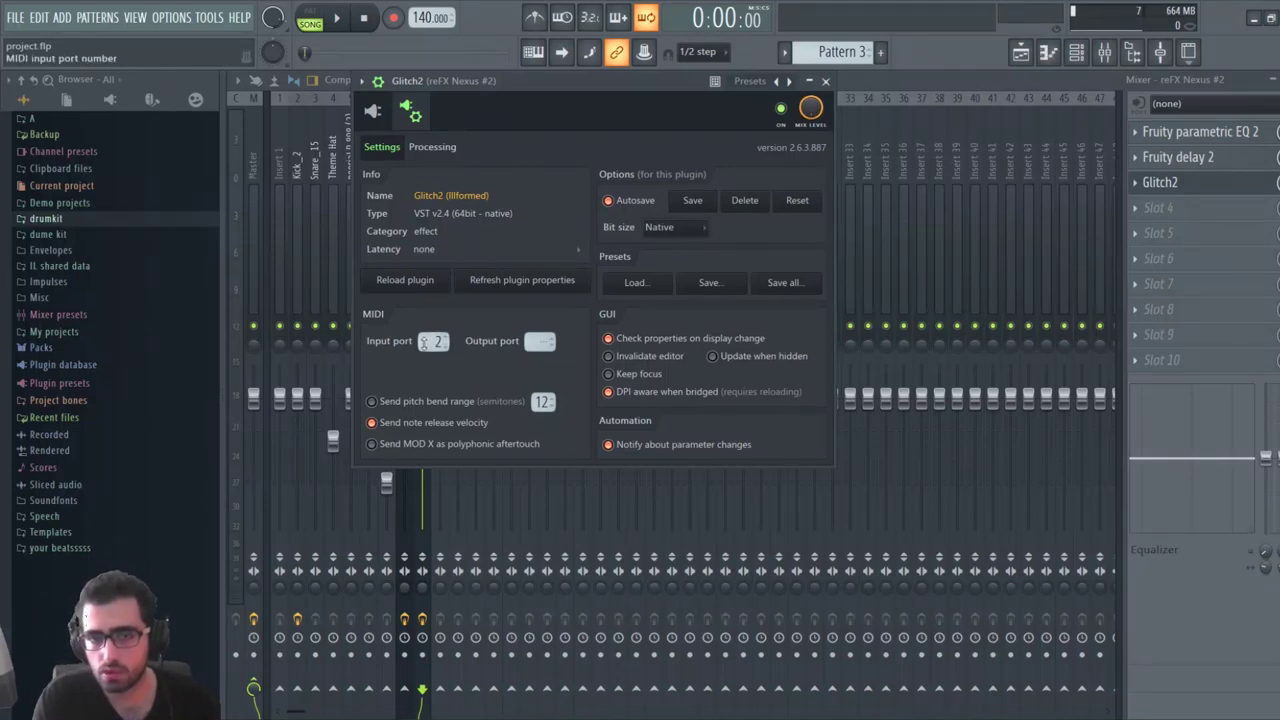
drag(434, 341, 434, 331)
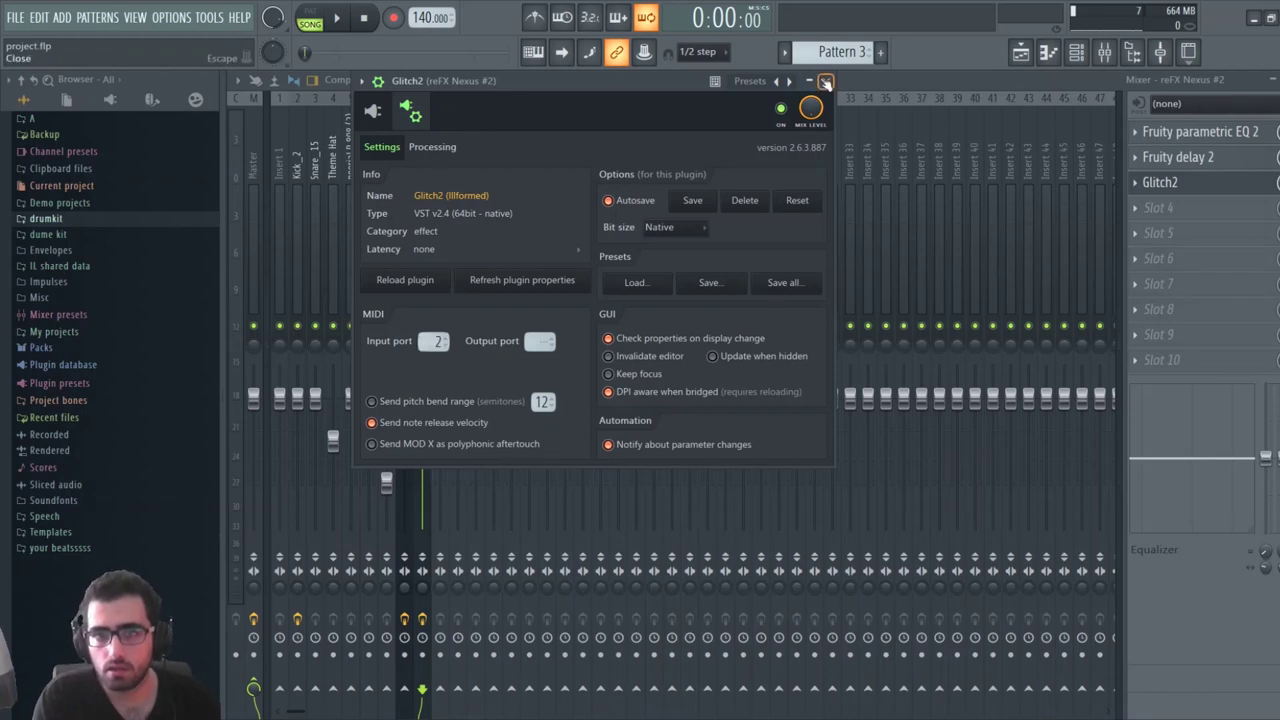
click(372, 112)
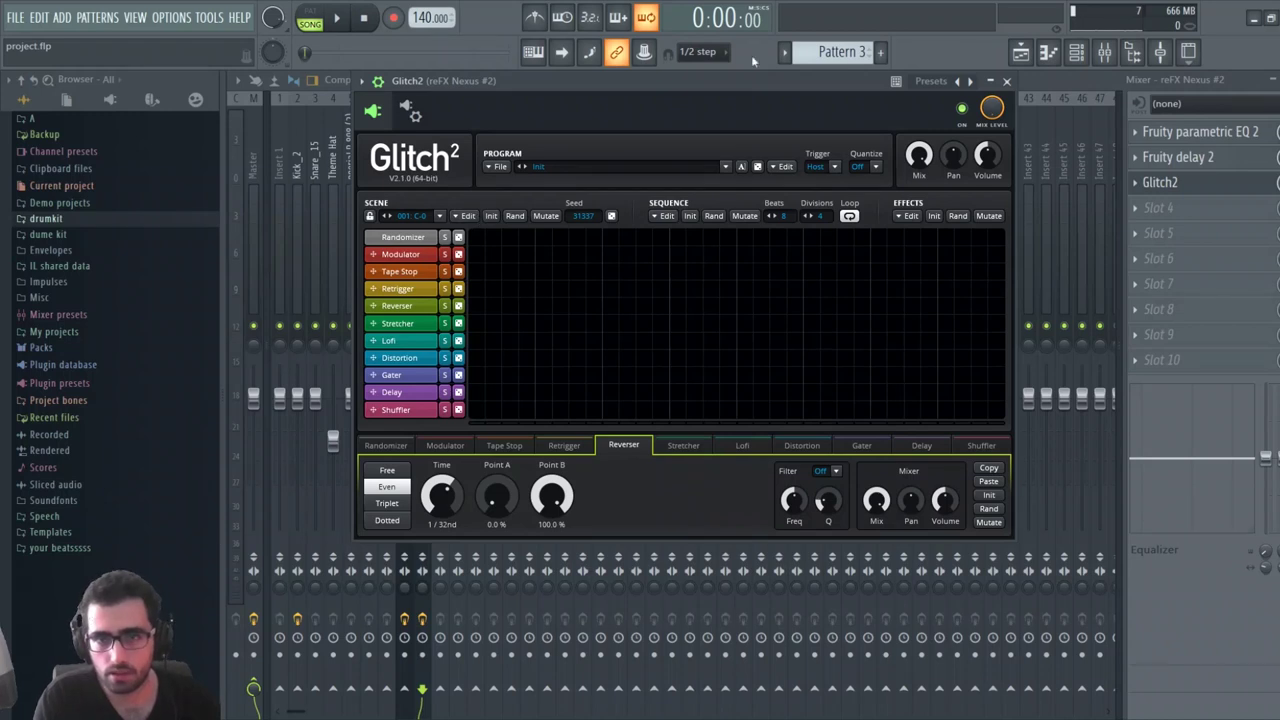
Check the MIDI input port in Glitch2's wrapper settings and return to the plugin interface
click(410, 112)
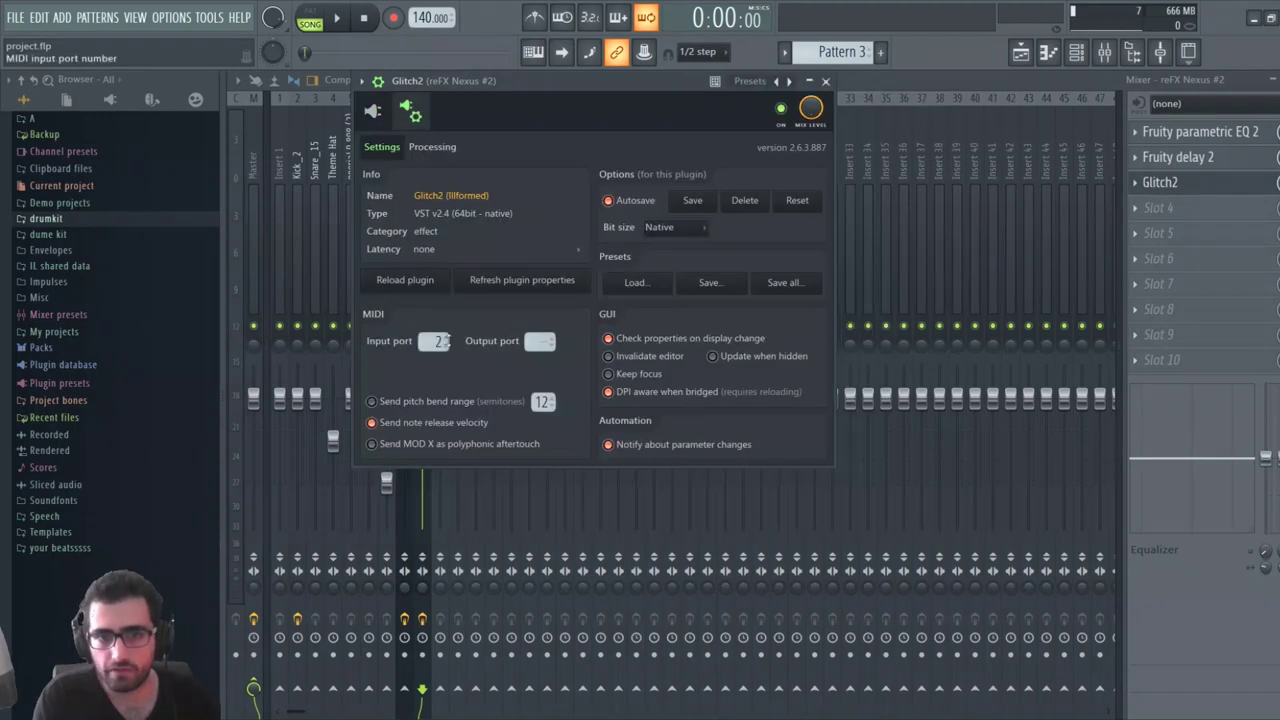
click(377, 113)
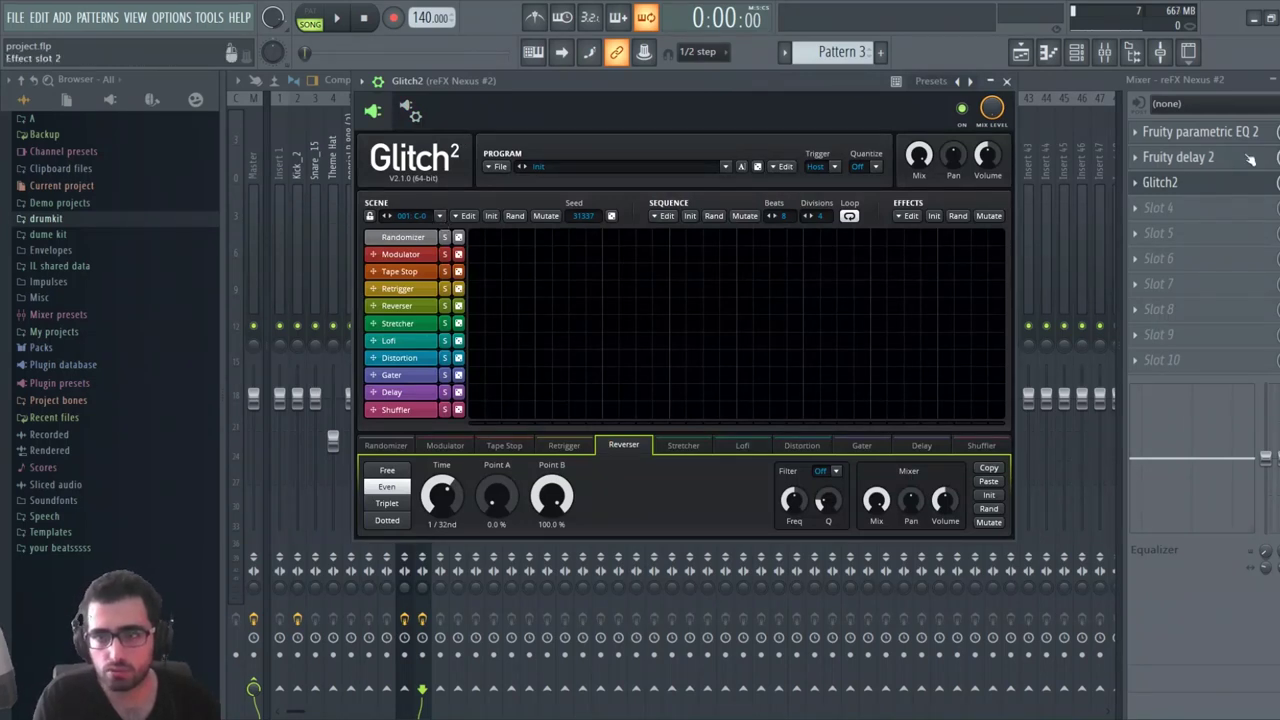
click(1185, 188)
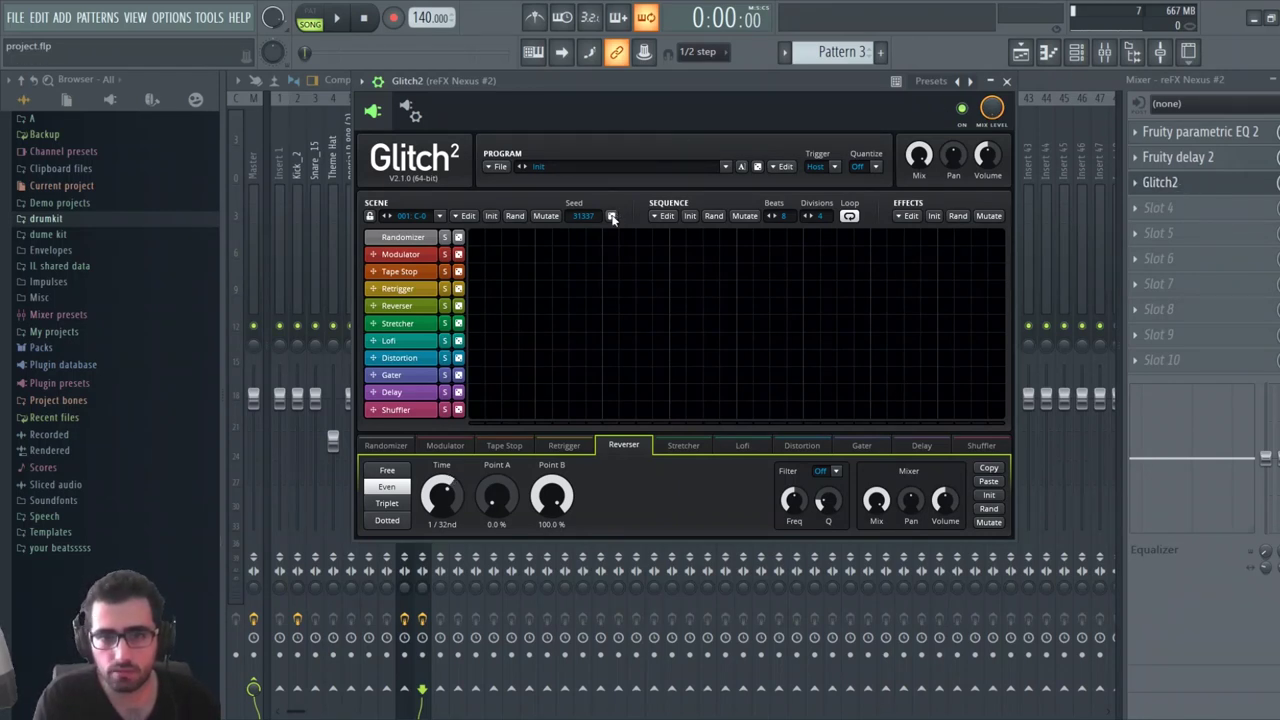
Make Pattern 10 the current pattern from its playlist clip, show the channel rack and play it in pattern mode
click(1021, 52)
click(605, 399)
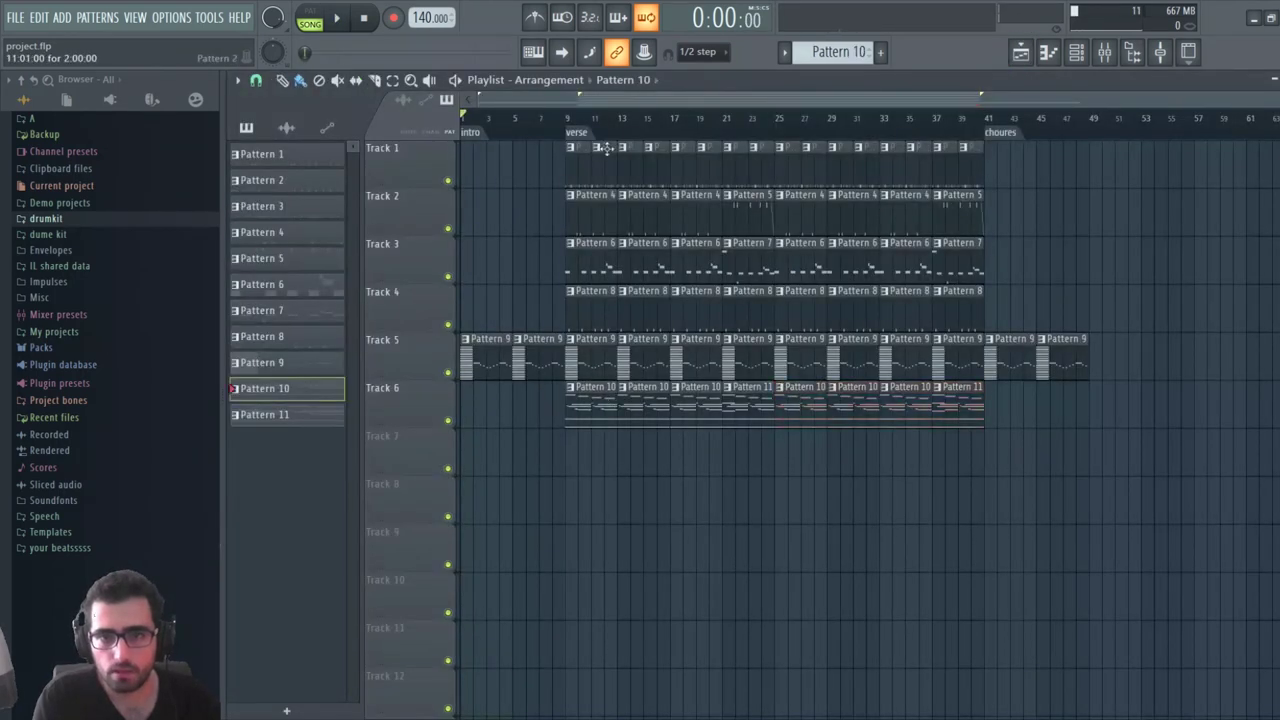
click(1077, 52)
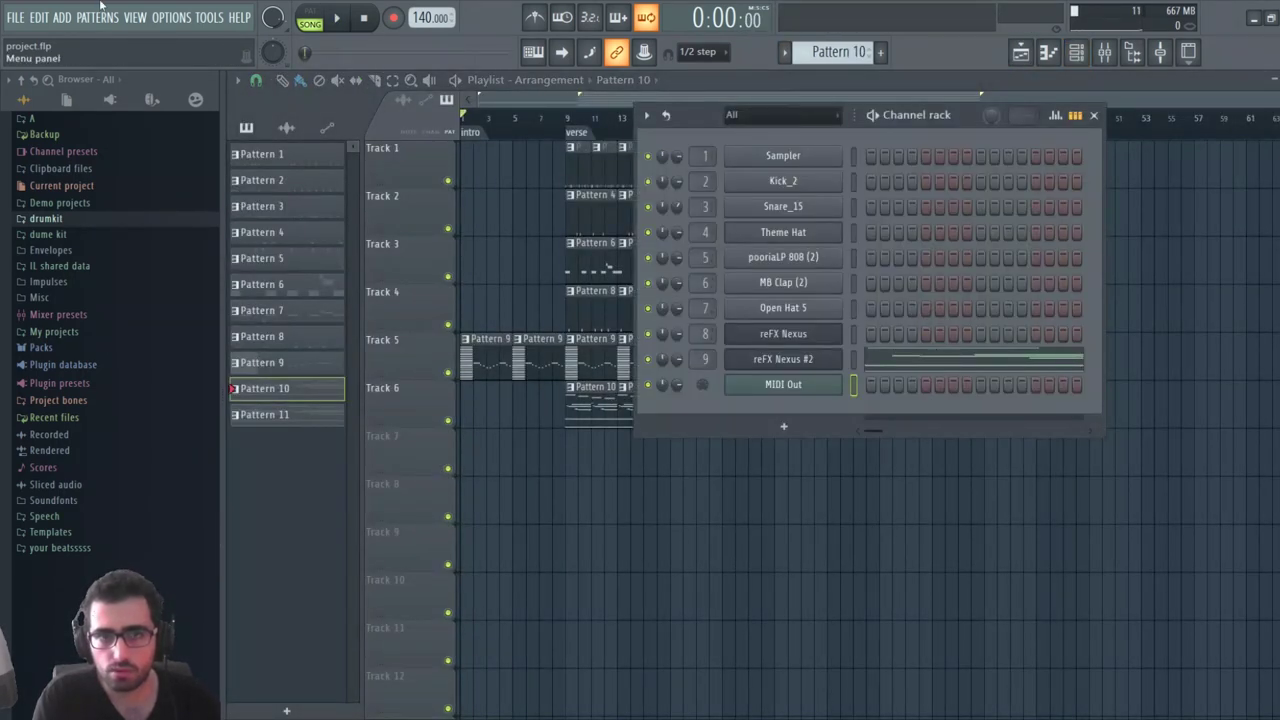
click(313, 20)
click(338, 20)
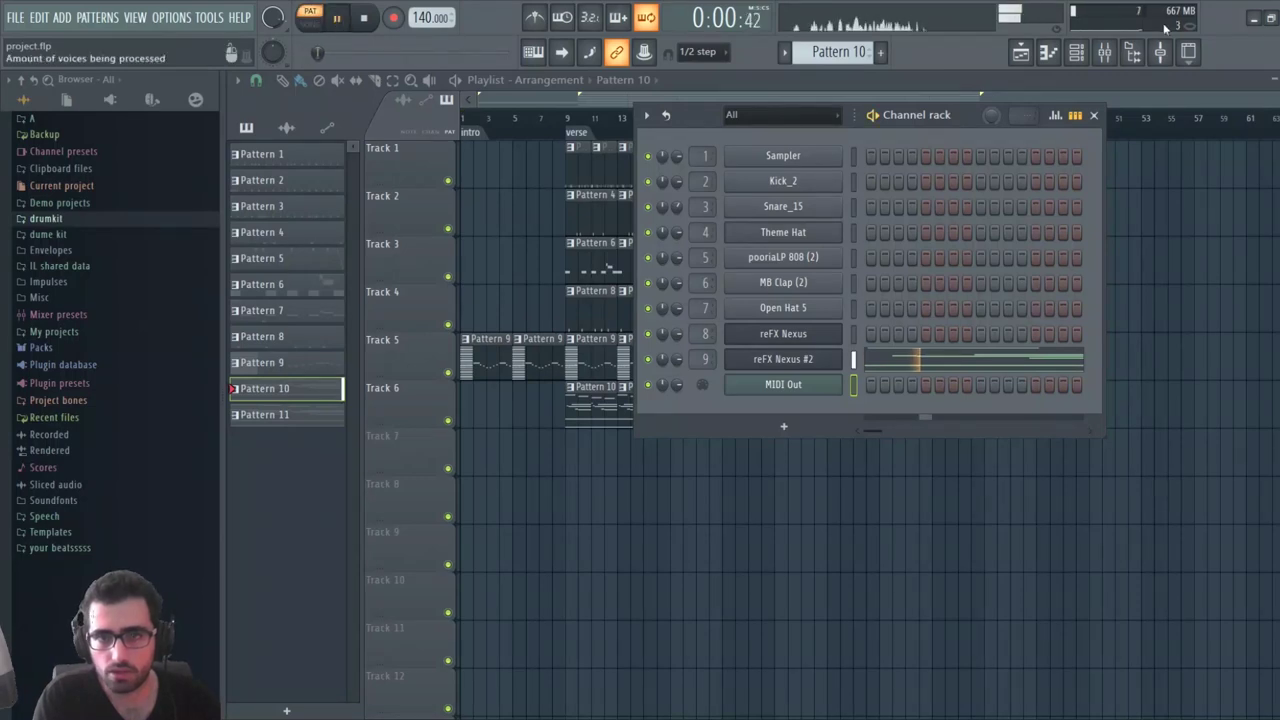
Reopen Glitch2 from the reFX Nexus #2 mixer track and stop playback
click(1104, 52)
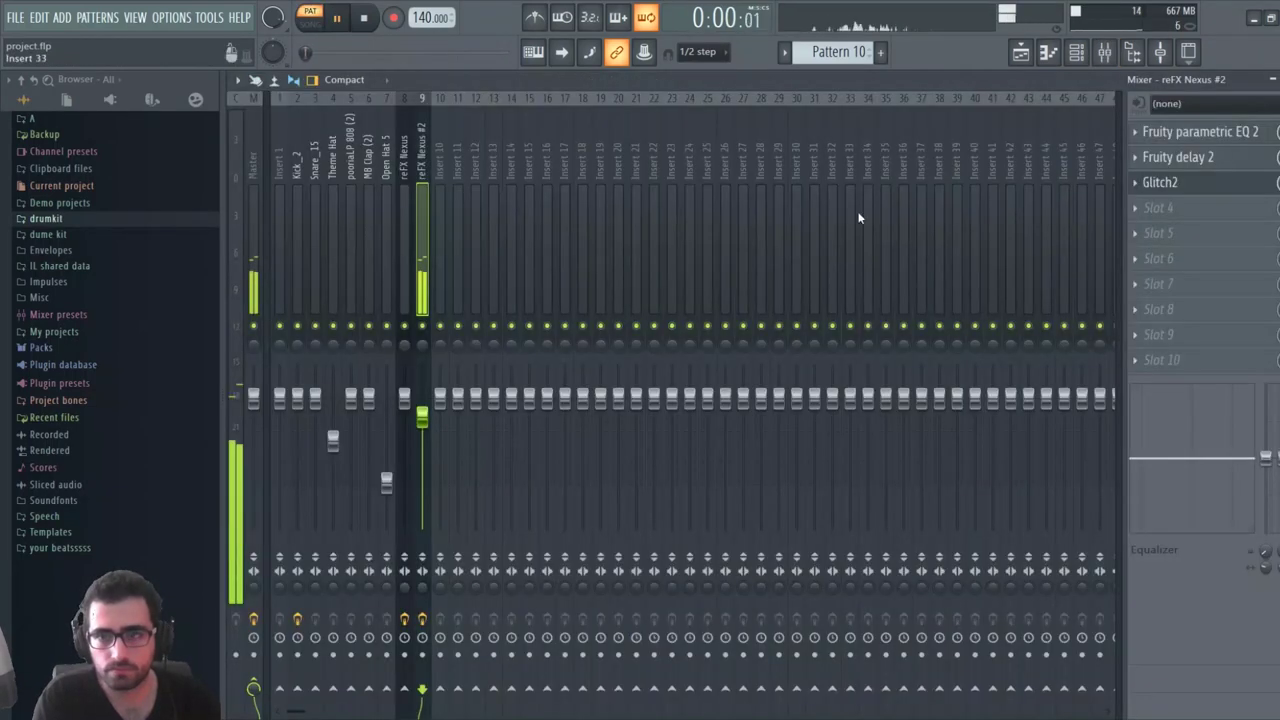
click(1213, 188)
key(space)
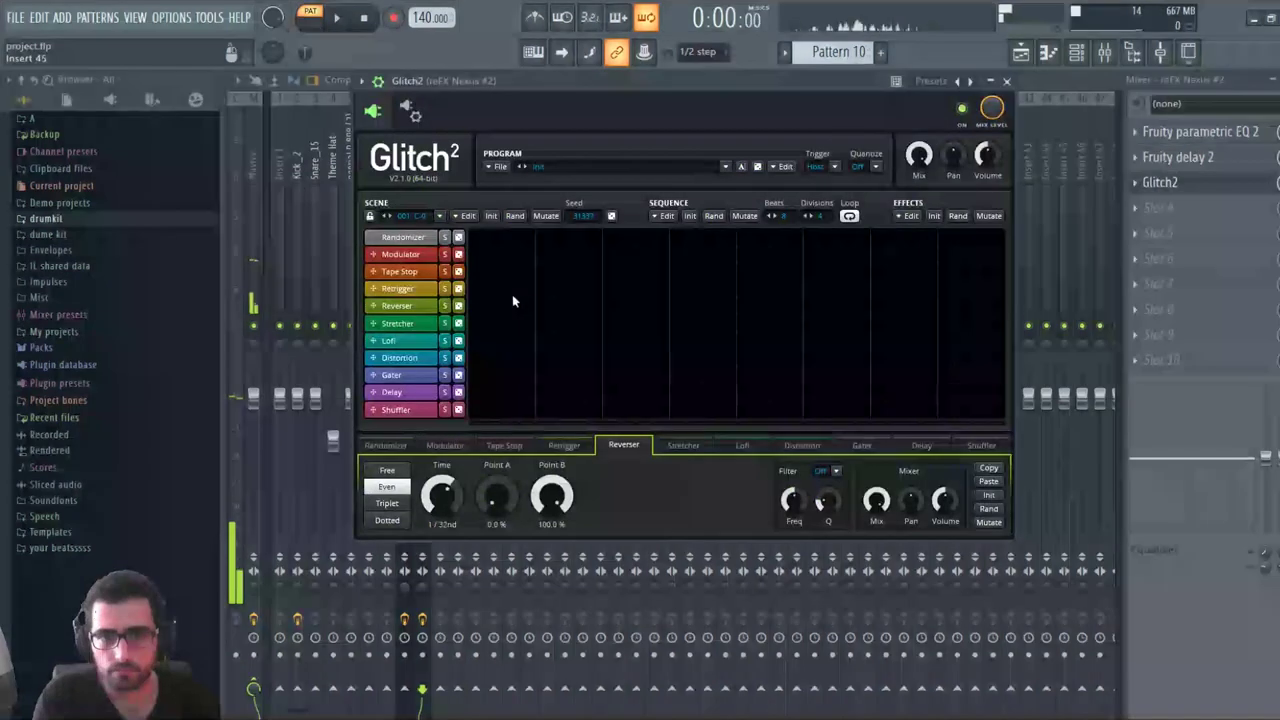
Draw a Reverser block over the last four beats of Glitch2 scene 001 and audition it
drag(475, 305, 699, 315)
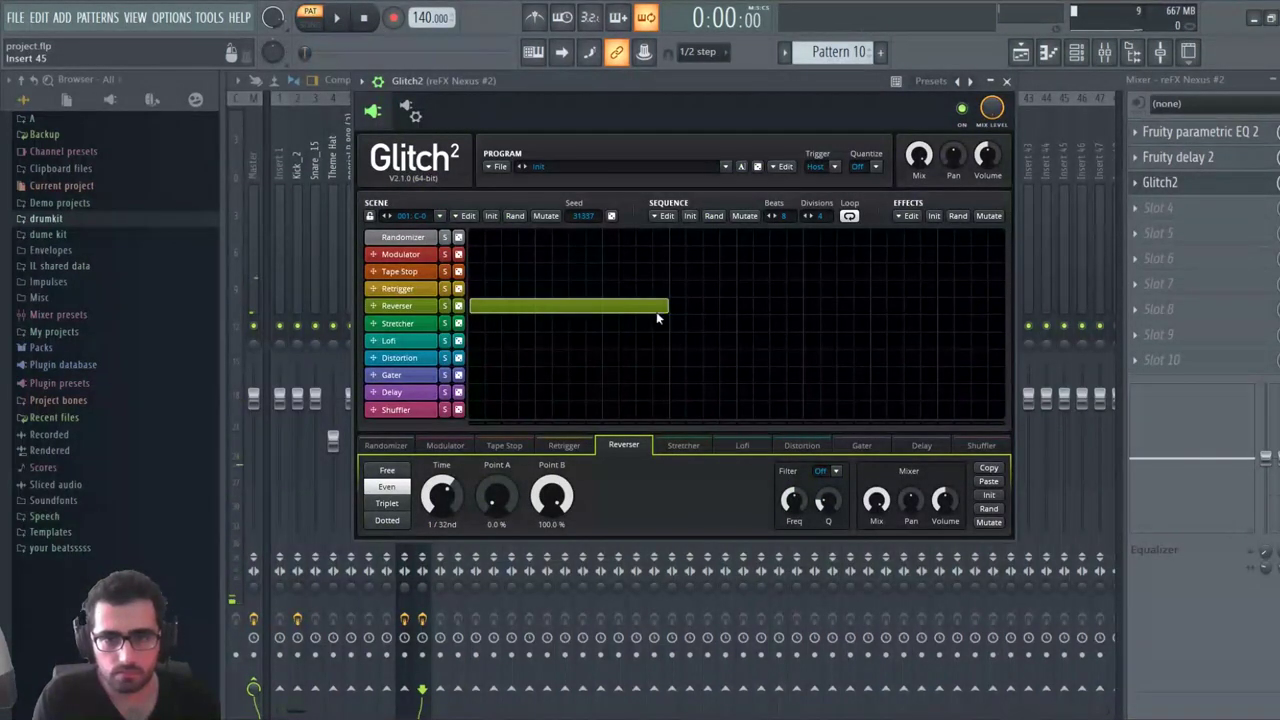
right_click(603, 305)
key(space)
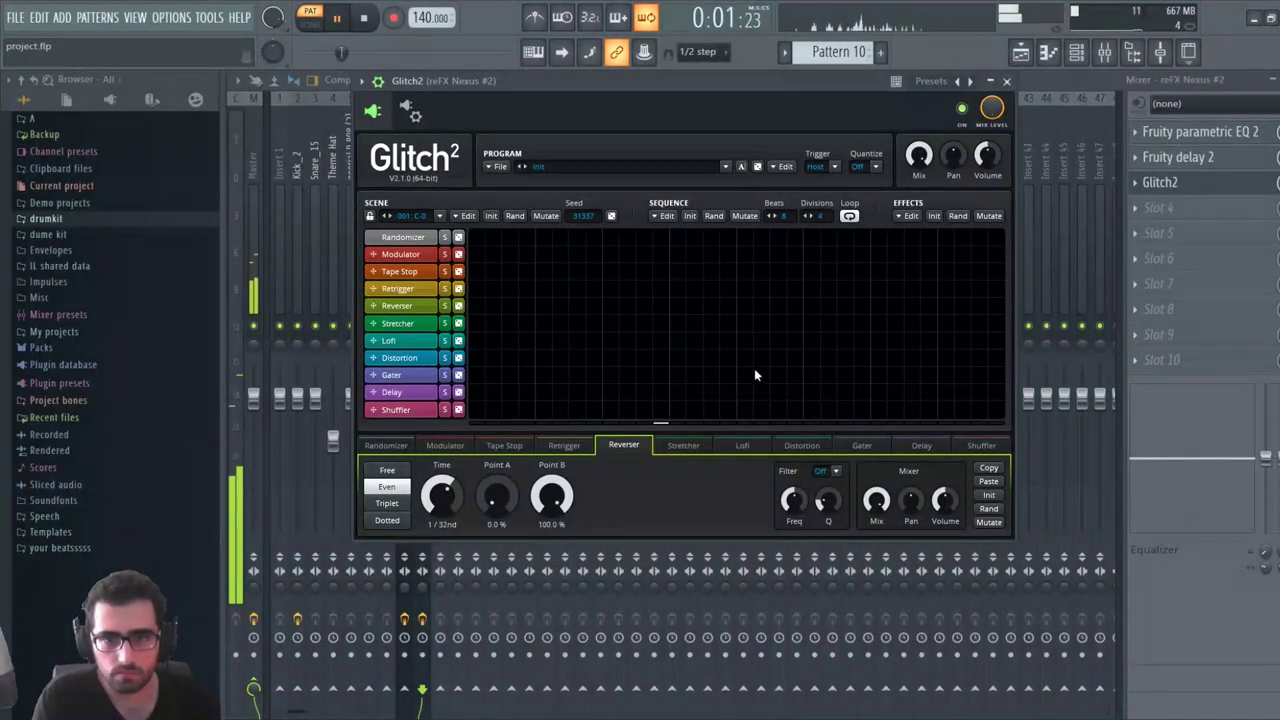
drag(741, 309, 1012, 323)
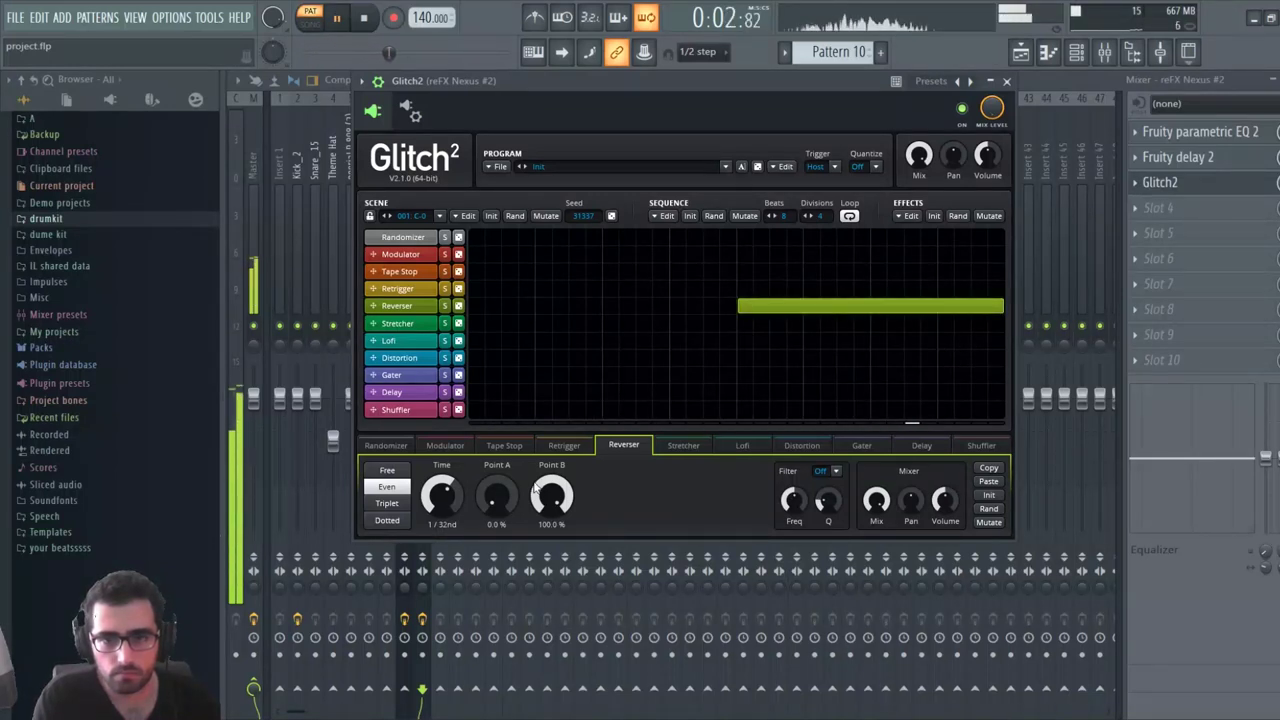
key(space)
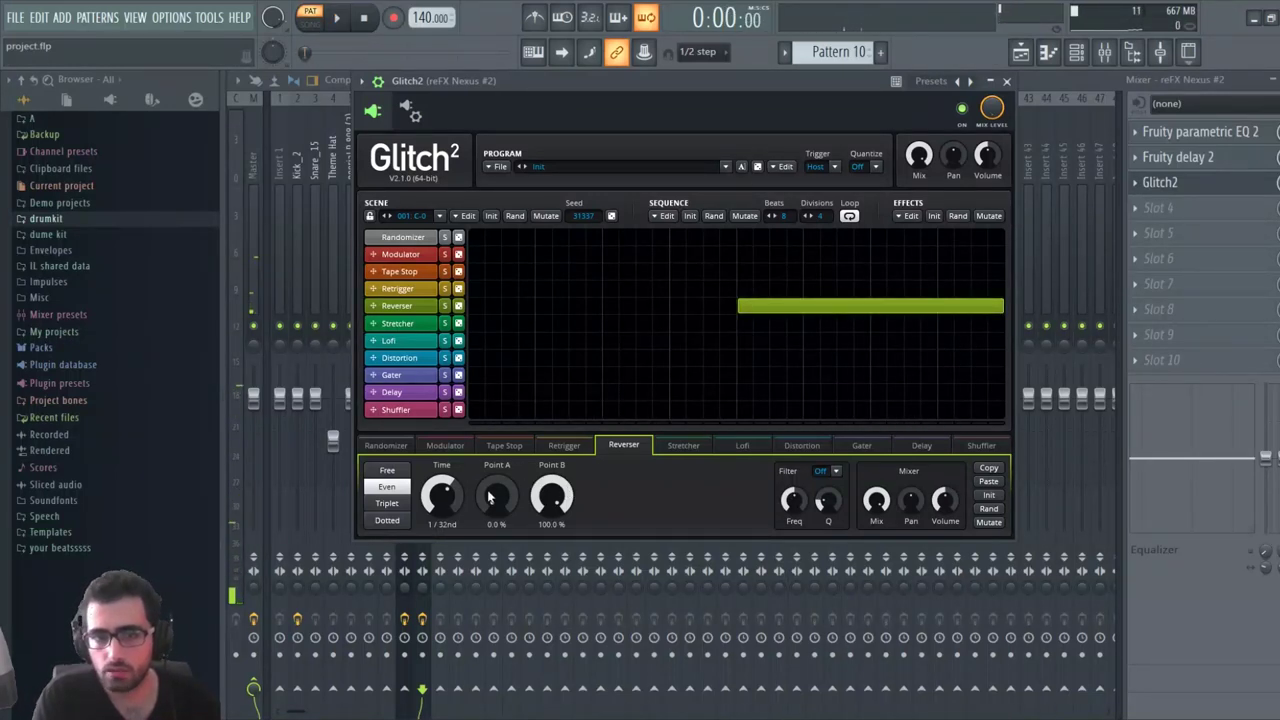
Audition longer Reverser times against the loop and set the Reverser time to 1 beat
drag(441, 495, 441, 430)
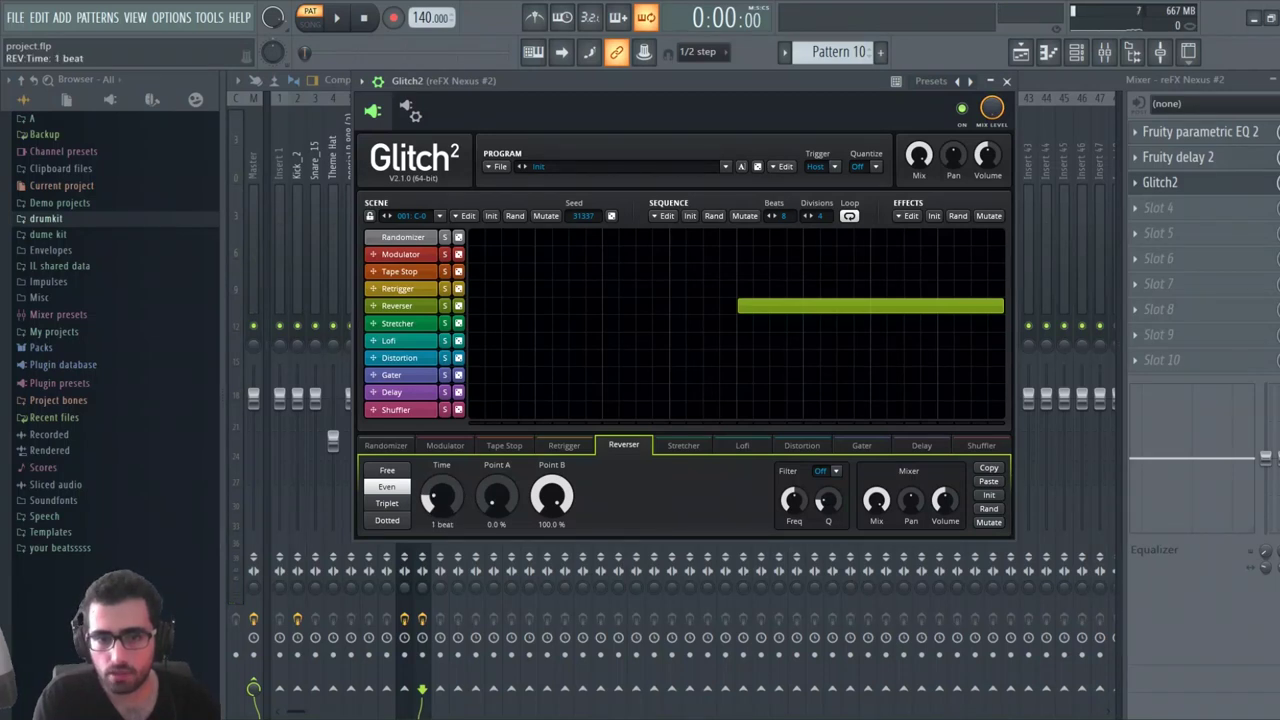
key(space)
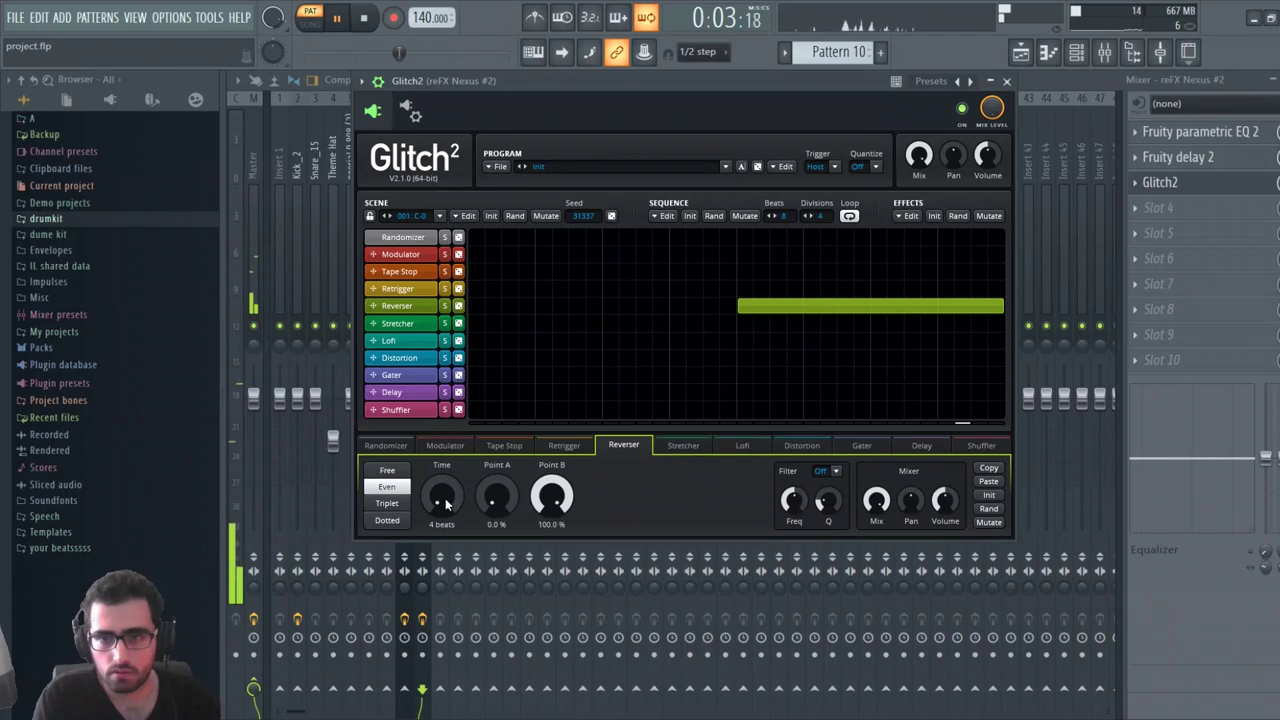
drag(441, 495, 443, 503)
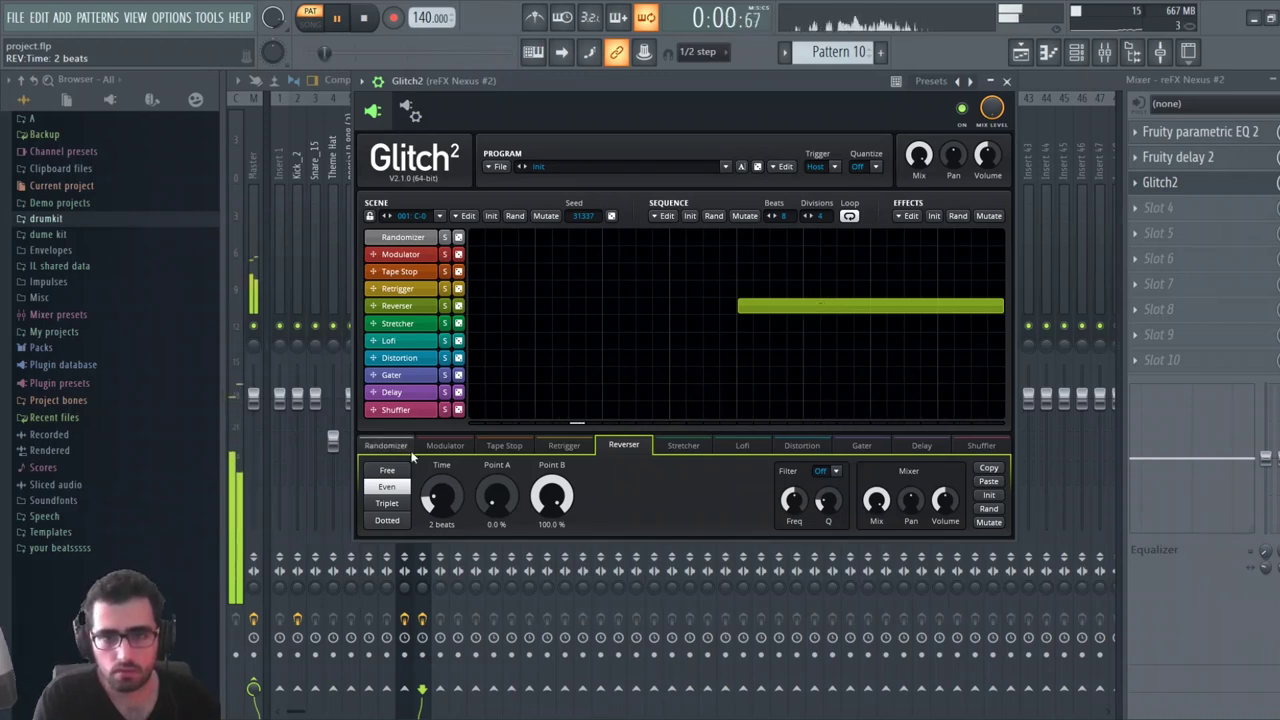
drag(434, 507, 434, 492)
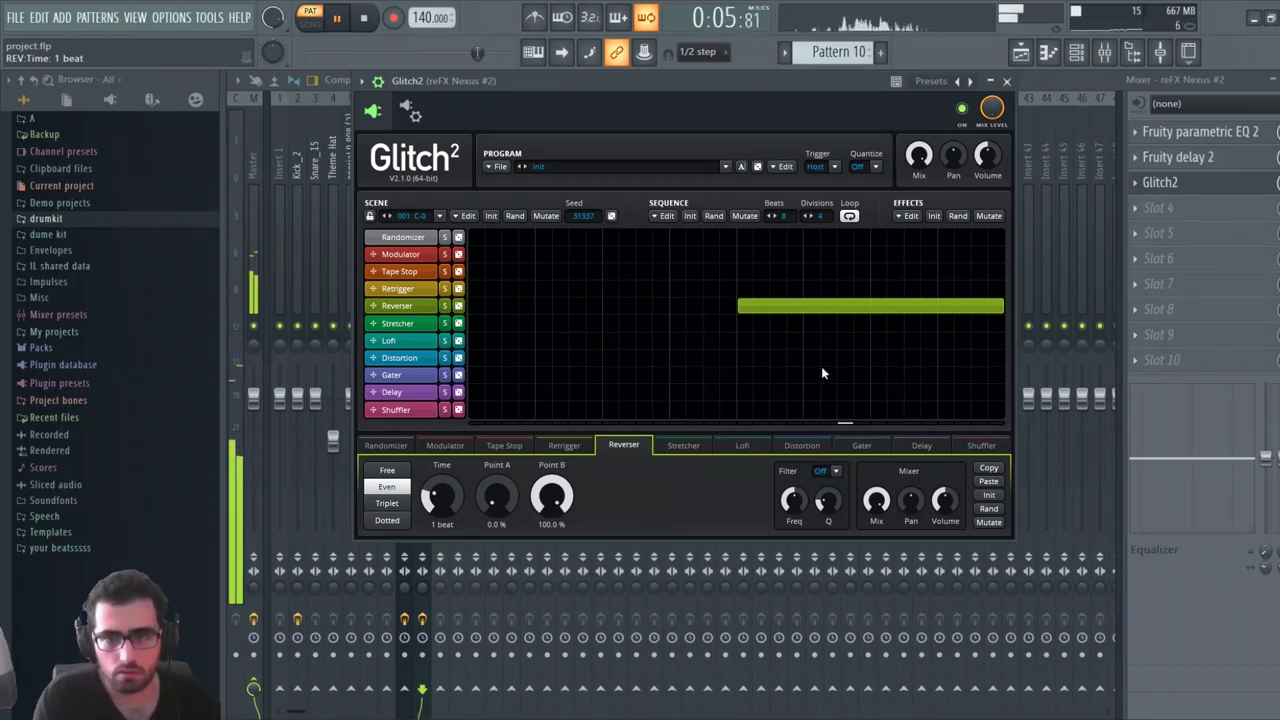
key(space)
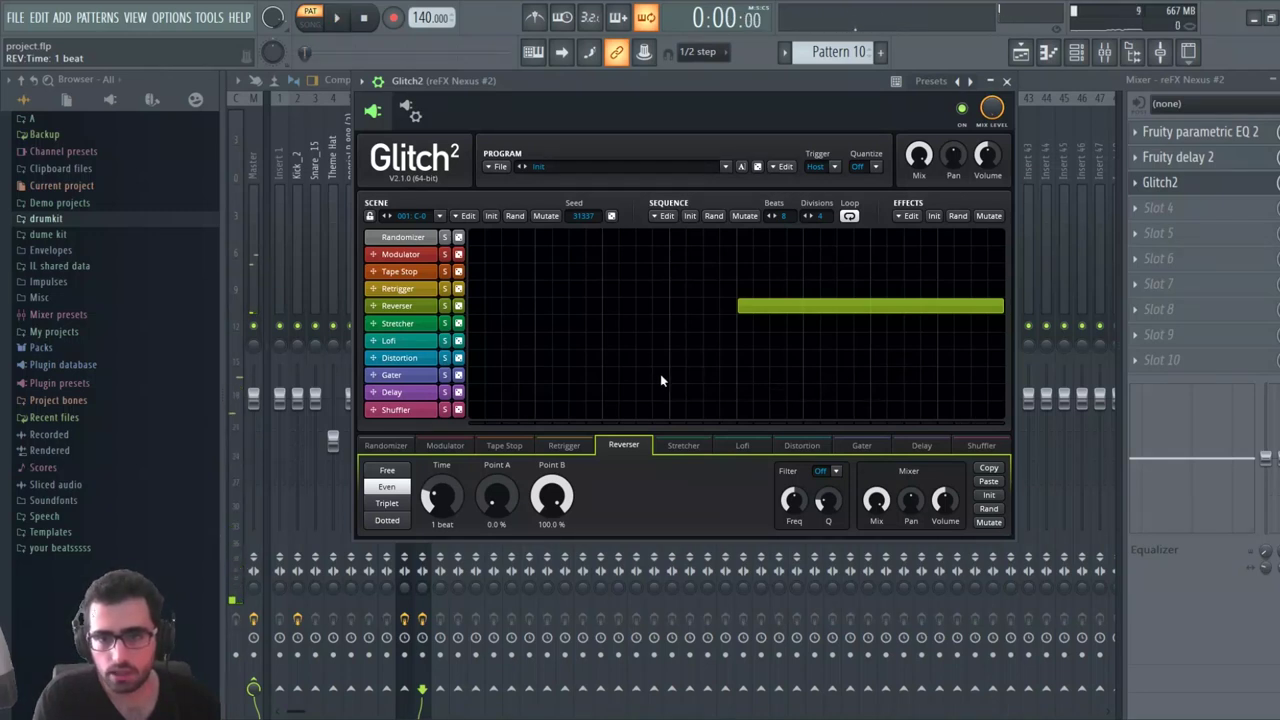
Add Gater blocks on beat 4 and the first half of beat 1, with a step time of 1/16th
mouse_move(673, 381)
mouse_down()
mouse_move(749, 375)
mouse_move(730, 380)
mouse_up()
key(space)
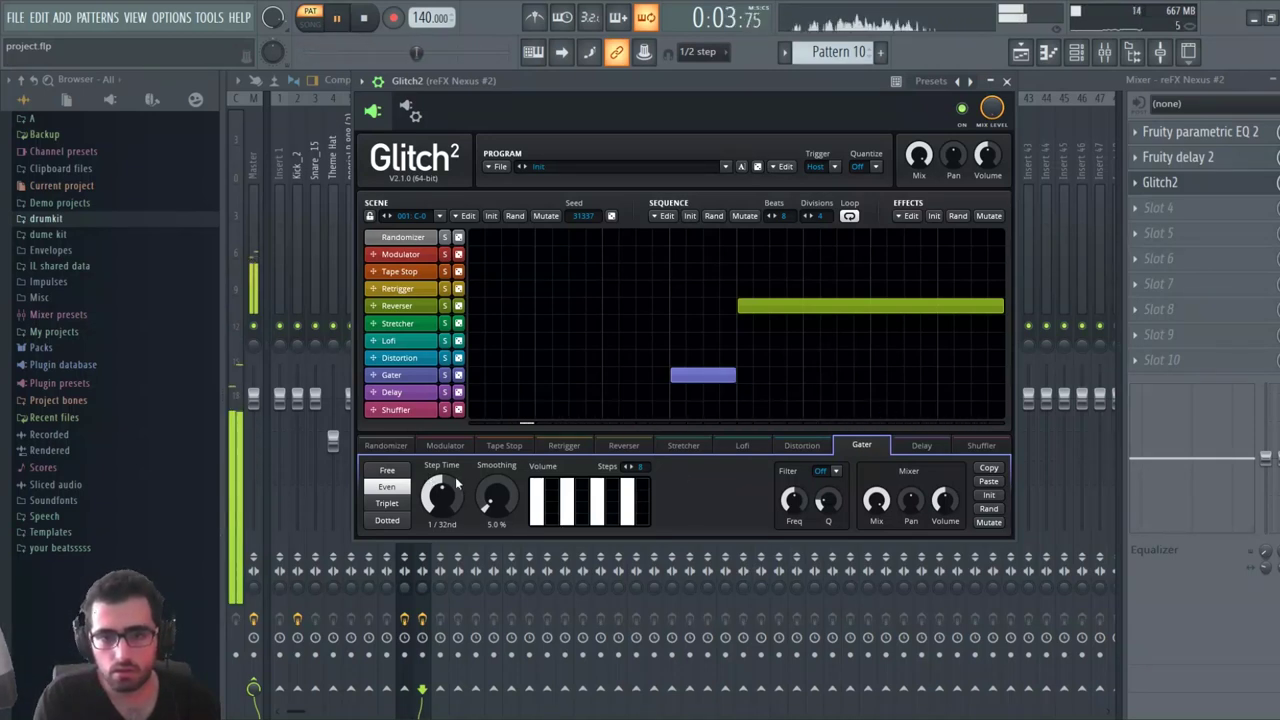
drag(452, 484, 452, 510)
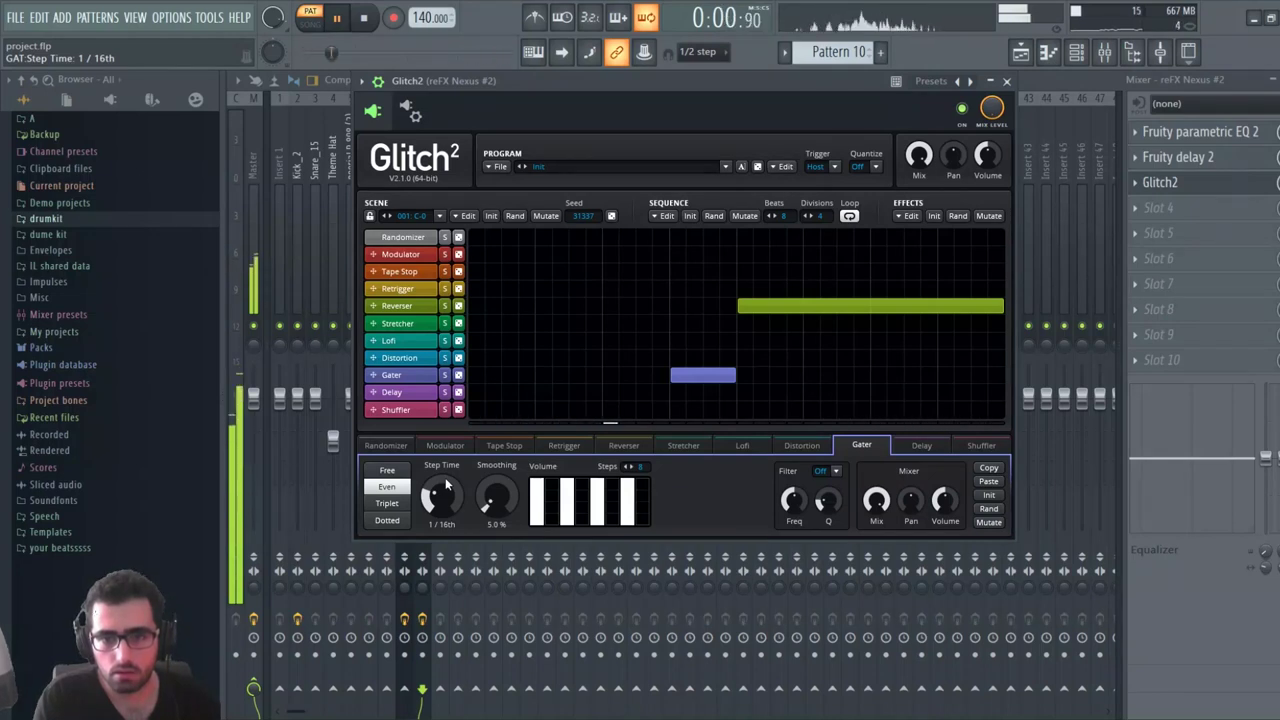
click(496, 373)
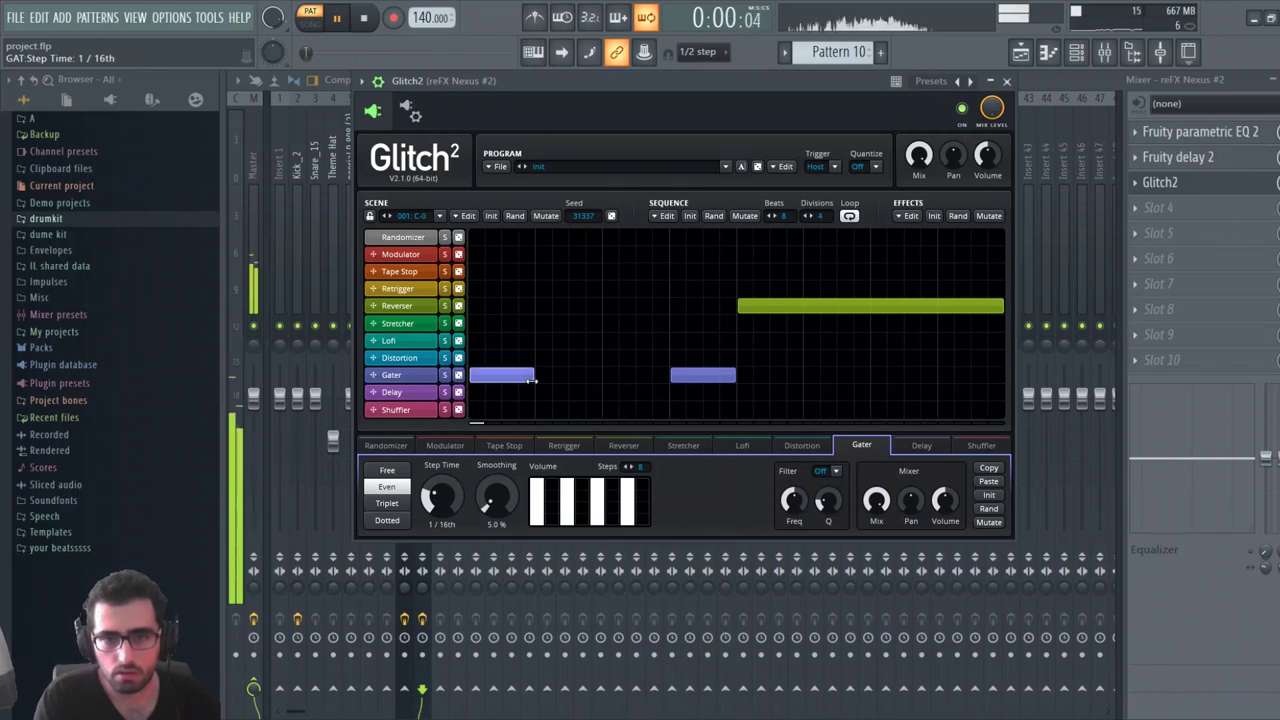
drag(532, 379, 500, 379)
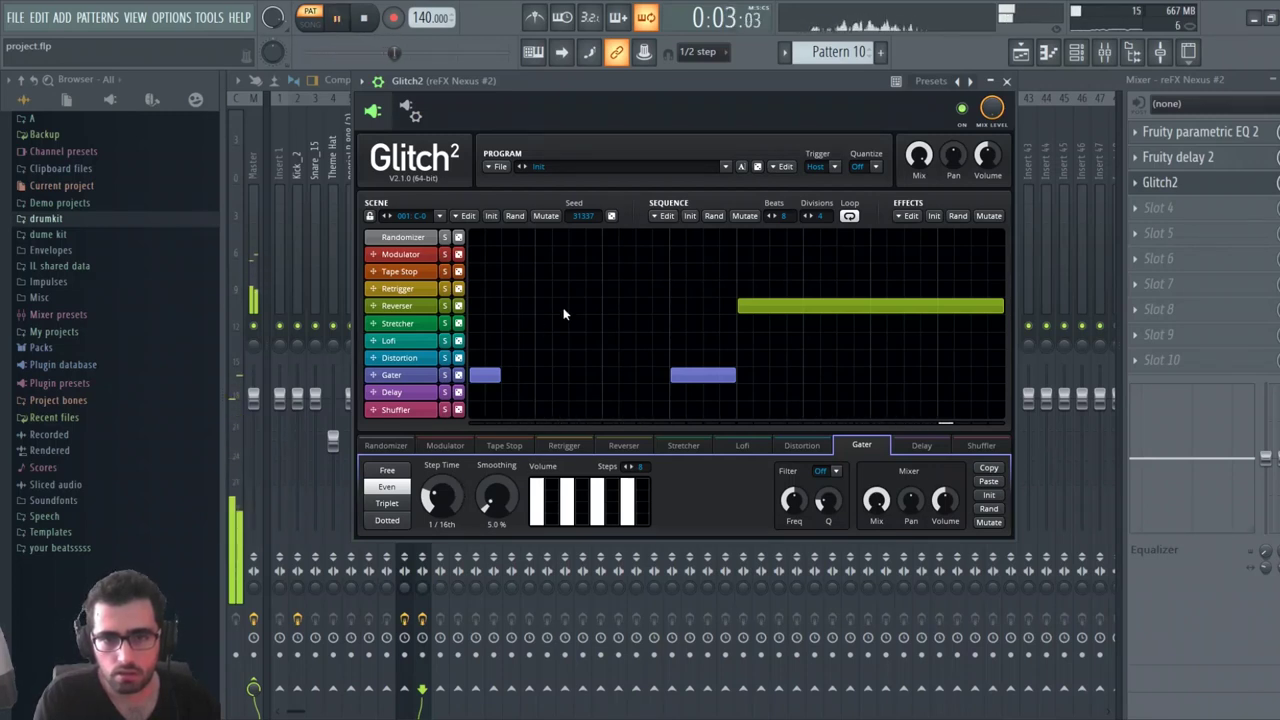
Try a one-beat Tape Stop block on beat 2 of scene 001 and remove it
drag(545, 272, 601, 274)
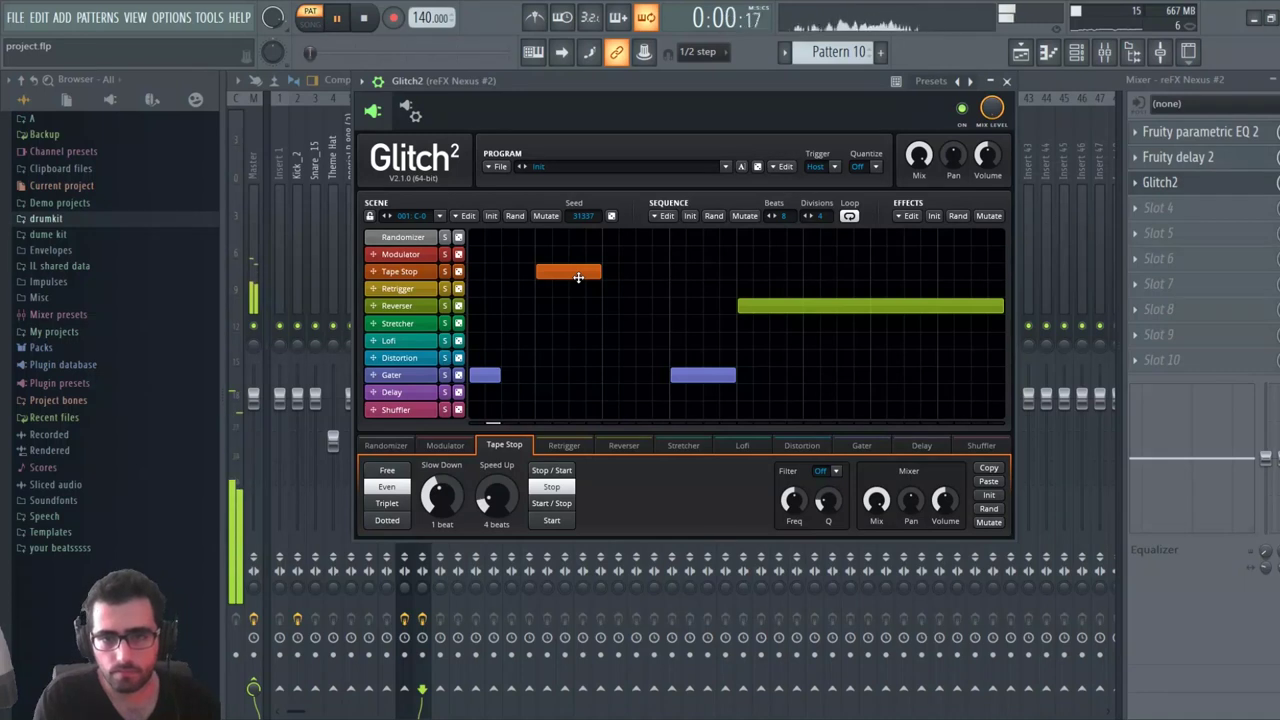
right_click(576, 277)
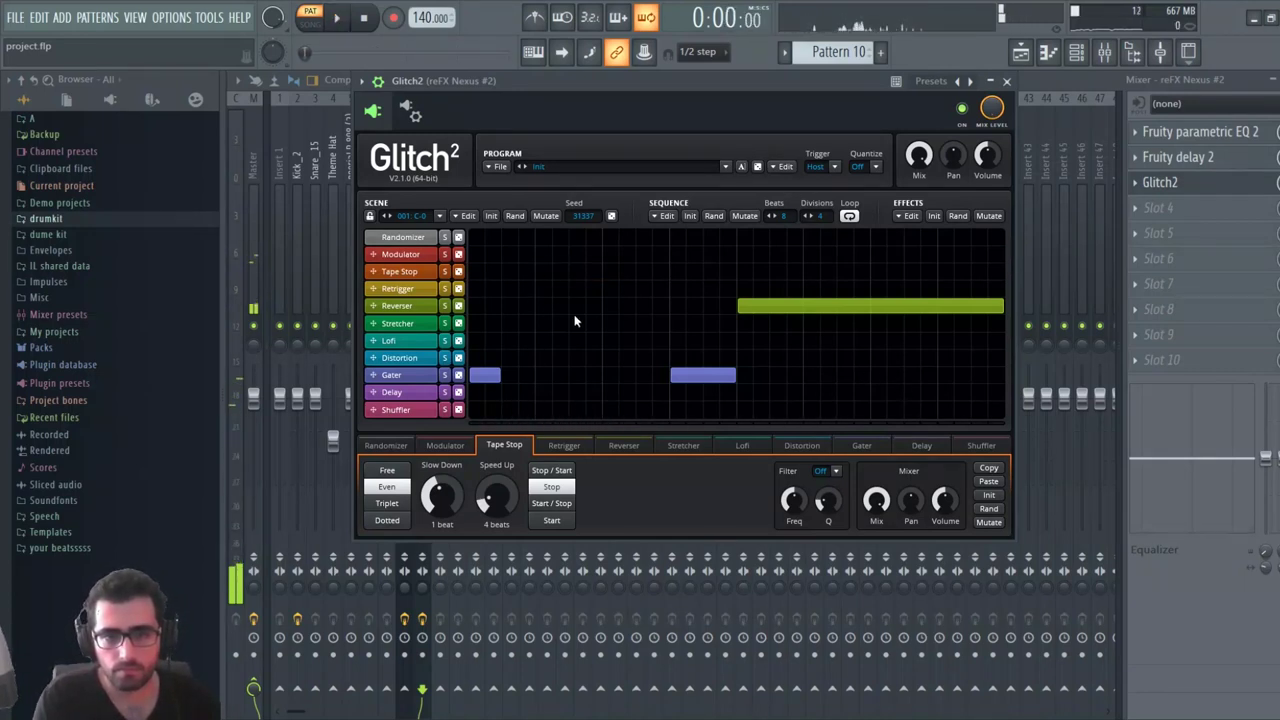
key(space)
Add a Reverser block spanning beats 2 and 3 of scene 001 and audition the loop
click(591, 307)
key(space)
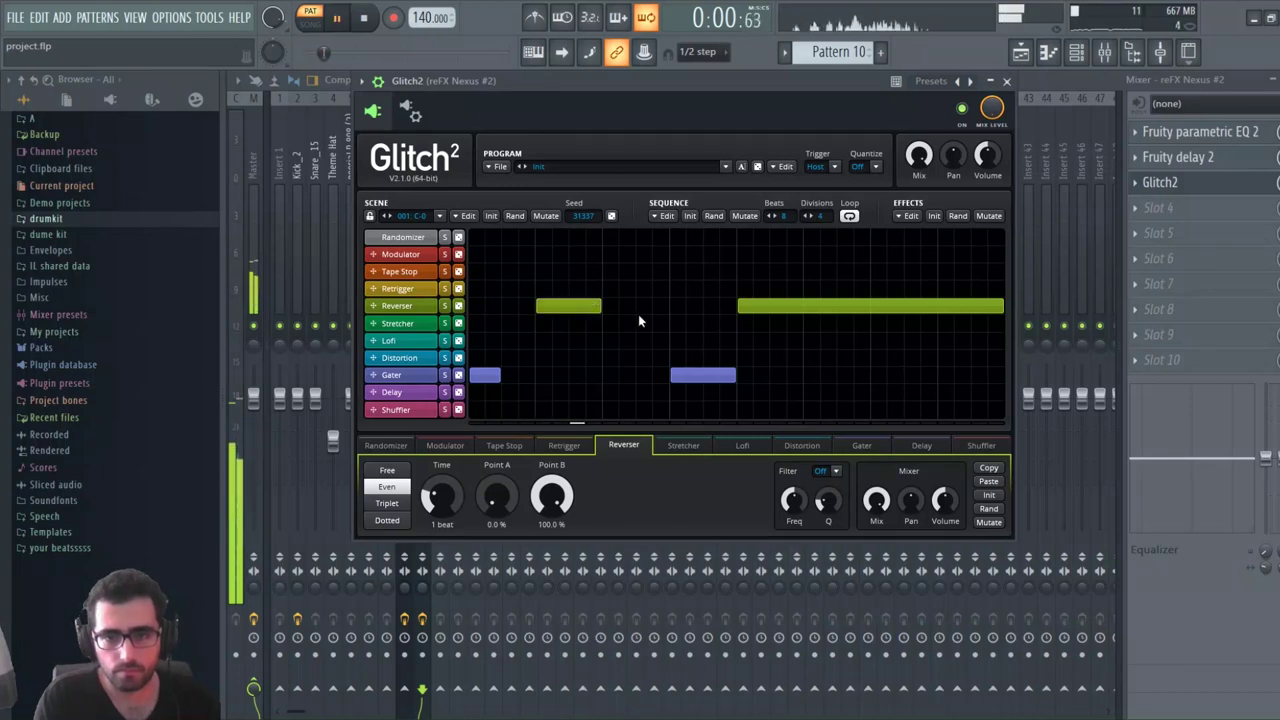
key(space)
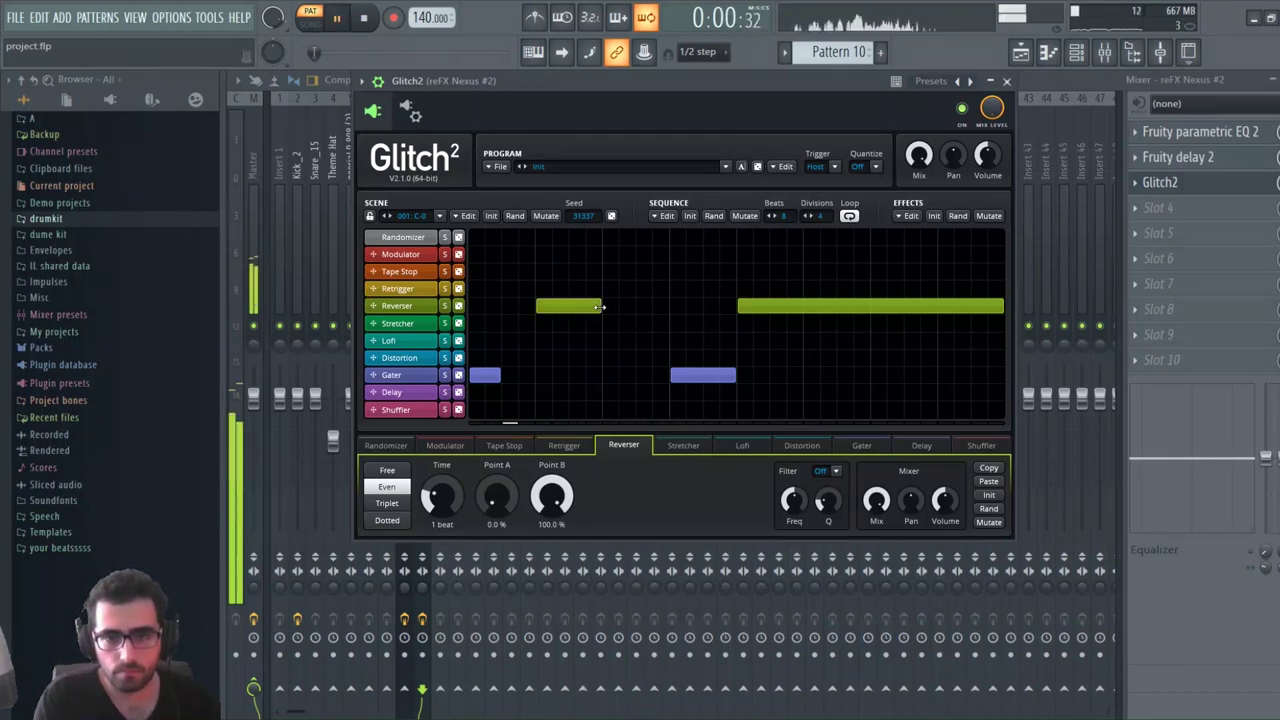
drag(601, 306, 668, 307)
key(space)
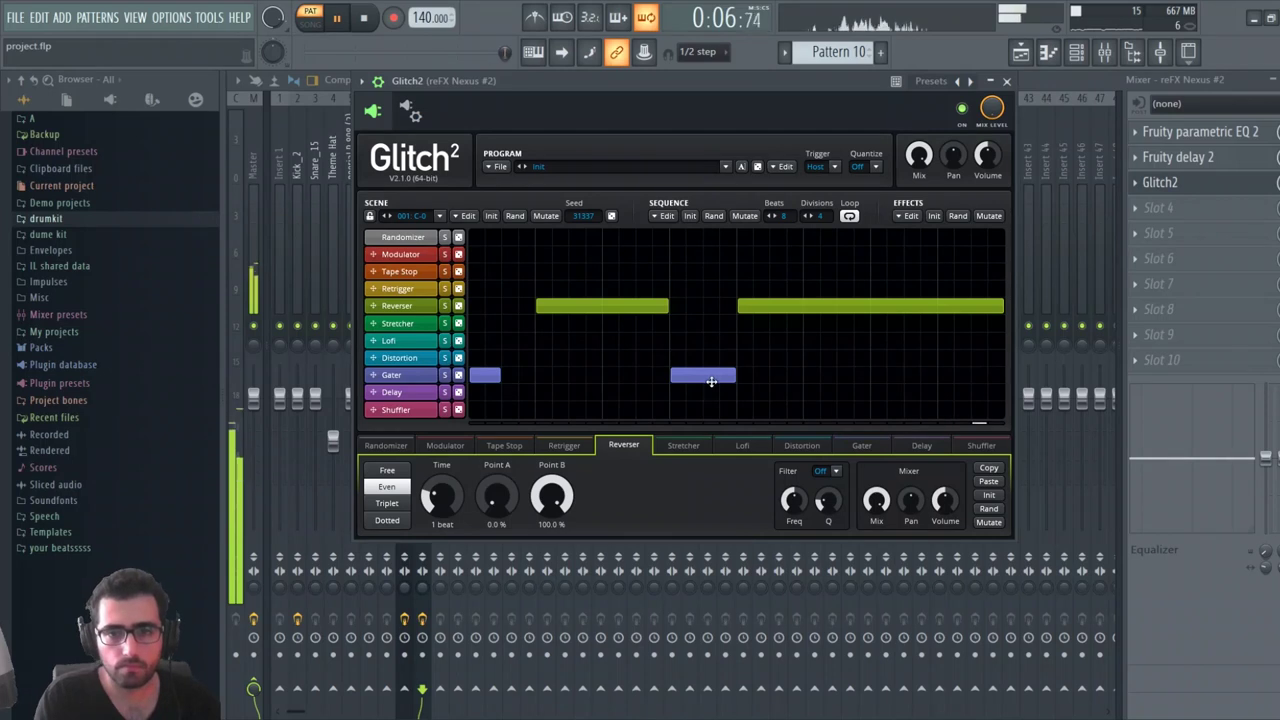
key(space)
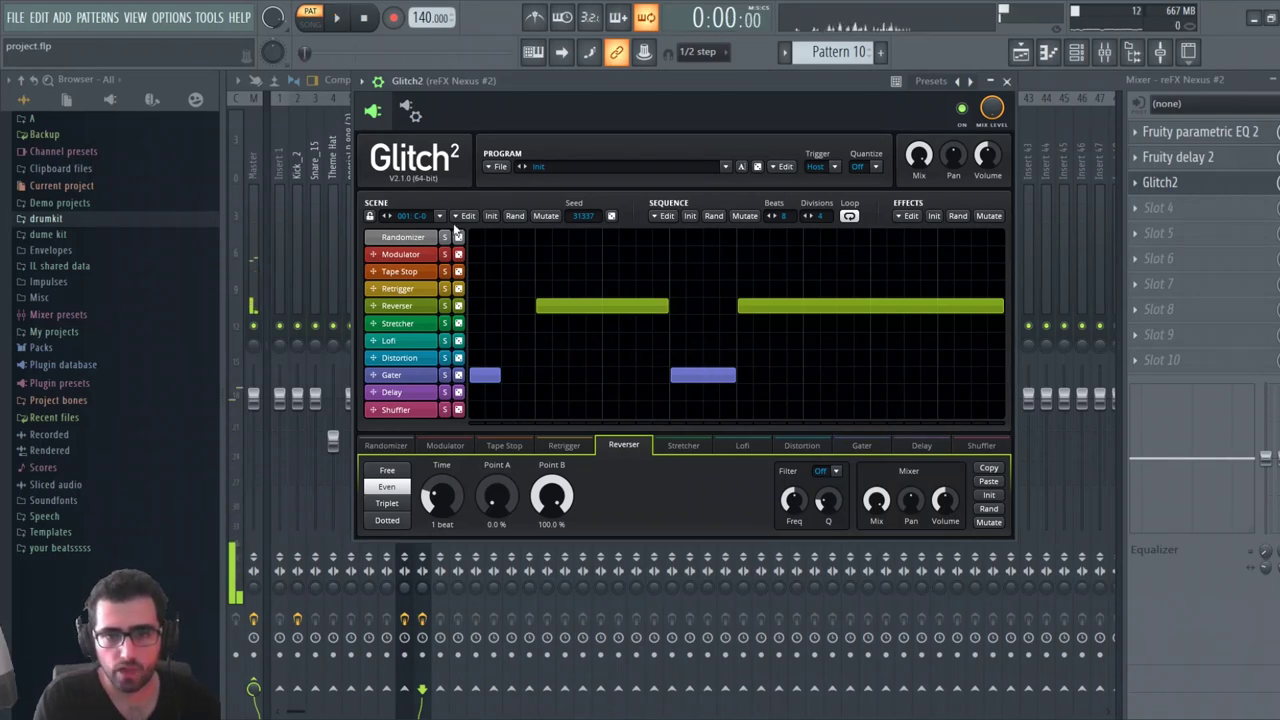
In scene 002, set the sequence to 8 beats and draw a Reverser block across its full length
click(390, 216)
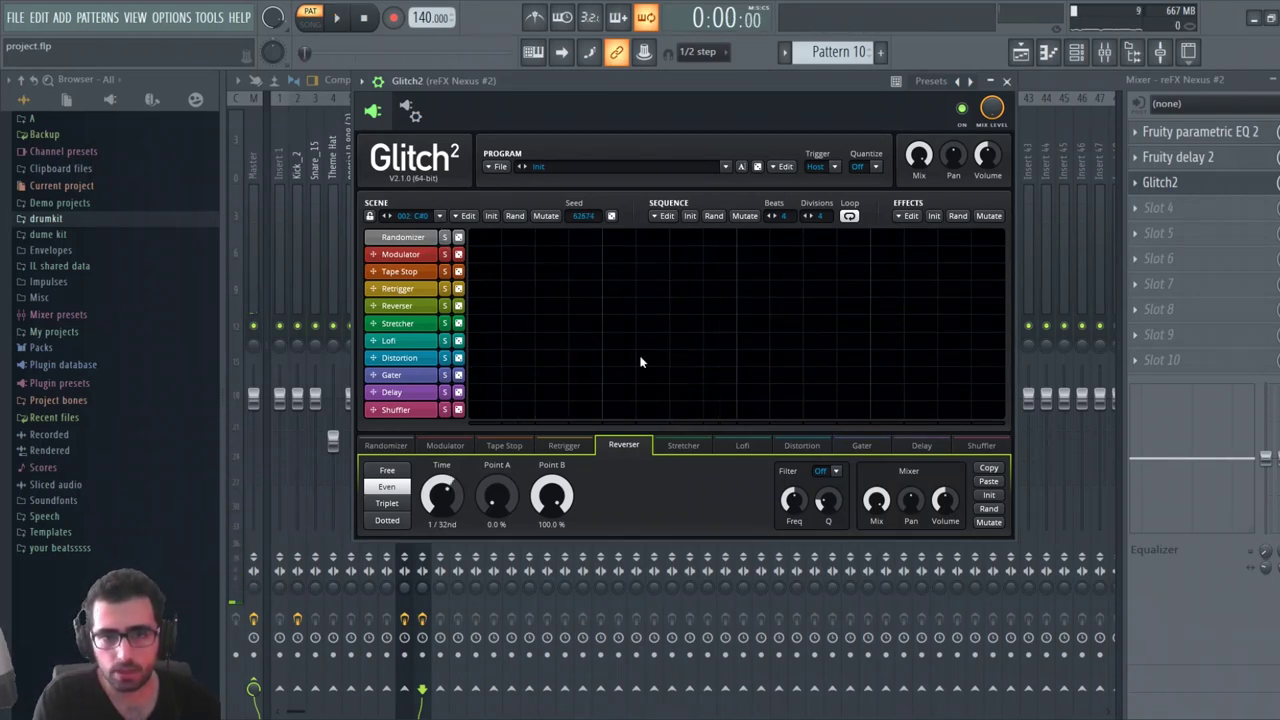
click(776, 216)
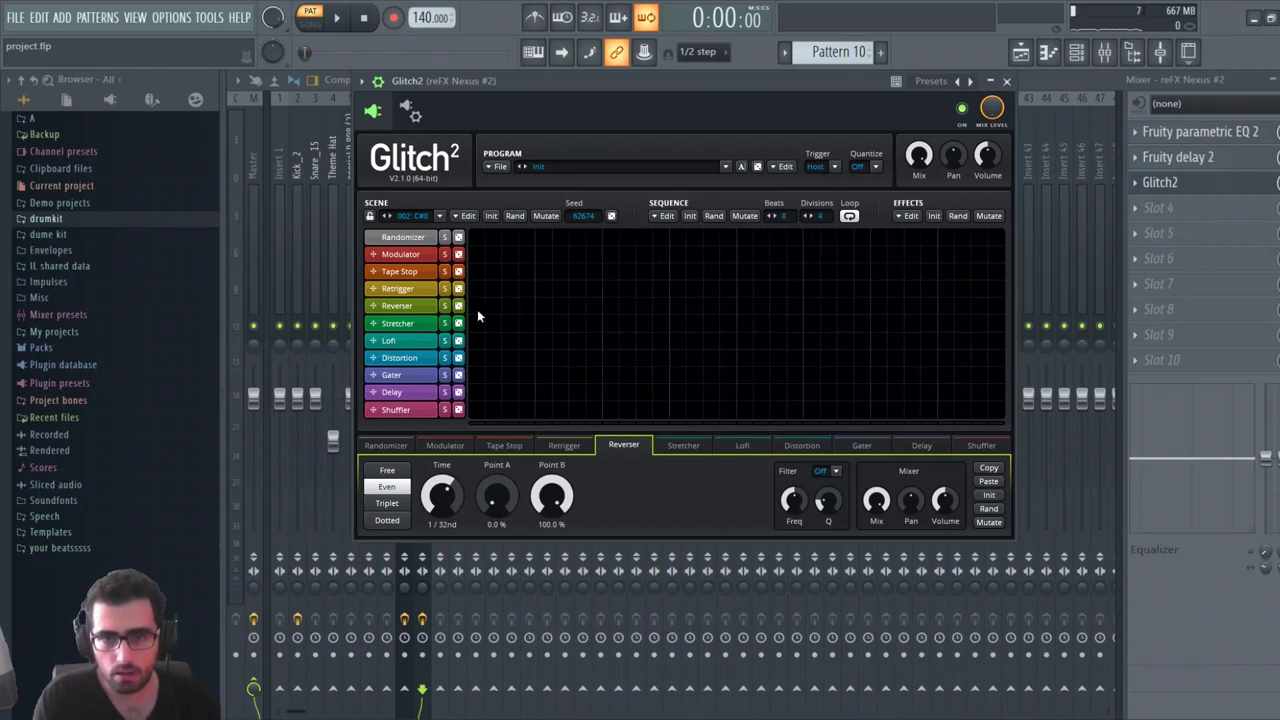
drag(477, 309, 1004, 313)
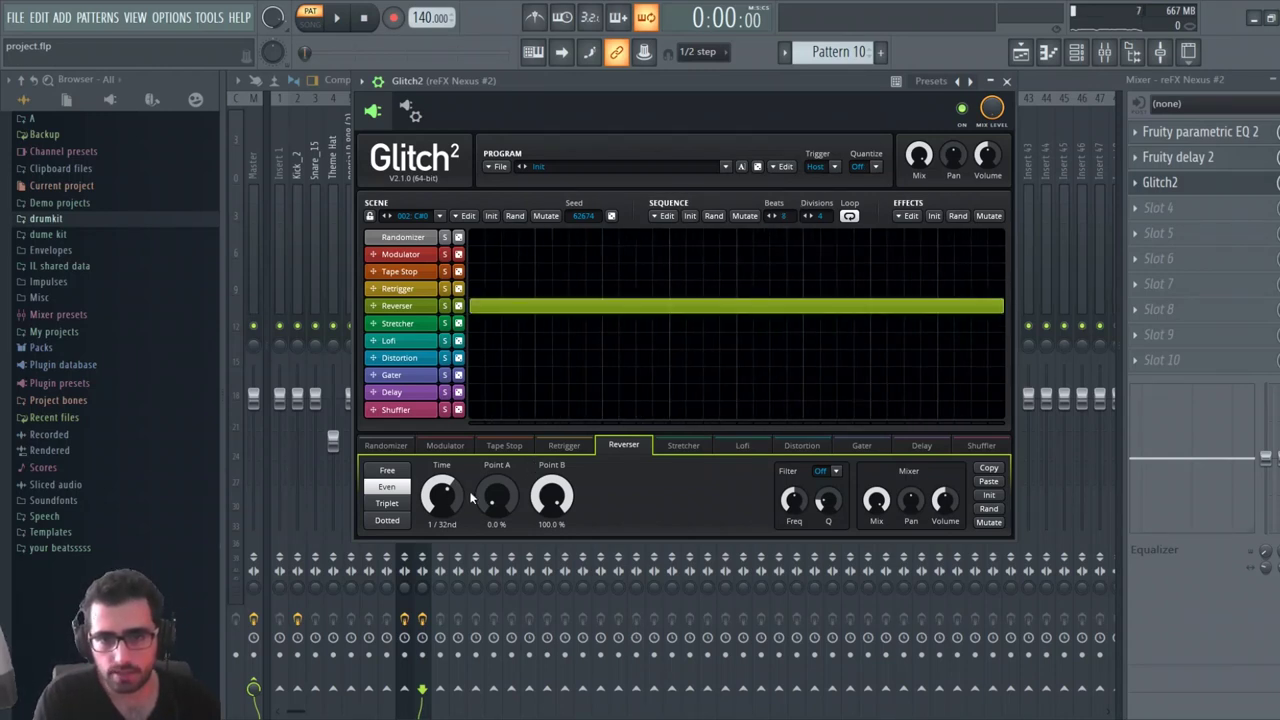
Set the Reverser time of scene 002 to 2 beats and audition the result
drag(444, 497, 444, 560)
key(space)
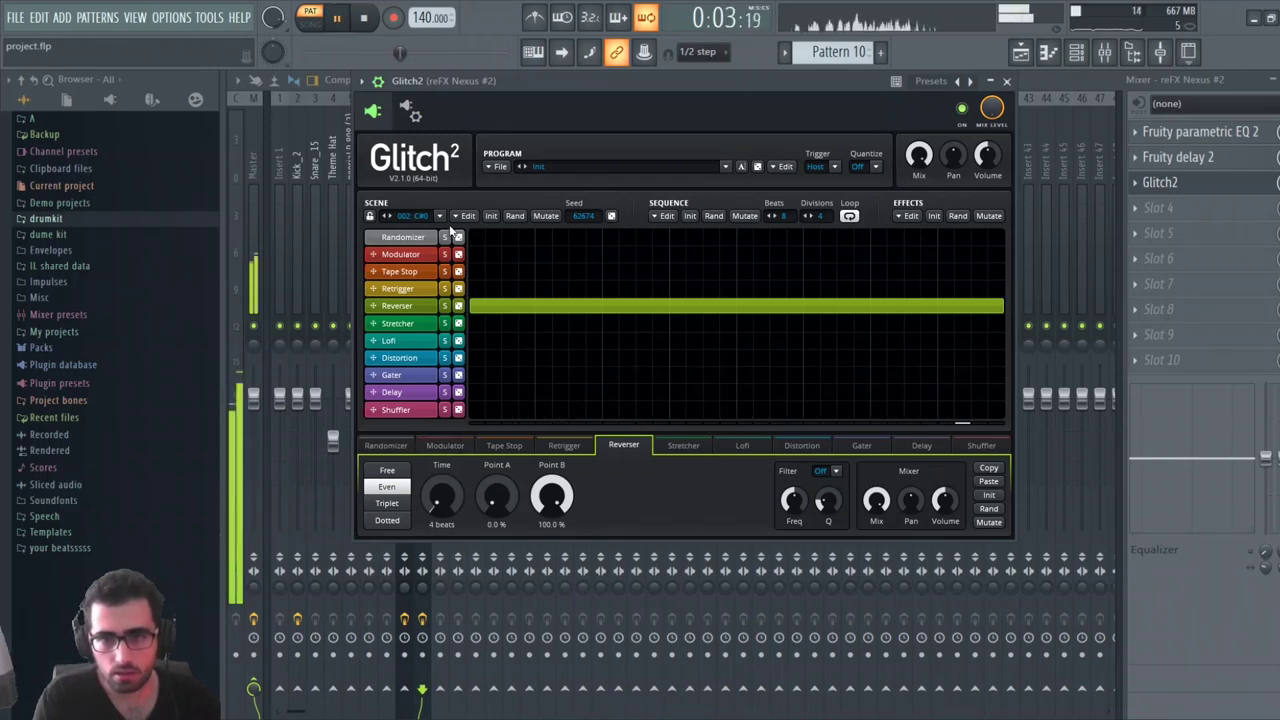
mouse_move(880, 503)
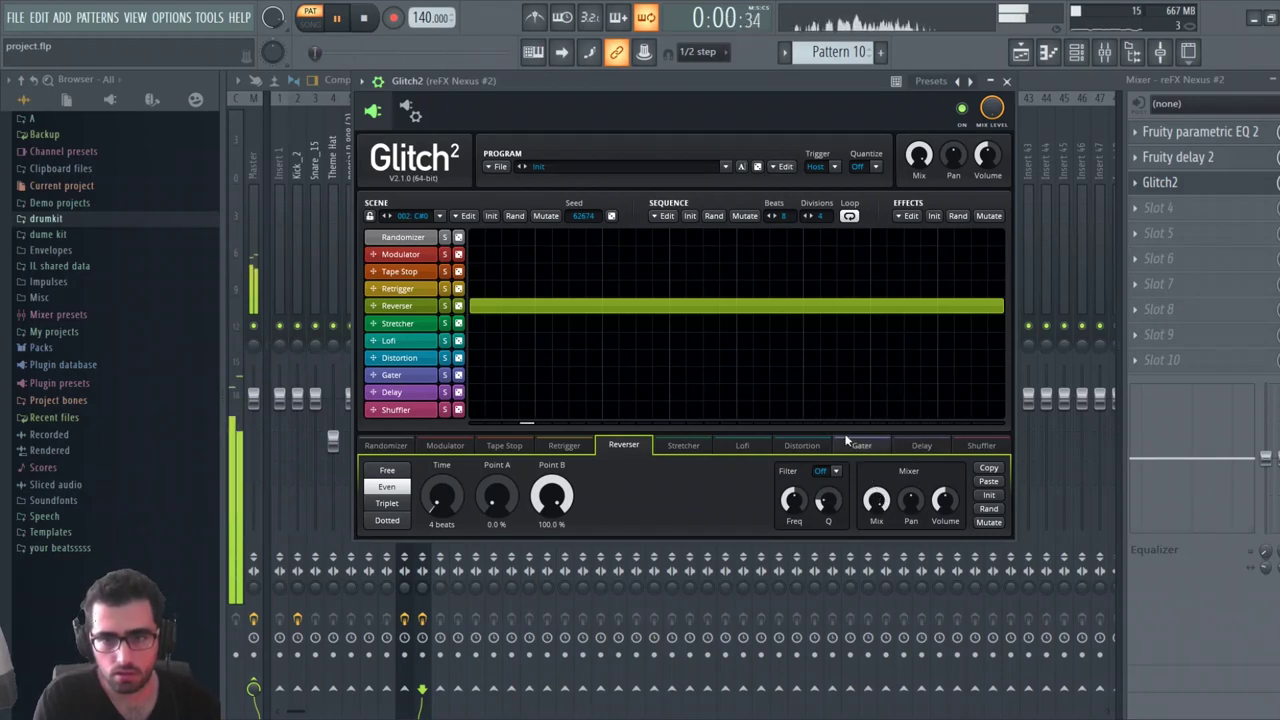
key(space)
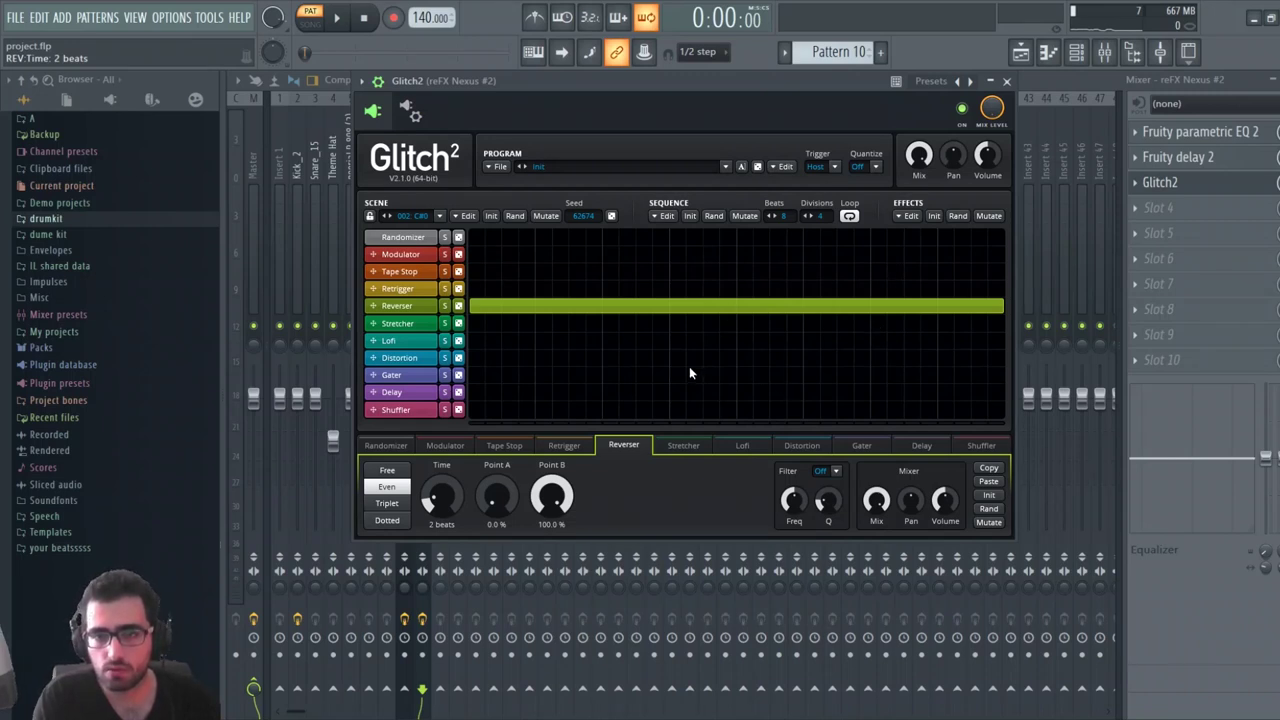
key(space)
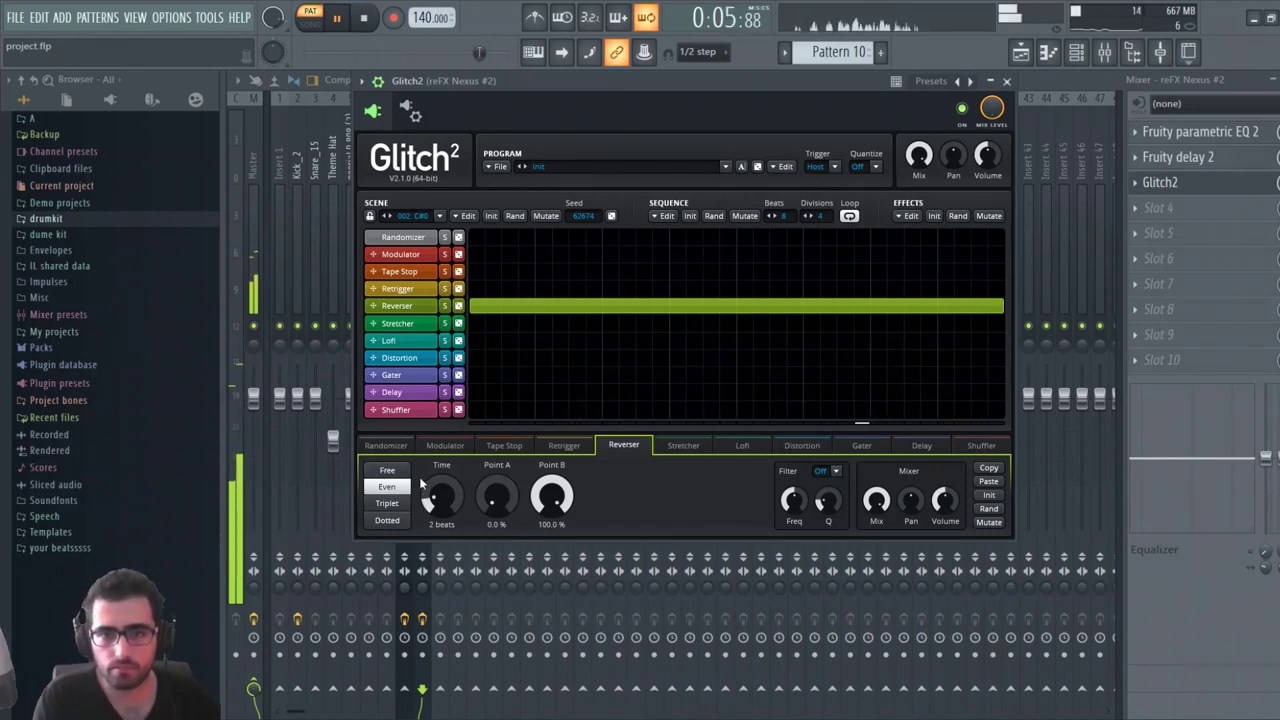
Draw a two-beat Gater block on beats 3 and 4 of scene 002 and set the Gater step time to 1/8th while auditioning
click(611, 375)
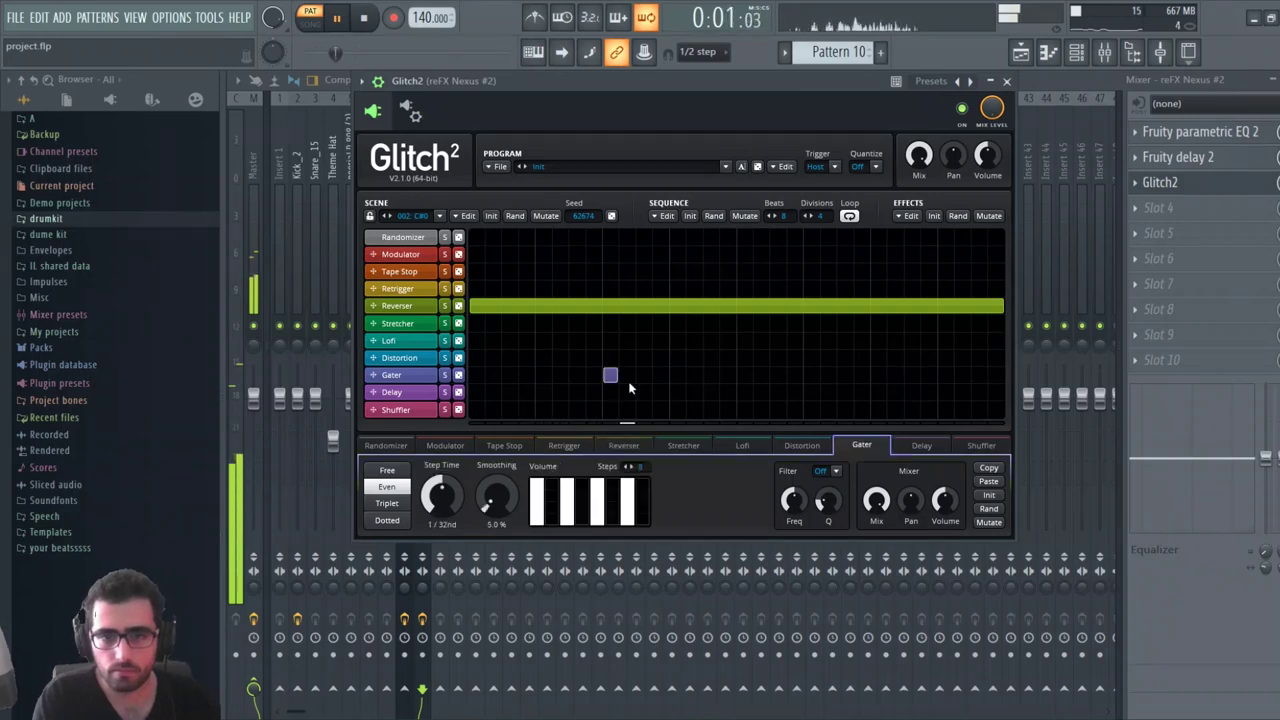
drag(630, 388, 735, 400)
key(space)
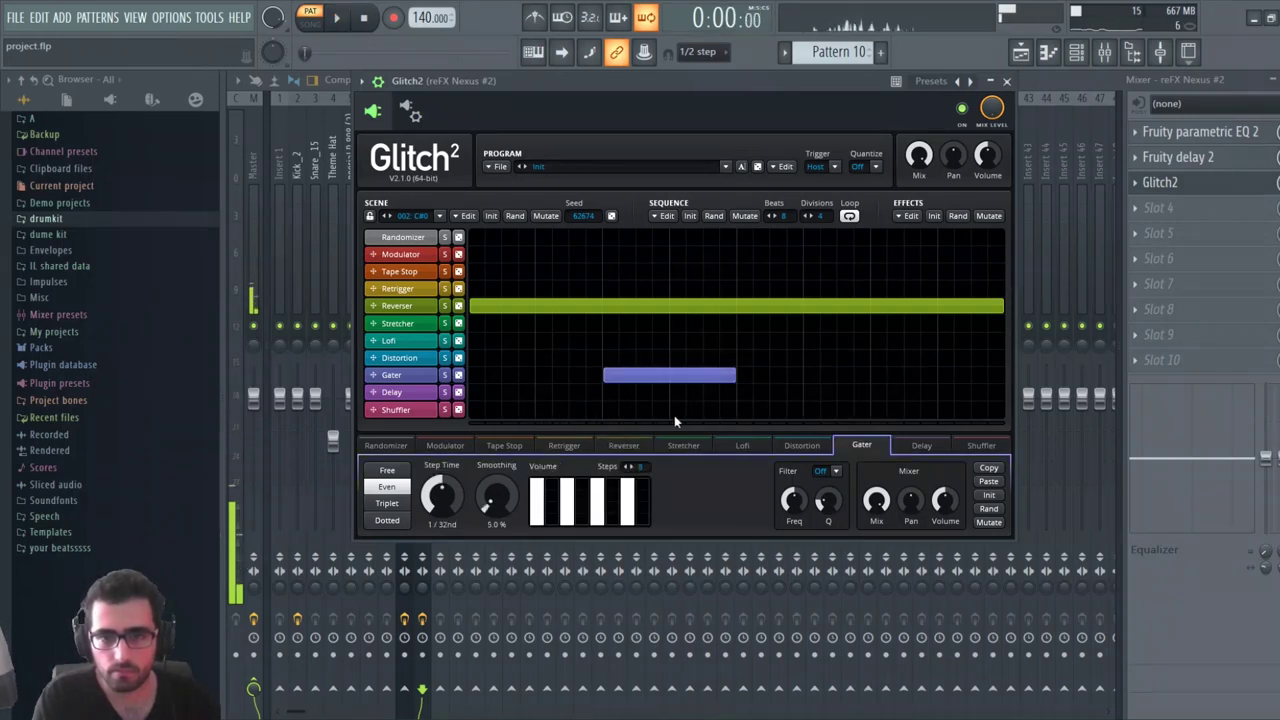
key(space)
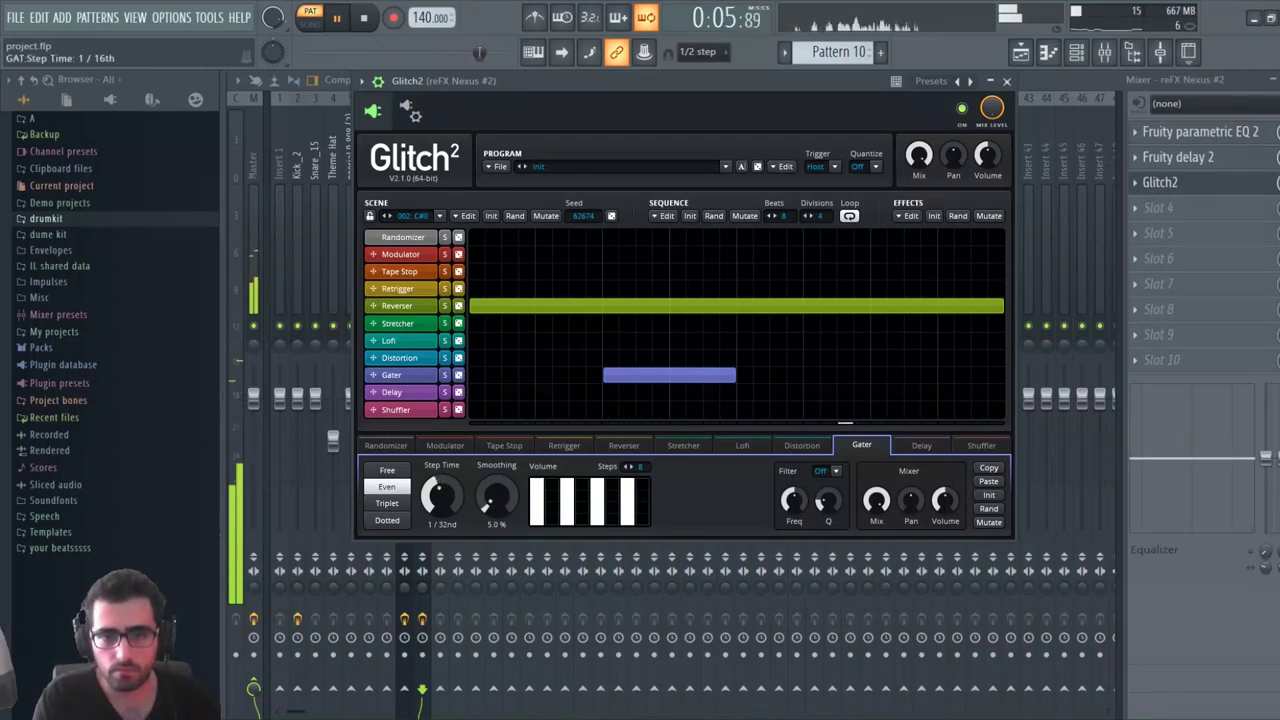
scroll(441, 495, up, 2)
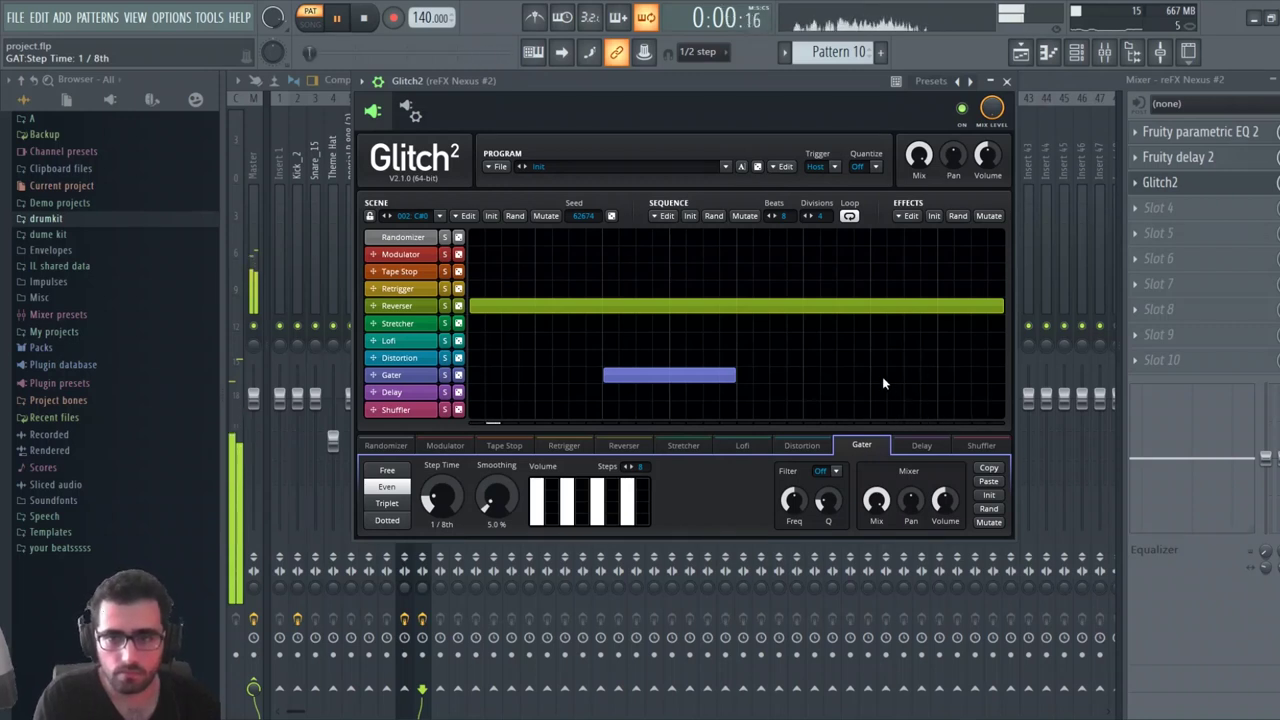
Add one-beat Gater blocks on beats 6 and 8 of scene 002, using a 1/16th step time and 56% mix for the Gater
drag(882, 376, 976, 393)
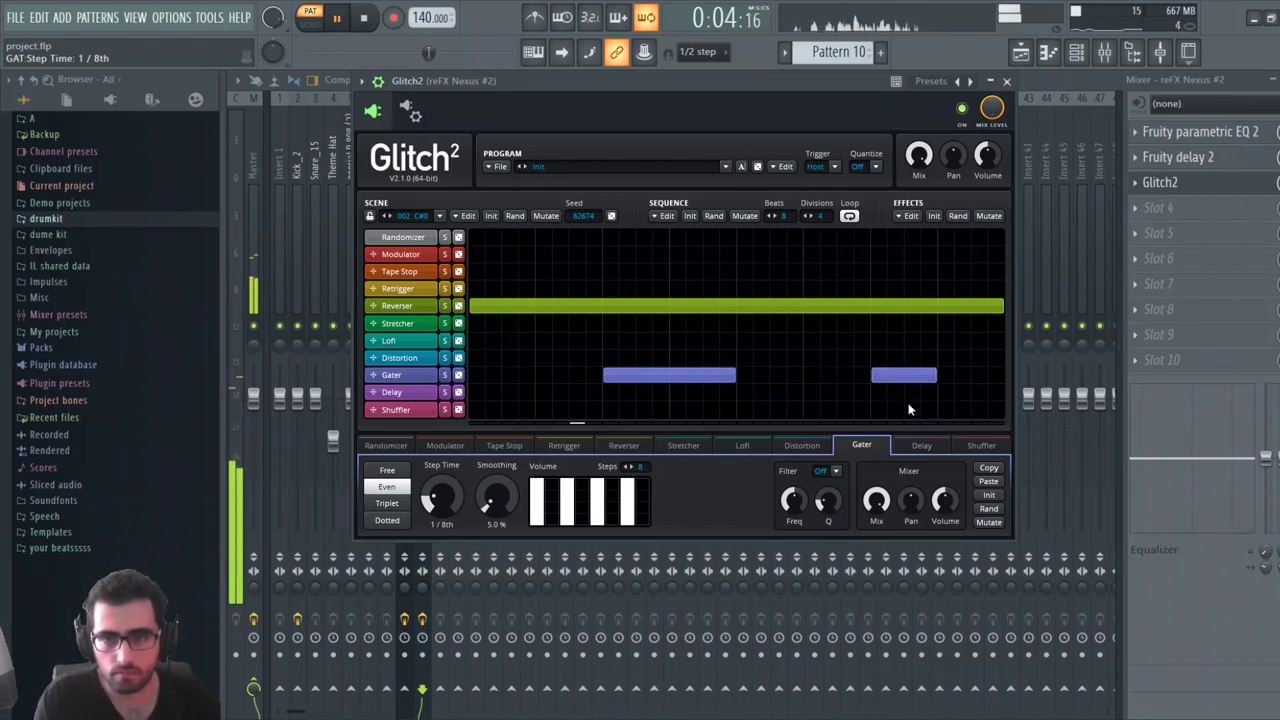
drag(910, 377, 982, 377)
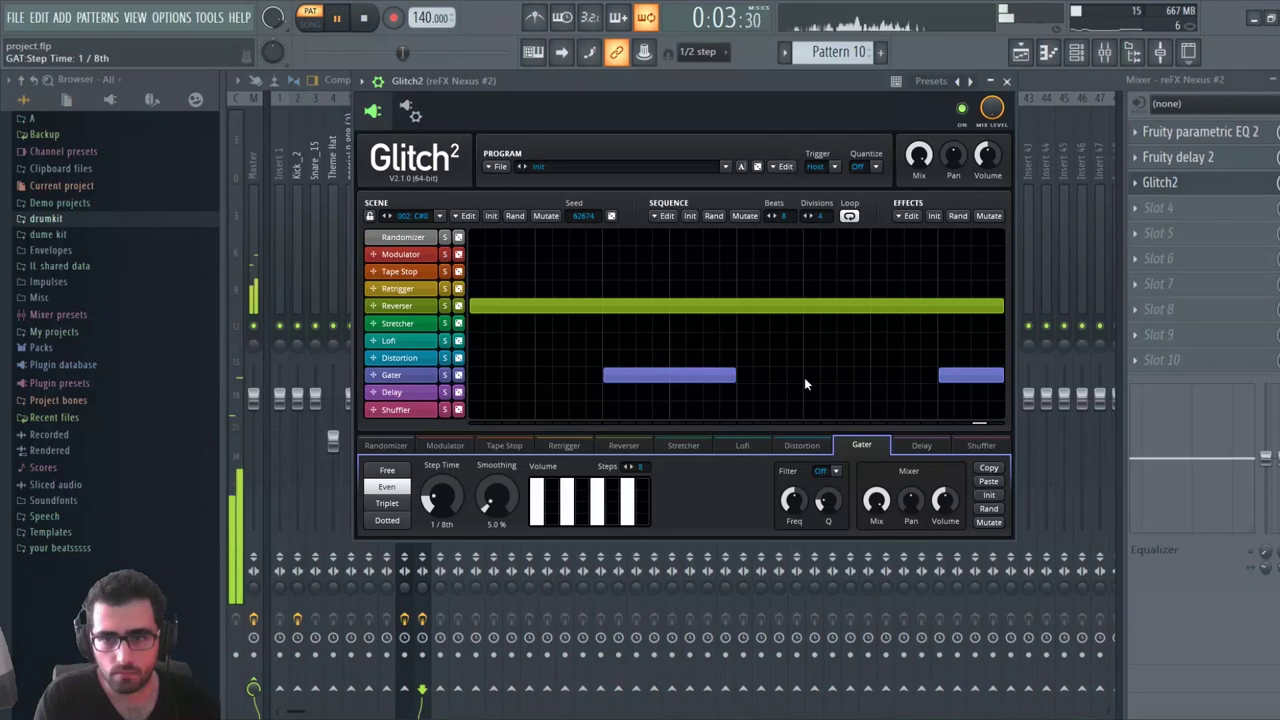
drag(804, 377, 873, 381)
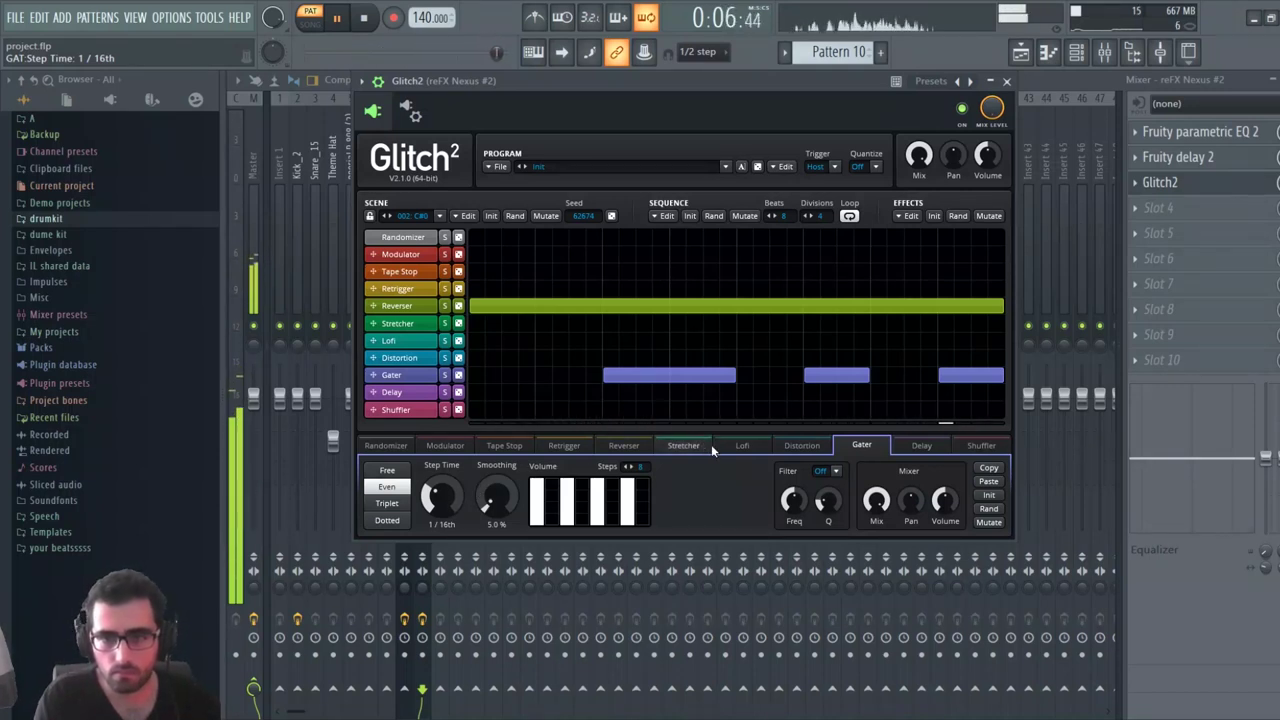
drag(876, 500, 876, 505)
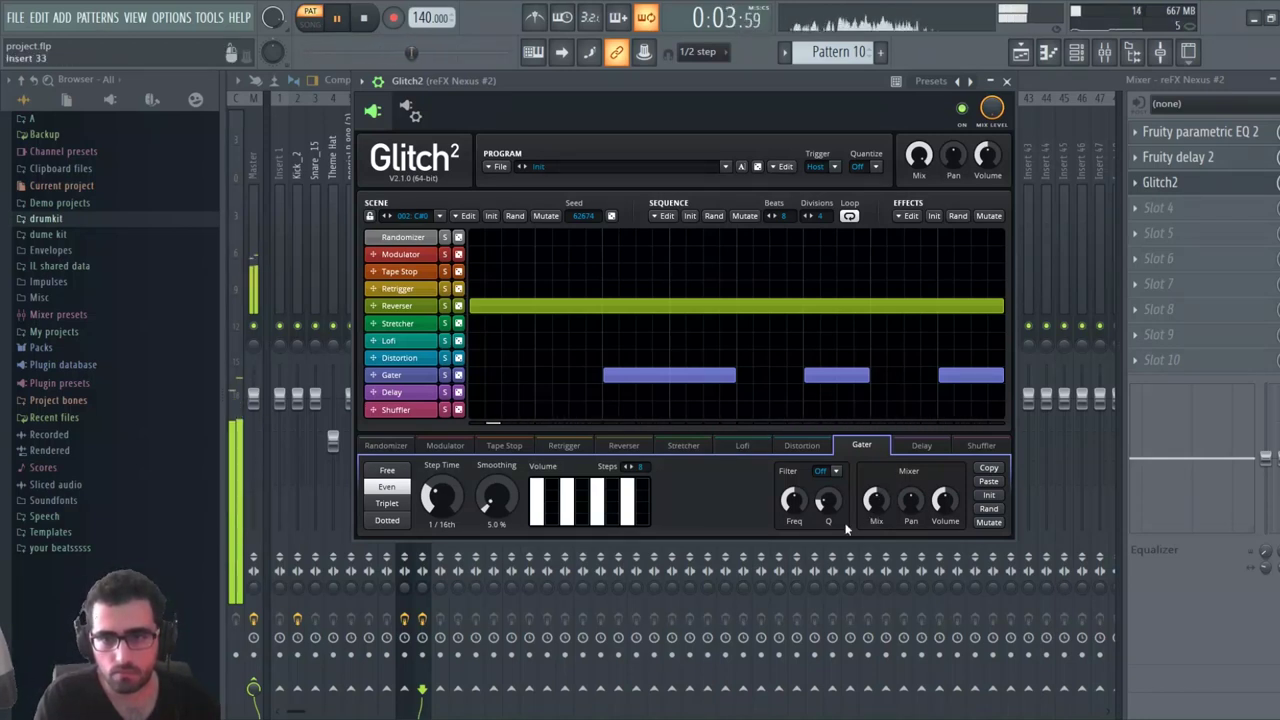
drag(875, 499, 875, 496)
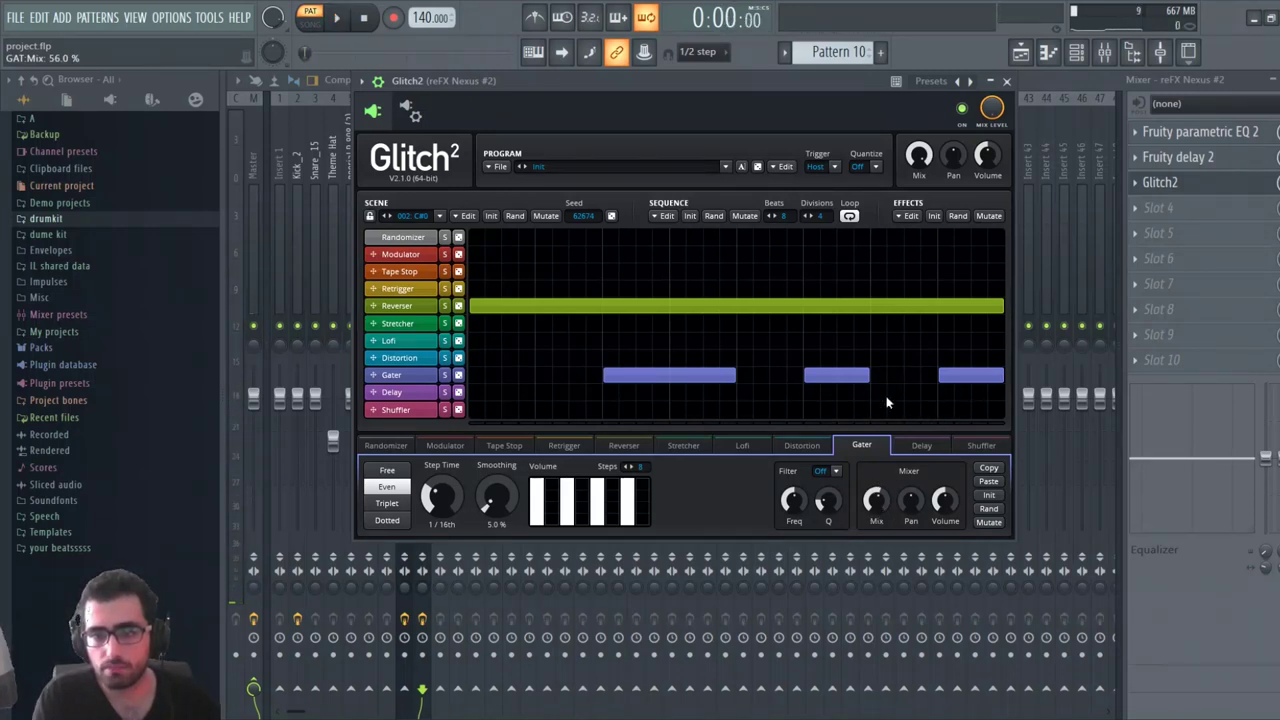
Audition scenes 001 and 002 in turn to compare their Reverser and Gater sequences
click(406, 237)
key(space)
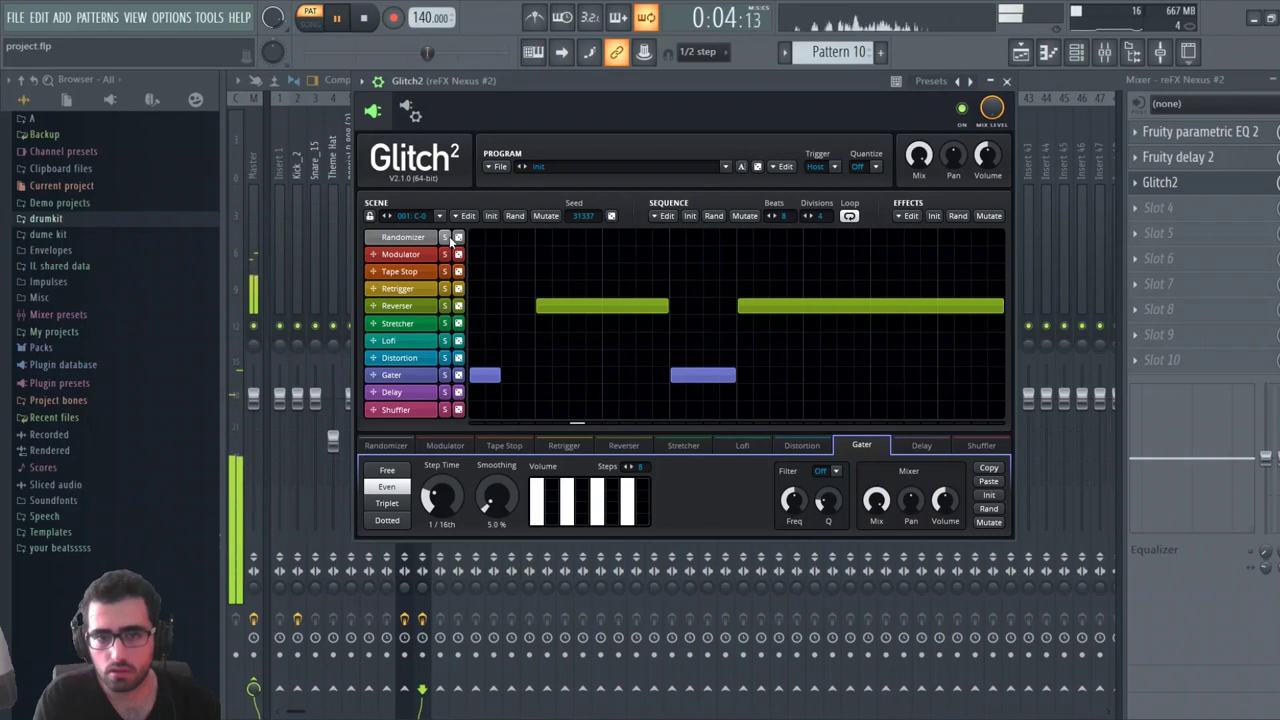
key(space)
click(391, 216)
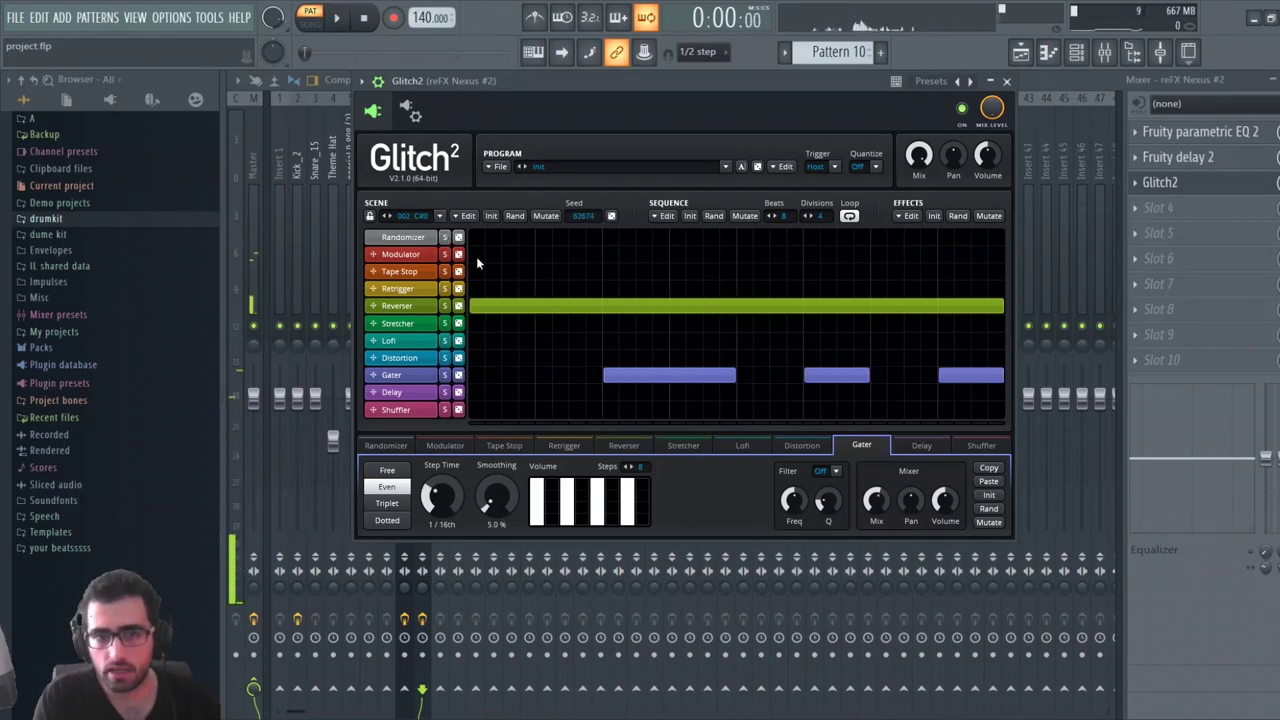
key(space)
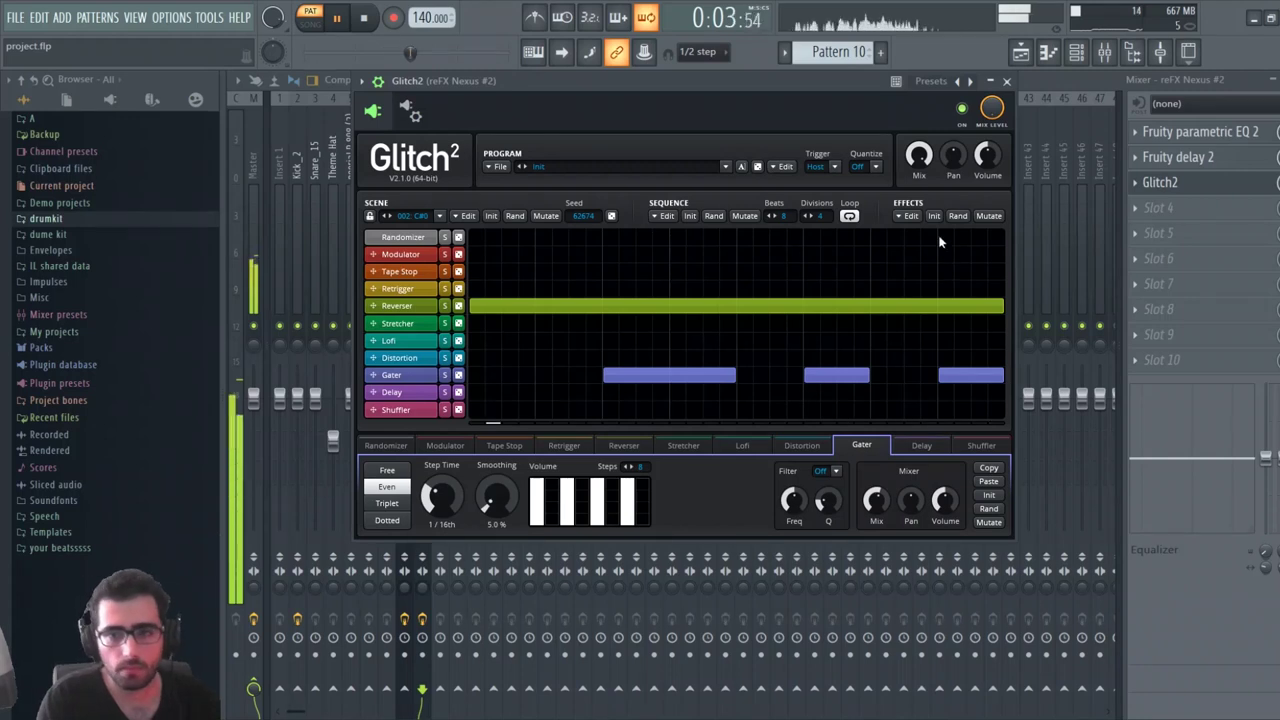
key(space)
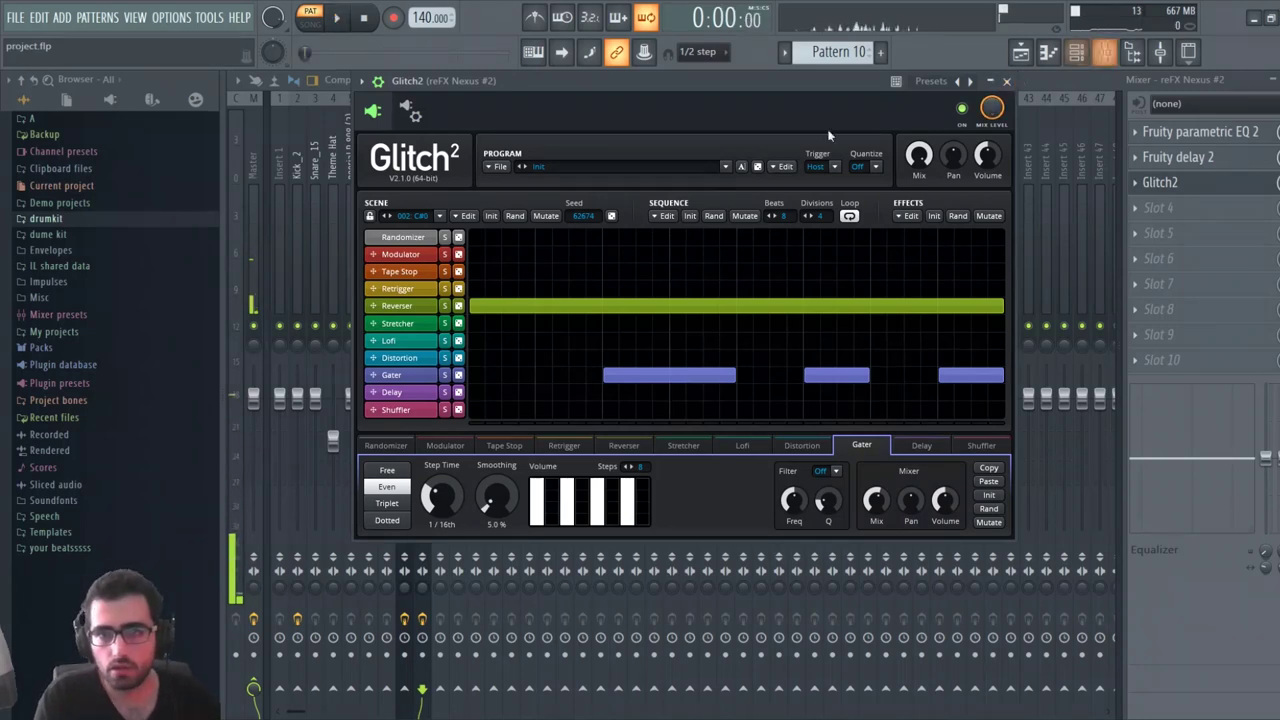
Leave Glitch2 and the mixer for the playlist, and switch to the empty Pattern 12 with the channel rack open
click(427, 117)
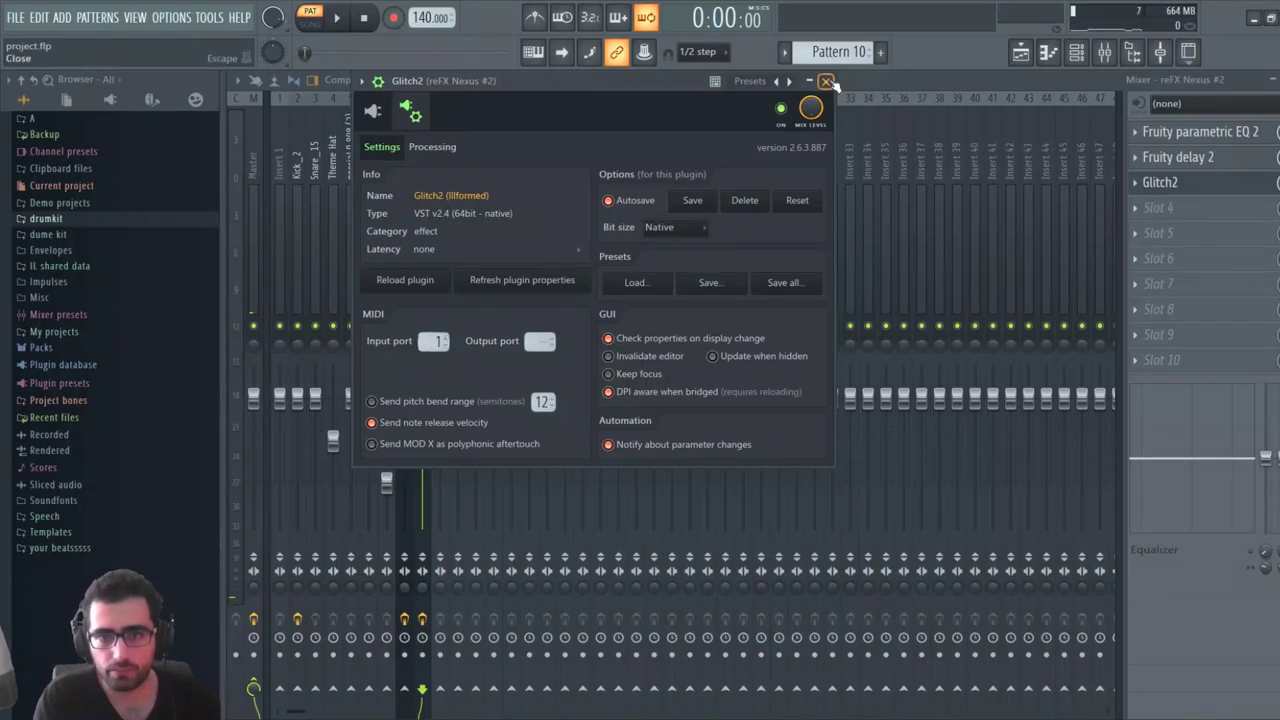
click(1279, 80)
click(1232, 269)
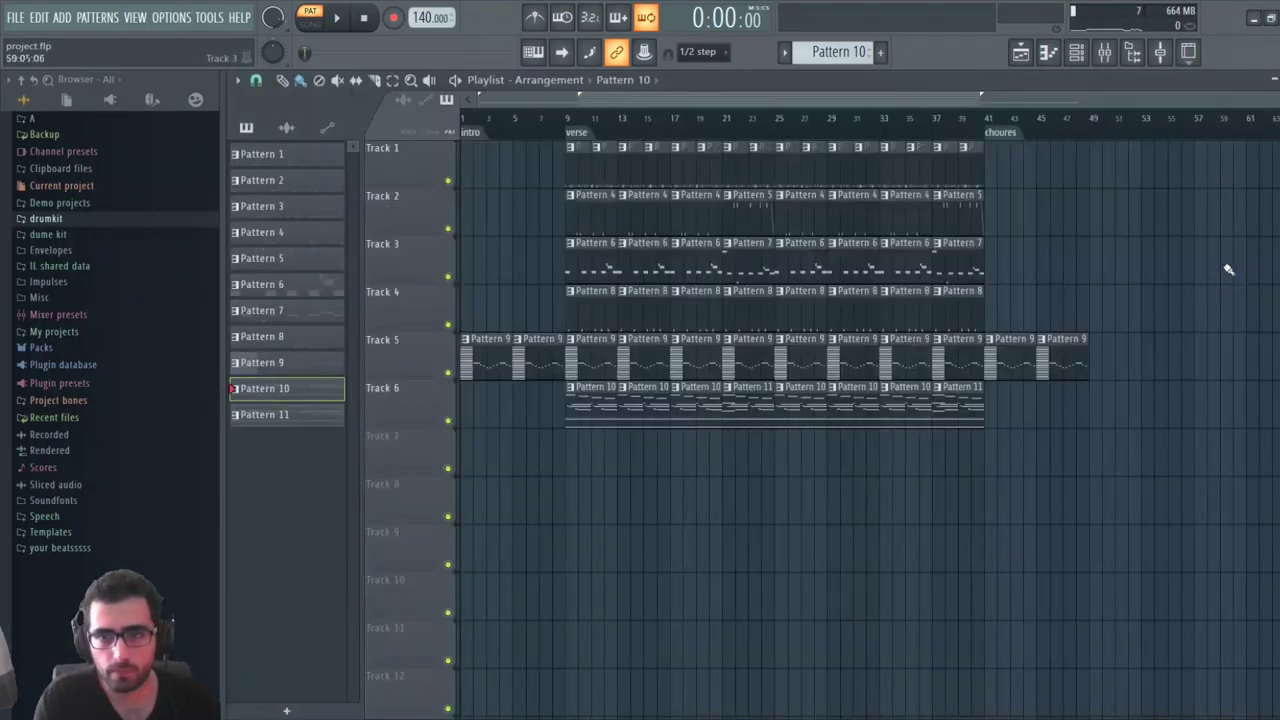
click(868, 57)
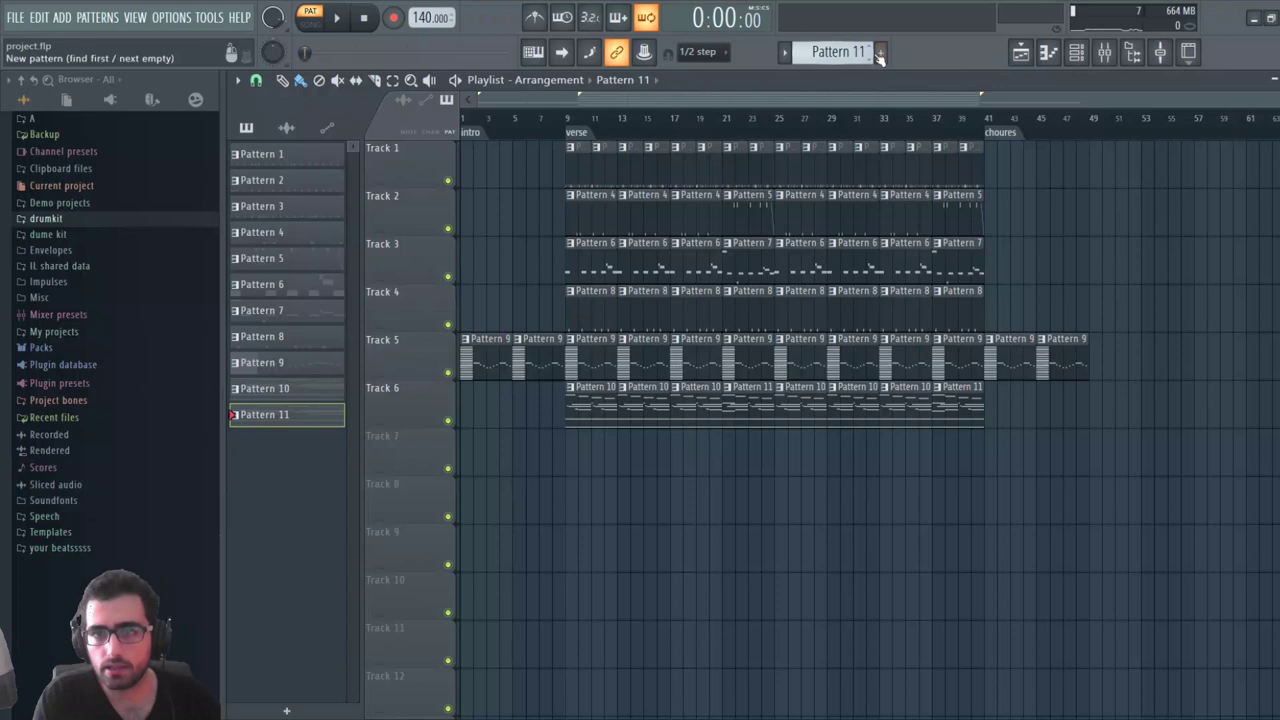
click(1076, 53)
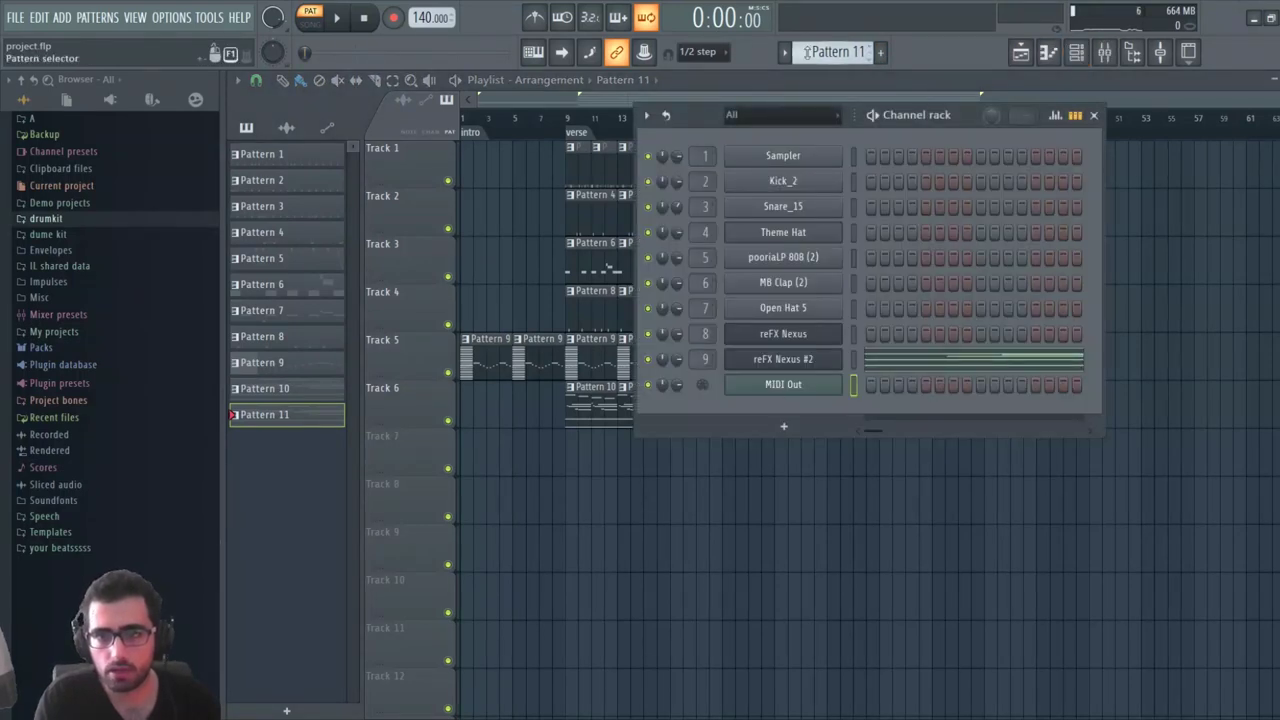
scroll(806, 52, down, 2)
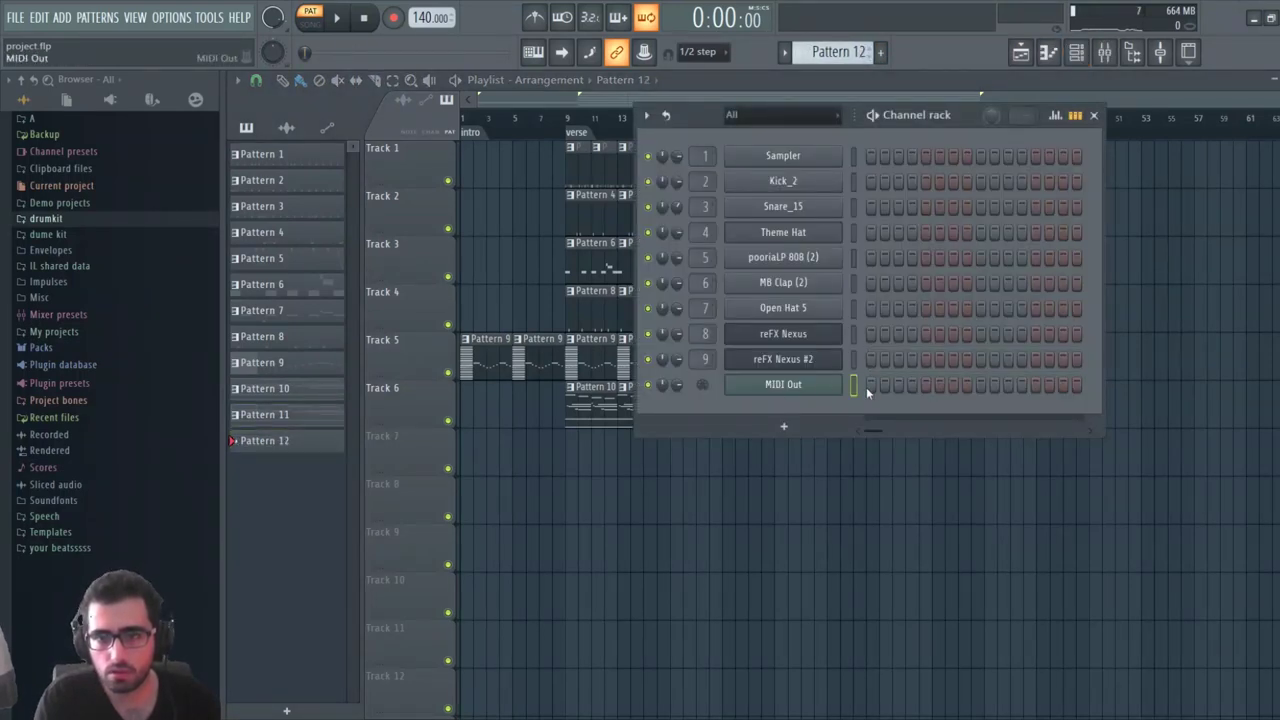
On the MIDI Out channel of Pattern 12, draw a C0 note over bars 1-2 and a C#0 note over bars 3-4
key(F7)
scroll(459, 141, down, 3)
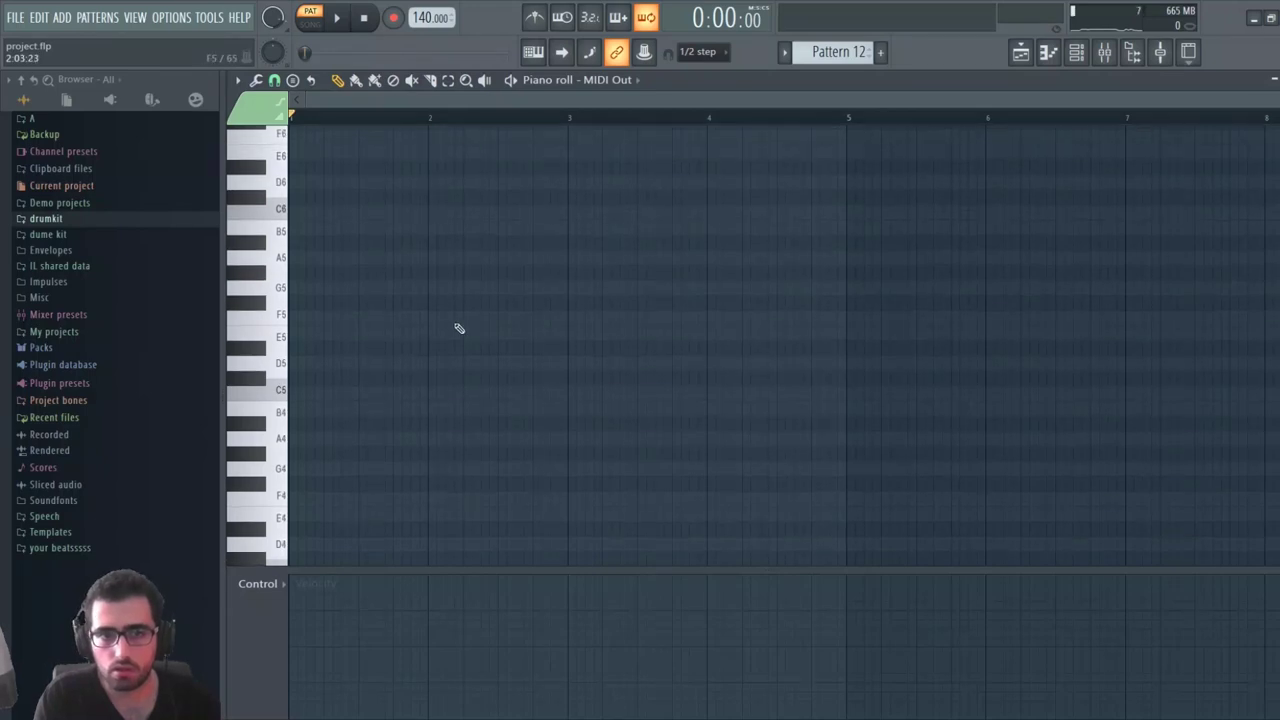
drag(294, 455, 306, 715)
drag(318, 566, 309, 564)
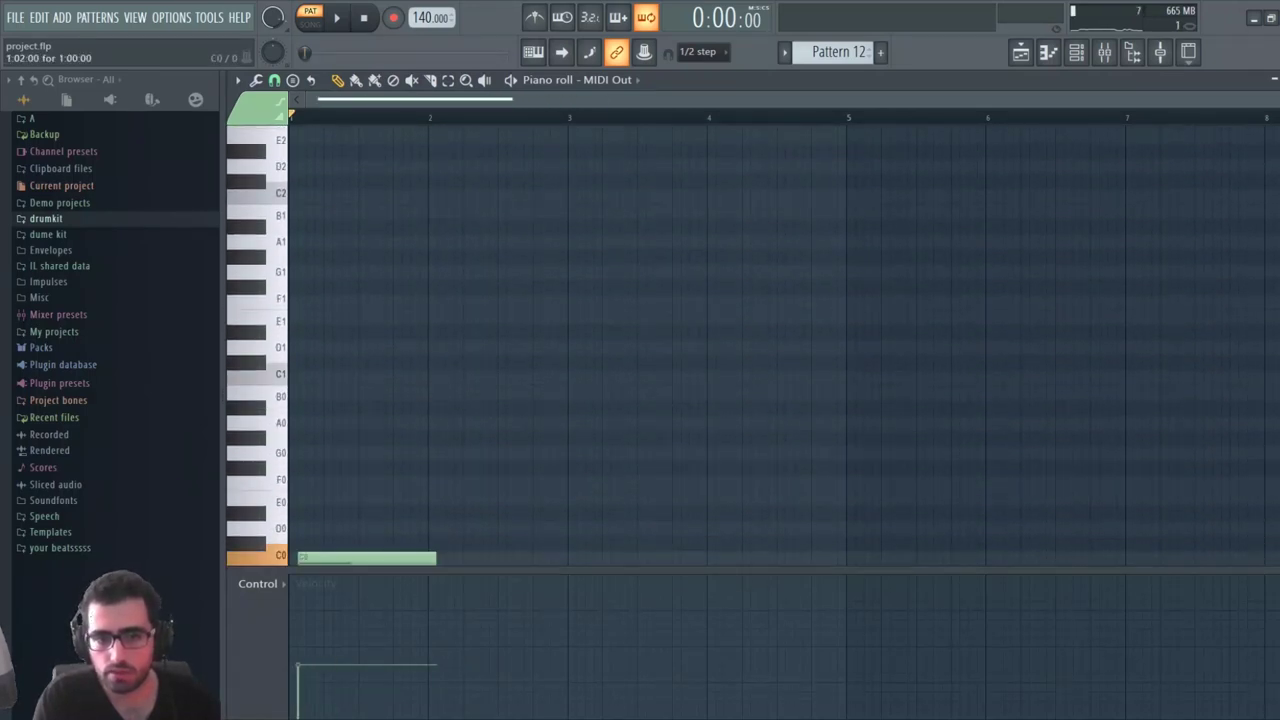
drag(427, 560, 889, 553)
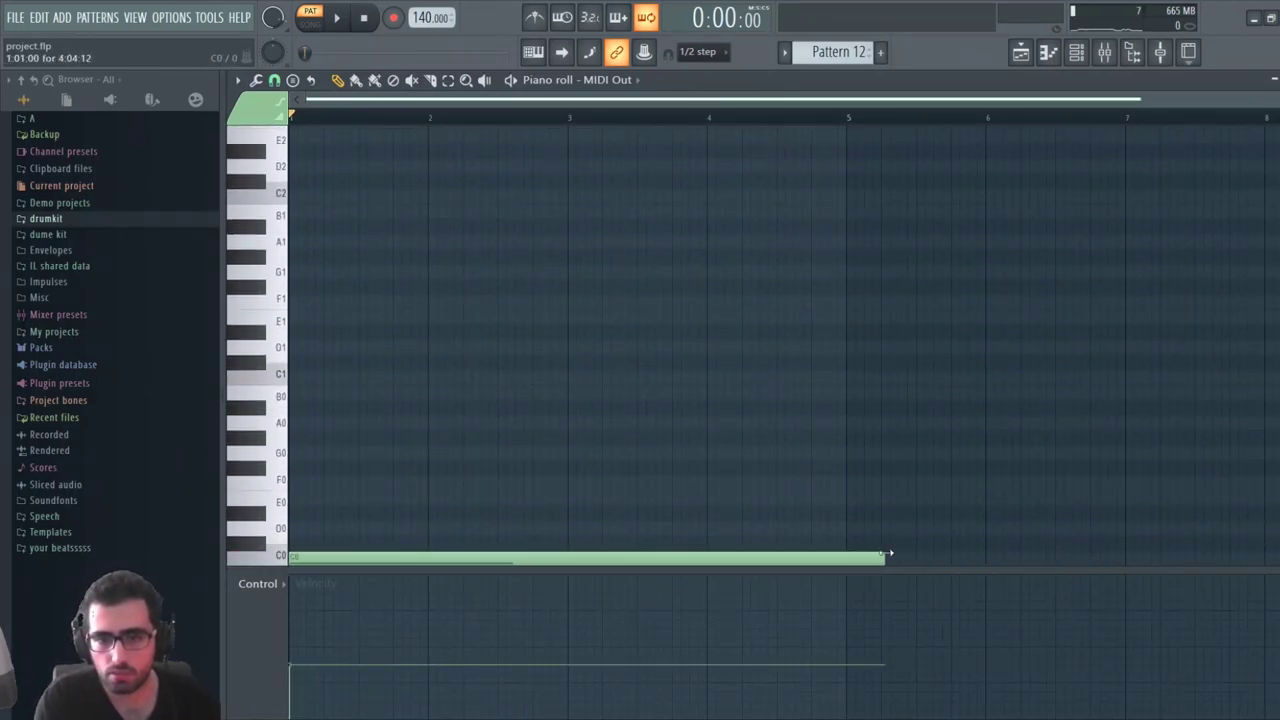
scroll(859, 121, down, 1)
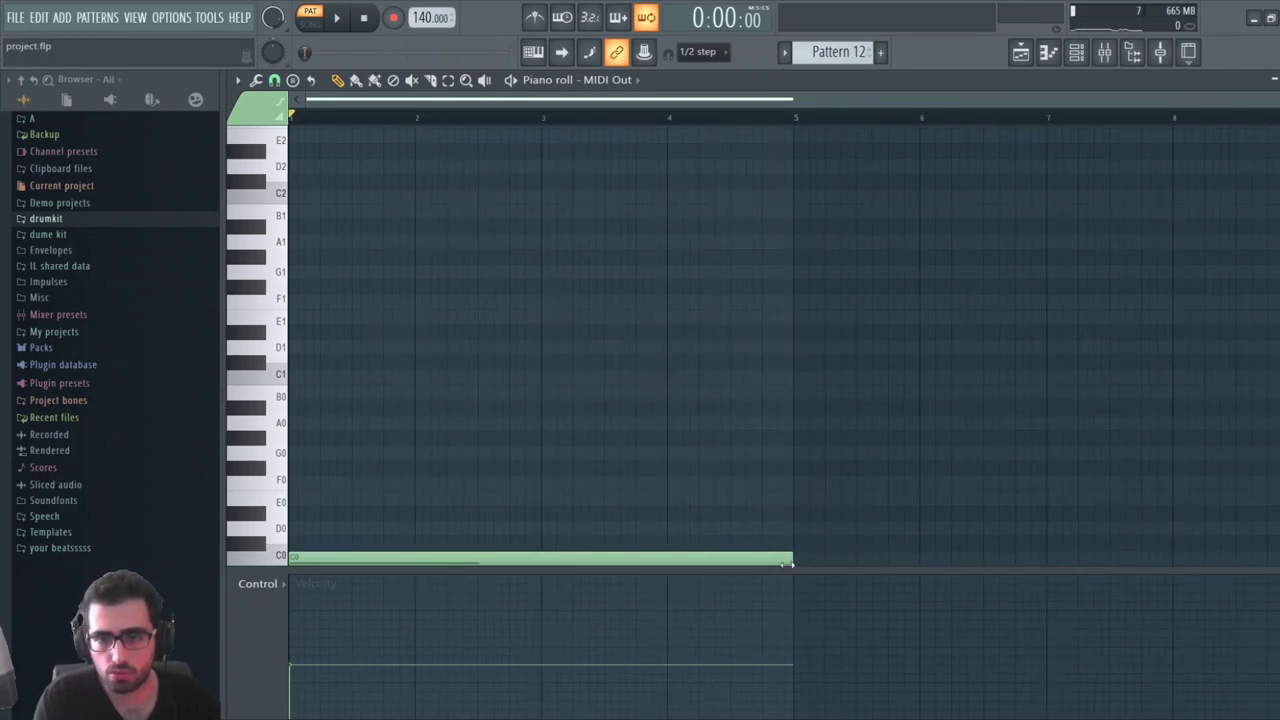
drag(788, 564, 542, 553)
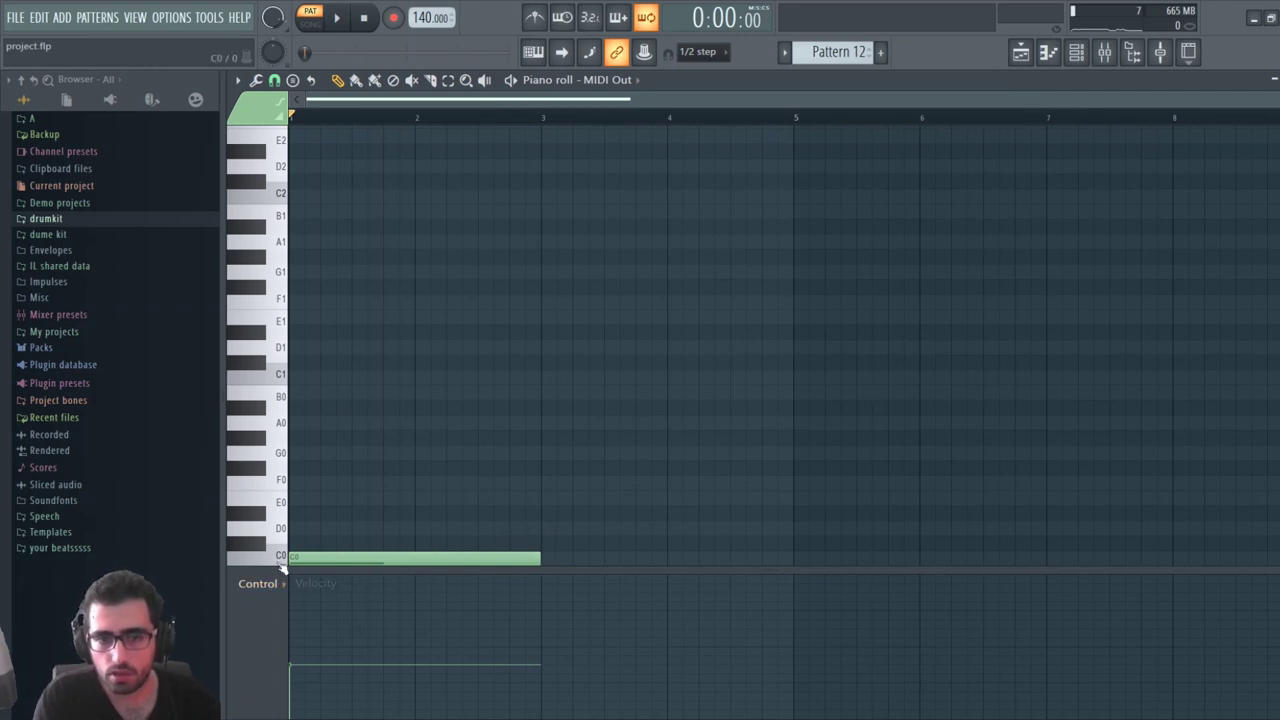
click(549, 545)
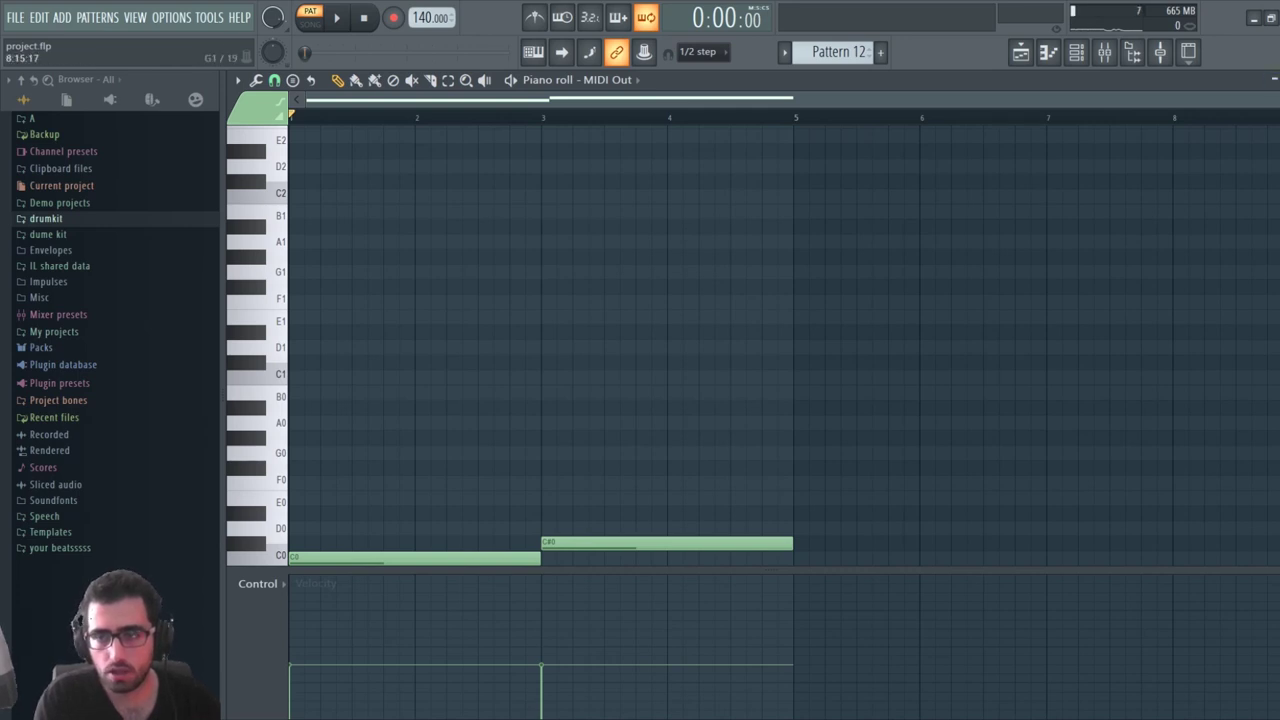
Place a Pattern 12 clip on Track 7 of the playlist, starting at bar 25
key(Escape)
key(Escape)
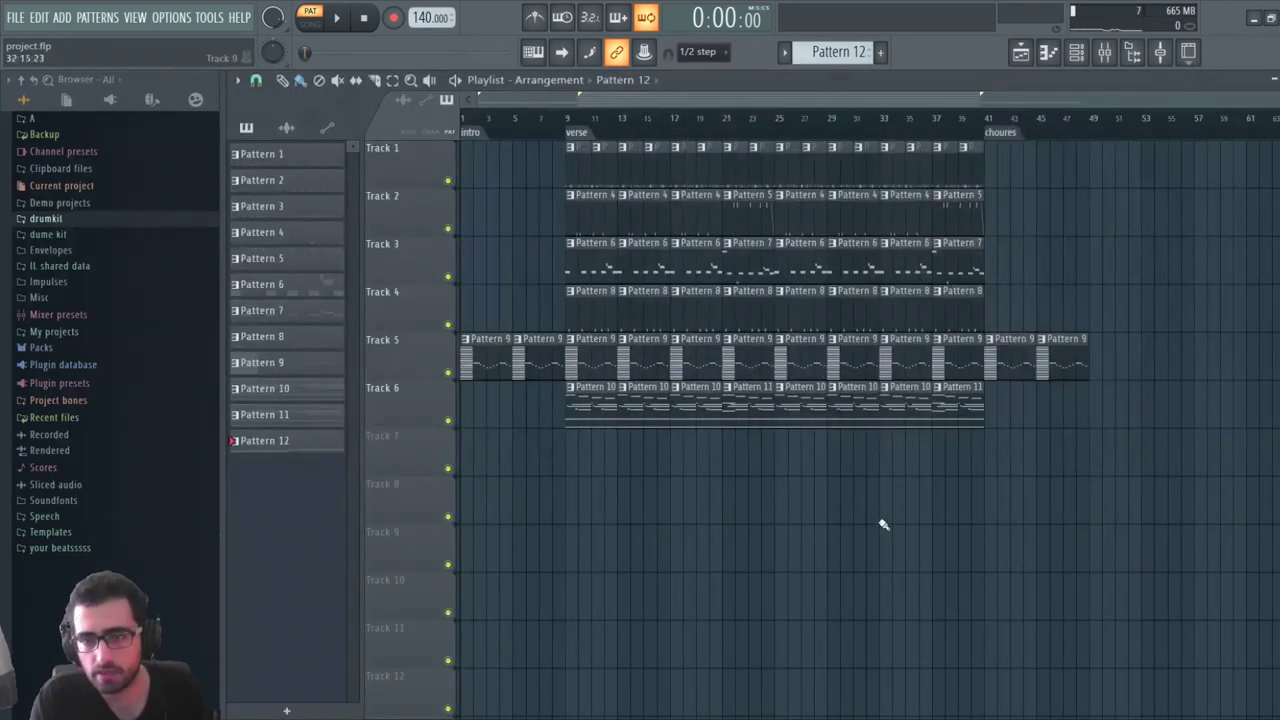
drag(866, 505, 609, 437)
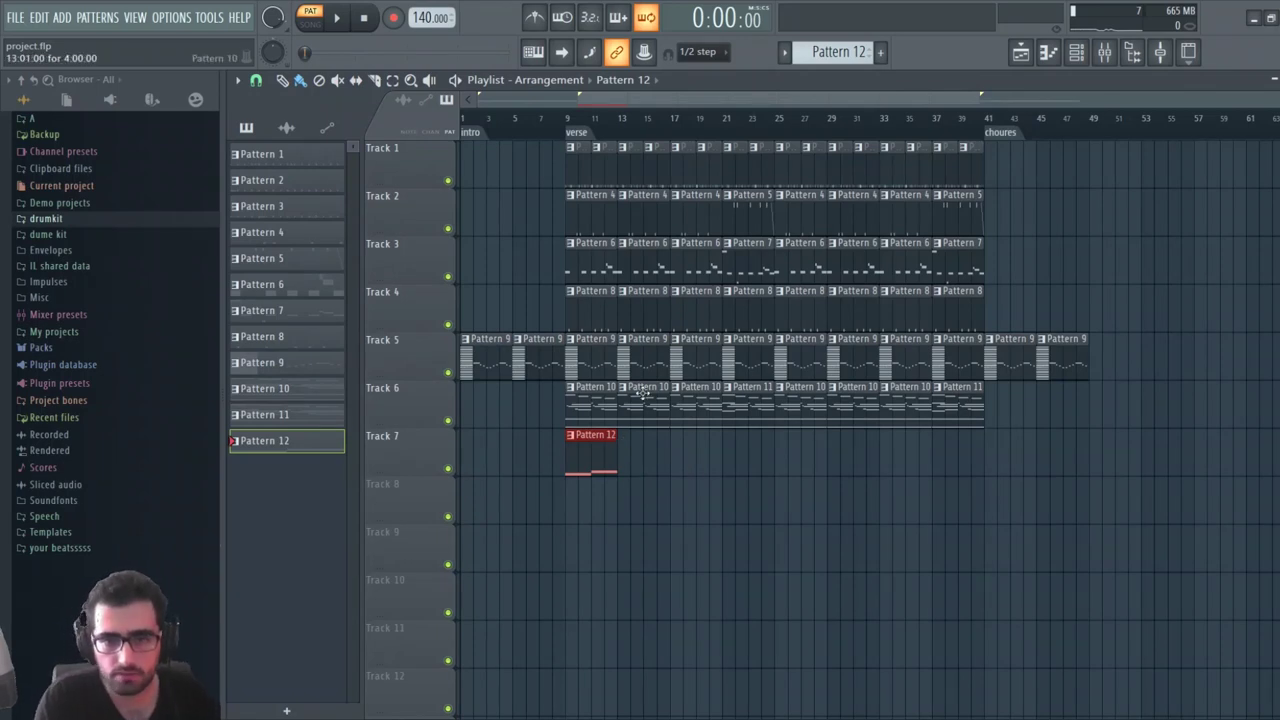
drag(591, 468, 855, 468)
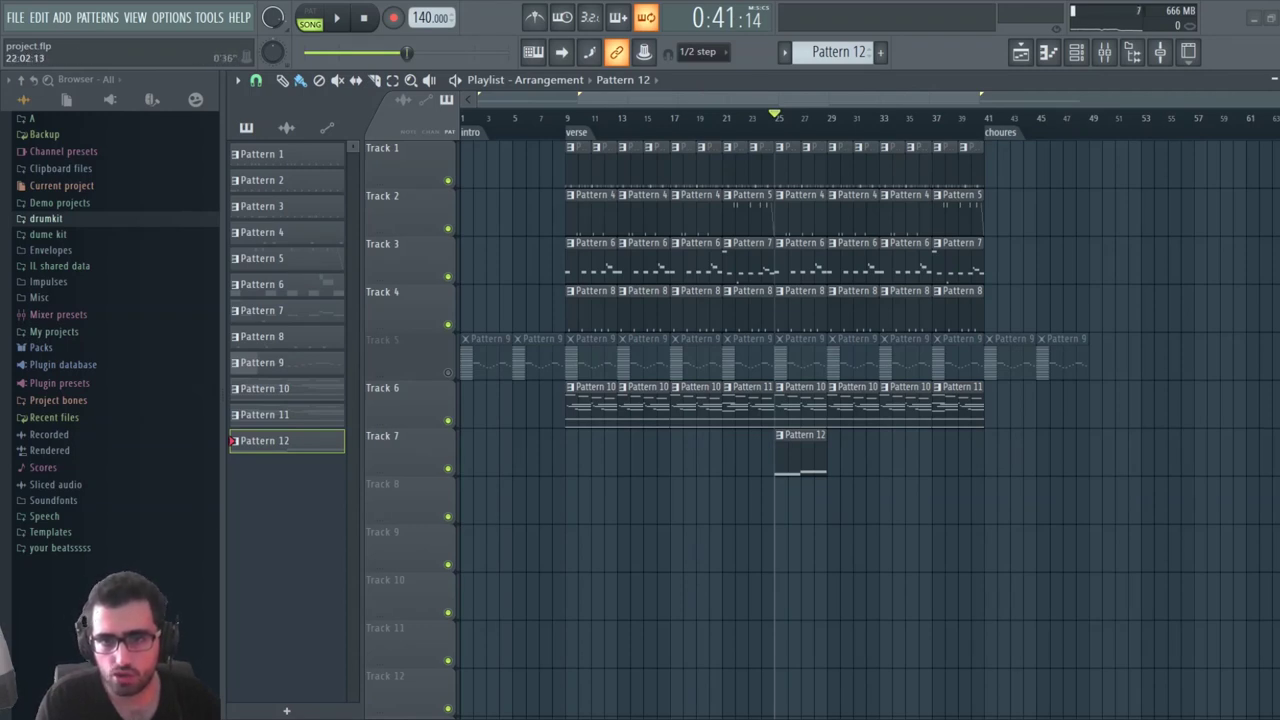
Play the song briefly from bar 21 to check the section before the Pattern 12 clip
click(723, 120)
key(space)
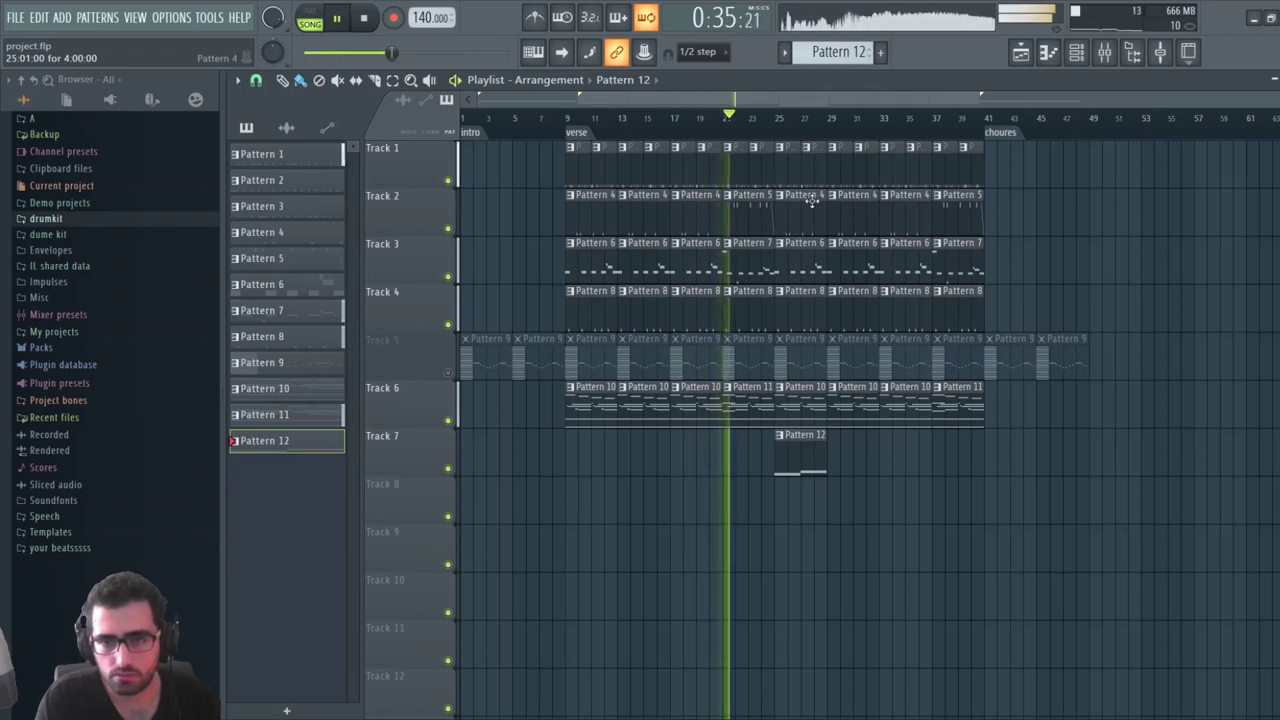
key(space)
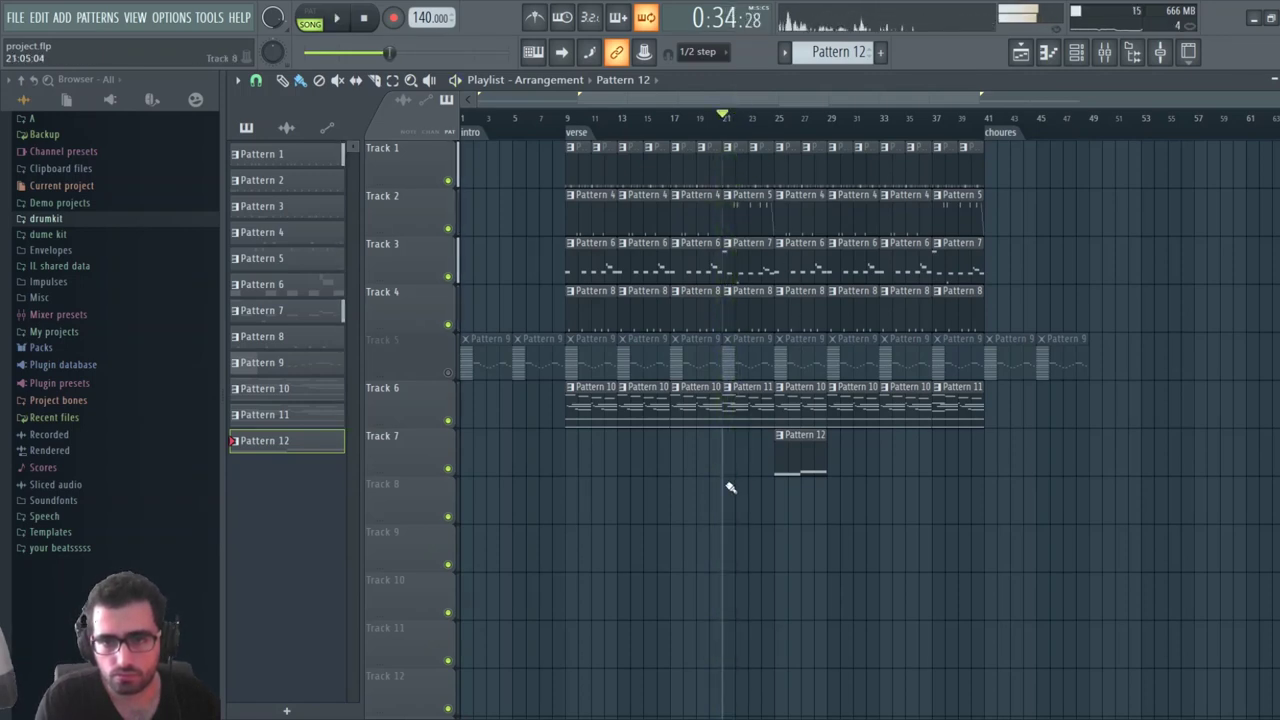
key(space)
key(space)
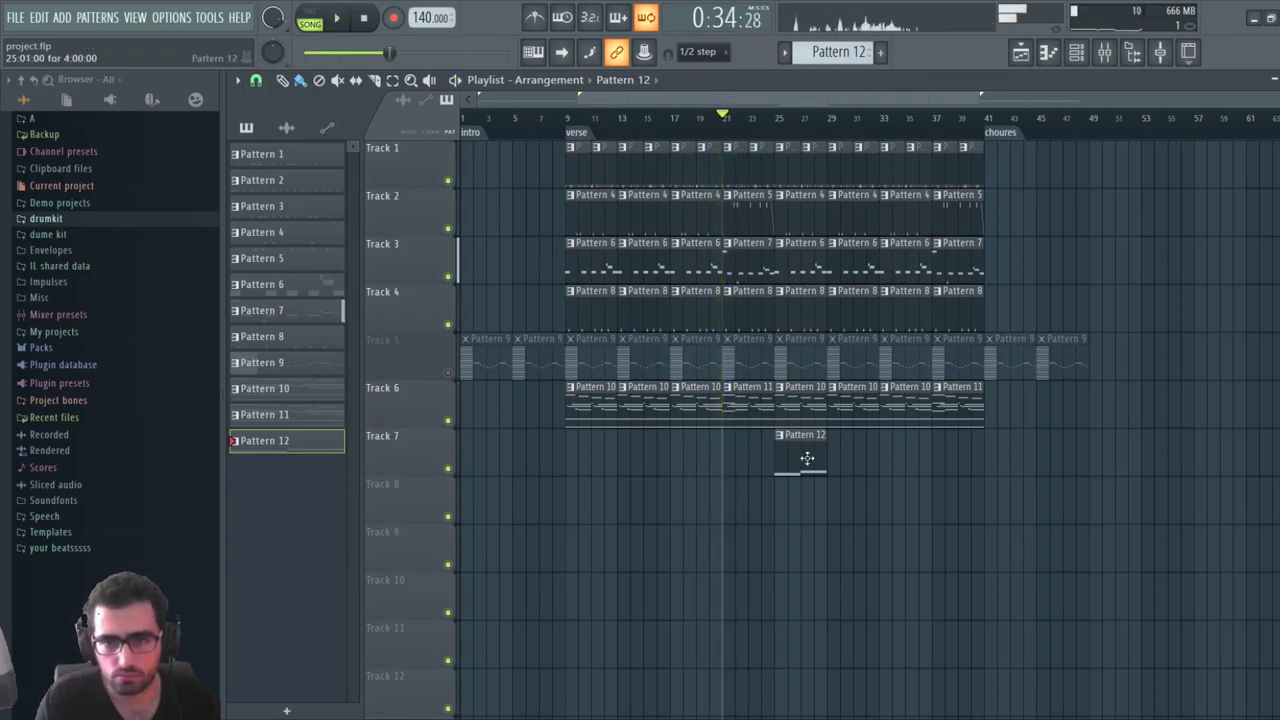
Place a unique copy of Pattern 12 at bar 20 on Track 7 and replace its notes with an A1 note about five bars long
click(716, 471)
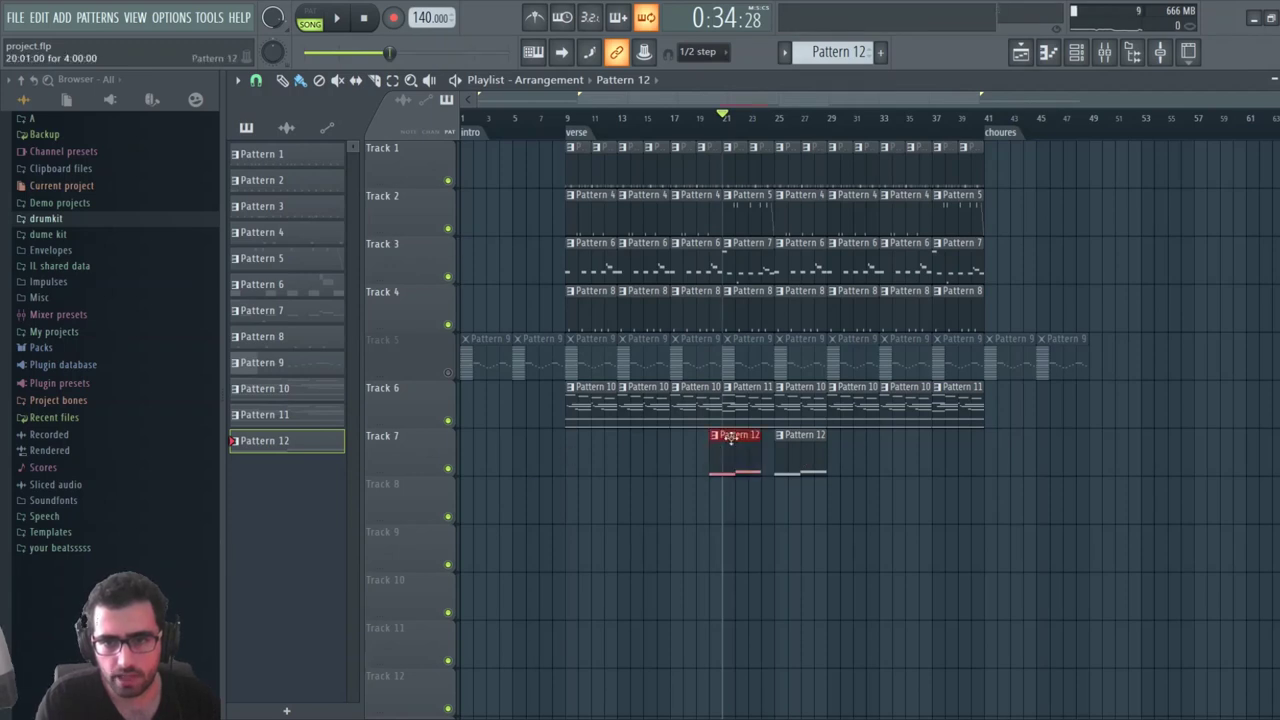
click(757, 546)
double_click(717, 466)
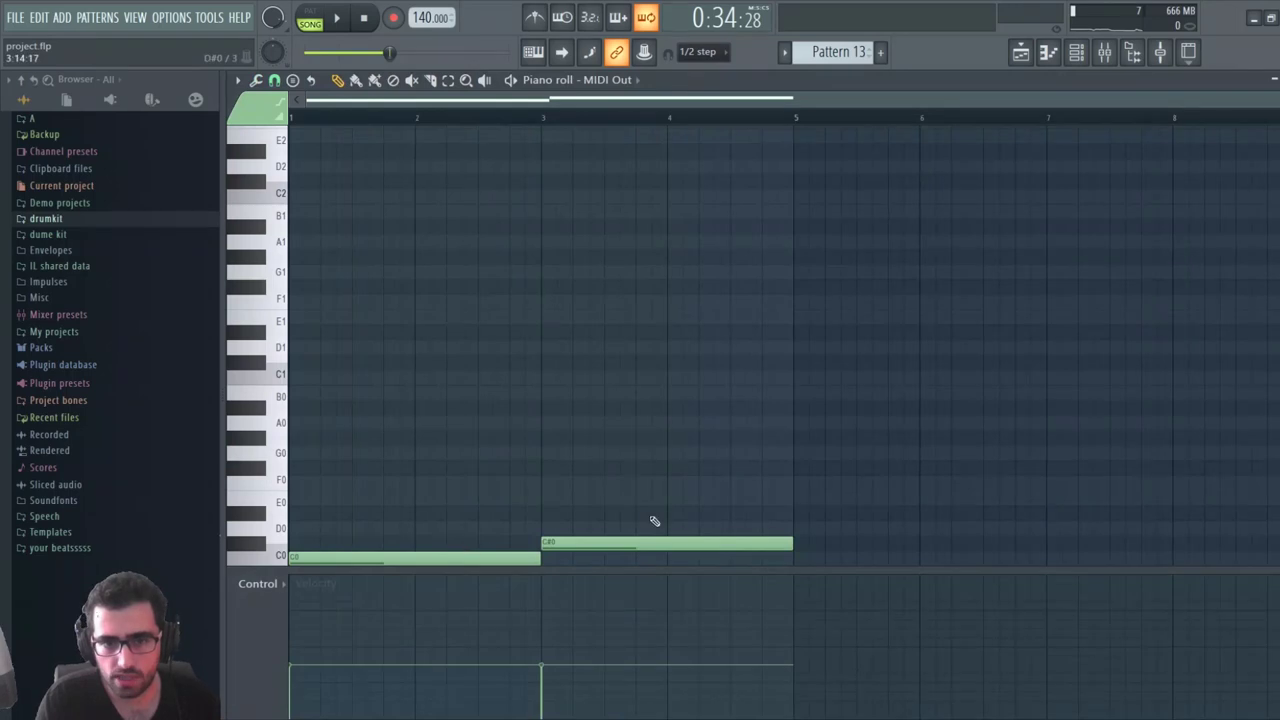
right_click(620, 543)
right_click(446, 552)
mouse_move(365, 352)
mouse_down()
mouse_move(240, 254)
mouse_move(240, 286)
mouse_move(234, 239)
mouse_up()
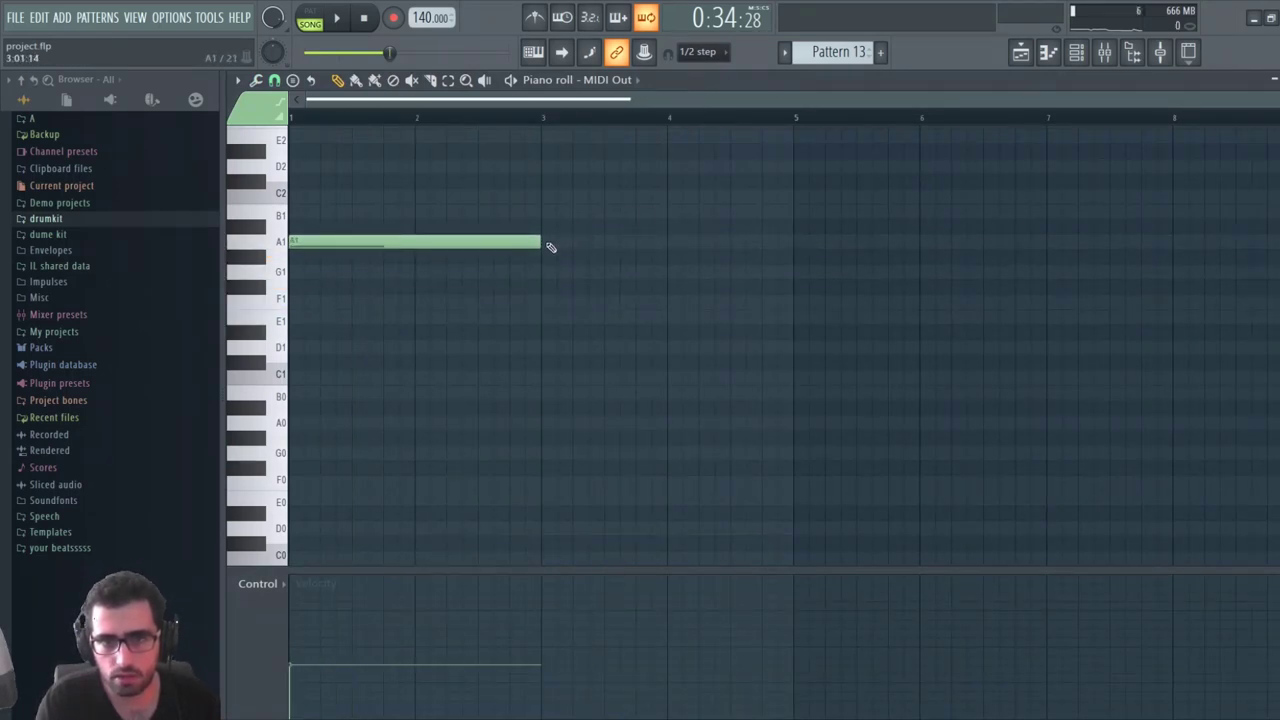
drag(548, 245, 911, 264)
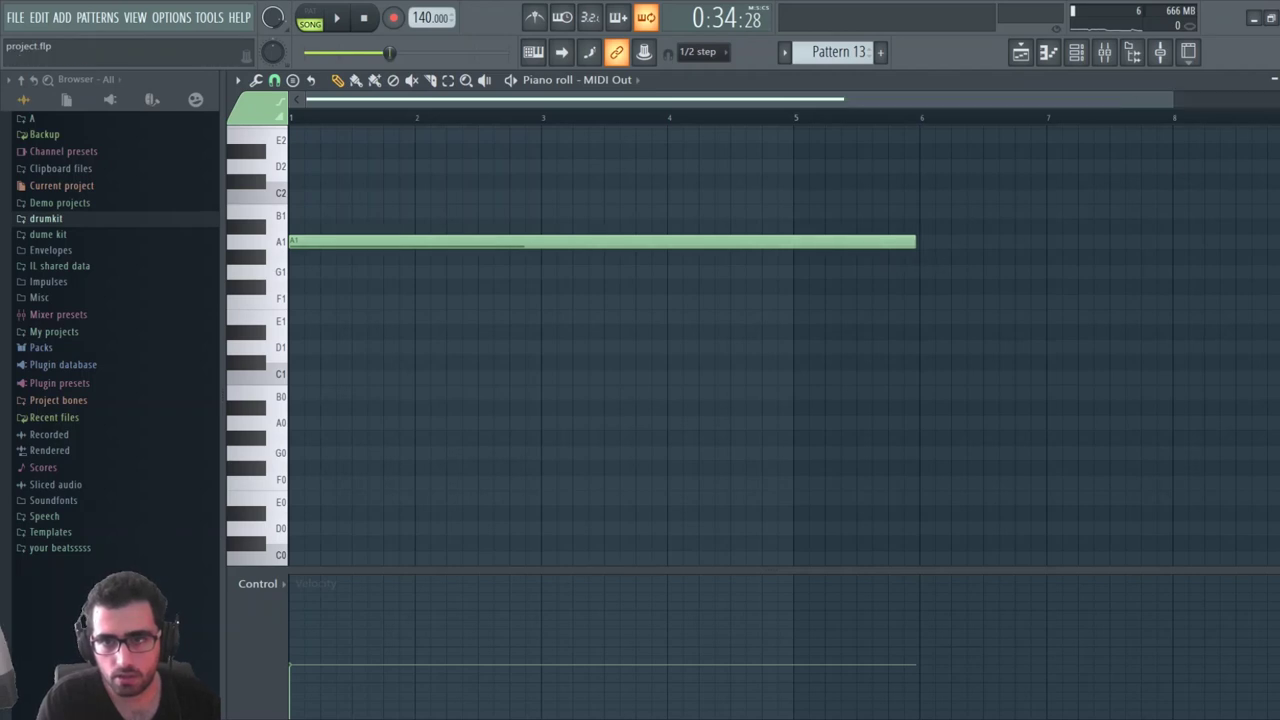
Move the Pattern 13 clip to bar 1 on Track 7 and shorten it to two bars
click(1277, 80)
drag(726, 459, 149, 458)
drag(523, 447, 459, 470)
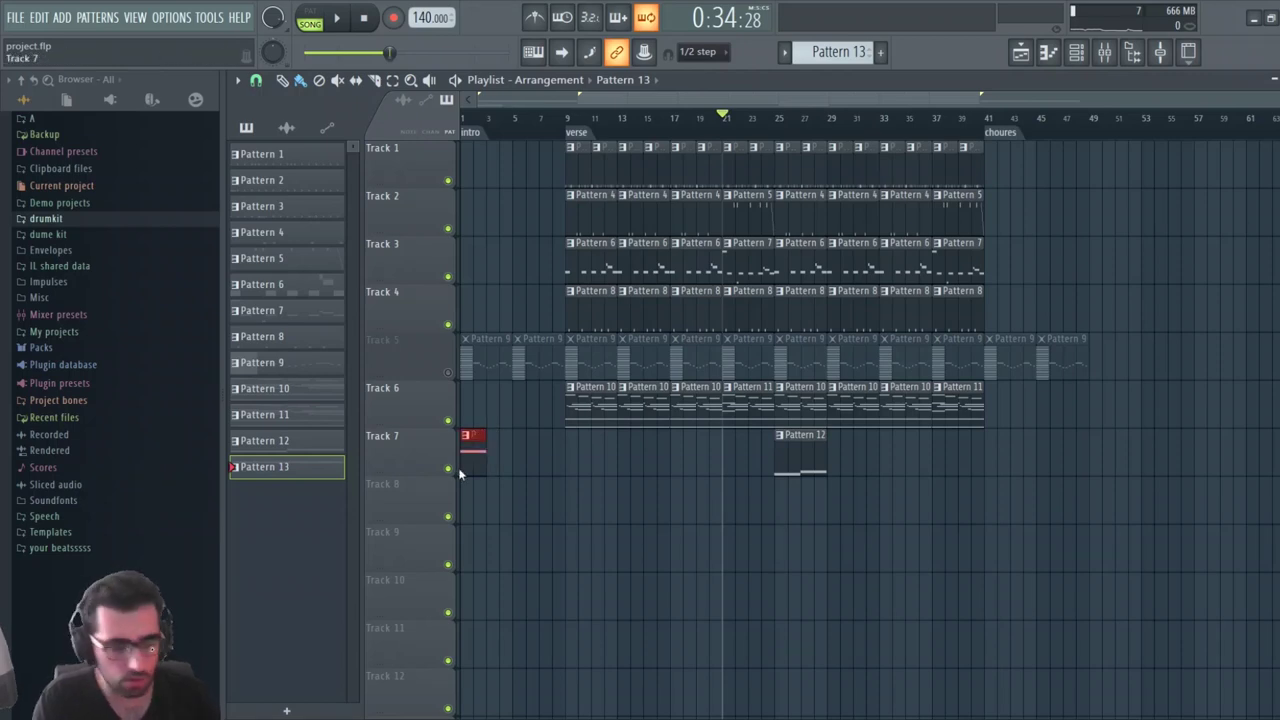
Repeat the two-bar Pattern 13 clip along Track 7 up to bar 25 and play the song from bar 21
key(ctrl+b)
key(ctrl+b)
key(ctrl+b)
key(ctrl+b)
key(ctrl+b)
key(ctrl+b)
key(ctrl+b)
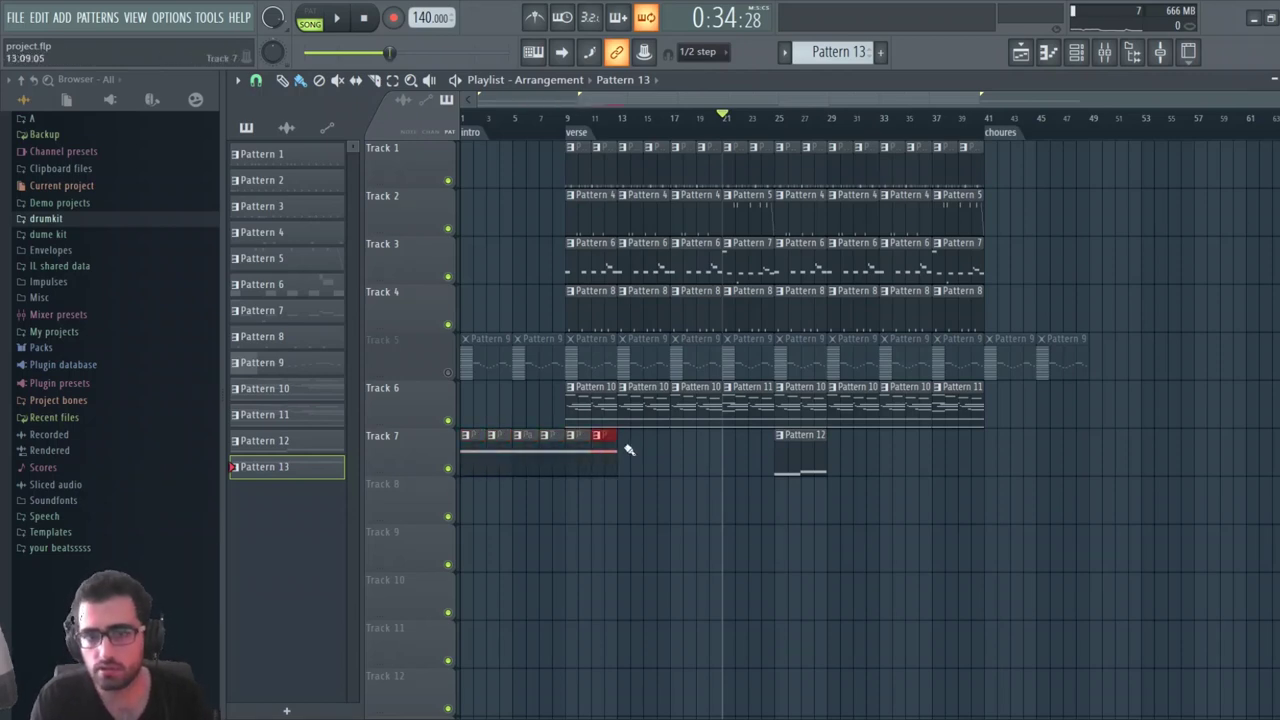
key(ctrl+b)
key(ctrl+b)
key(ctrl+b)
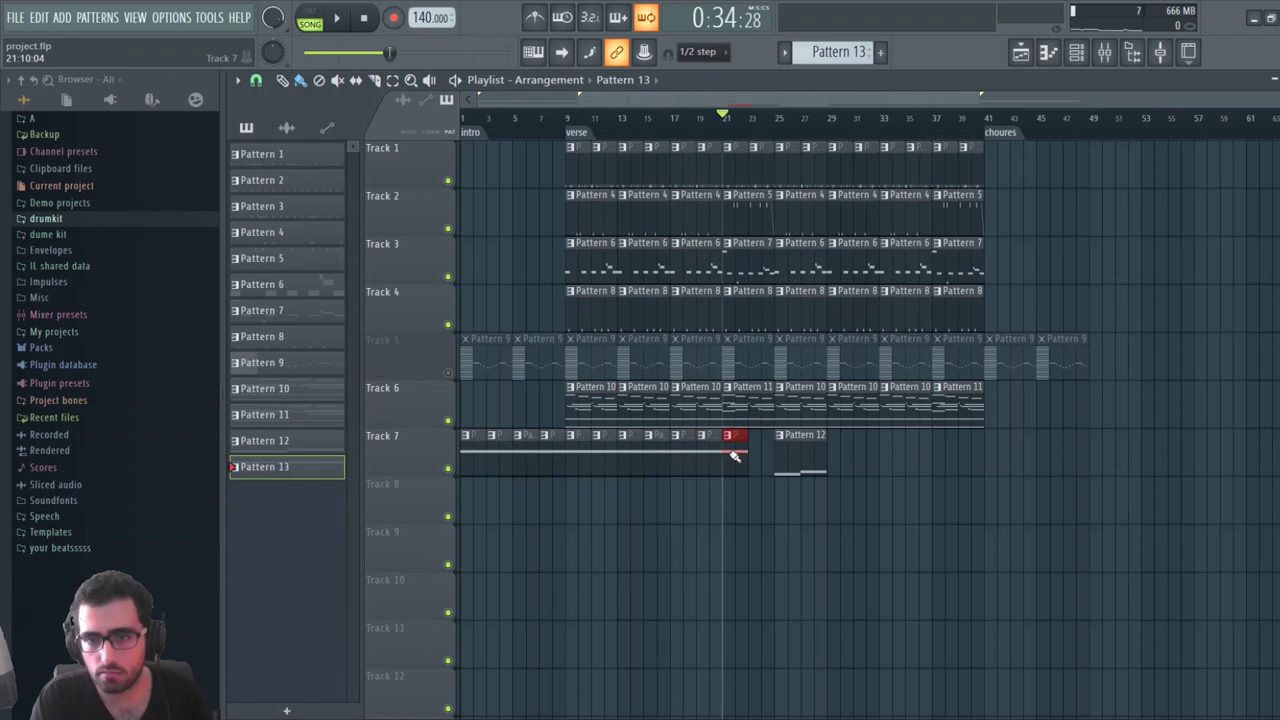
key(space)
click(749, 583)
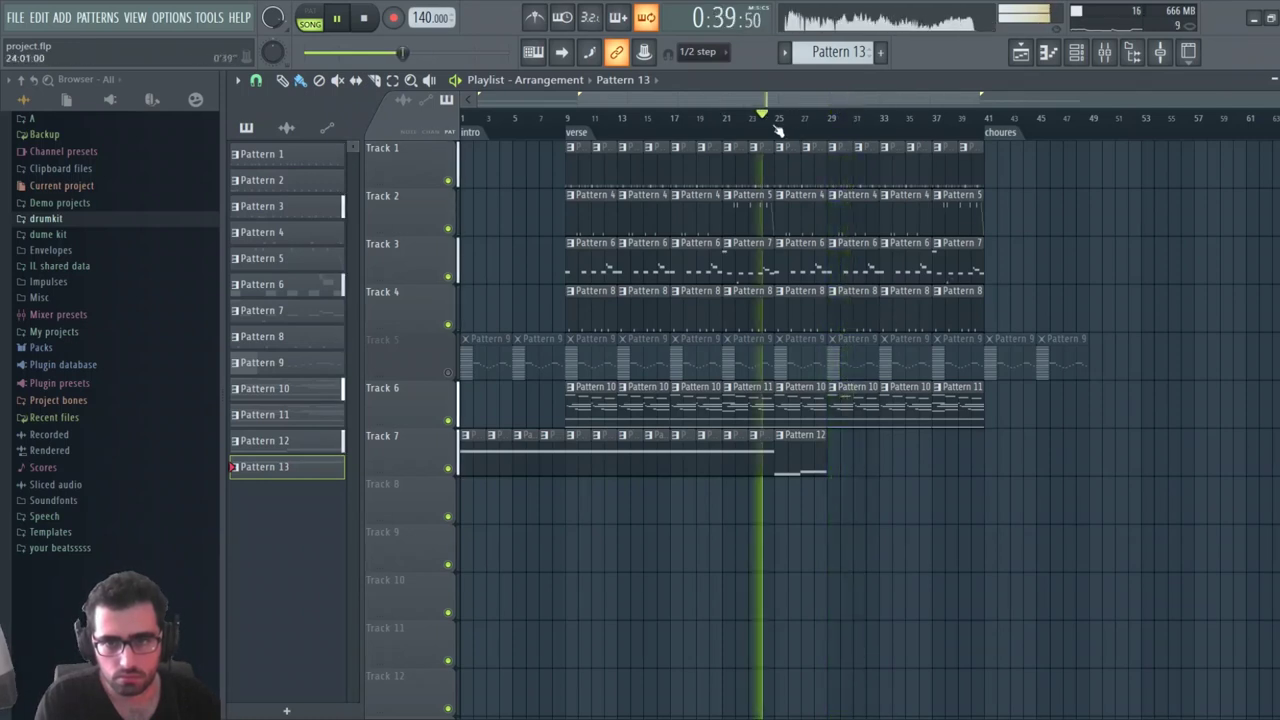
Fill Track 7 from bar 25 to bar 41 with Pattern 12 clips in a repeating order of two, two and four bars
drag(825, 443, 794, 449)
click(789, 451)
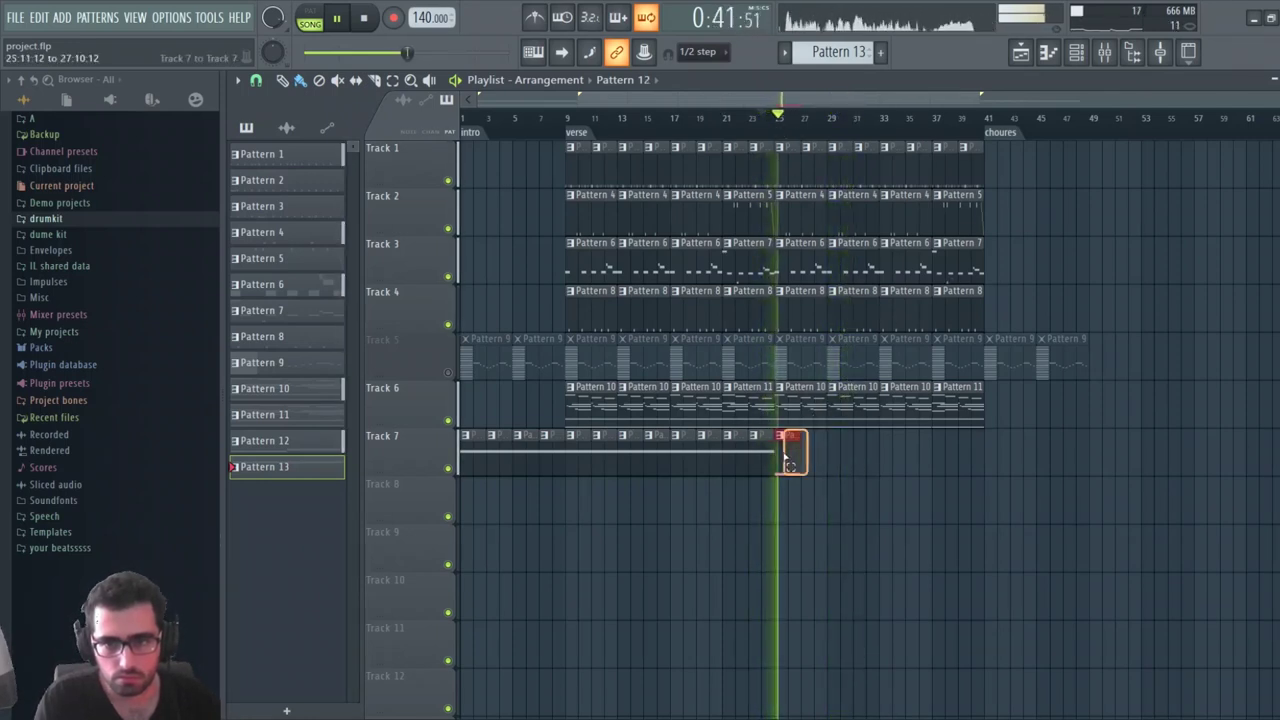
key(ctrl+b)
key(ctrl+b)
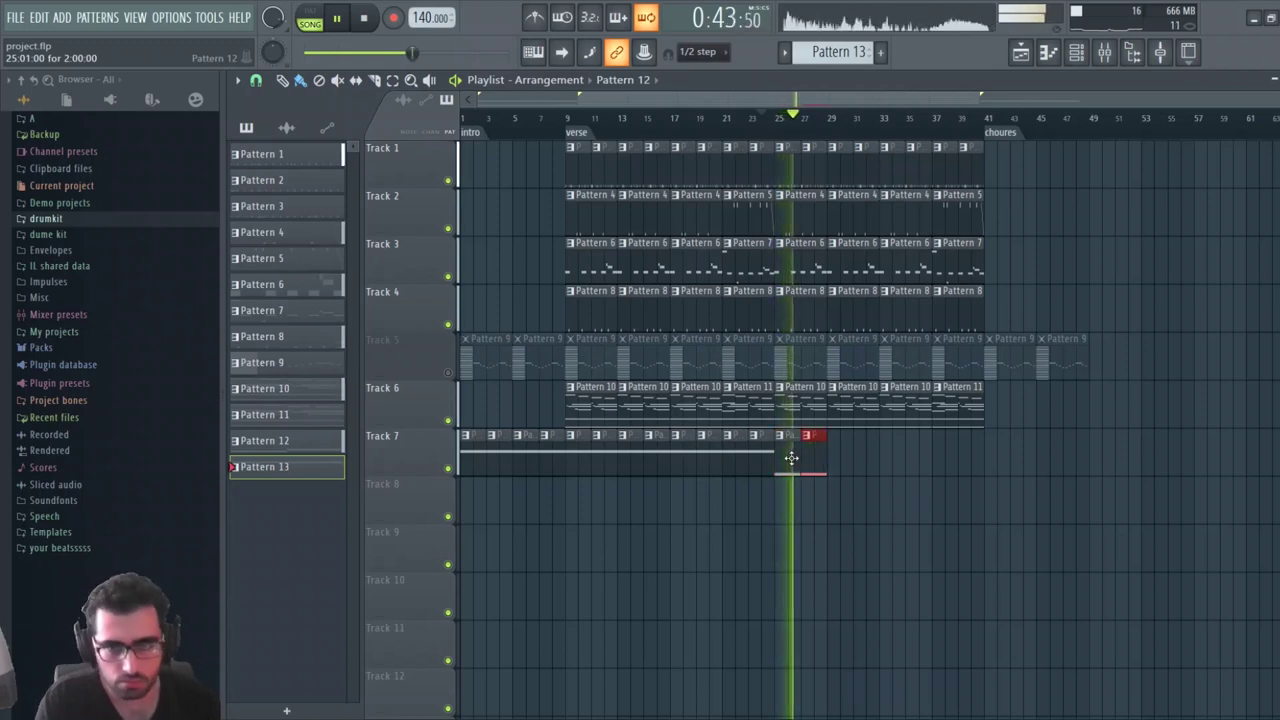
key(ctrl+b)
right_click(871, 463)
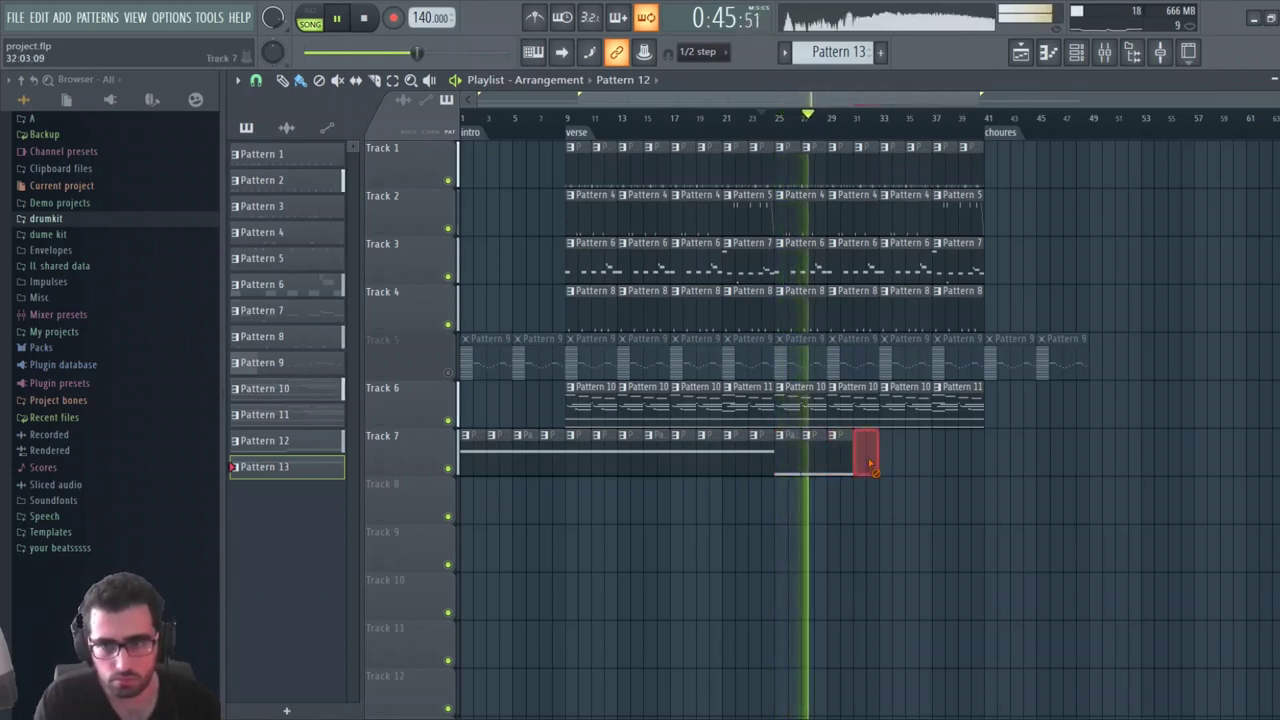
drag(851, 454, 886, 464)
click(894, 526)
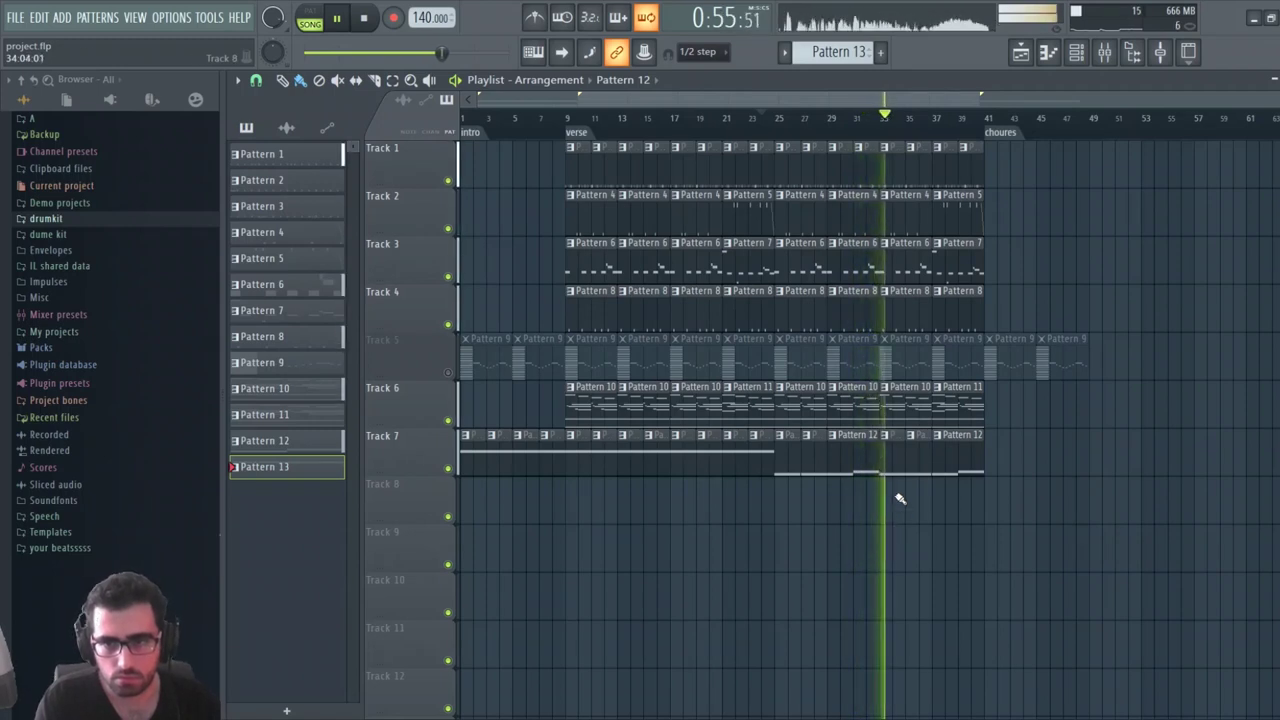
Mute every track except Tracks 6 and 7 and play the song from bar 25
right_click(447, 420)
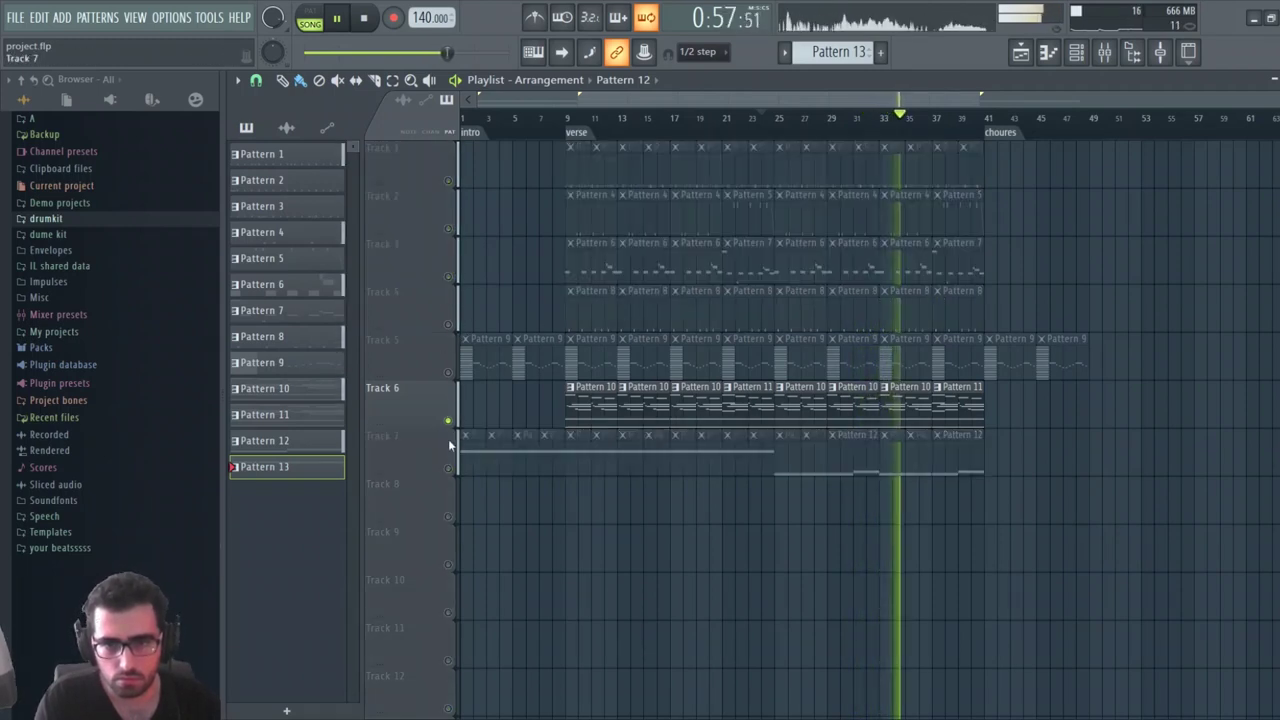
click(448, 467)
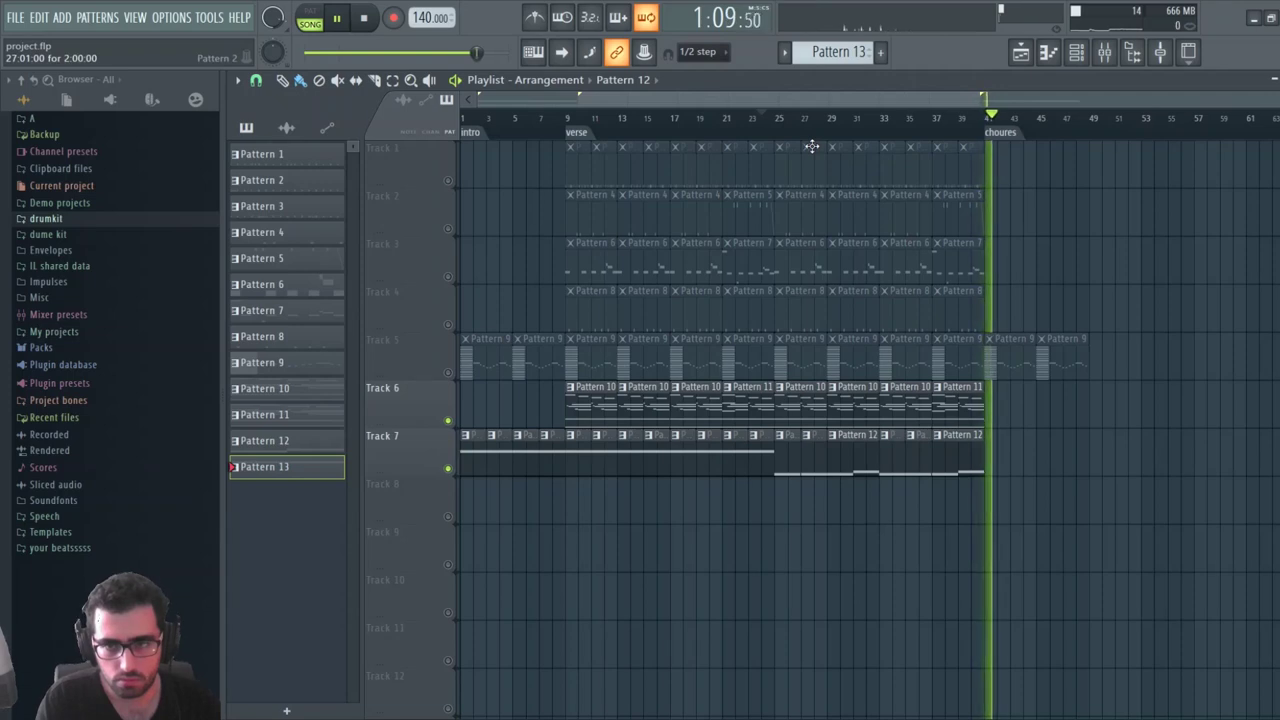
click(769, 117)
click(777, 117)
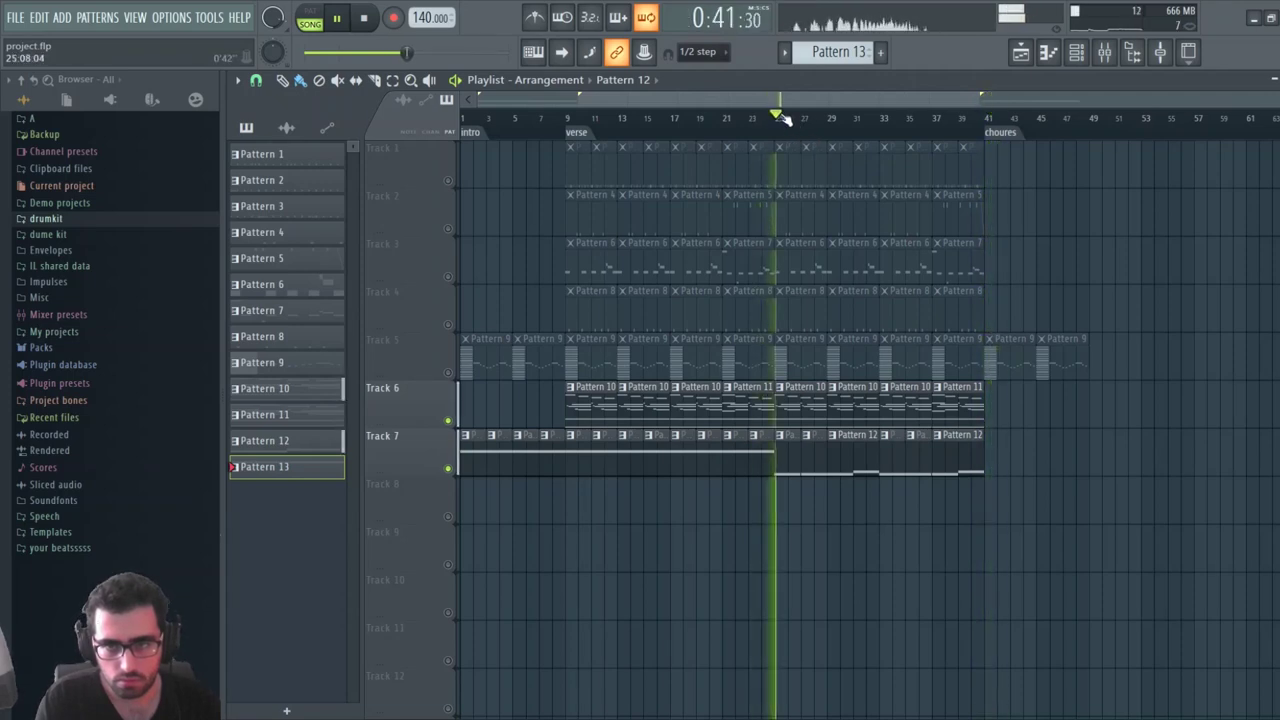
Delete the three Pattern 10 clips from bar 25 on Track 6 and place a Pattern 11 clip at bar 25
key(space)
right_click(808, 392)
right_click(856, 393)
right_click(910, 394)
click(957, 392)
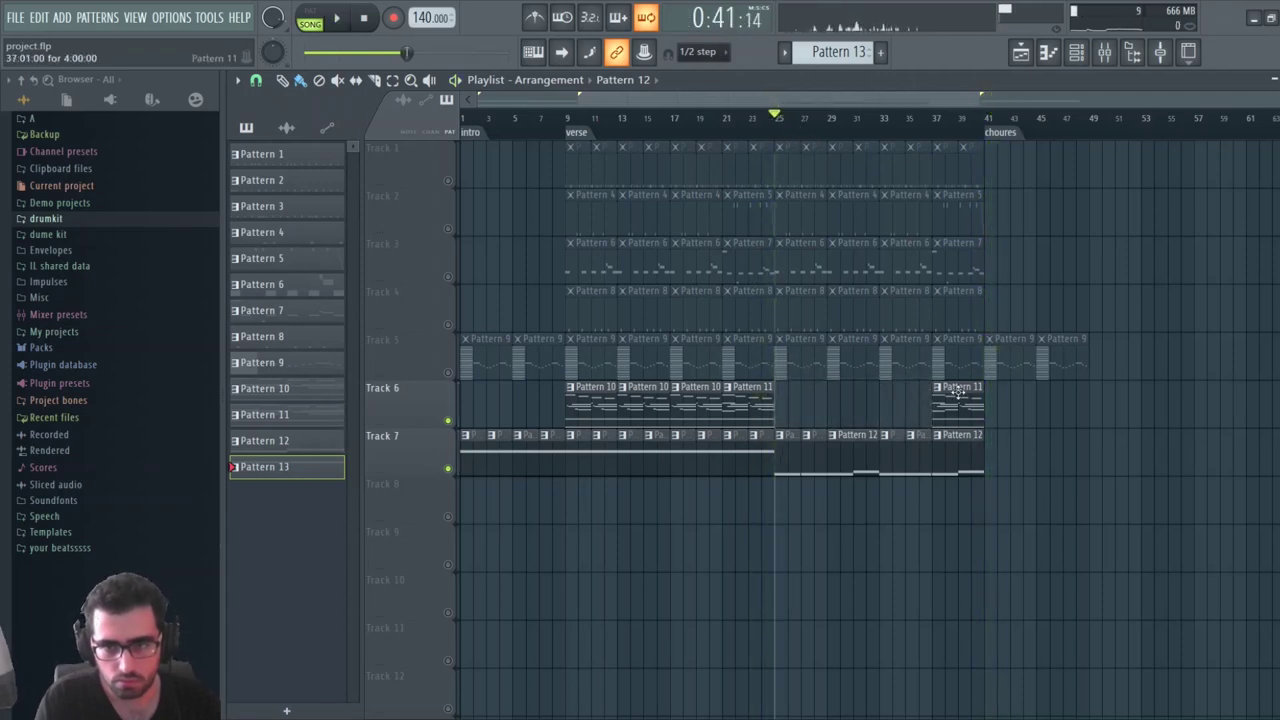
drag(814, 402, 795, 411)
key(space)
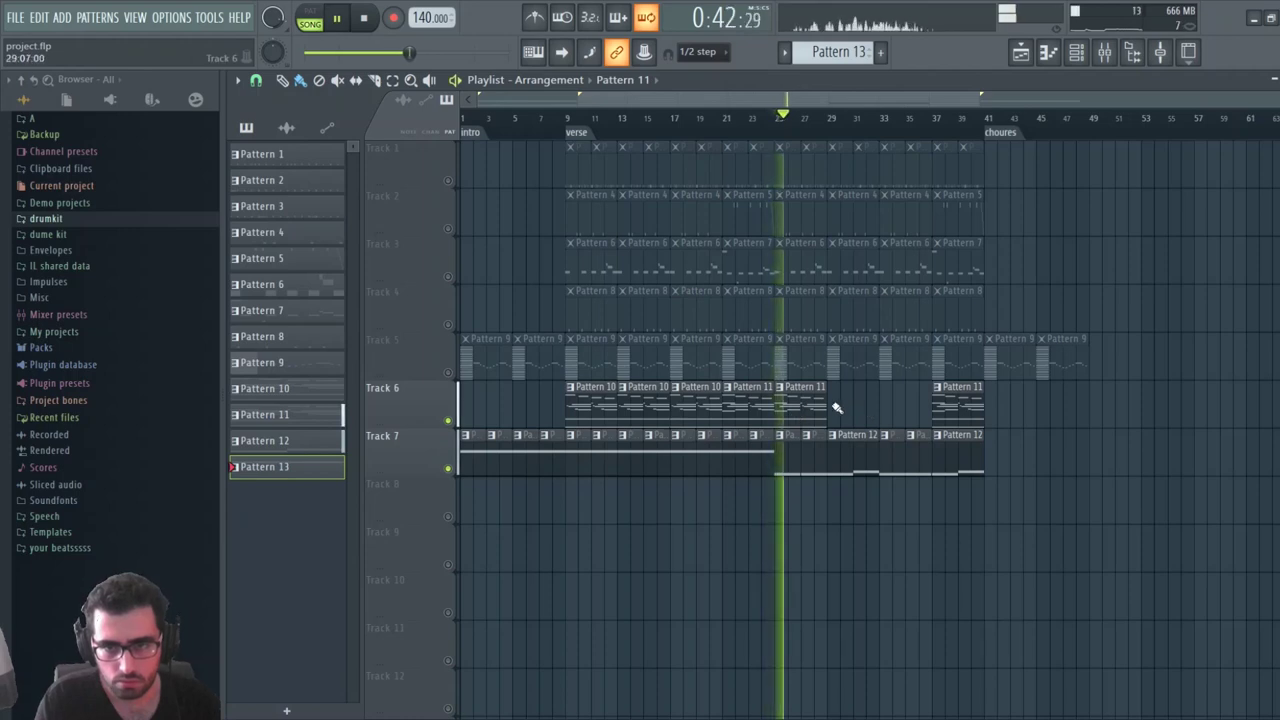
Shorten the Pattern 11 clip at bar 25 on Track 6 to two bars and place a two-bar copy at bar 27
click(834, 406)
right_click(846, 404)
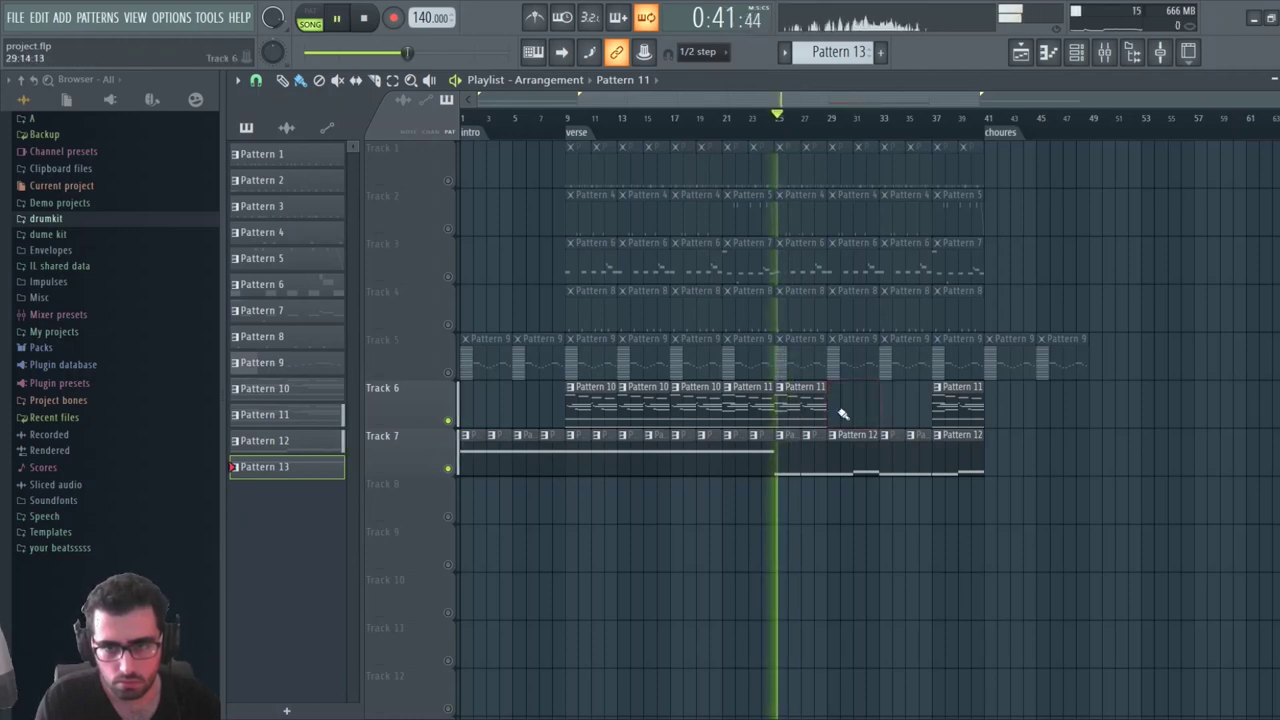
drag(828, 406, 797, 406)
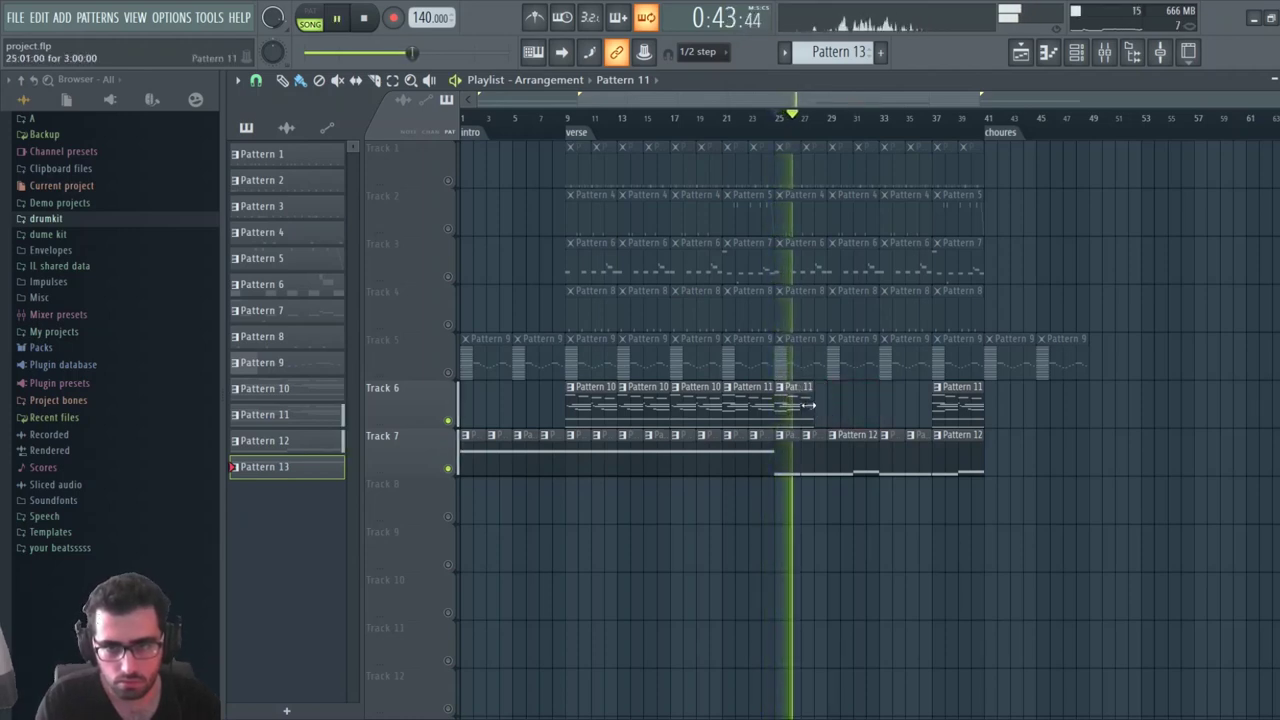
click(818, 407)
click(835, 411)
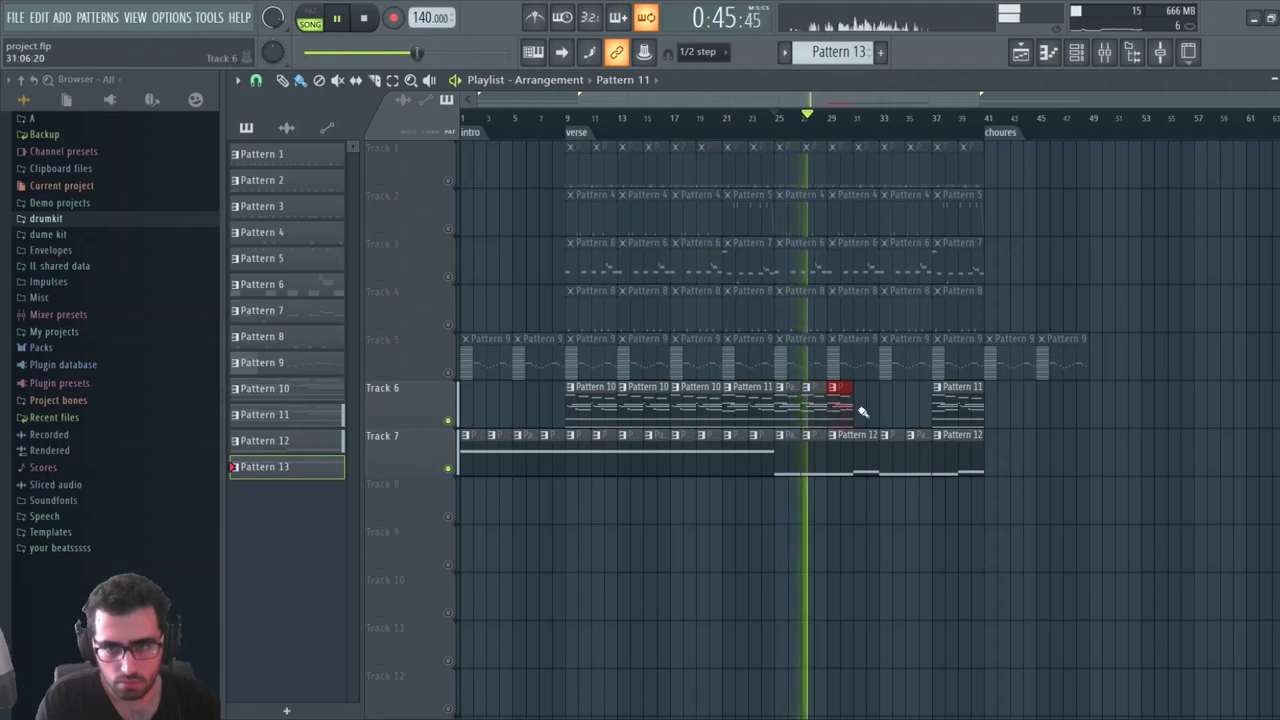
click(861, 411)
right_click(857, 413)
right_click(841, 411)
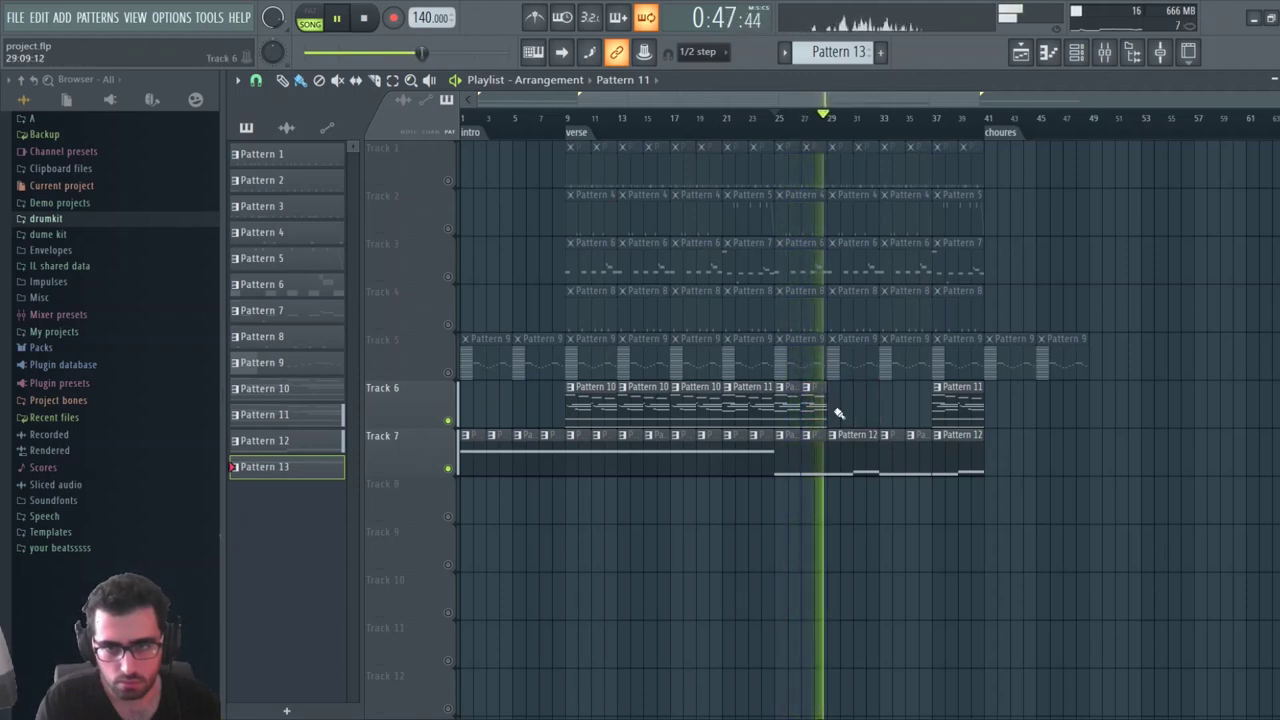
Place a four-bar Pattern 11 clip at bar 29 on Track 6 and two-bar clips at bars 33 and 35
click(838, 412)
drag(853, 415, 866, 415)
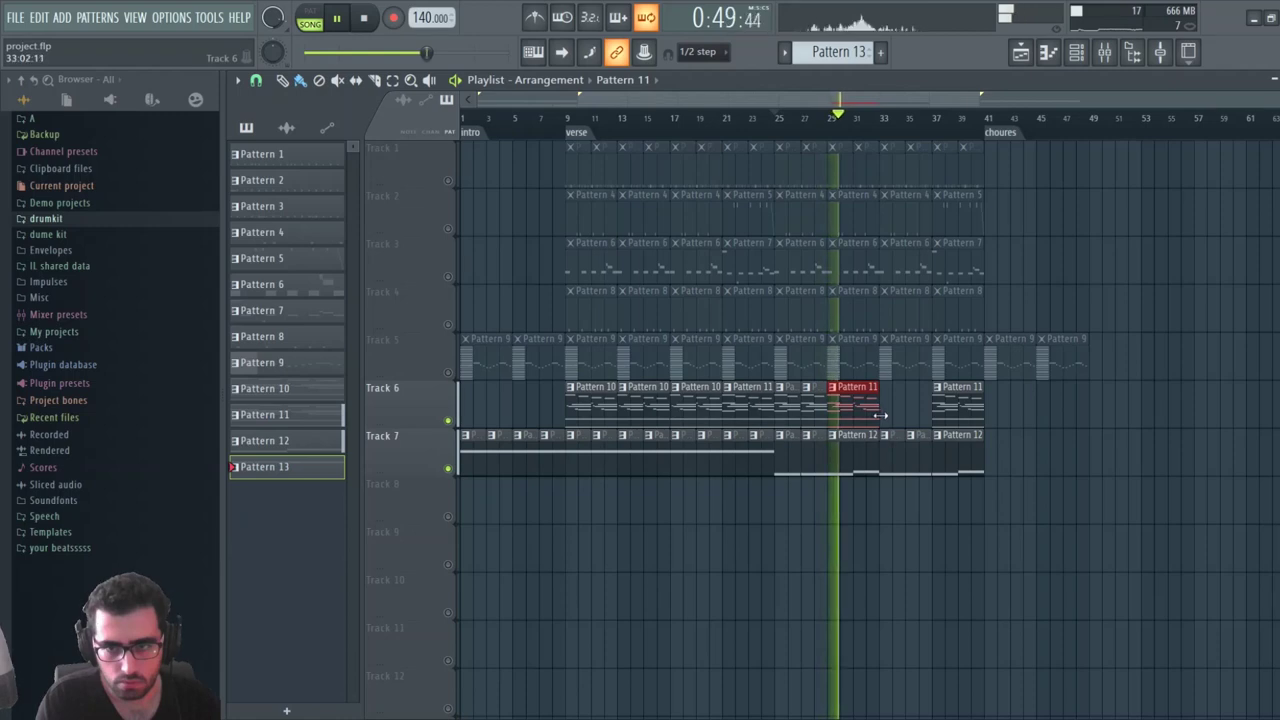
right_click(931, 413)
mouse_move(907, 412)
mouse_down()
mouse_move(791, 408)
mouse_move(957, 408)
mouse_move(868, 420)
mouse_move(903, 422)
mouse_up()
ctrl+click(1030, 422)
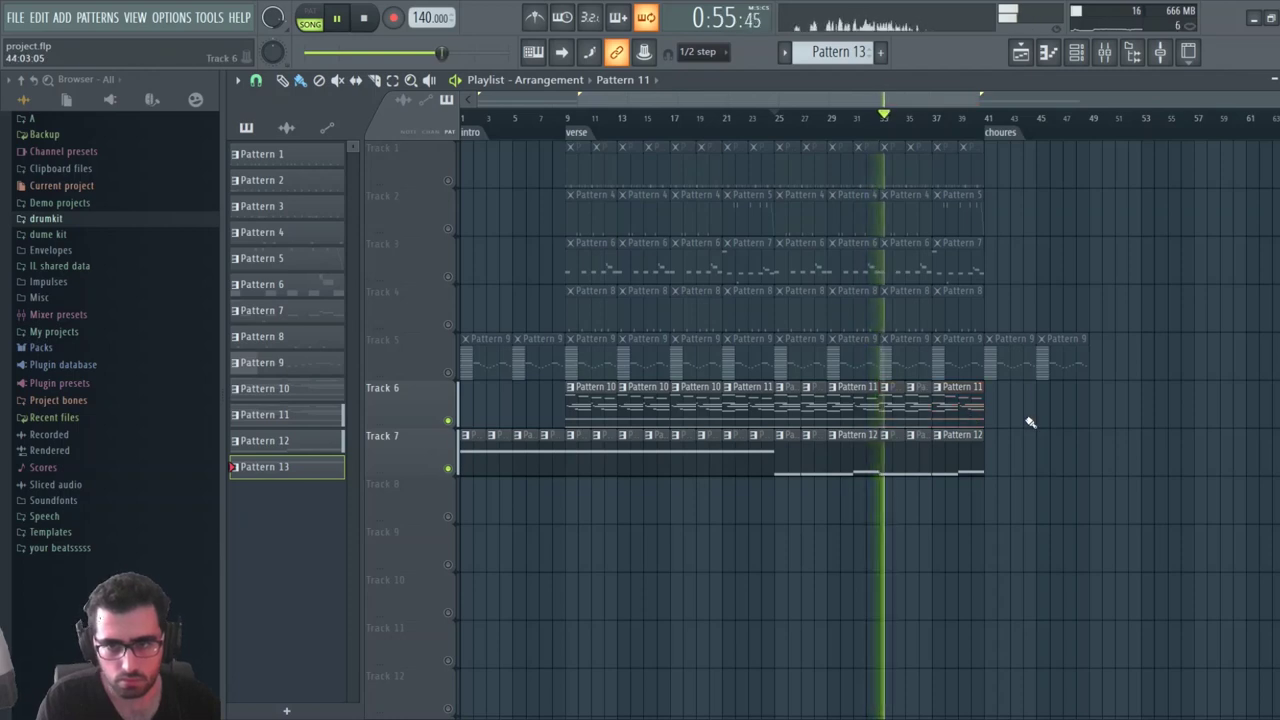
Replace the four-bar Pattern 11 clips at bars 29 and 37 on Track 6 with pairs of two-bar clips
key(space)
key(space)
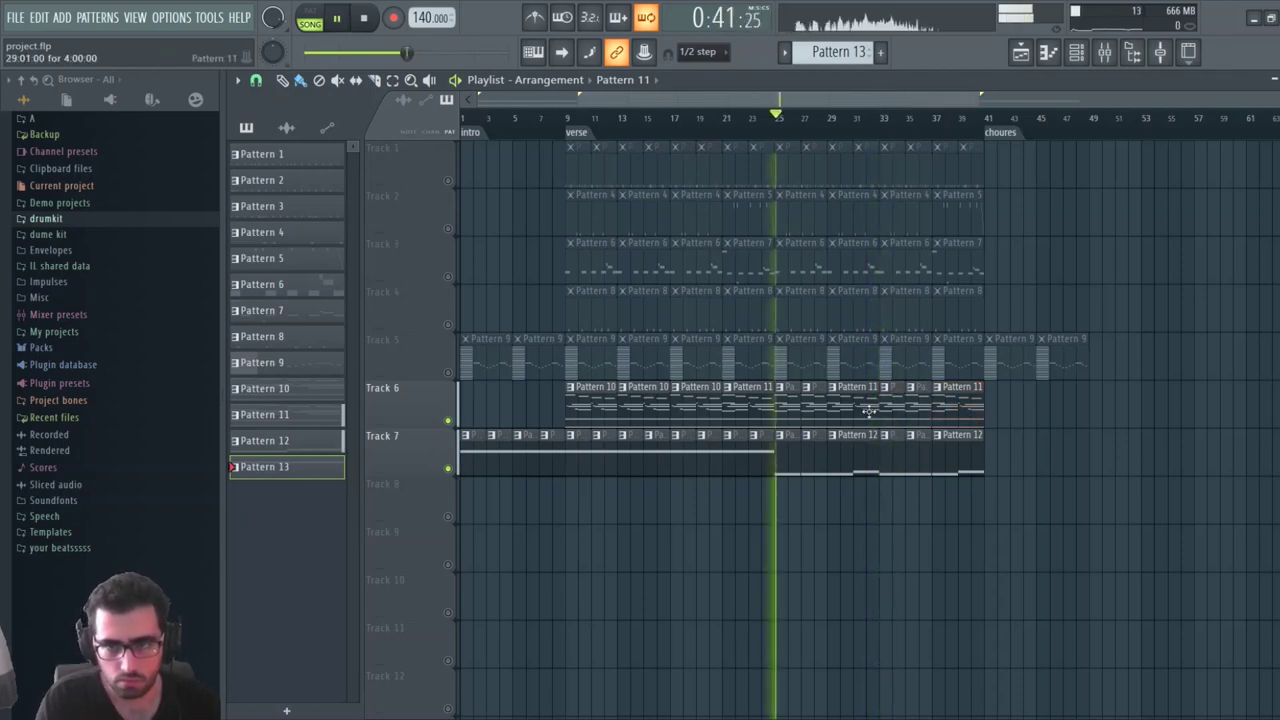
drag(874, 411, 846, 411)
click(866, 412)
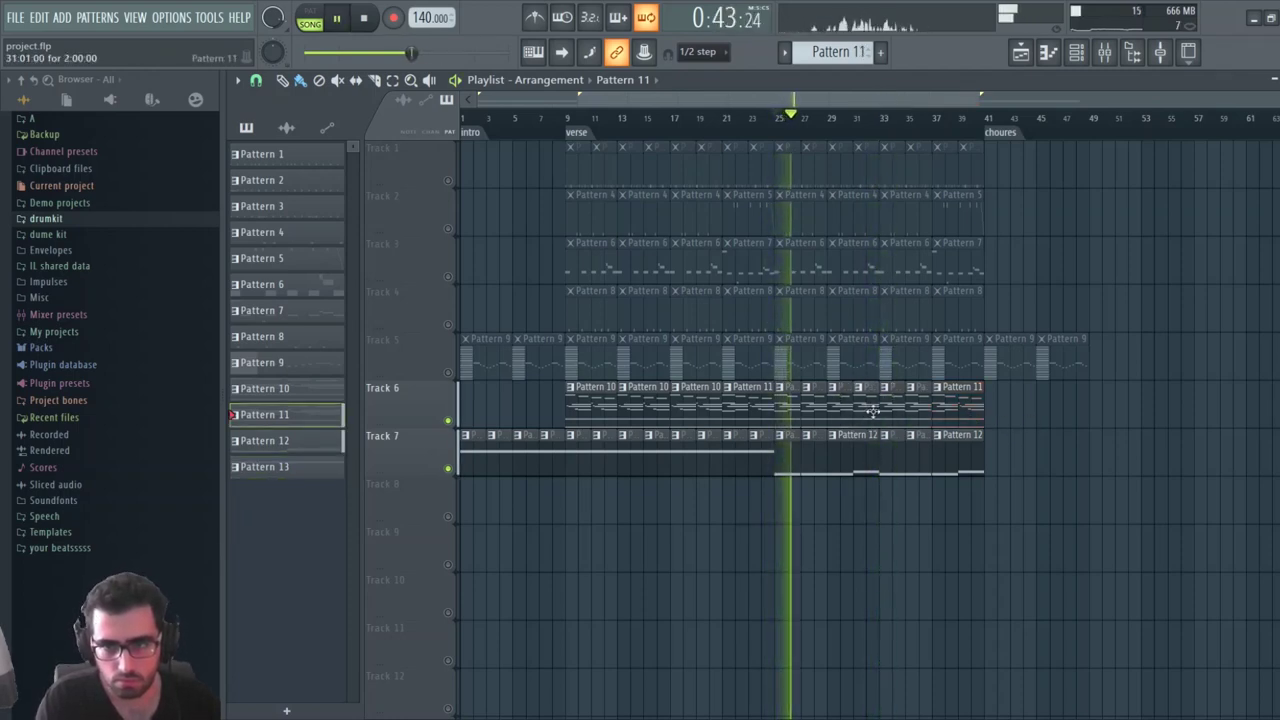
right_click(957, 406)
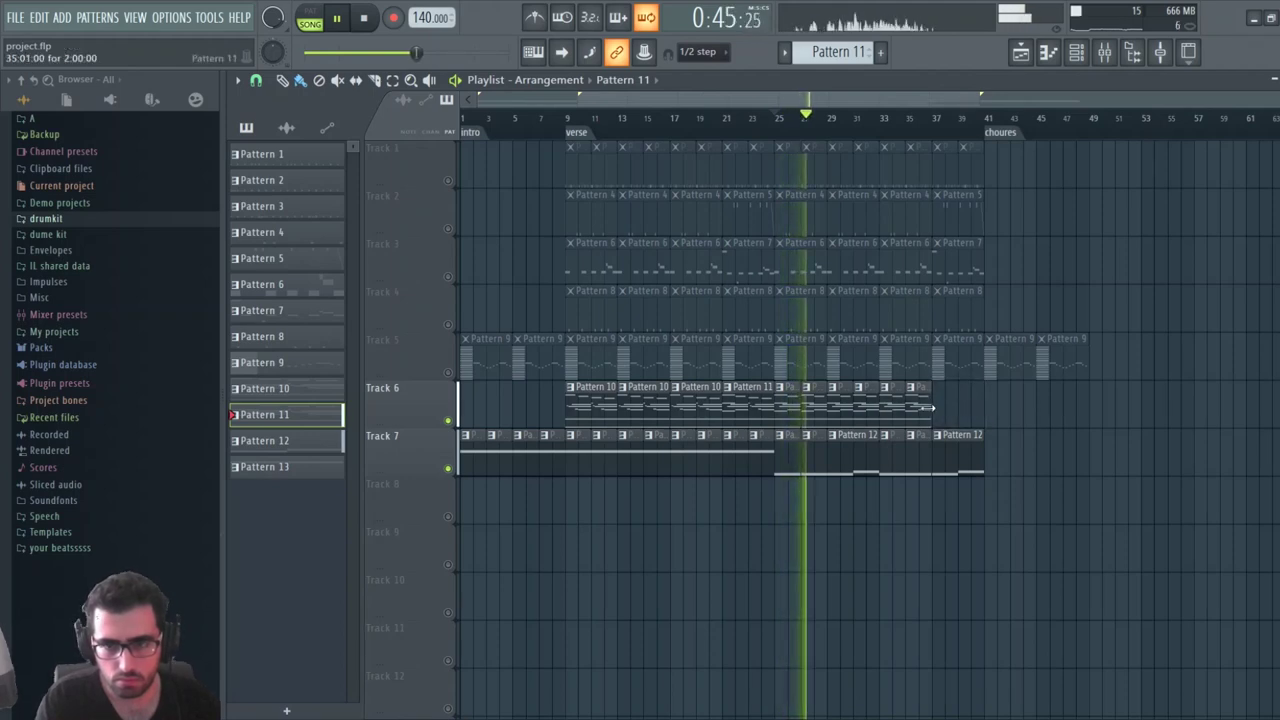
mouse_move(926, 409)
mouse_down()
mouse_move(898, 410)
mouse_move(948, 409)
mouse_up()
key(space)
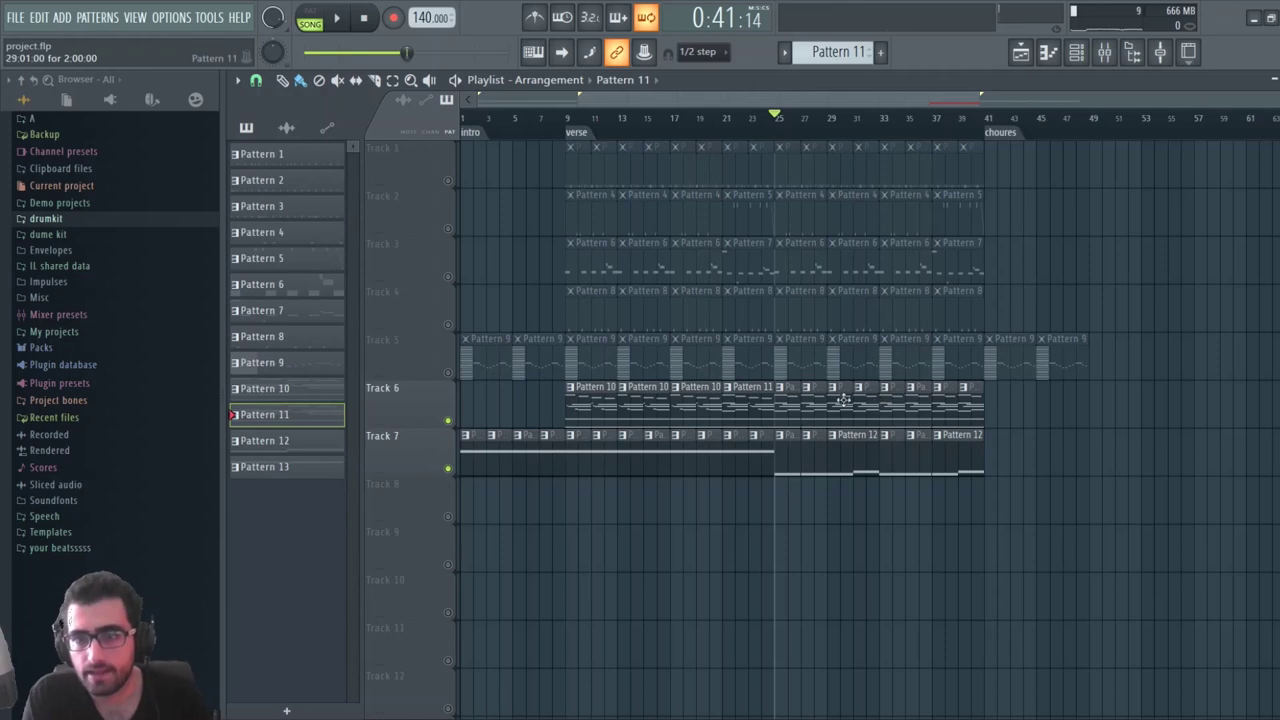
Examine the notes in the first two bars of Pattern 11 and its repeated clips on Track 6 from bar 25
double_click(759, 404)
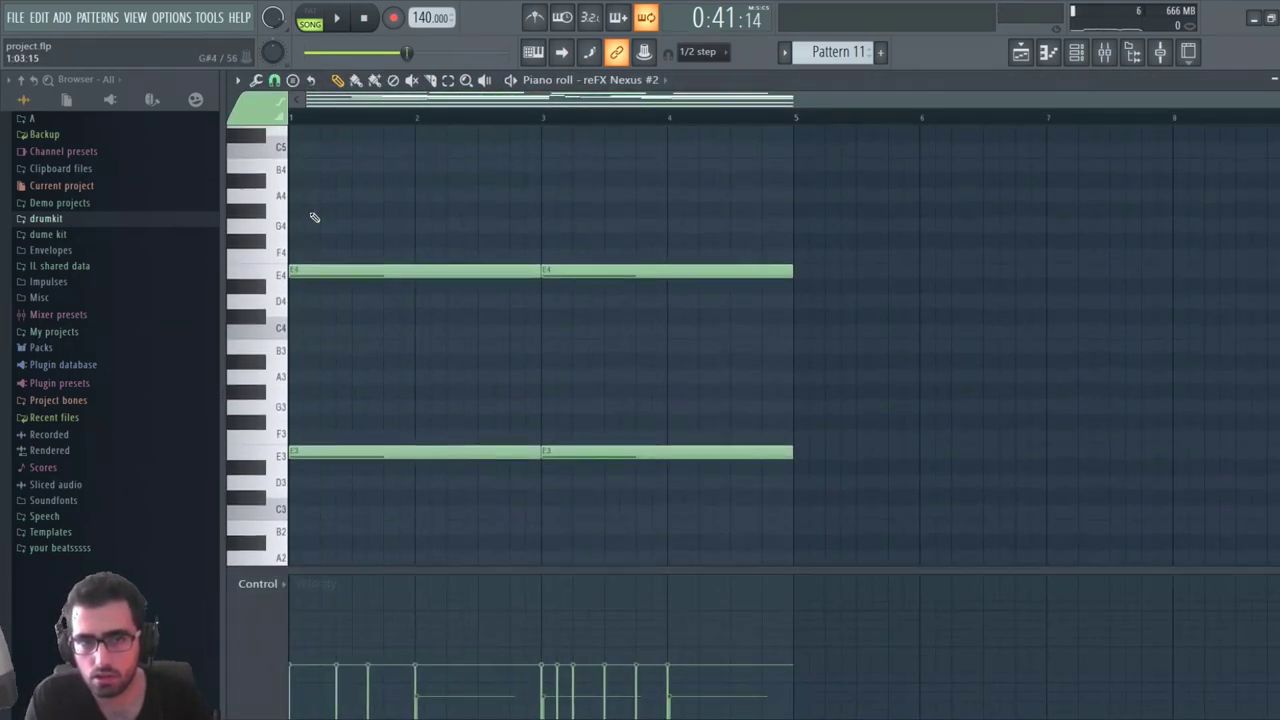
scroll(314, 217, up, 8)
drag(319, 153, 300, 457)
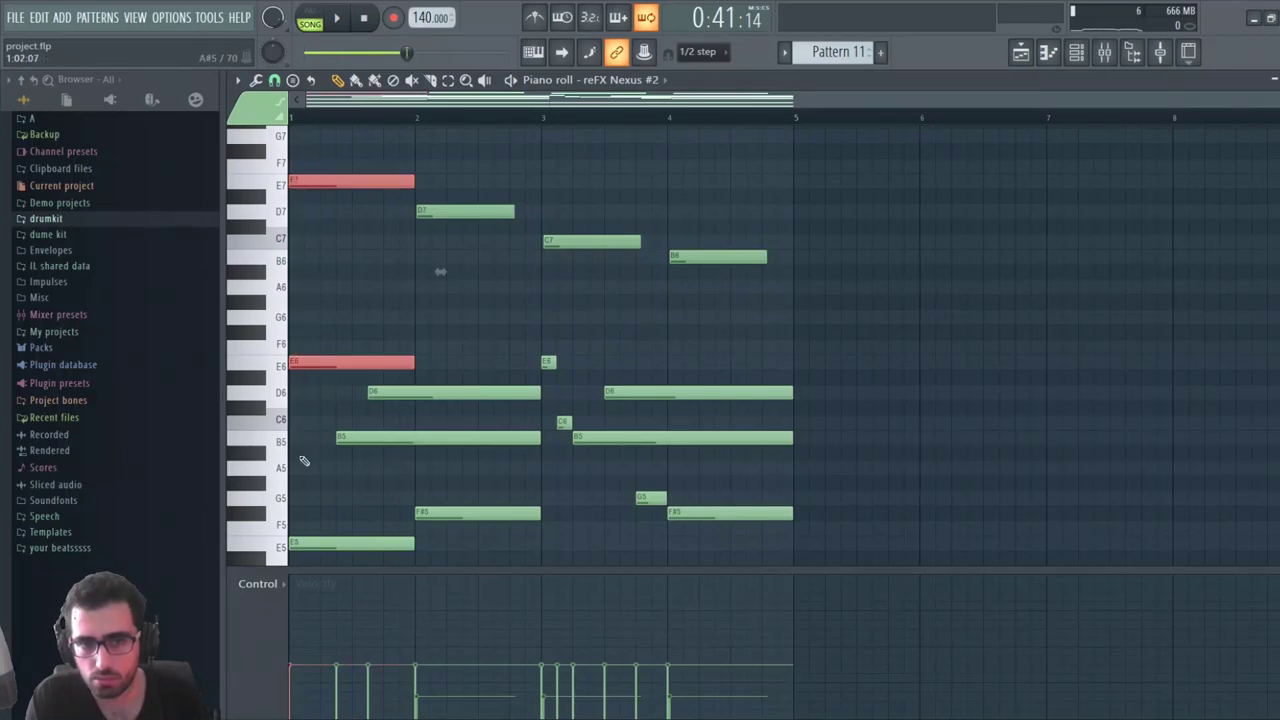
drag(421, 372, 386, 470)
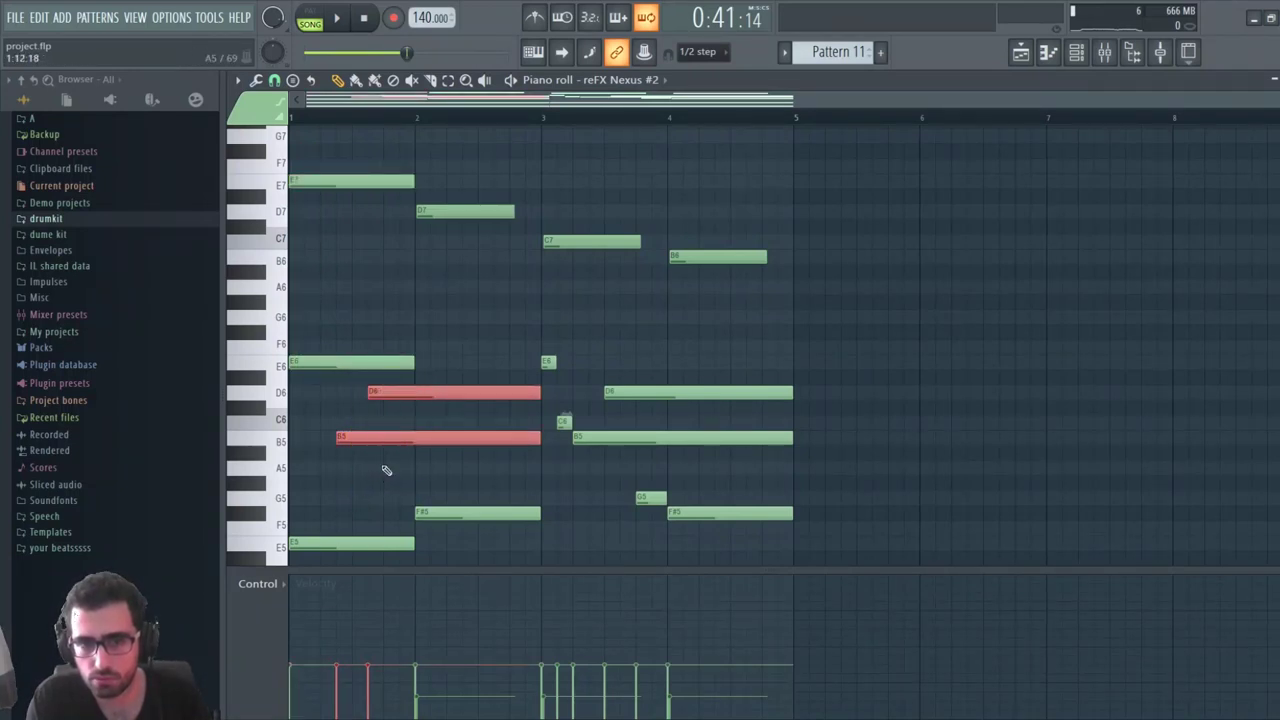
drag(320, 162, 298, 434)
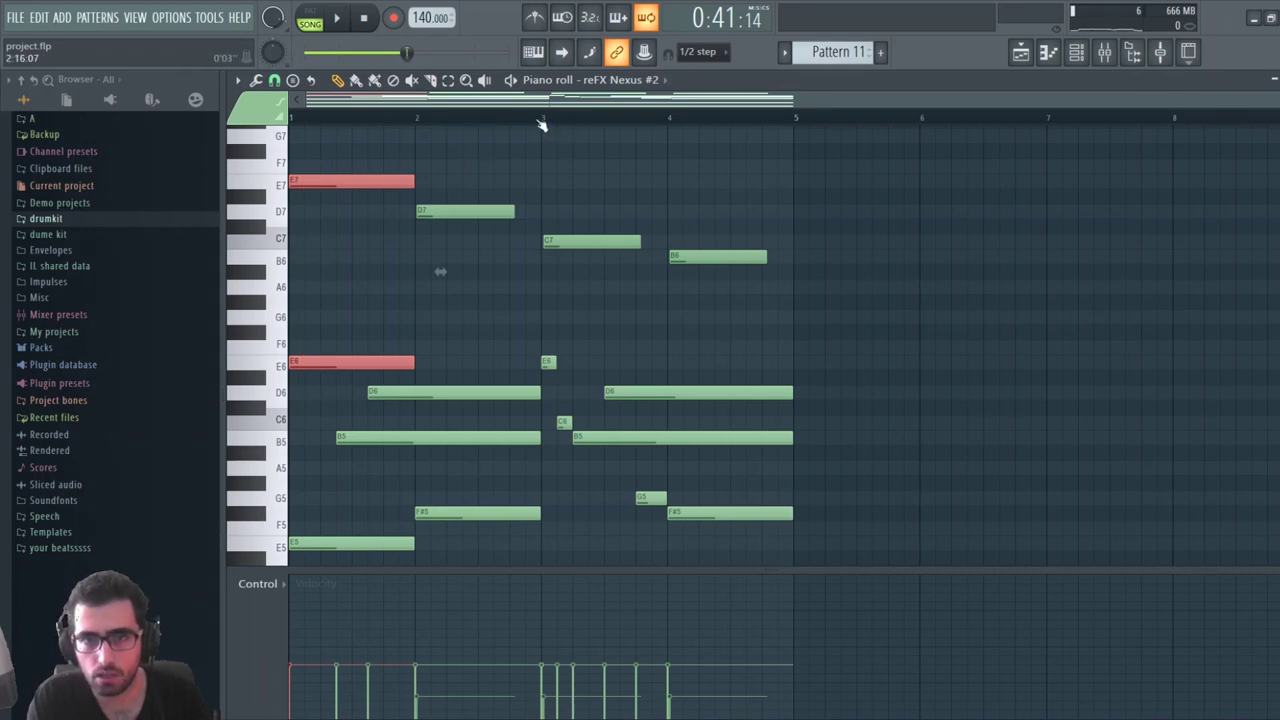
drag(548, 125, 297, 132)
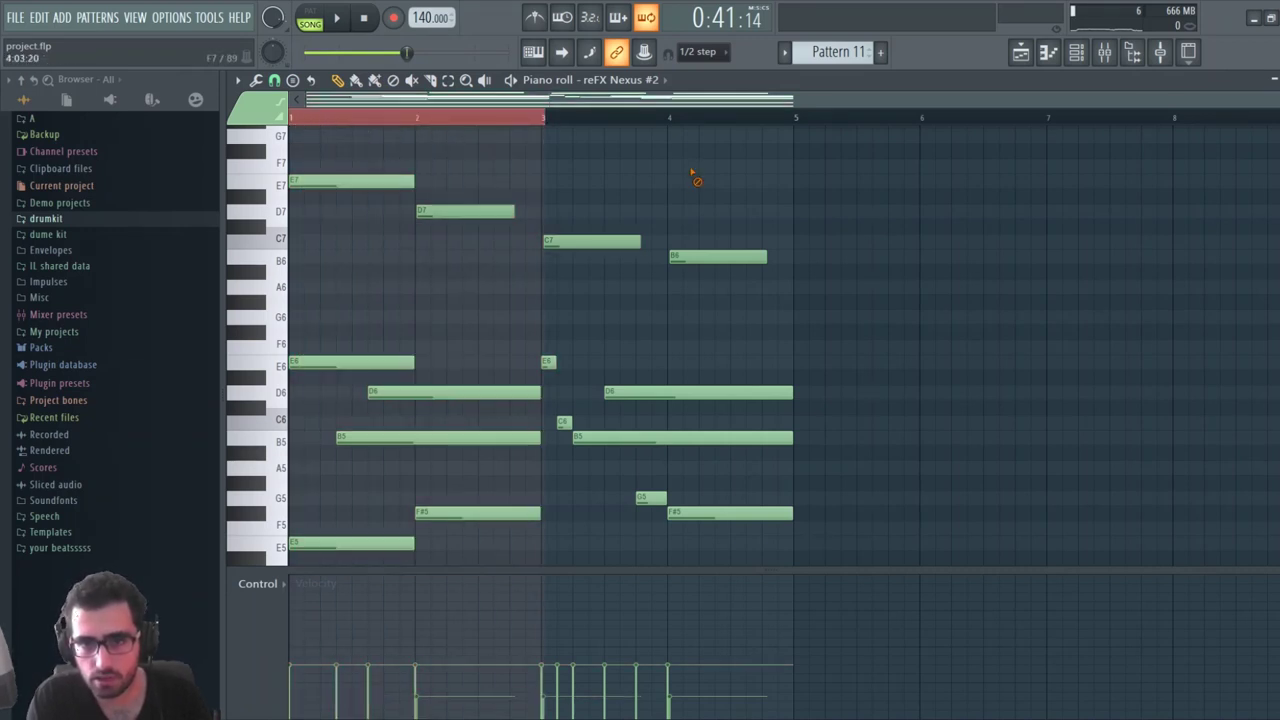
key(Escape)
key(Escape)
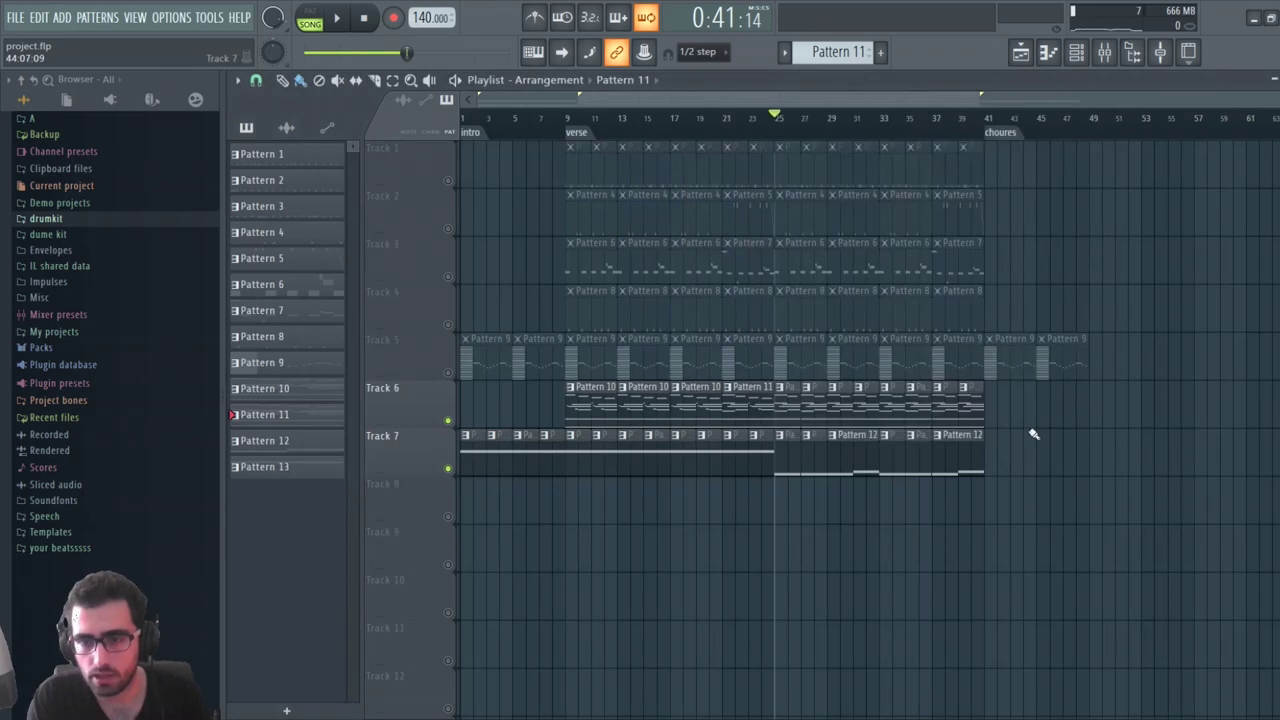
drag(1024, 399, 794, 395)
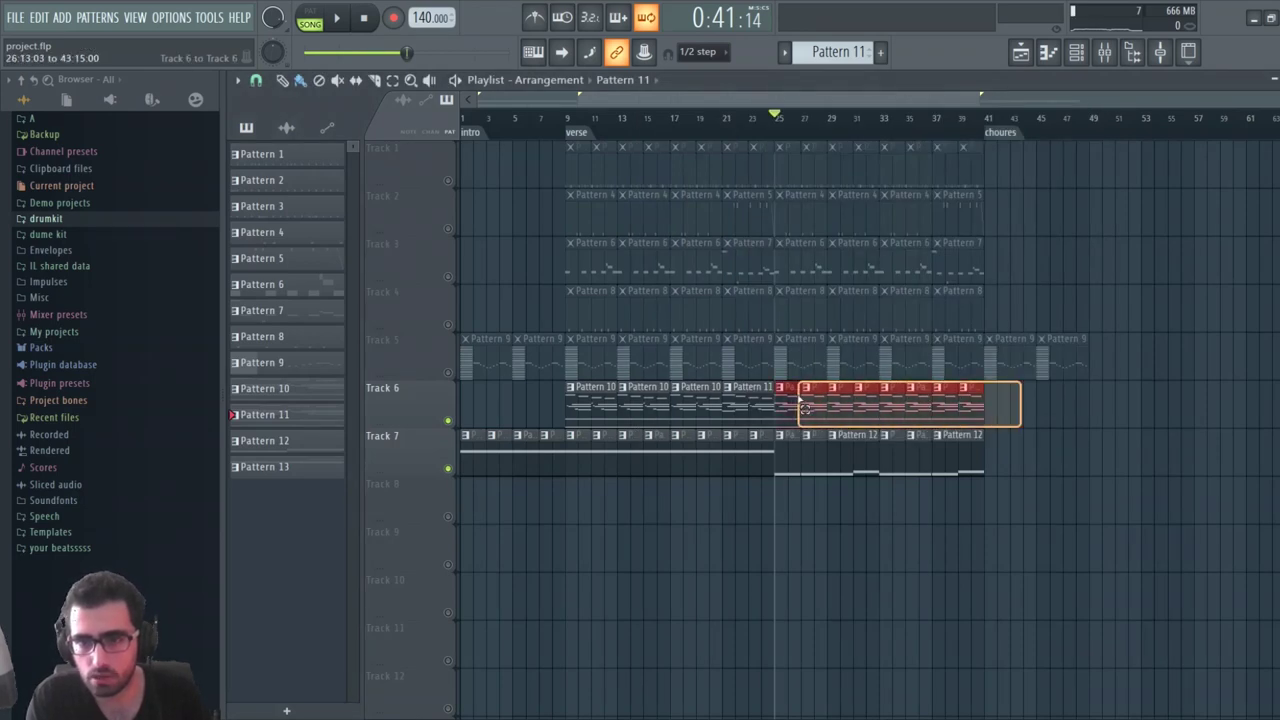
drag(797, 414, 797, 412)
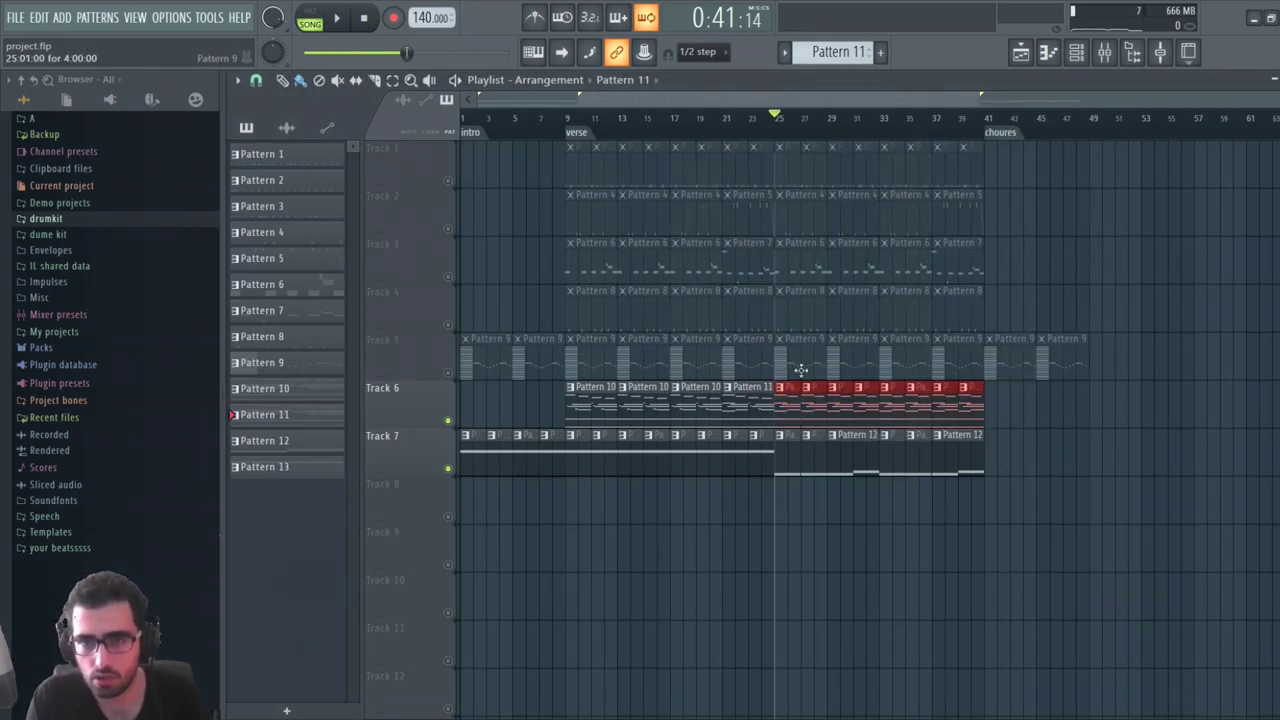
click(1042, 232)
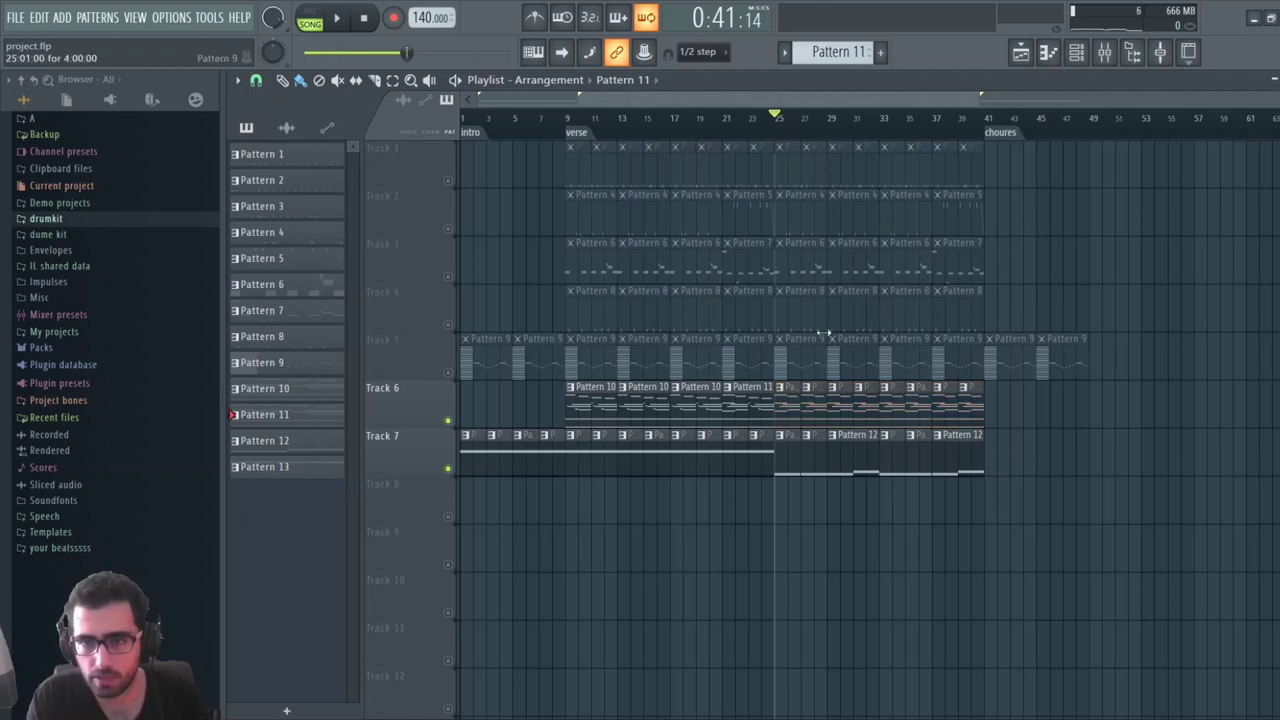
Unmute all tracks except Track 1 and play the song from bar 25
right_click(452, 279)
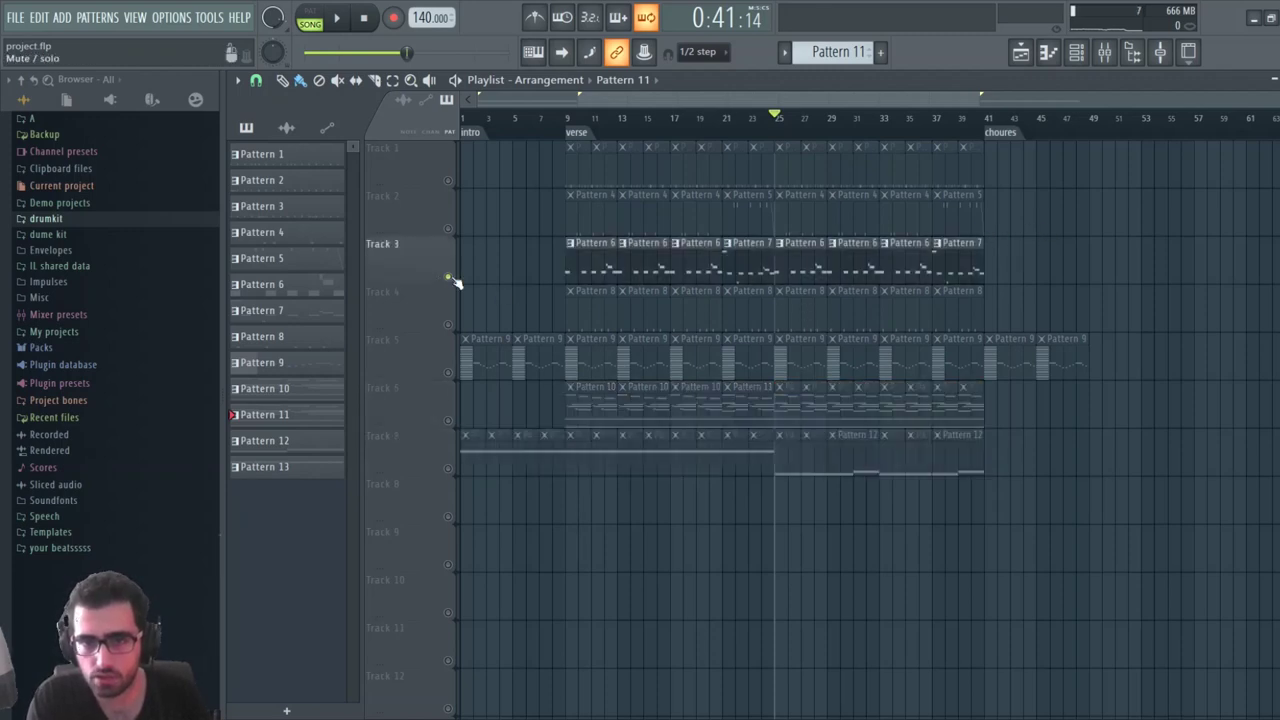
right_click(452, 279)
key(space)
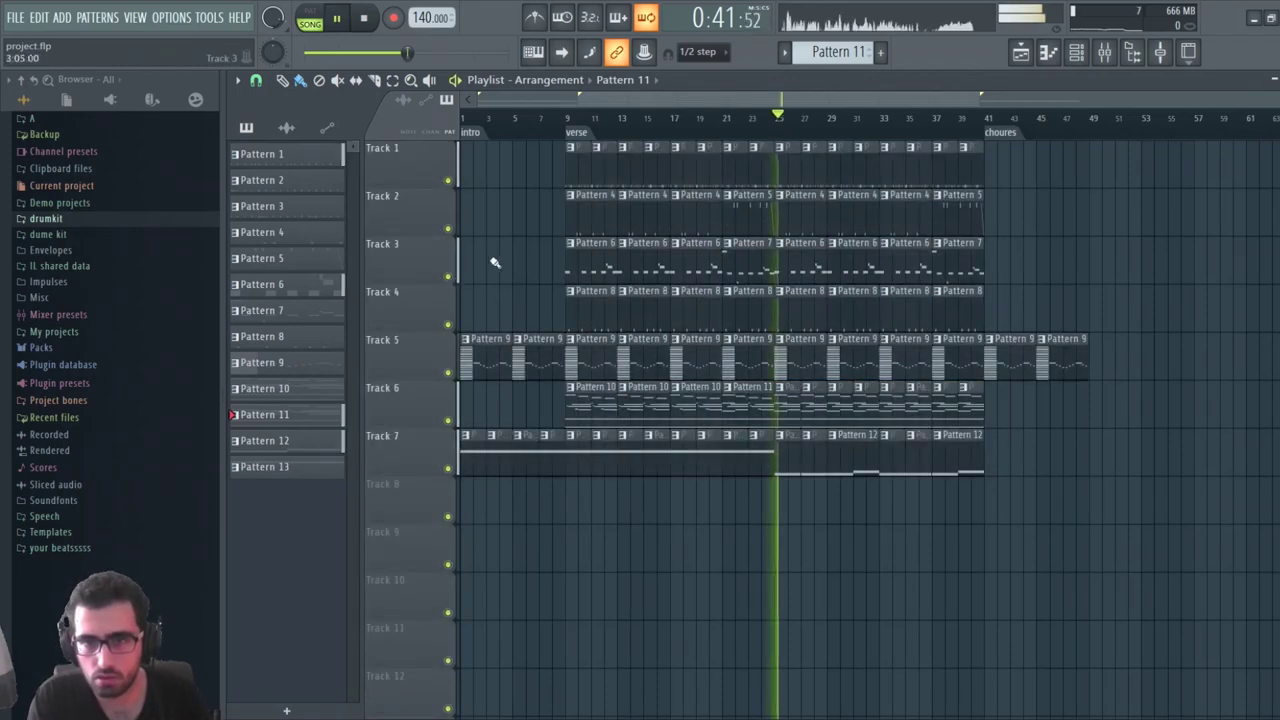
click(448, 180)
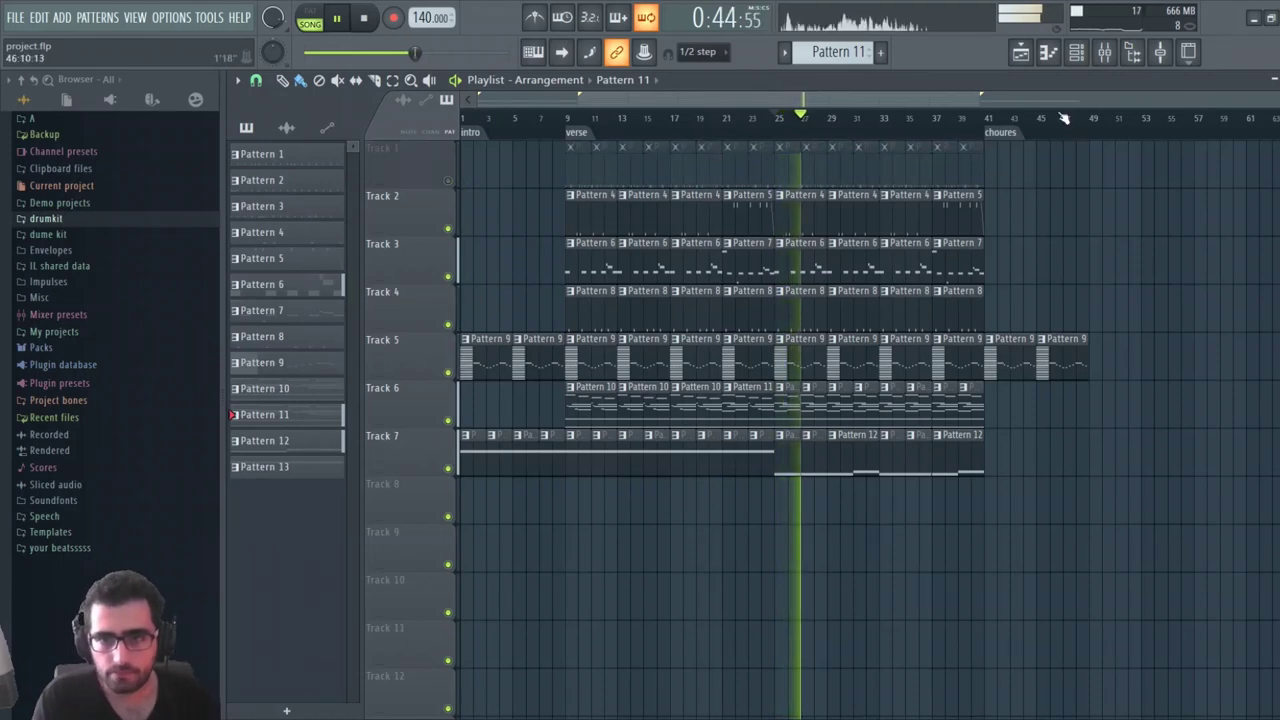
scroll(1030, 127, up, 3)
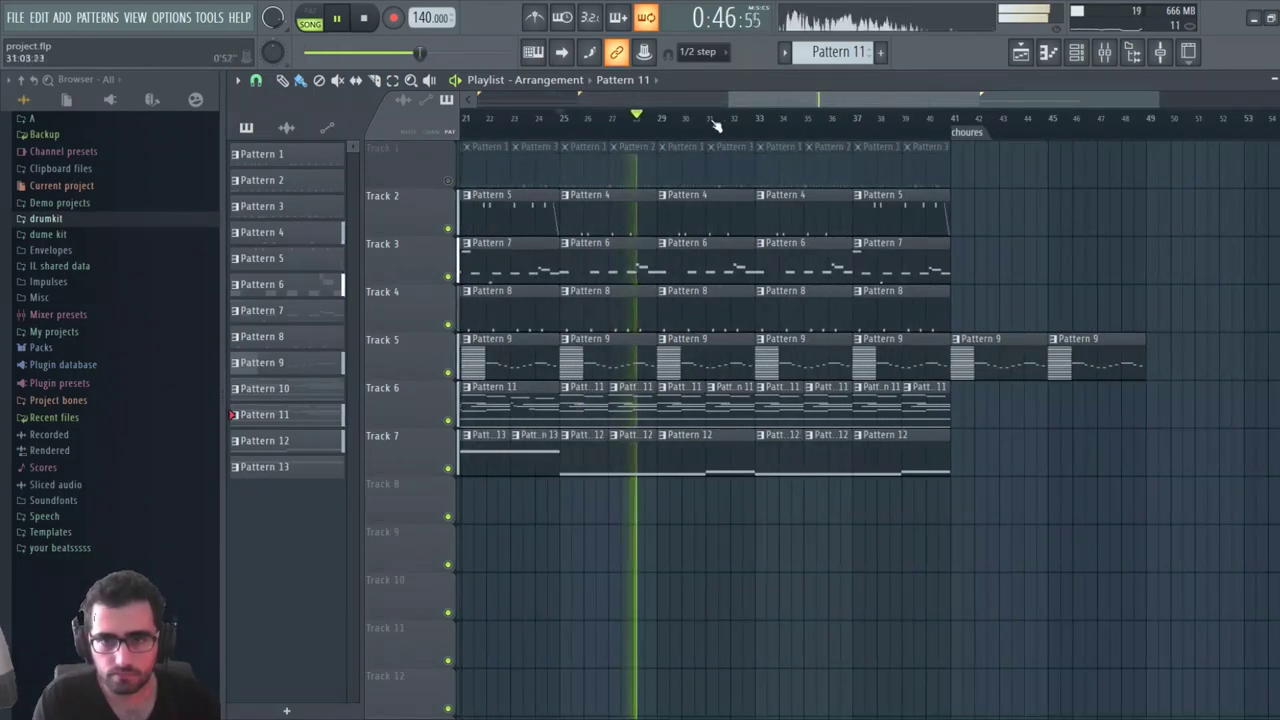
Play the song from bar 25 and delete the four Pattern 8 clips on Track 4 from bar 25 to bar 41
click(566, 127)
scroll(568, 129, down, 3)
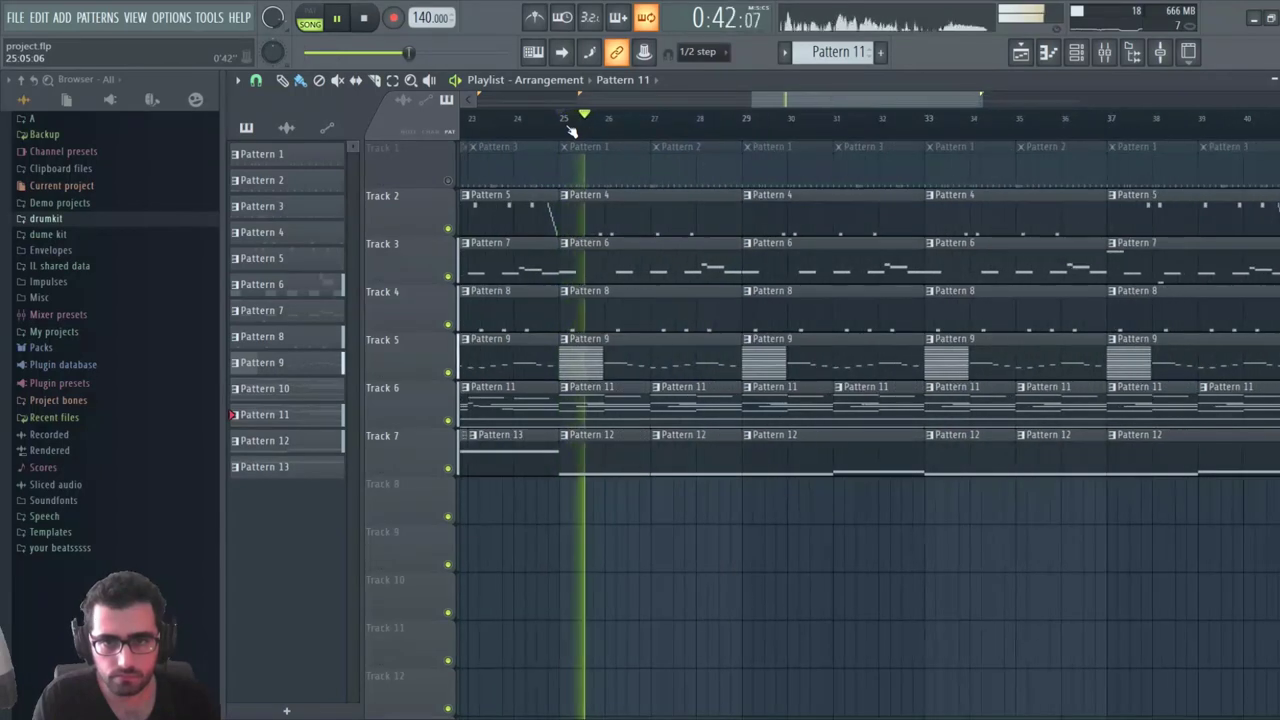
right_click(716, 312)
right_click(770, 318)
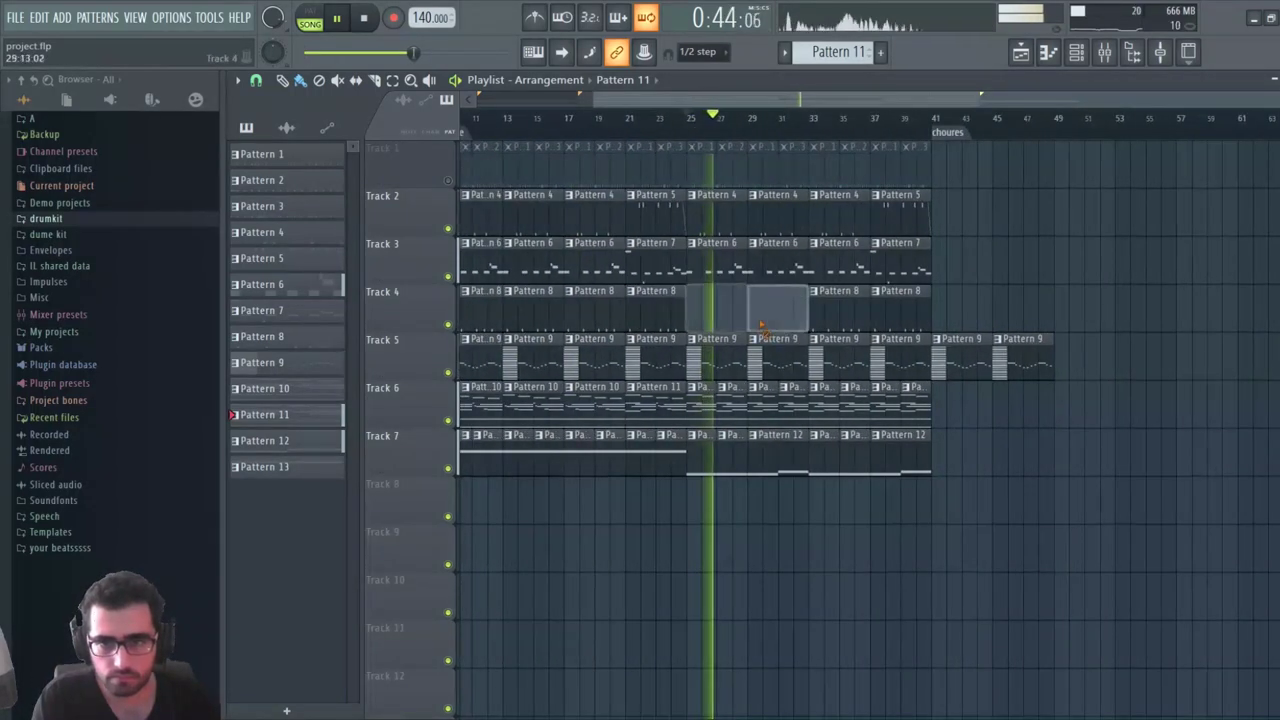
right_click(838, 312)
right_click(900, 312)
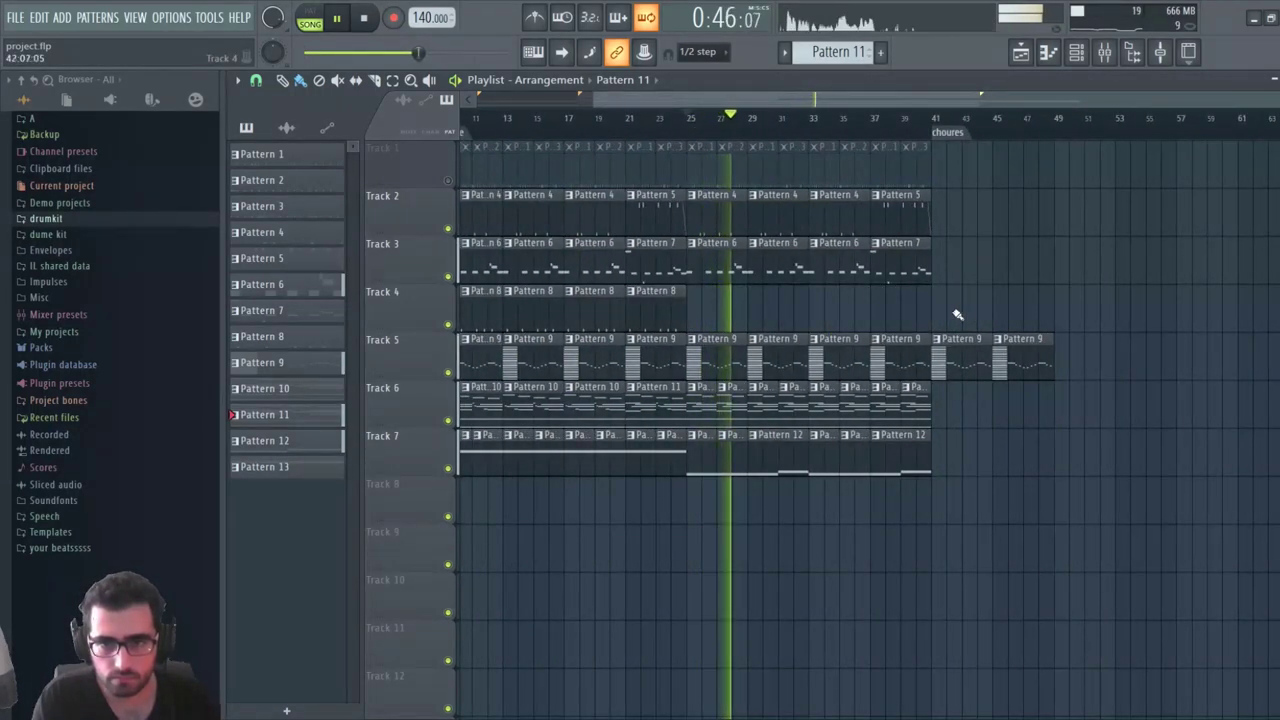
Unmute Track 1 and listen to the arrangement with its drums before stopping playback
click(456, 176)
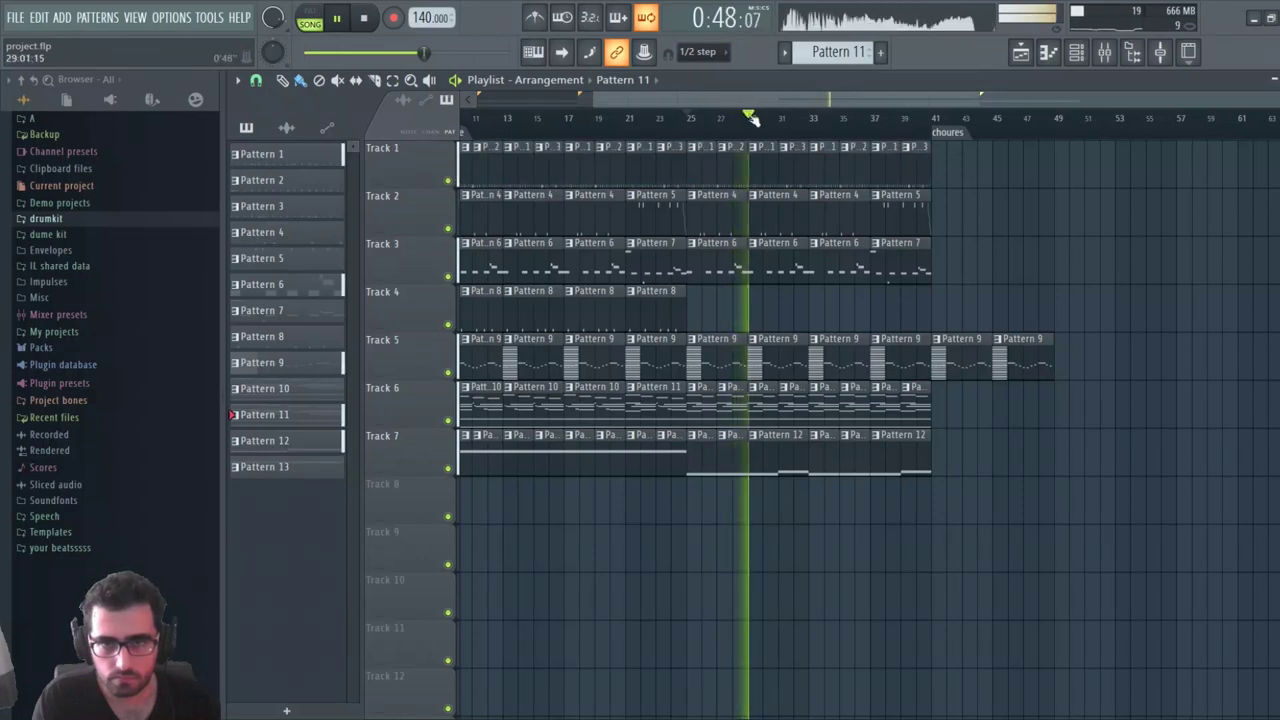
scroll(818, 128, up, 2)
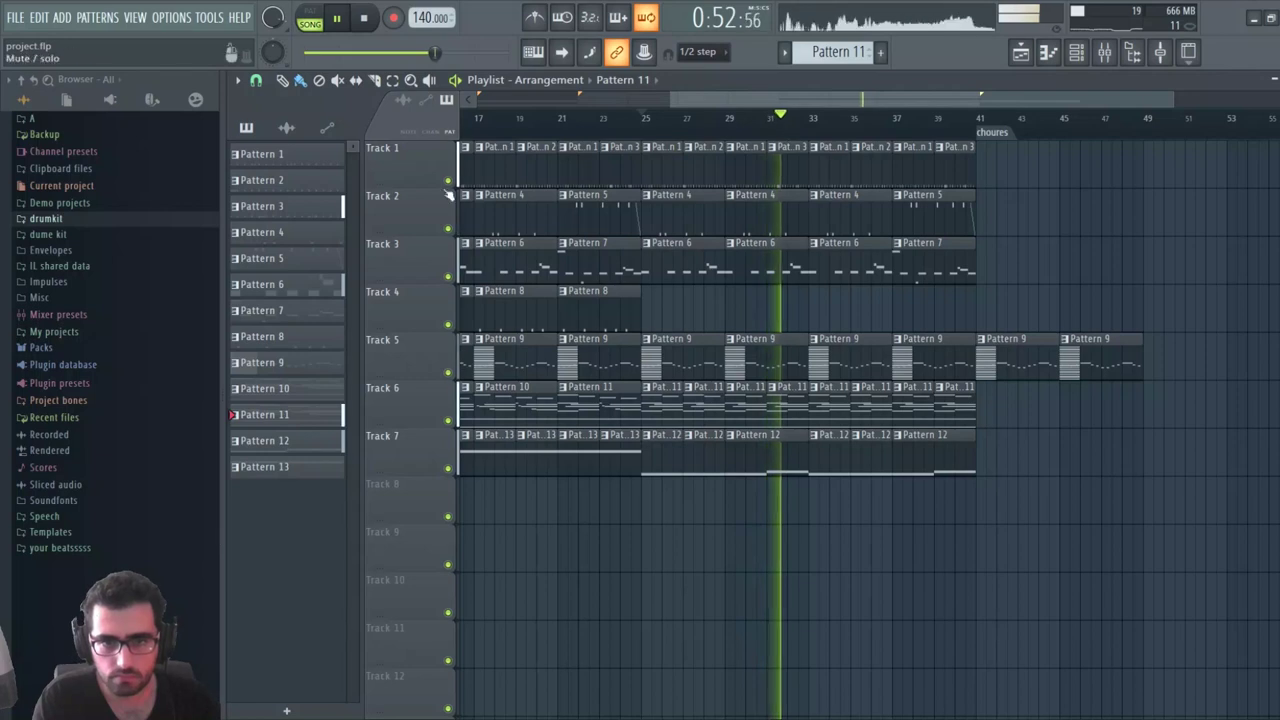
key(space)
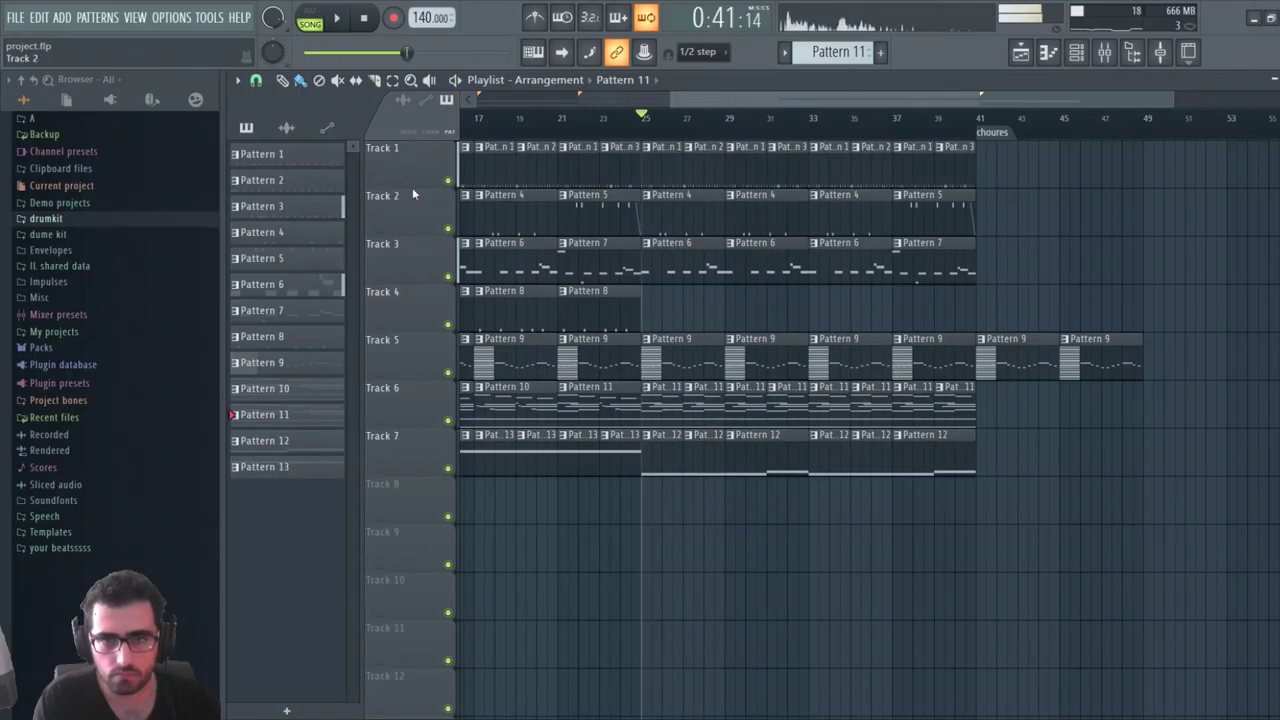
Find the pooria lp kick sample in the kick folder of the pooria lpdrum collection2017 version pack and add it as a channel
click(62, 222)
scroll(107, 340, down, 10)
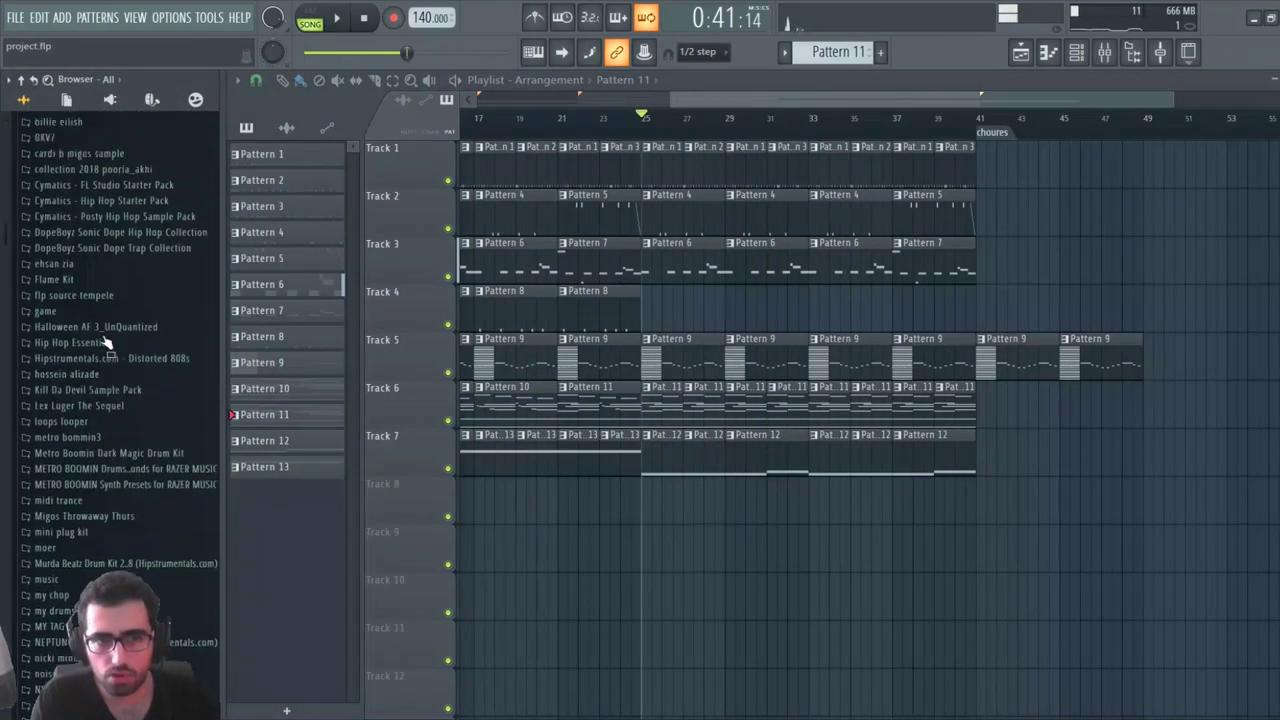
scroll(107, 342, down, 10)
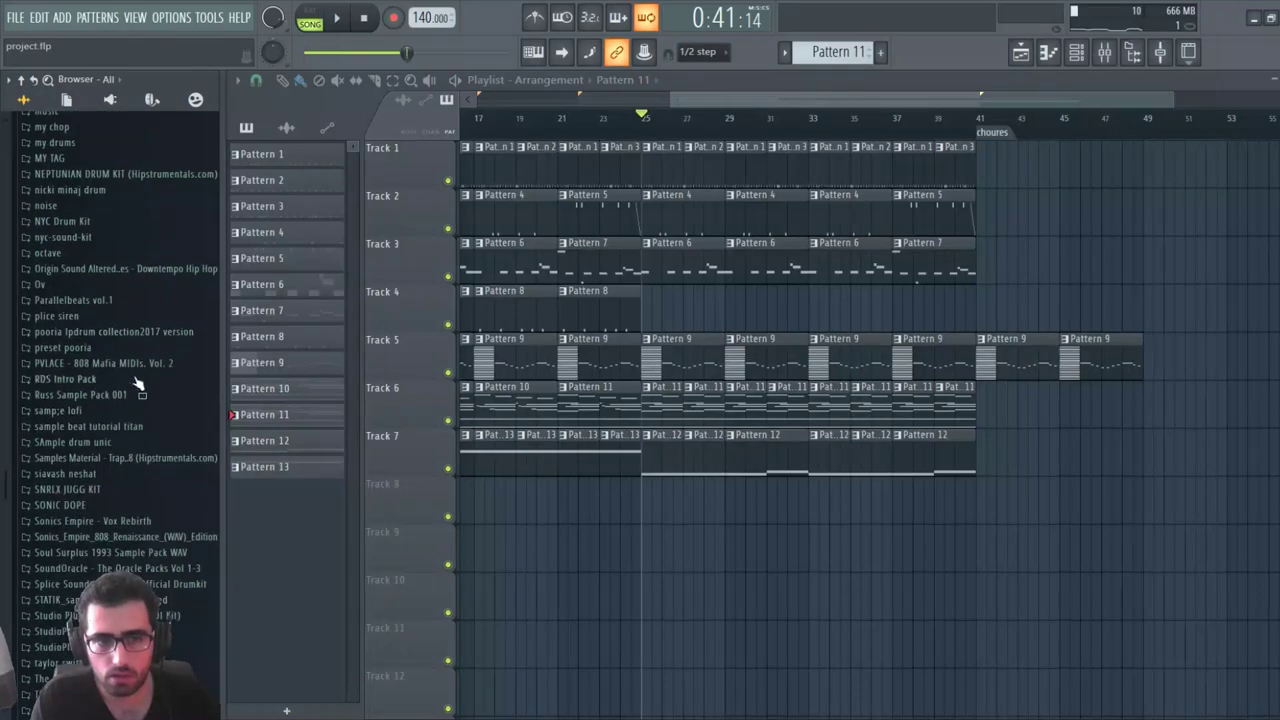
click(100, 331)
click(47, 379)
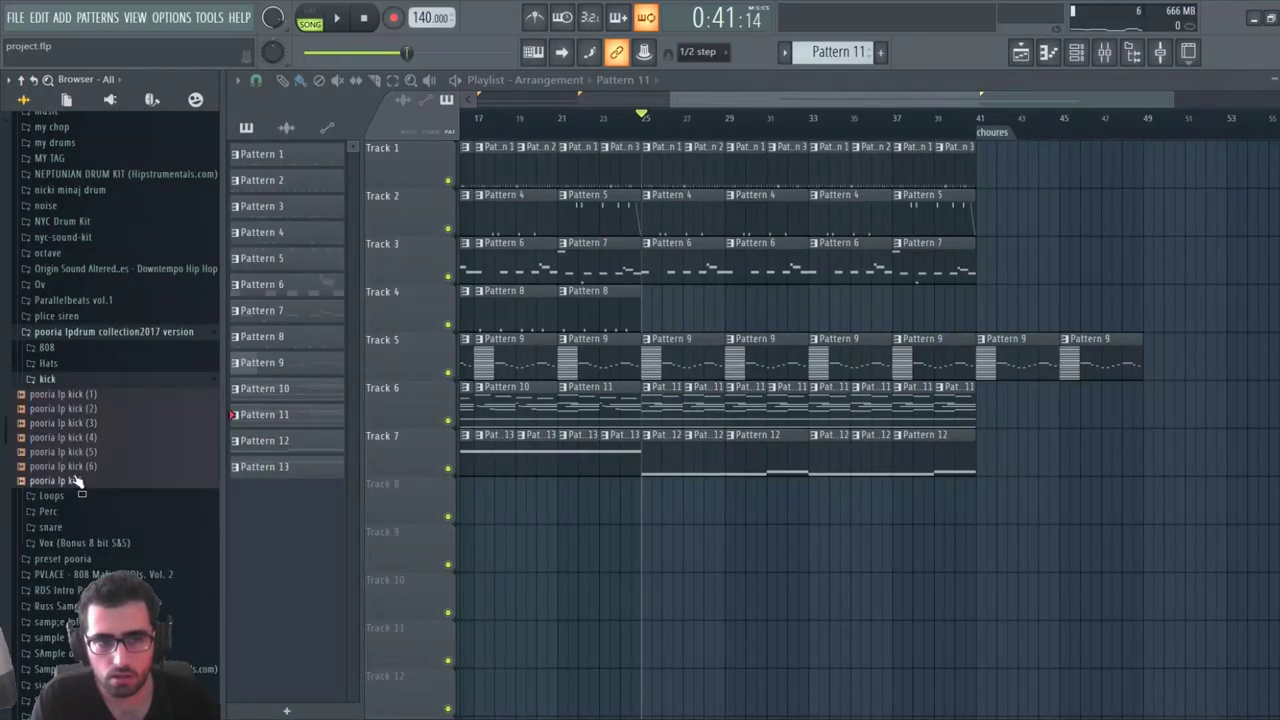
key(Escape)
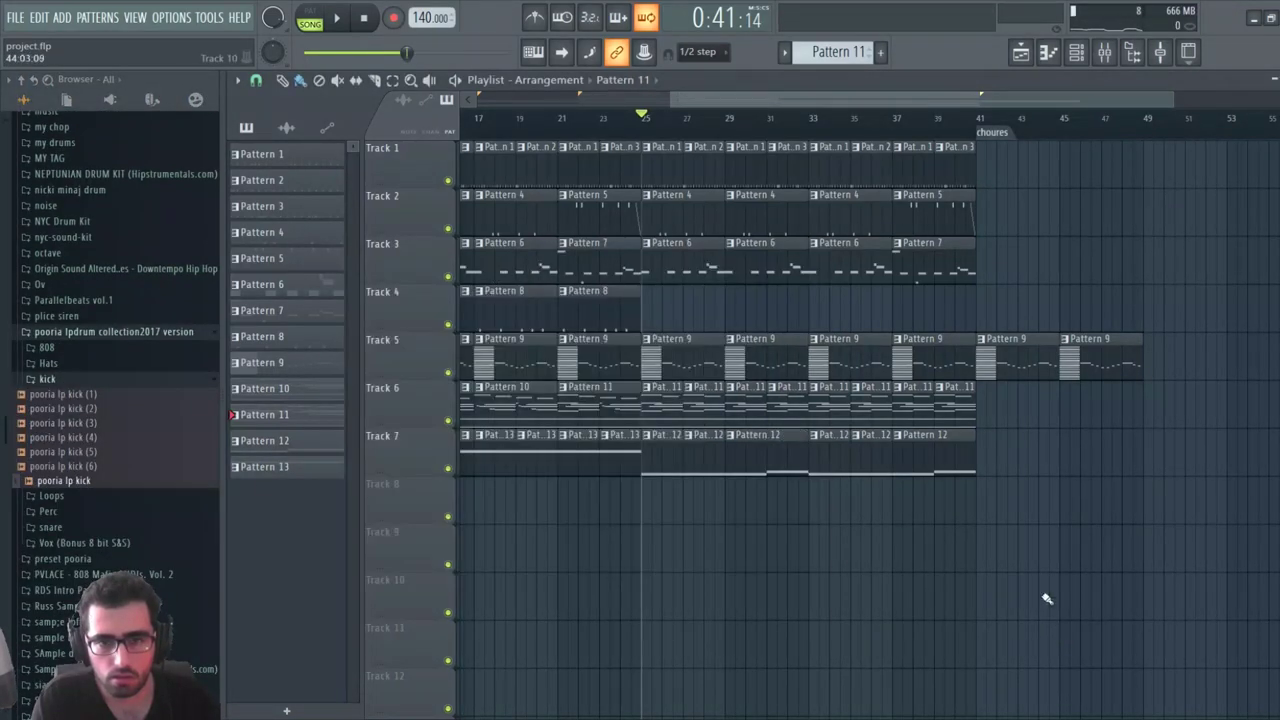
Place a four-bar clip of the new, empty Pattern 14 at bar 25 on Track 8
key(space)
scroll(848, 52, down, 3)
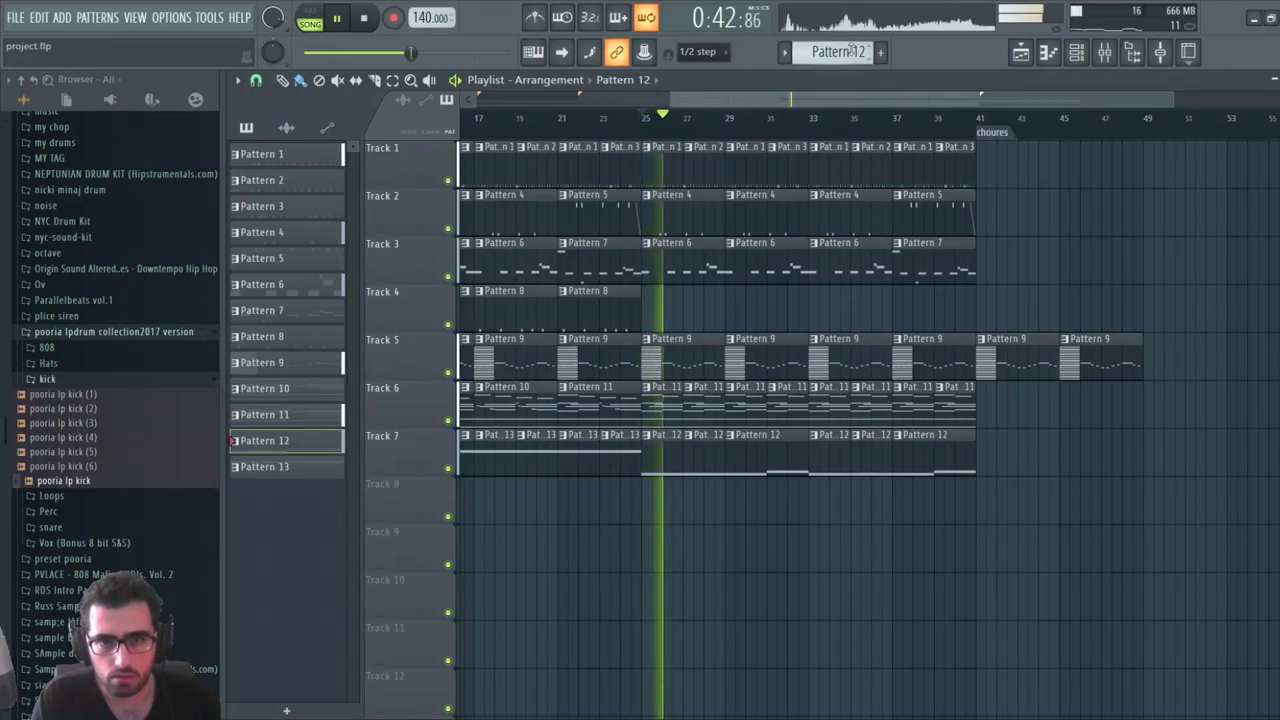
click(640, 500)
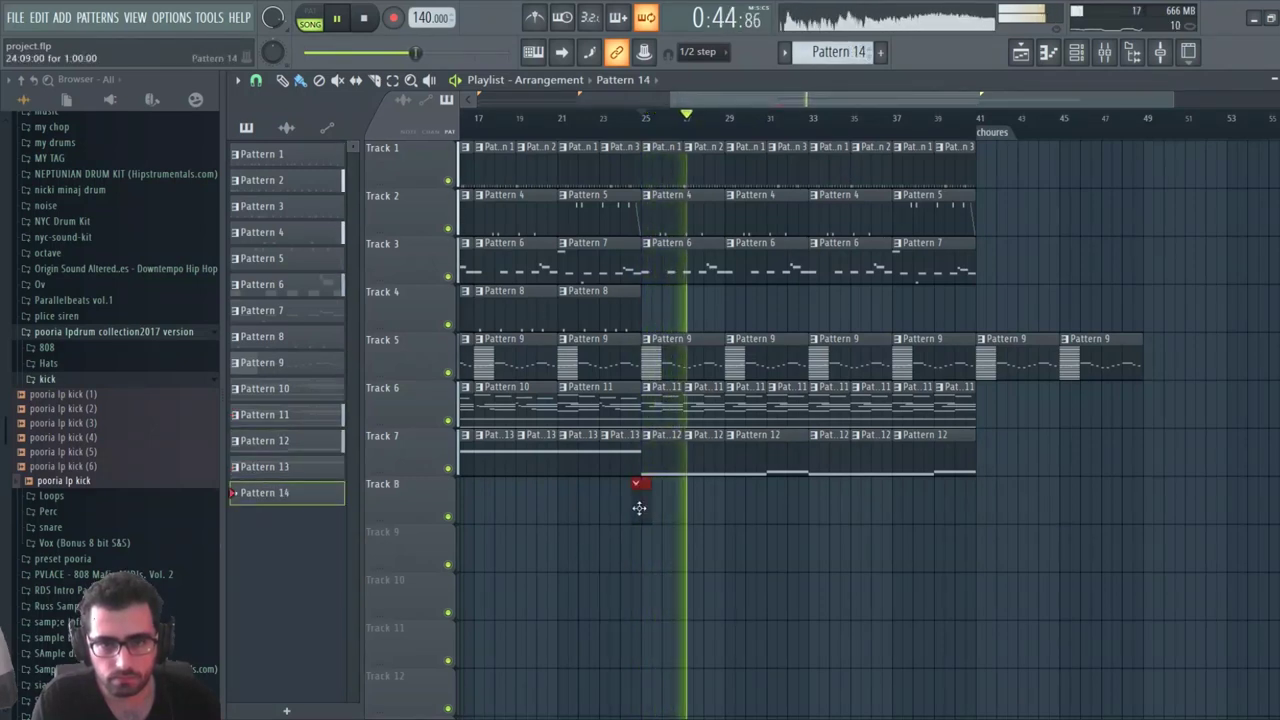
drag(679, 511, 722, 511)
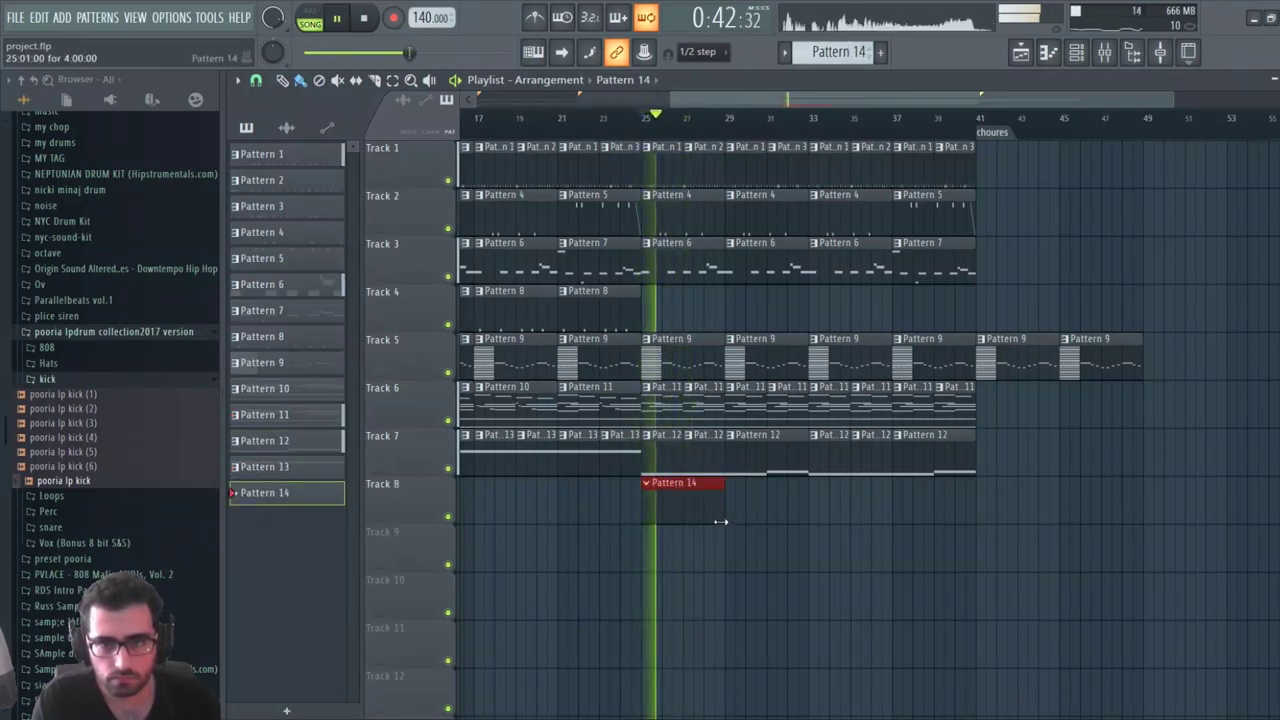
Solo Track 3 briefly, leave it muted, and delete the Pattern 14 clip from Track 8
click(449, 277)
right_click(449, 277)
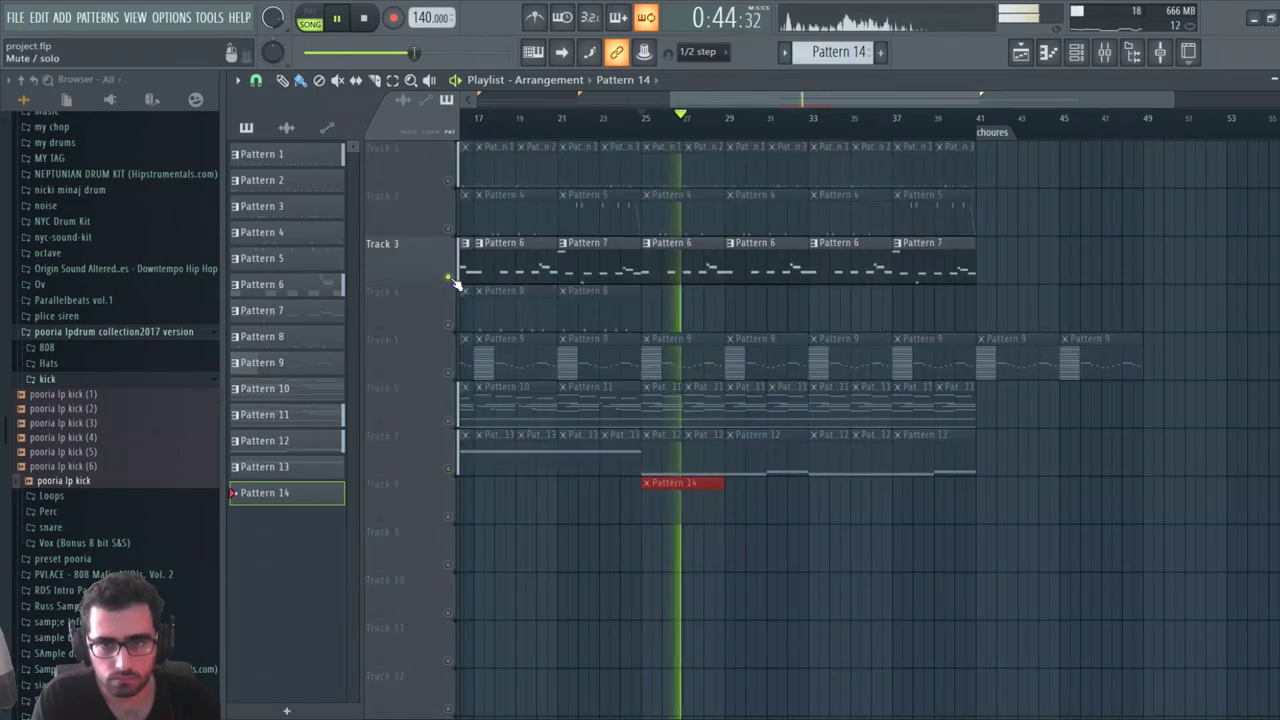
right_click(449, 277)
click(449, 277)
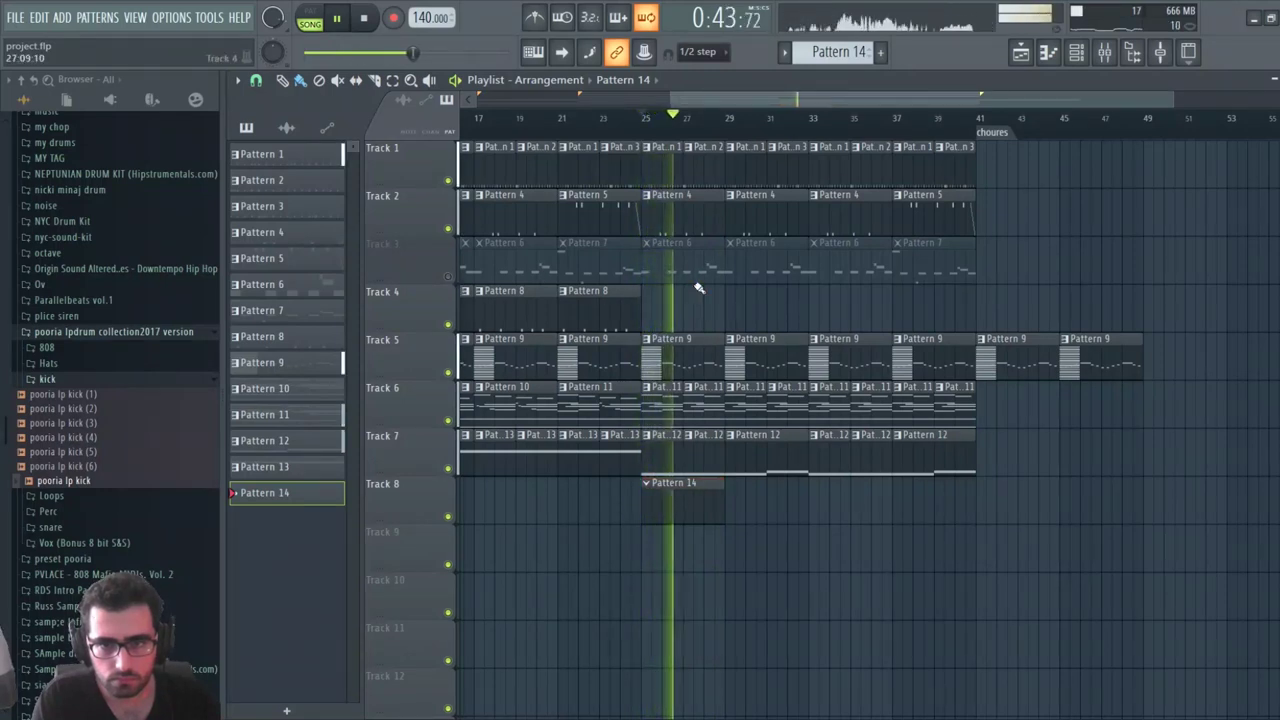
right_click(680, 511)
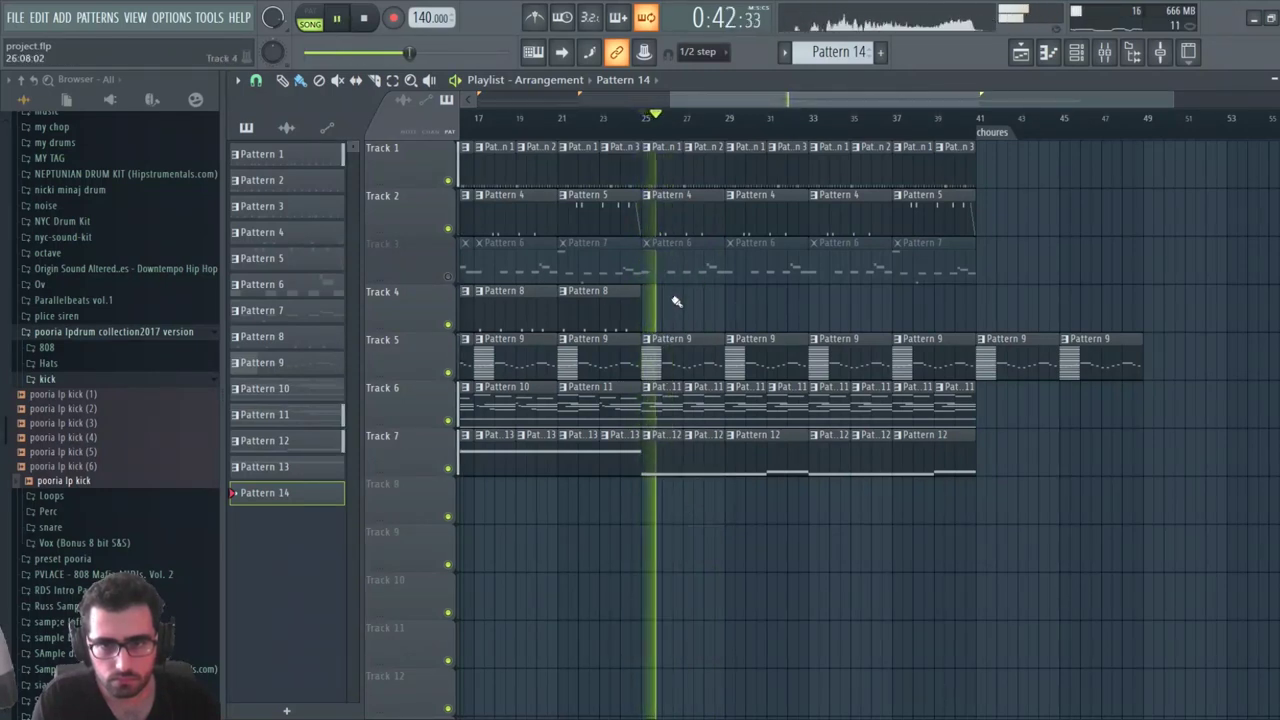
key(space)
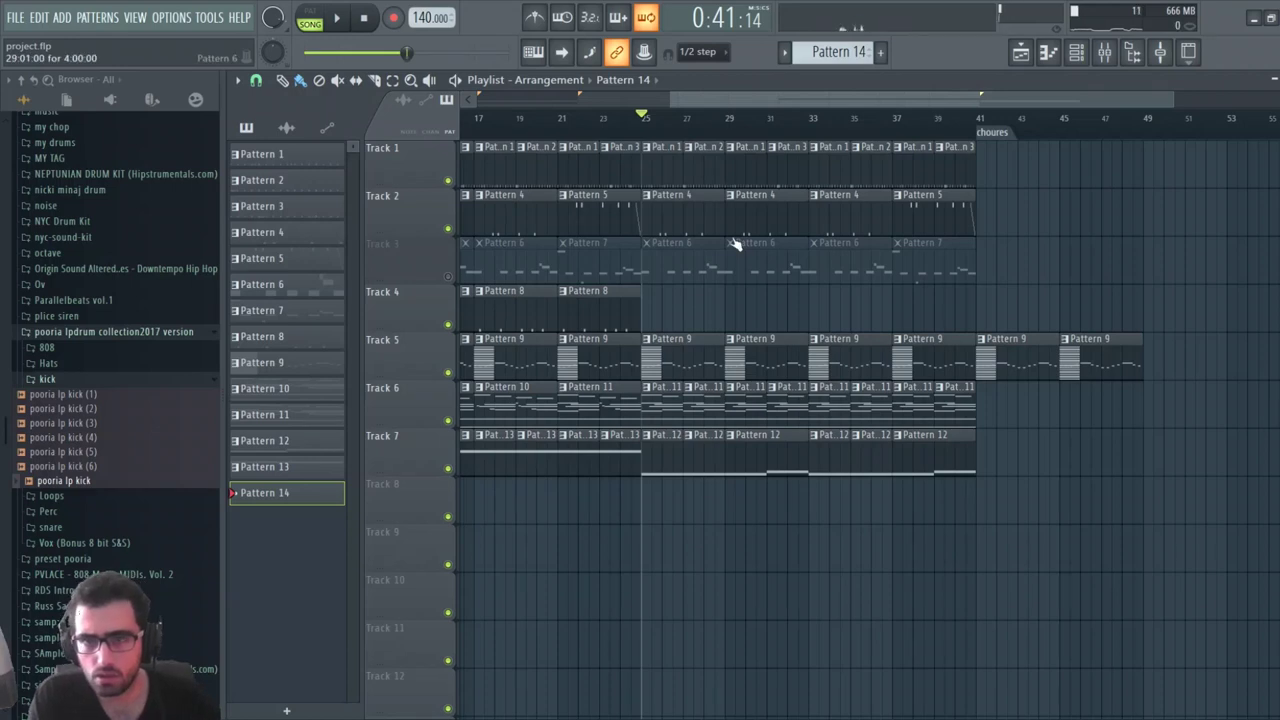
Check Pattern 1's drum steps in the channel rack and delete the Track 1 clips from bar 25 to bar 41
click(671, 158)
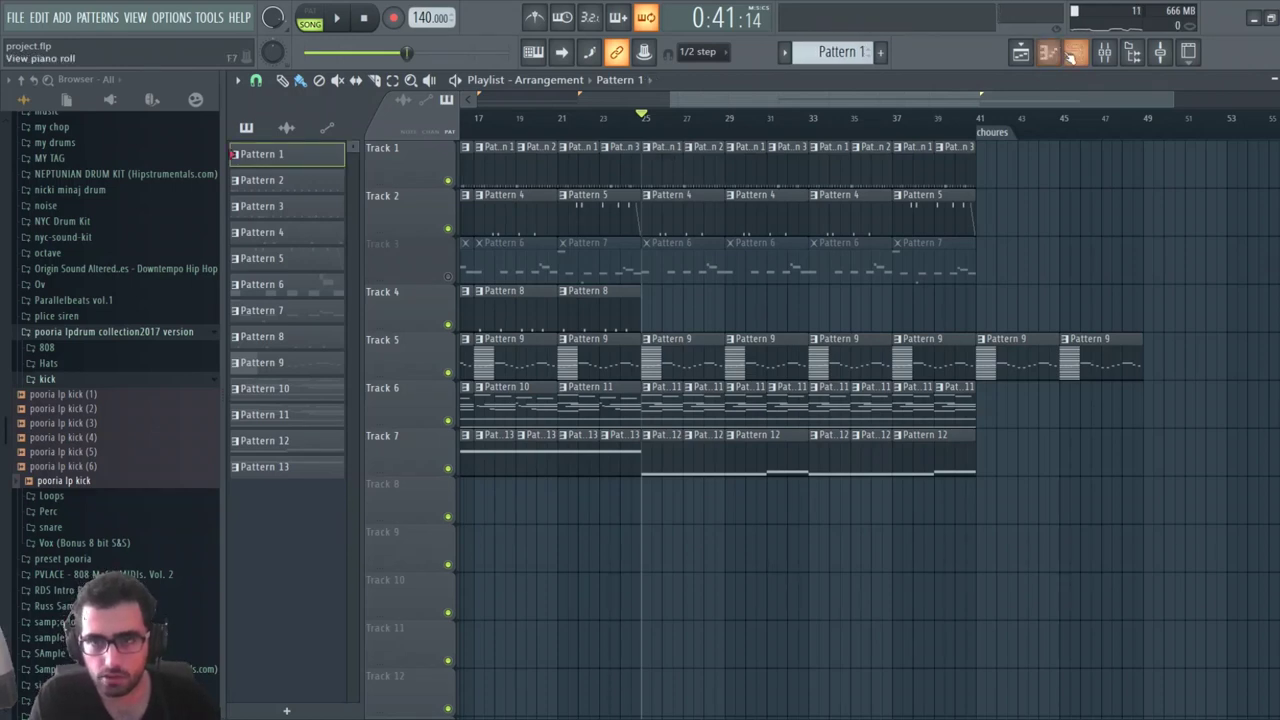
click(1070, 56)
key(space)
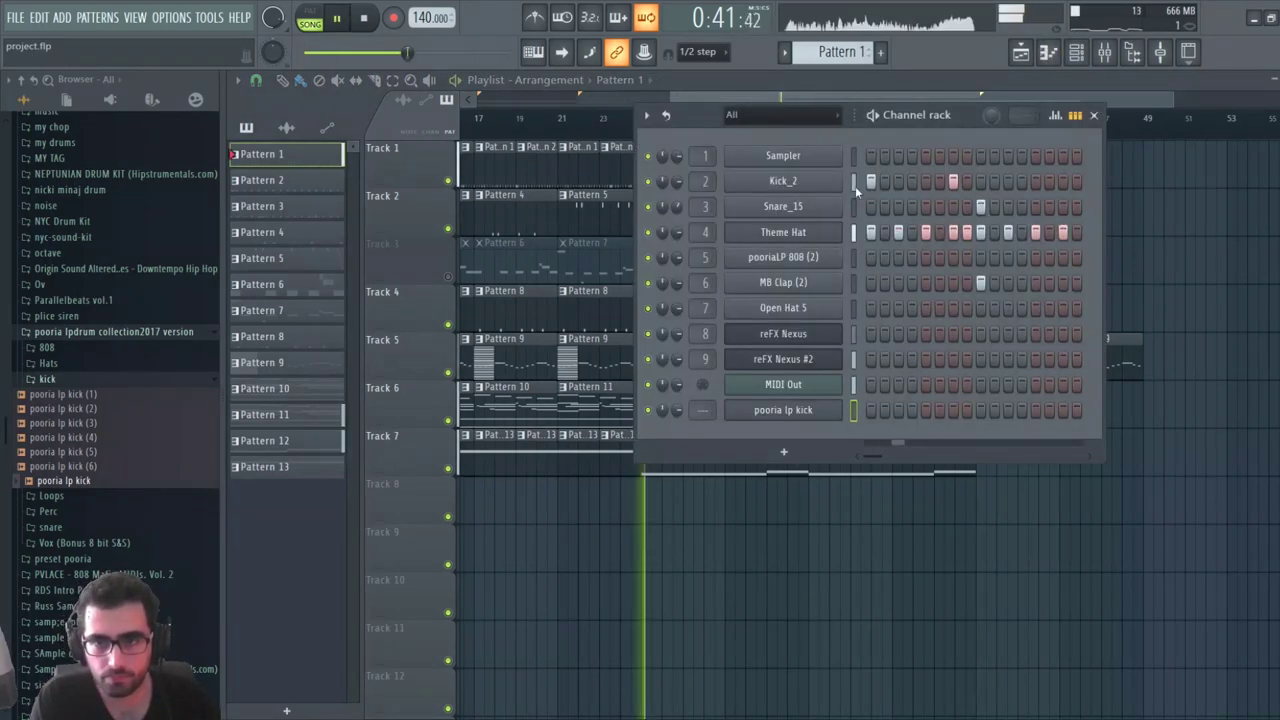
click(1094, 115)
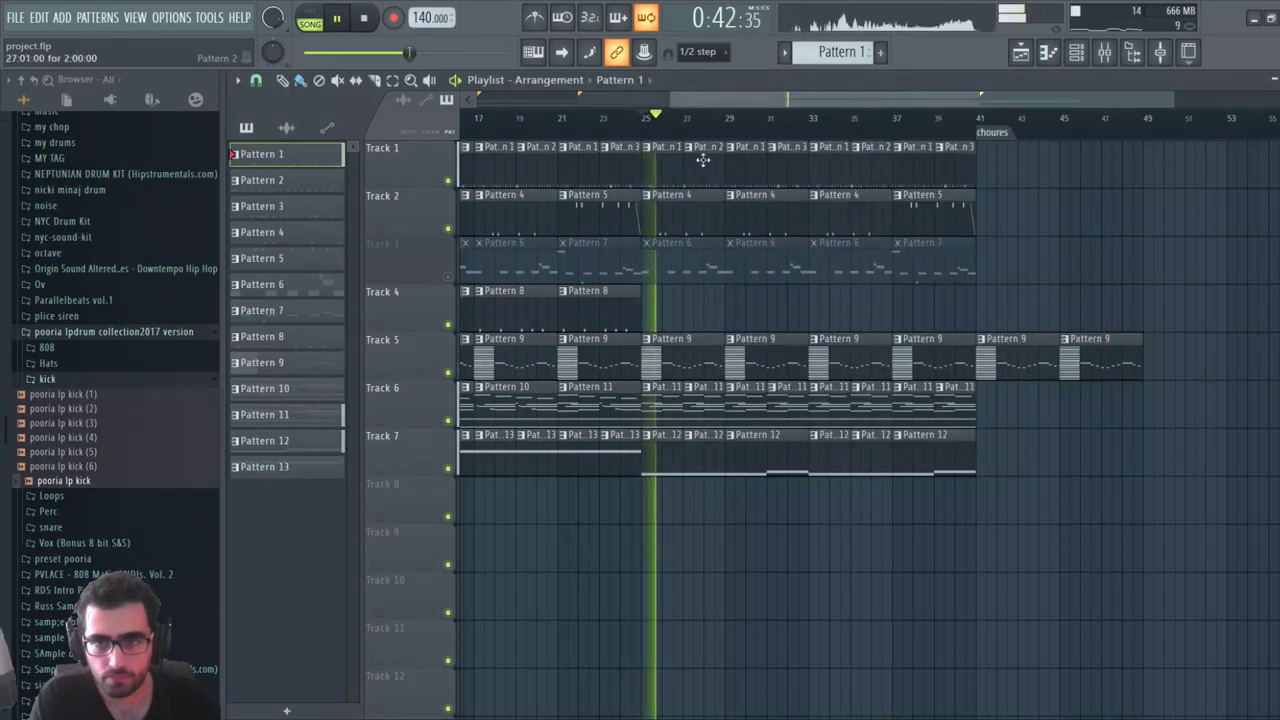
key(space)
drag(684, 170, 1093, 160)
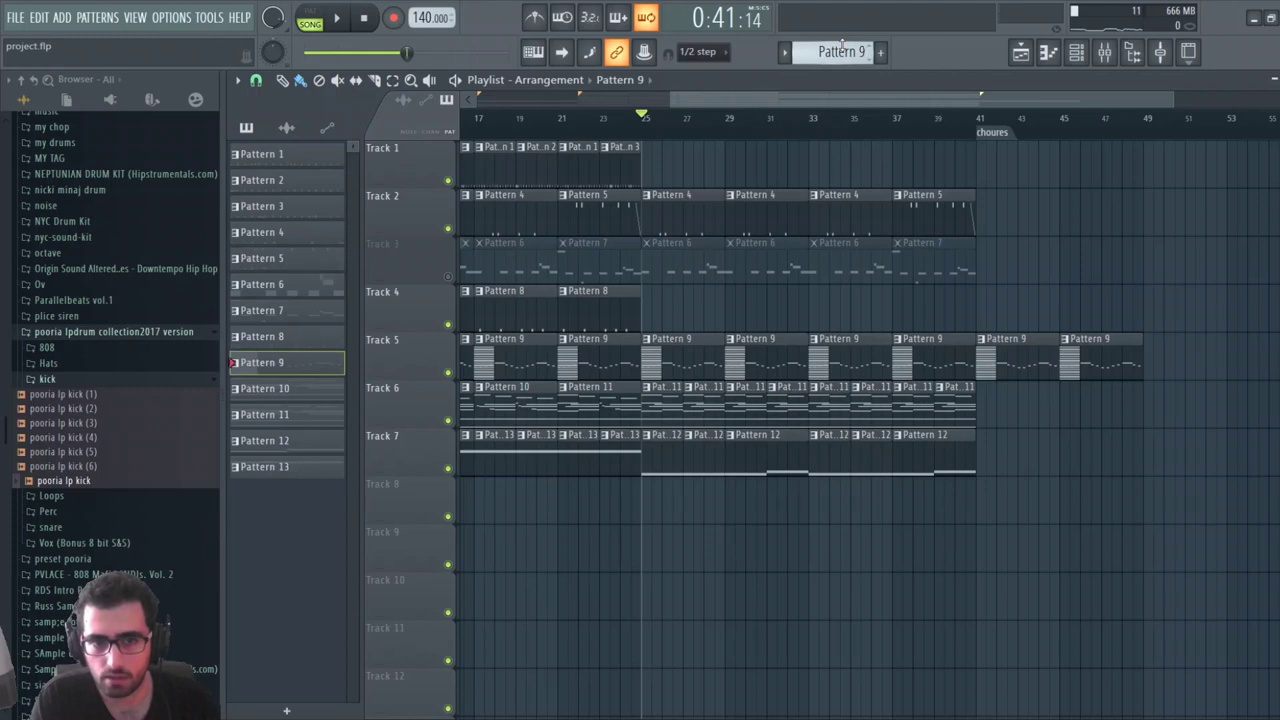
Create an empty Pattern 15 and place it as a four-bar clip at bar 25 on Track 8
scroll(842, 45, up, 2)
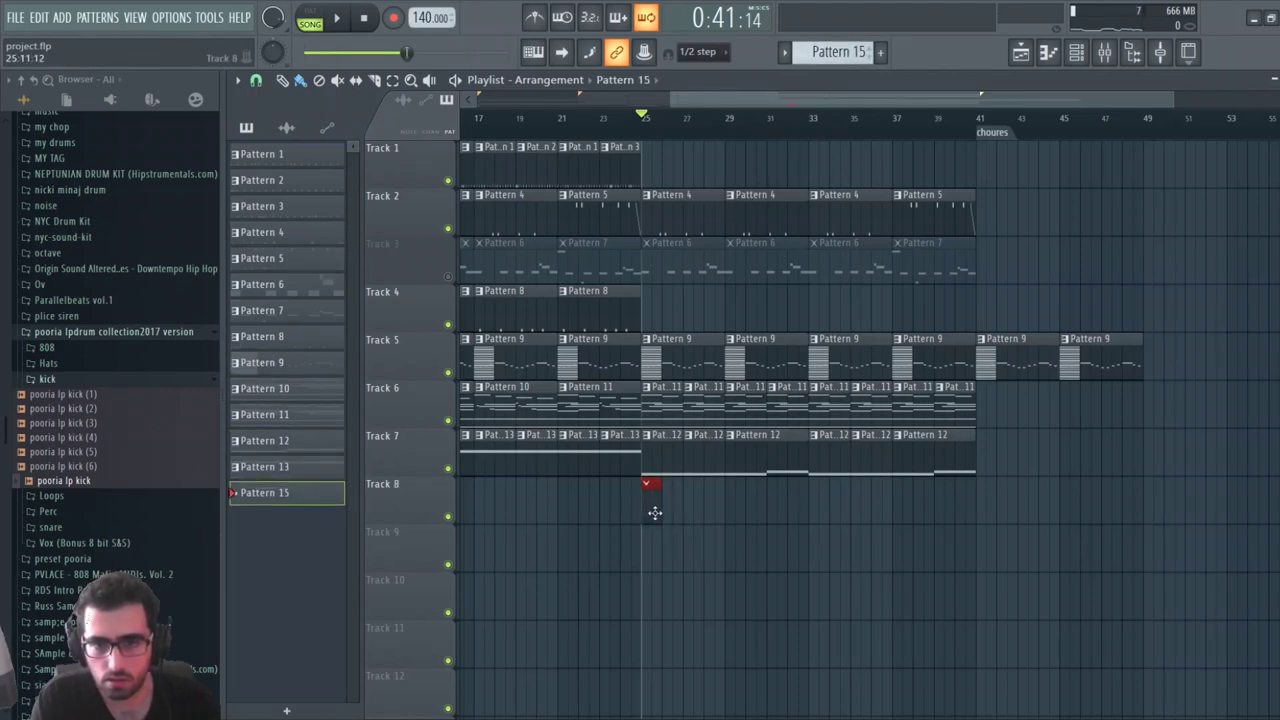
key(space)
drag(651, 487, 721, 522)
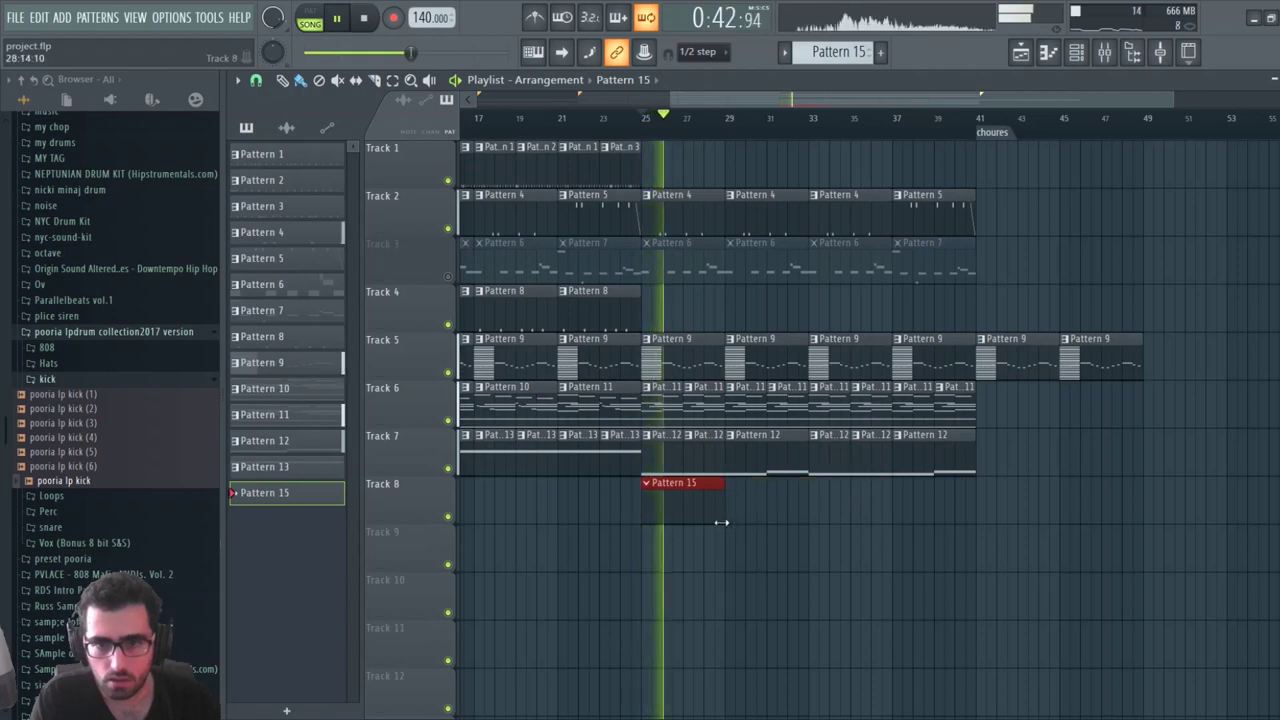
Widen the channel rack and add MB Clap (2) hits on steps 9 and 25 of Pattern 15
click(1076, 52)
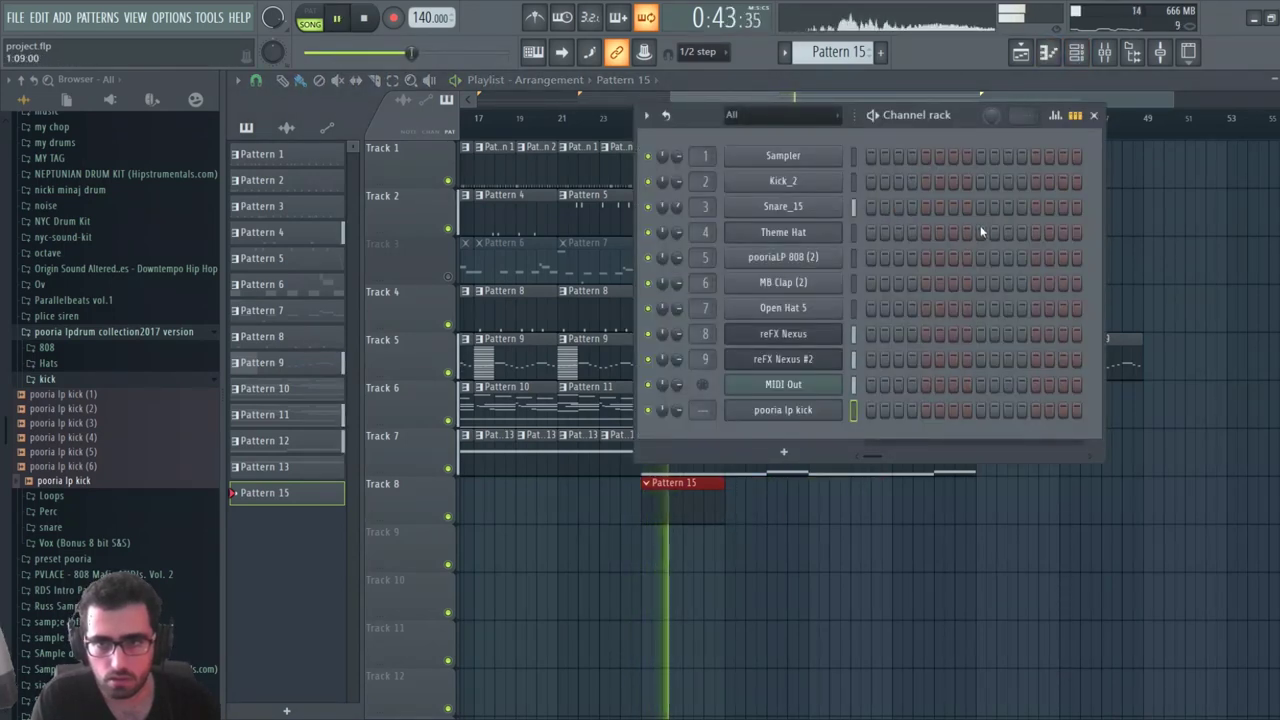
key(space)
click(981, 283)
key(space)
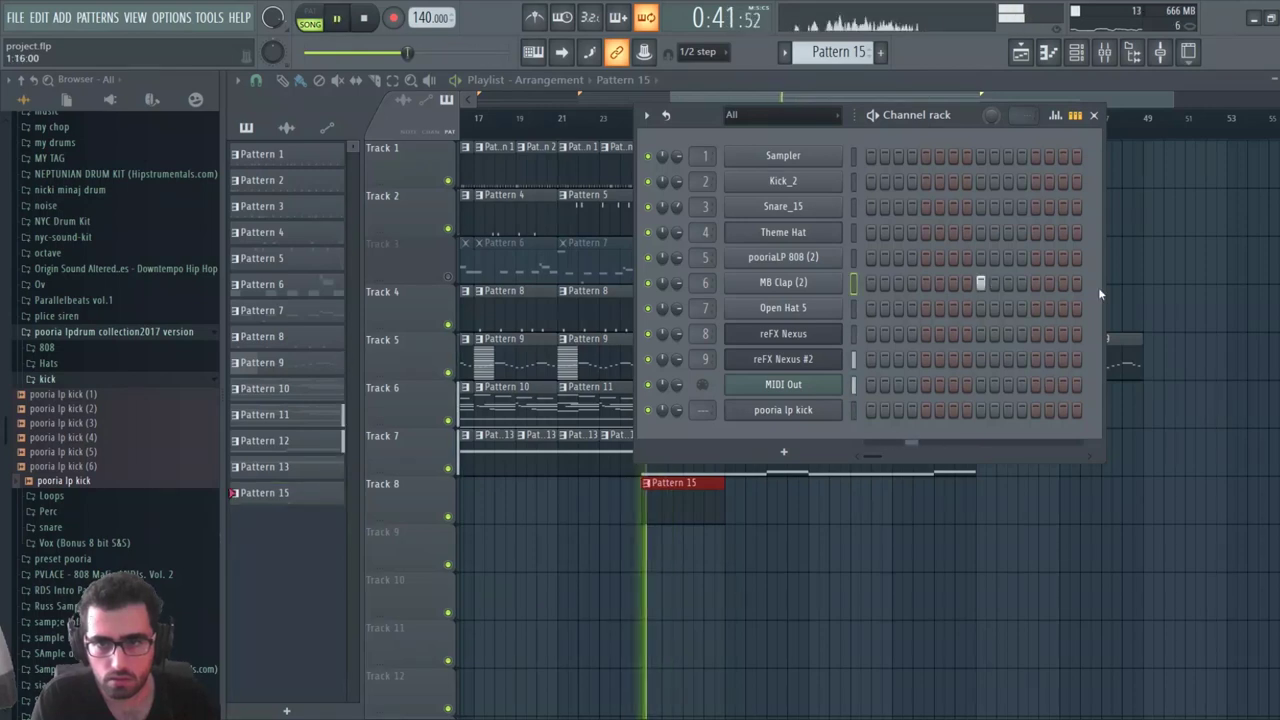
drag(1098, 287, 1279, 290)
click(1198, 284)
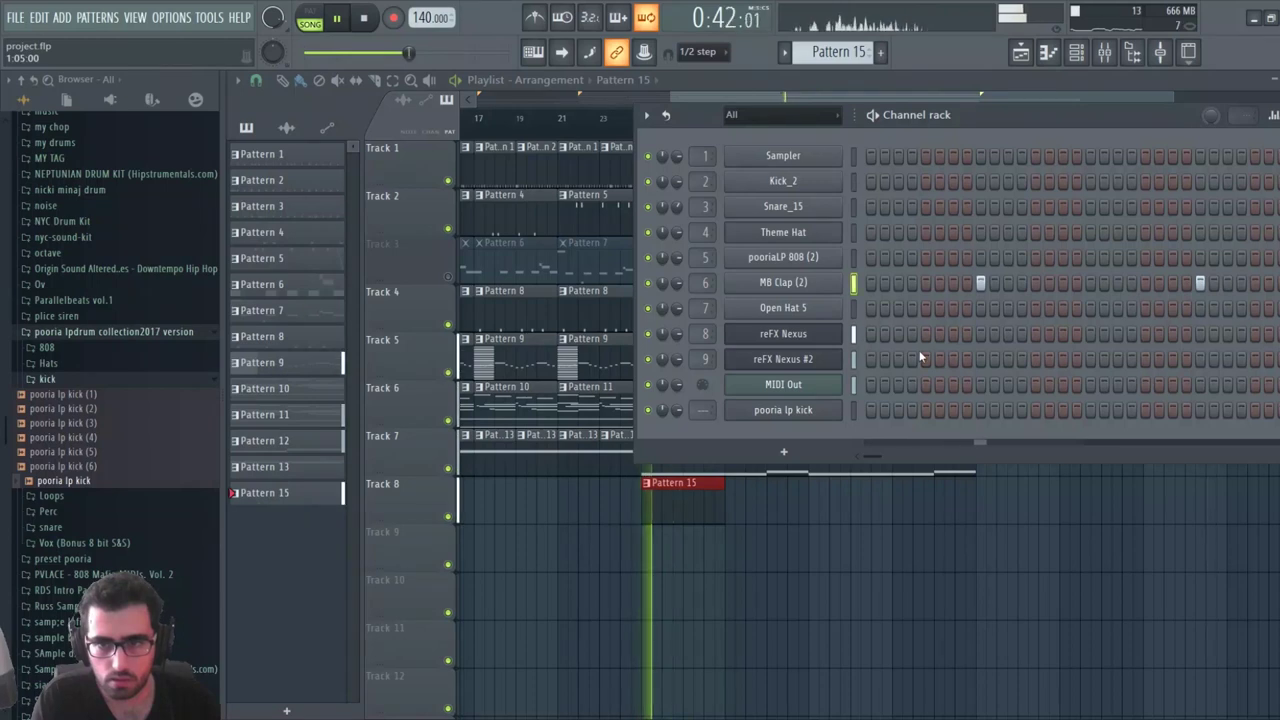
key(space)
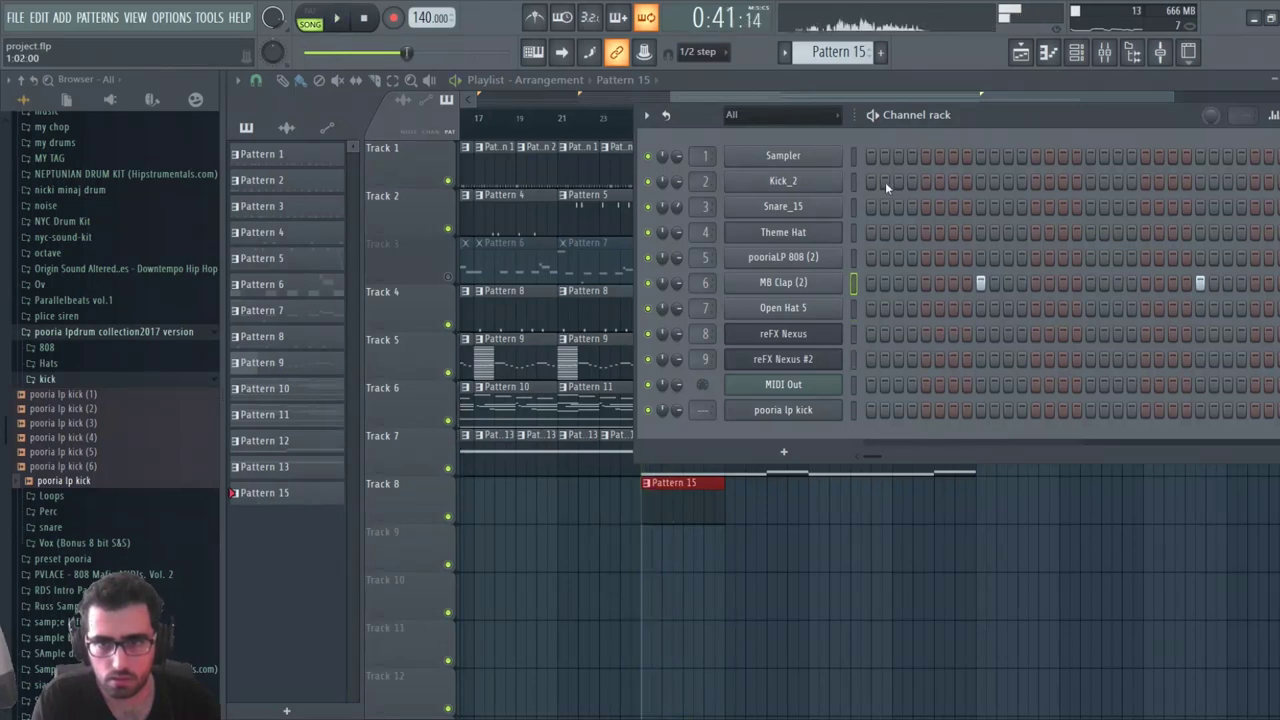
Add Kick_2 hits on steps 1, 3, 13, 17 and 19 of Pattern 15 and close the channel rack
click(871, 181)
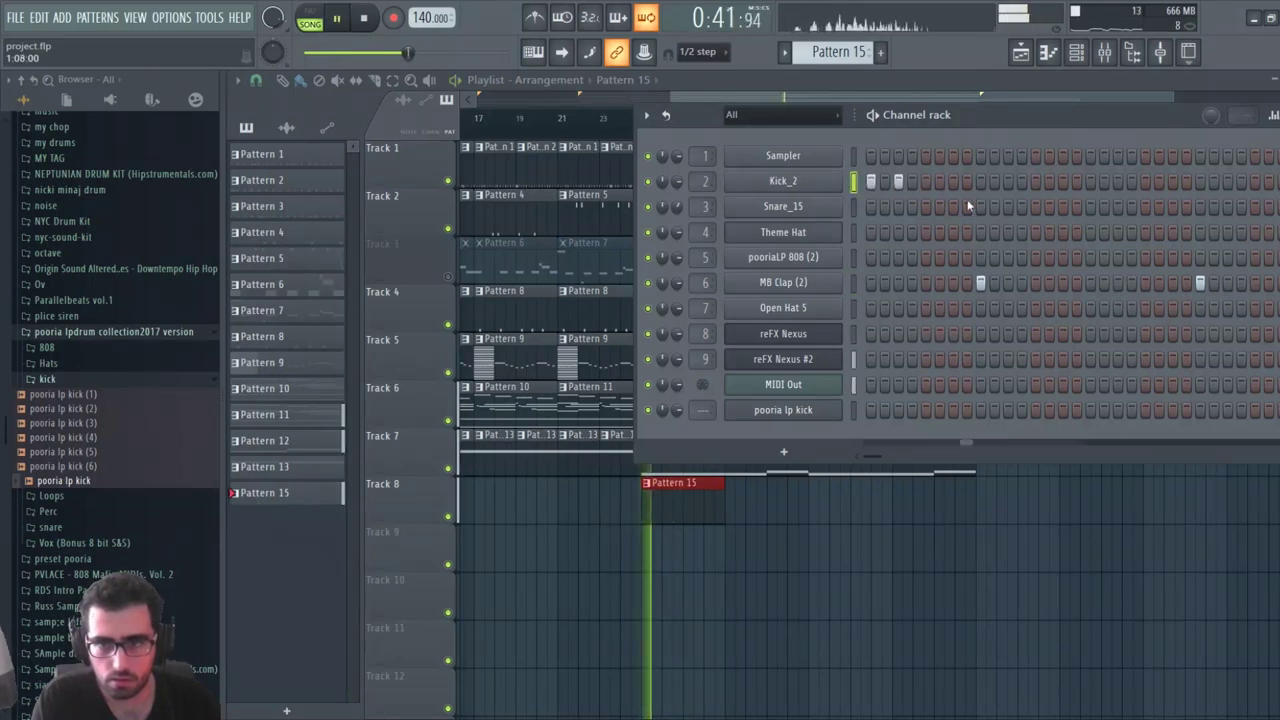
click(1090, 181)
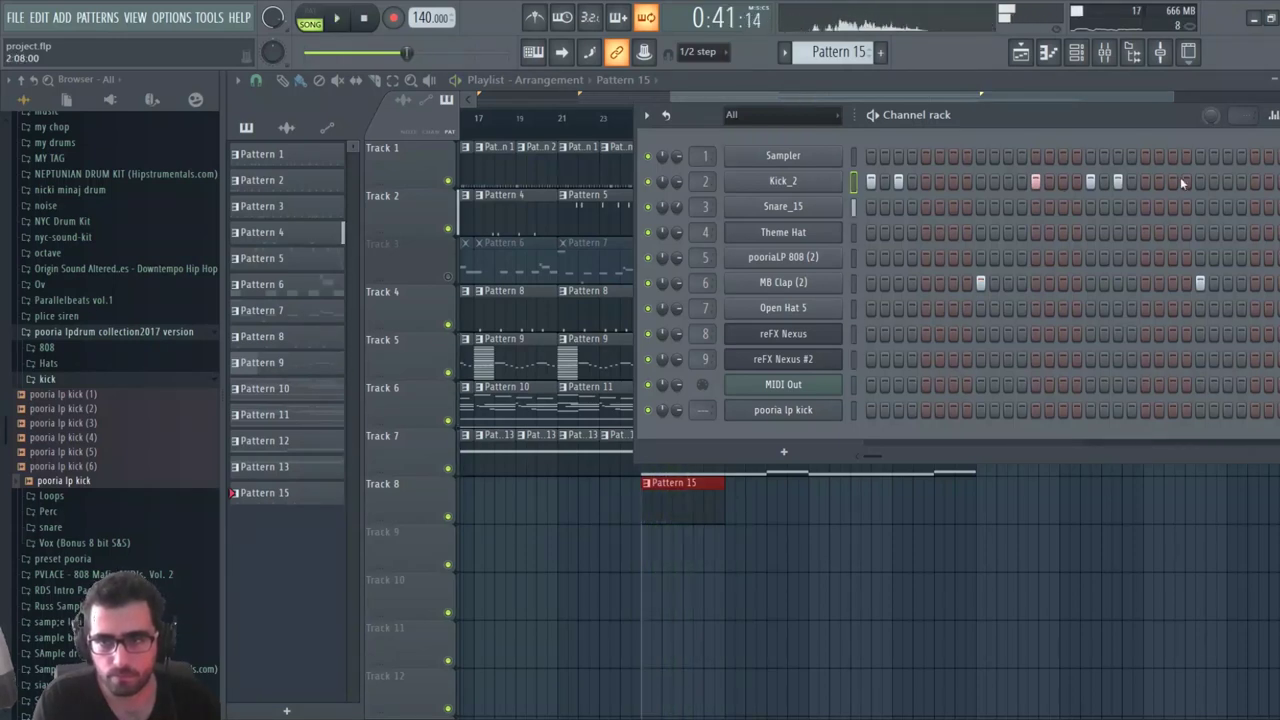
right_click(831, 600)
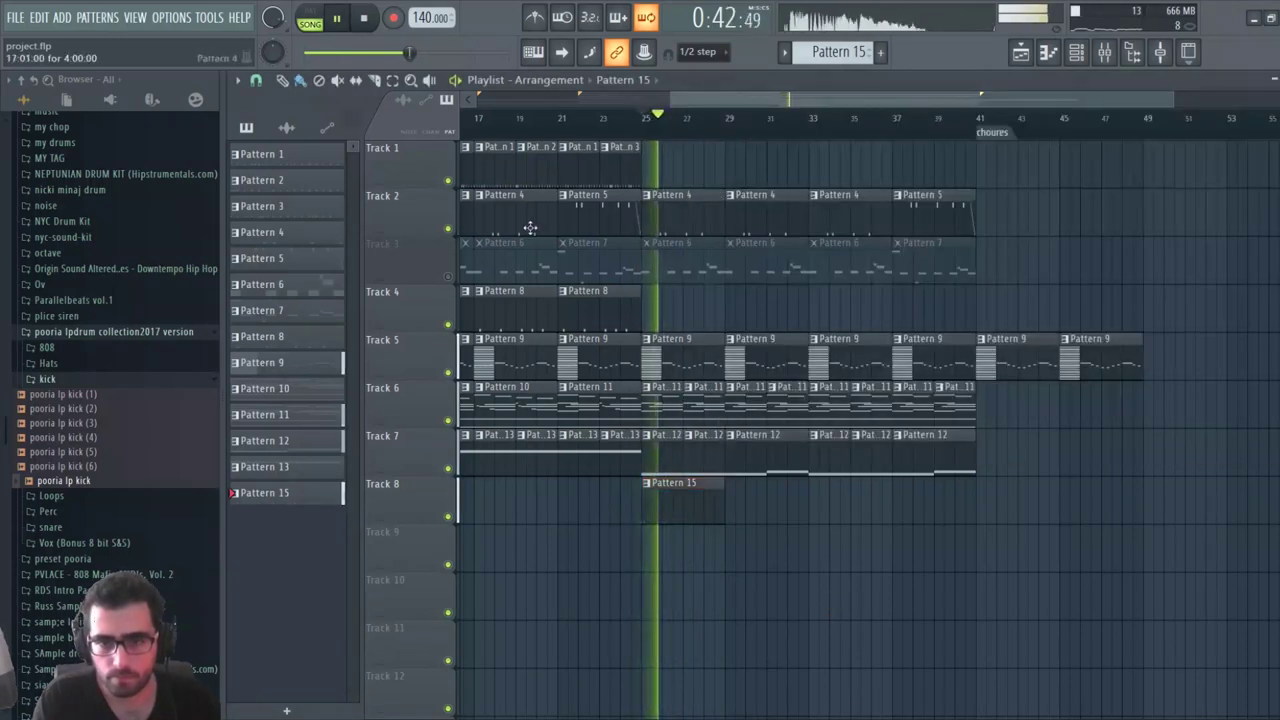
Unmute Track 3 and replay the section from bar 25 with the new drum pattern
click(448, 277)
key(space)
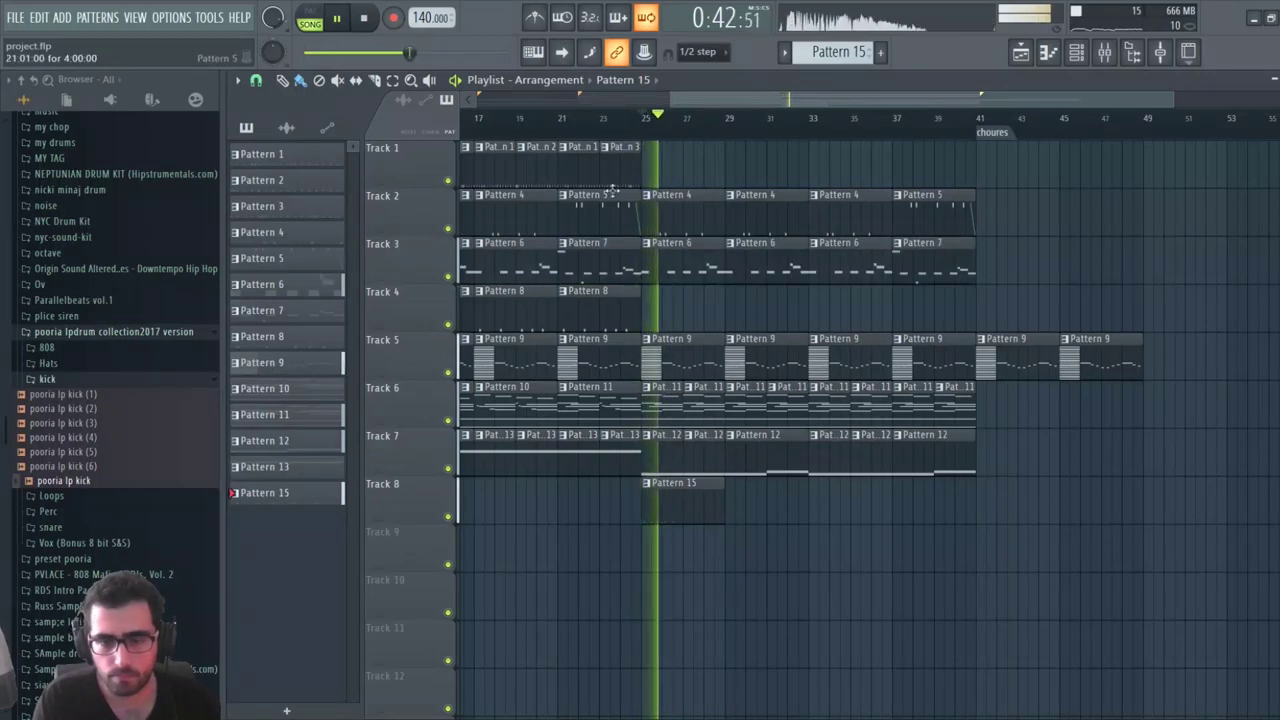
key(space)
key(space)
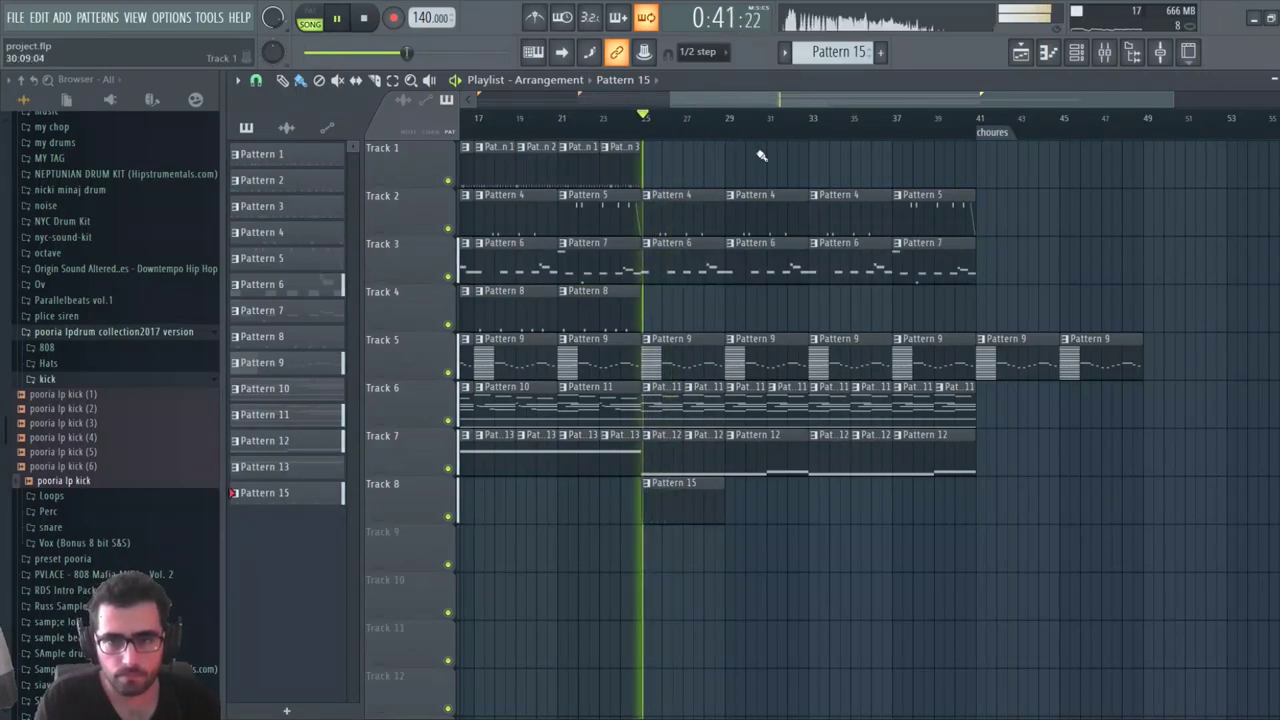
Remove Pattern 15's Kick_2 hit on step 17, add one on step 21, and replay from bar 25
click(1085, 52)
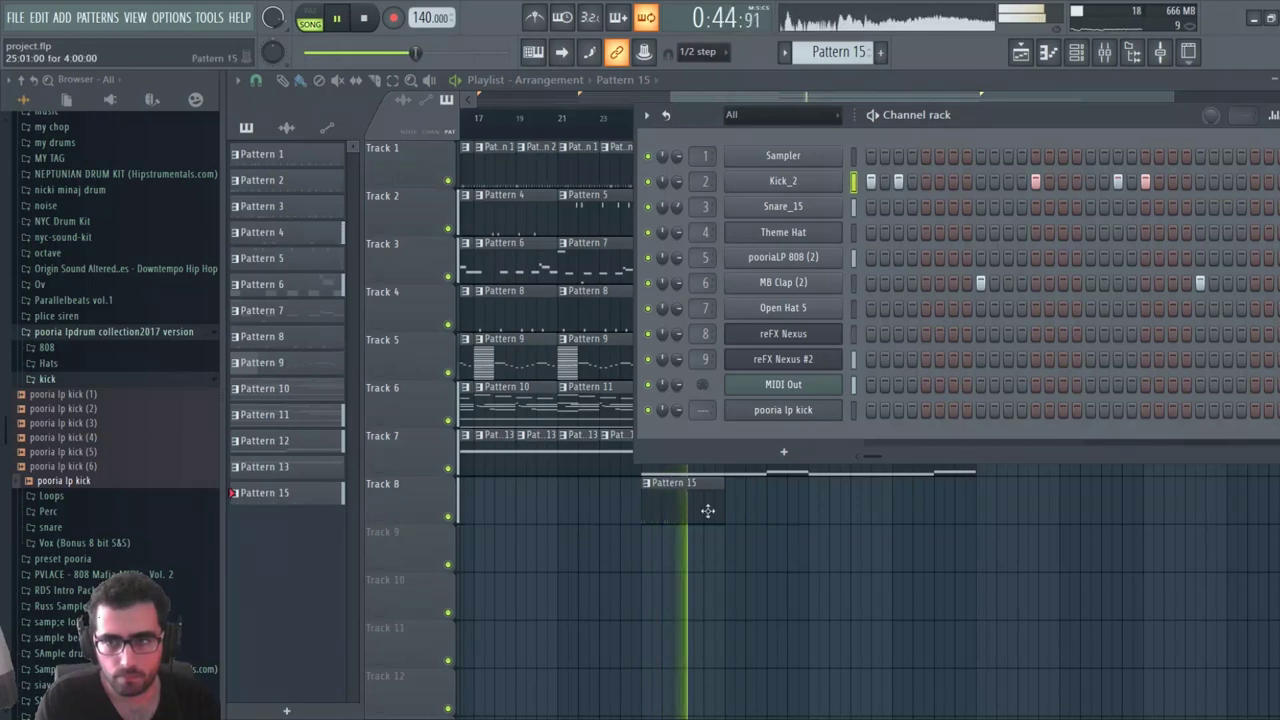
key(space)
key(F6)
key(space)
key(space)
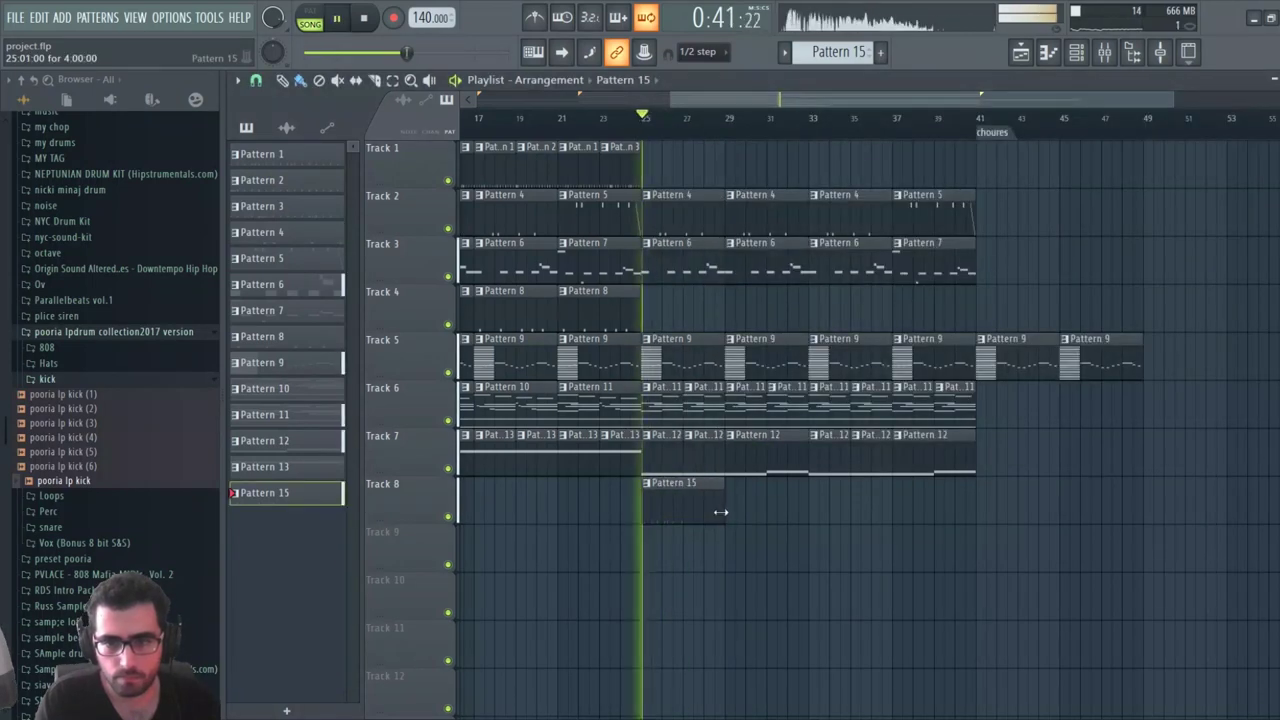
Shorten the Pattern 15 clip on Track 8 to two bars and duplicate it at bar 27
ctrl+click(678, 509)
key(ctrl+b)
key(ctrl+b)
key(ctrl+b)
key(ctrl+b)
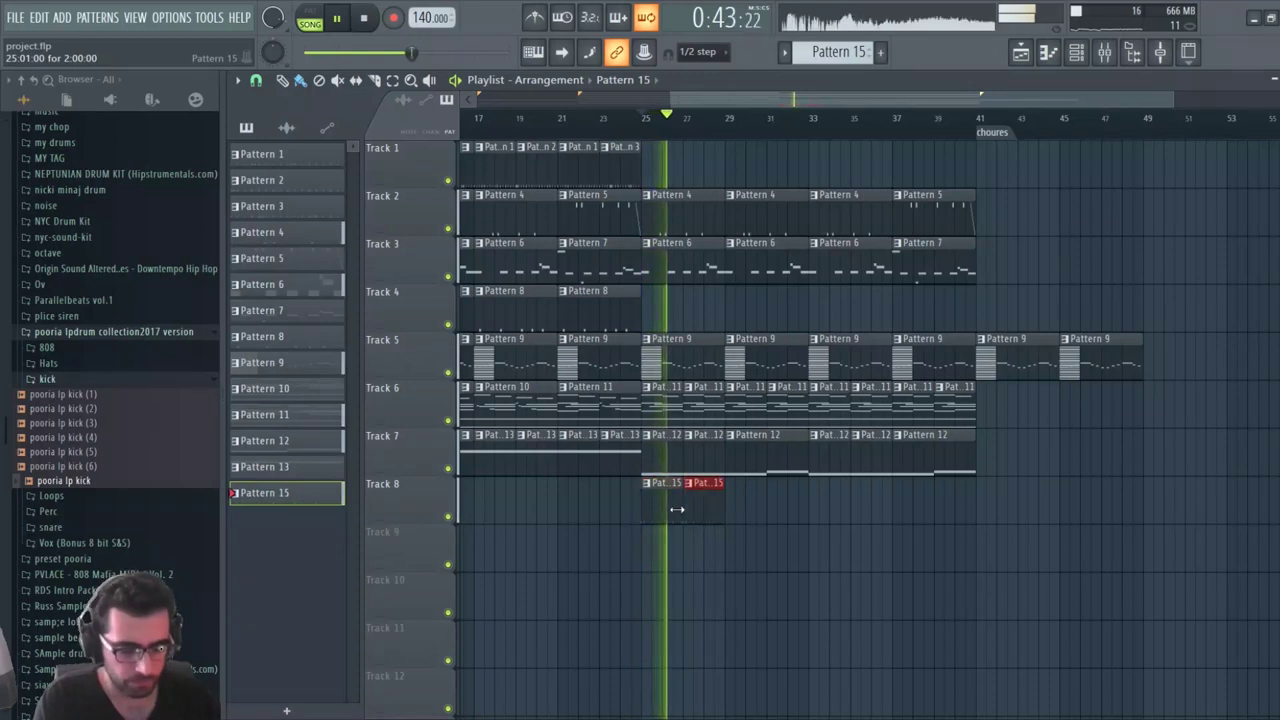
Duplicate the Pattern 15 clips along Track 8 until they reach the chorus marker at bar 41
key(ctrl+b)
key(ctrl+b)
key(ctrl+b)
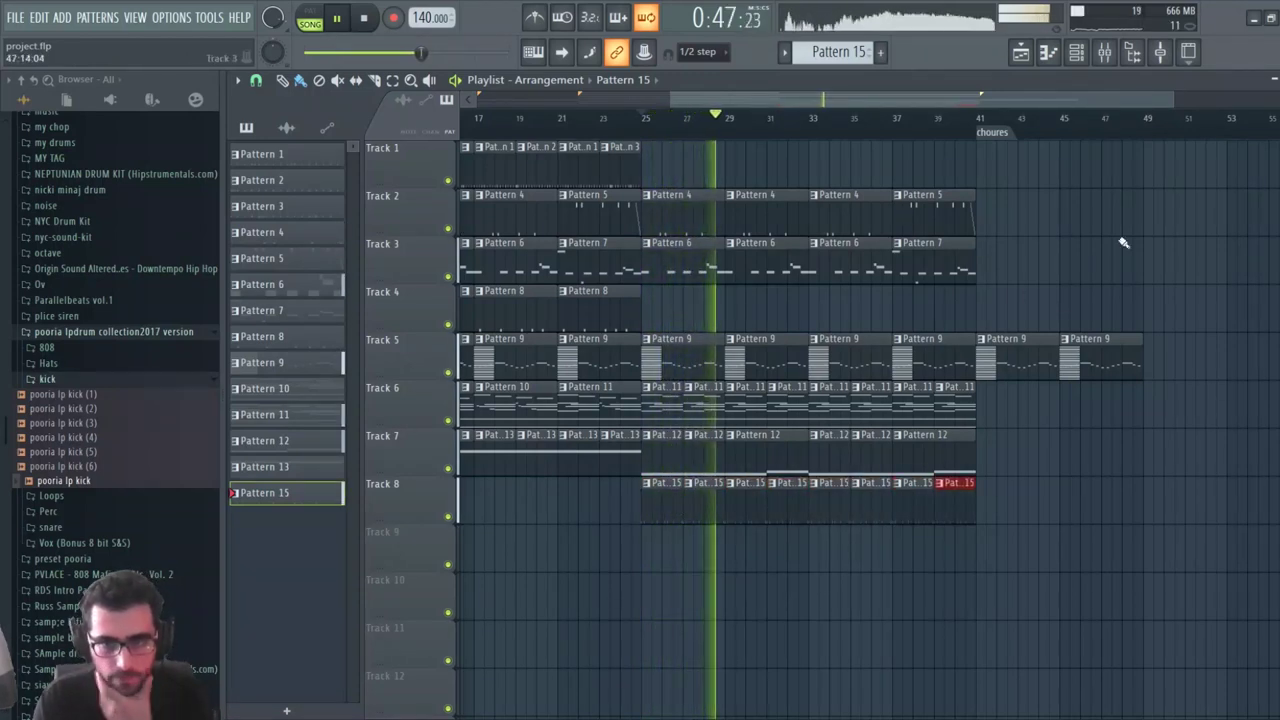
click(1076, 52)
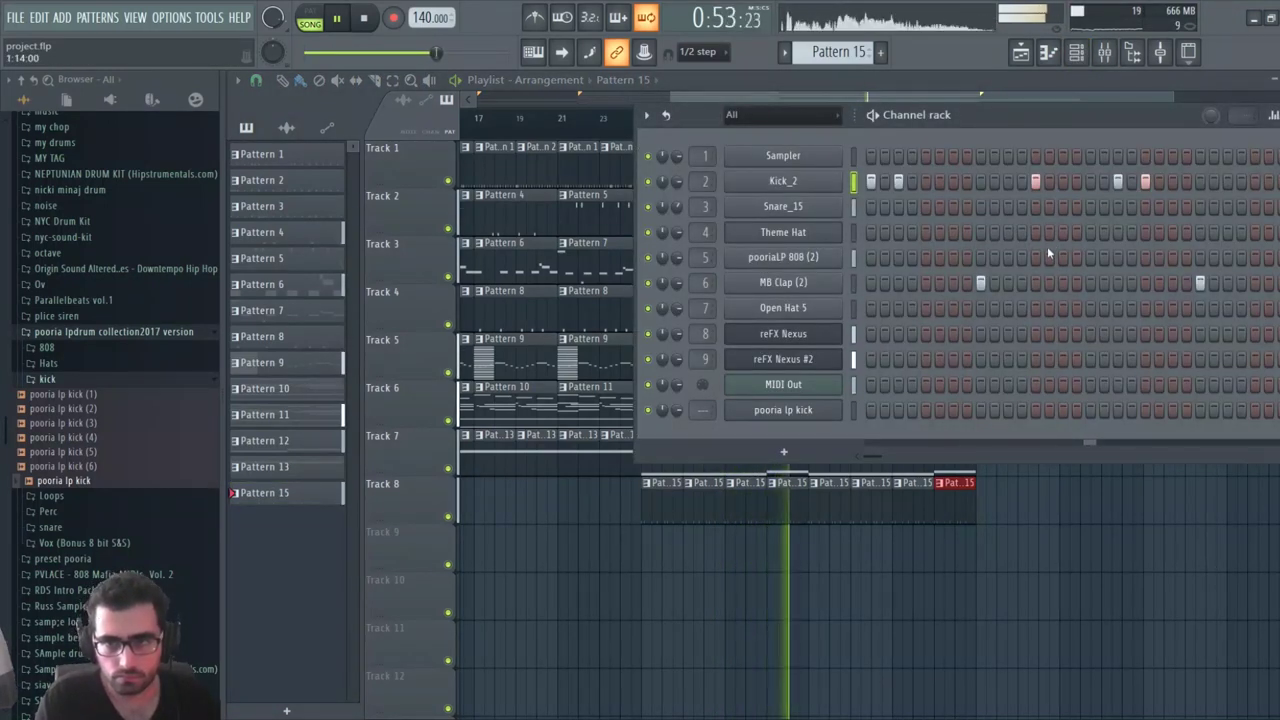
key(F6)
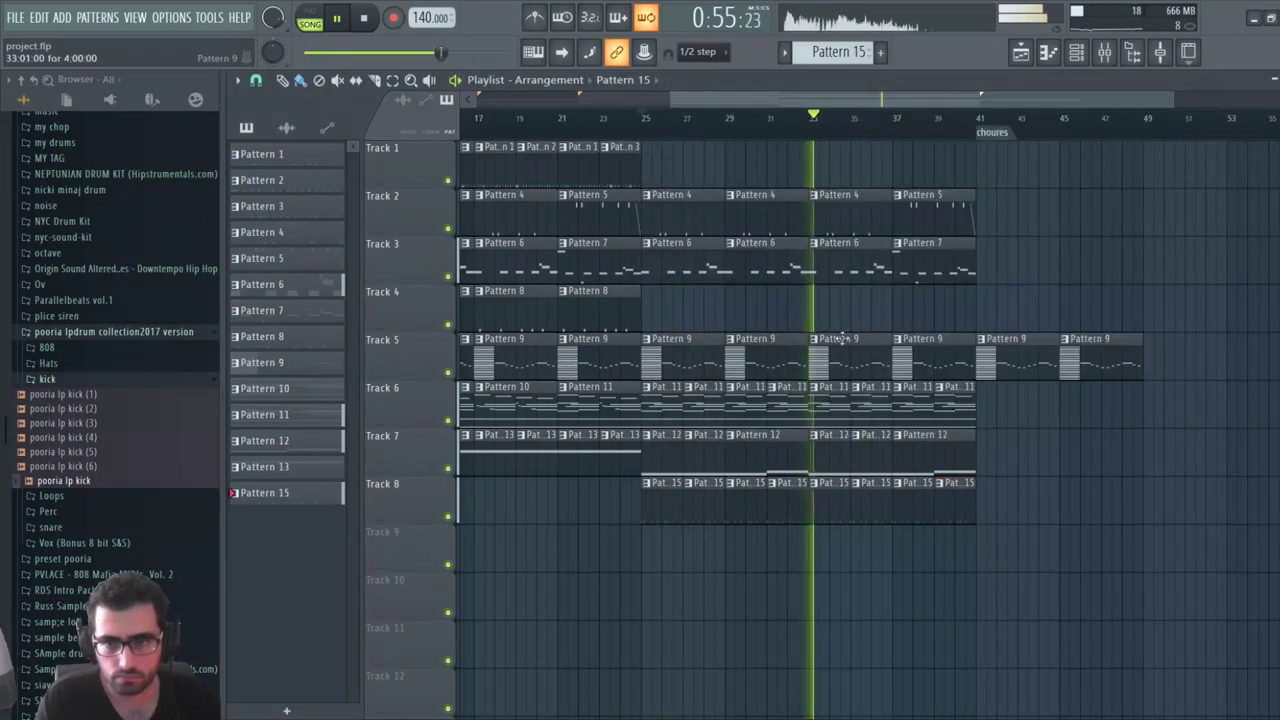
Move the playback position to bar 31 and make the Track 8 clip there a unique pattern
click(774, 119)
scroll(780, 124, up, 3)
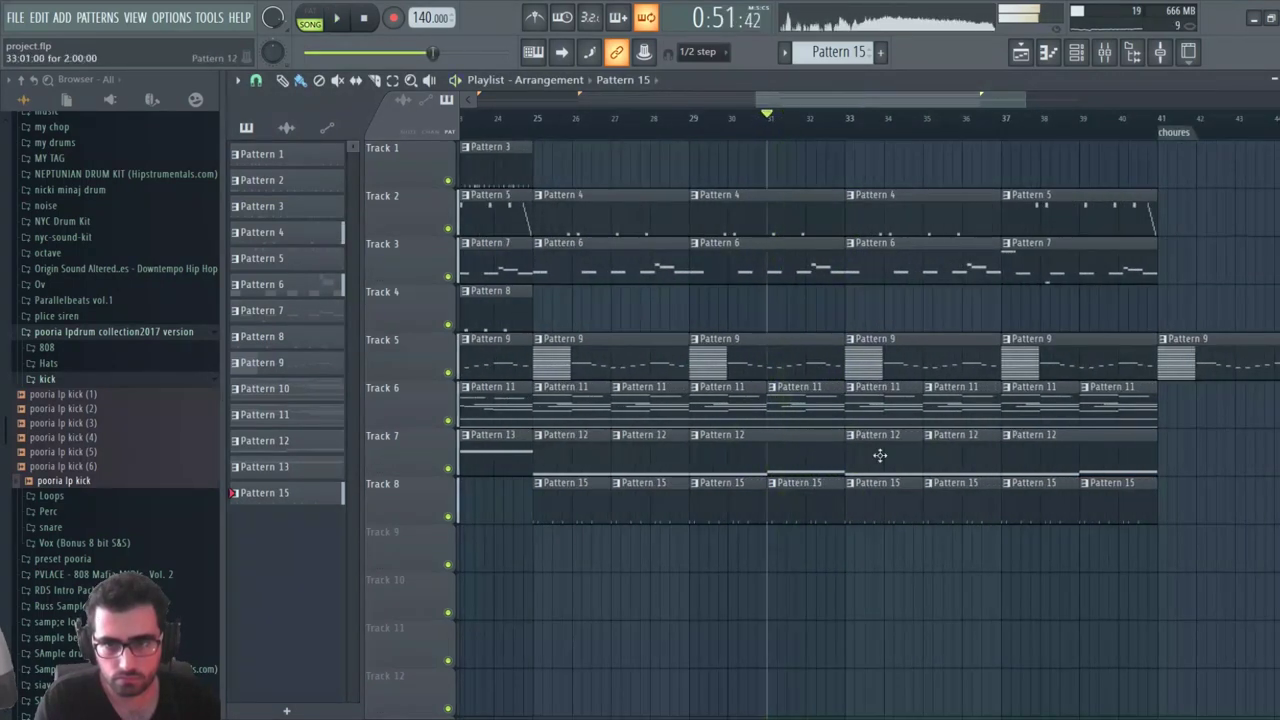
key(space)
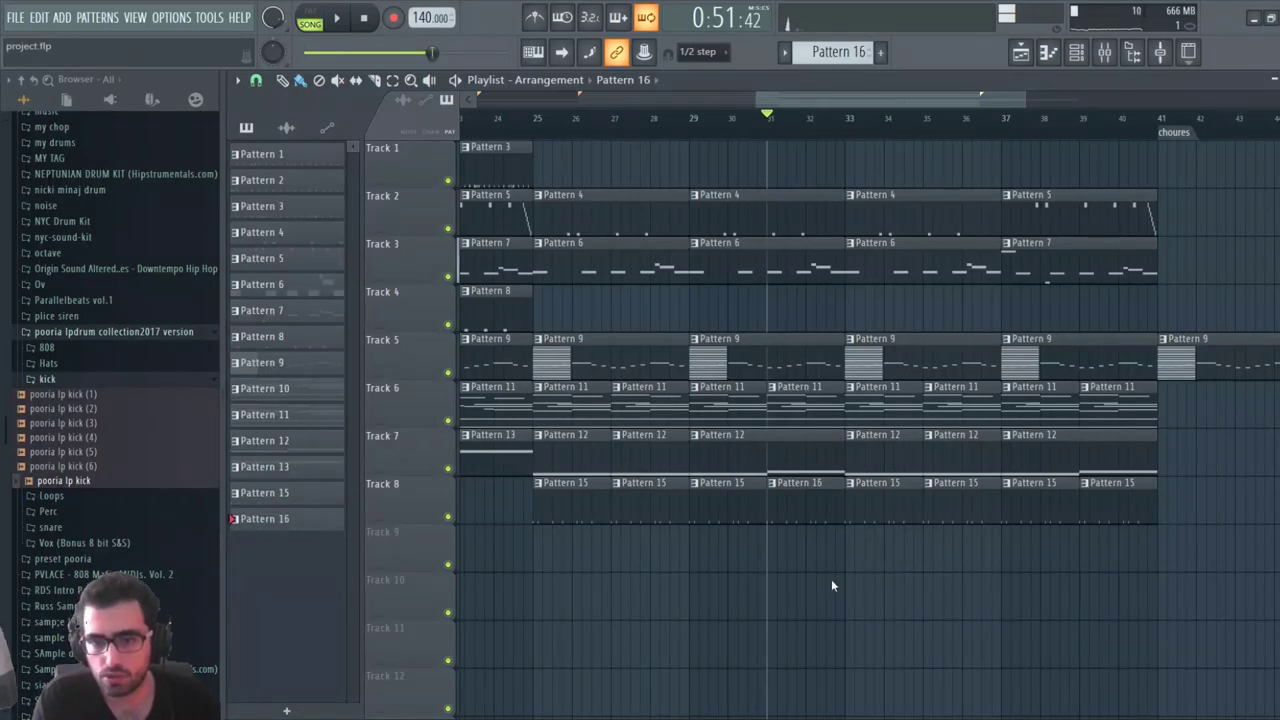
In Pattern 16, remove the Kick_2 hits on steps 13, 19 and 21, add one on step 17, and replay from bar 31
click(1075, 55)
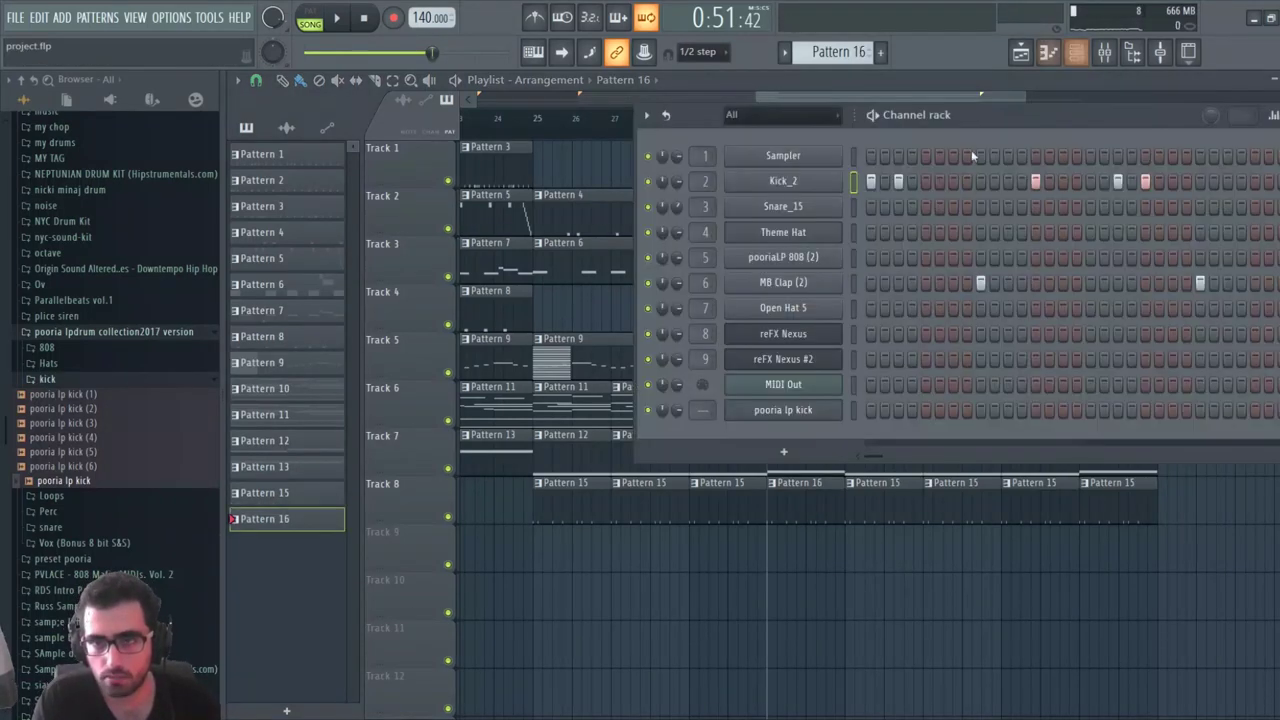
key(space)
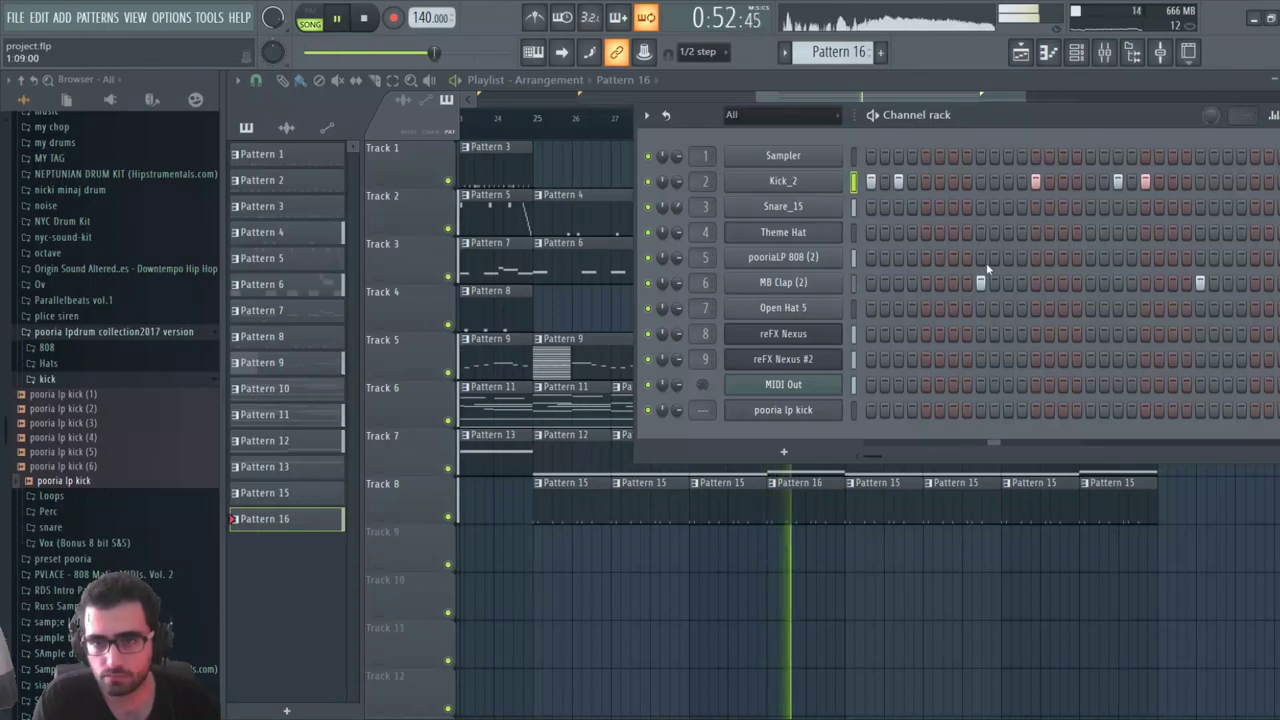
click(1037, 181)
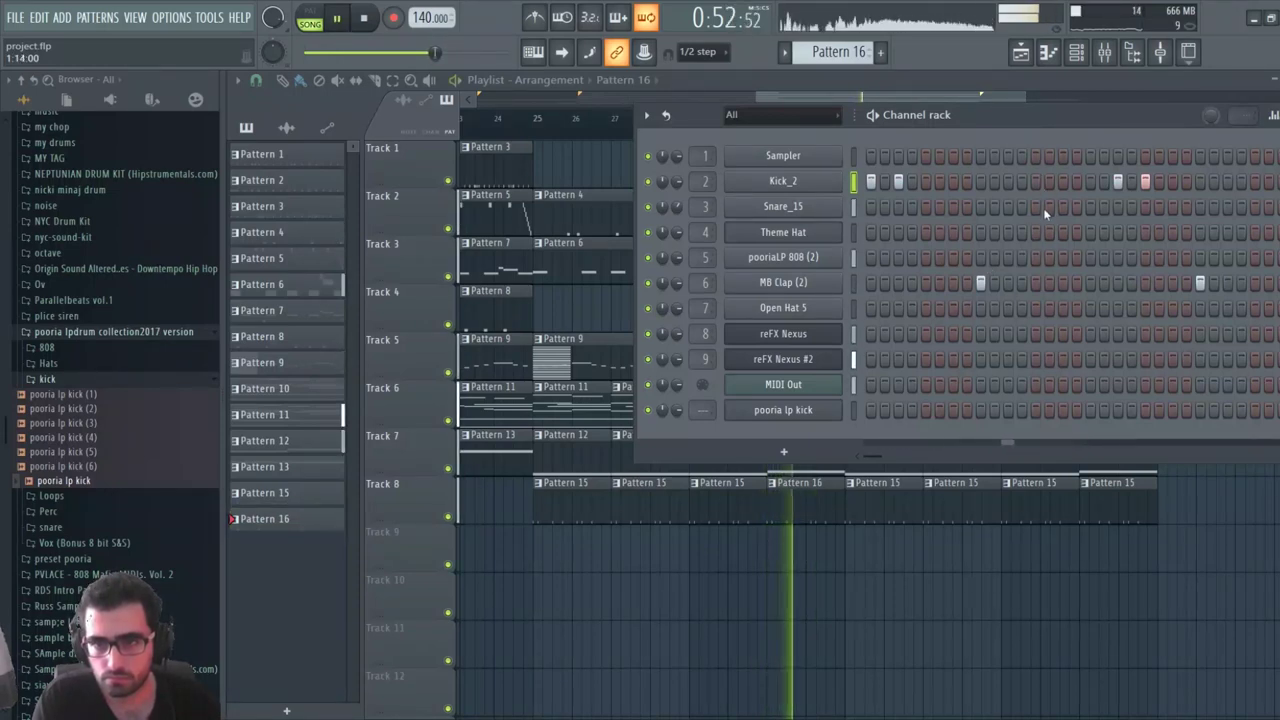
click(1090, 181)
right_click(1118, 181)
right_click(1145, 181)
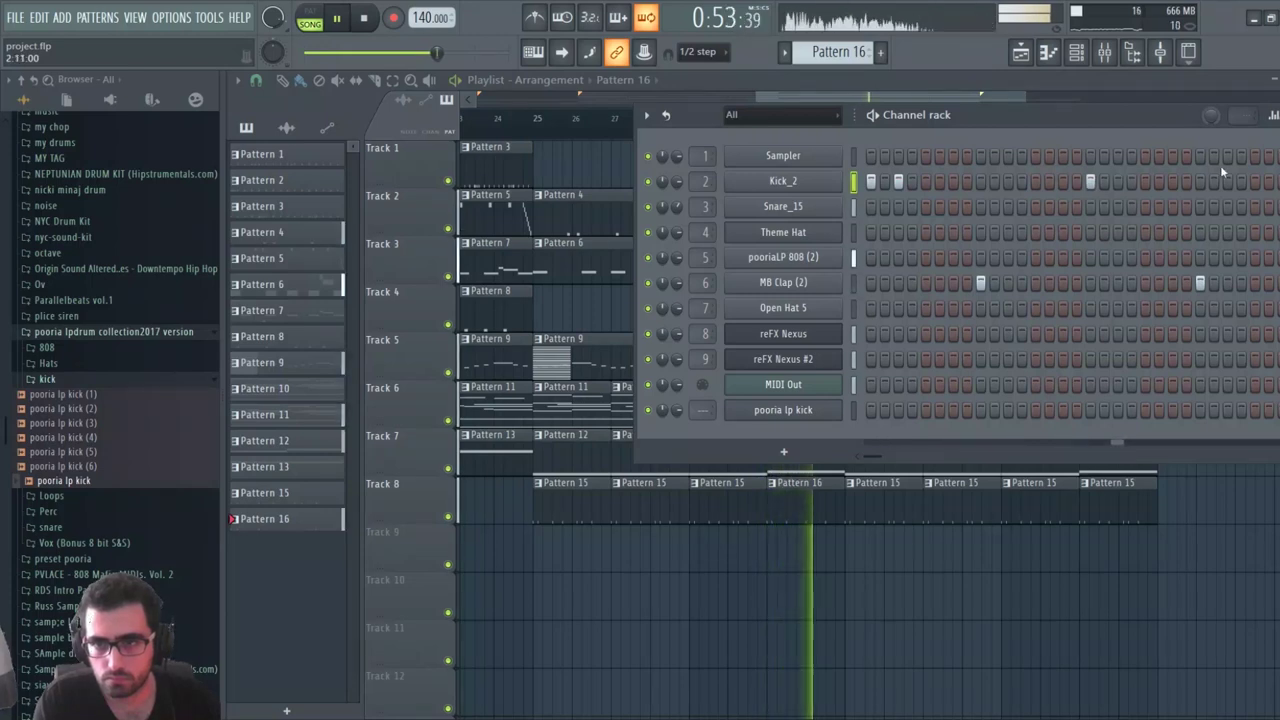
key(space)
key(space)
right_click(1037, 623)
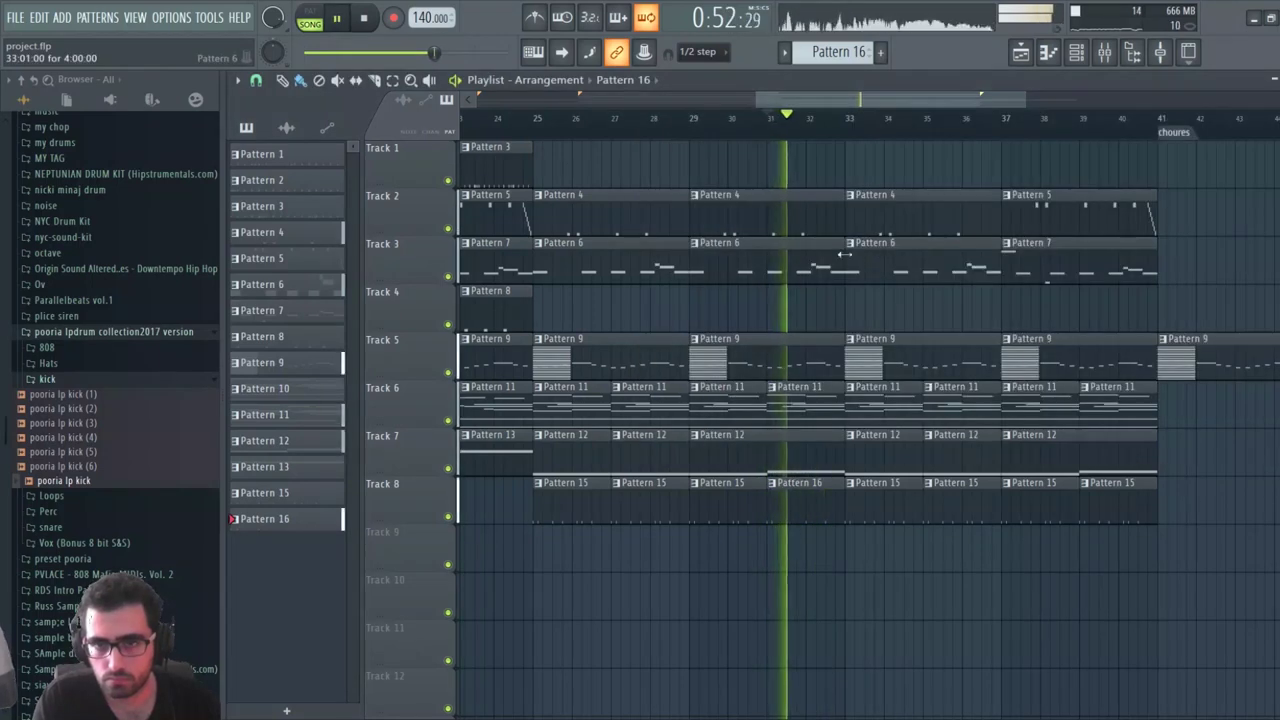
Make the Track 3 clip at bar 29 a unique pattern and open its pooriaLP 808 (2) notes in the piano roll
key(space)
key(space)
key(space)
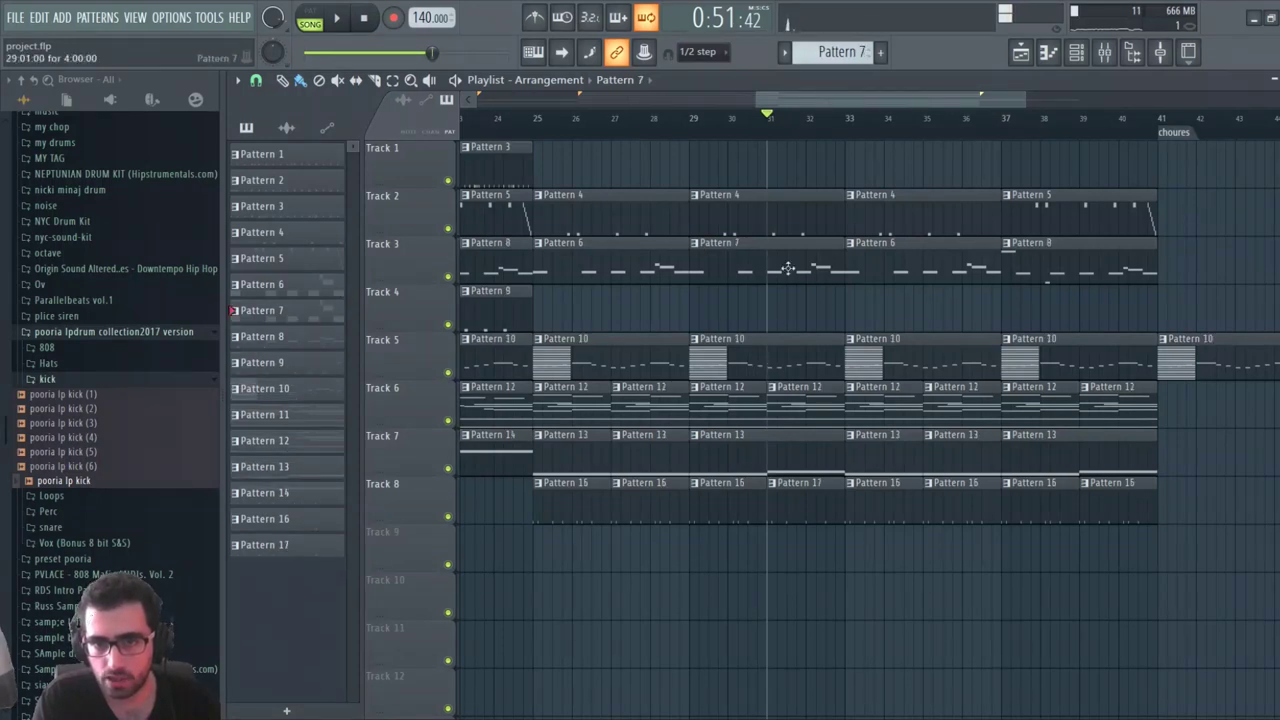
double_click(788, 264)
key(space)
key(space)
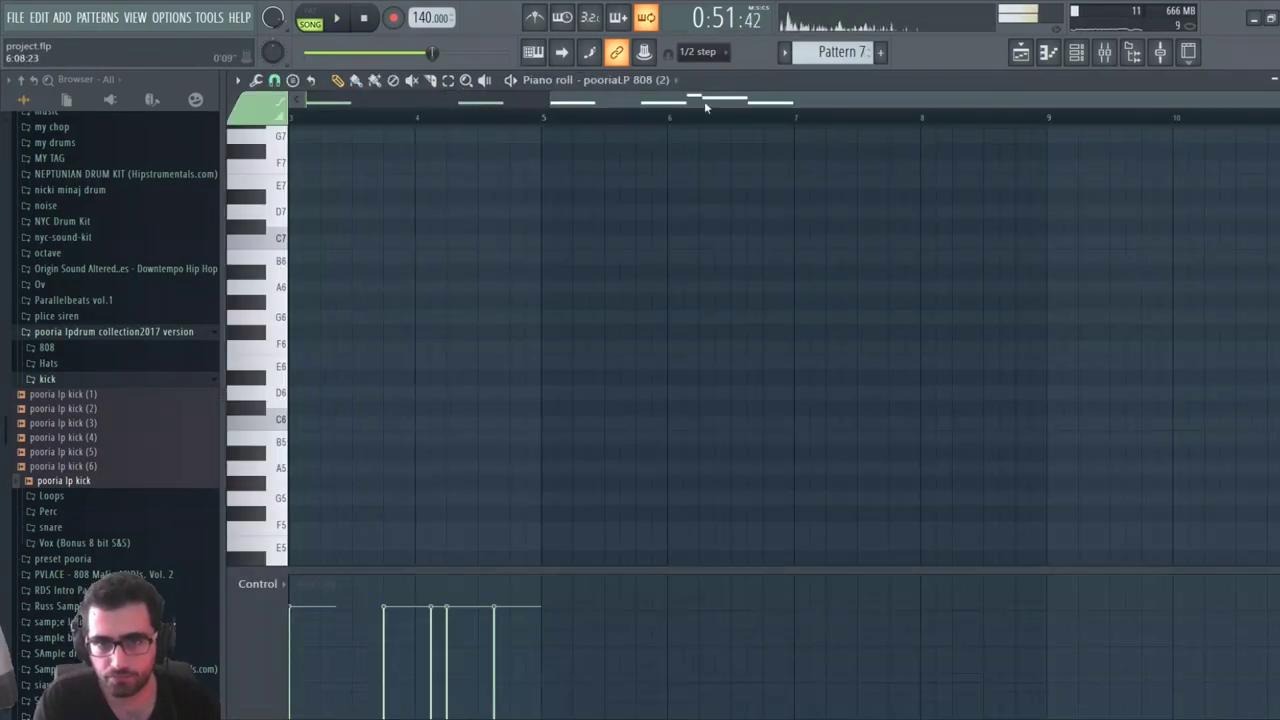
Thin out the 808 line in bars 3 and 4, leaving a short E4 in bar 3 and placing a short E5 at bar 4's start
scroll(371, 191, up, 6)
scroll(410, 171, down, 8)
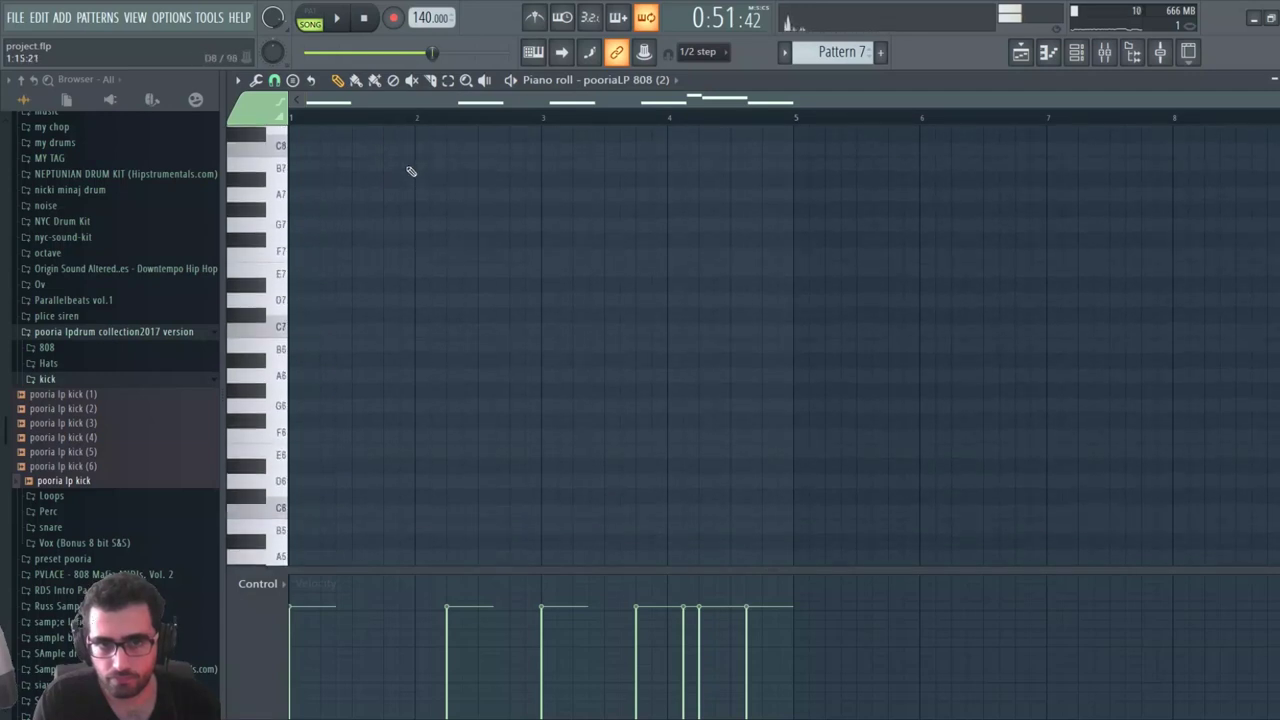
scroll(440, 210, up, 3)
key(space)
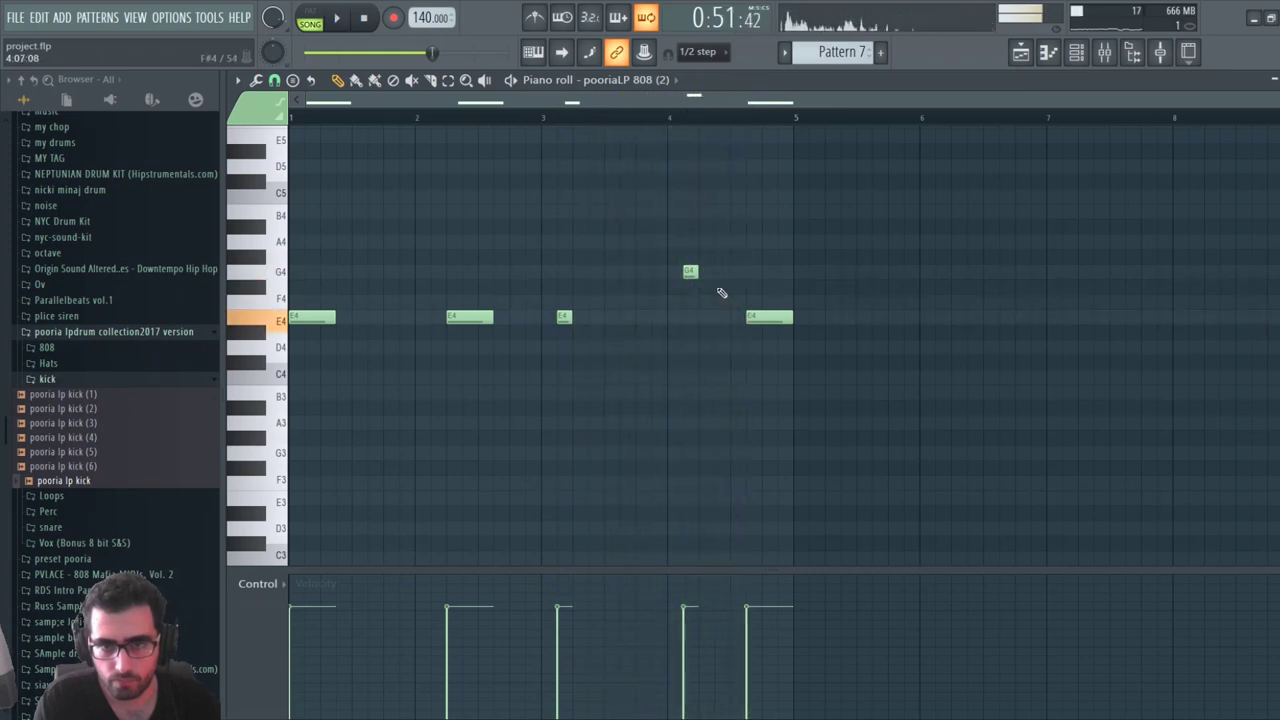
key(space)
click(670, 316)
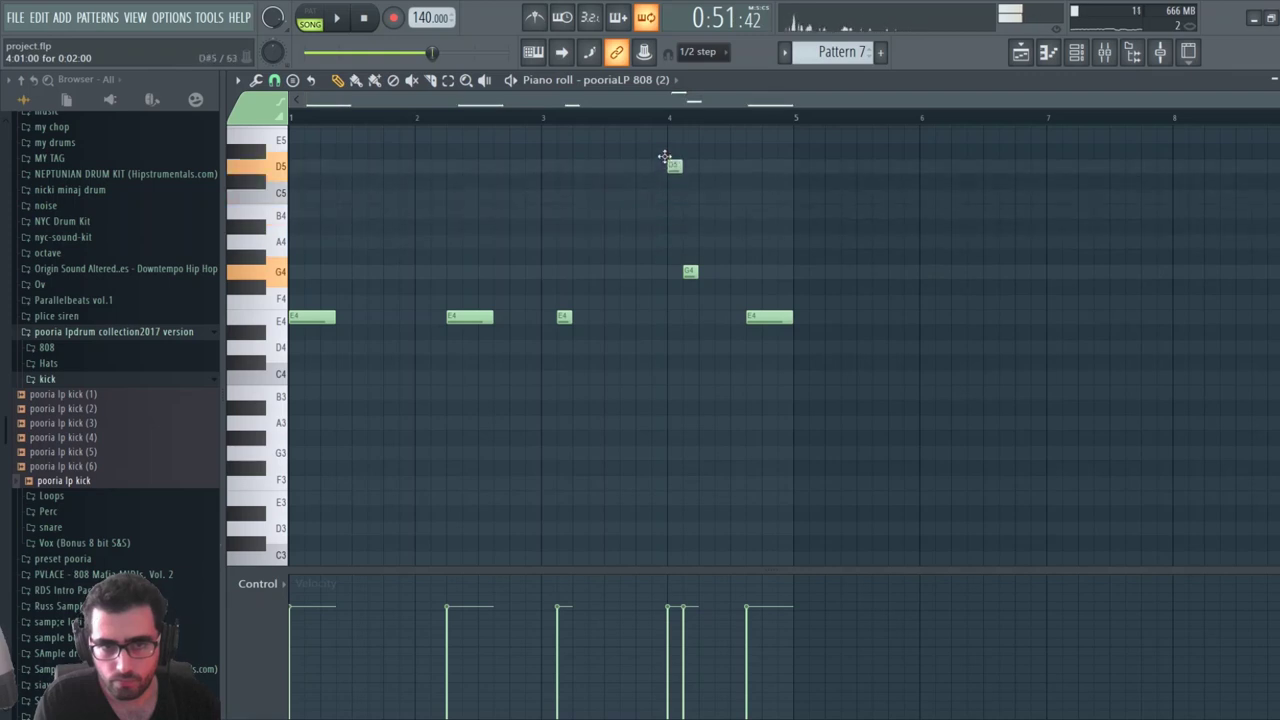
right_click(690, 271)
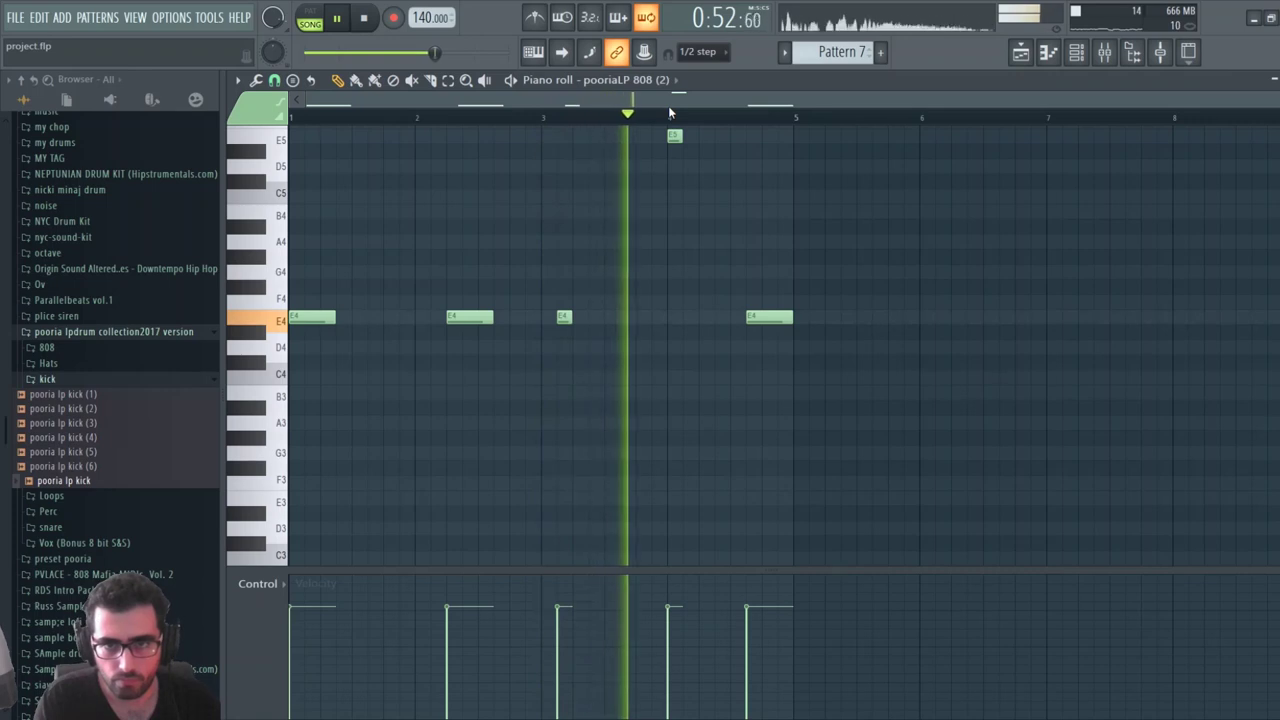
key(space)
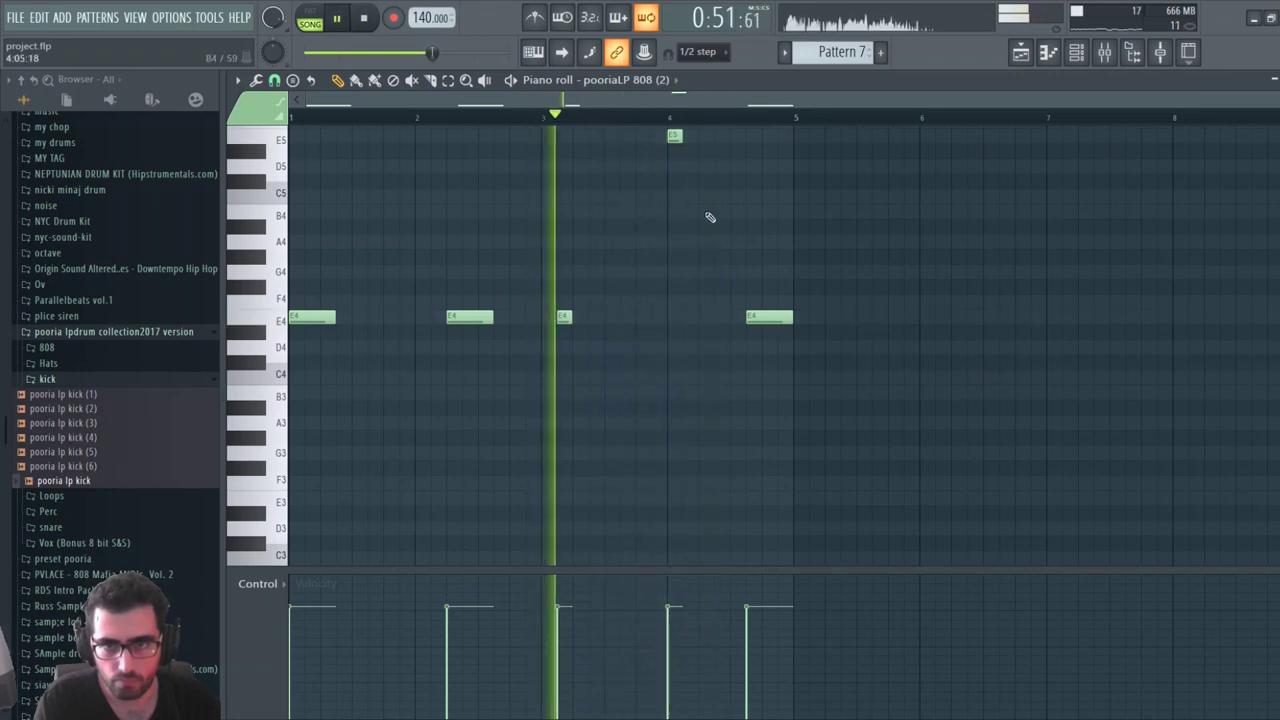
Try short B4 and F#4 notes in bar 4 of the 808 line
click(704, 211)
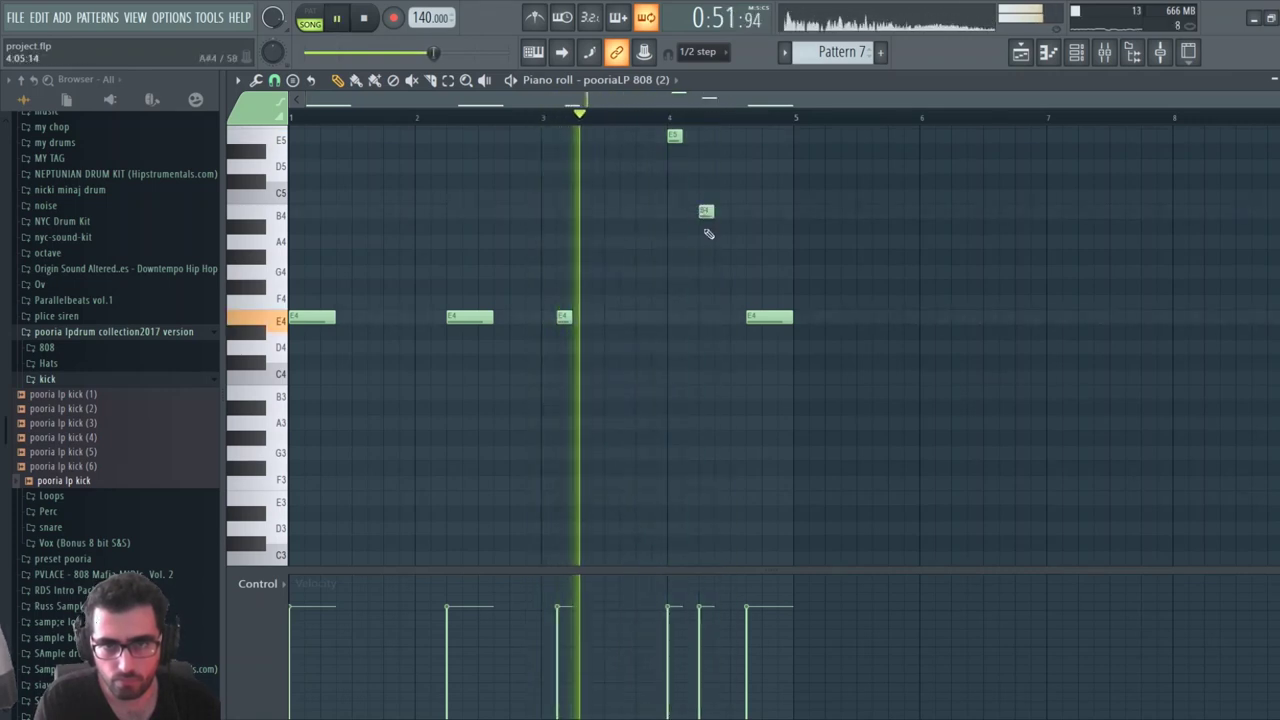
click(735, 286)
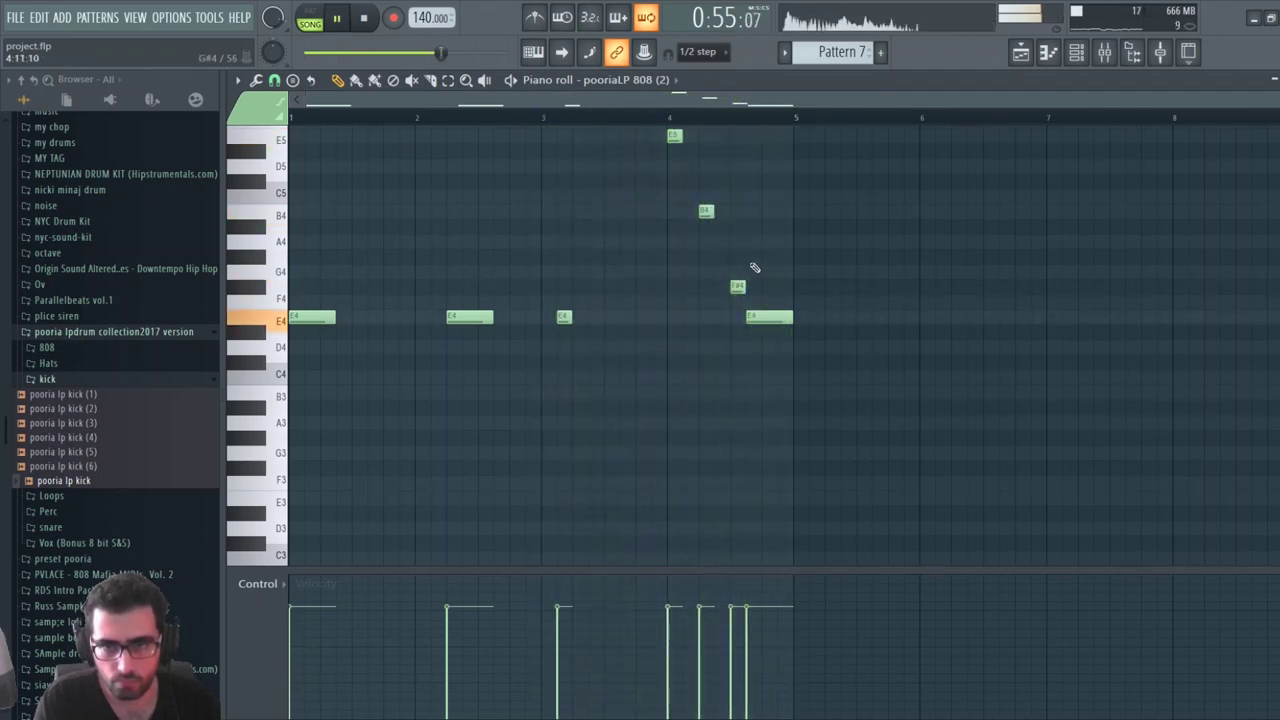
right_click(708, 213)
Replace the F#4 with short E4 notes on steps 3 and 7 of bar 4, replay, and return to the playlist
click(688, 317)
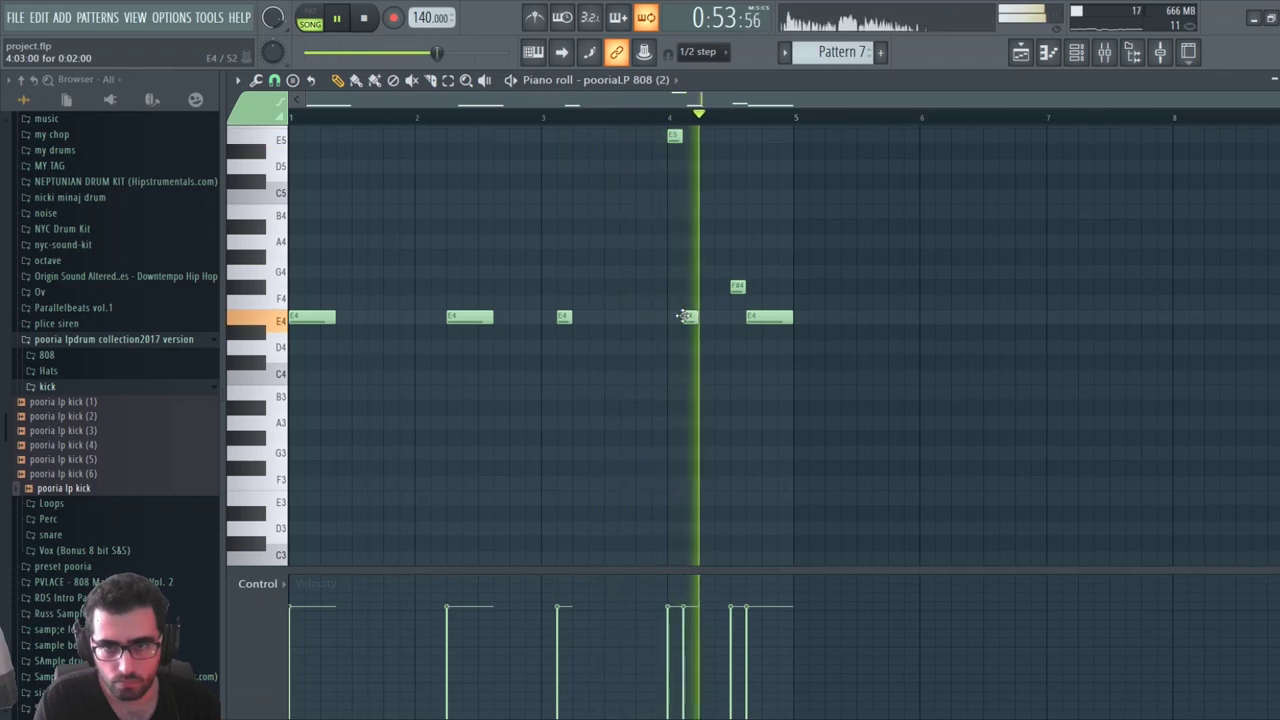
click(720, 317)
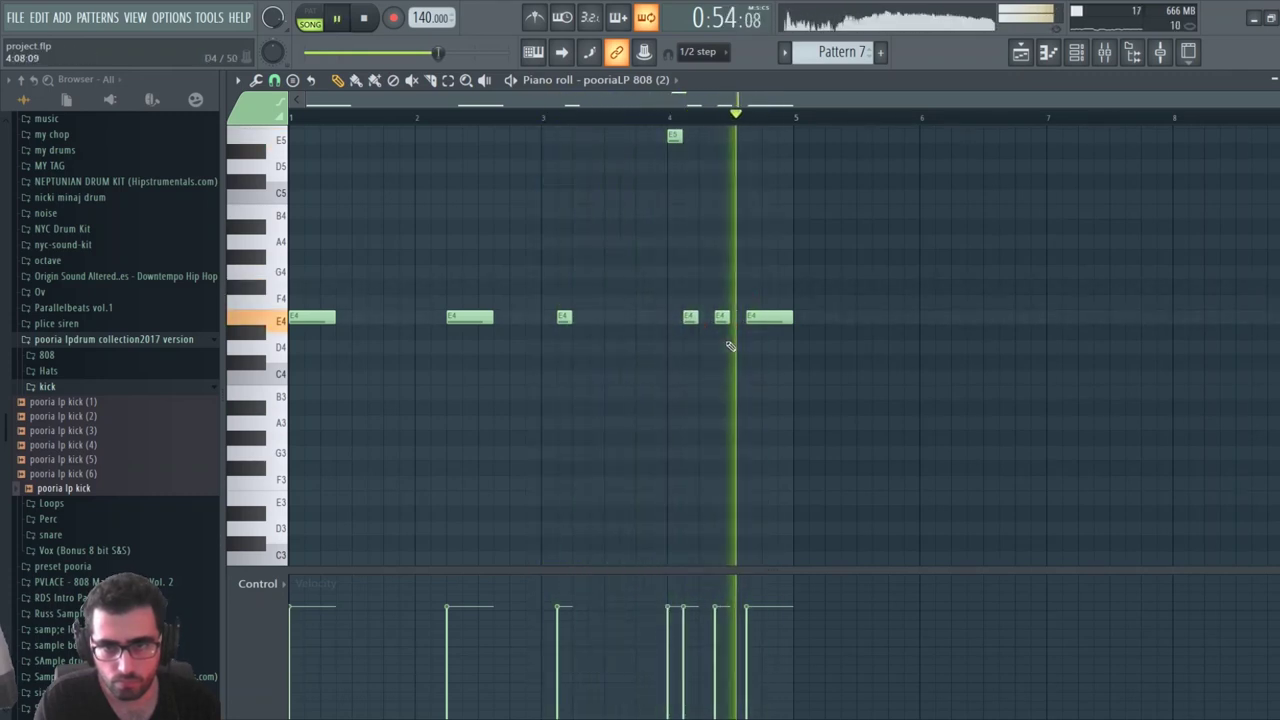
key(space)
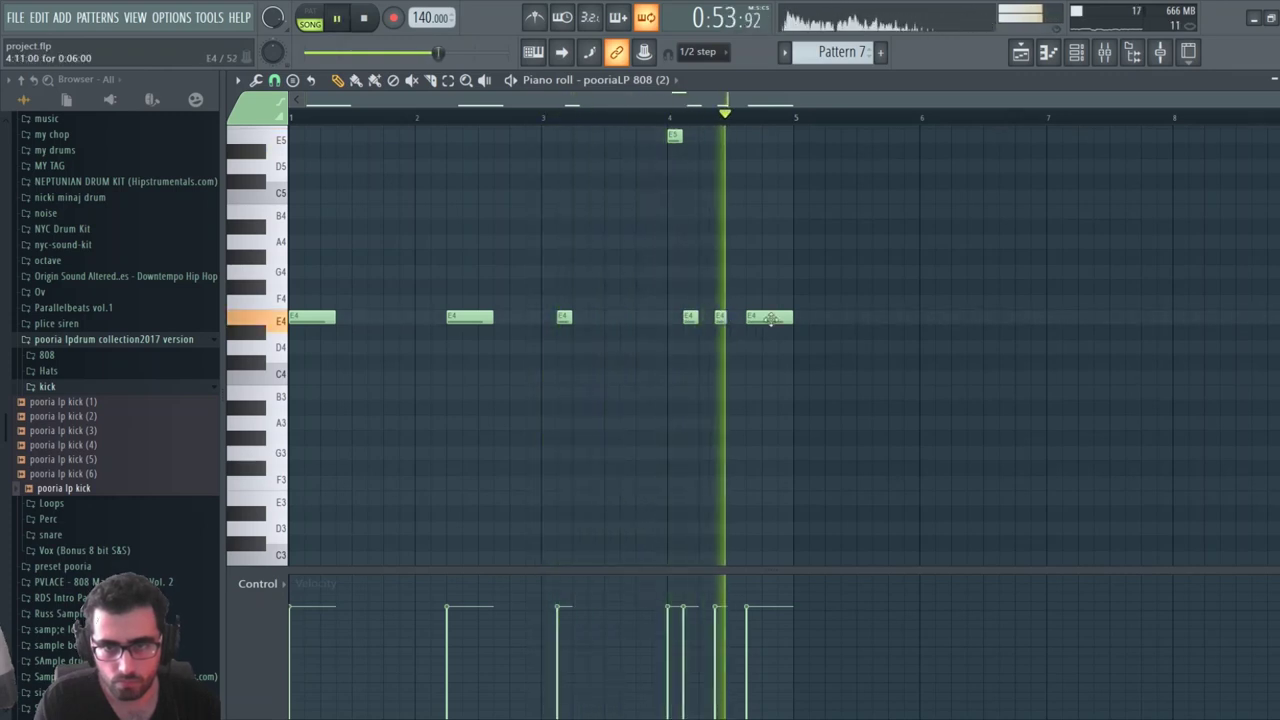
click(1020, 53)
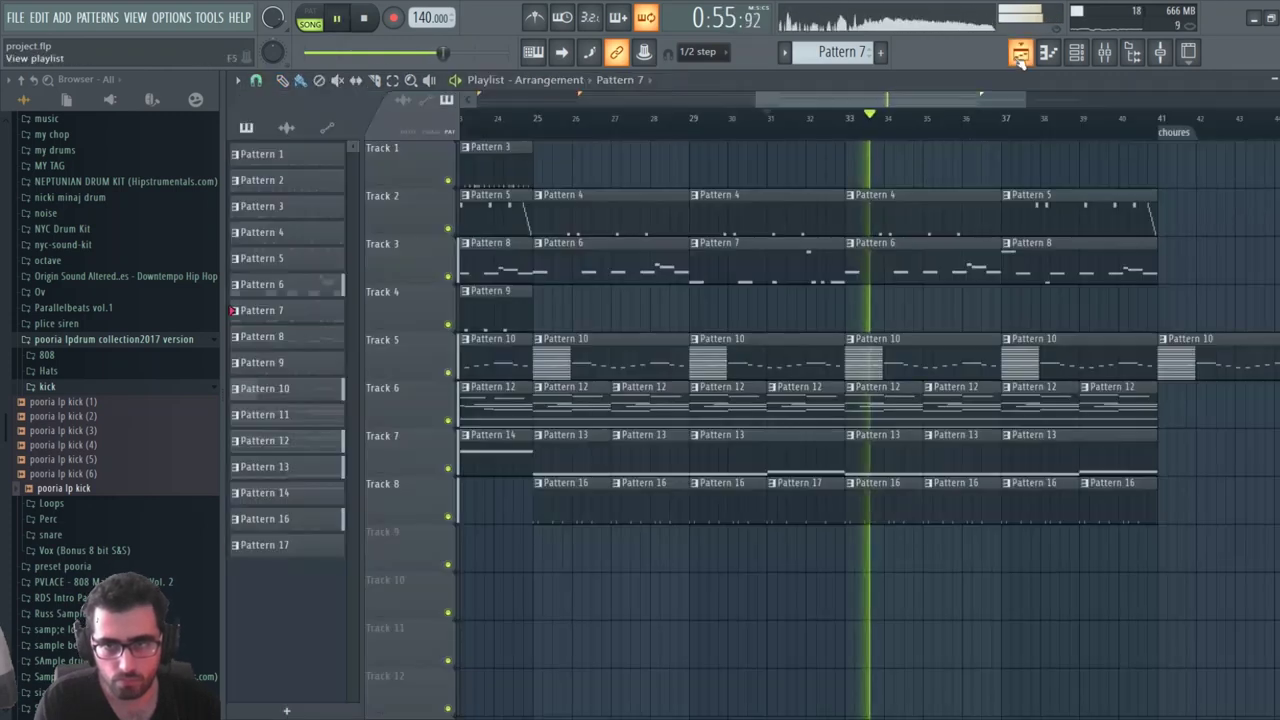
In the Track 8 clip at bar 31, replace bar 2's first Kick_2 note with C5 notes on steps 3, 7 and 11
double_click(806, 506)
drag(754, 105, 296, 114)
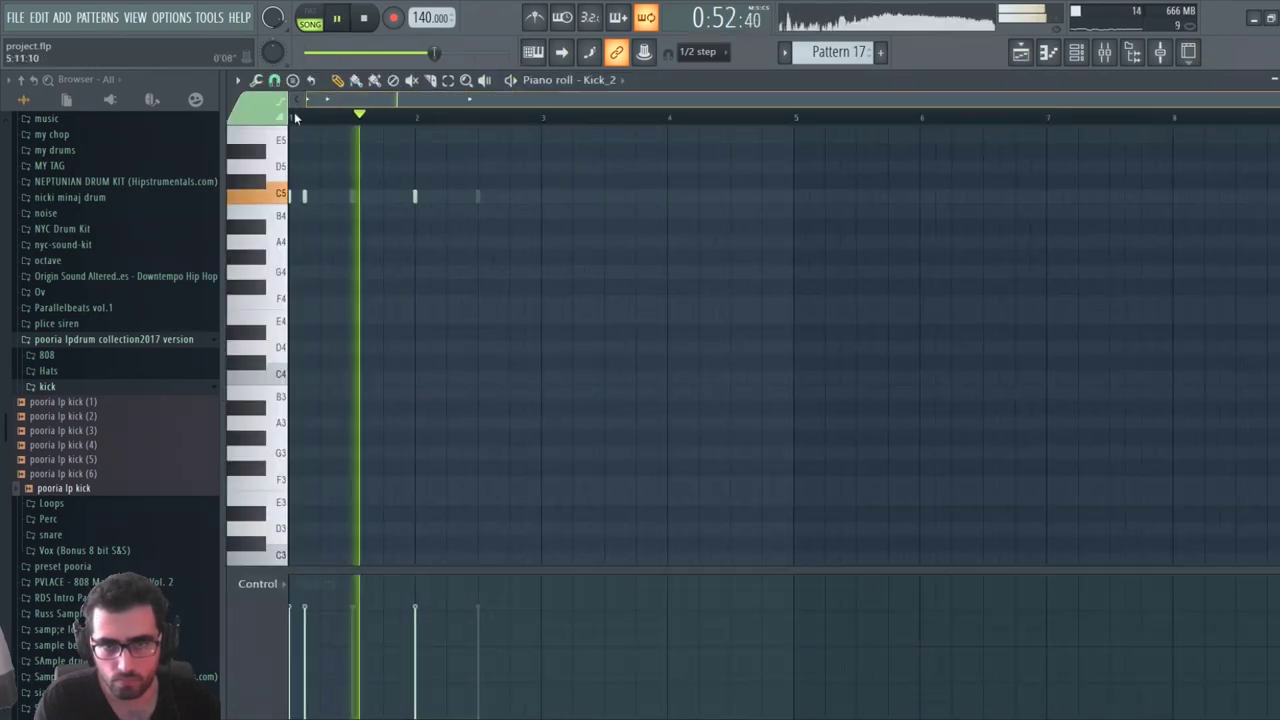
scroll(520, 389, up, 2)
key(space)
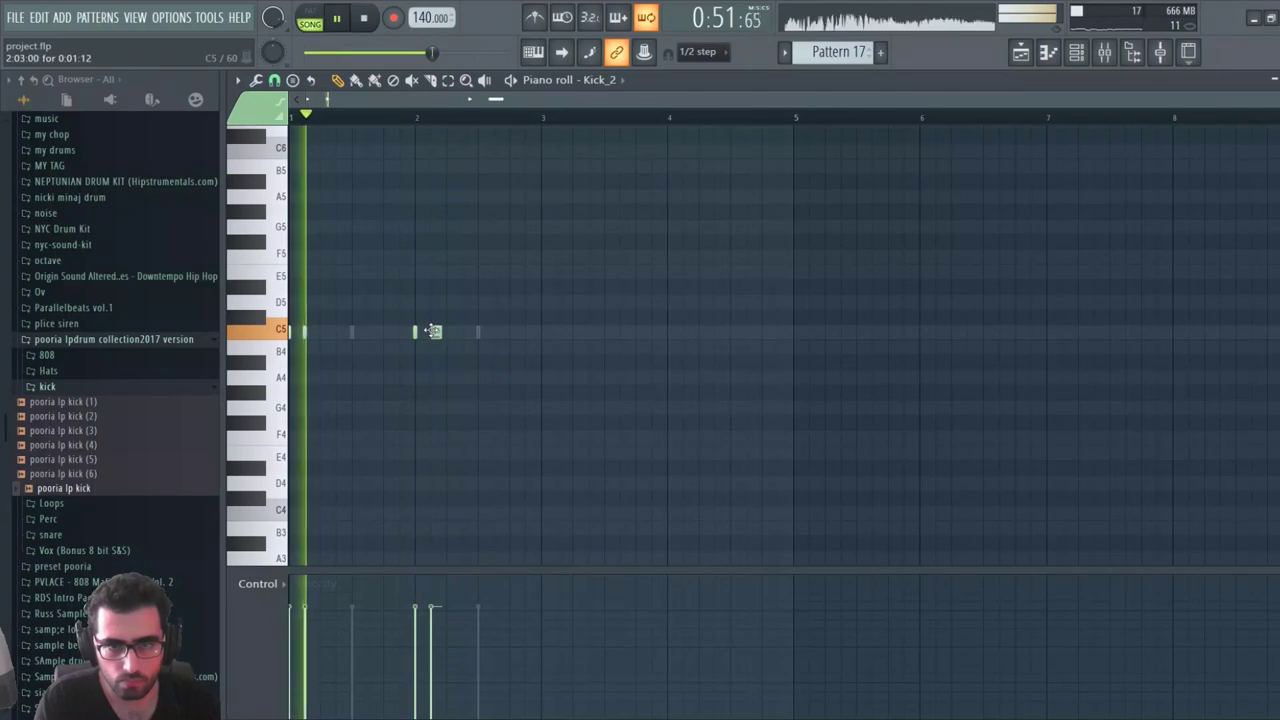
right_click(417, 332)
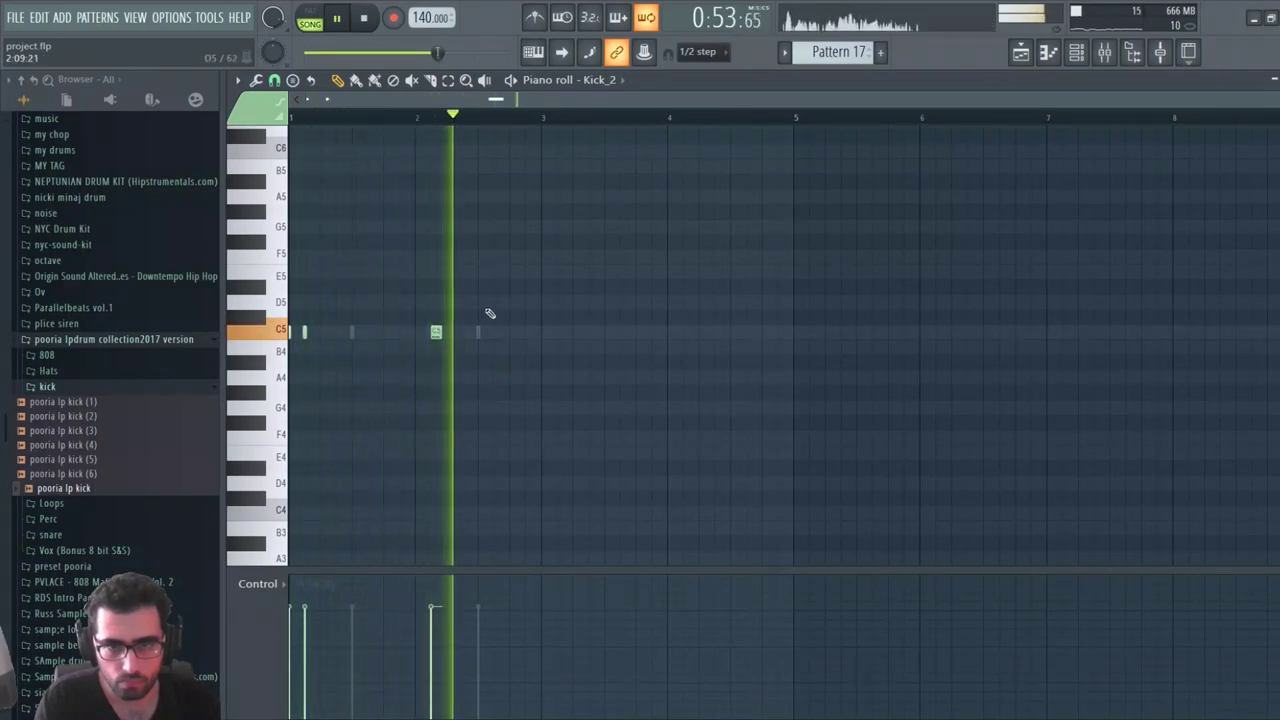
key(space)
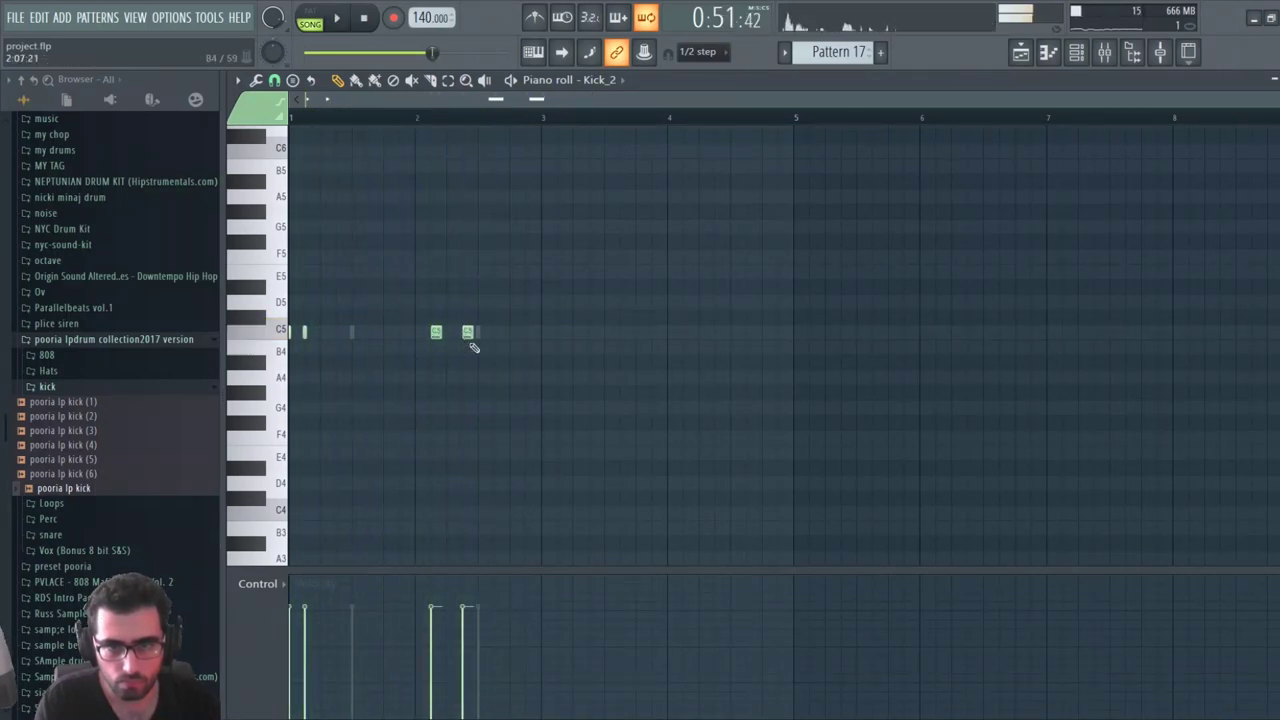
key(space)
click(499, 332)
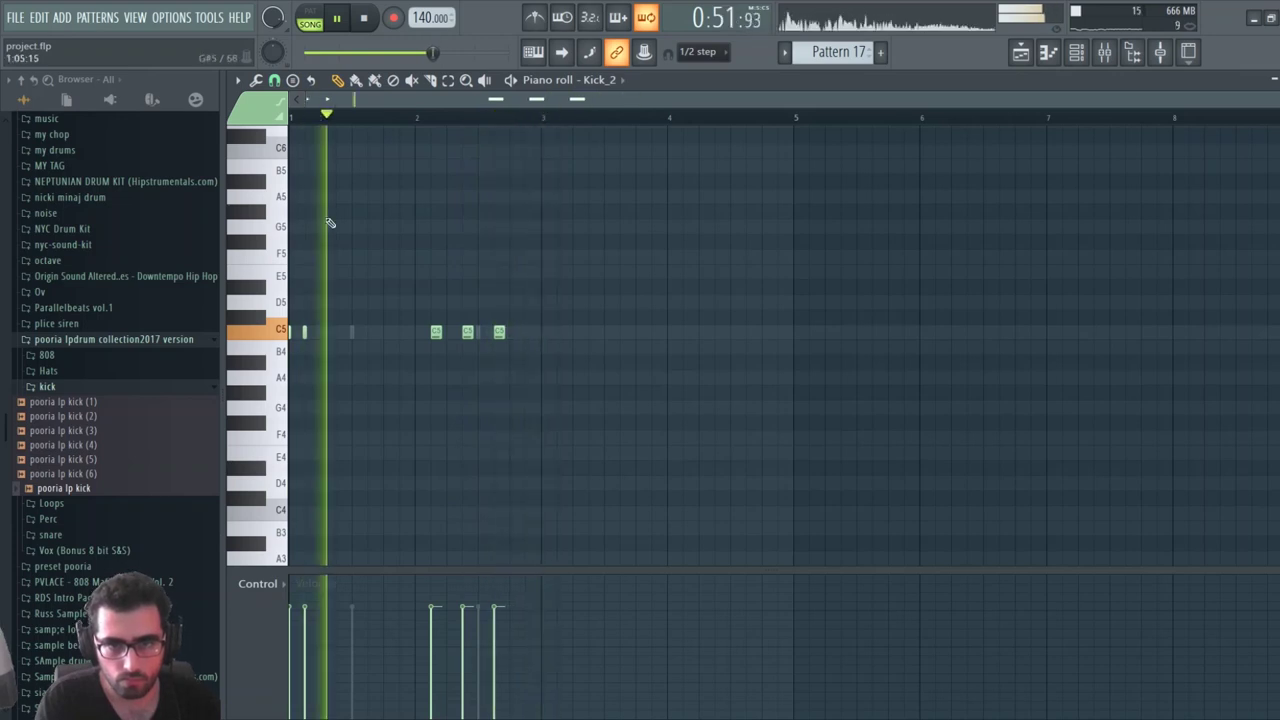
Cut Pattern 17's Kick_2 notes, paste them into the pooria lp kick channel, and replay
click(1073, 58)
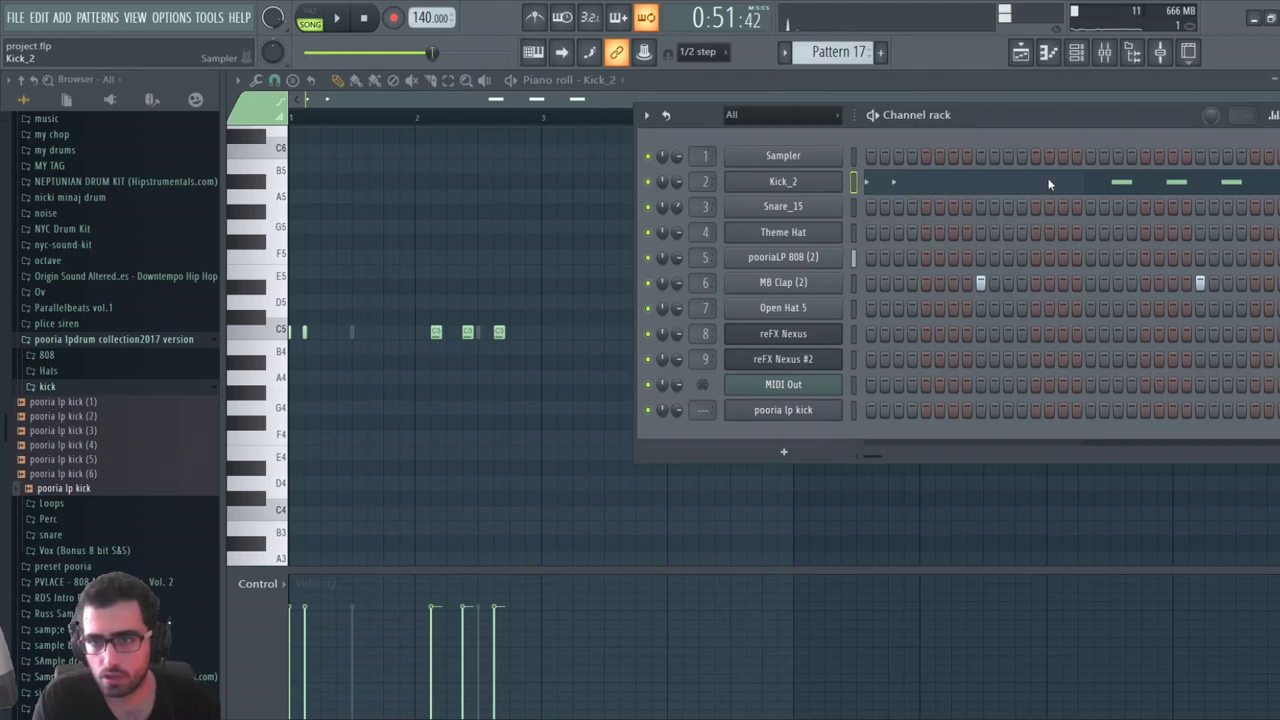
key(ctrl+x)
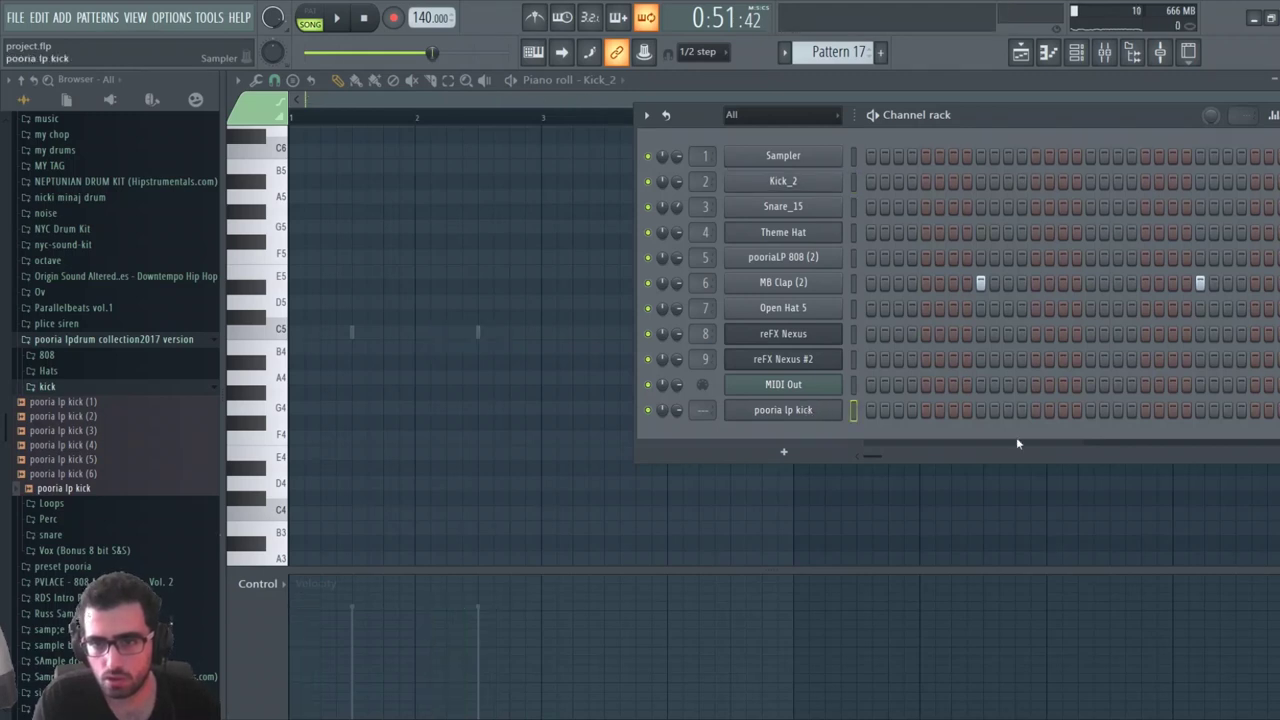
key(space)
Enable clipping and slightly raise the precomputed boost on the pooria lp kick sample, replay, and open its notes in the piano roll
click(807, 416)
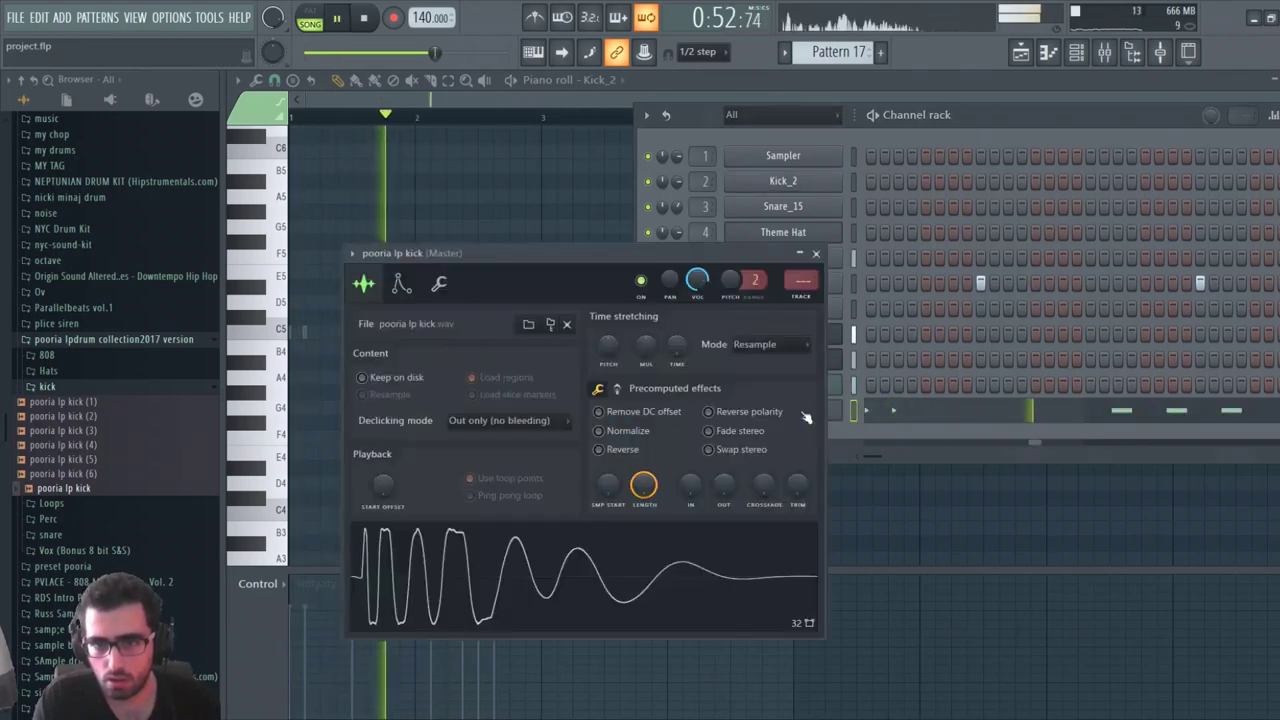
key(space)
click(617, 389)
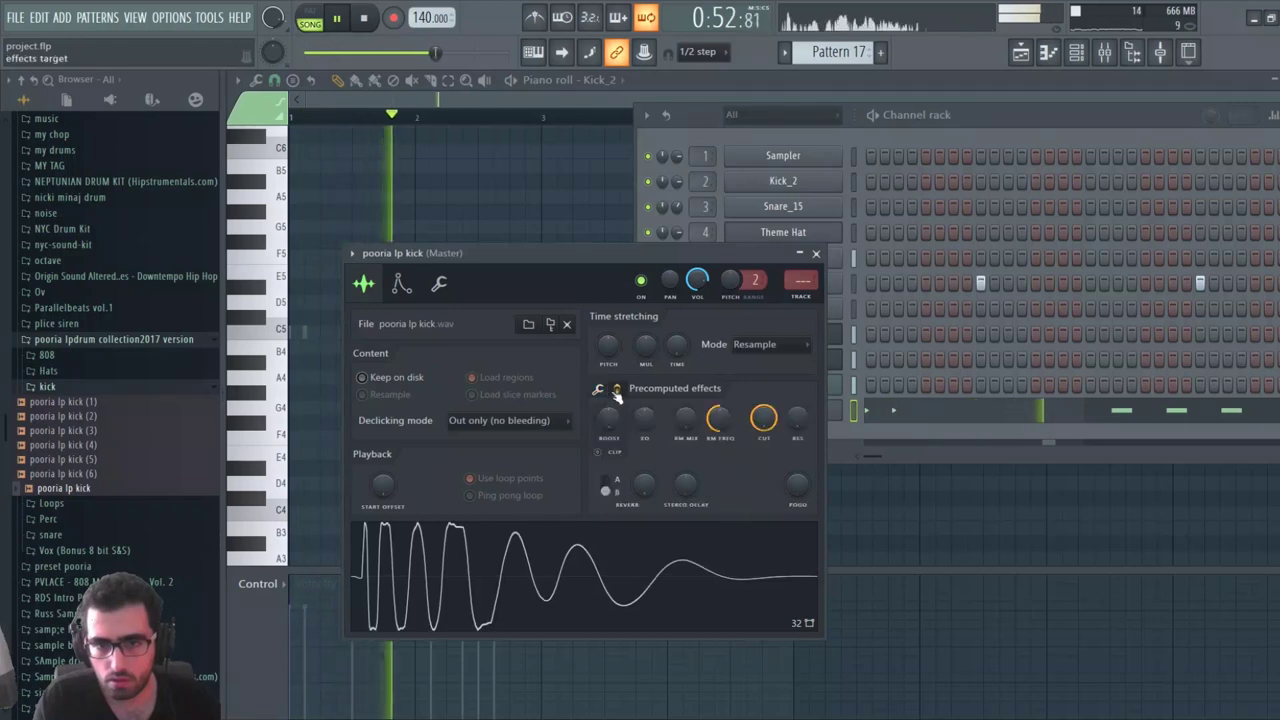
click(602, 454)
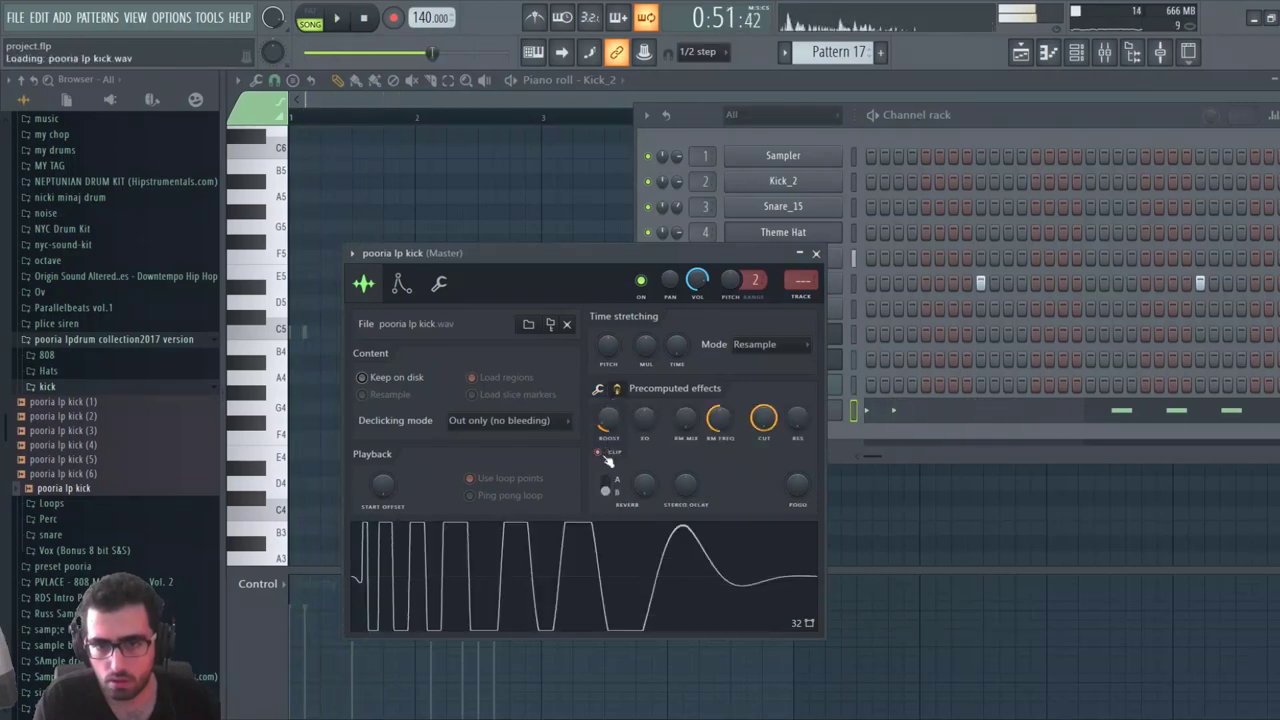
drag(610, 434, 610, 446)
key(space)
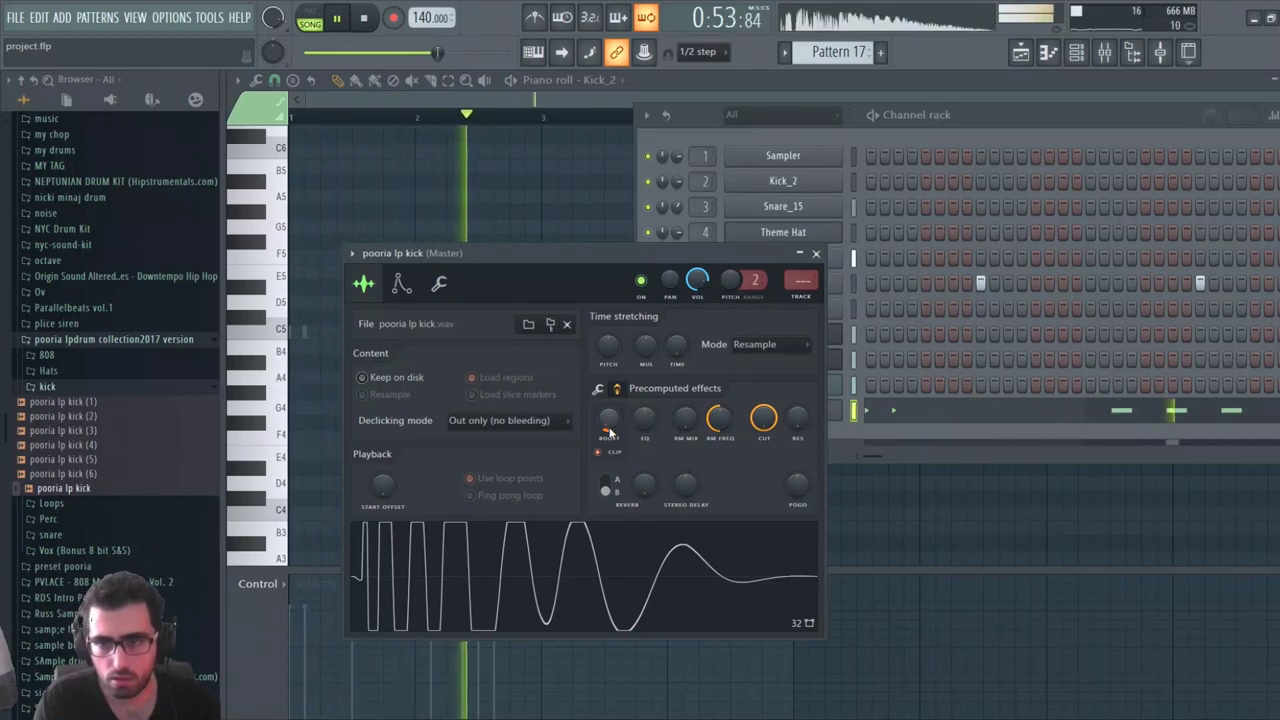
click(985, 413)
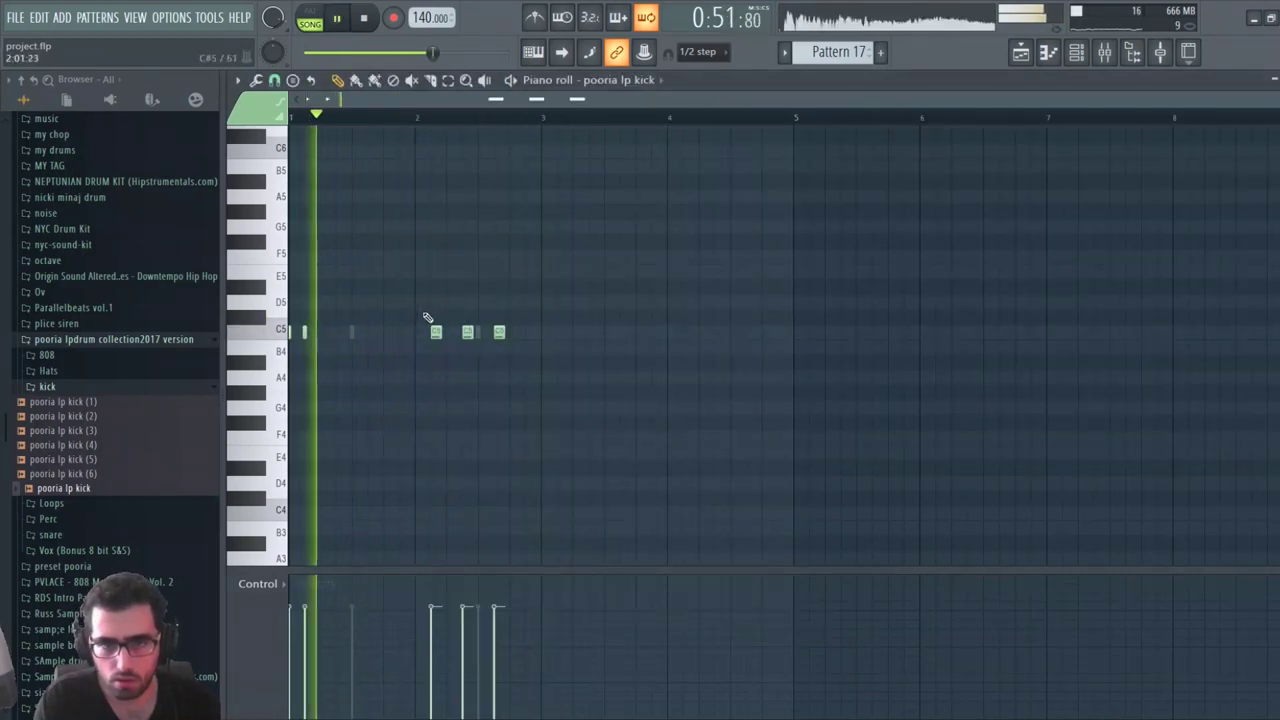
Add a C5 note at the start of bar 2 in Pattern 17's pooria lp kick channel and return to the playlist
drag(420, 317, 417, 342)
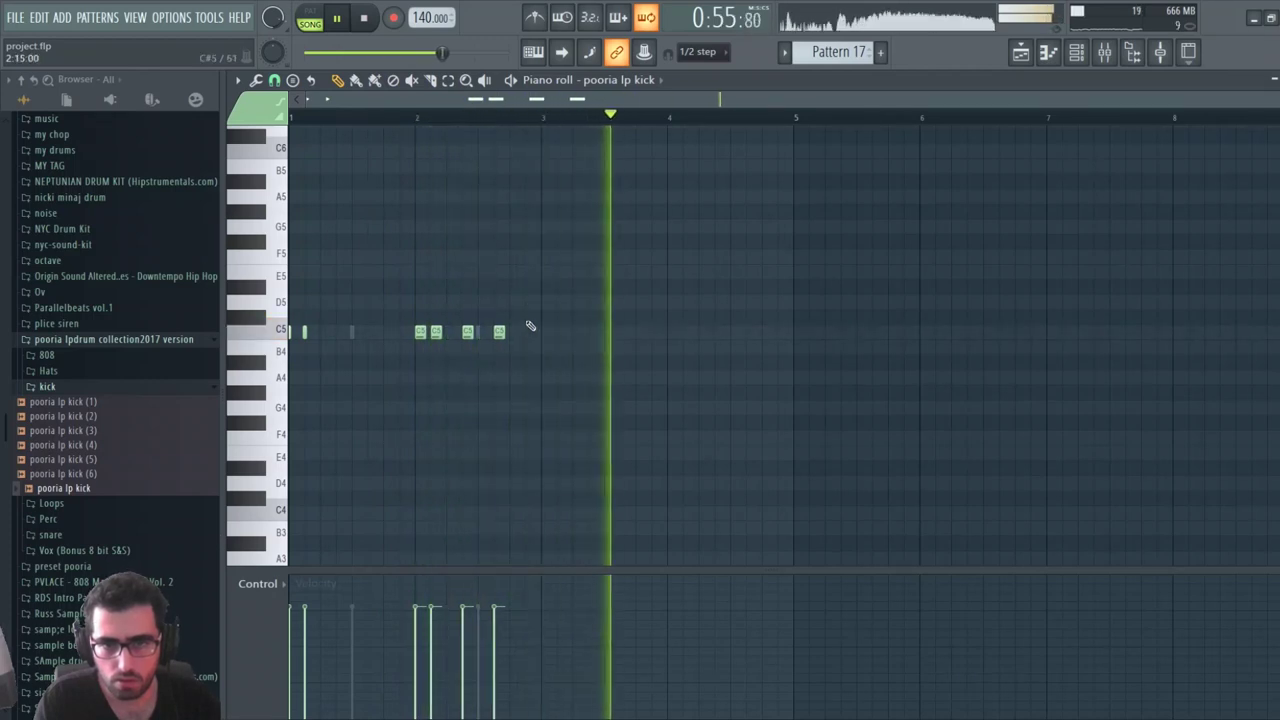
click(1020, 51)
key(space)
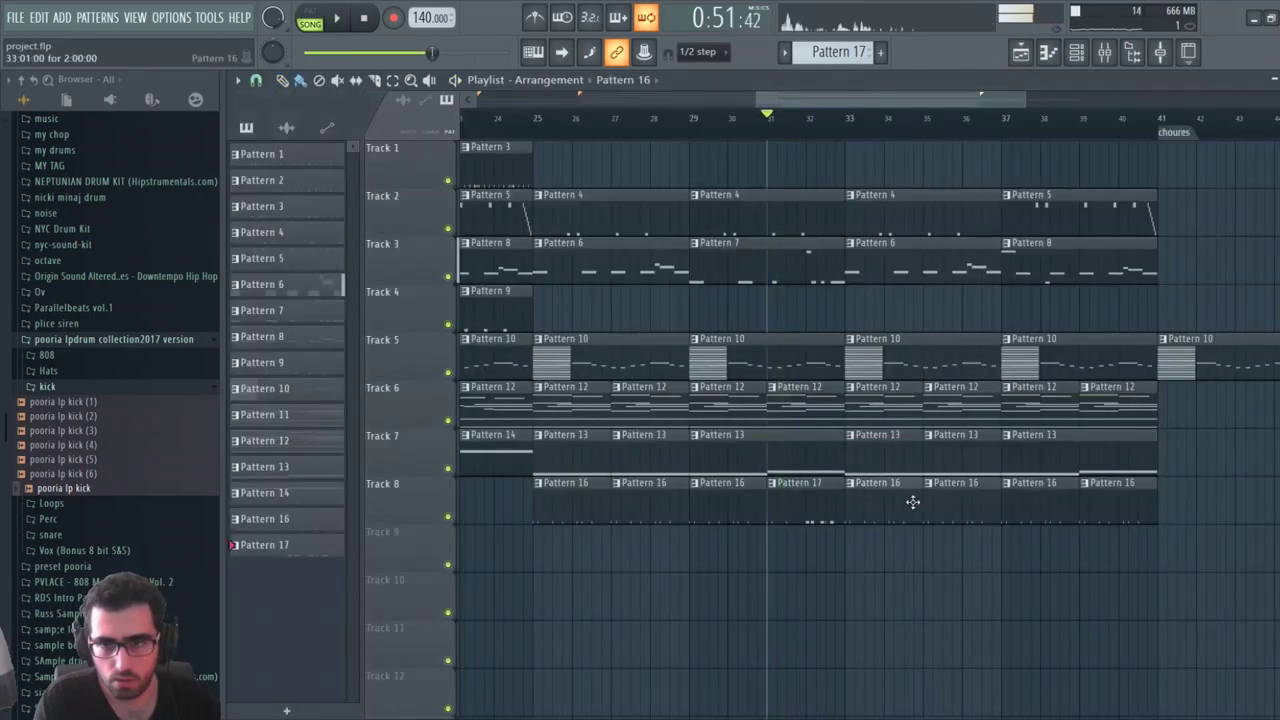
Cut Pattern 16's Kick_2 notes, paste them into the pooria lp kick channel, and replay the playlist
click(1080, 52)
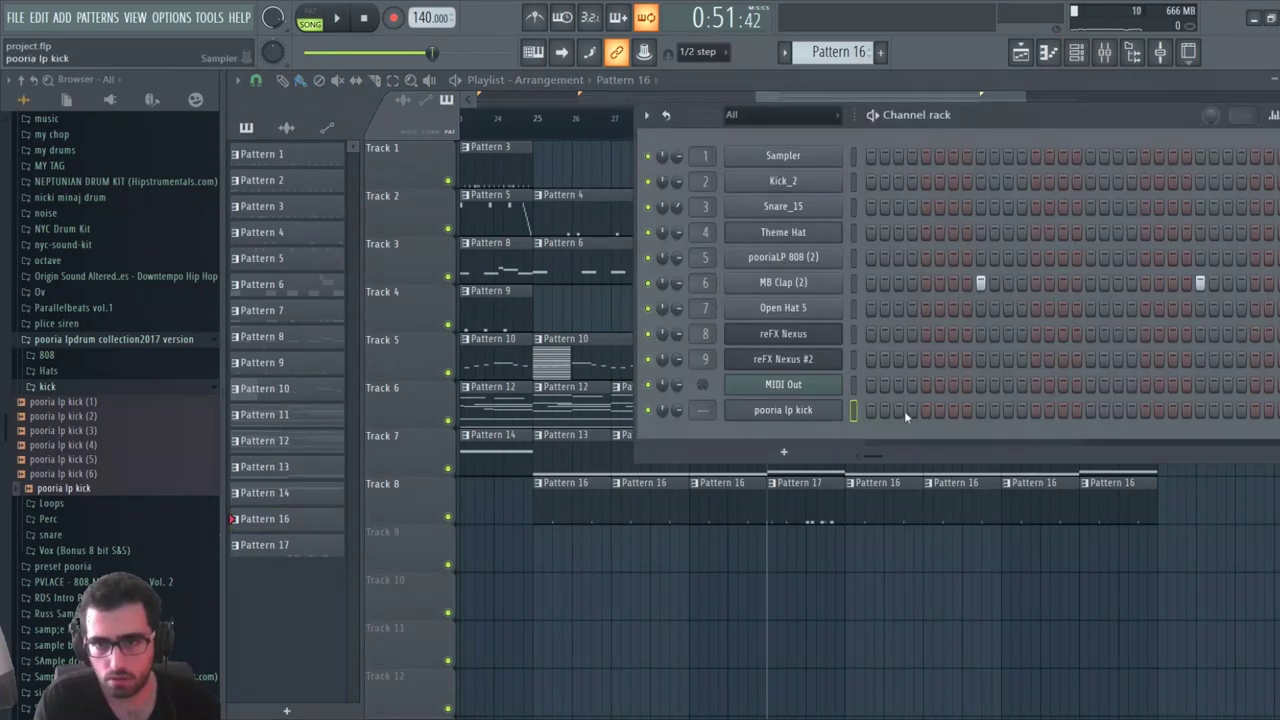
key(space)
key(F6)
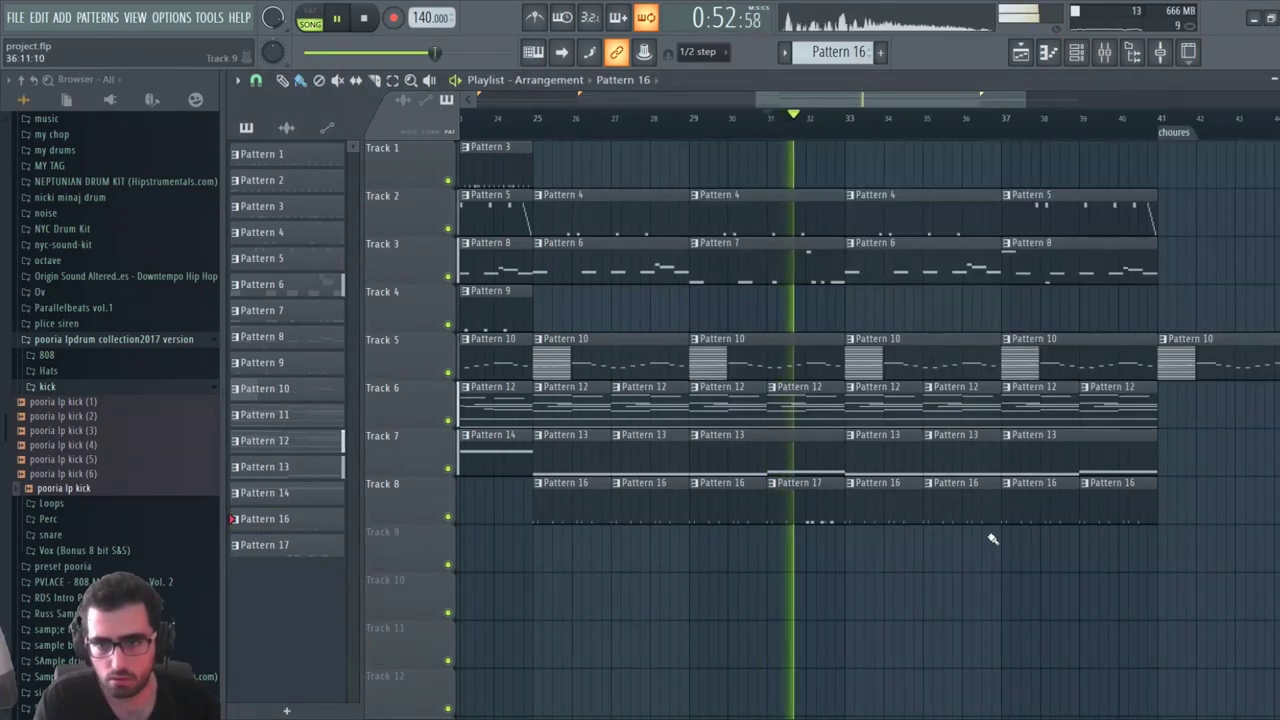
Replace the Pattern 16 clip at bar 39 on Track 8 with Pattern 17 and replay from bar 25
right_click(1110, 491)
drag(1065, 507, 1148, 508)
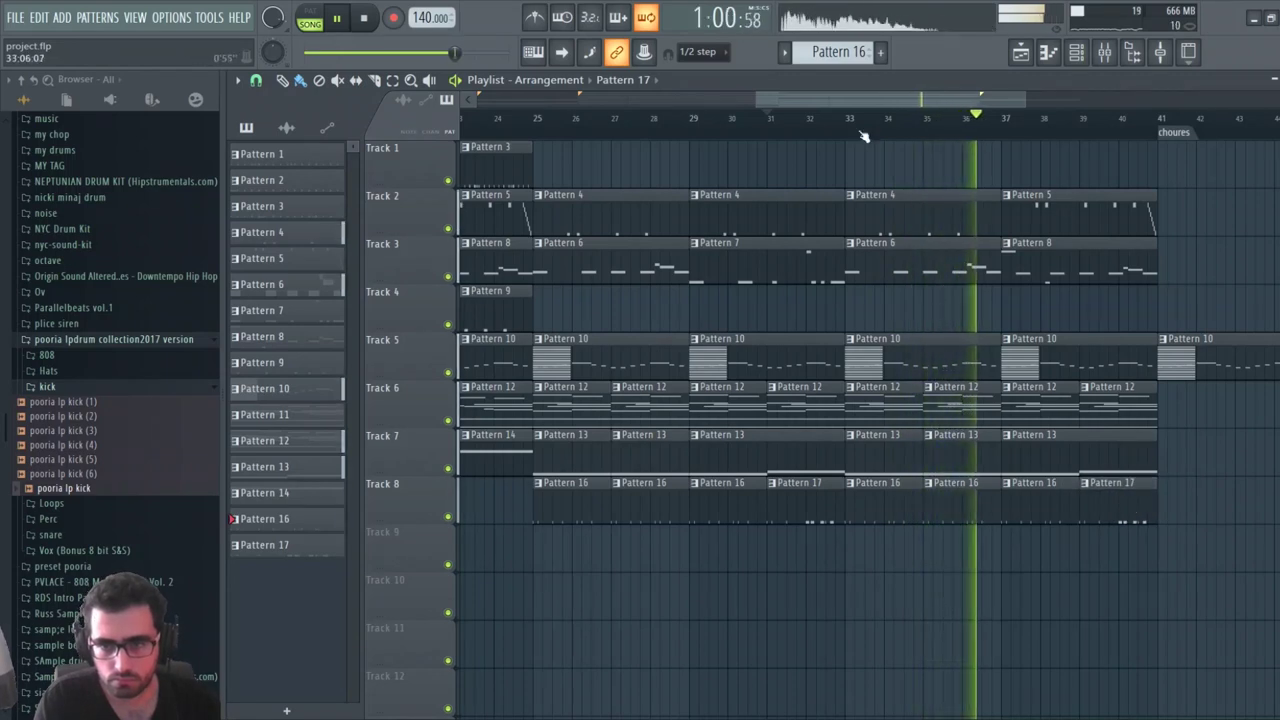
click(536, 118)
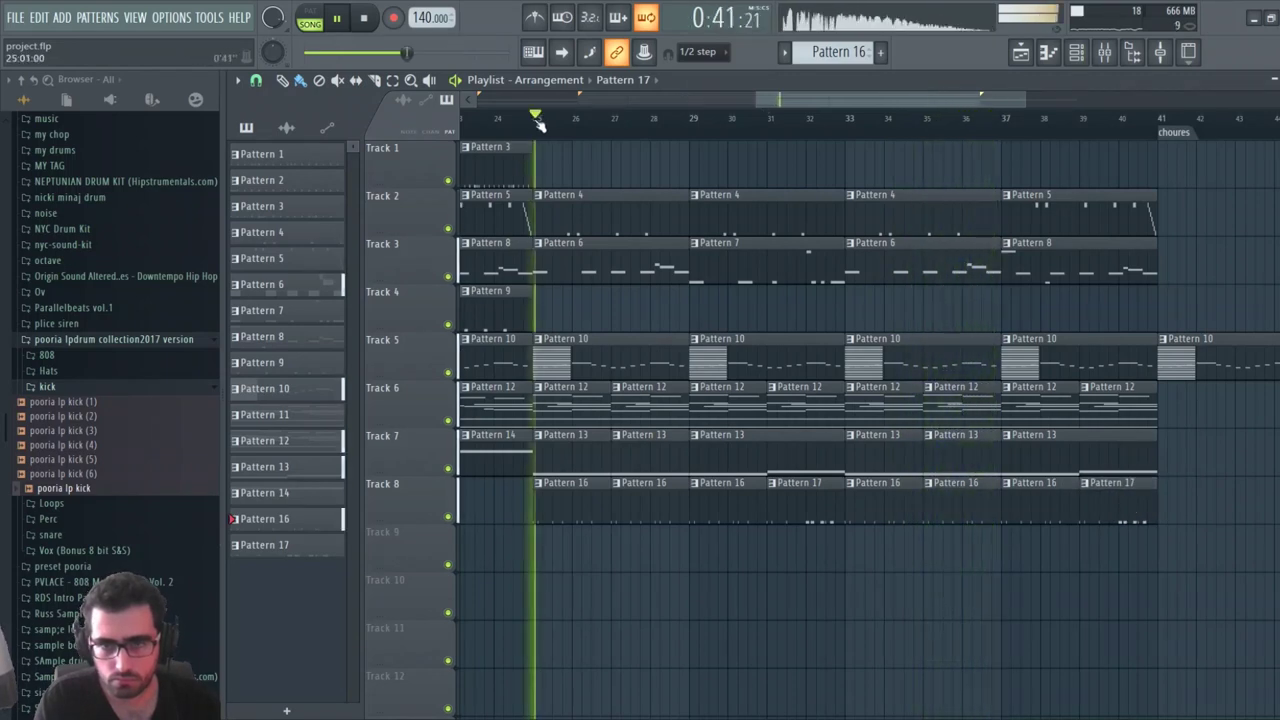
In Pattern 16's Theme Hat channel, add C5 notes on steps 1 and 5 and a three-note C5 roll on step 3
click(1076, 53)
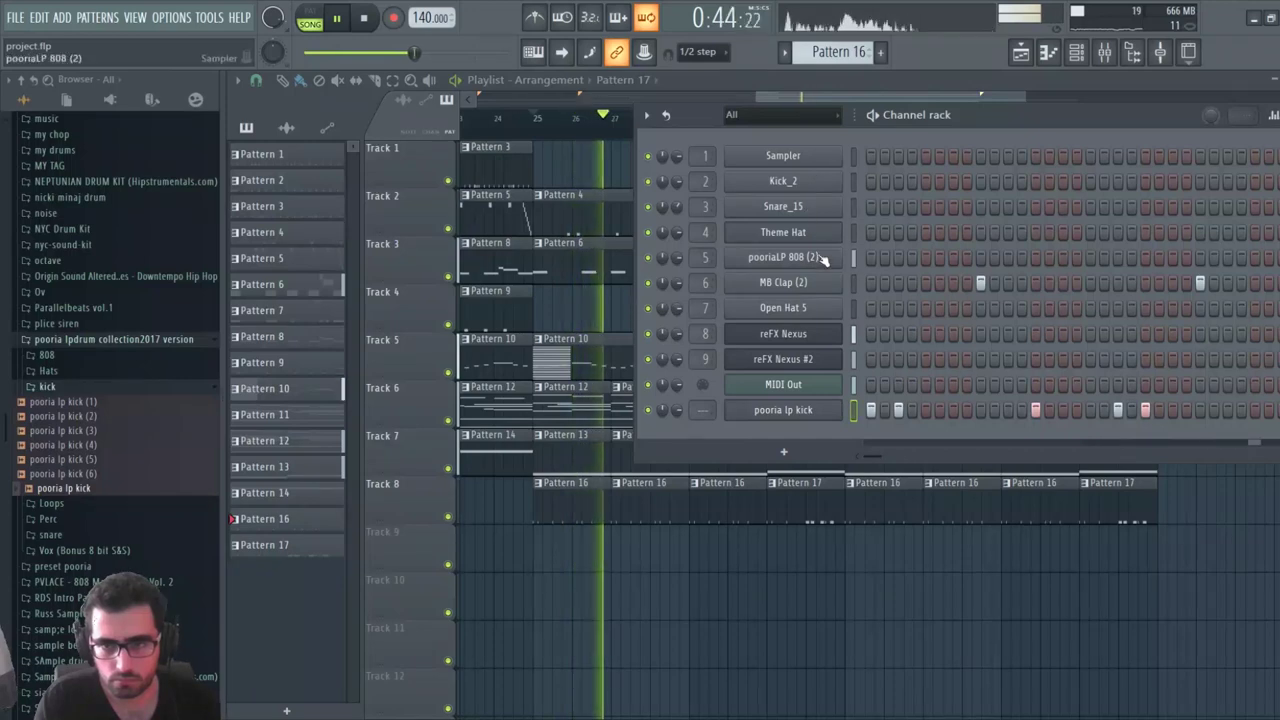
key(F7)
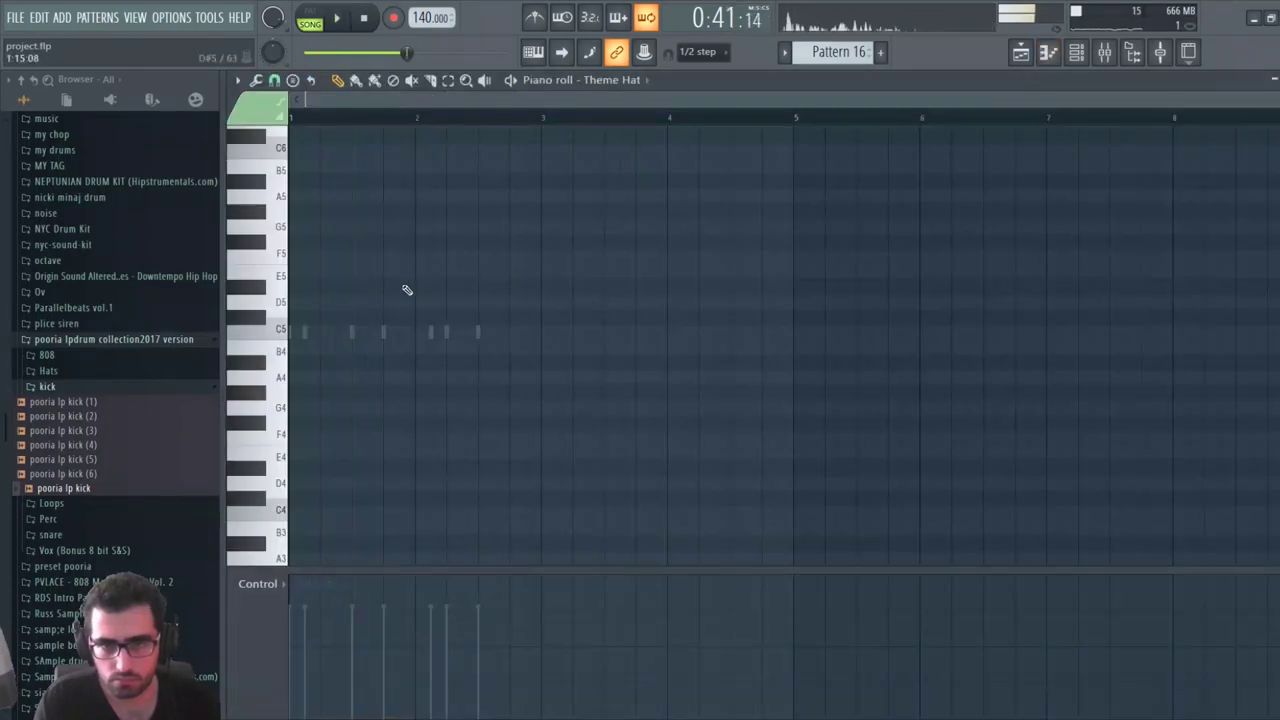
key(space)
scroll(322, 117, up, 4)
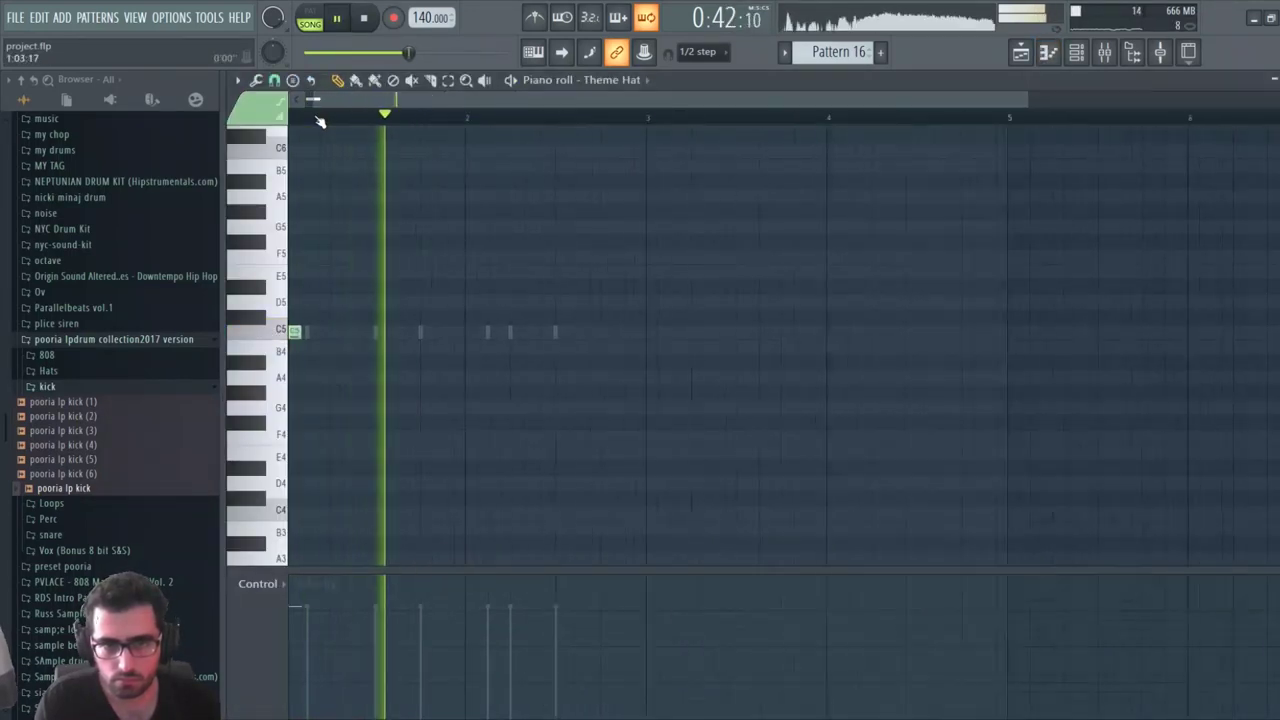
key(space)
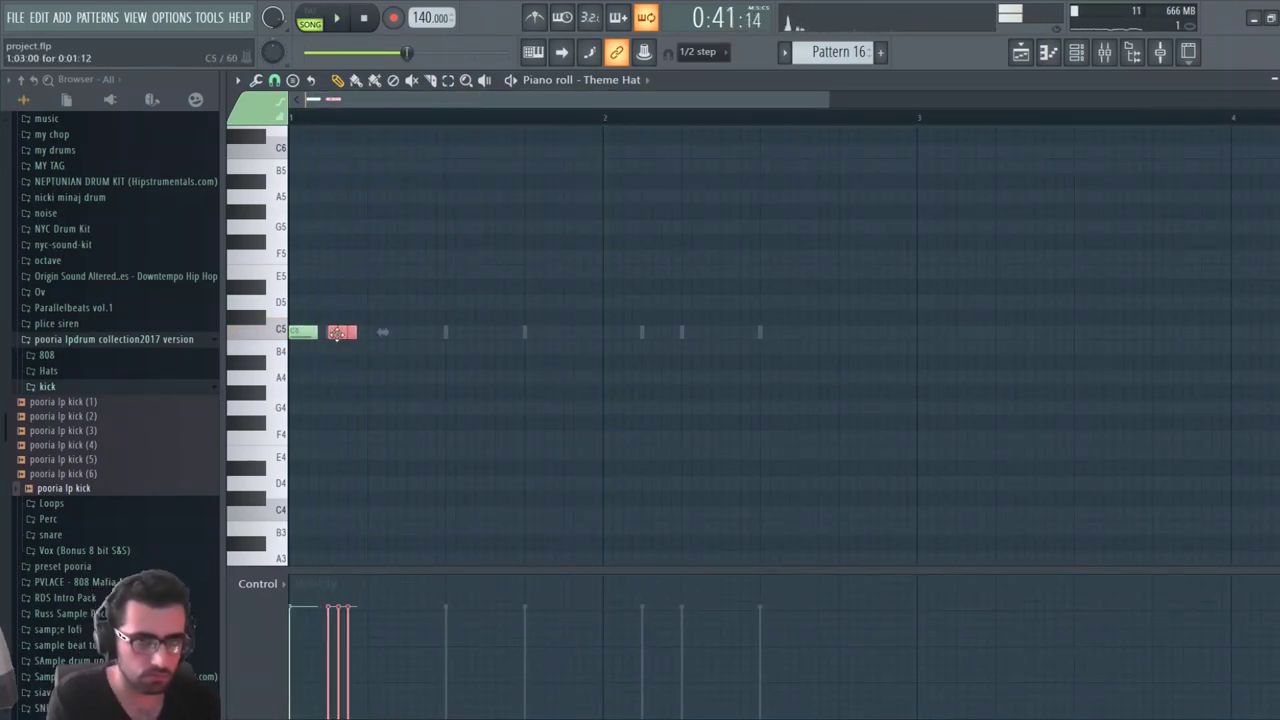
key(space)
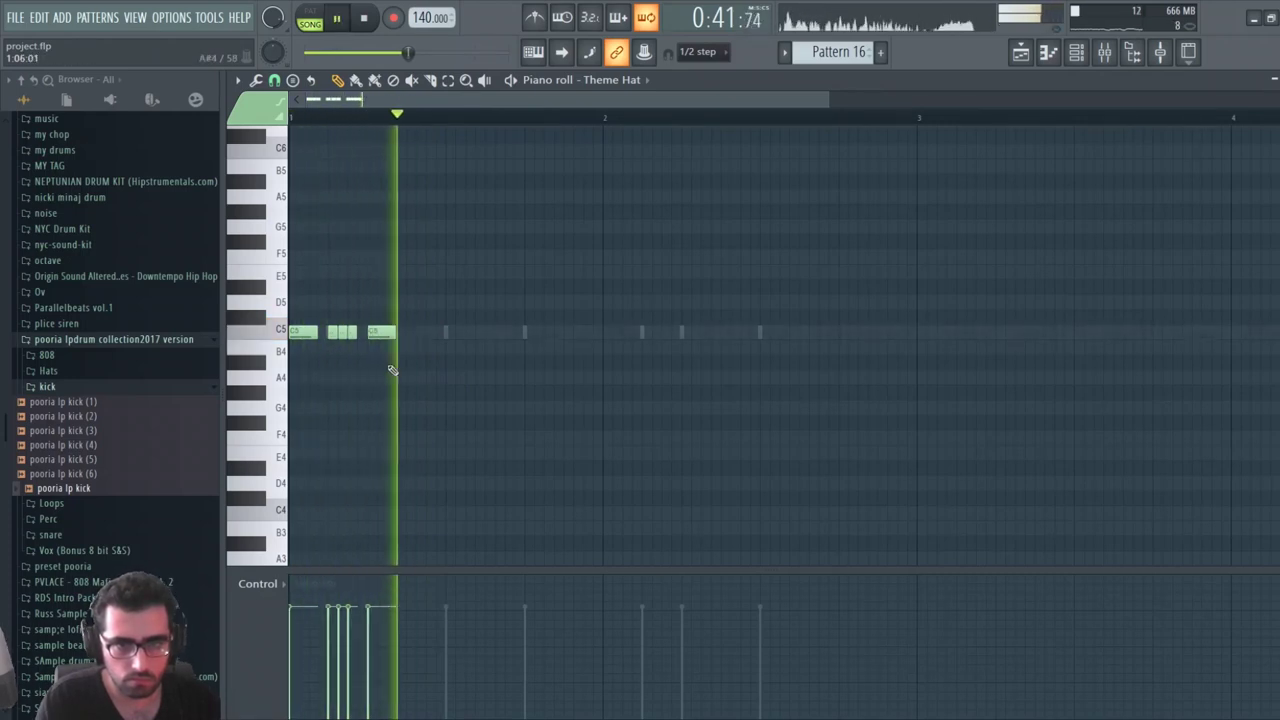
Add a three-note C5 roll on step 11 and C5 notes on steps 13 and 15 of bar 1, then replay
key(space)
key(space)
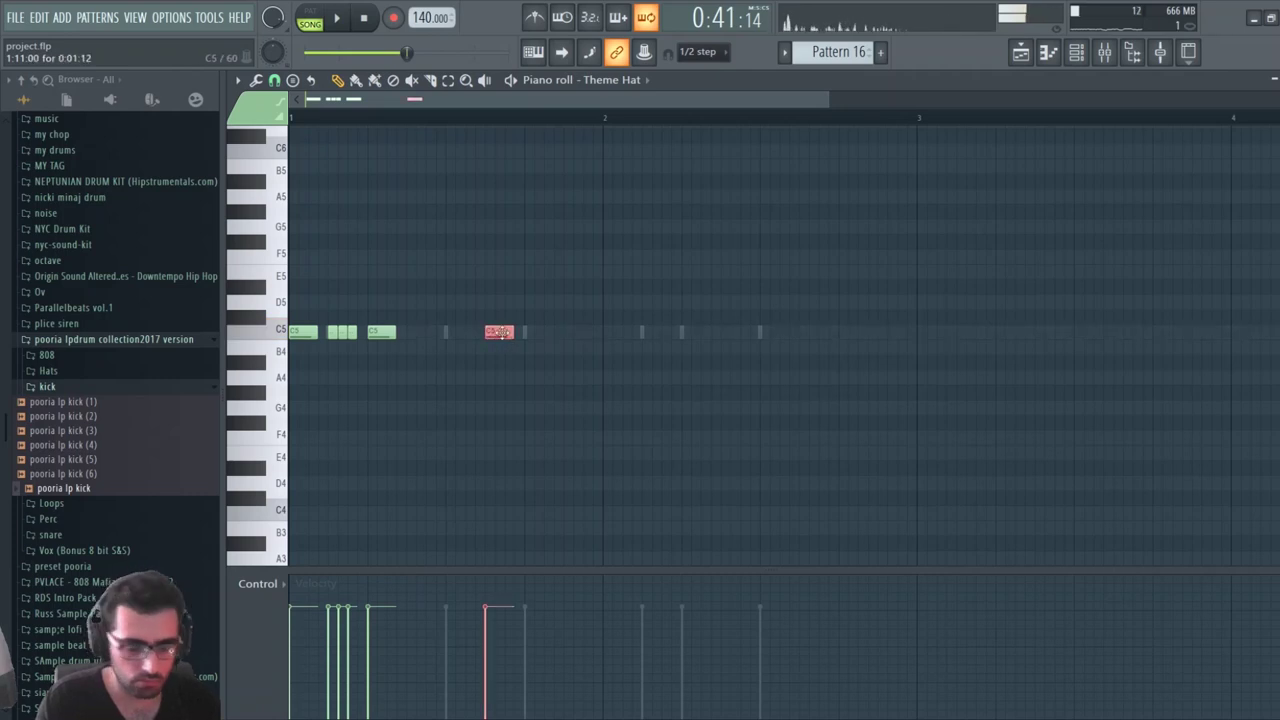
key(space)
click(543, 380)
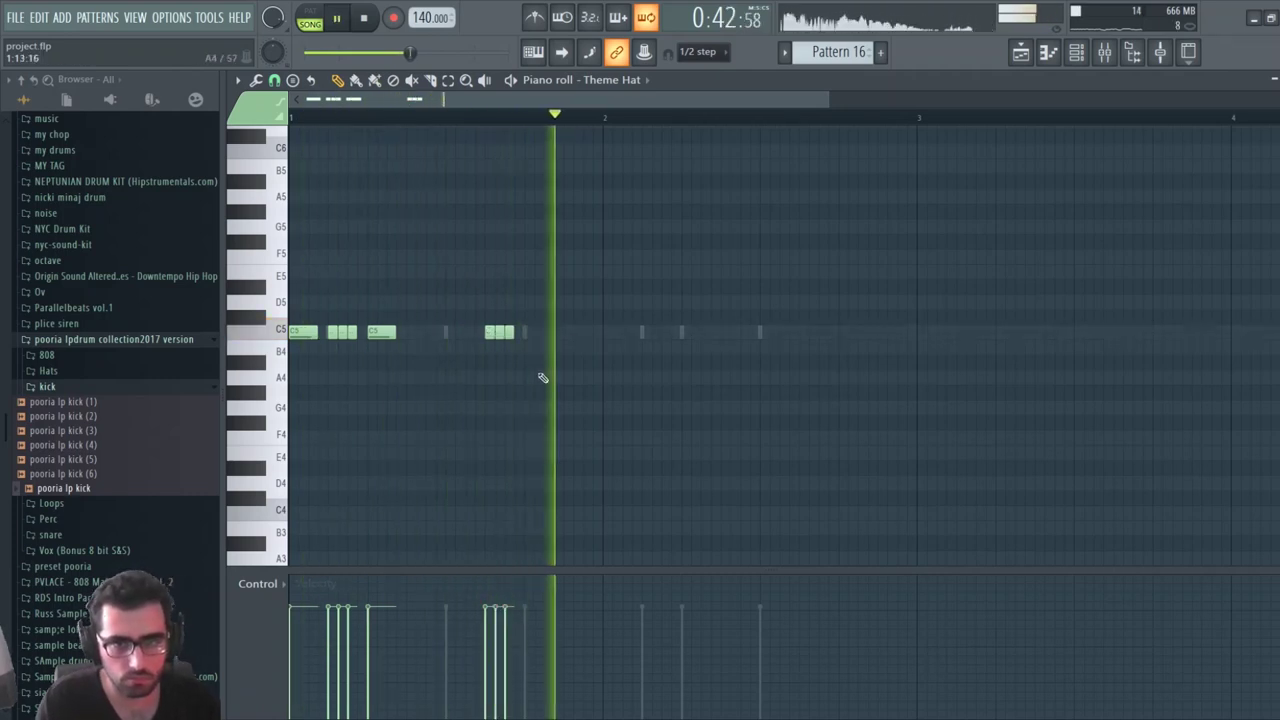
click(567, 332)
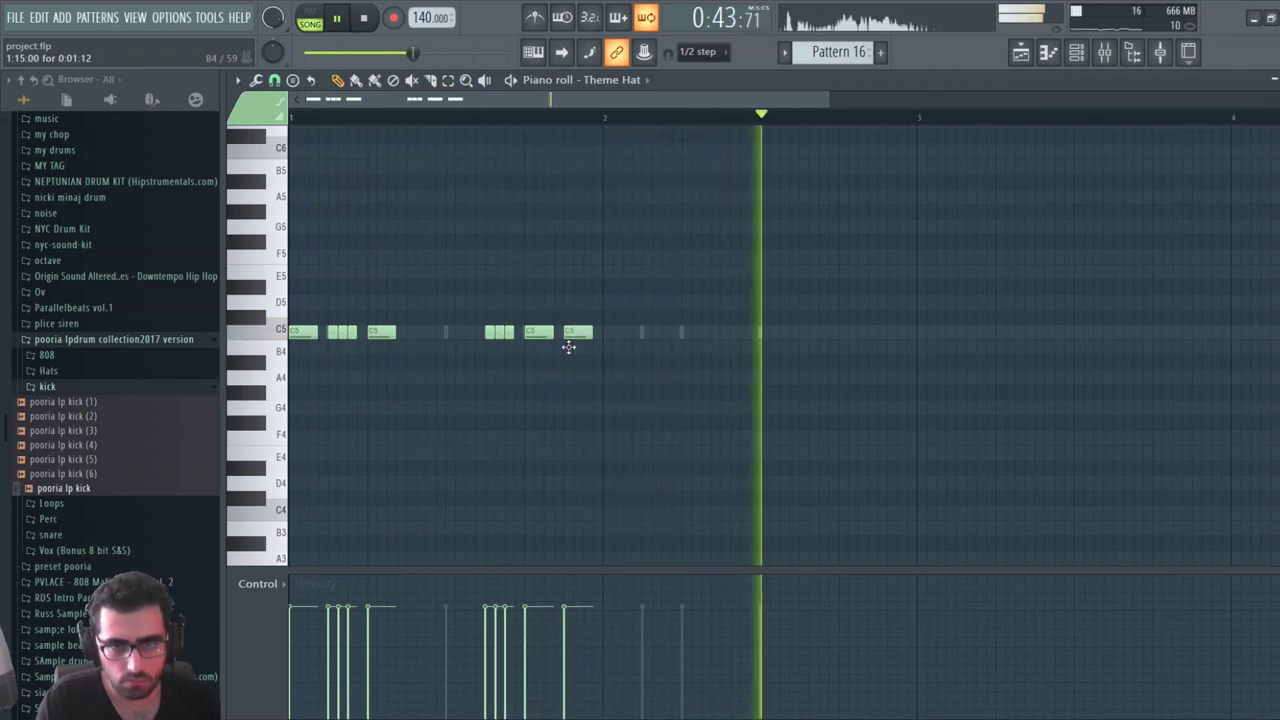
key(space)
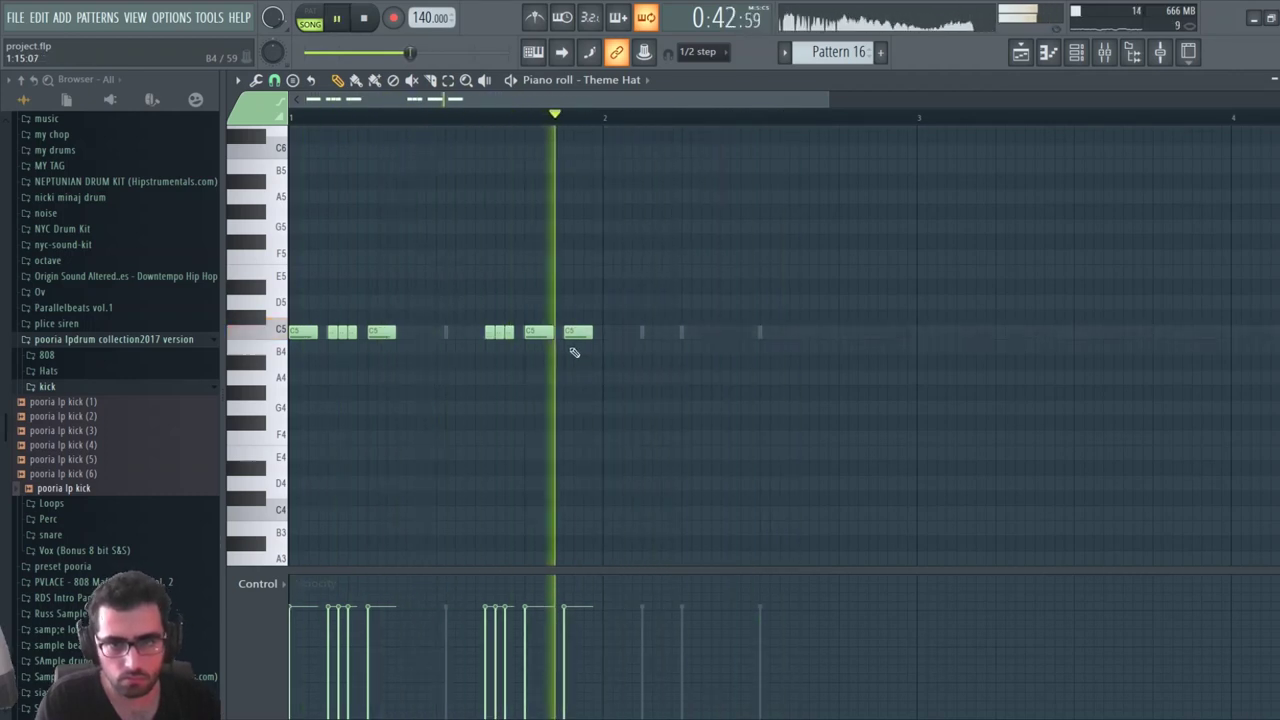
Duplicate all of bar 1's Theme Hat notes into bar 2 and deselect them
drag(626, 266, 290, 333)
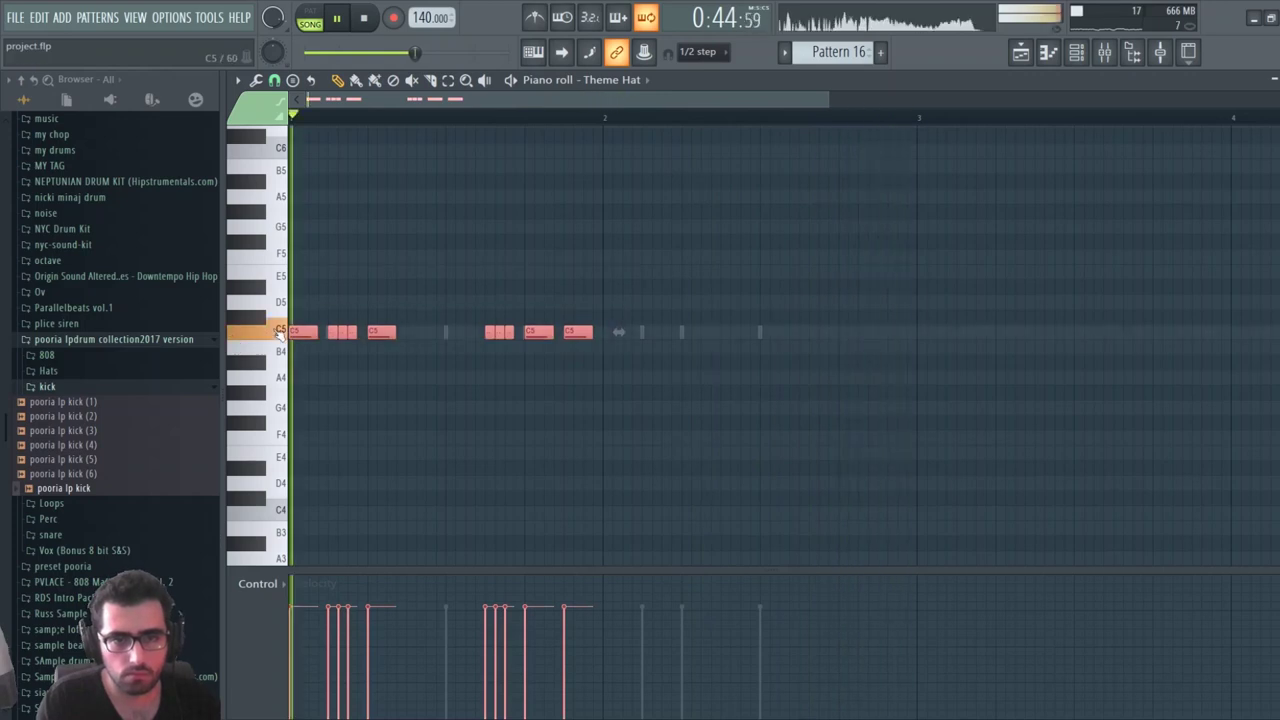
key(ctrl+b)
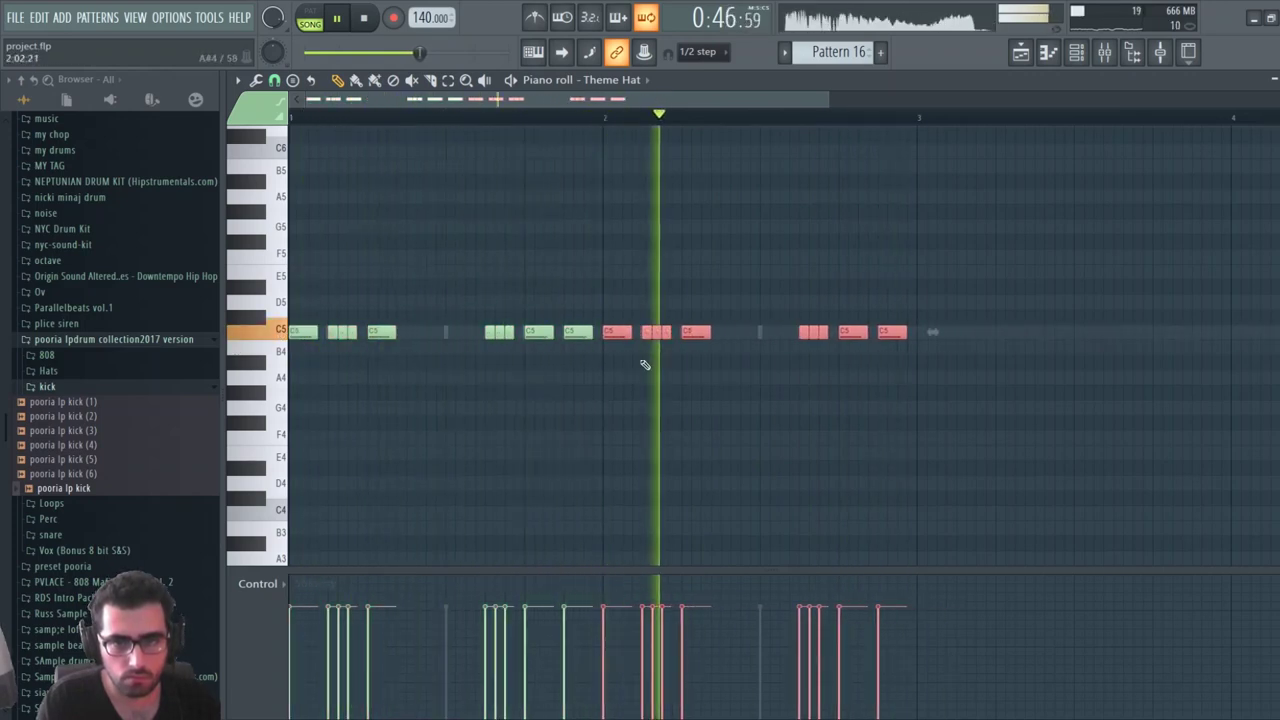
key(ctrl+d)
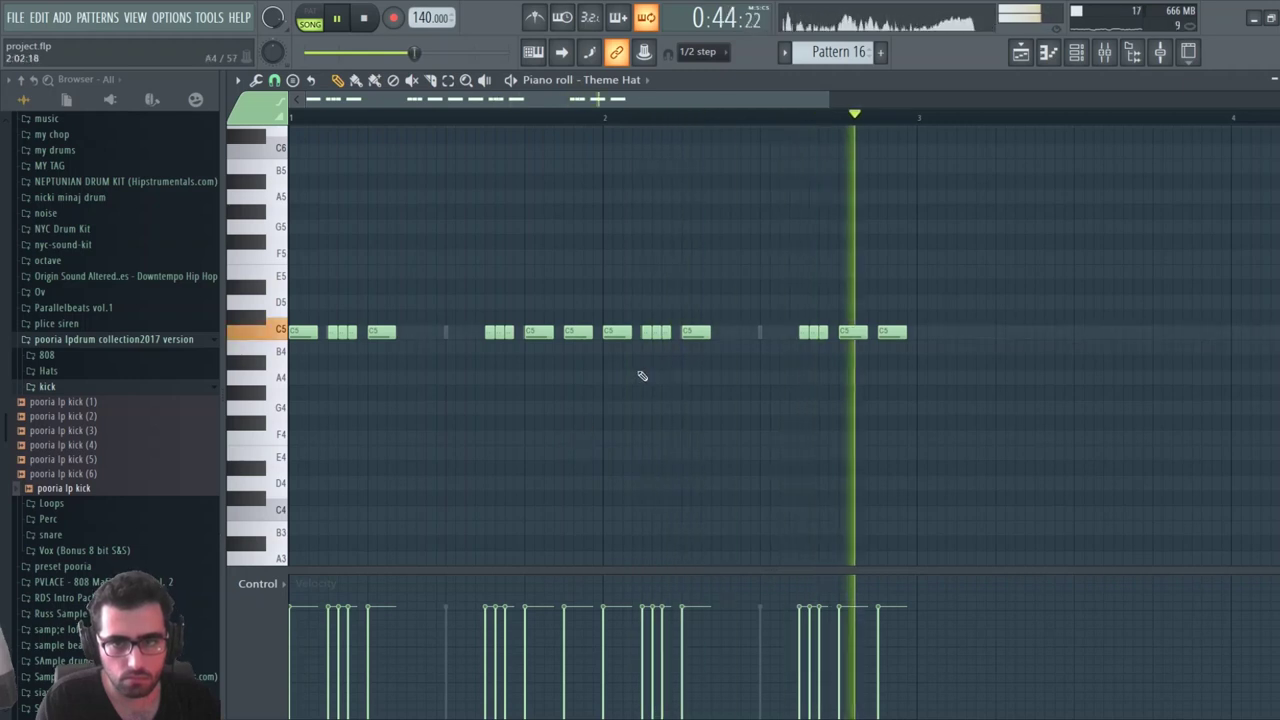
In bar 2, lower the step 3 hat roll to A#4, add a three-note B4 roll on step 7 and a short C5 on step 9
drag(666, 295, 721, 348)
key(shift+Down)
key(shift+Down)
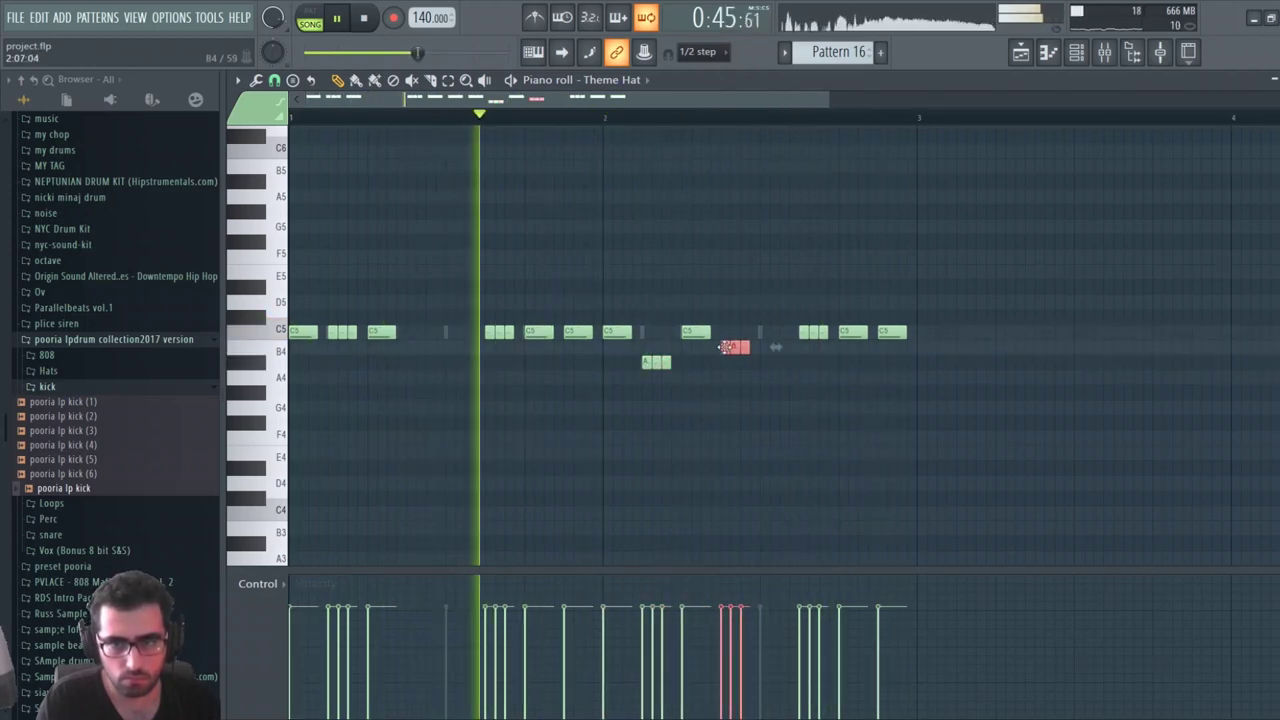
ctrl+click(749, 406)
click(759, 318)
click(763, 332)
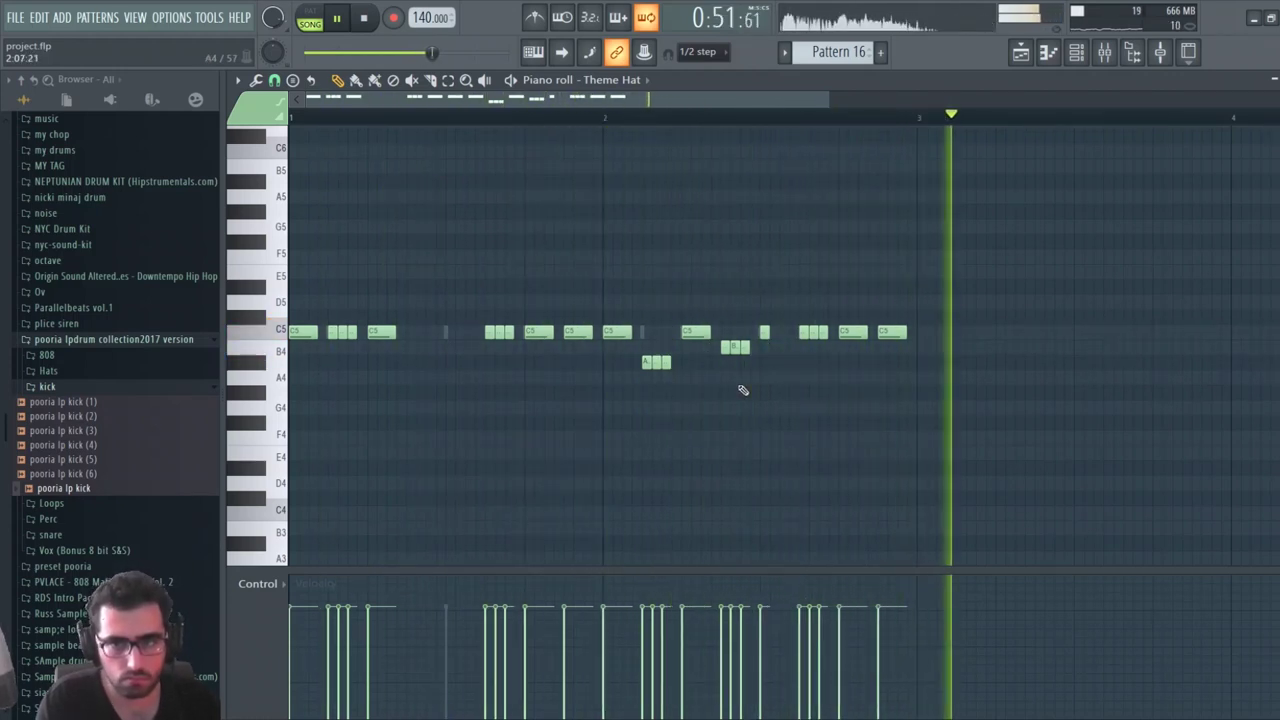
Copy Pattern 16's Theme Hat notes into Pattern 17's Theme Hat channel
click(1278, 79)
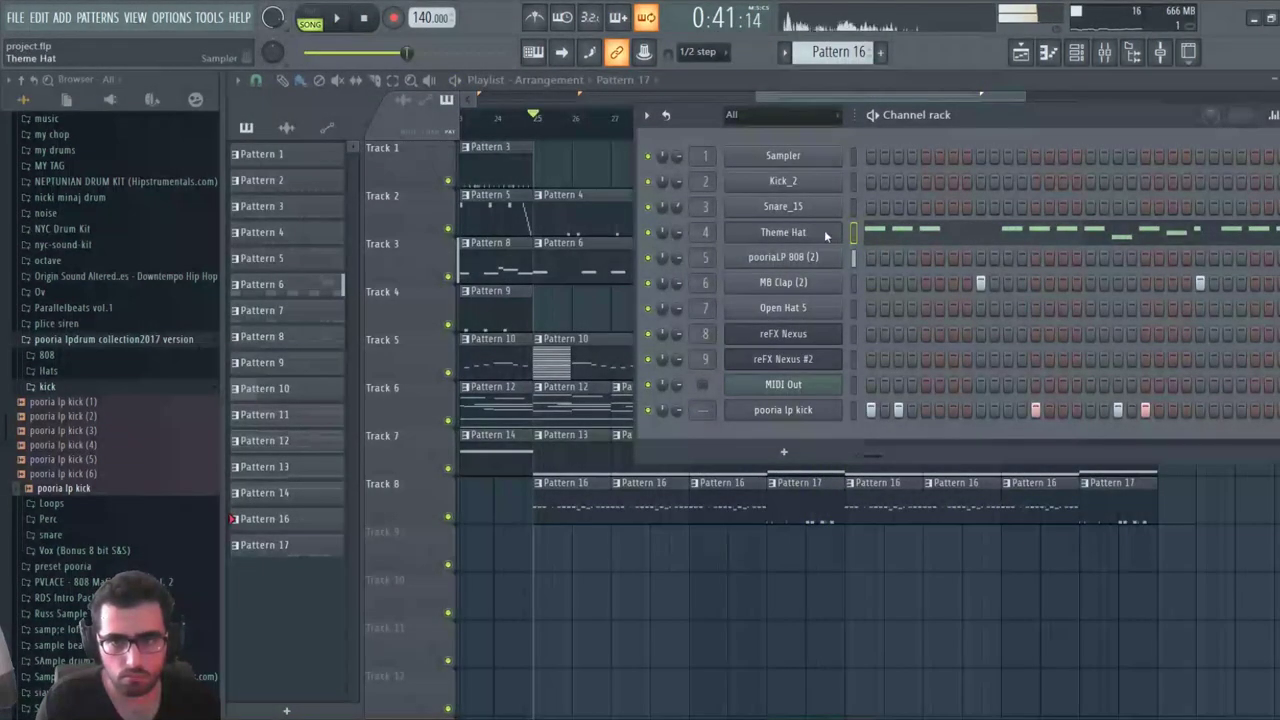
key(F6)
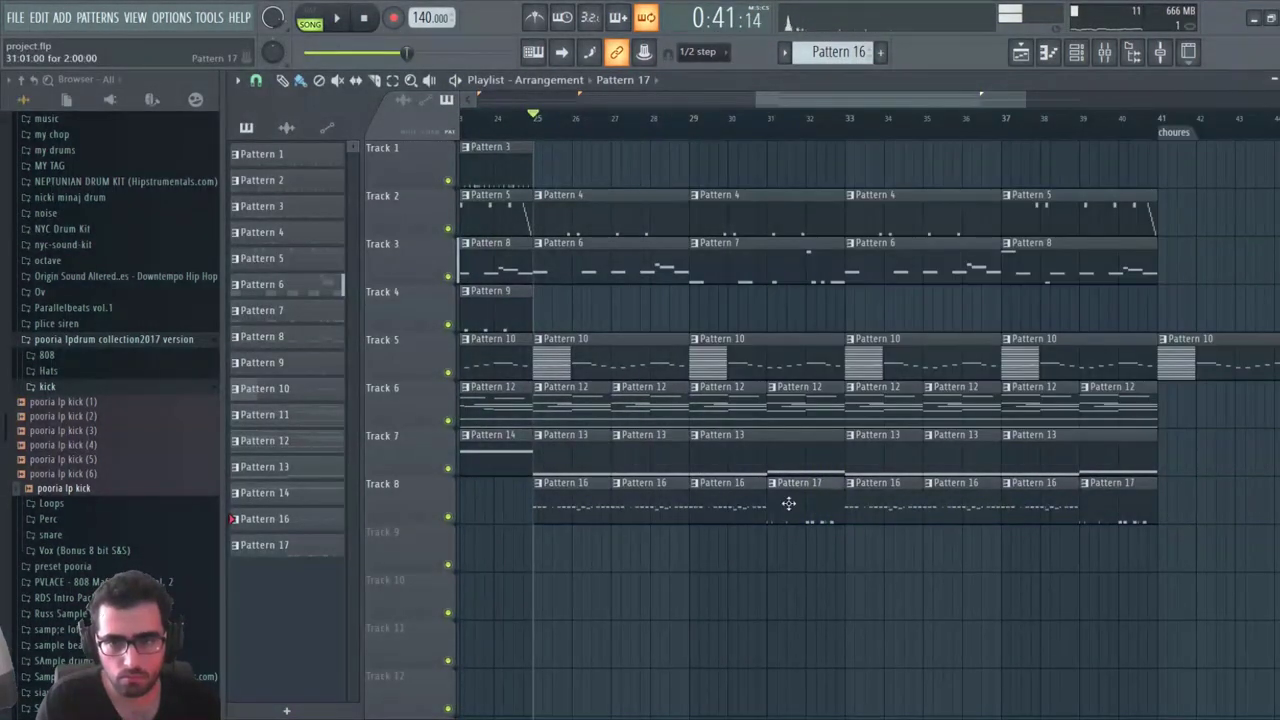
click(1077, 51)
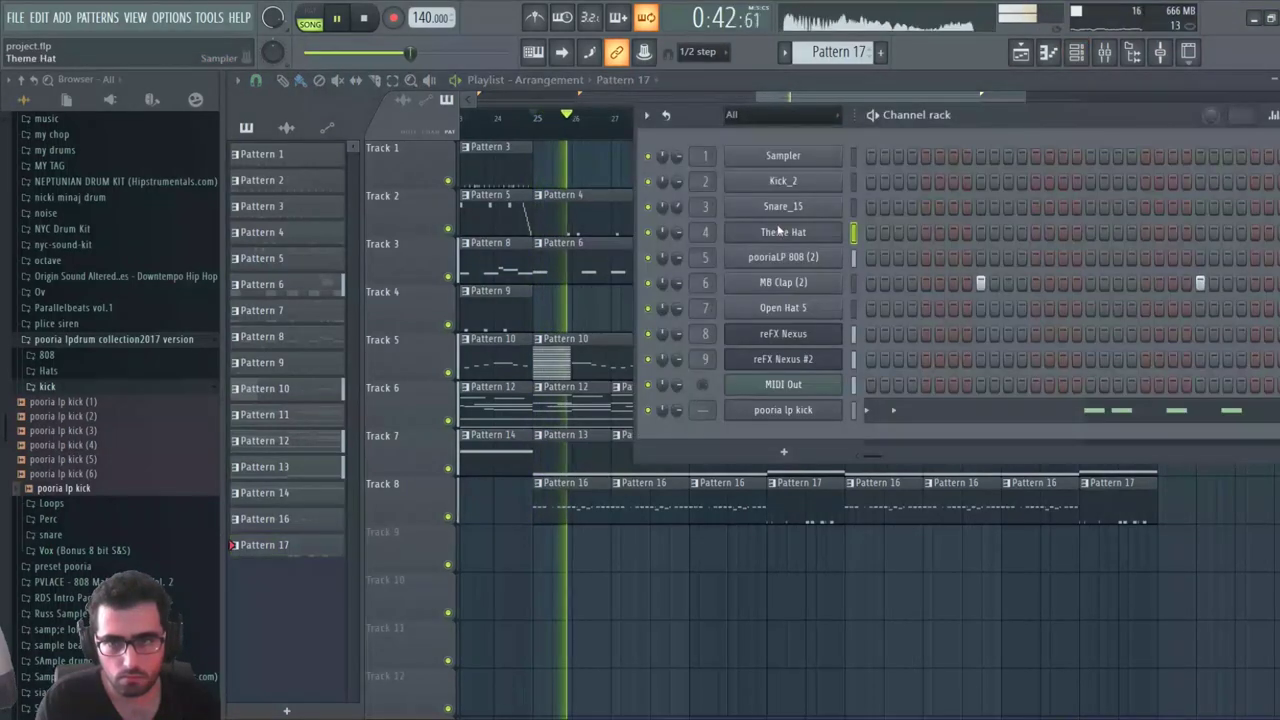
Vary Pattern 17's hats with a five-note C5 roll from bar 1 step 7, thinned step 11 rolls, and a short C5 on bar 2 step 10
key(F7)
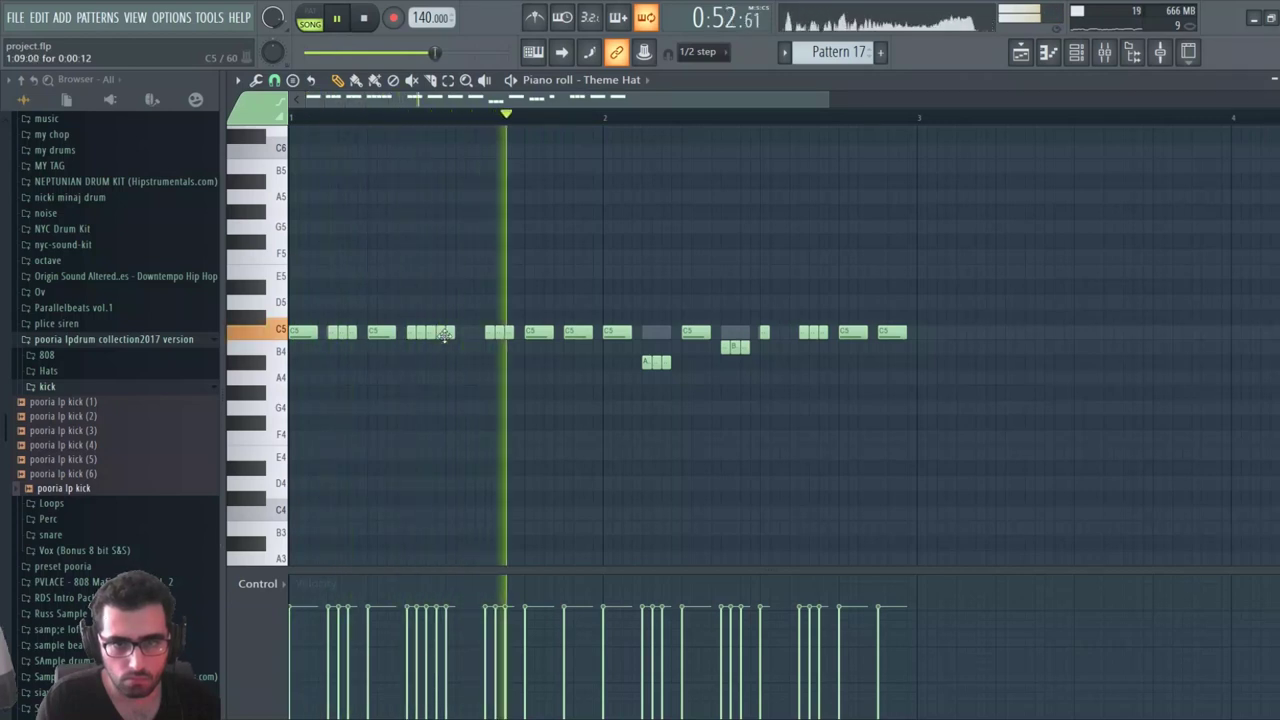
key(space)
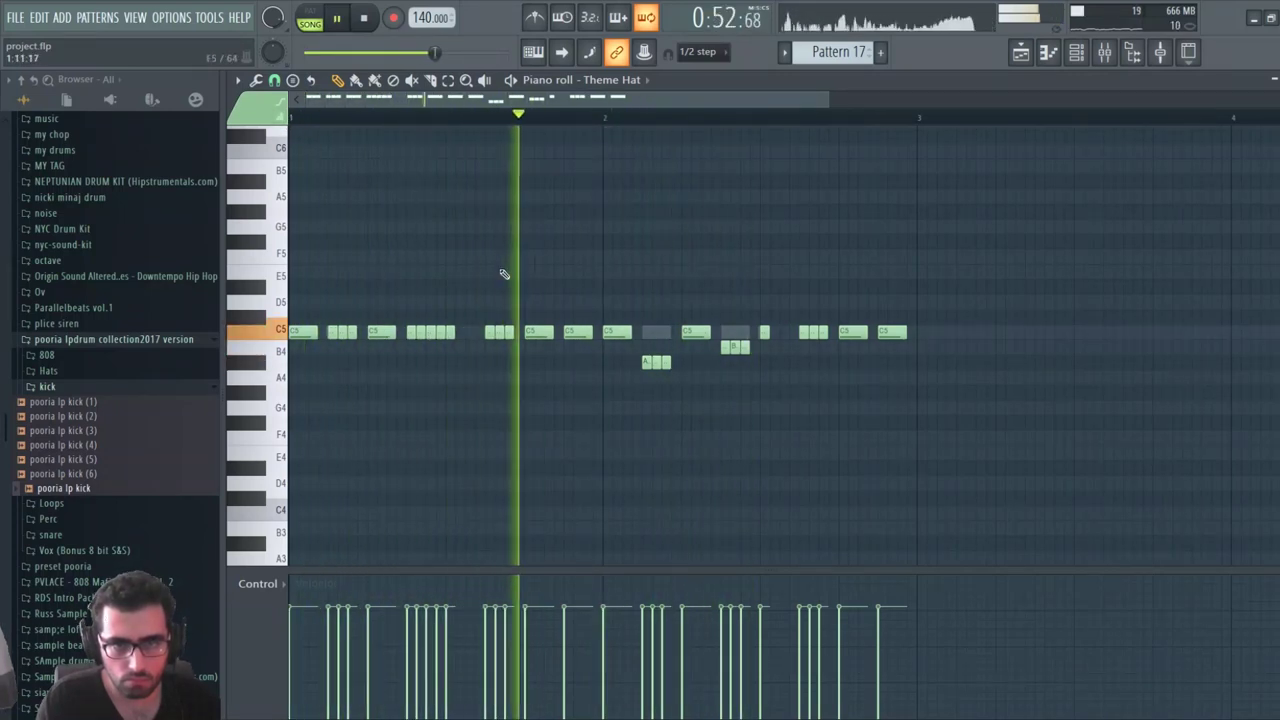
key(space)
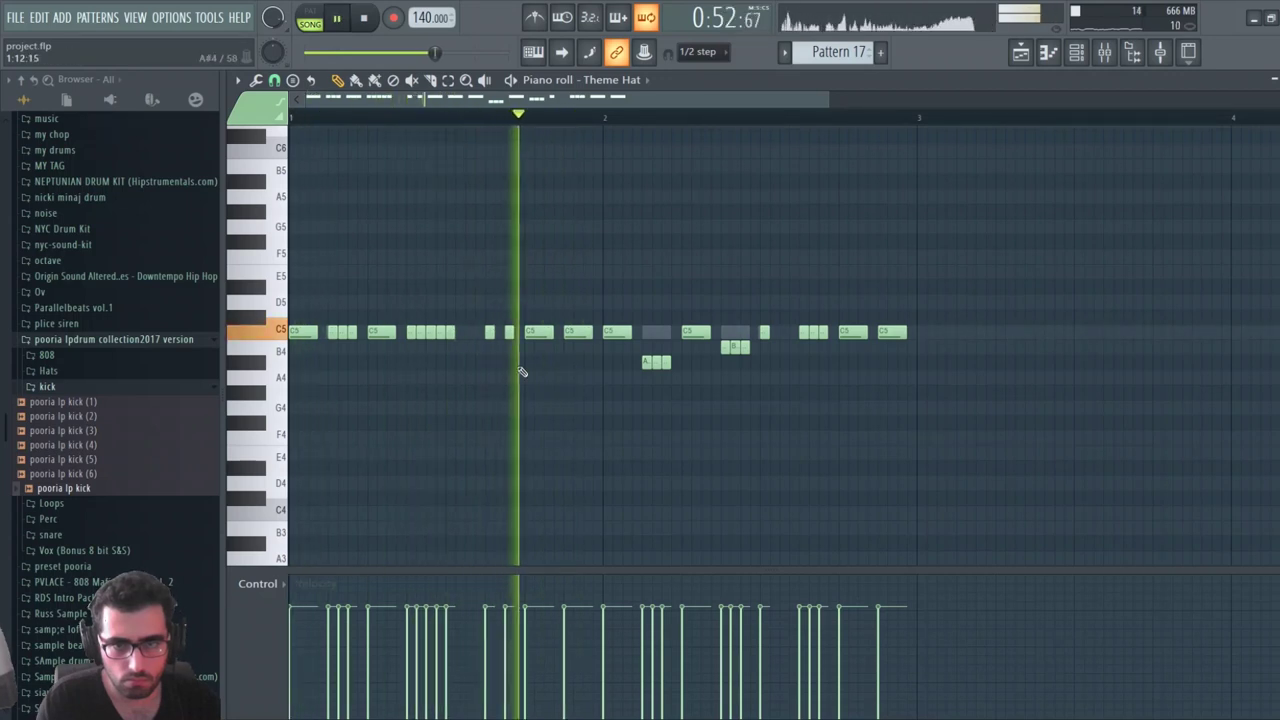
click(783, 330)
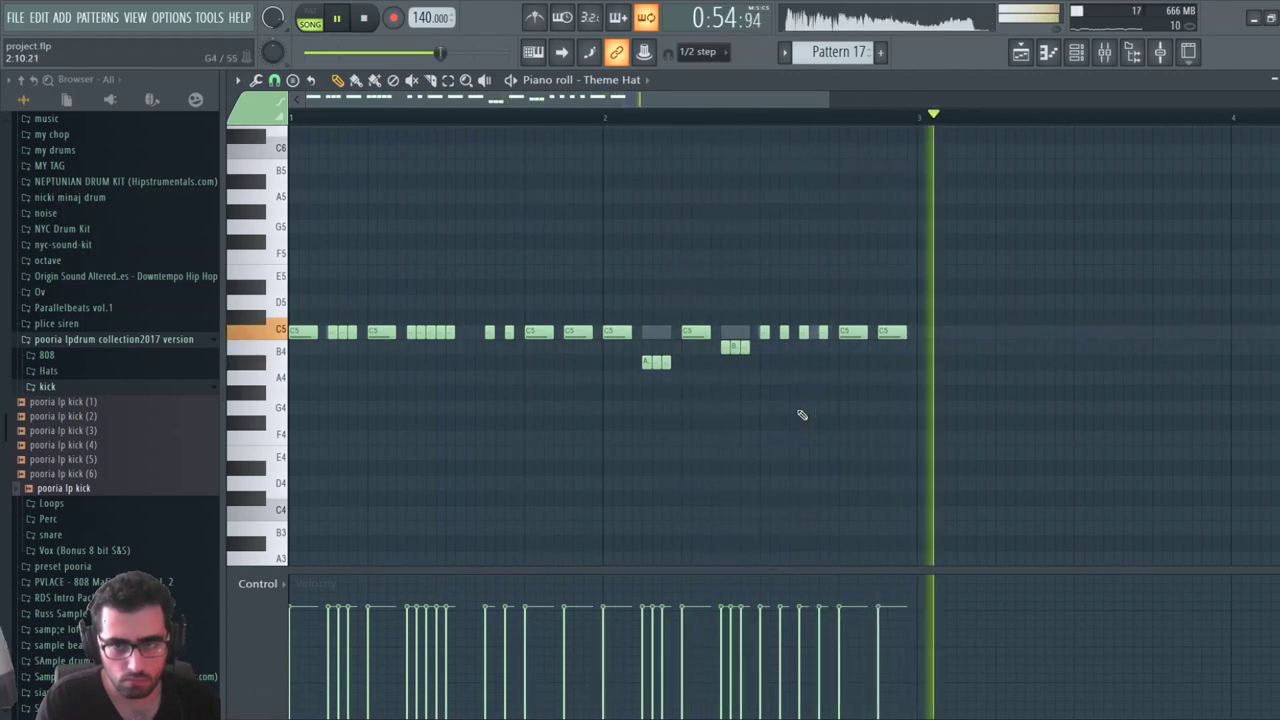
key(Escape)
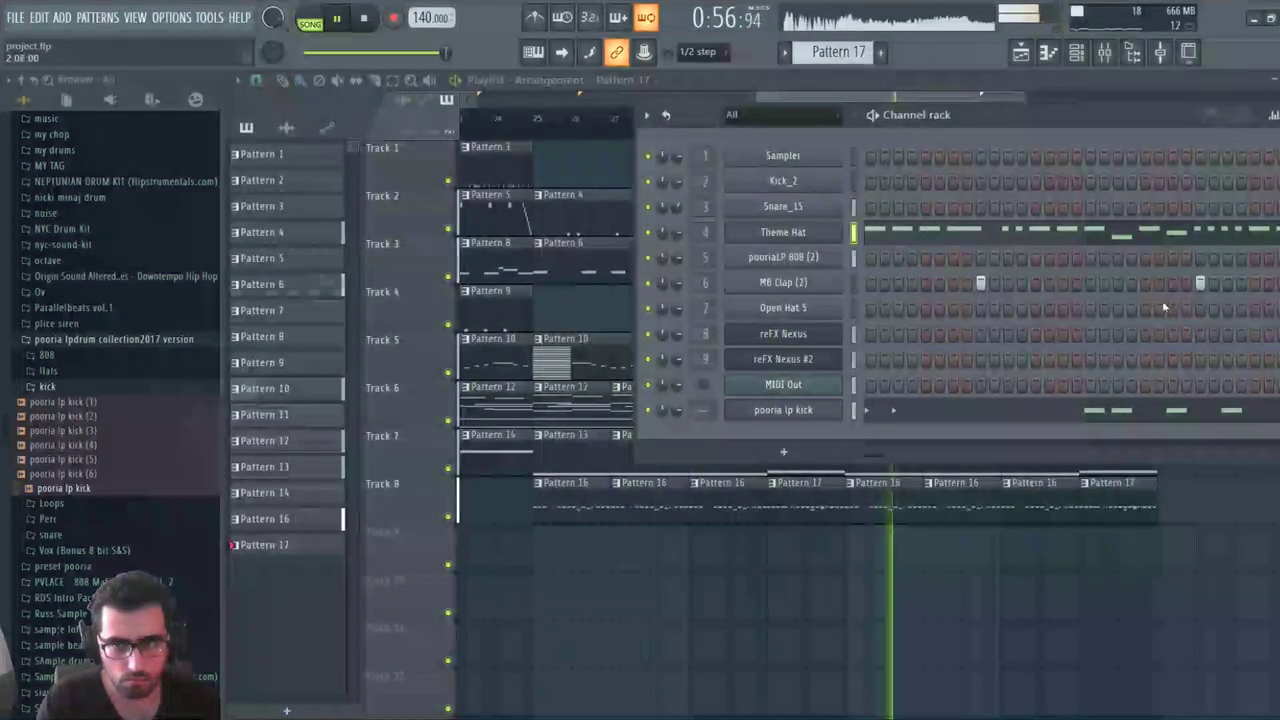
Replace the Pattern 8 clip at bar 37 on Track 3 with Pattern 7 and replay
key(F6)
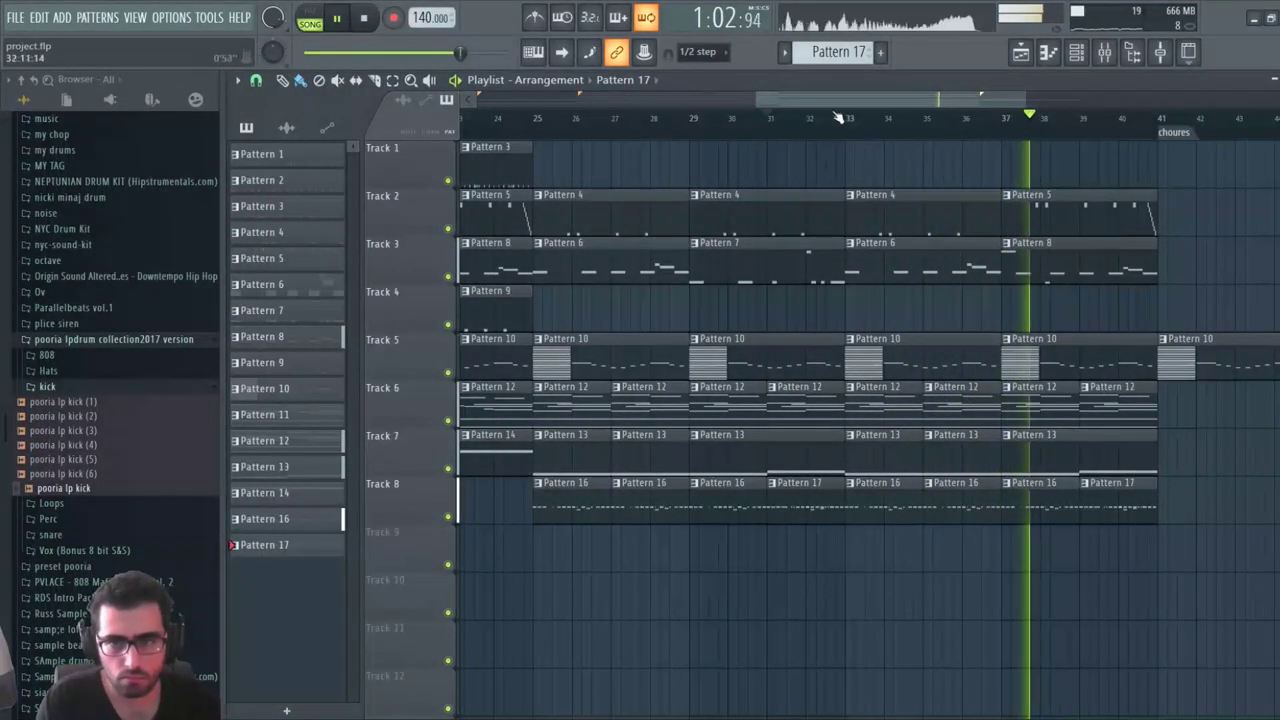
right_click(1106, 277)
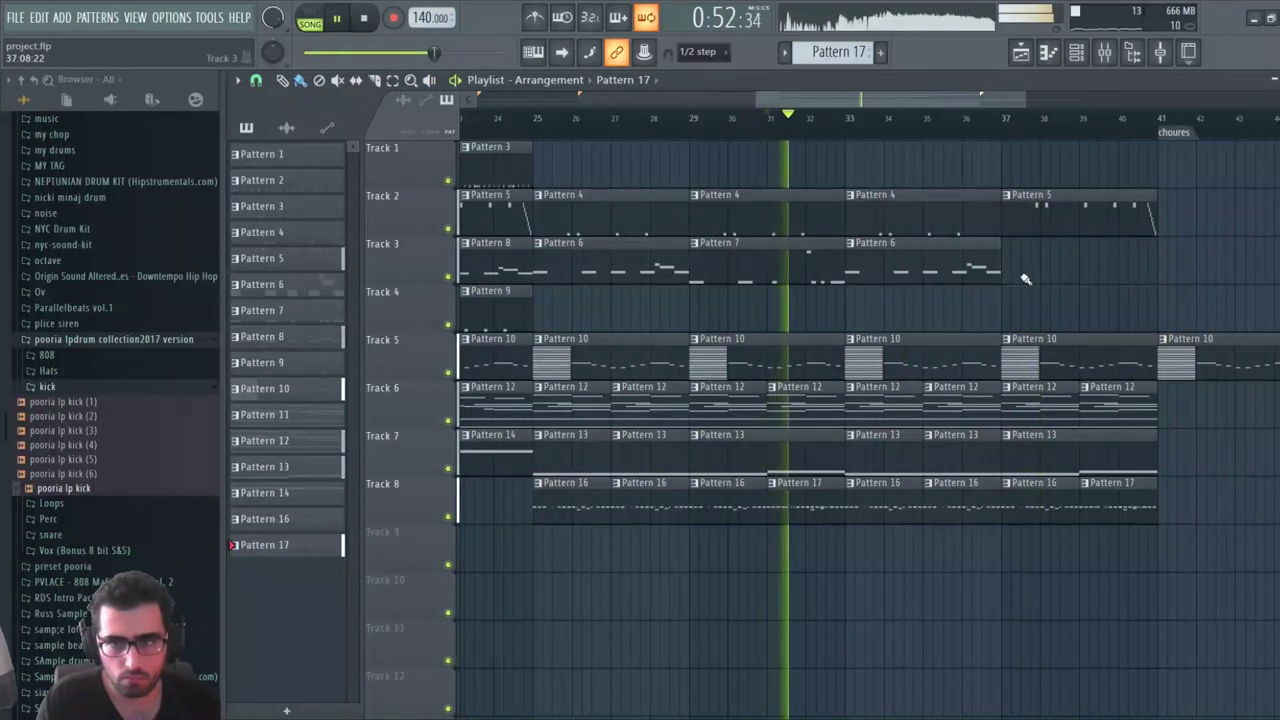
drag(800, 258, 1082, 258)
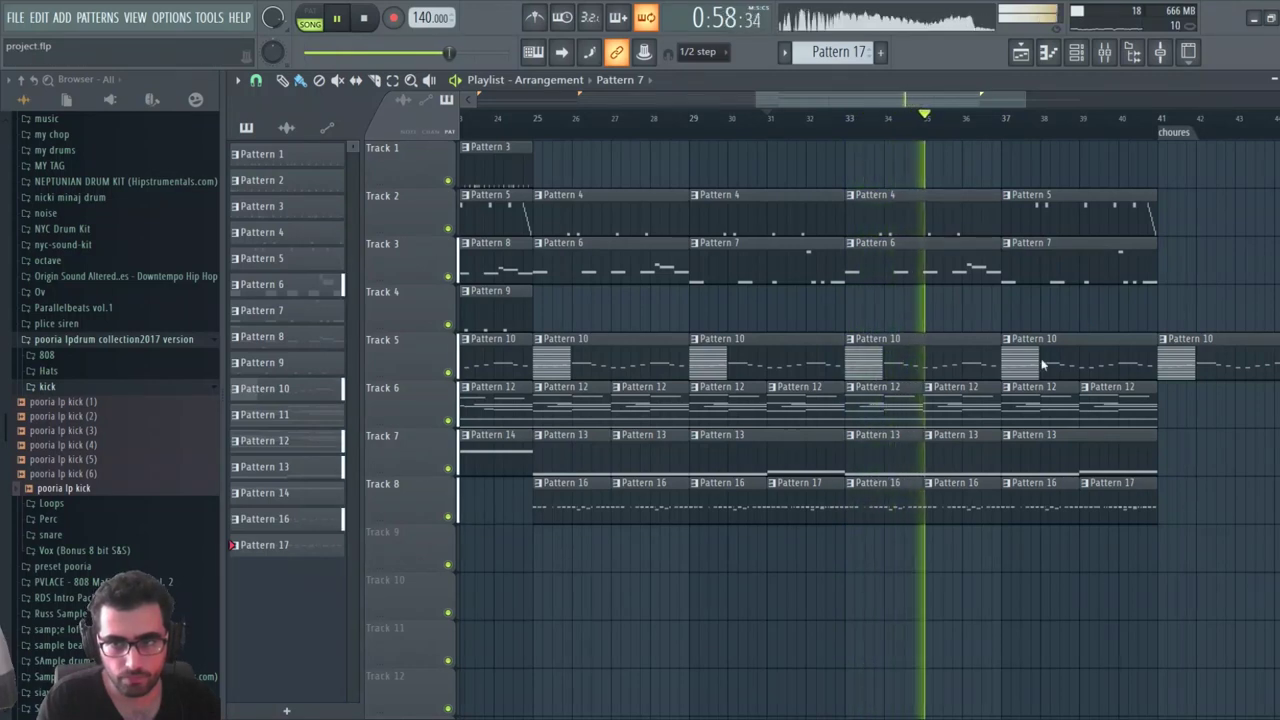
Make Track 3's bar 37 clip unique and replace its first E4 with two-step E5 and E4 notes on steps 1 and 3
click(1022, 266)
double_click(1030, 266)
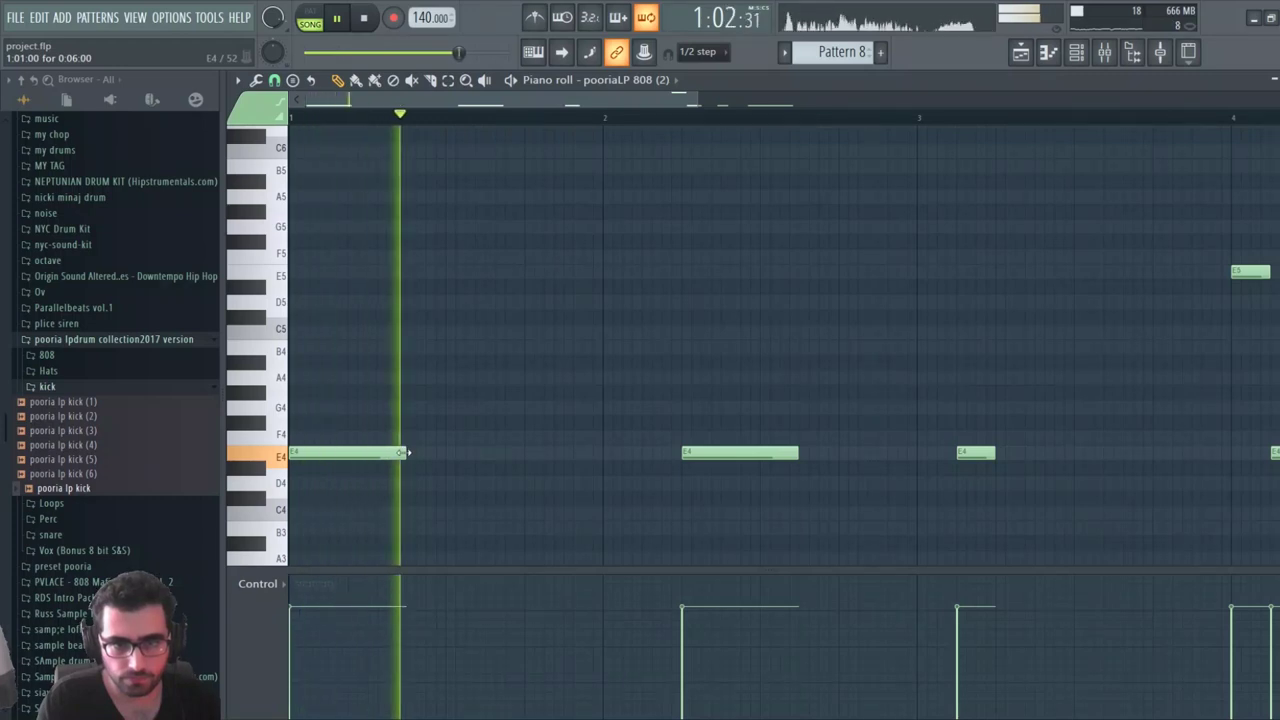
key(space)
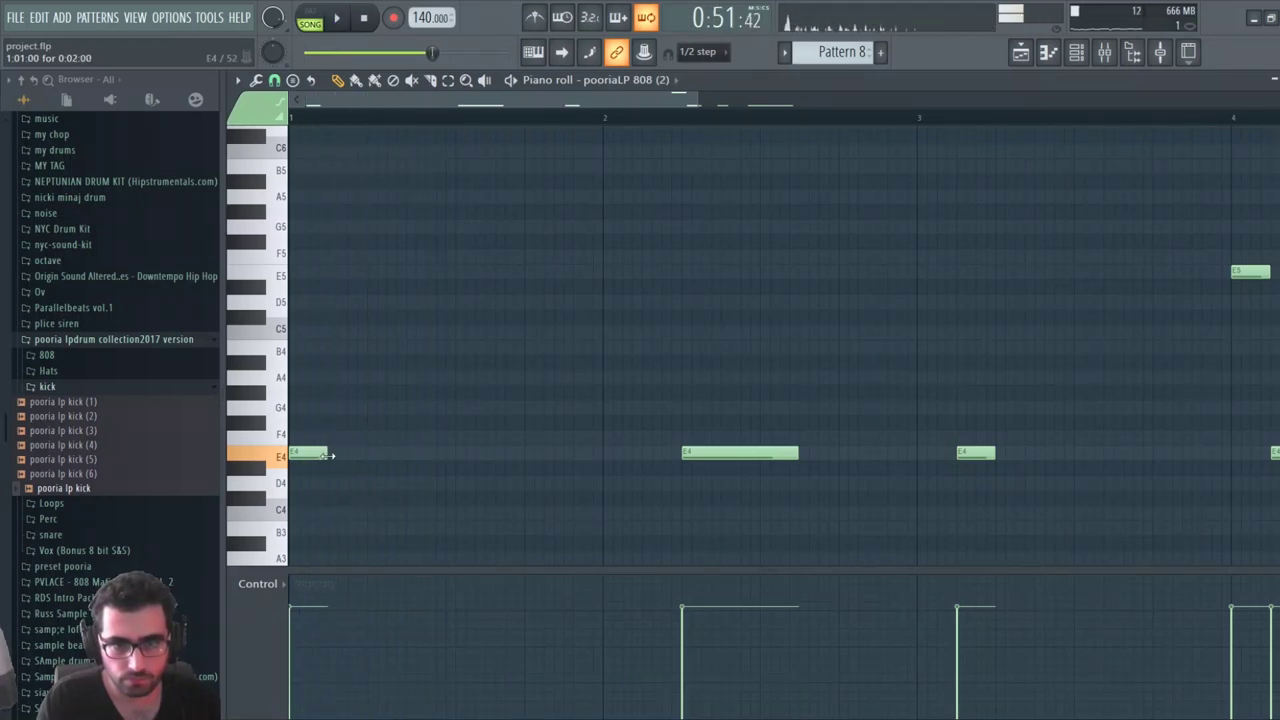
drag(305, 376, 305, 287)
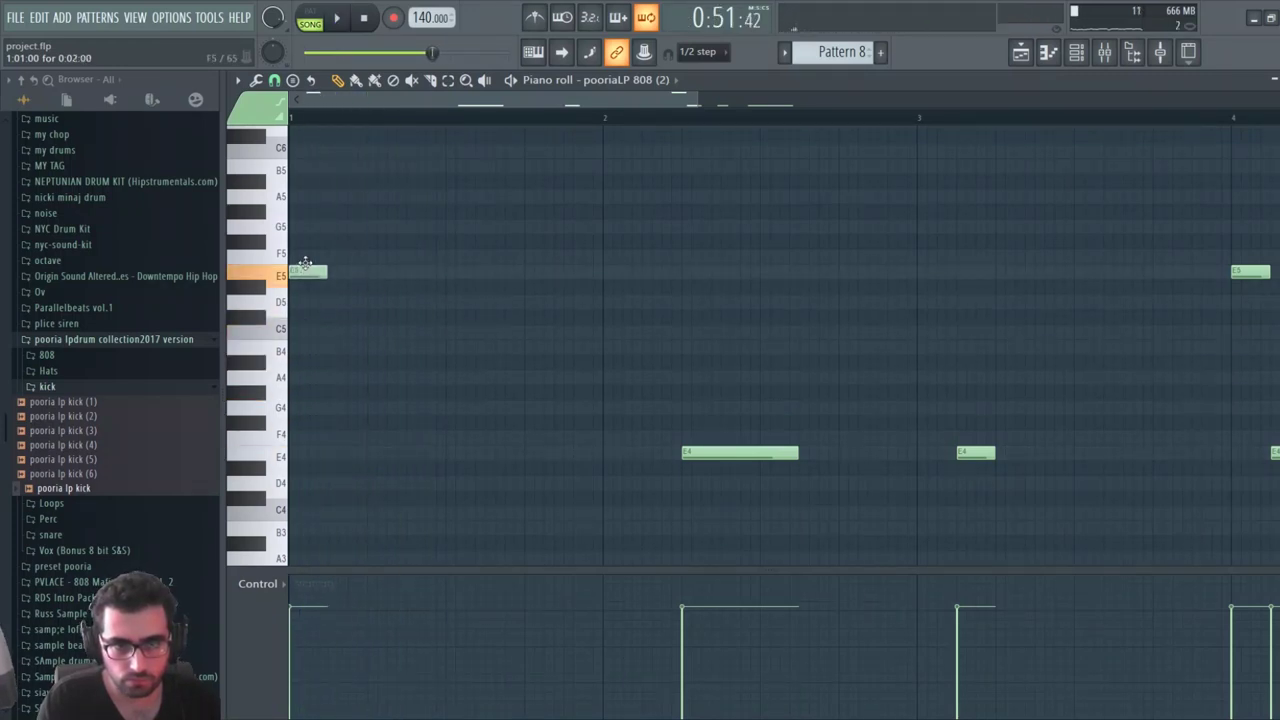
drag(327, 507, 327, 451)
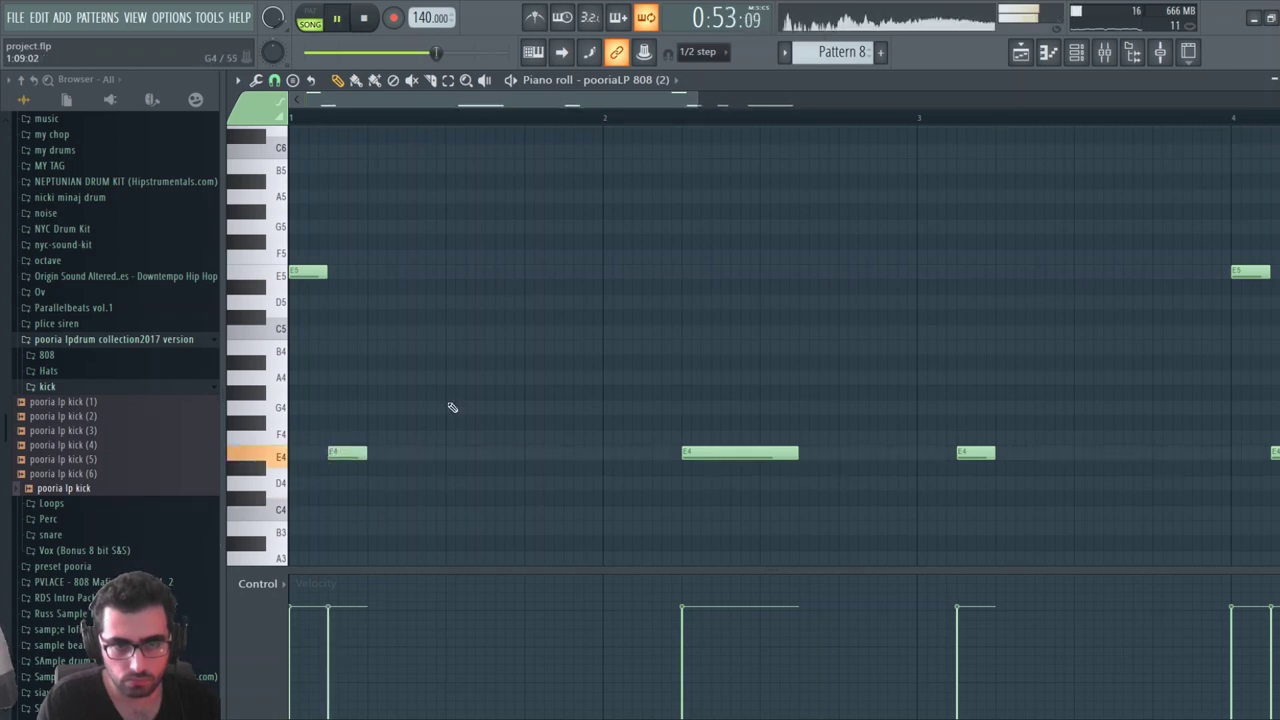
Replay the arrangement from bar 25, make Track 3's bar 25 clip unique, and open its 808 notes for editing
key(F5)
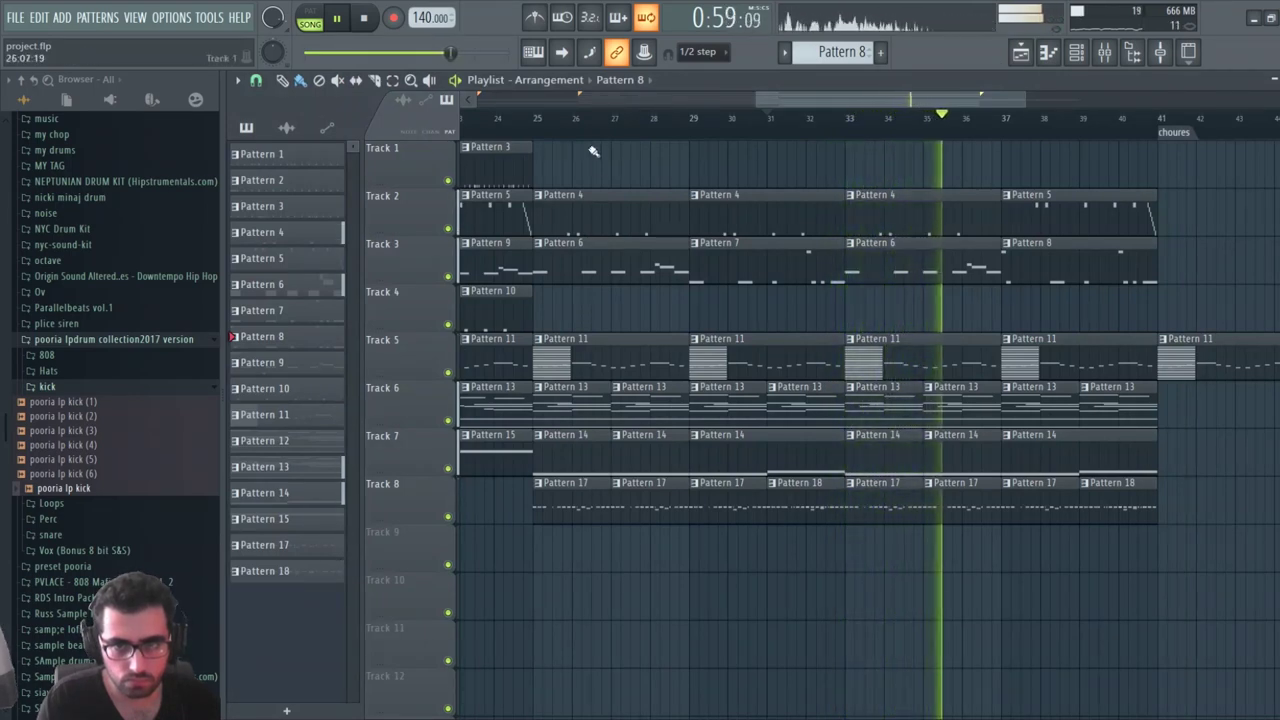
click(538, 115)
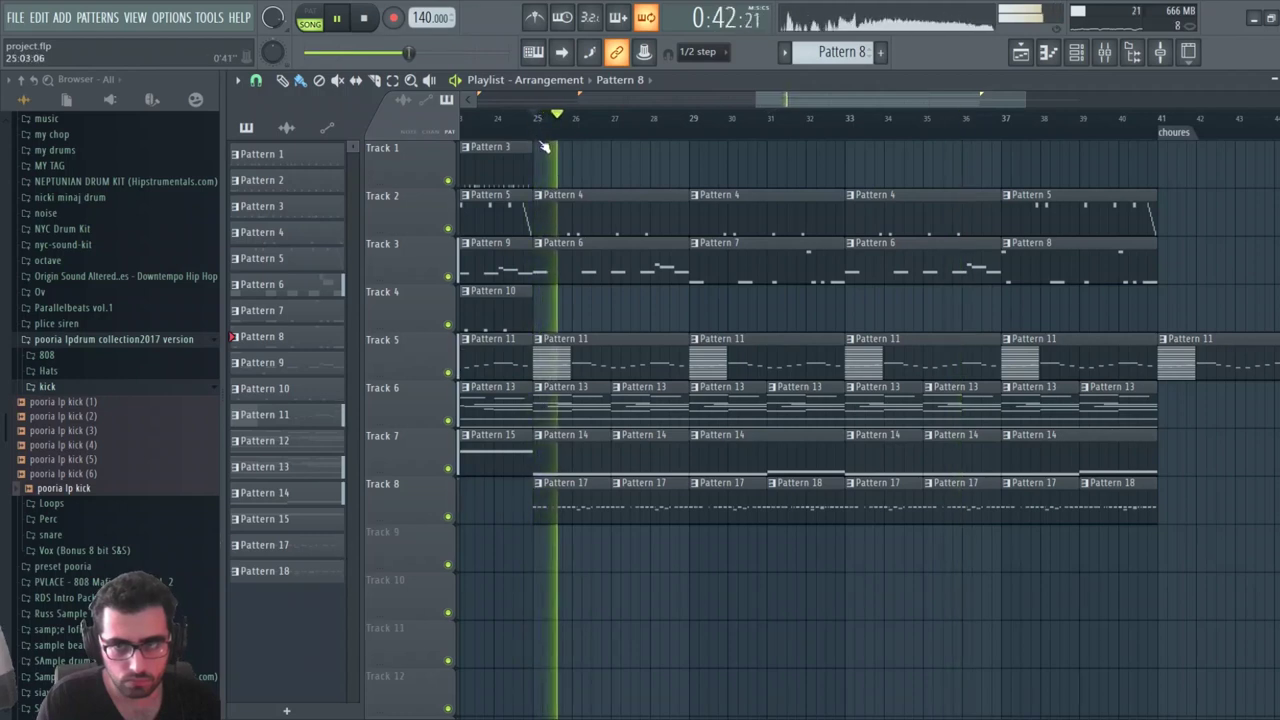
key(space)
key(space)
key(space)
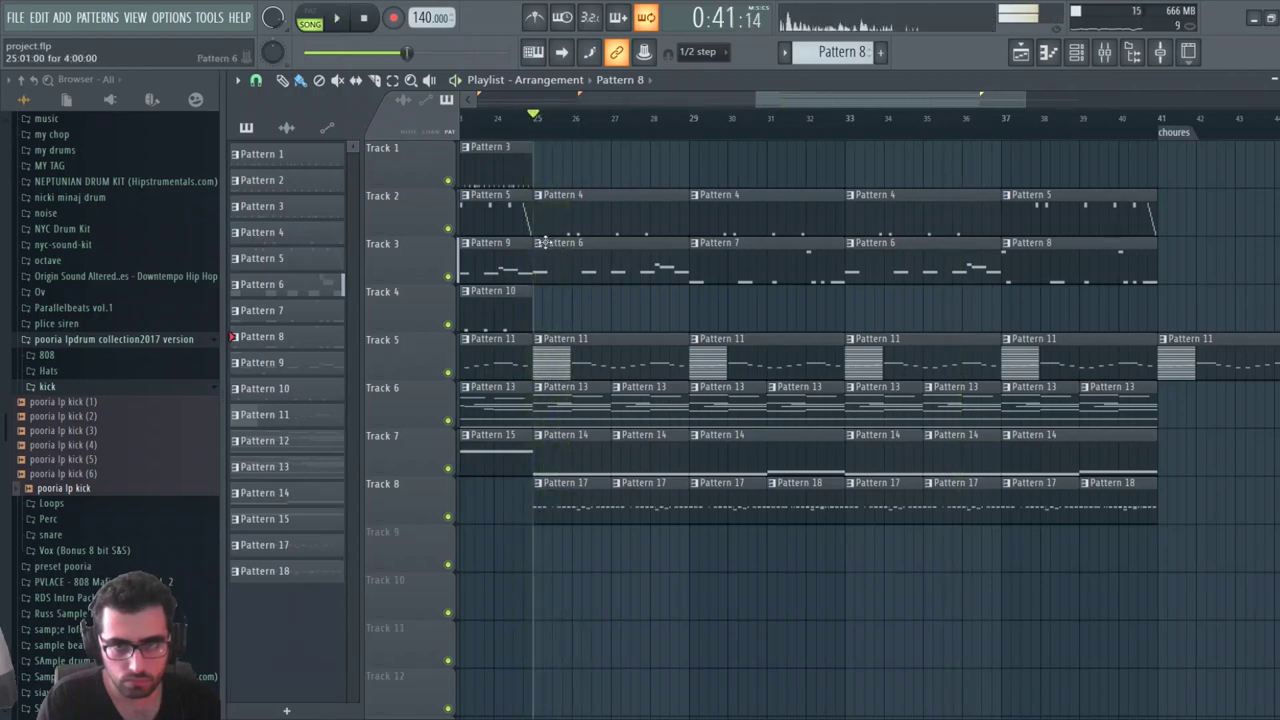
click(584, 355)
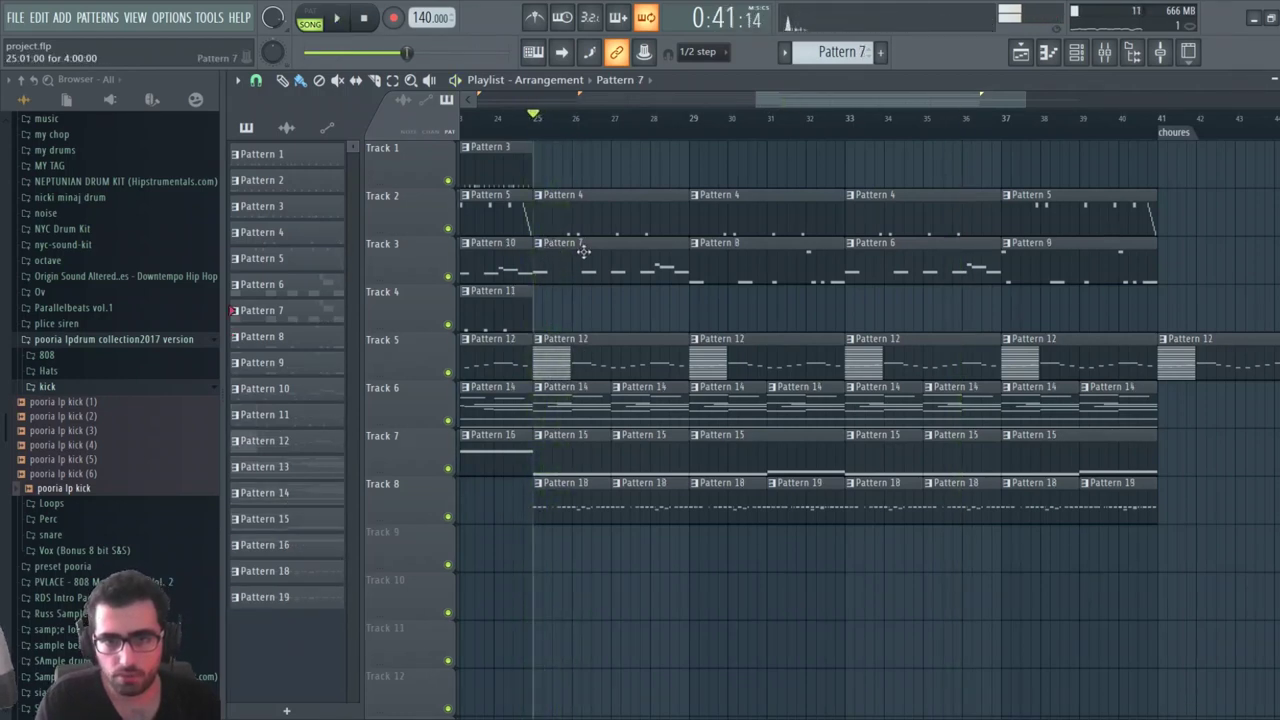
double_click(583, 250)
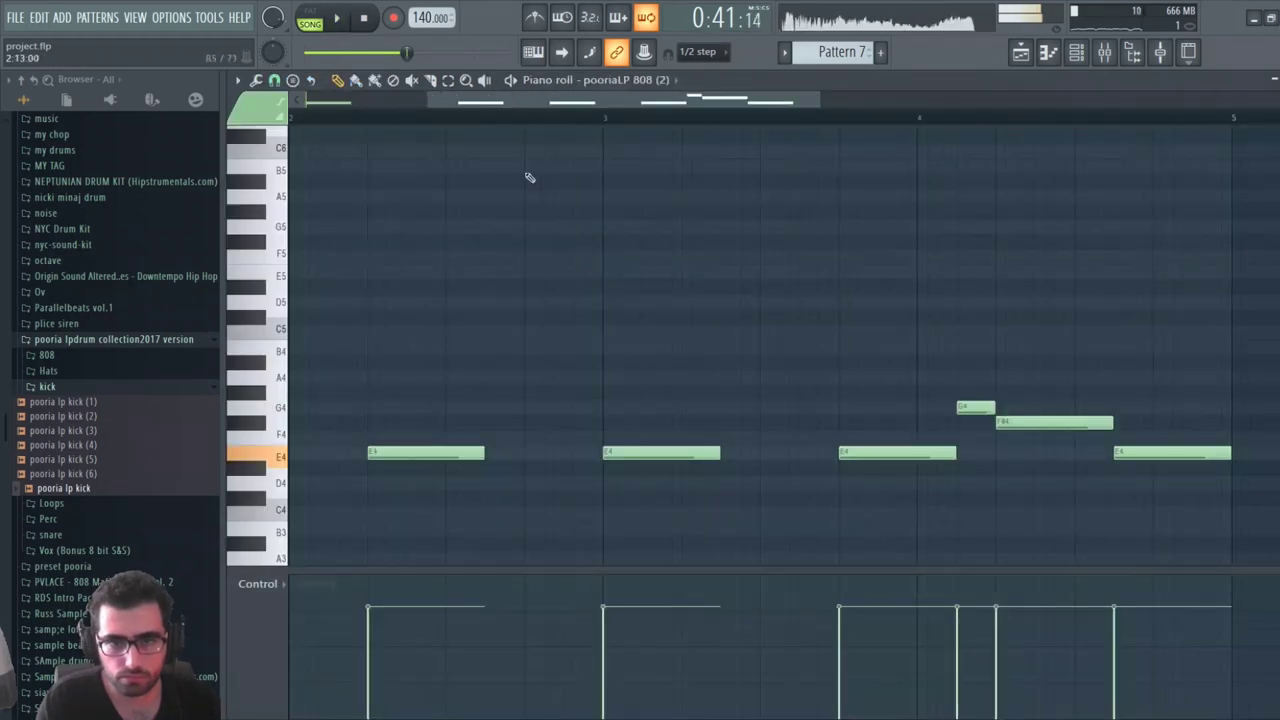
Move the 808's first E4 to bar 1 step 3 and add a five-step E4 on step 13
drag(530, 100, 390, 100)
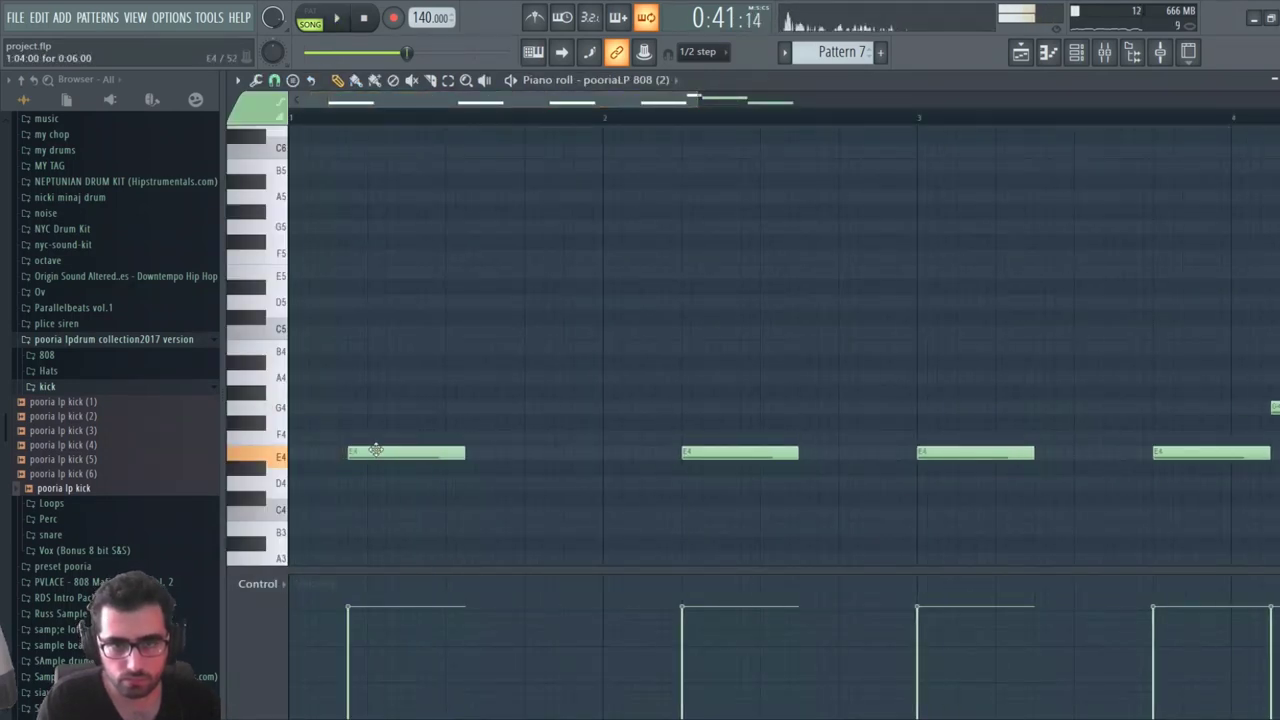
drag(375, 450, 356, 451)
key(space)
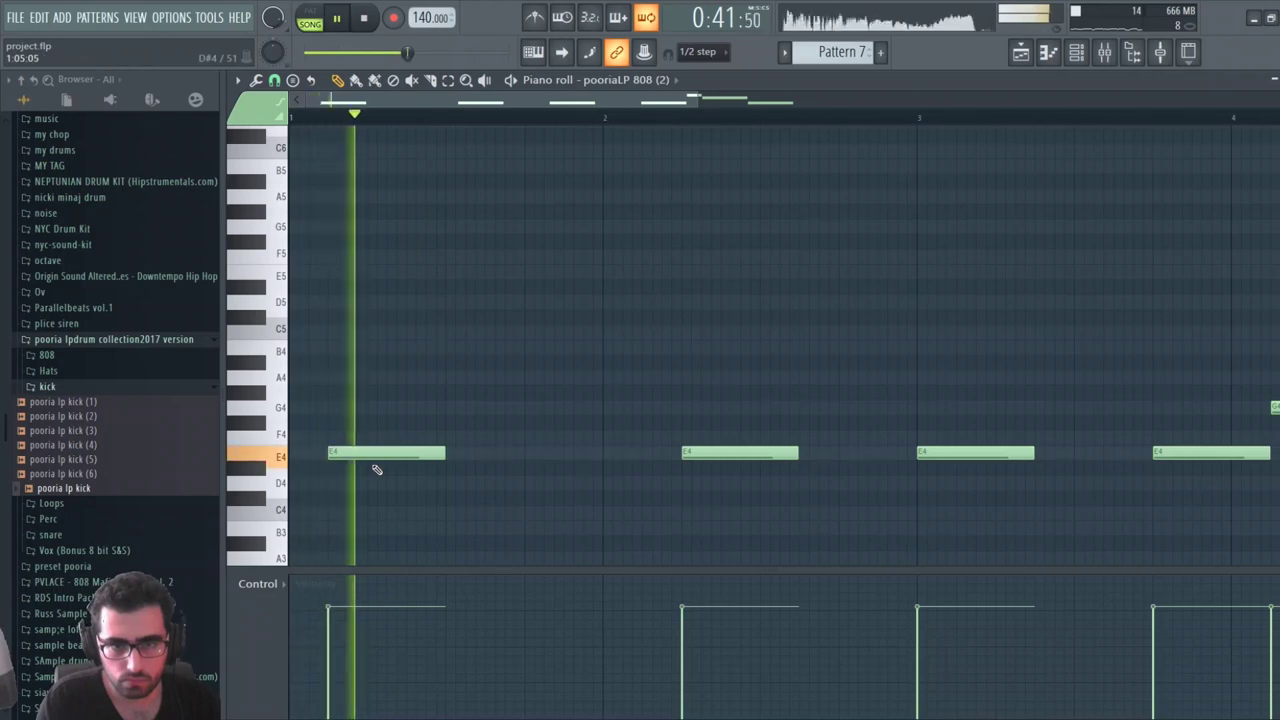
key(space)
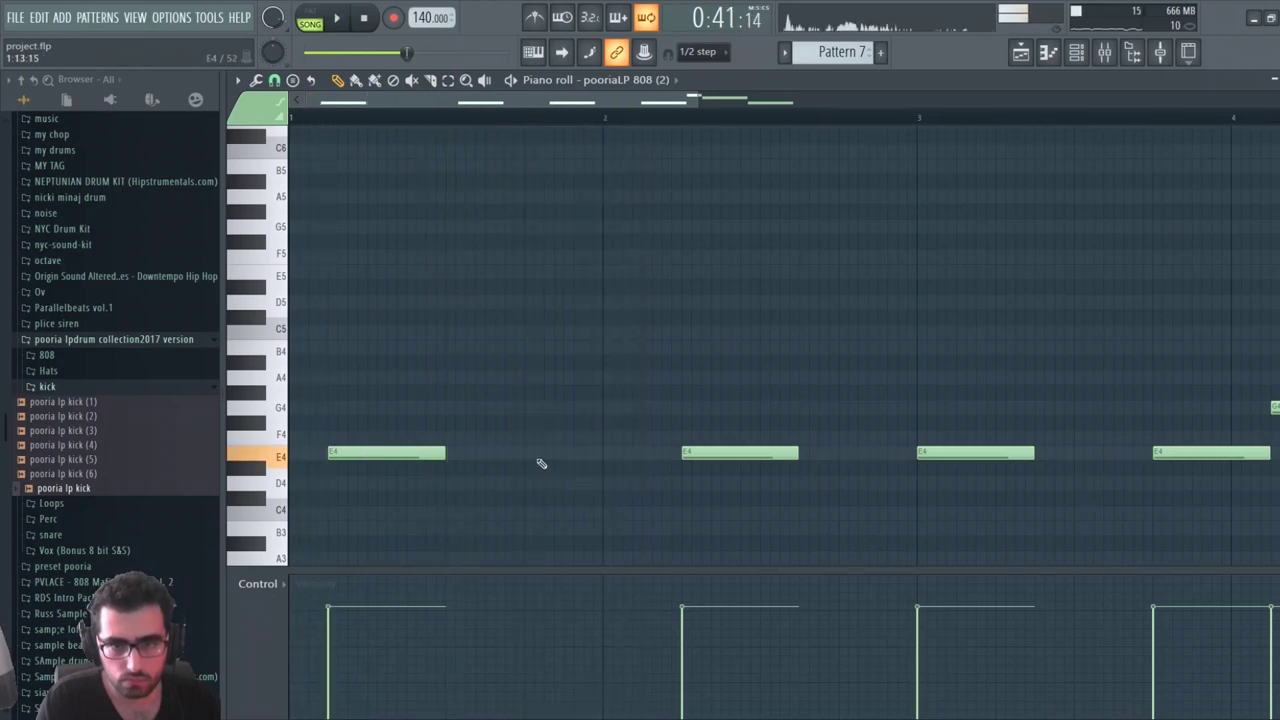
click(538, 455)
key(space)
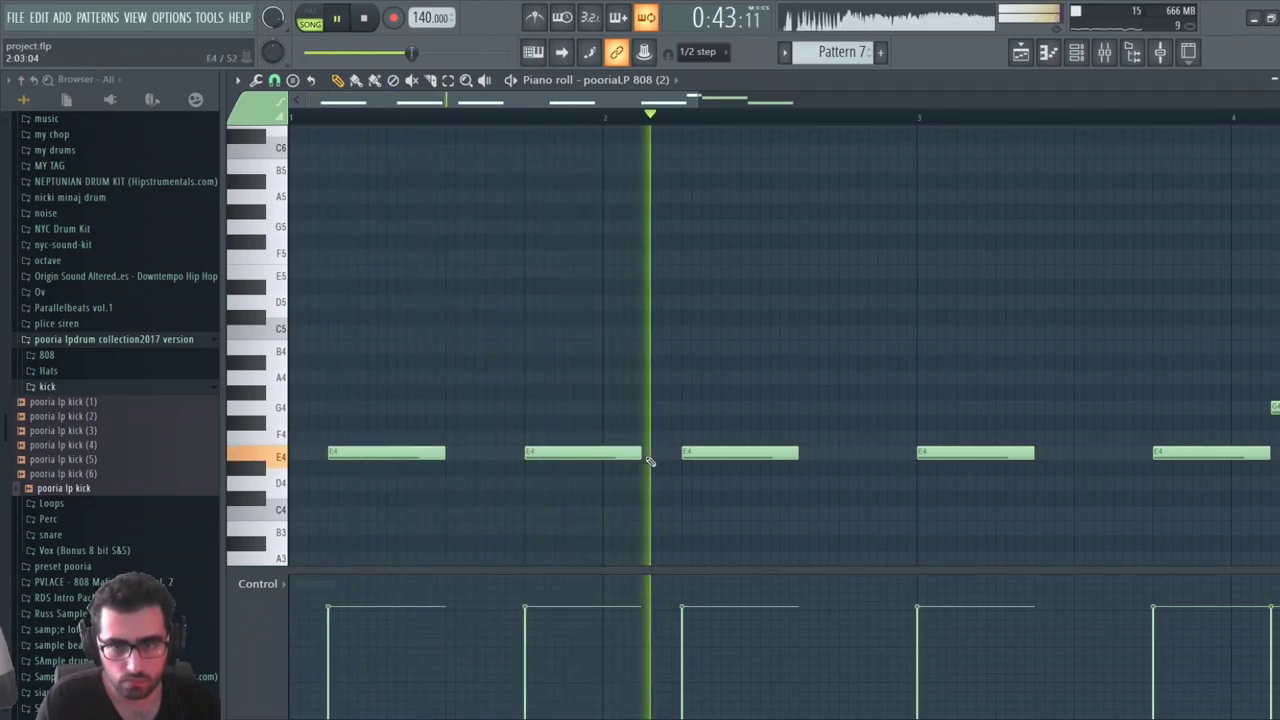
drag(649, 457, 620, 455)
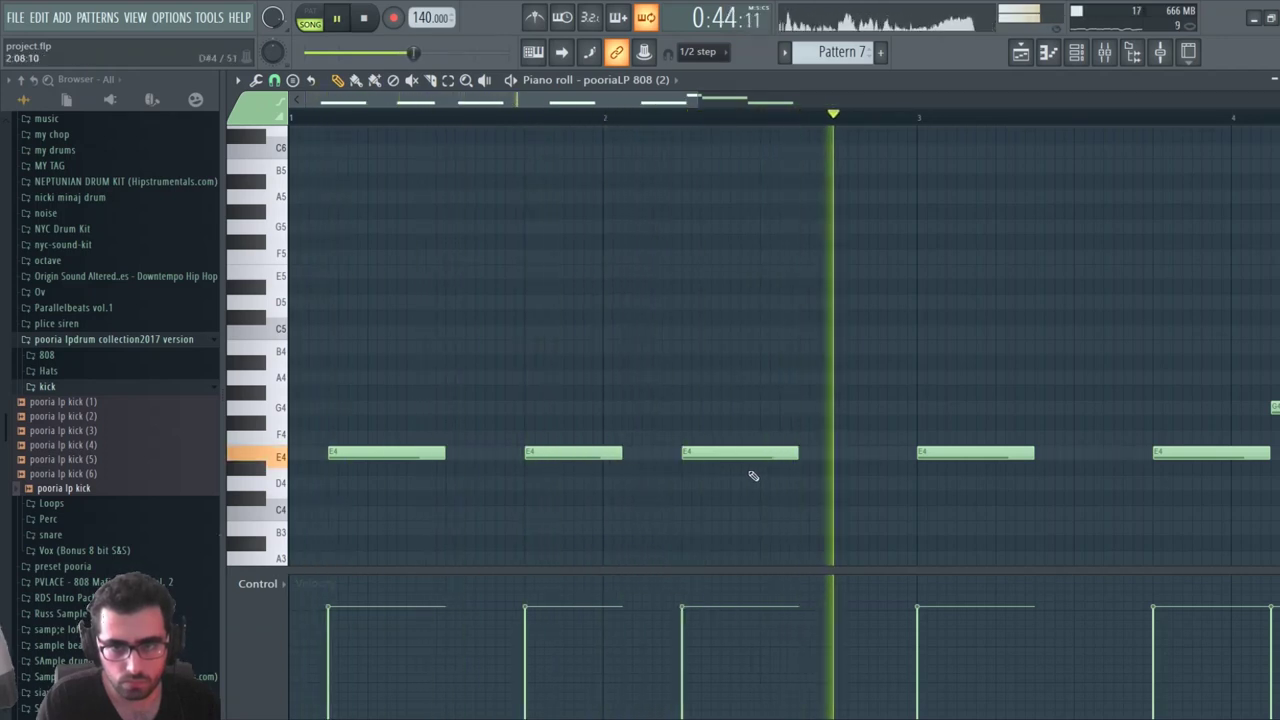
Replace the six-step E4 at bar 3 with a two-step B3 on step 1 and a two-step E4 on step 3
drag(682, 102, 759, 108)
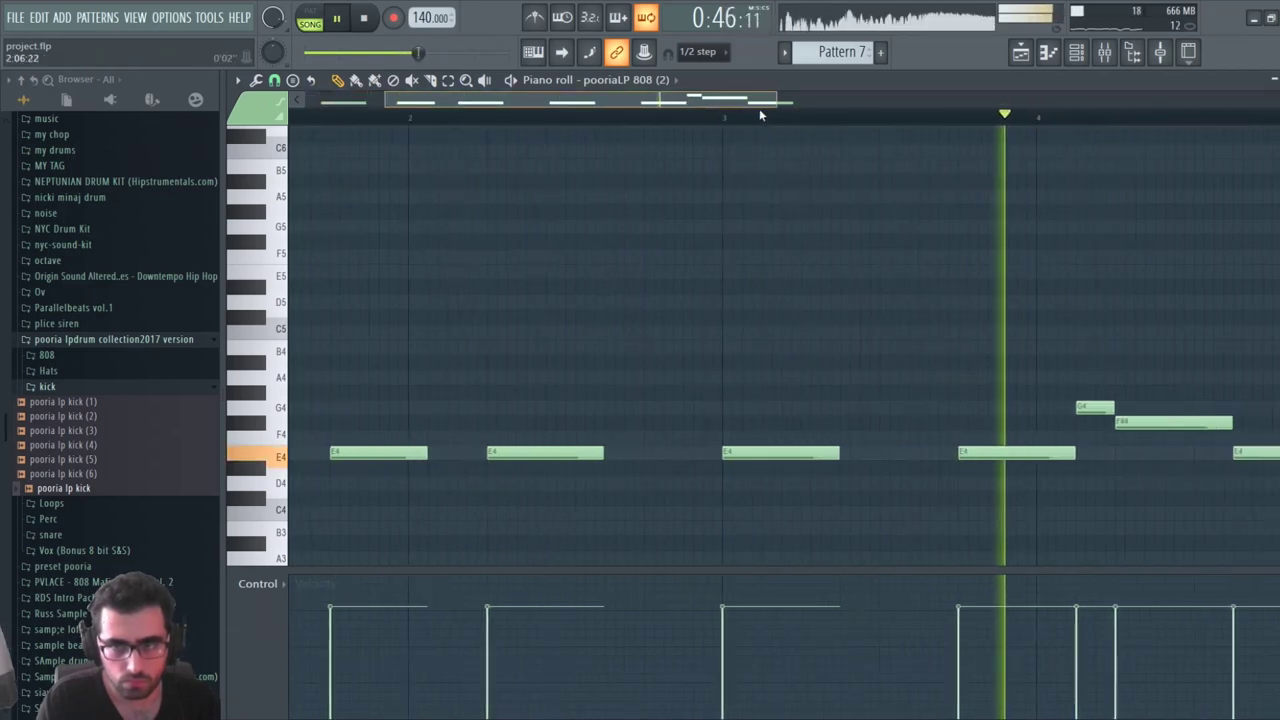
key(space)
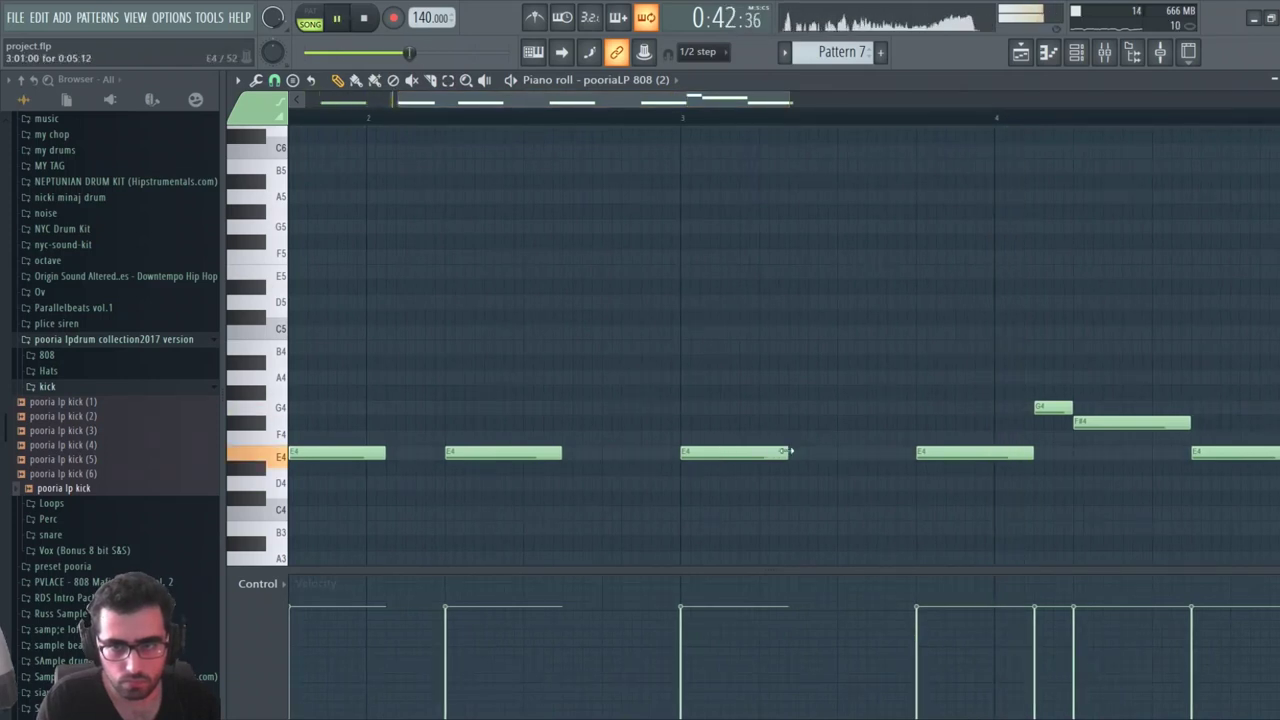
drag(790, 452, 720, 451)
click(720, 452)
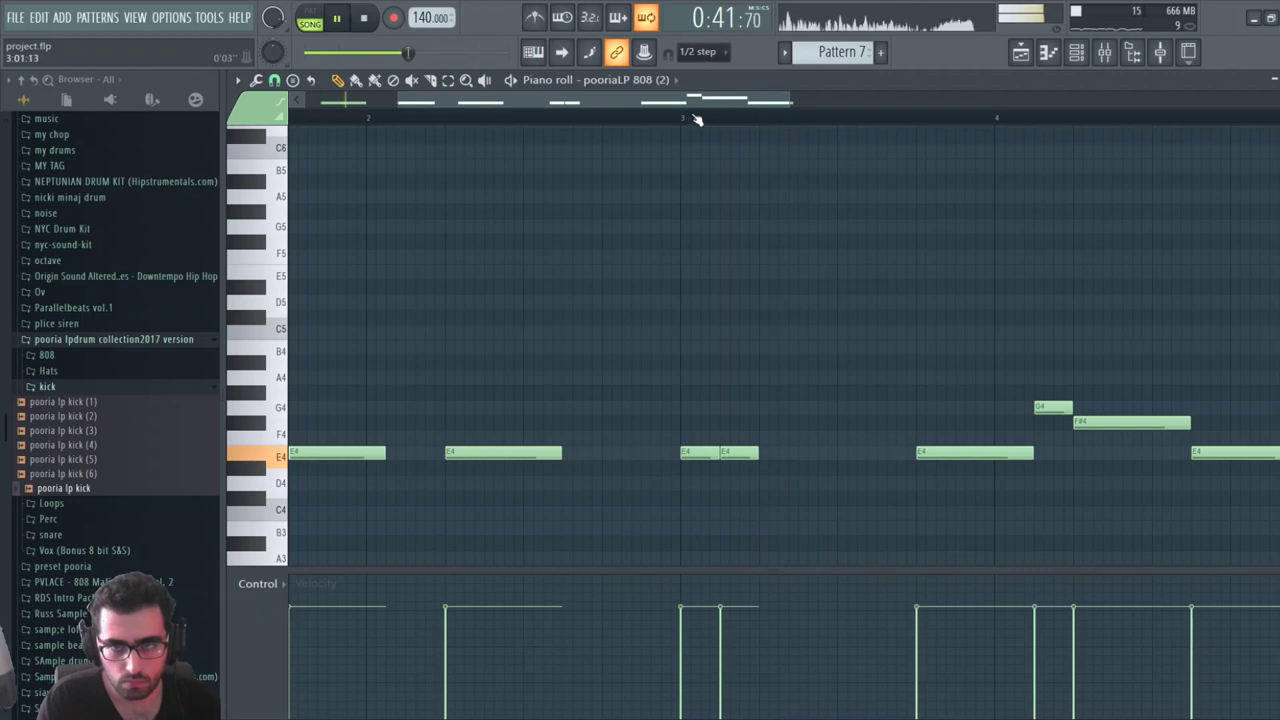
key(space)
drag(700, 452, 692, 502)
key(space)
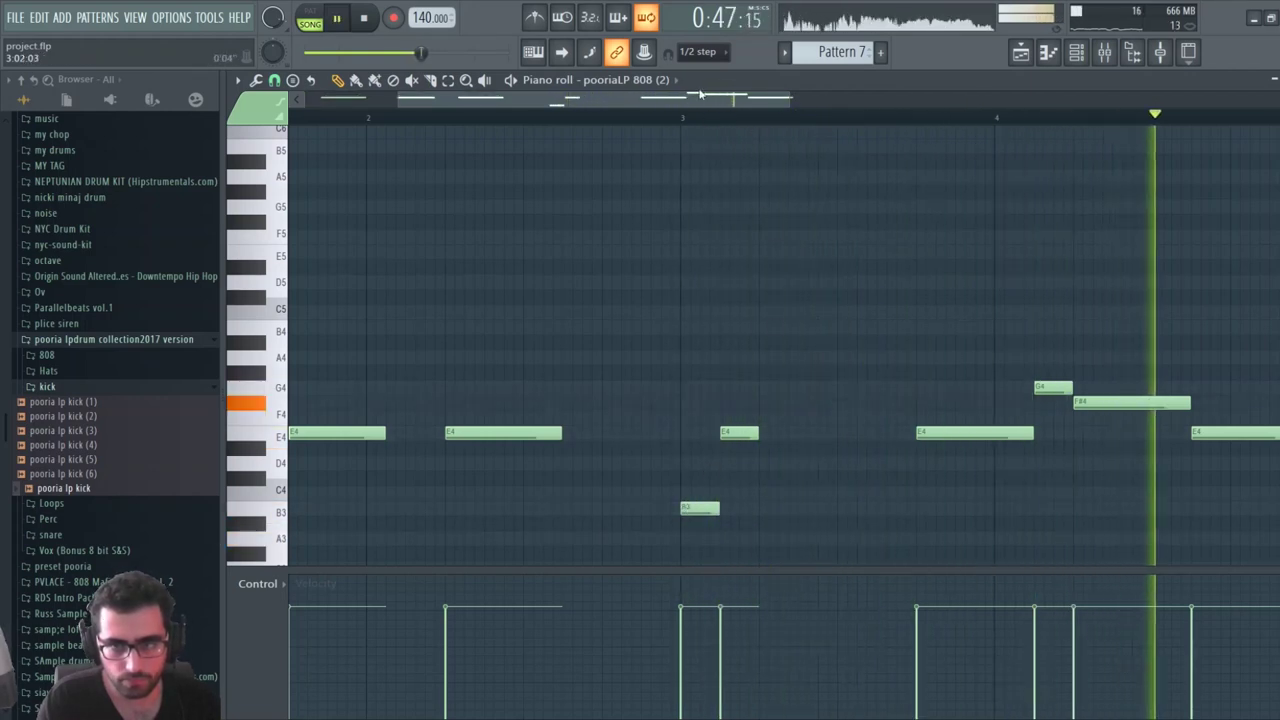
Swap the G4 on bar 4 step 3 for a two-step F#5, delete the final E4, and return to the playlist
drag(752, 99, 870, 102)
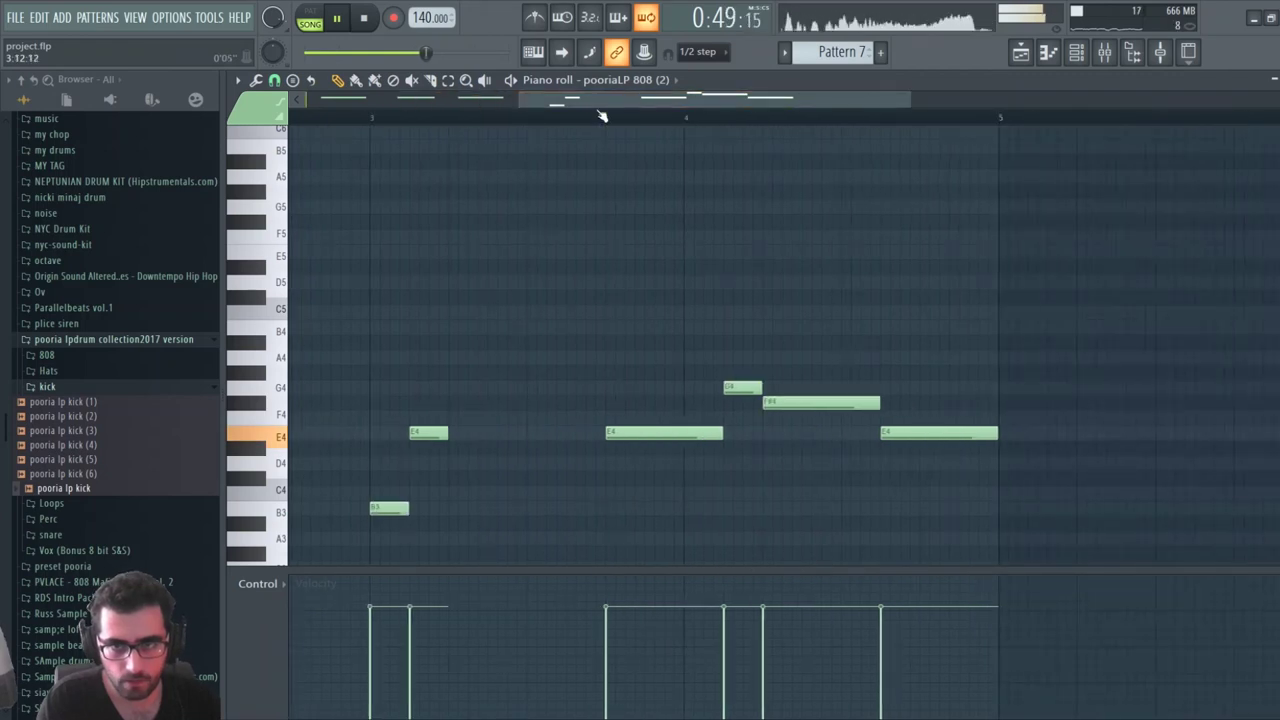
right_click(742, 387)
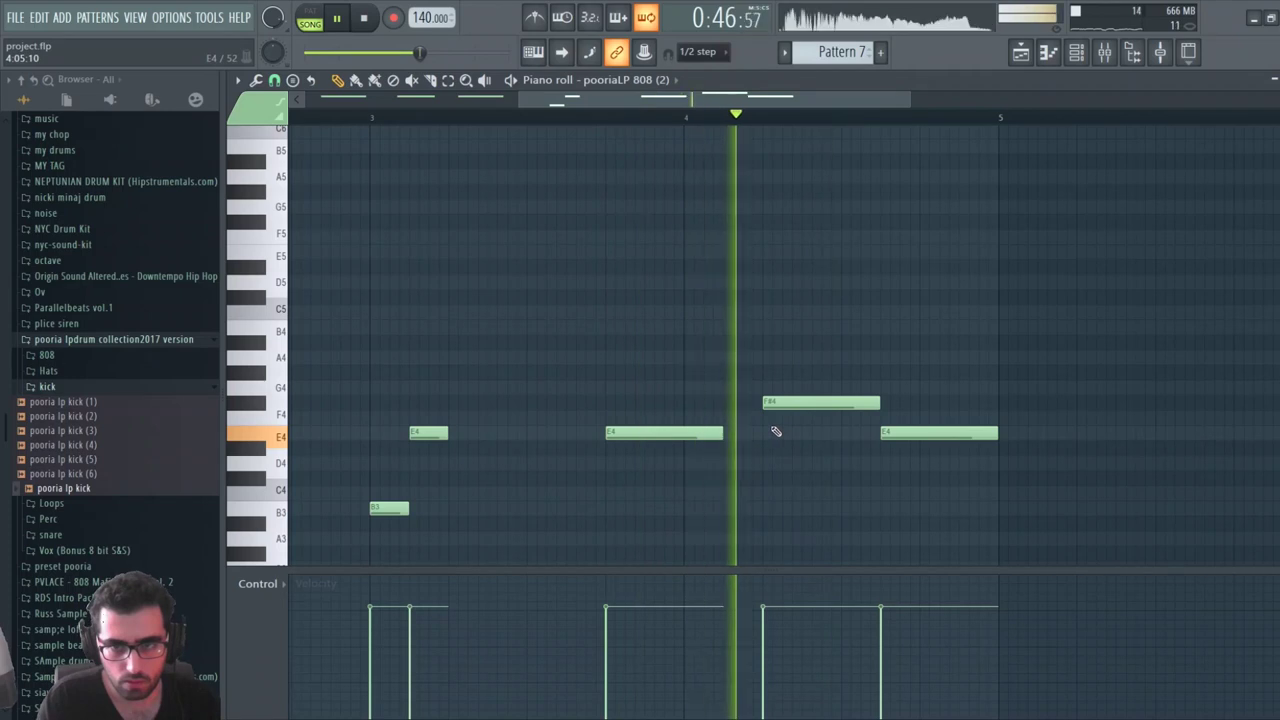
key(space)
click(724, 190)
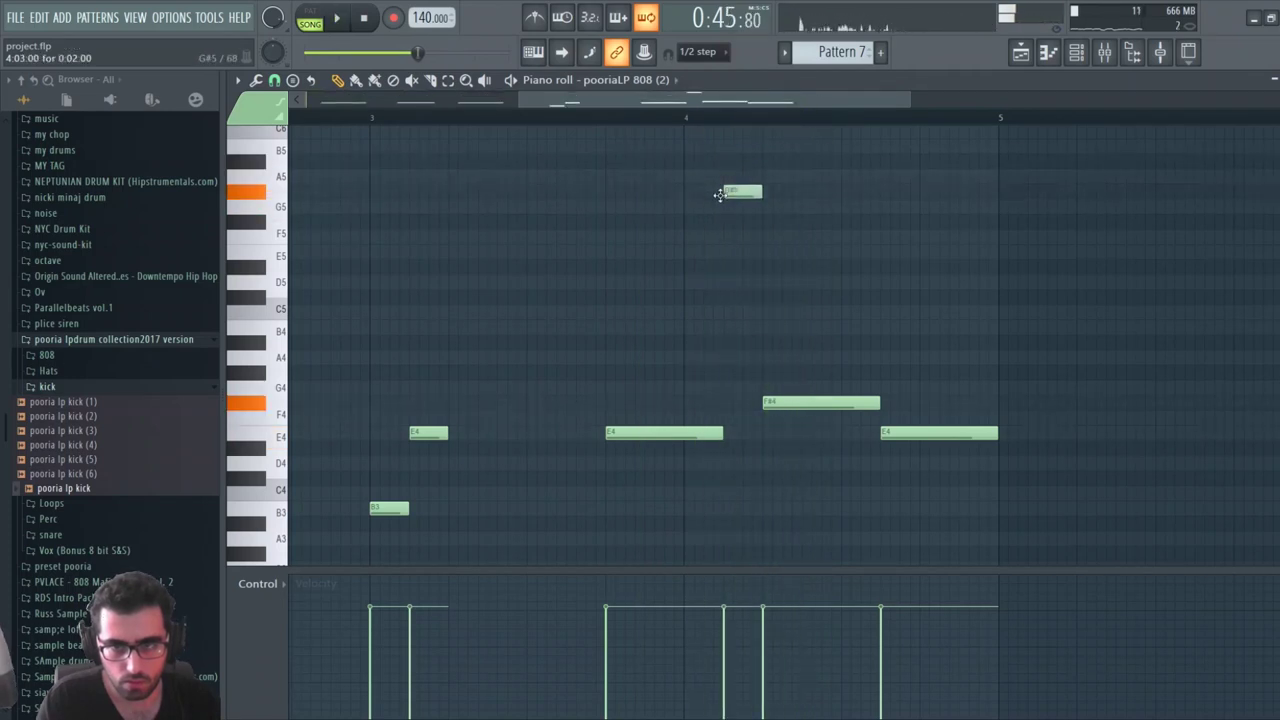
drag(719, 194, 720, 224)
key(space)
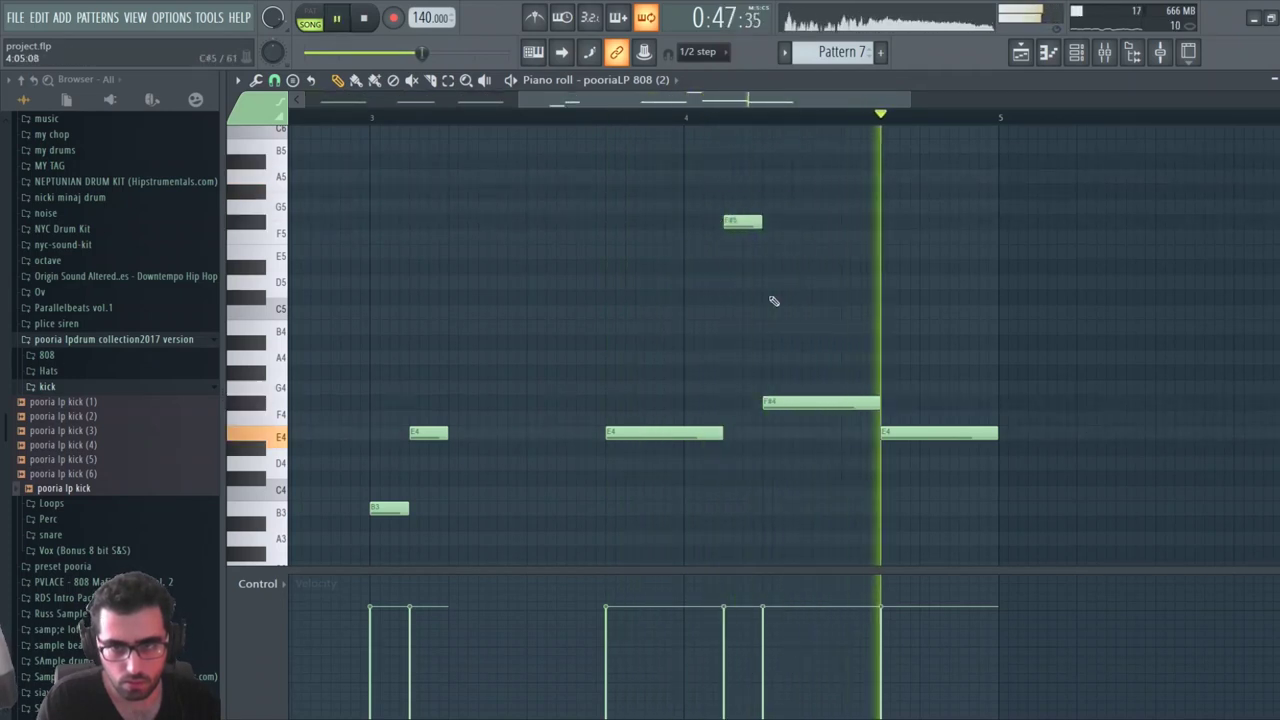
right_click(900, 434)
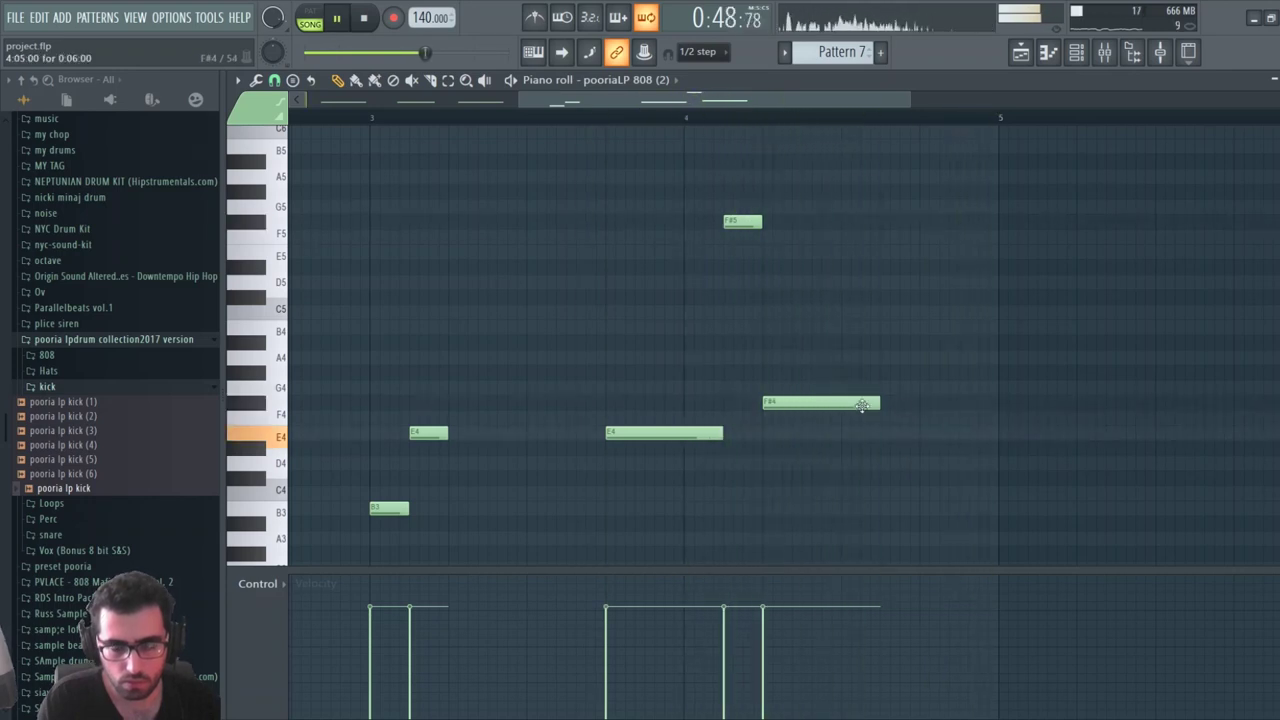
key(Escape)
key(Escape)
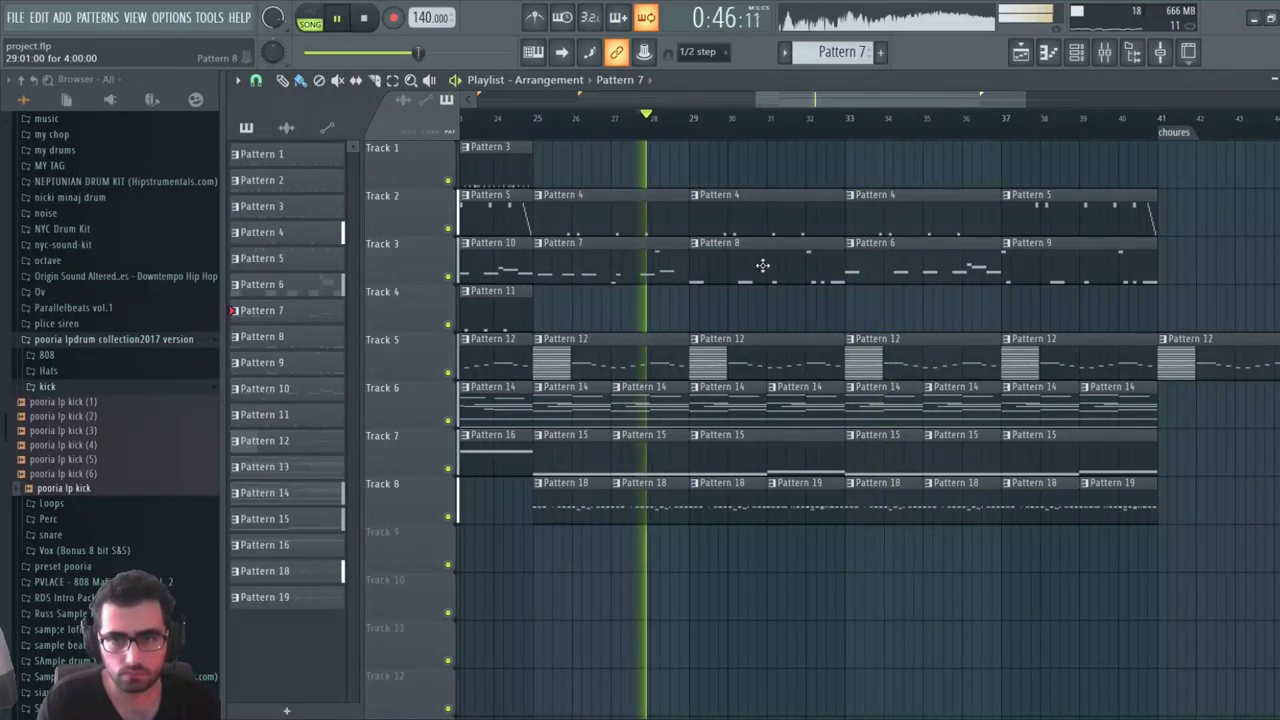
Replace Track 3's bar 29 clip with Pattern 9 and its bar 33 clip with Pattern 7, and play through to the chorus
right_click(749, 277)
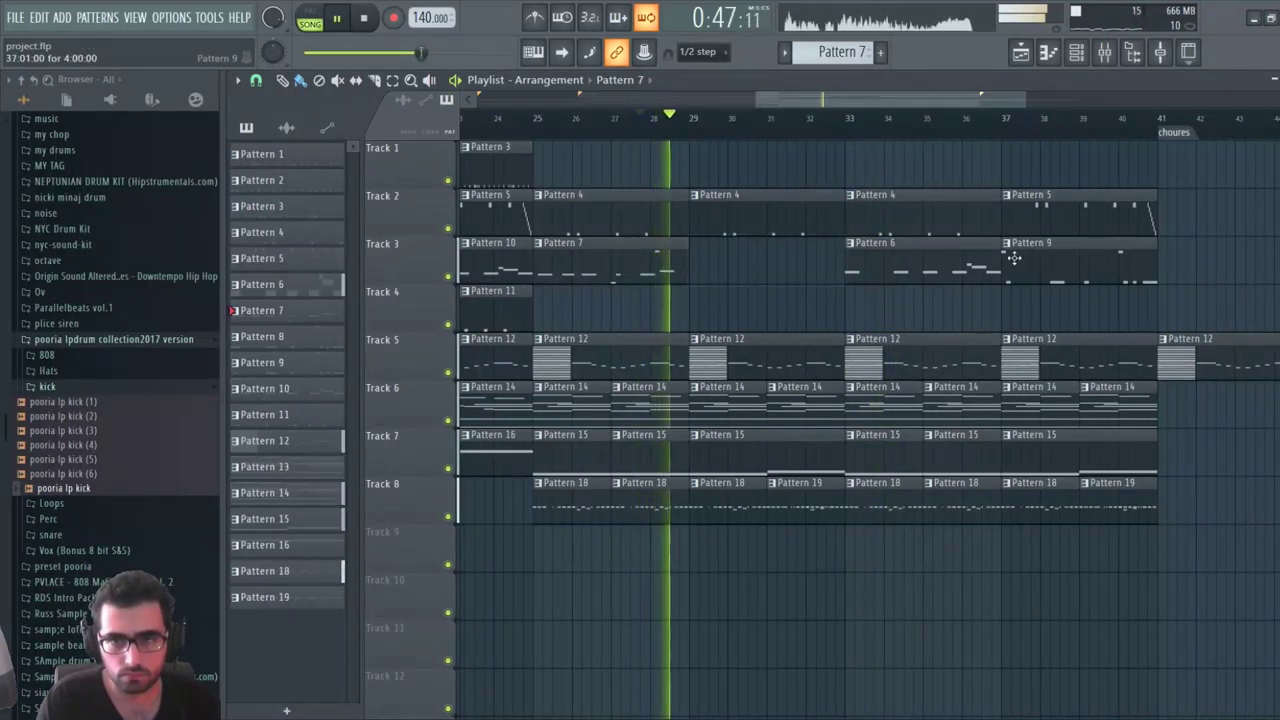
shift+drag(1011, 257, 697, 283)
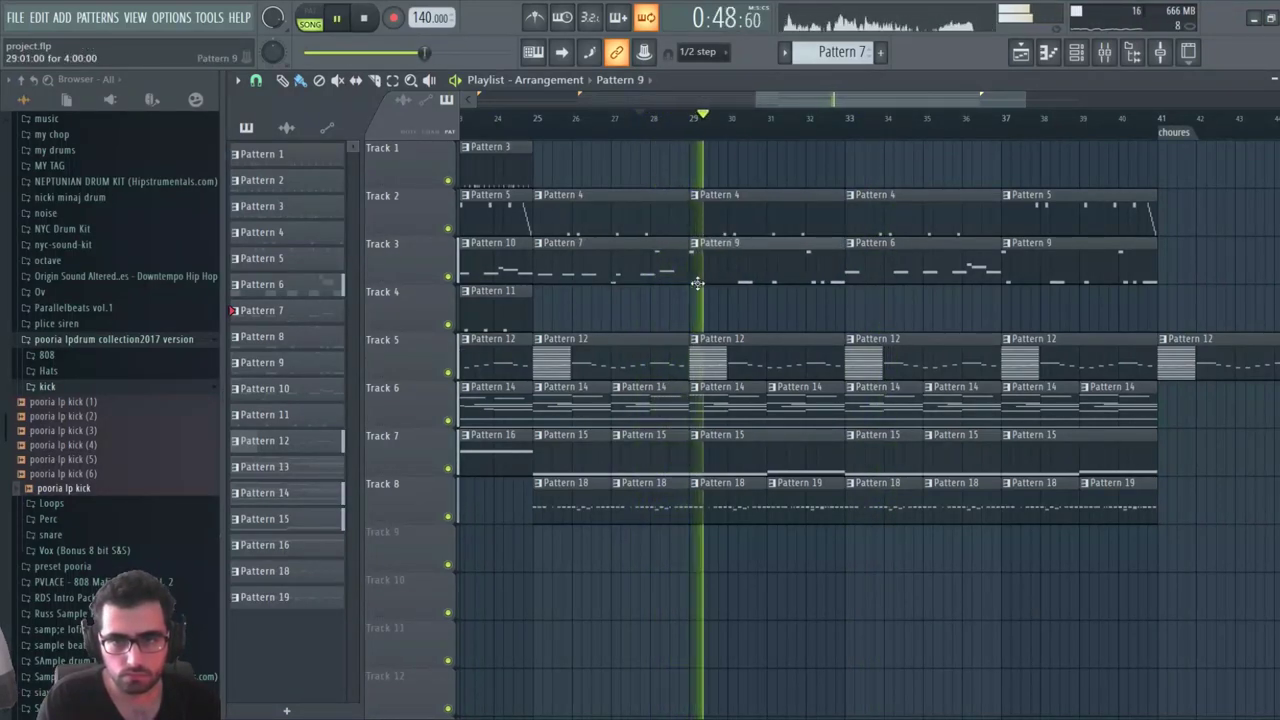
right_click(937, 277)
shift+drag(592, 274, 904, 283)
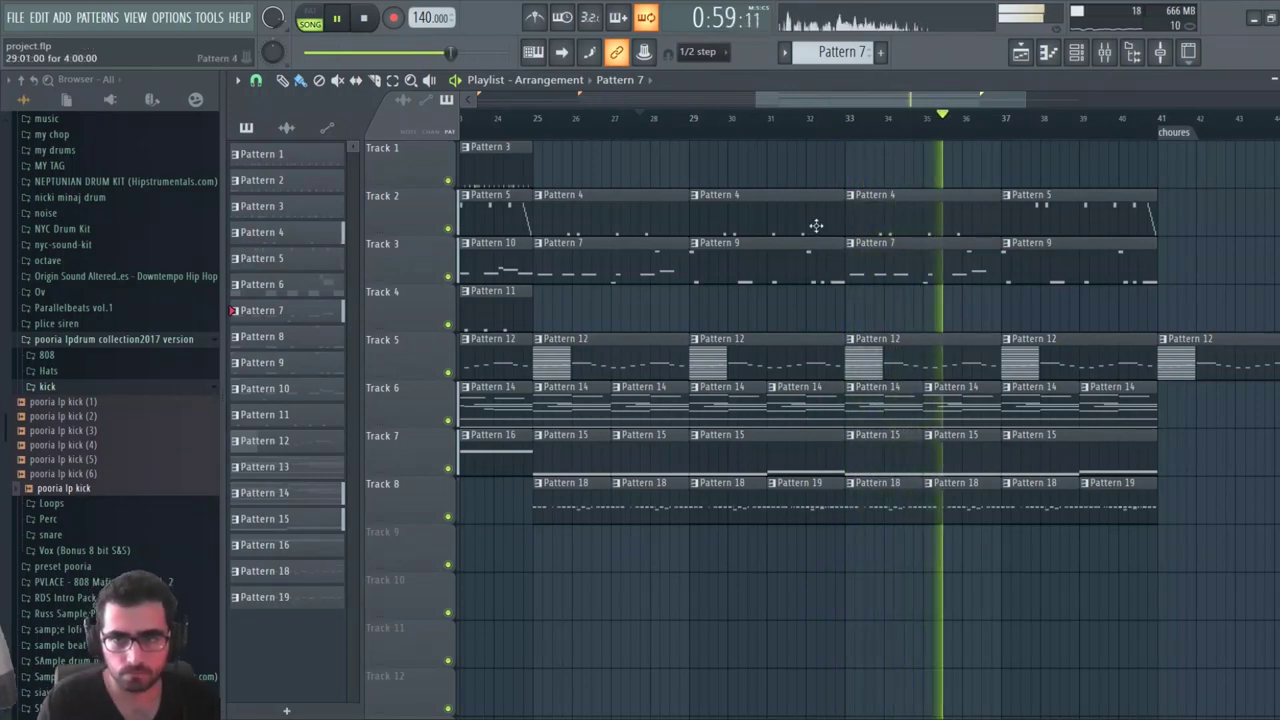
scroll(818, 124, down, 2)
scroll(818, 124, down, 2)
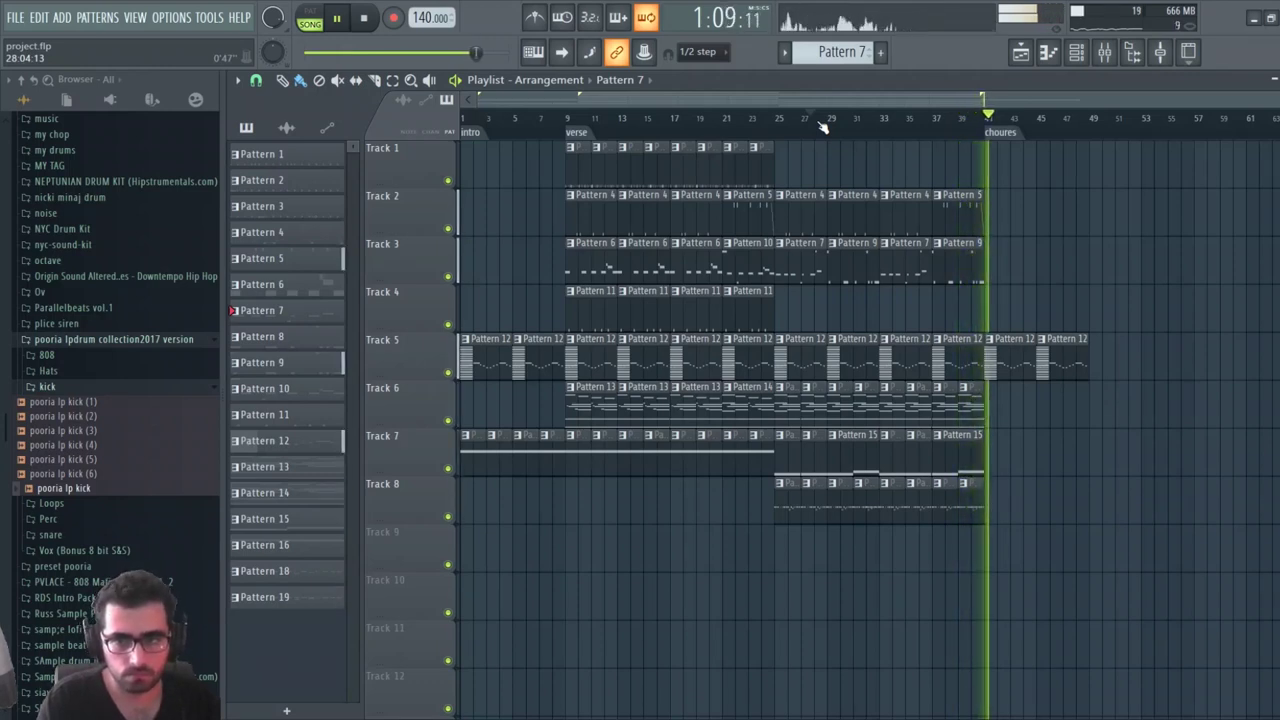
key(space)
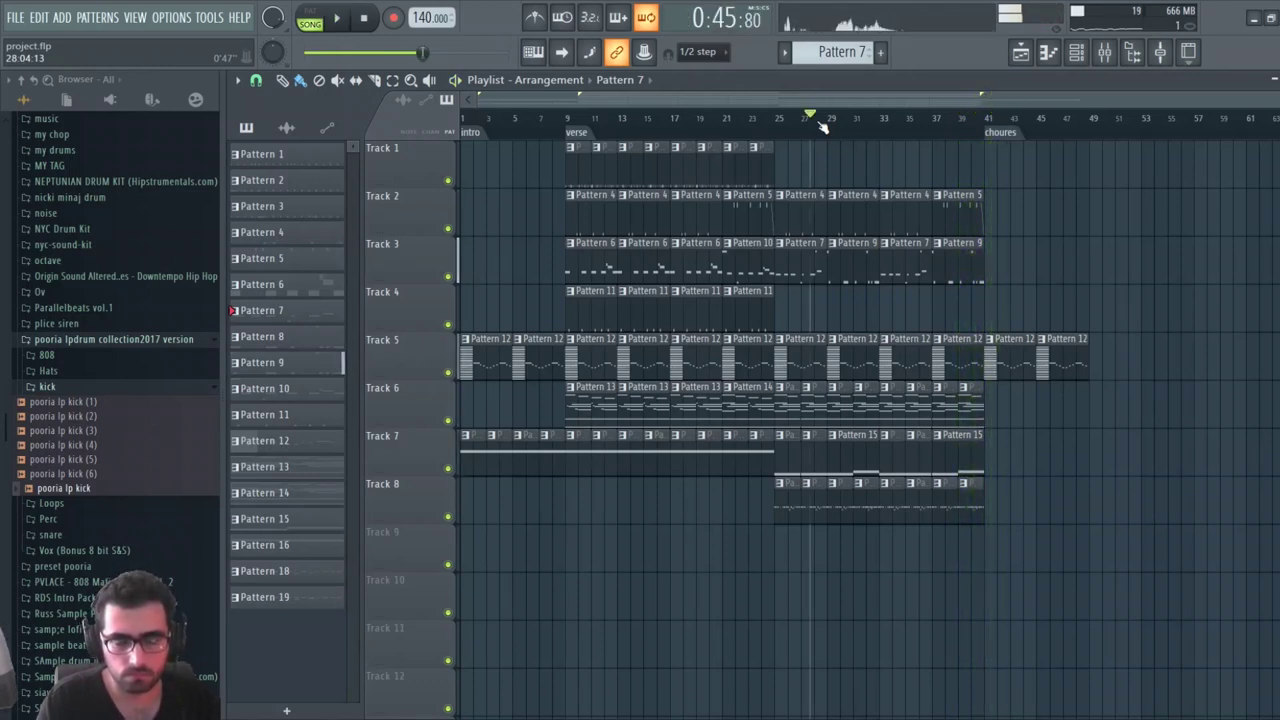
Review the HalfTime effect in slot 4 of the reFX Nexus #2 mixer track while the song plays
click(1110, 56)
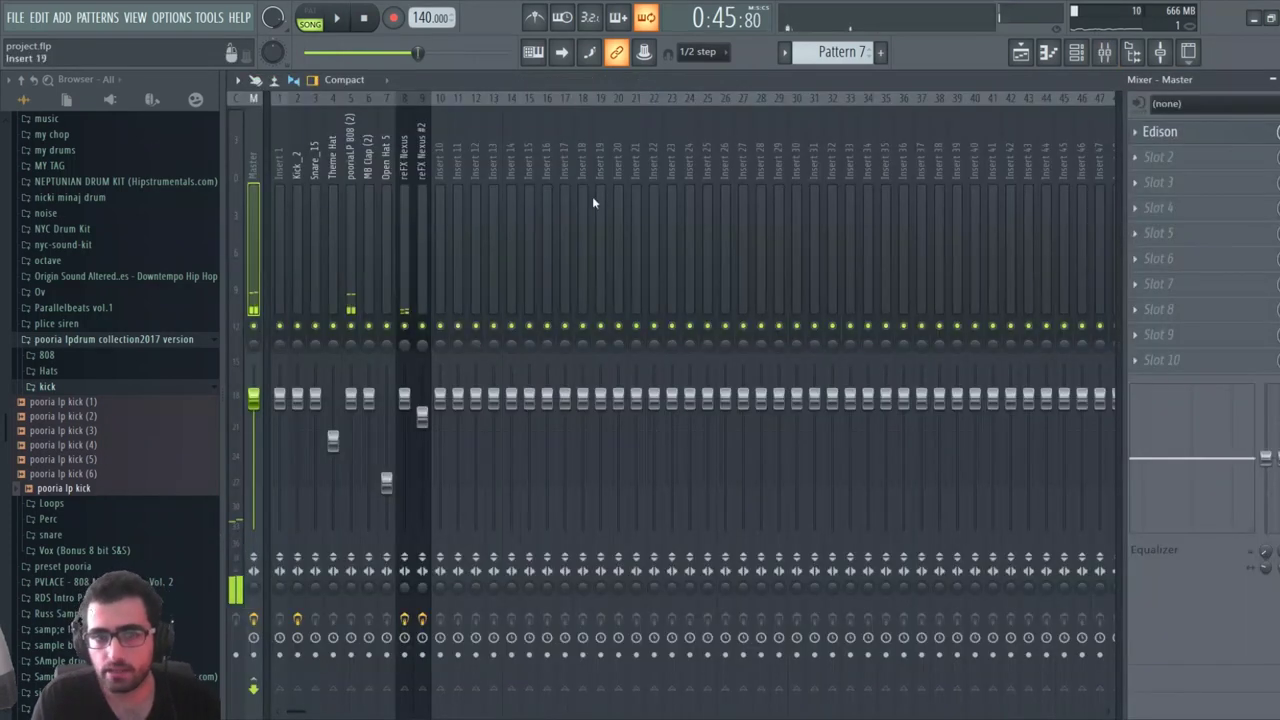
click(406, 250)
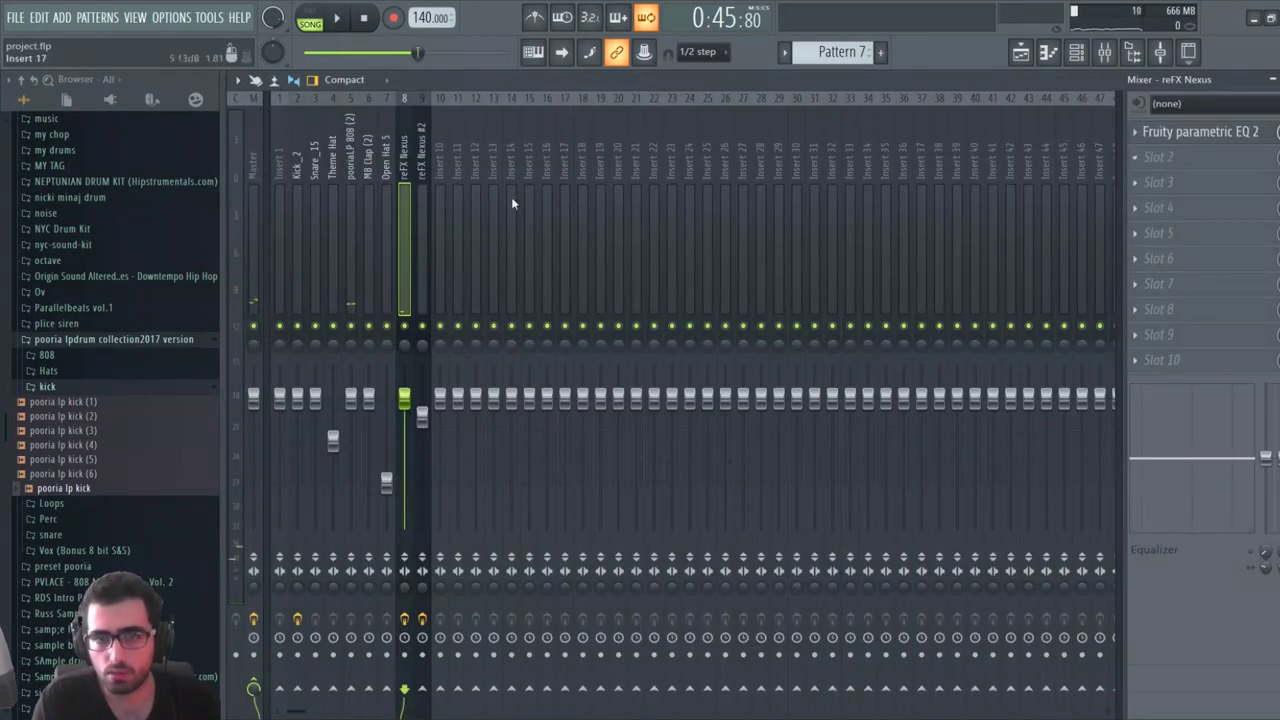
click(440, 228)
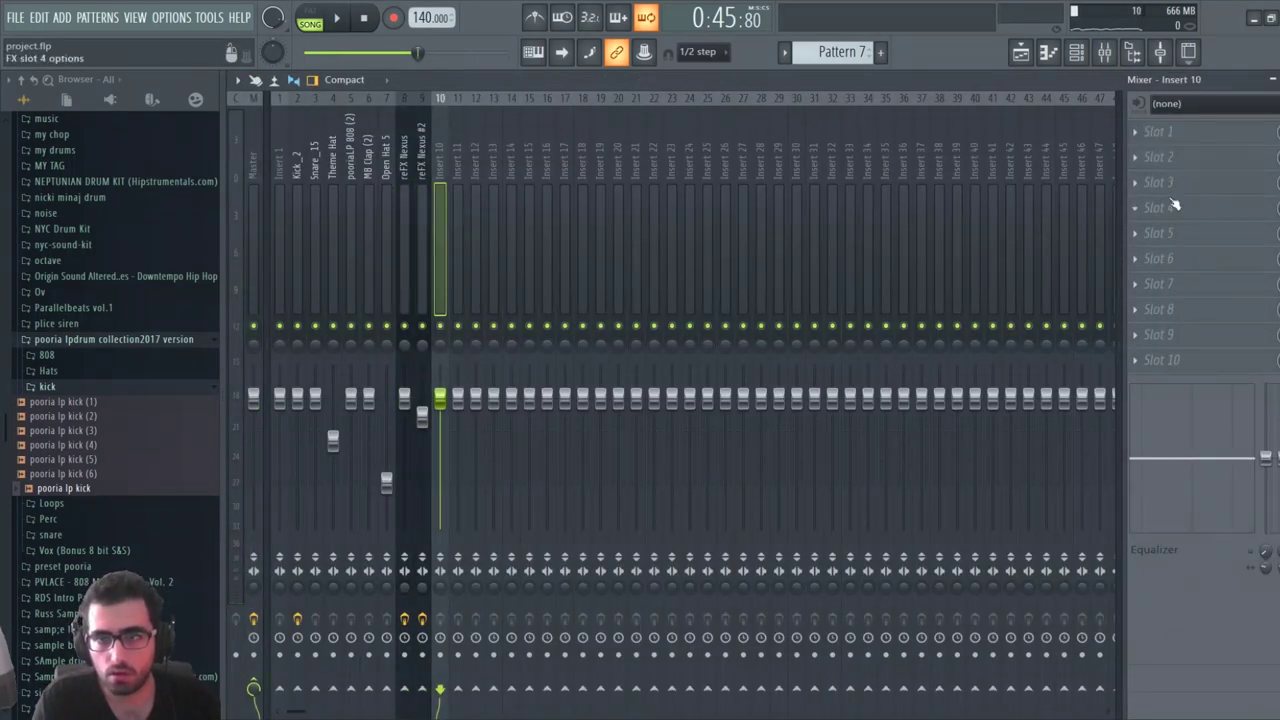
click(420, 212)
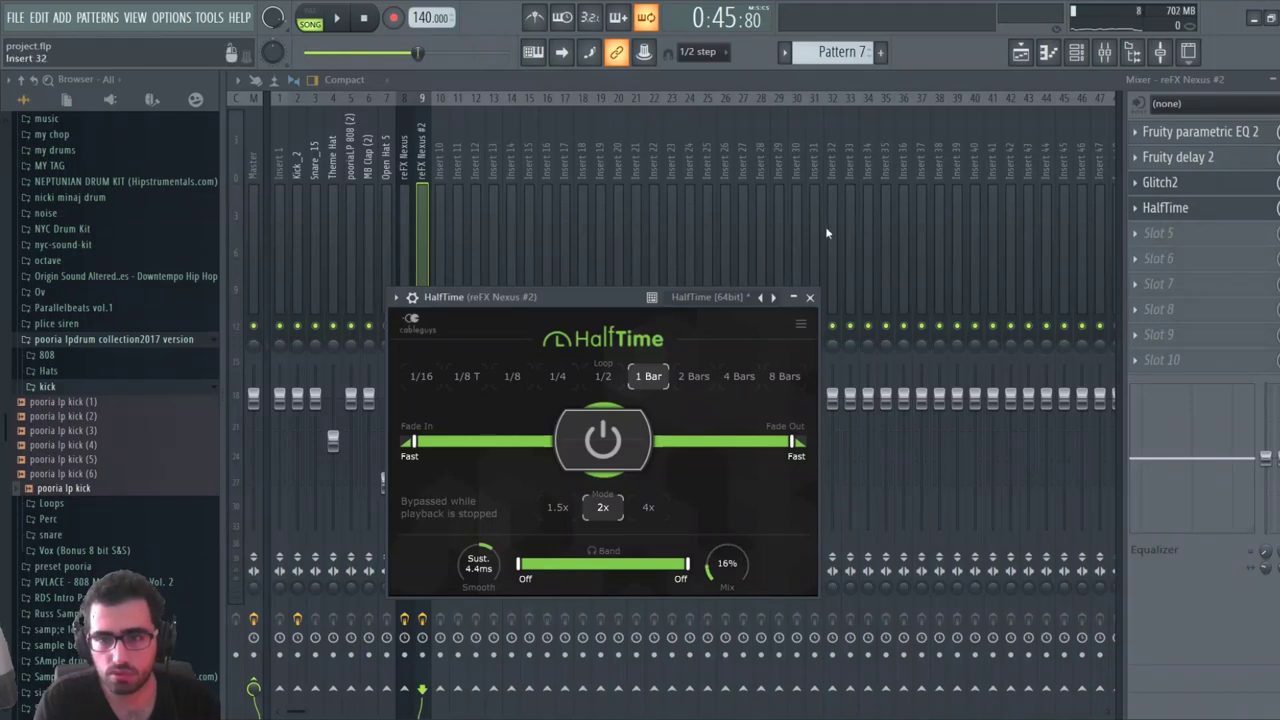
key(space)
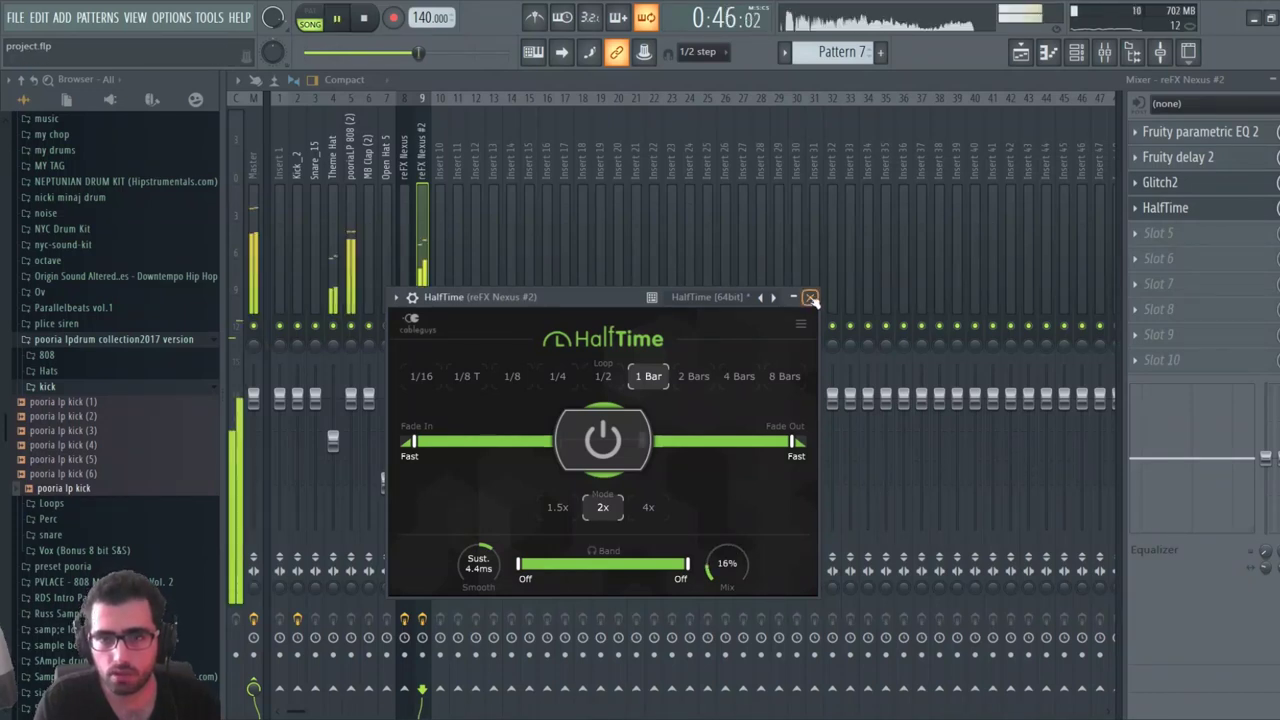
click(810, 298)
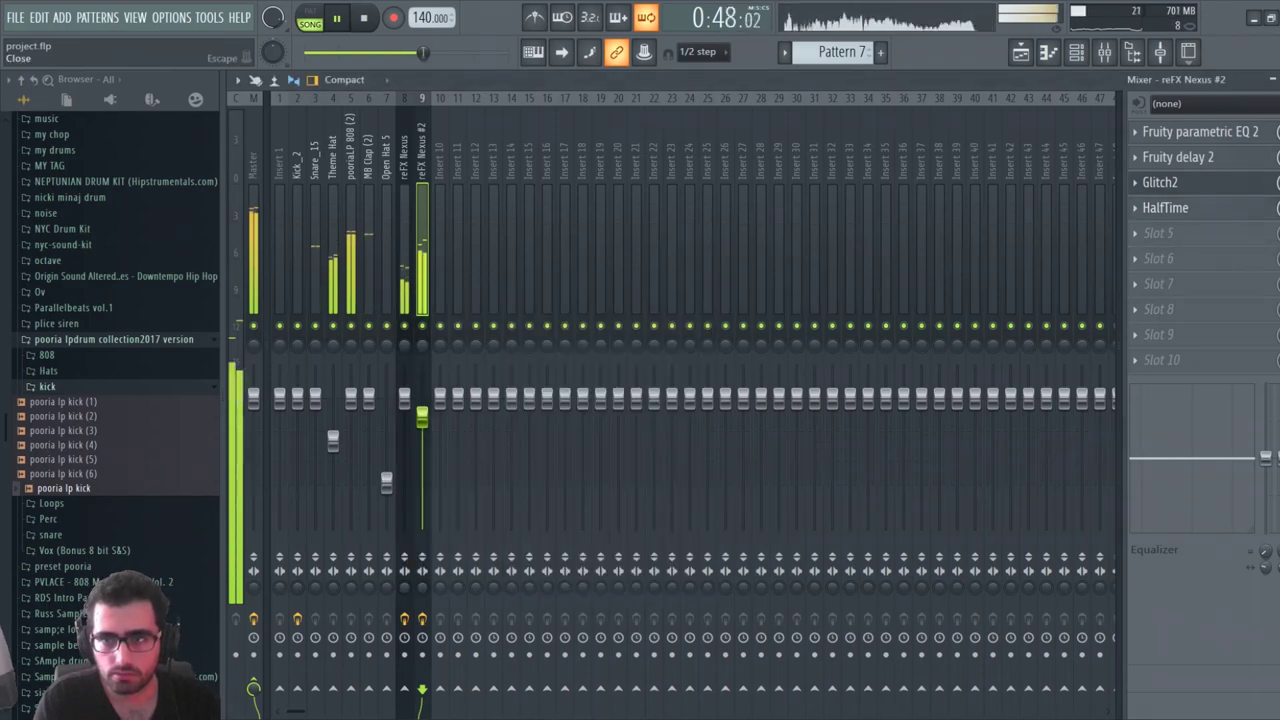
click(1272, 79)
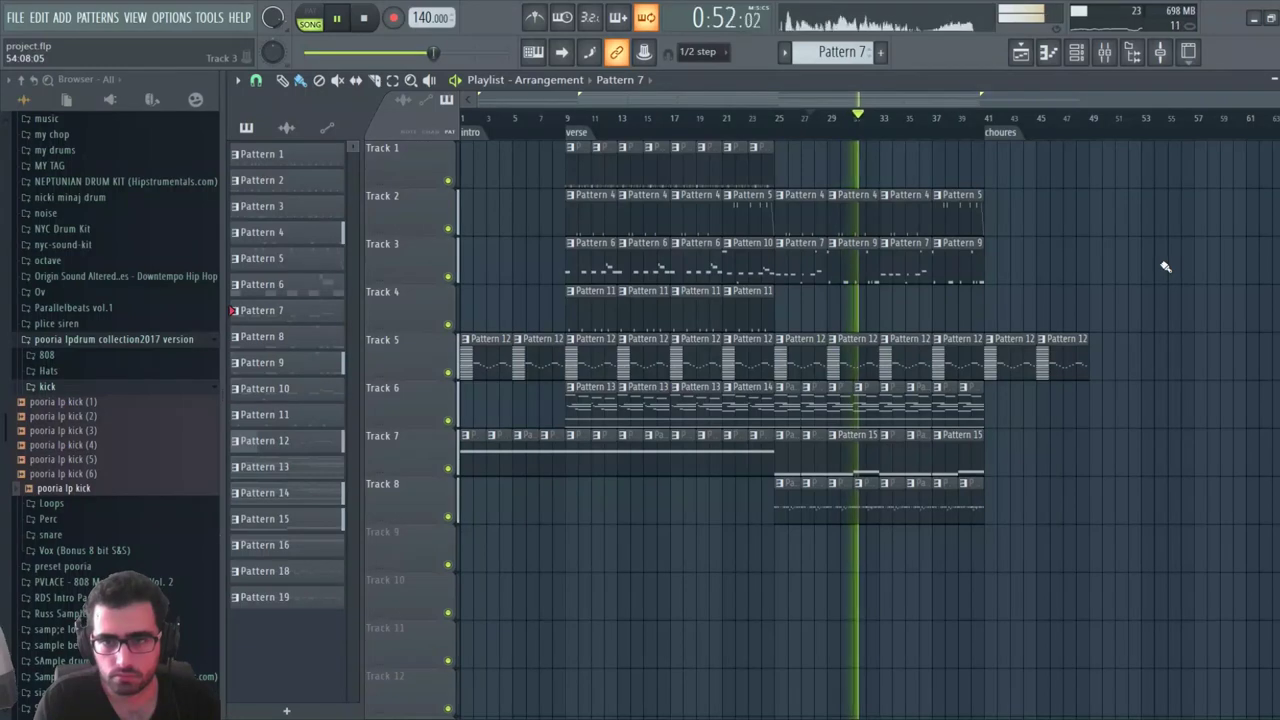
Lower the Theme Hat mixer level slightly during playback and stop the song
click(1112, 58)
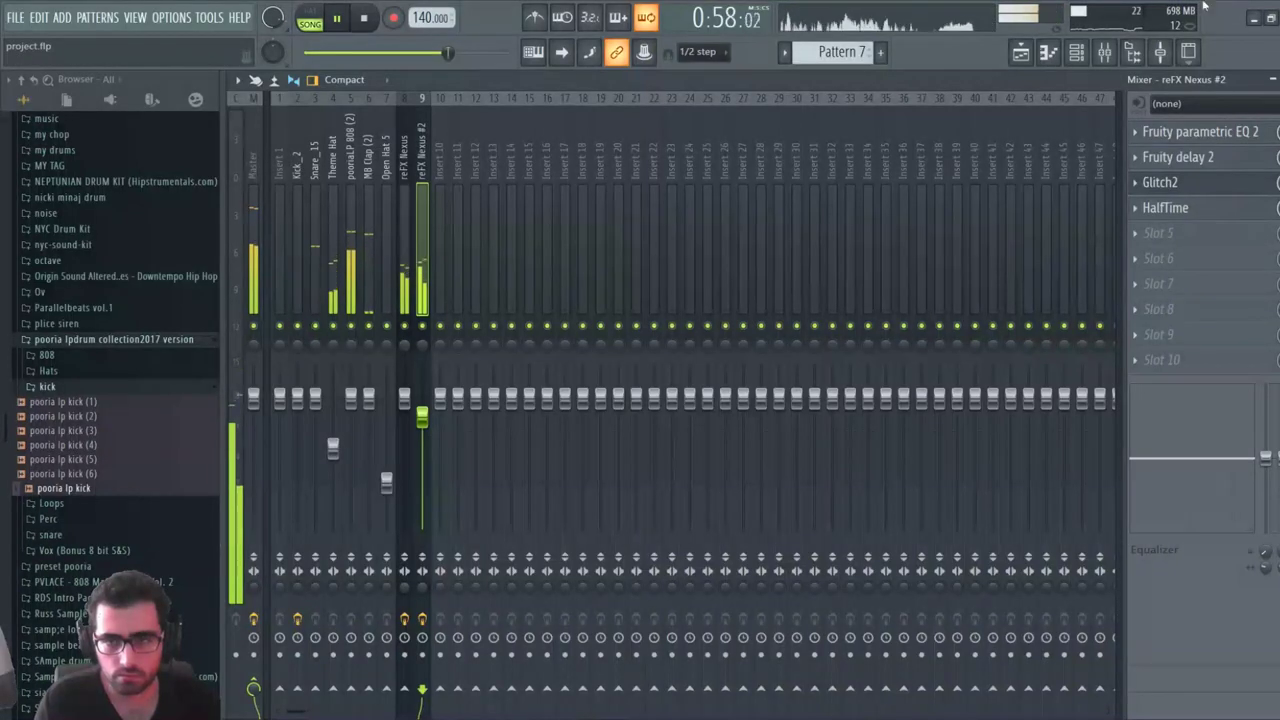
click(1273, 79)
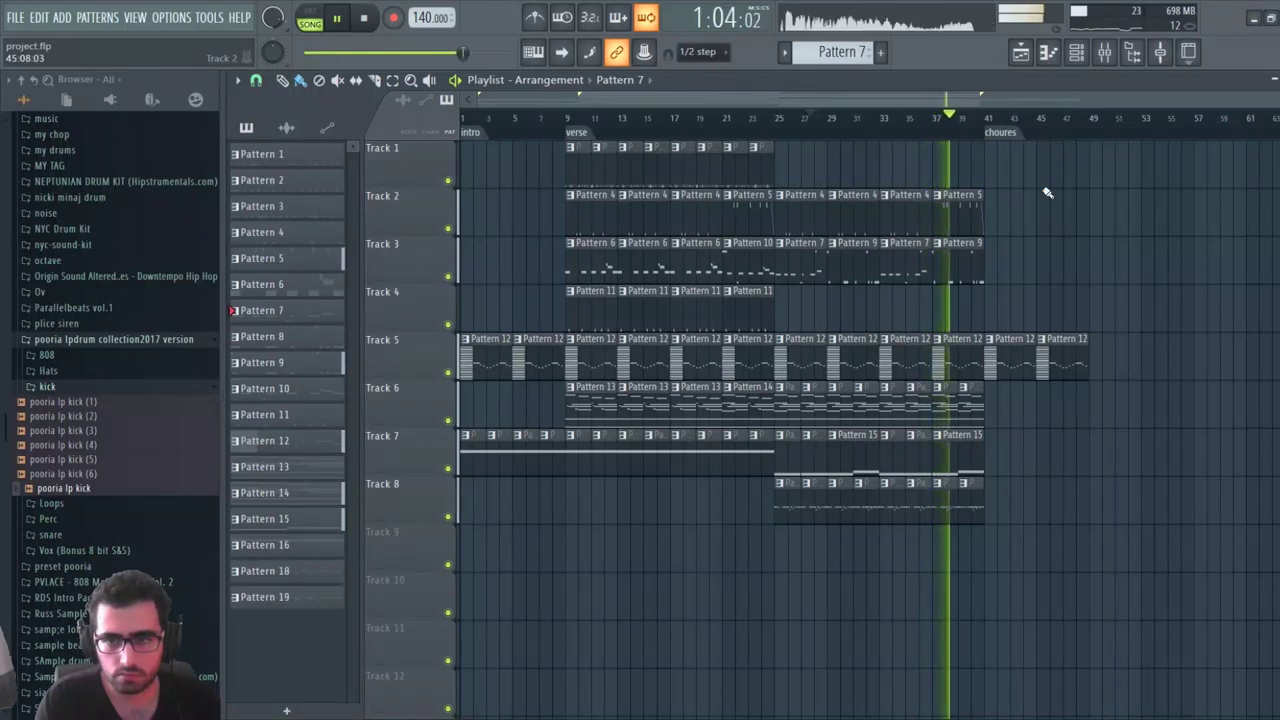
key(space)
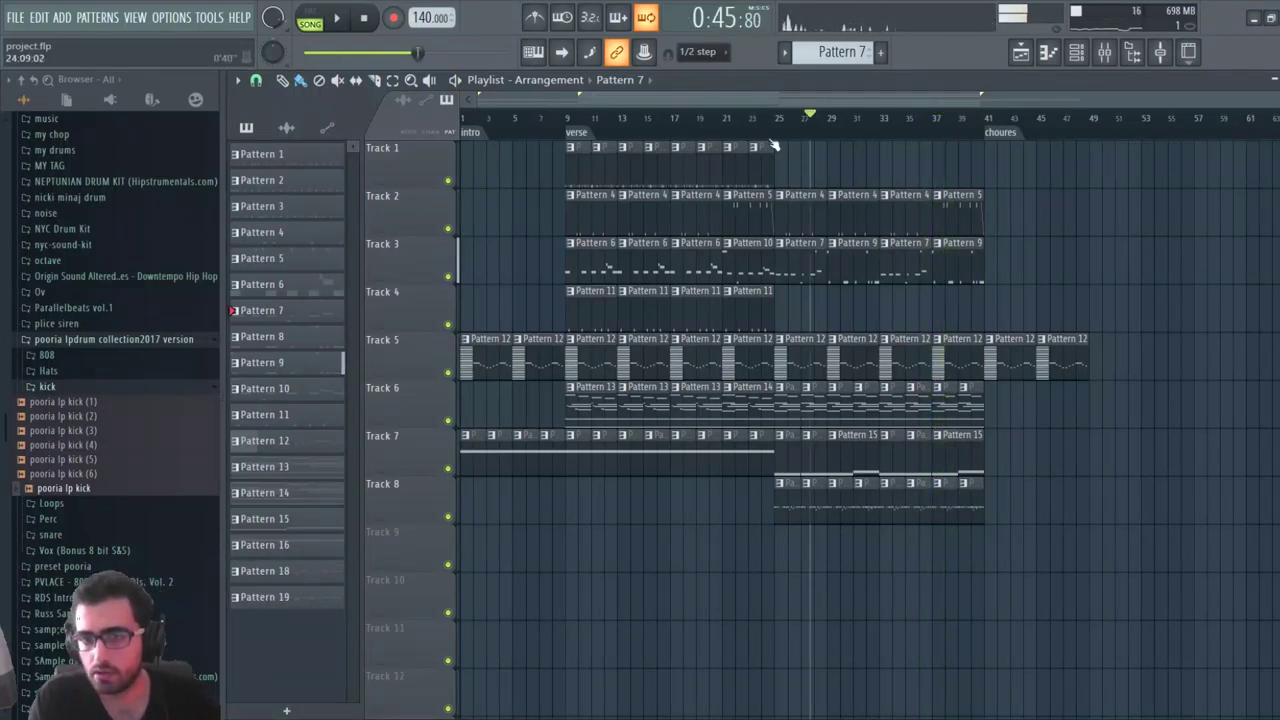
Solo Track 6 in the playlist and listen to it from bar 25
right_click(450, 419)
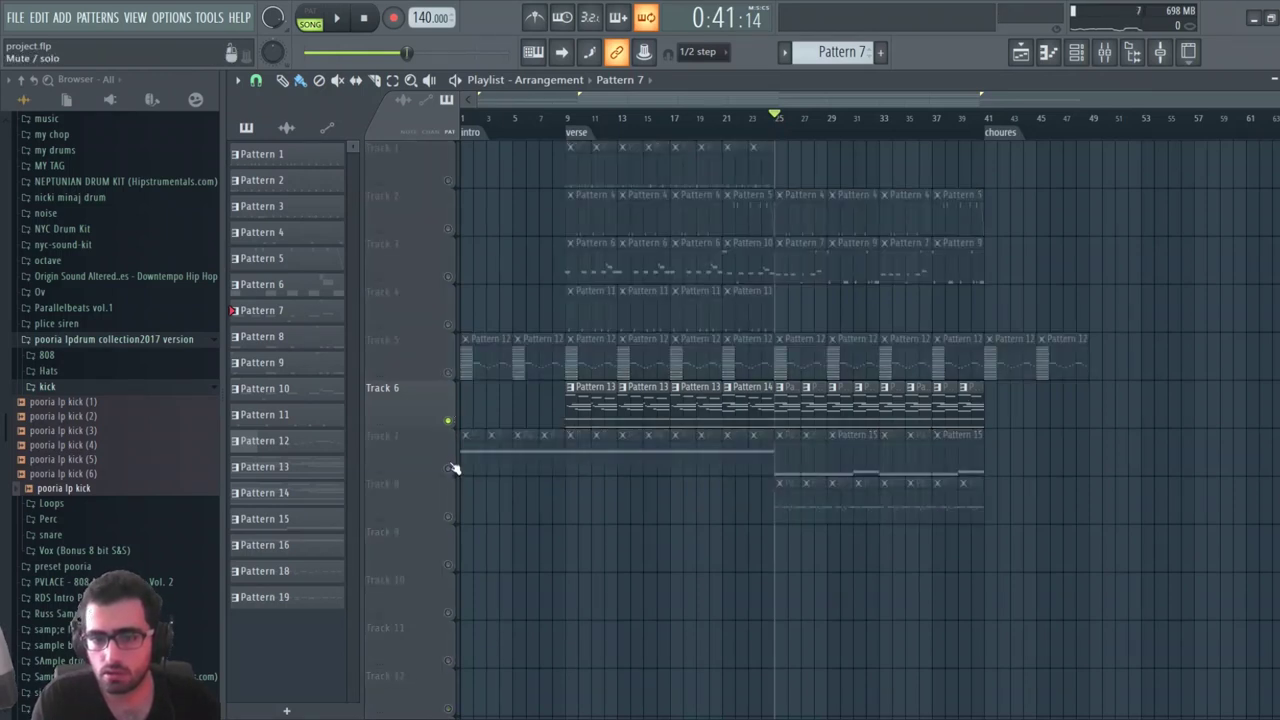
key(space)
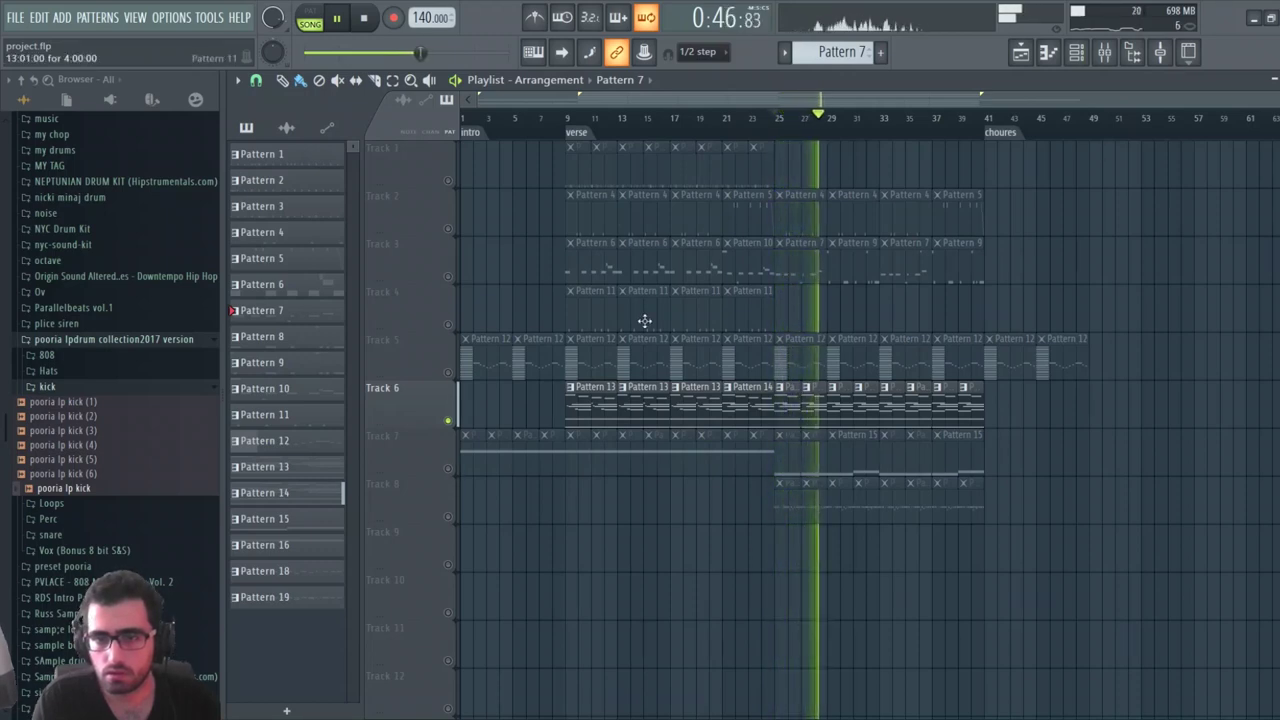
key(space)
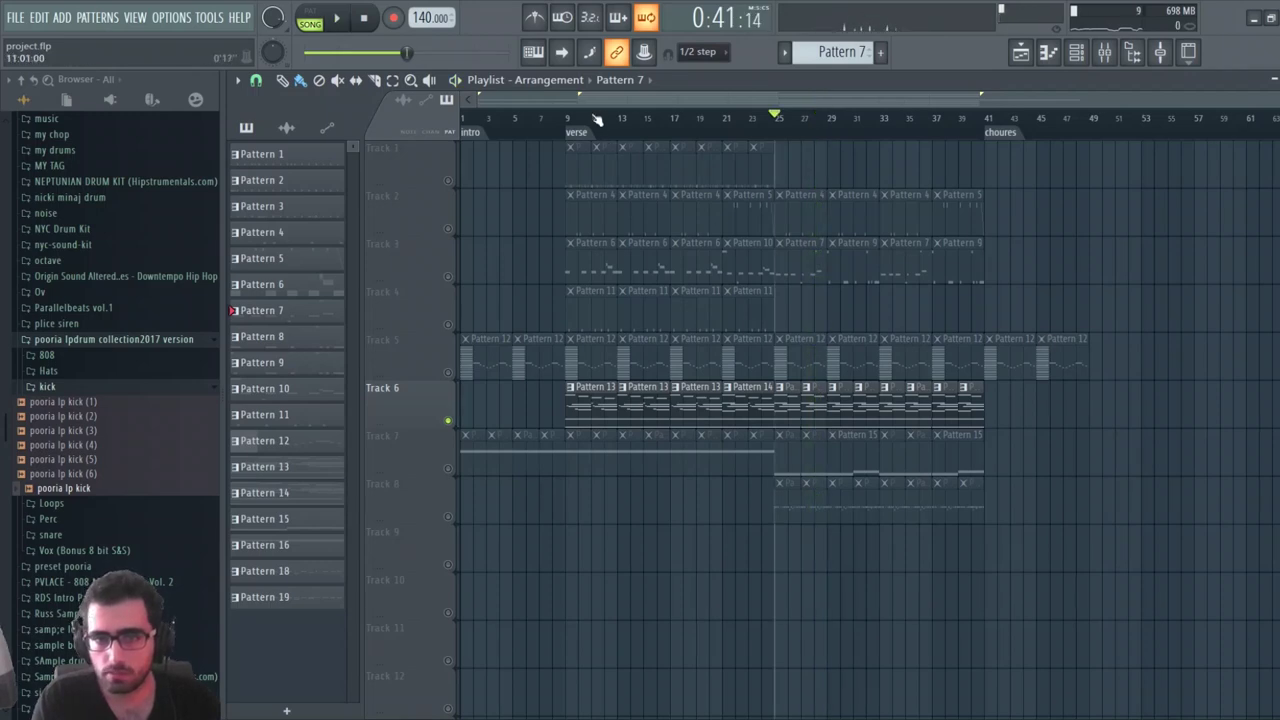
Check the reFX Nexus #2 mixer track's effect slots, return to the playlist and unsolo so all tracks are active
click(1108, 52)
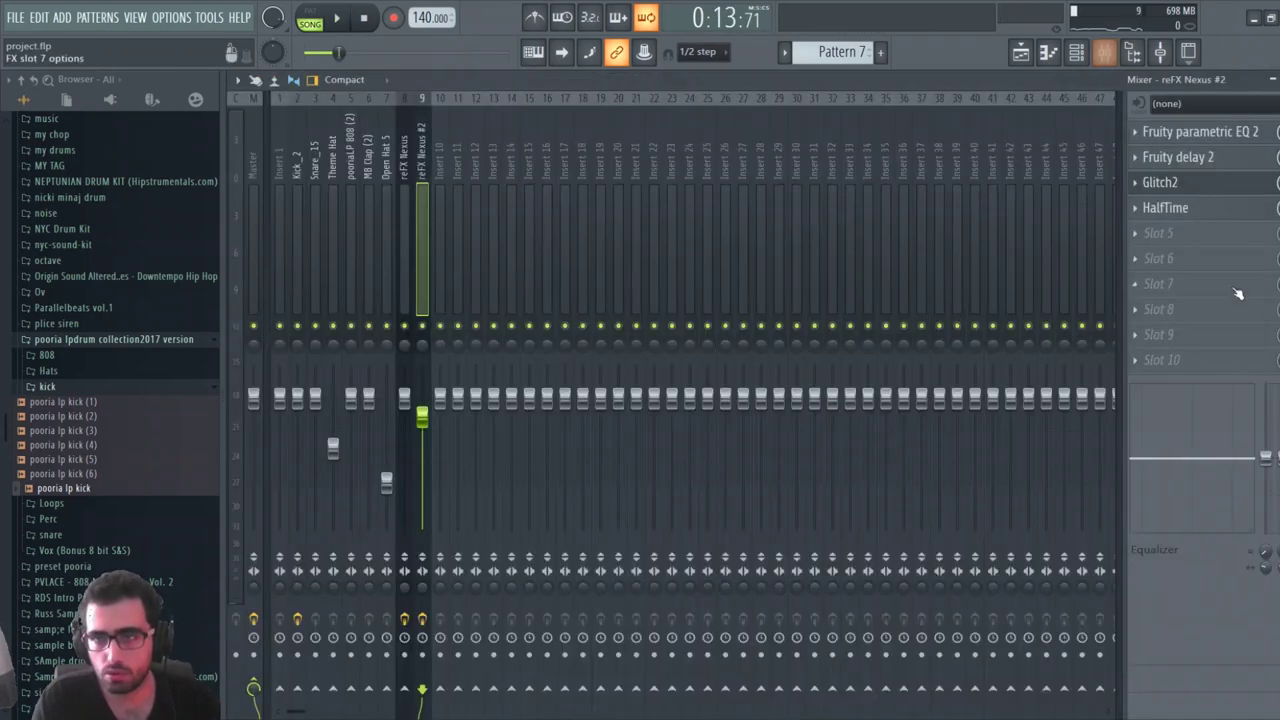
click(1020, 52)
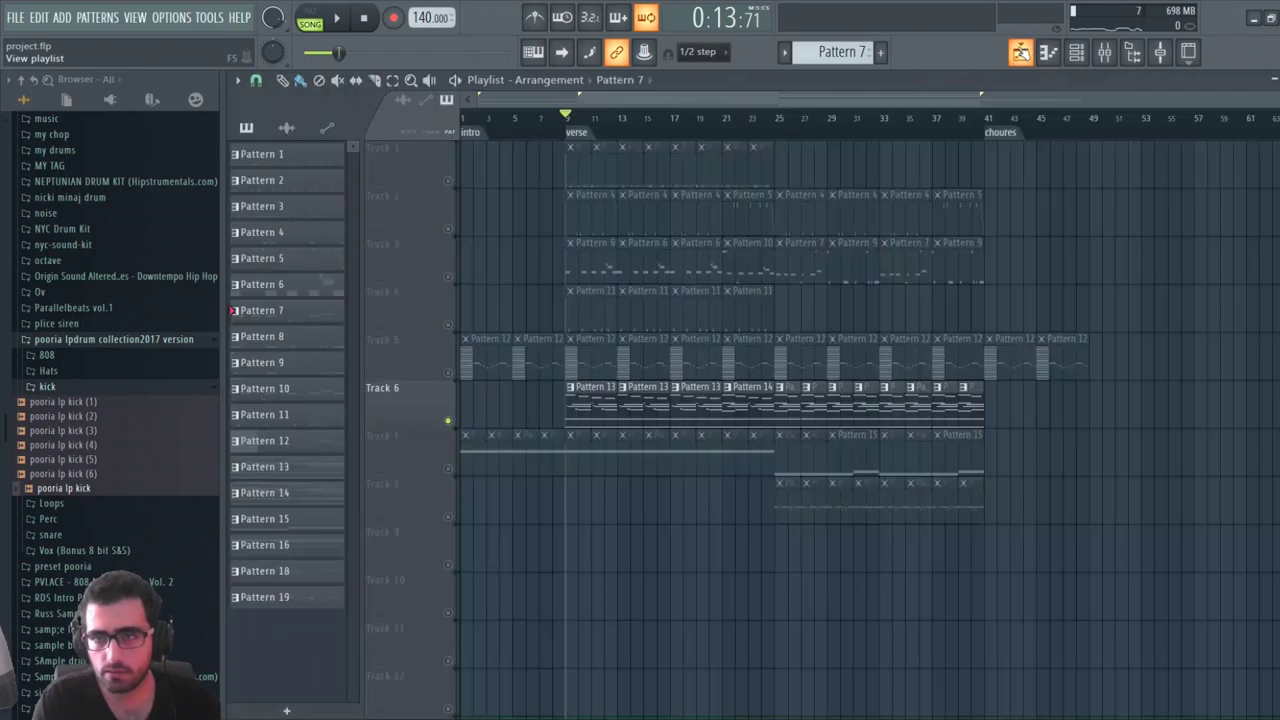
right_click(454, 276)
right_click(454, 276)
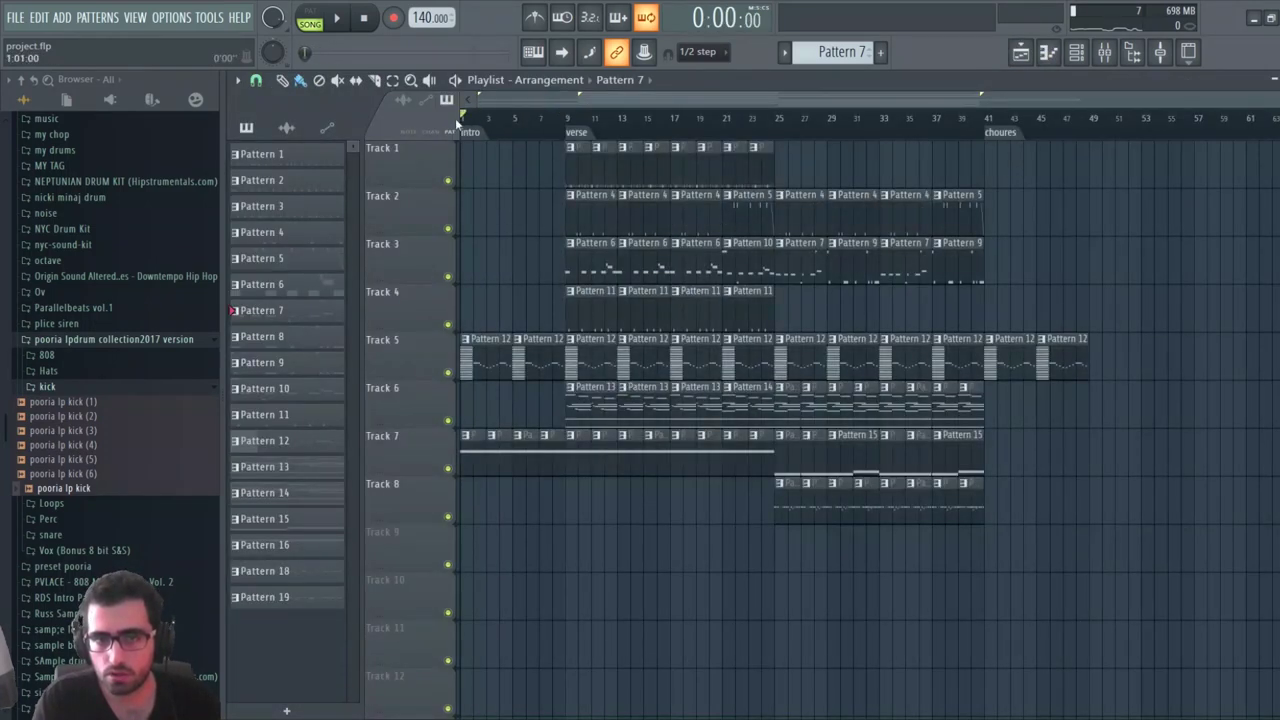
Play the song from bar 1 and fill the intro on Track 6 with Pattern 13 clips at bars 1 and 5
key(space)
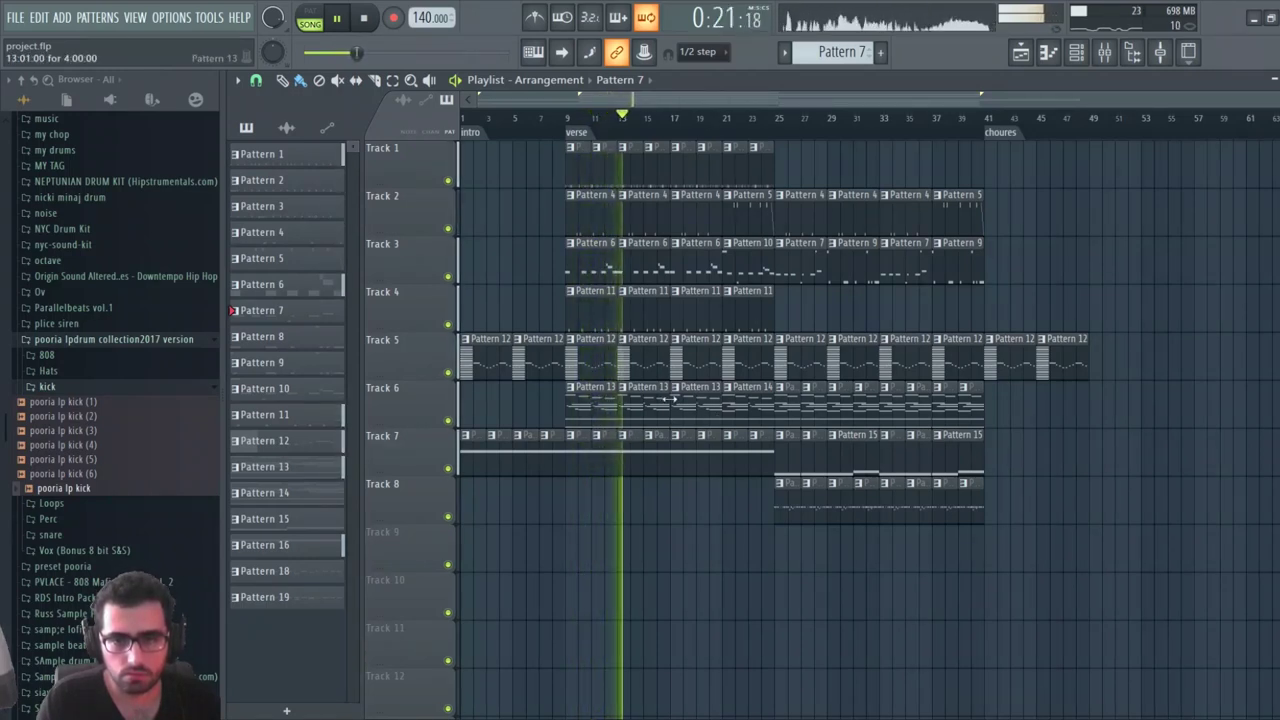
drag(640, 402, 320, 392)
key(ctrl+d)
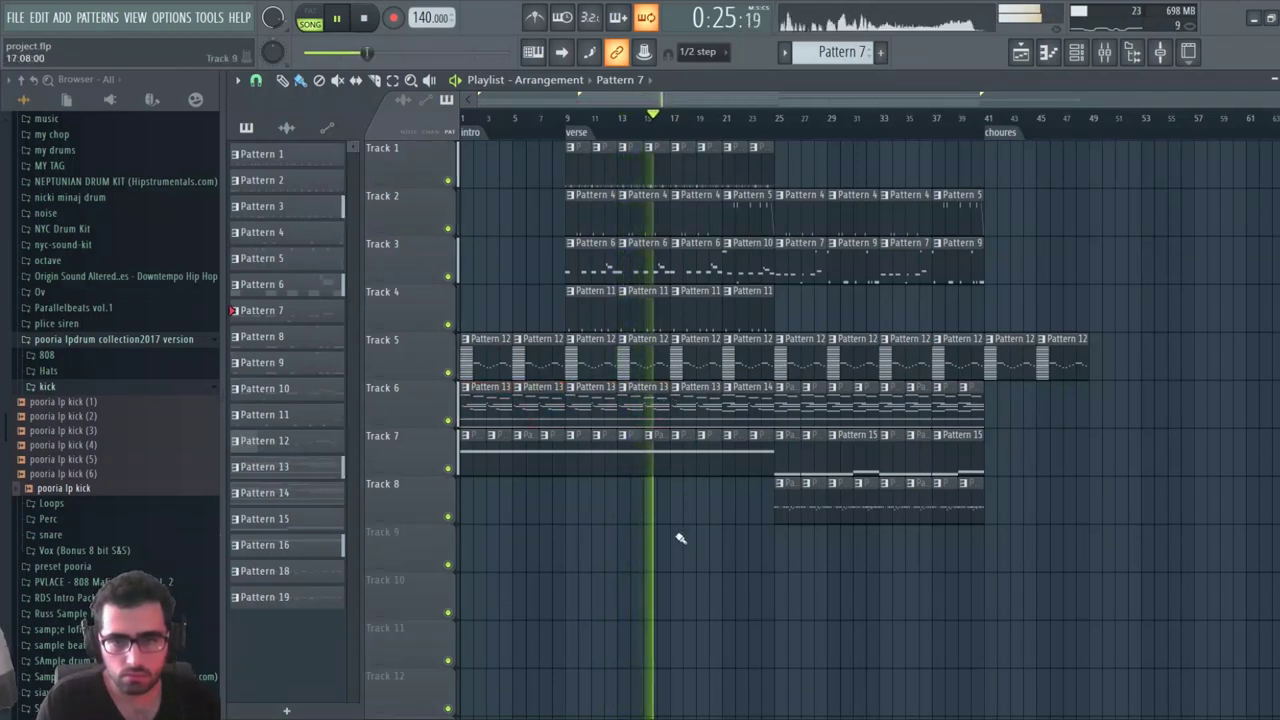
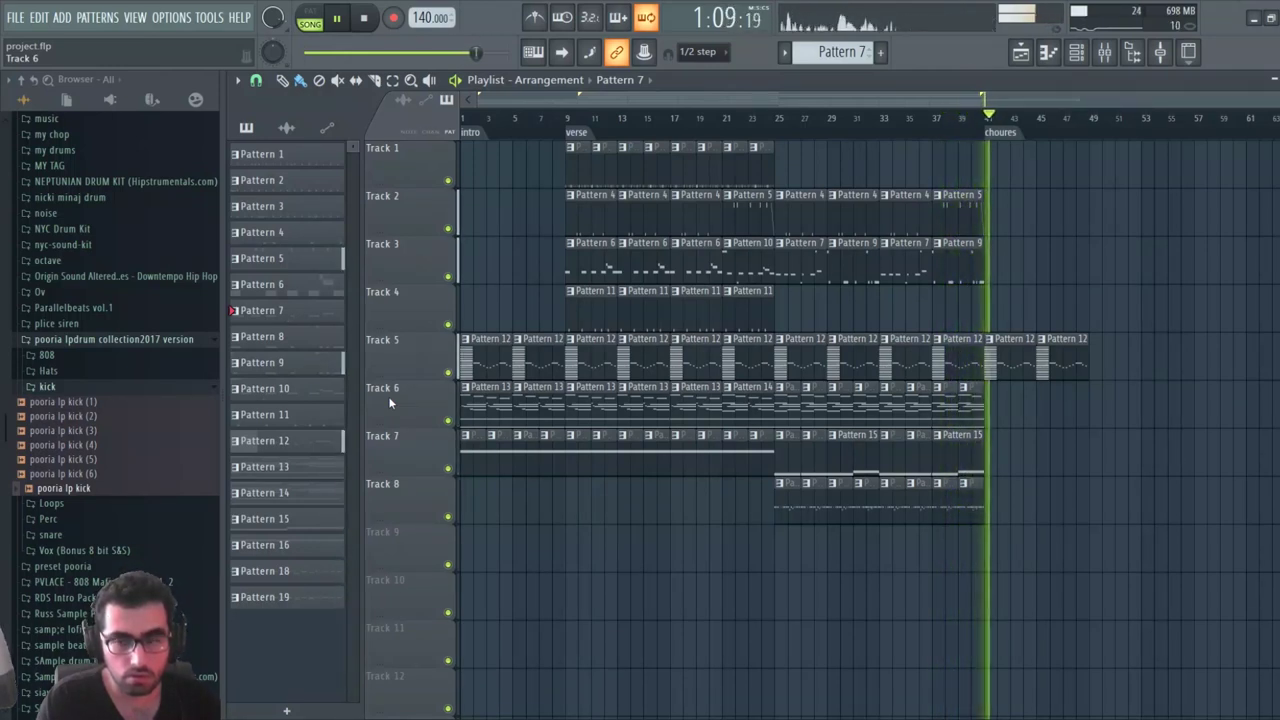
Place a unique copy of the Pattern 13 clip at bar 41 on Track 6 and delete its chord notes from F#5 to E6
key(space)
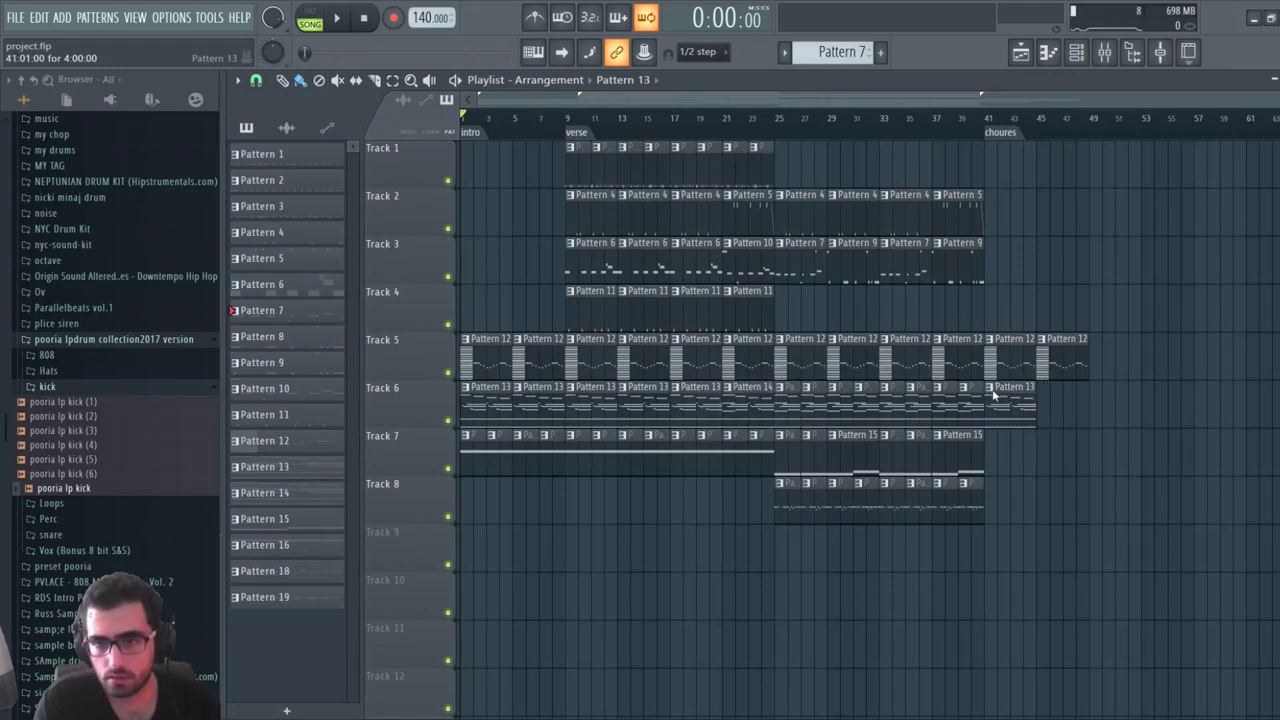
double_click(992, 418)
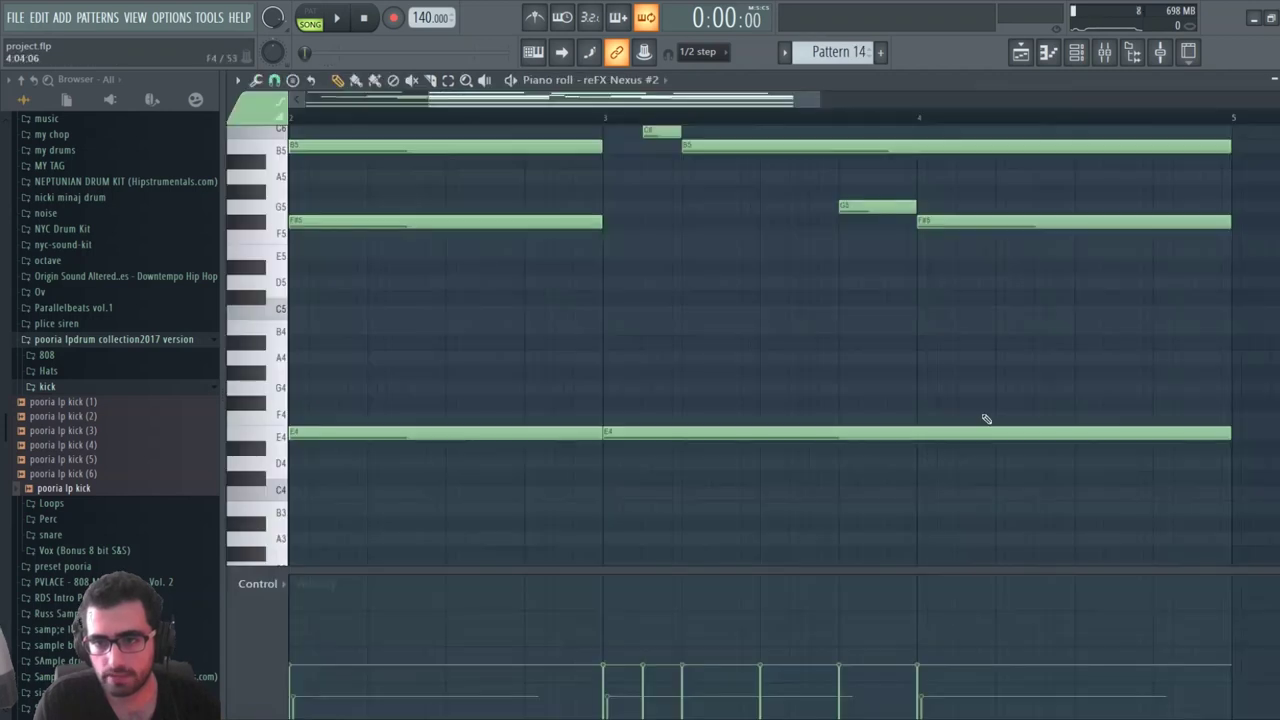
scroll(680, 387, up, 4)
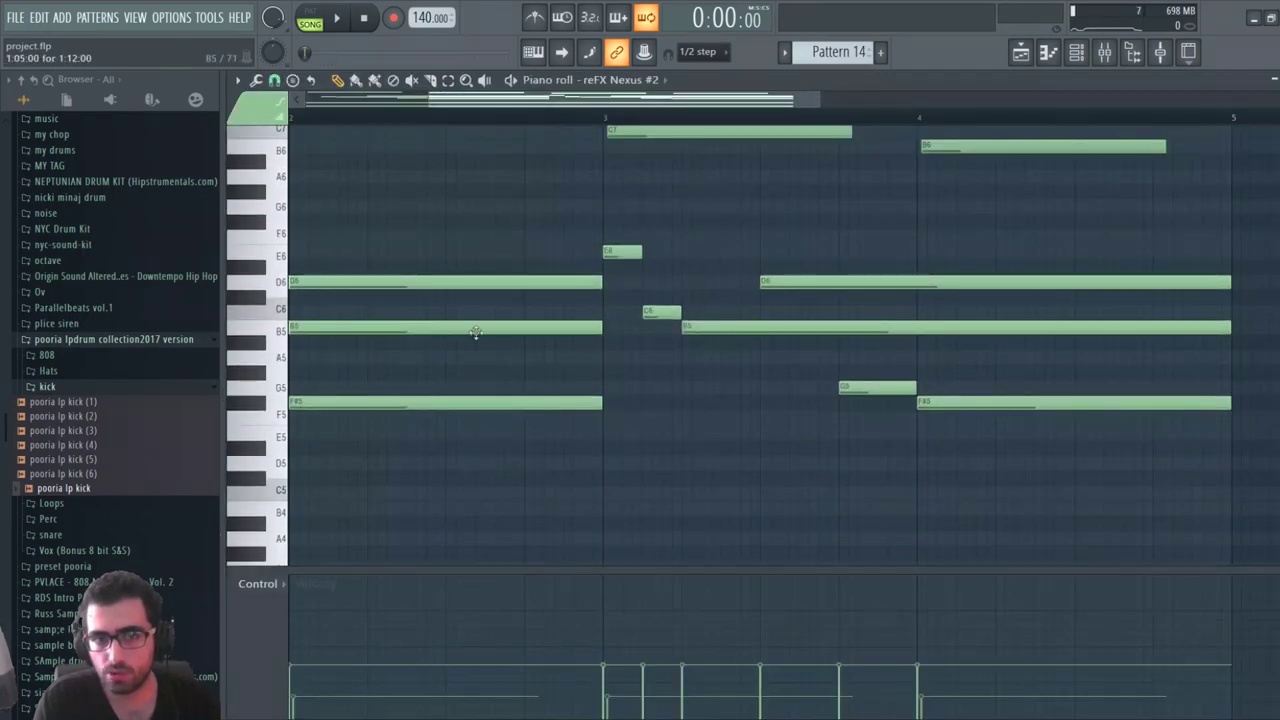
drag(600, 107, 441, 103)
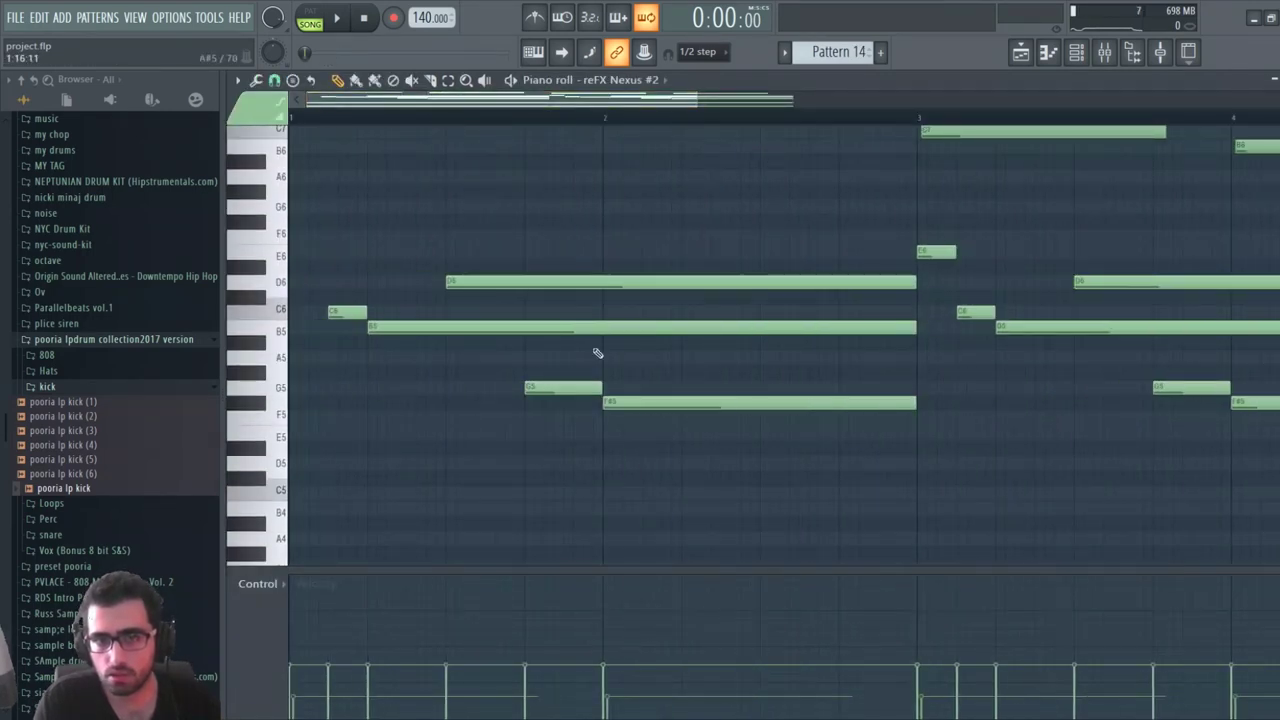
scroll(597, 352, up, 3)
scroll(679, 123, down, 3)
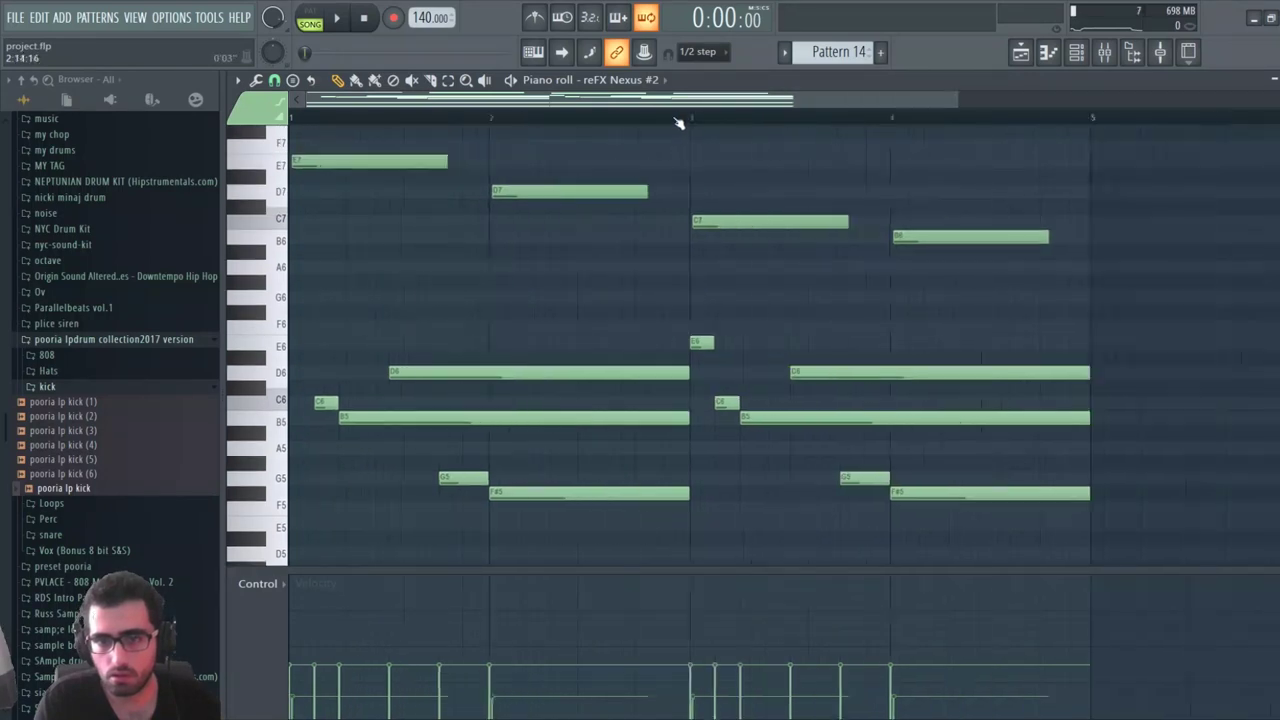
drag(1050, 277, 325, 550)
key(Delete)
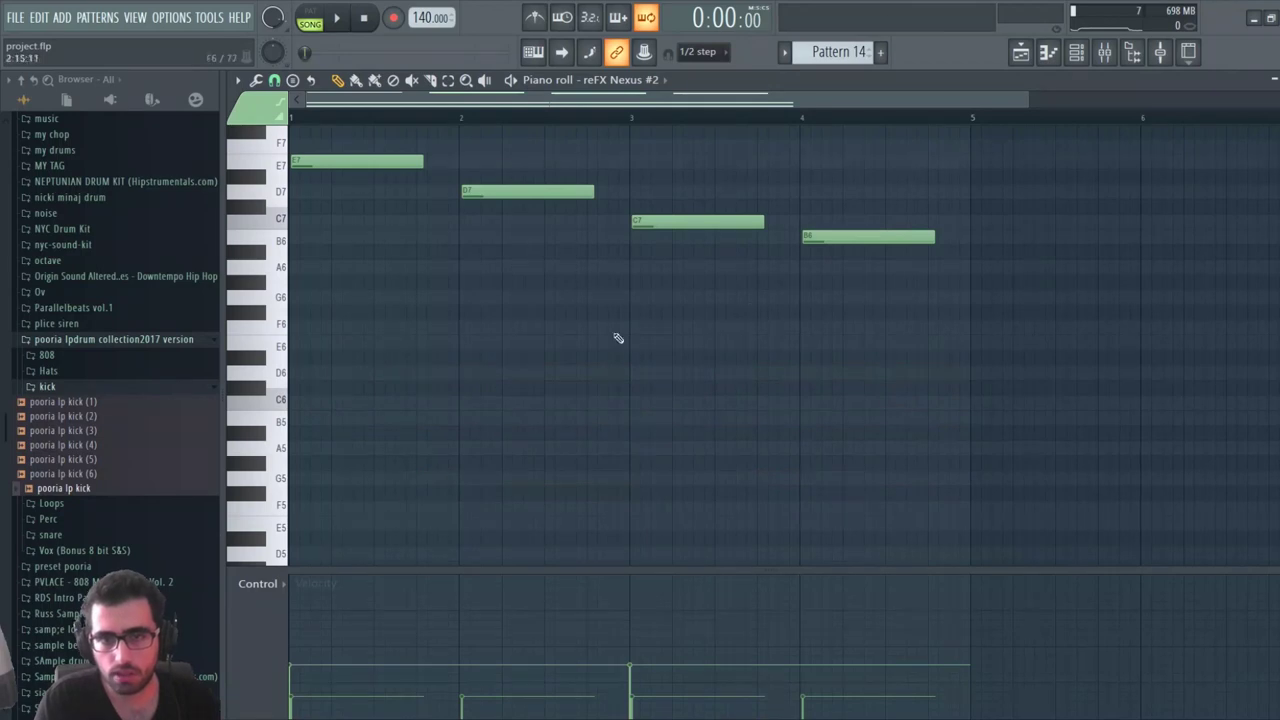
click(1020, 52)
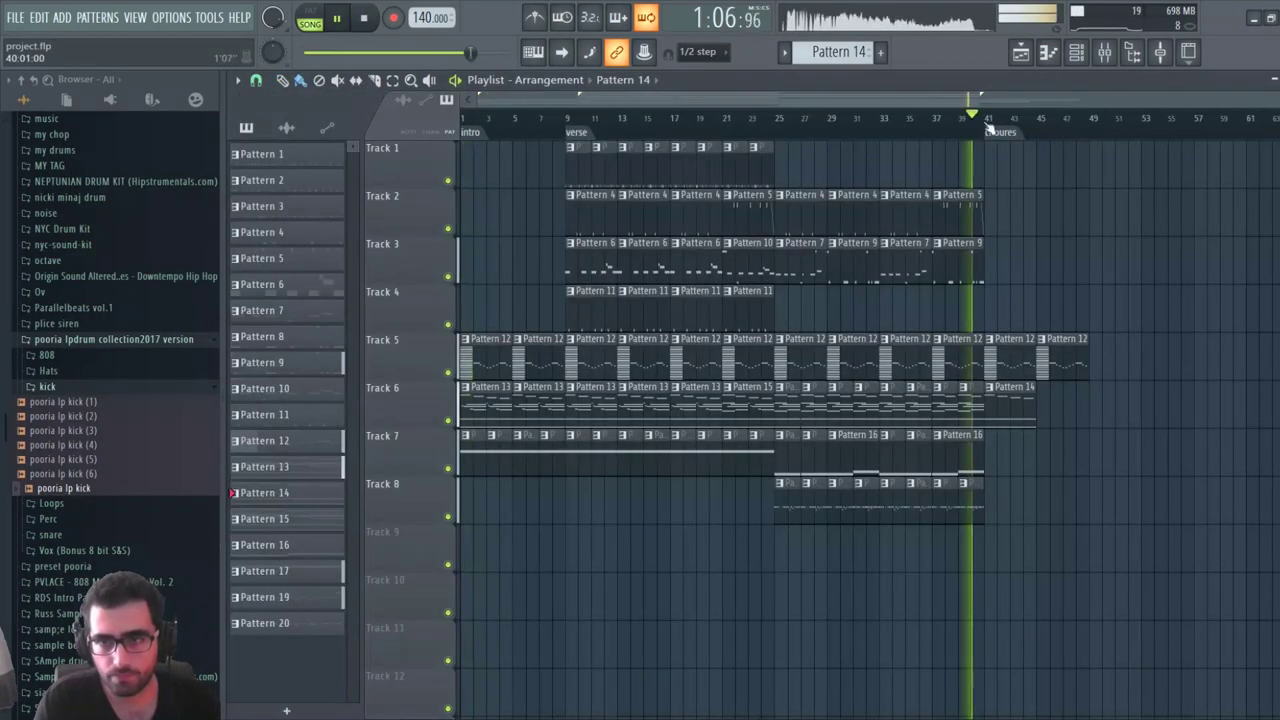
Copy the Pattern 14 clip on Track 6 to bar 45 and play the section through both clips
scroll(1142, 120, up, 3)
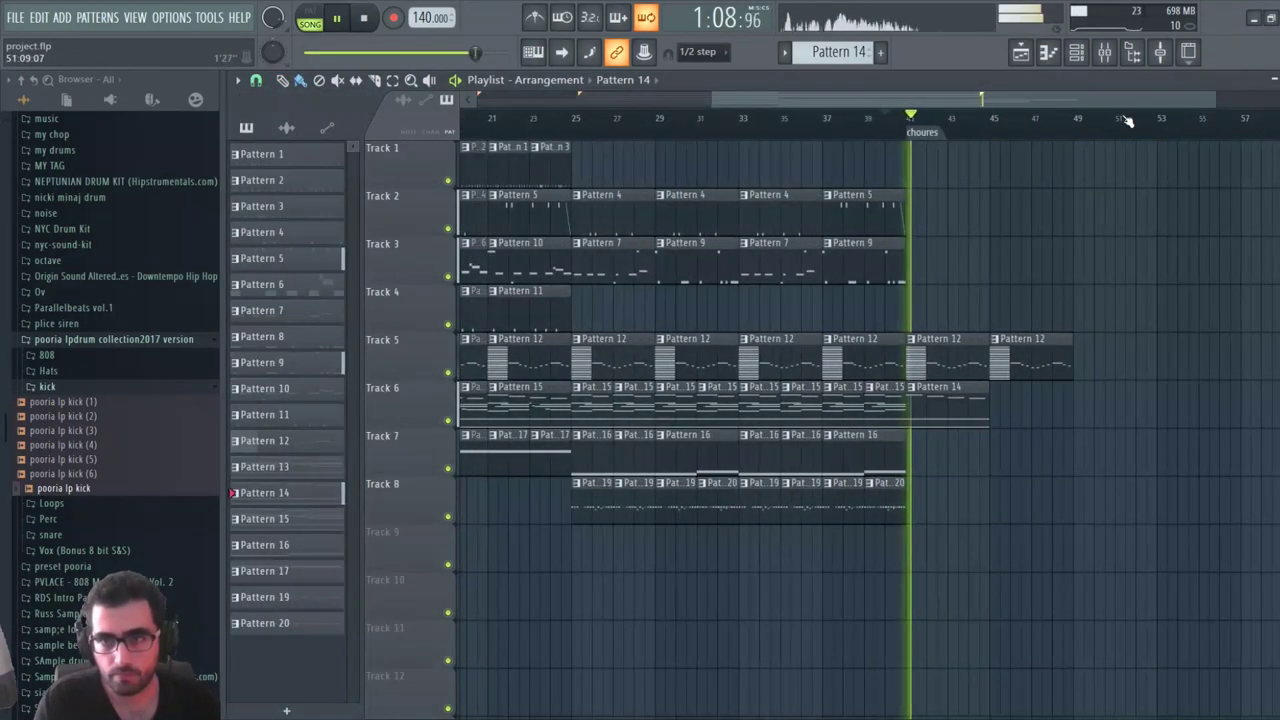
drag(954, 418, 1030, 414)
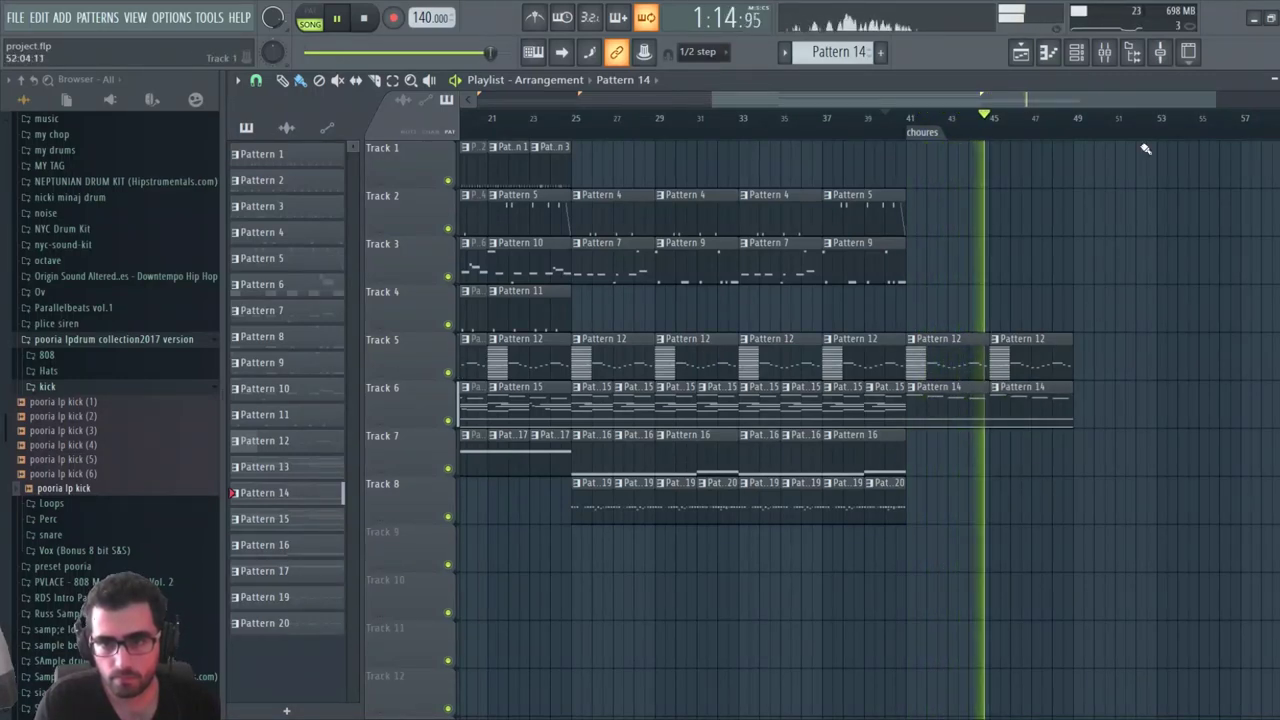
drag(1068, 100, 1266, 100)
scroll(1194, 118, down, 3)
drag(1175, 101, 1276, 101)
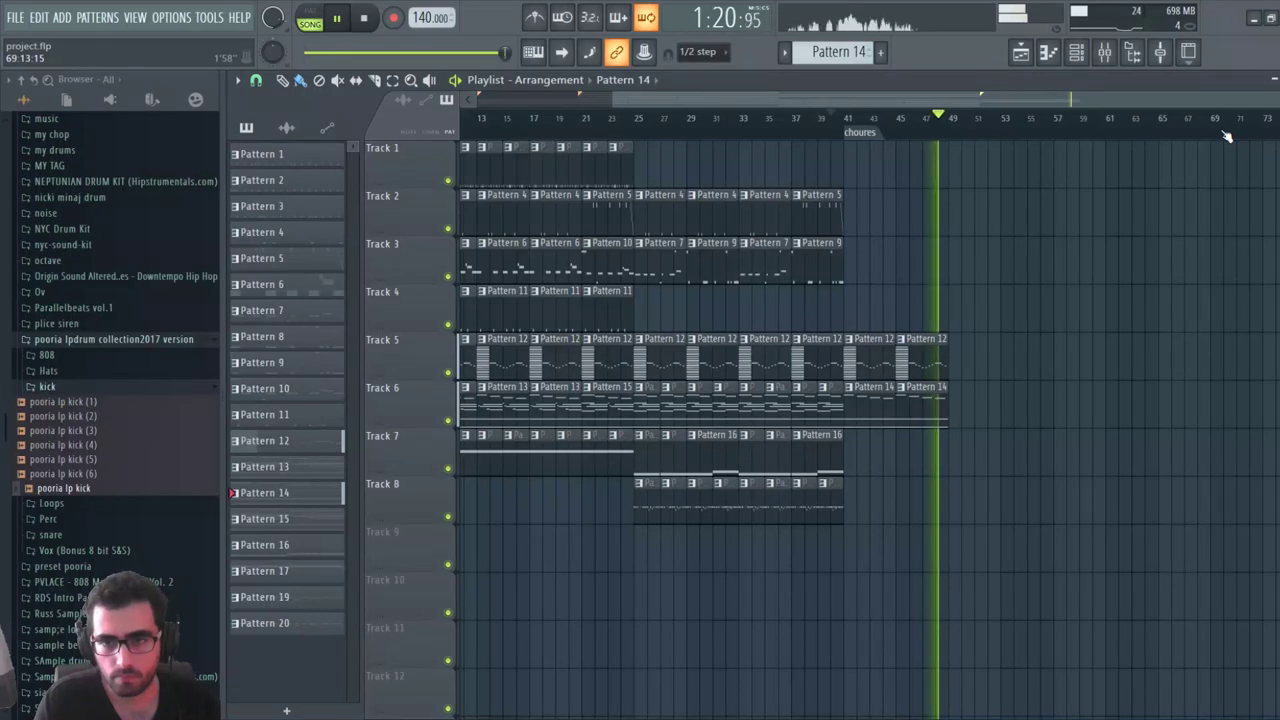
key(space)
Duplicate the two long E4 notes of Pattern 14 one octave up at E5 and play the section from the playlist
double_click(895, 418)
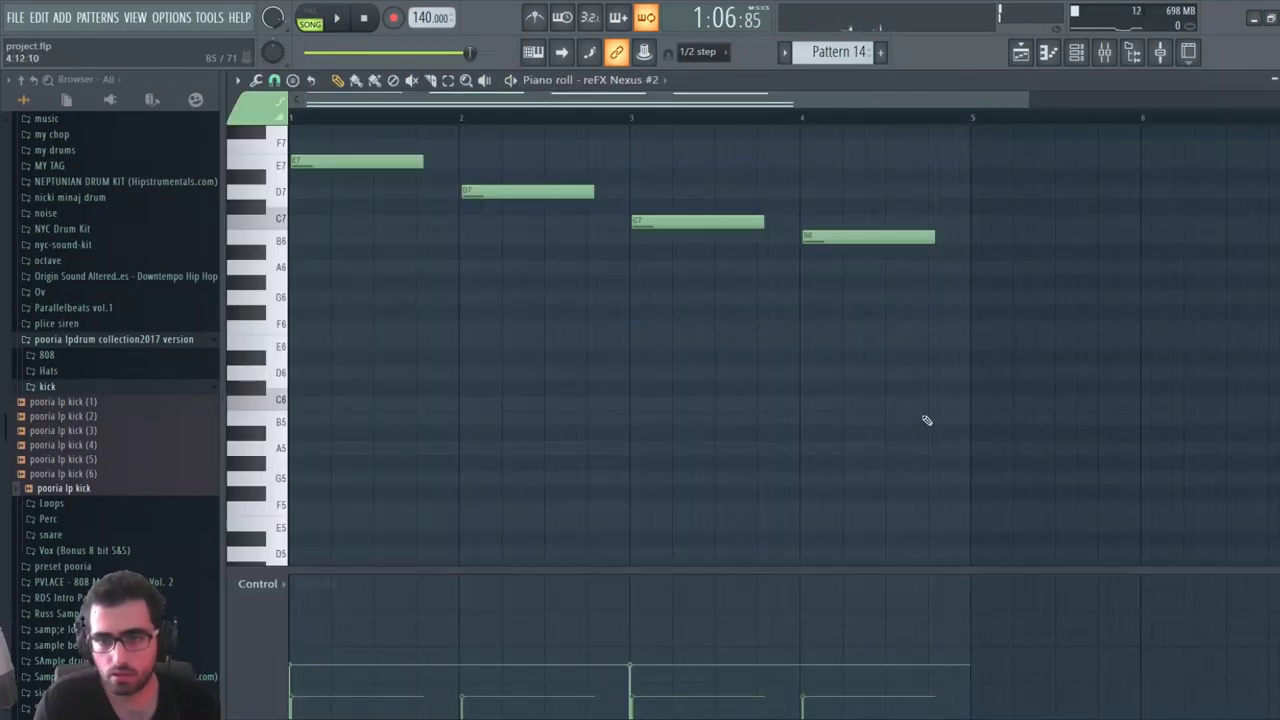
scroll(869, 351, down, 5)
drag(884, 325, 298, 162)
scroll(331, 286, up, 3)
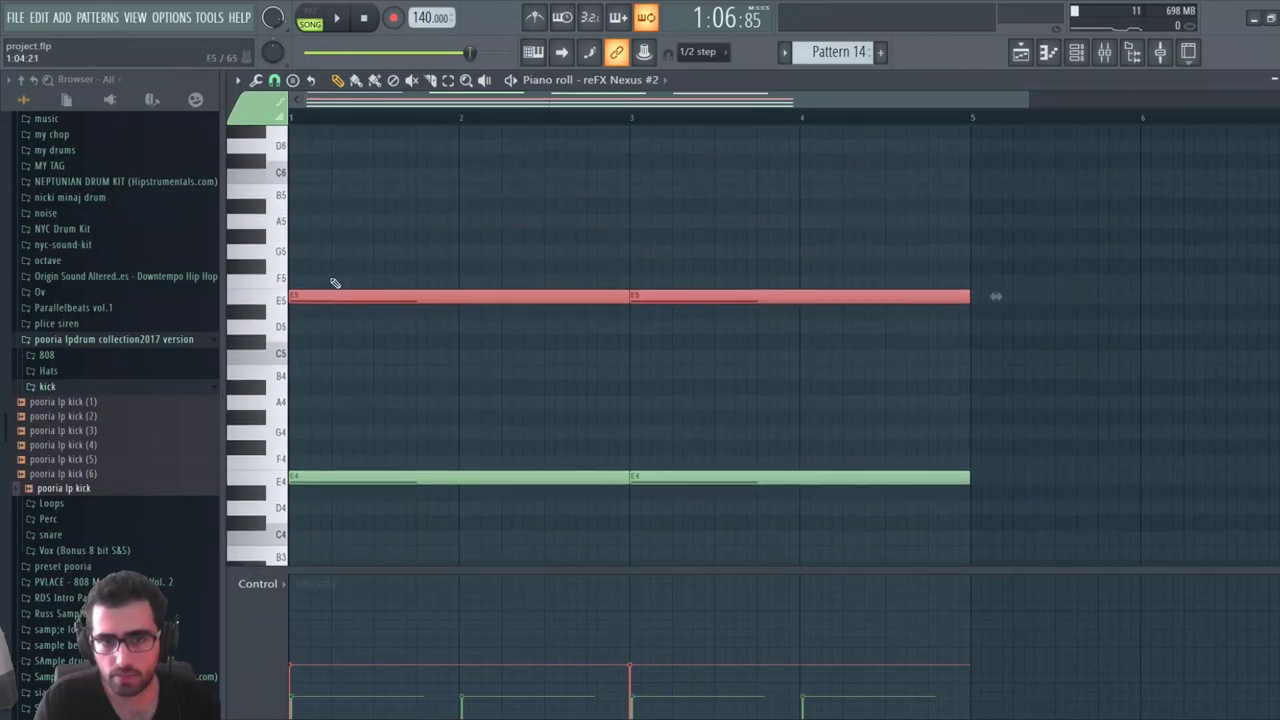
key(space)
click(1068, 58)
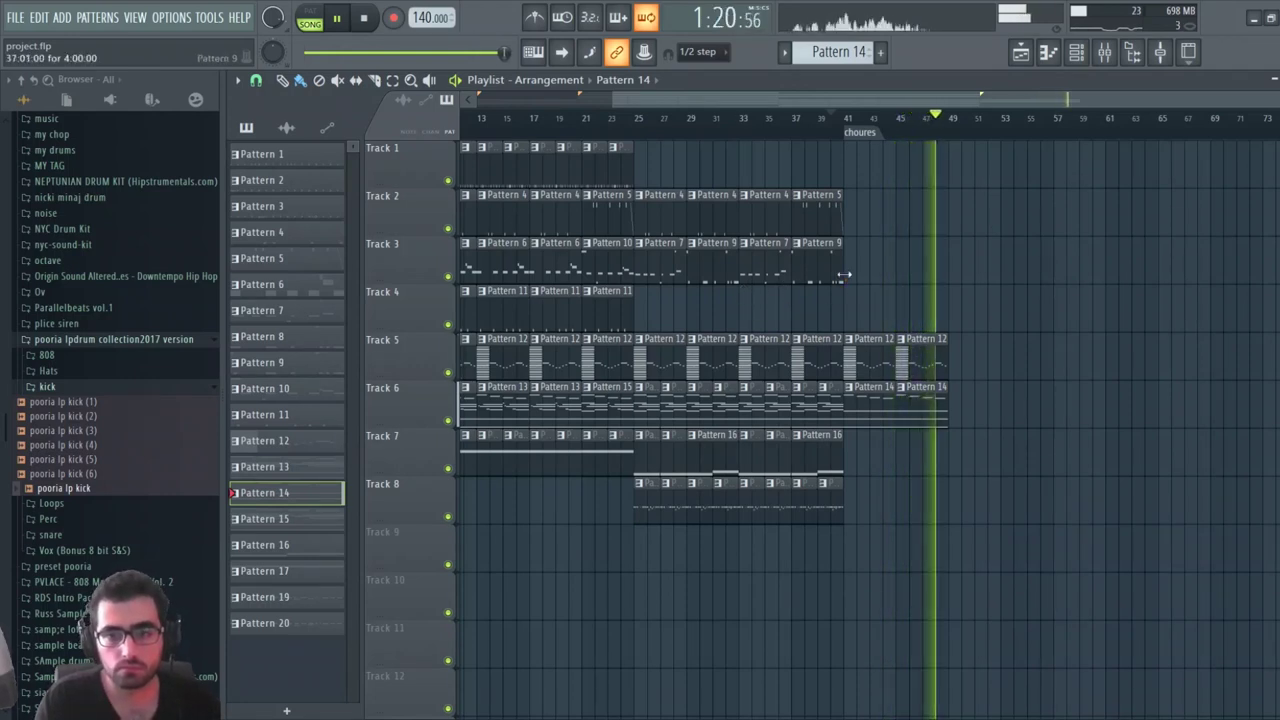
key(space)
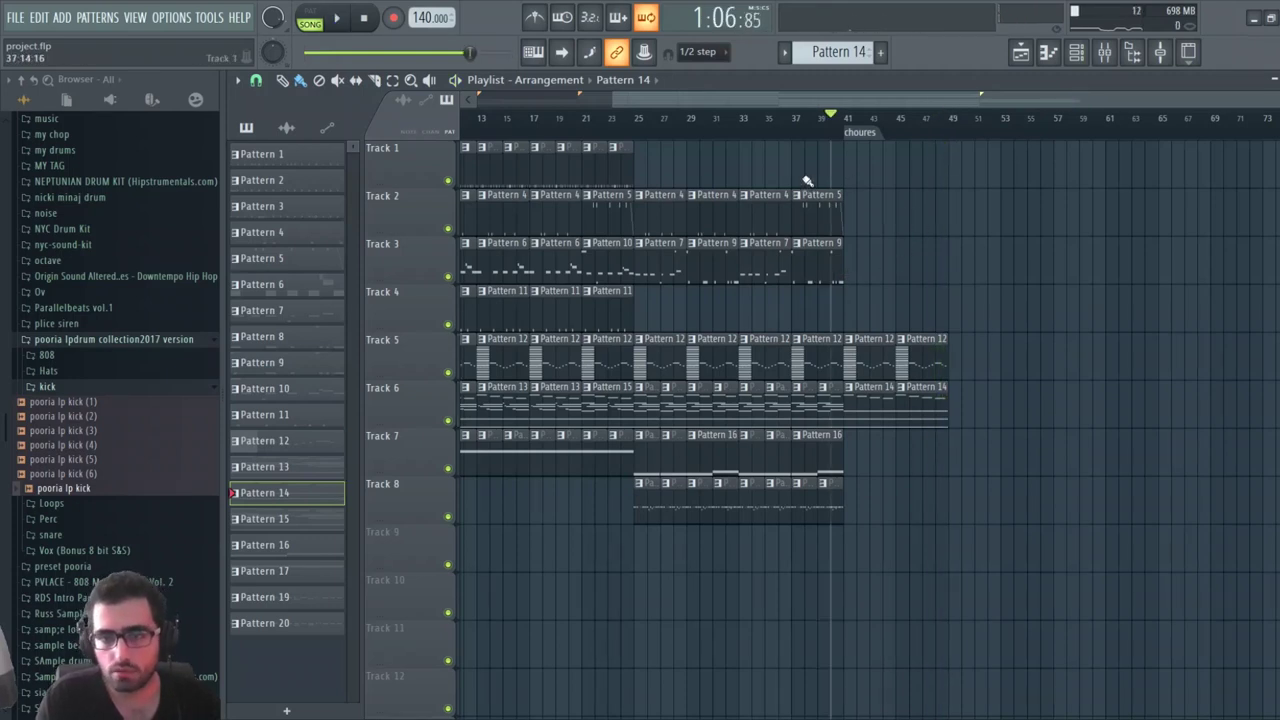
scroll(1022, 128, left, 3)
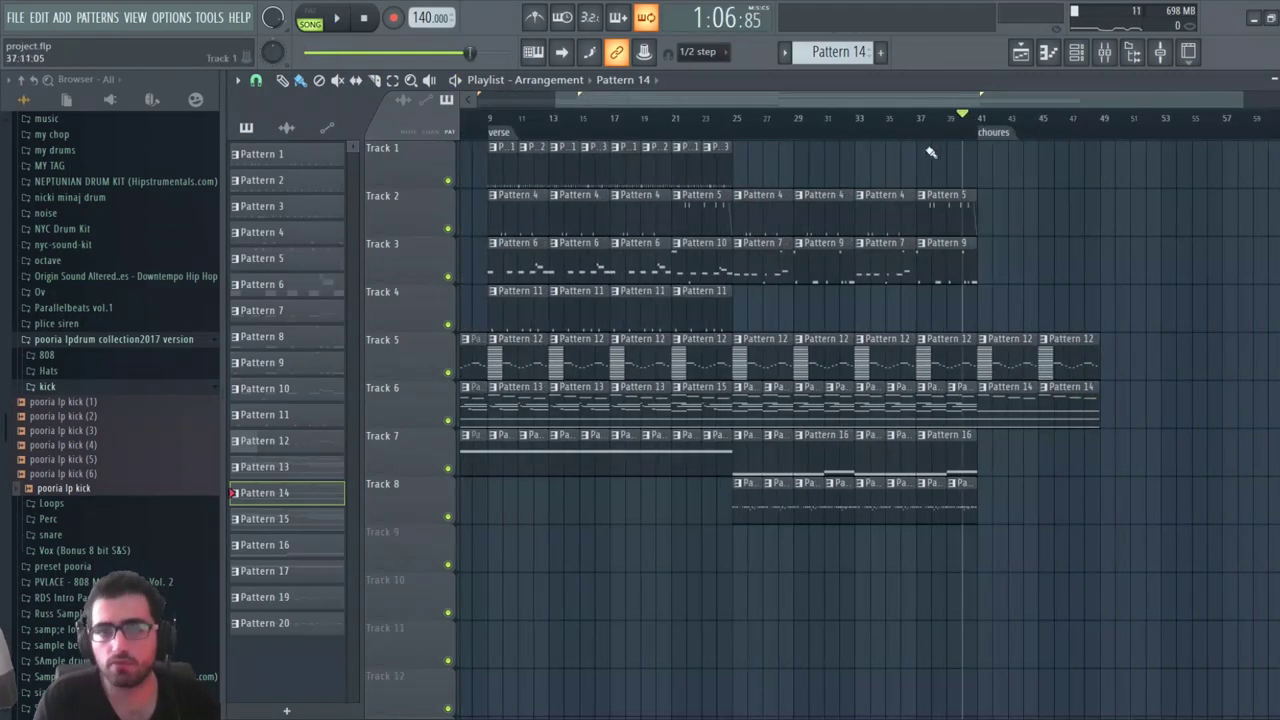
drag(977, 146, 582, 528)
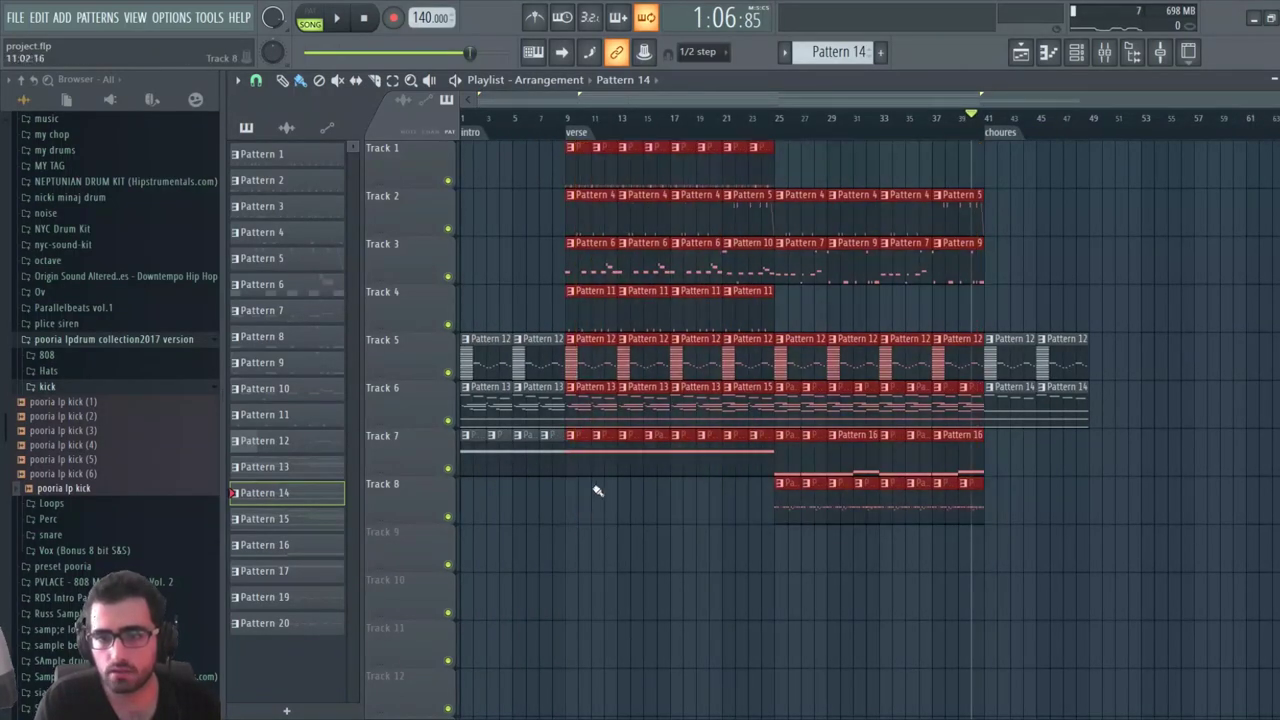
click(586, 459)
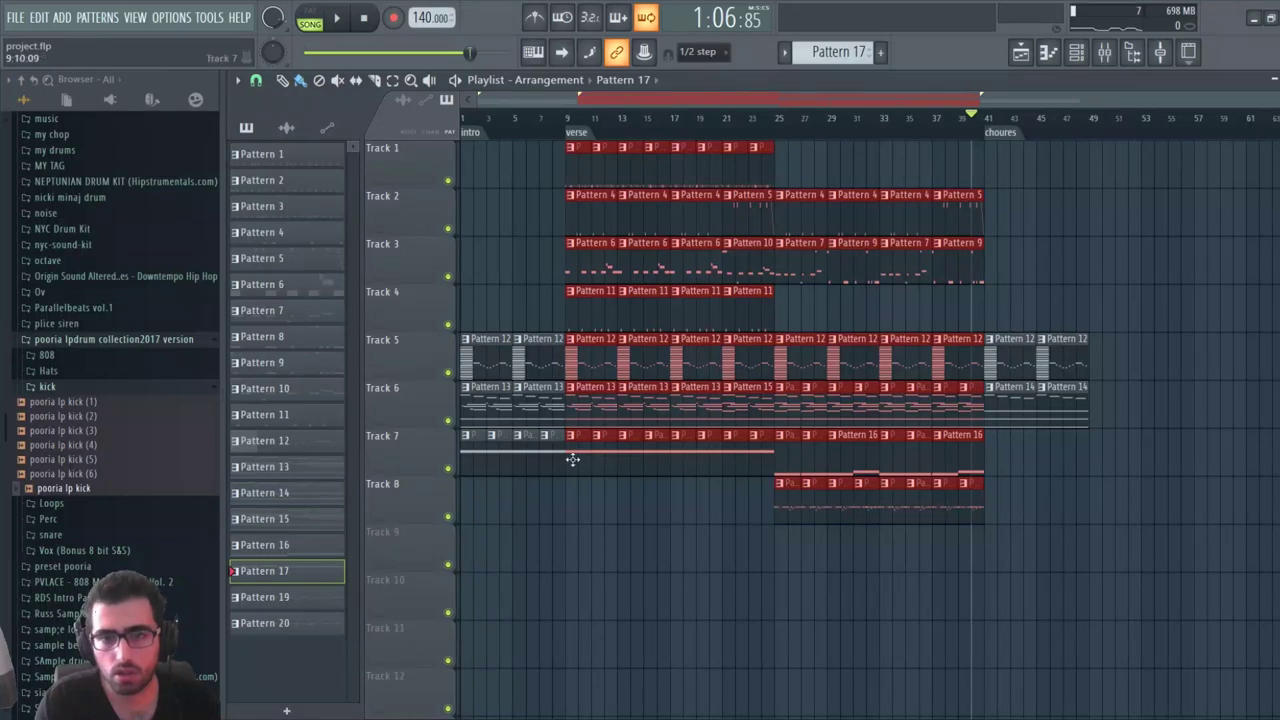
shift+drag(572, 459, 1224, 459)
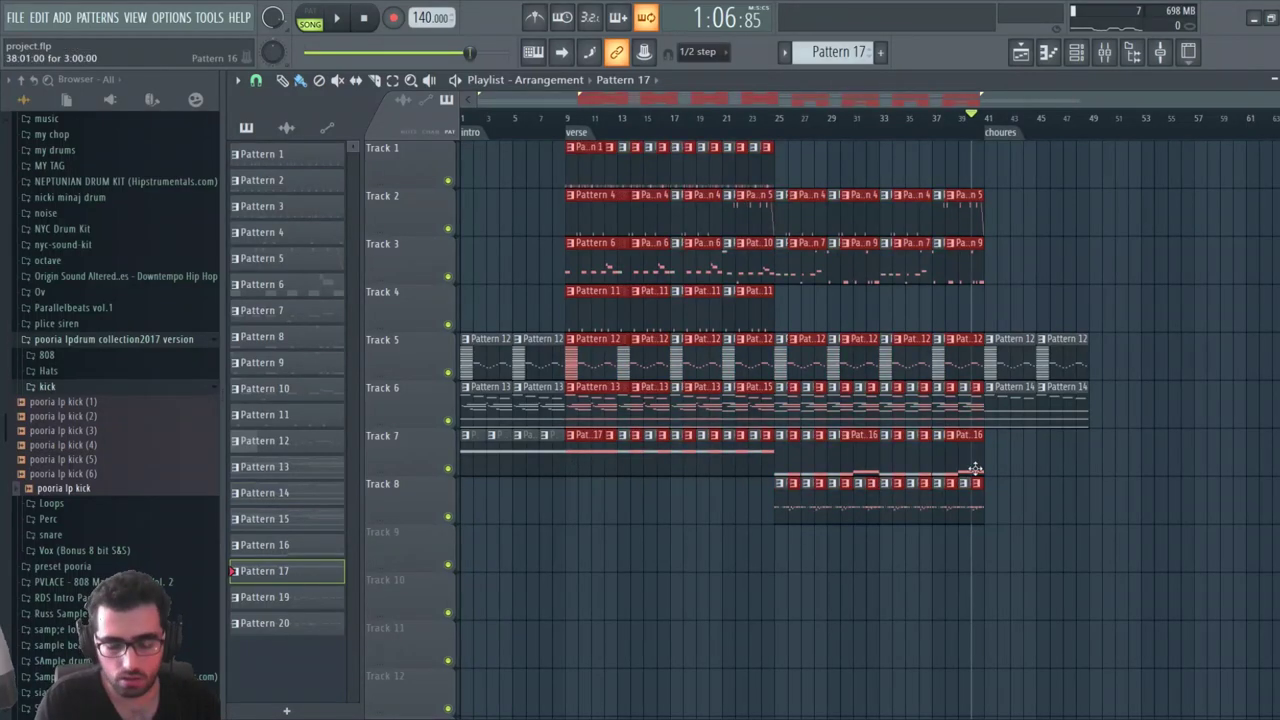
key(Delete)
Select all clips from bar 9 to bar 49 on Tracks 1 to 8 and copy them so the duplicate starts at bar 49
drag(987, 160, 588, 530)
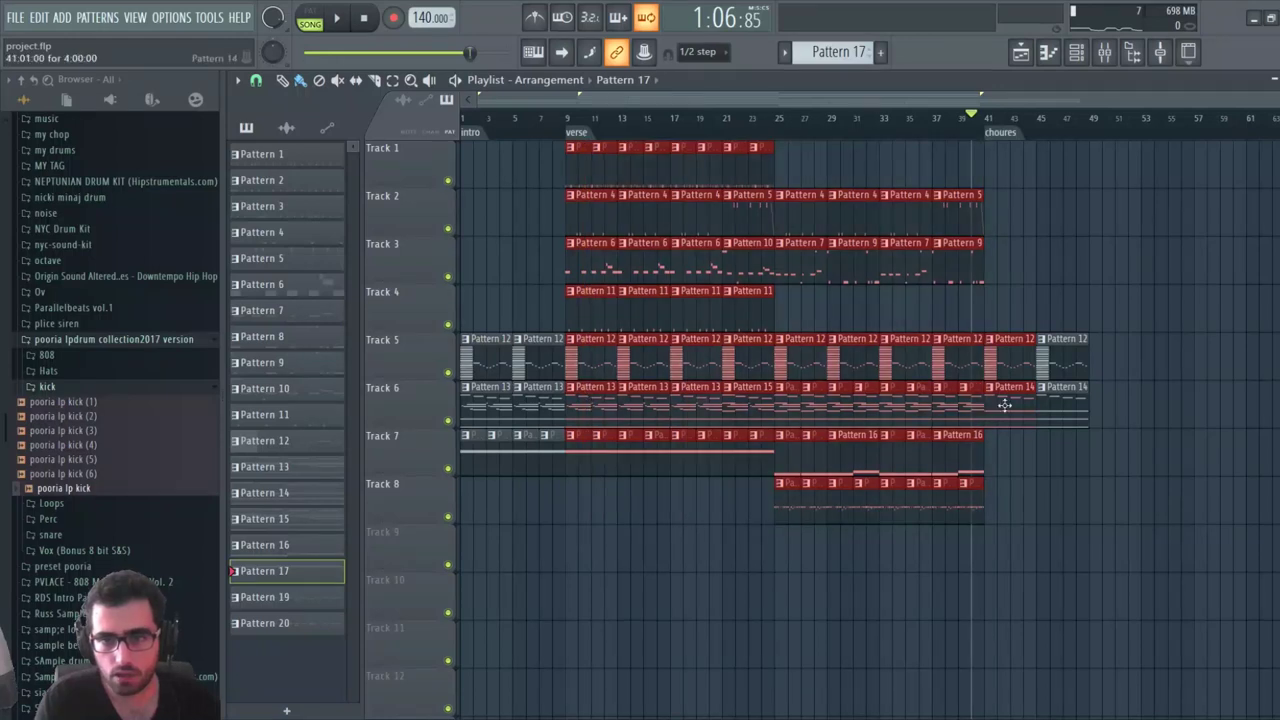
drag(1120, 333, 967, 493)
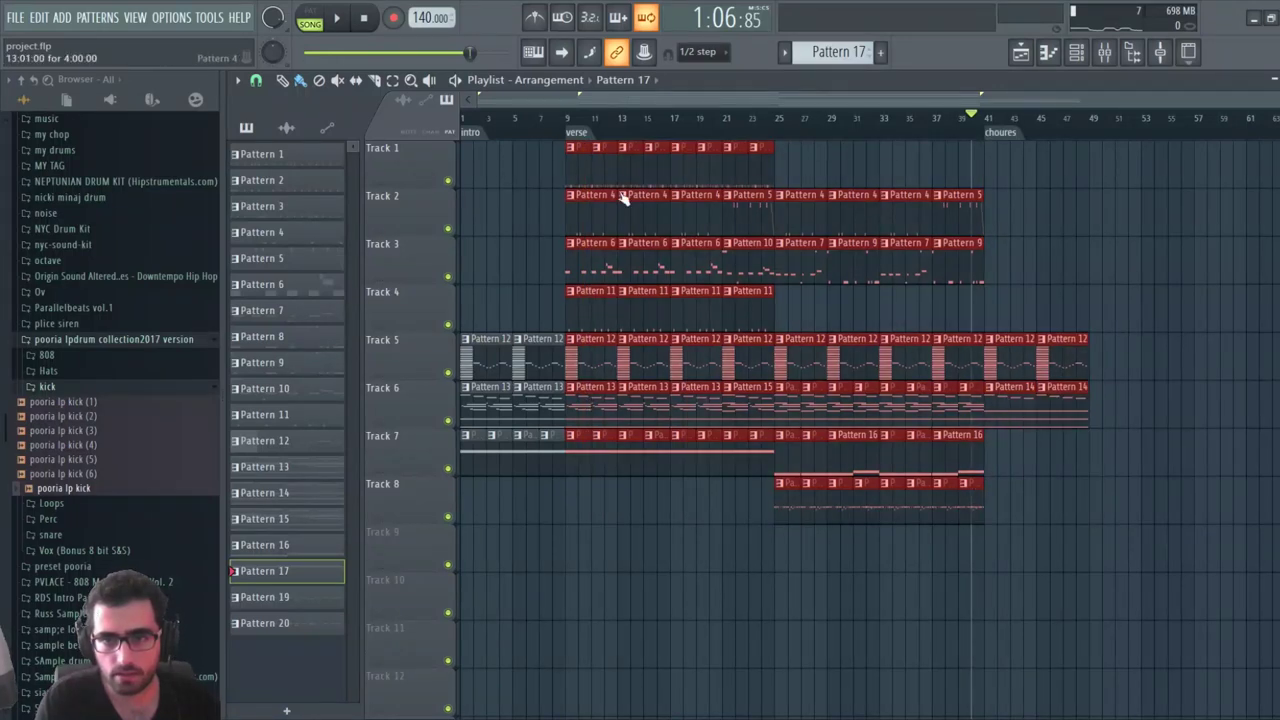
drag(577, 163, 1104, 200)
drag(993, 88, 1230, 117)
ctrl+click(1174, 171)
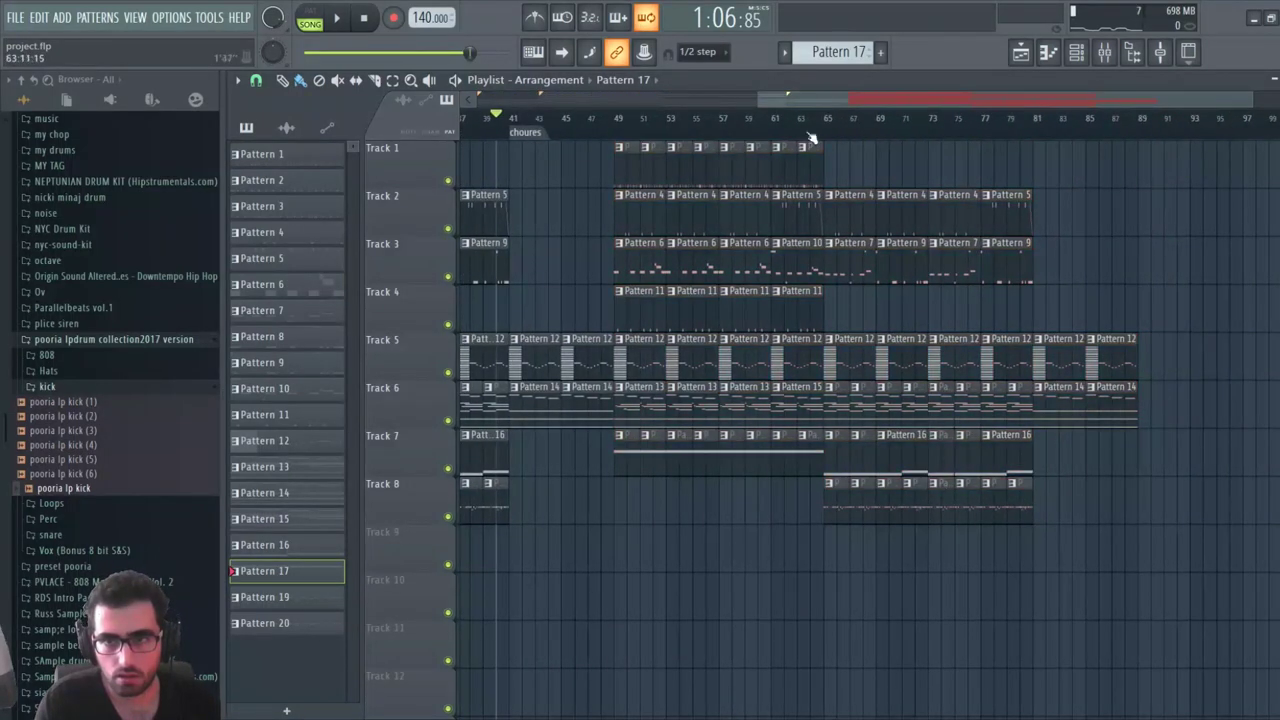
Copy the Pattern 5 clip to bar 45 on Track 2 and play the transition into bar 49
click(619, 125)
key(space)
click(605, 122)
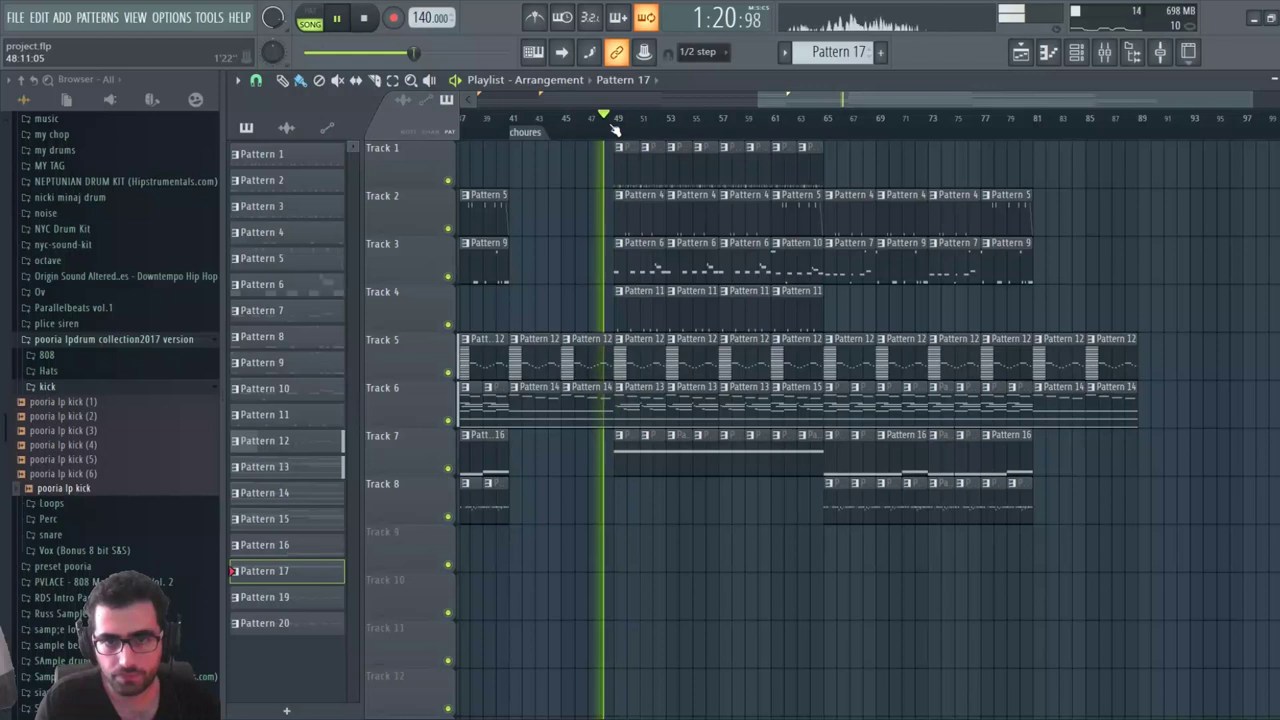
click(484, 209)
click(588, 209)
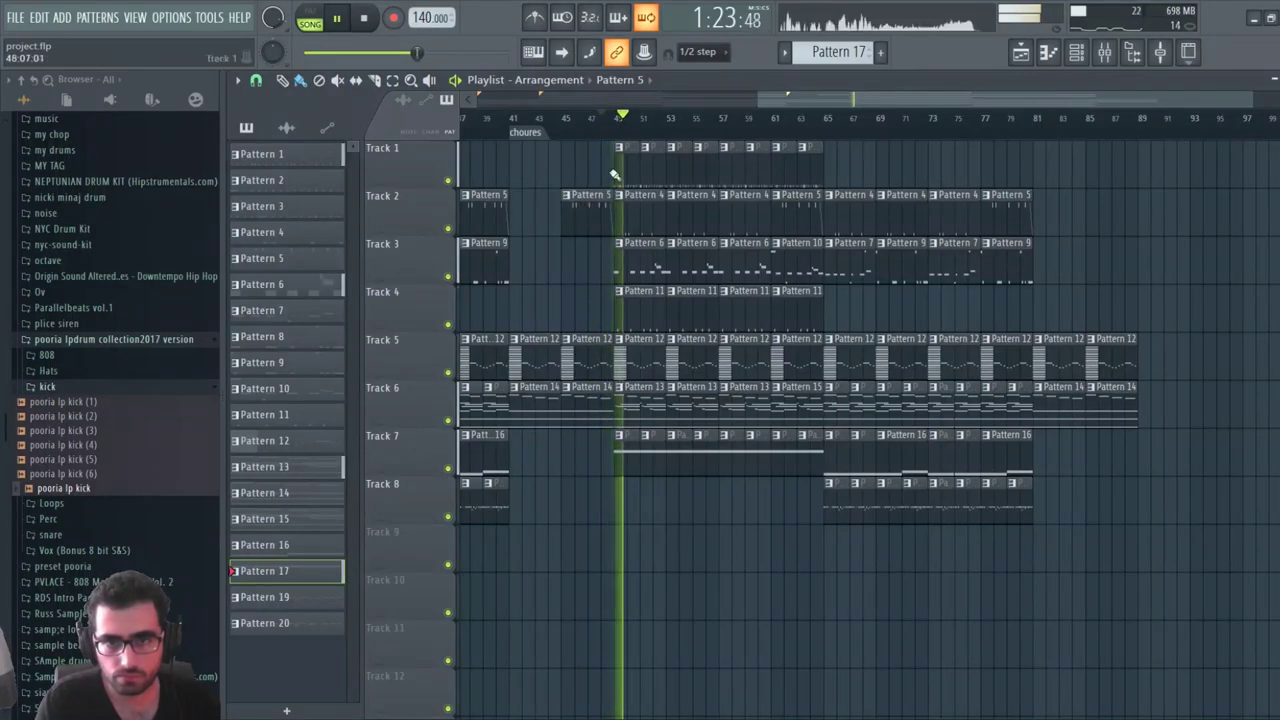
click(602, 123)
click(594, 123)
scroll(595, 124, up, 2)
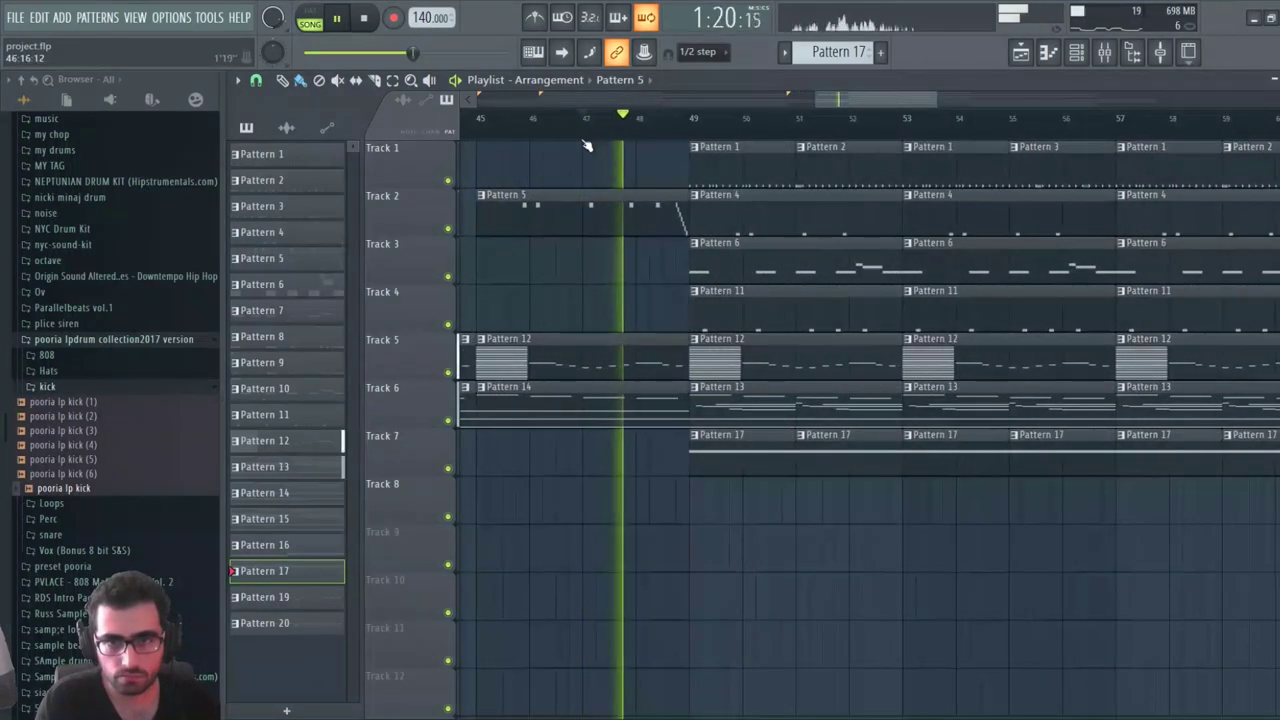
click(470, 118)
scroll(487, 117, down, 2)
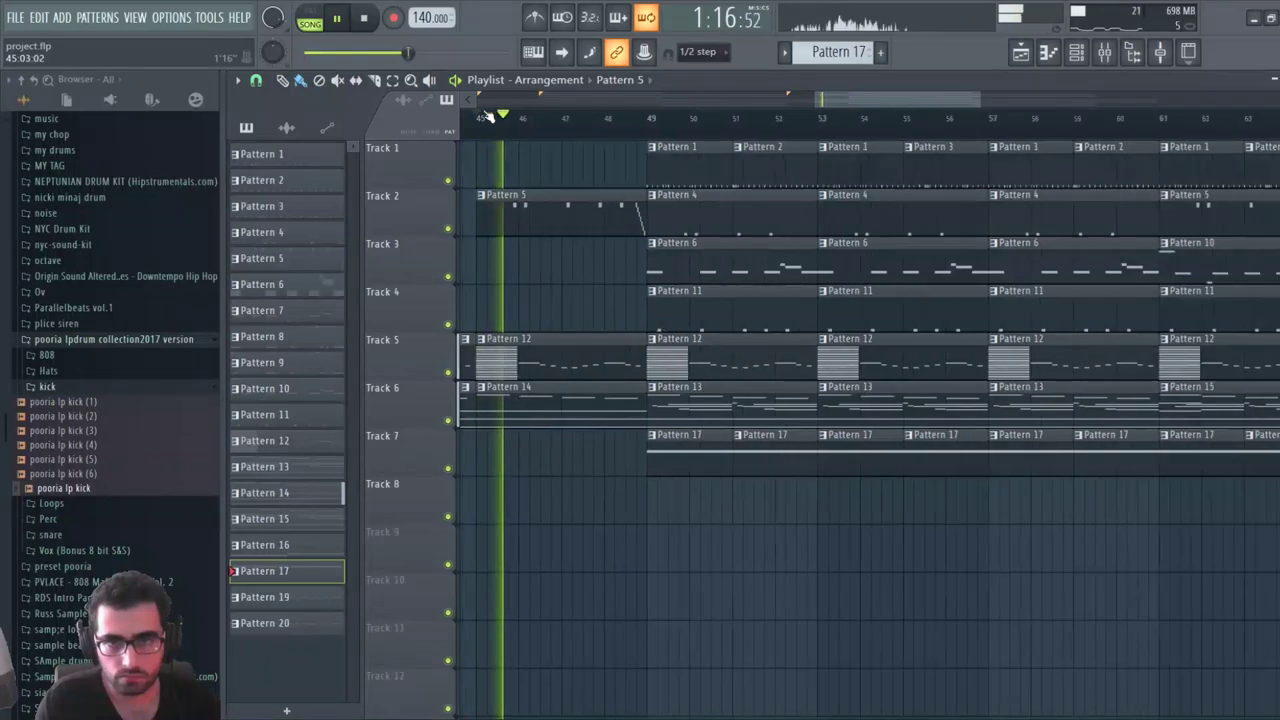
Place another Pattern 5 clip at bar 41 on Track 2 and make it unique
drag(952, 95, 851, 103)
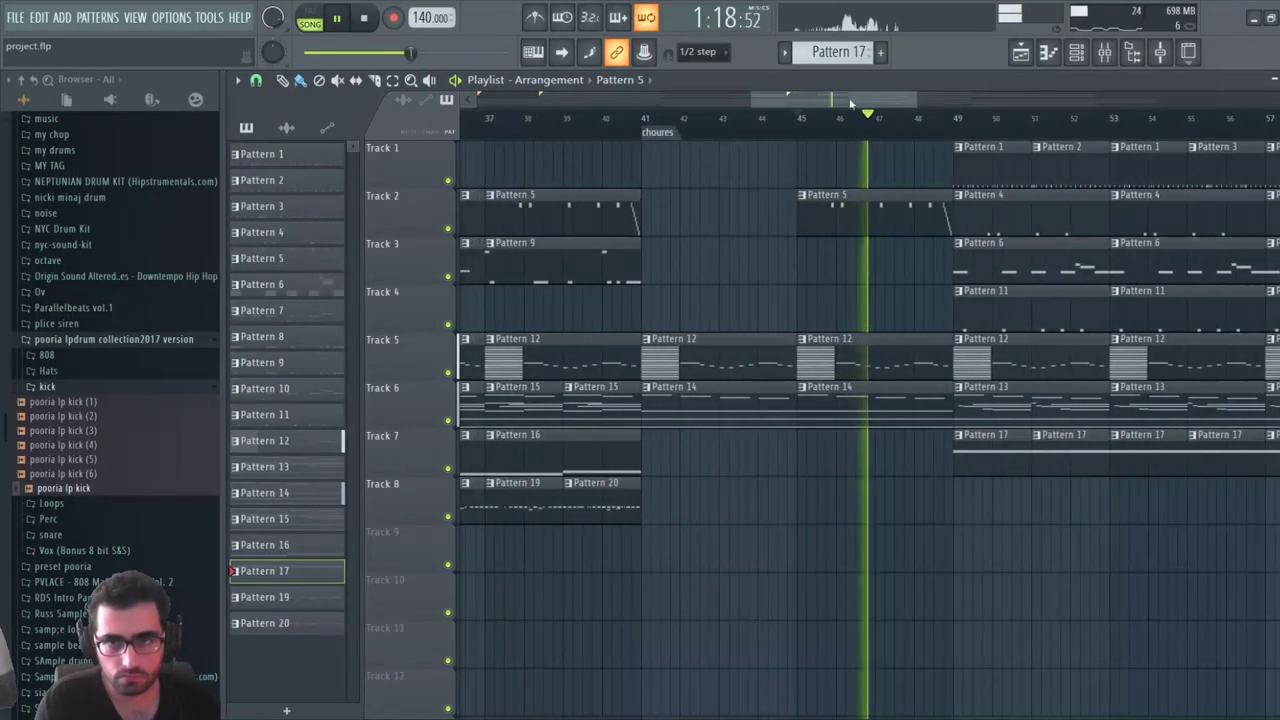
click(643, 118)
drag(849, 206, 691, 214)
key(space)
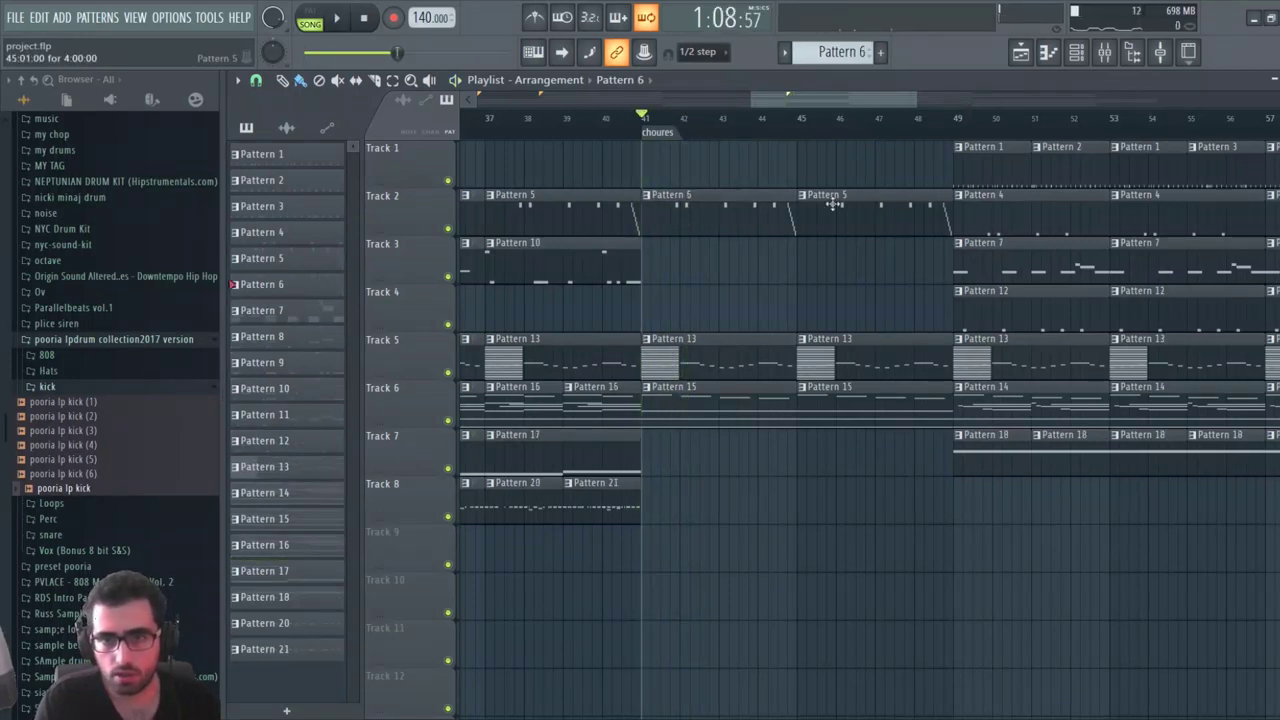
Open the snare notes of the clip at bar 41 on Track 2 and add a C5 hit at the start of bar 1
key(space)
double_click(707, 219)
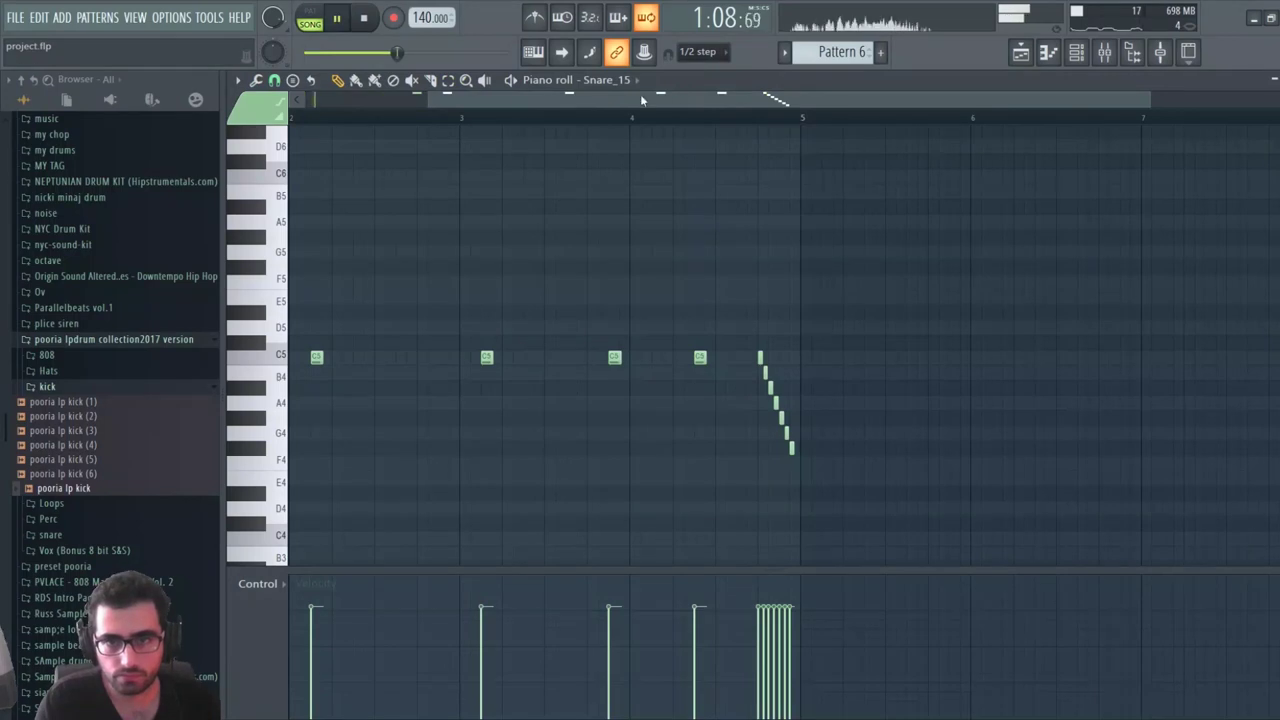
drag(641, 100, 363, 123)
key(space)
key(space)
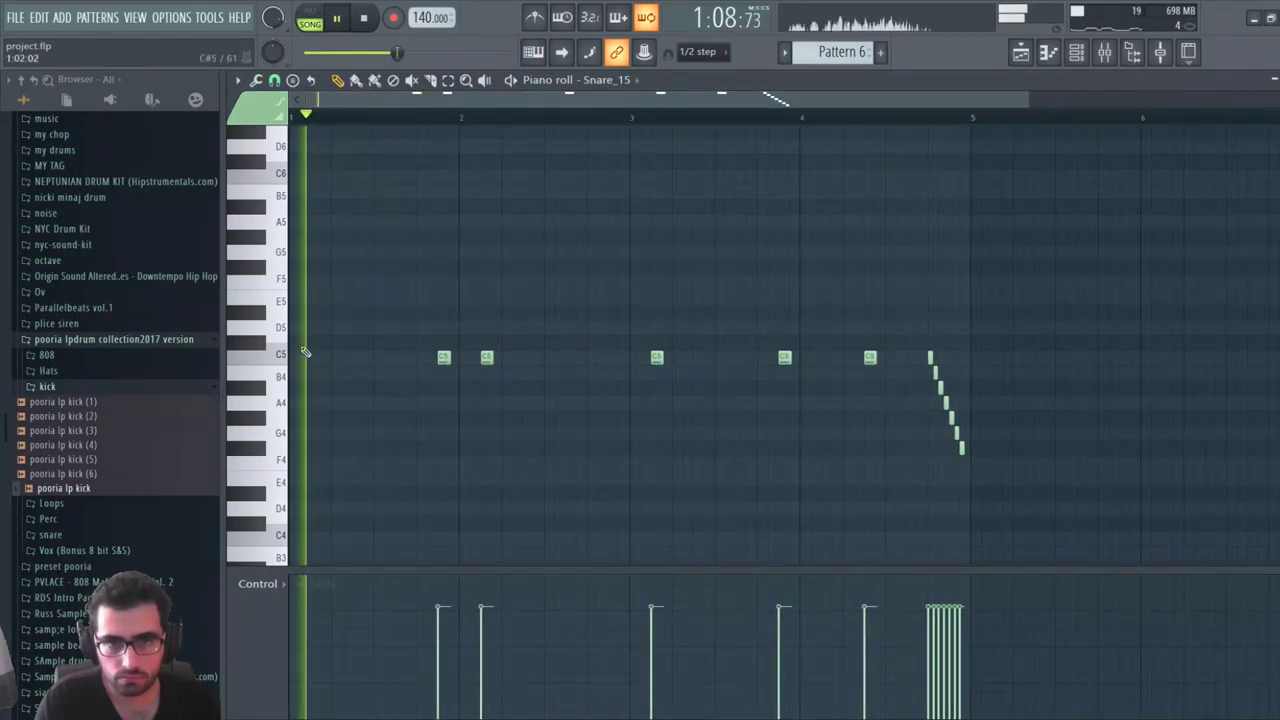
mouse_move(305, 352)
mouse_down()
mouse_move(628, 360)
mouse_move(297, 368)
mouse_move(356, 359)
mouse_up()
key(space)
key(space)
key(space)
Add C5 snare hits at steps 7 and 9 of bar 1 and play the pattern
click(351, 357)
key(space)
key(space)
click(378, 358)
key(space)
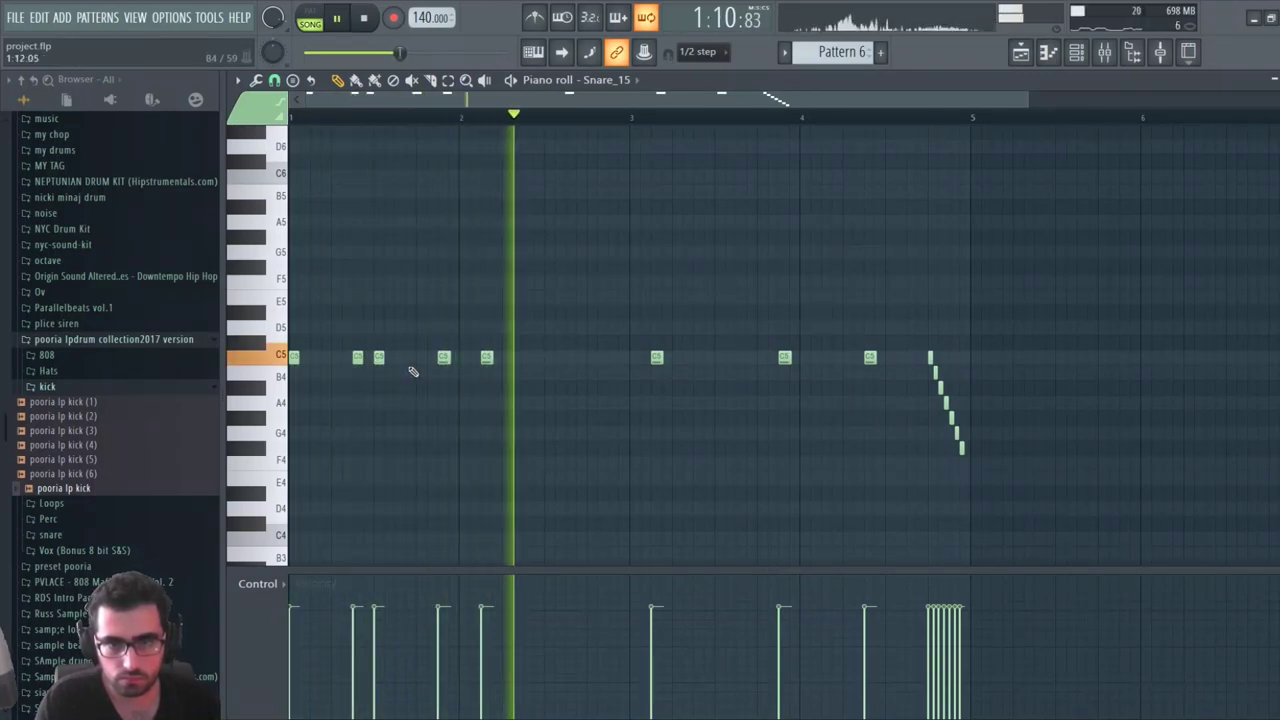
Add C5 snare hits at steps 9 and 13 of bar 2 and play the pattern
key(space)
click(549, 357)
key(space)
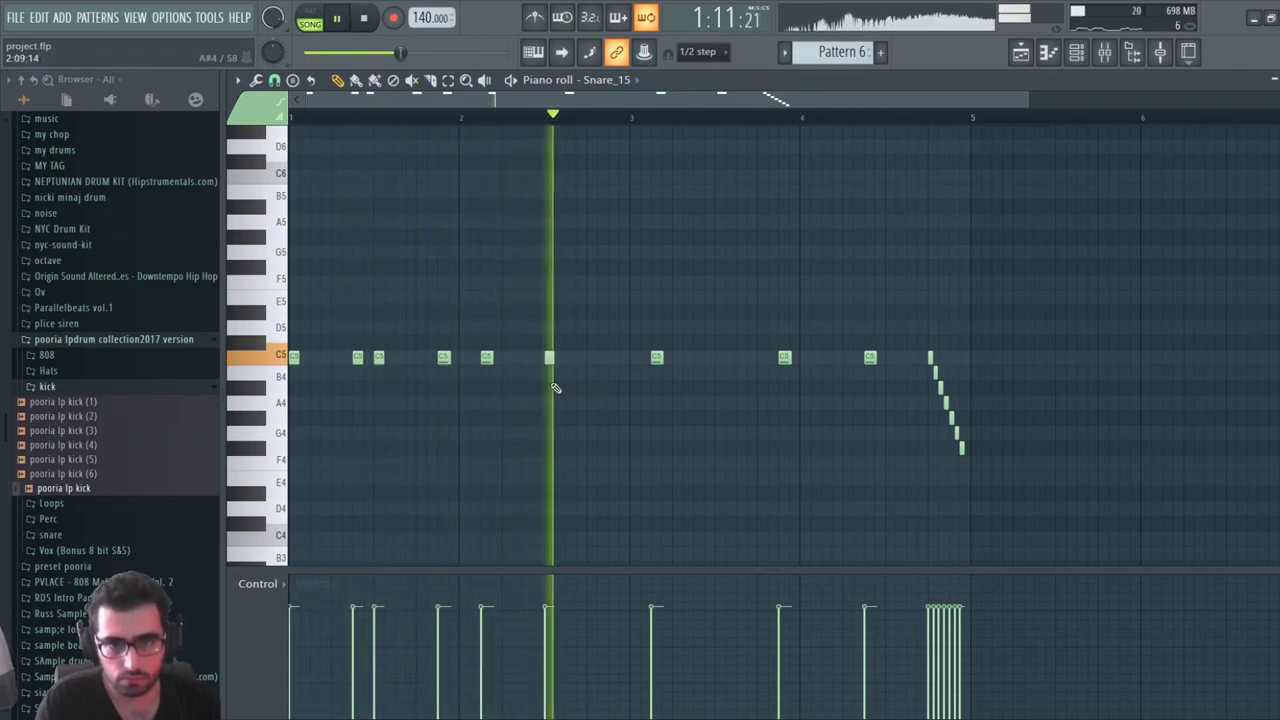
key(space)
click(595, 357)
key(space)
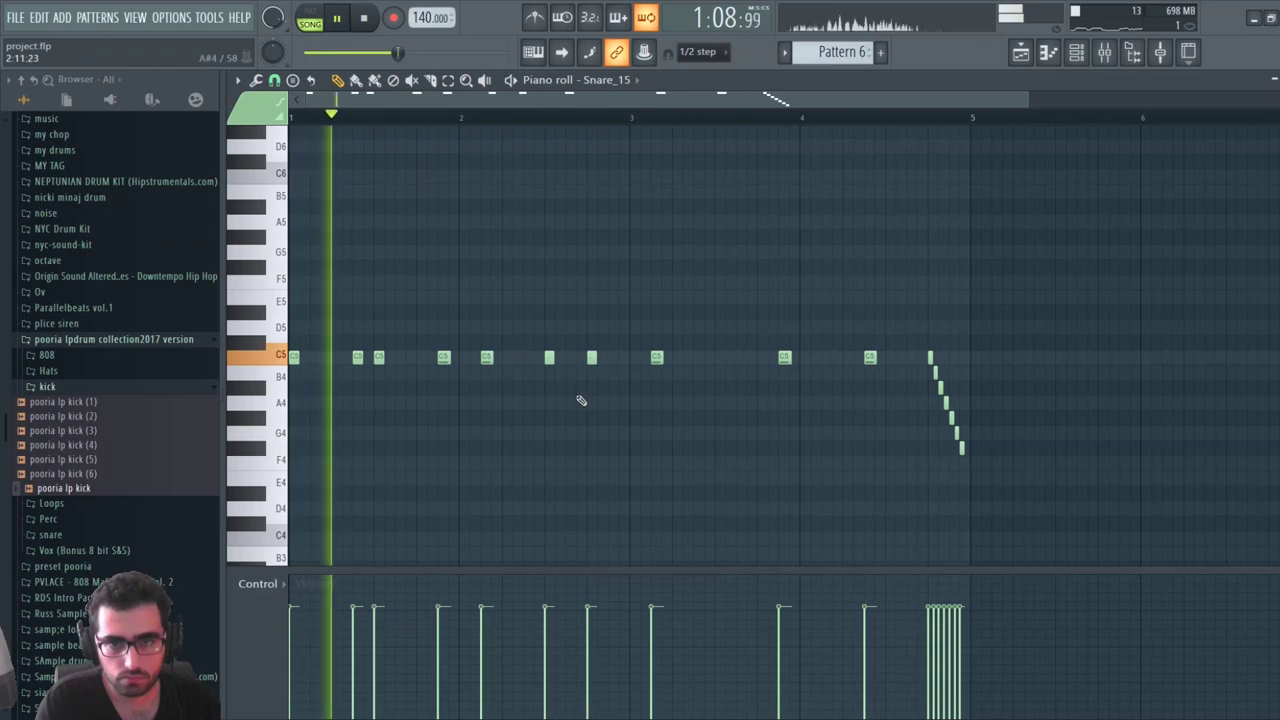
Try the last added snare hit at step 15 of bar 2, put it back at step 13, and add a C5 hit at bar 3's start
drag(590, 357, 611, 357)
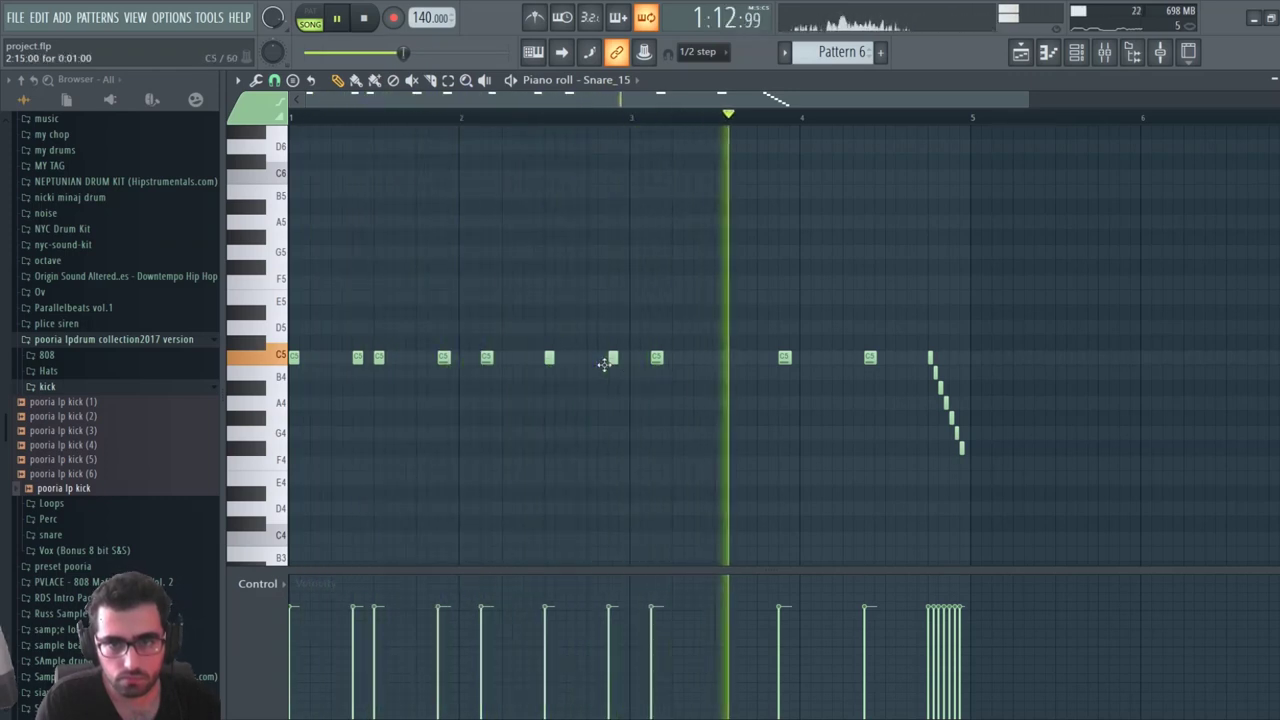
right_click(611, 359)
click(591, 357)
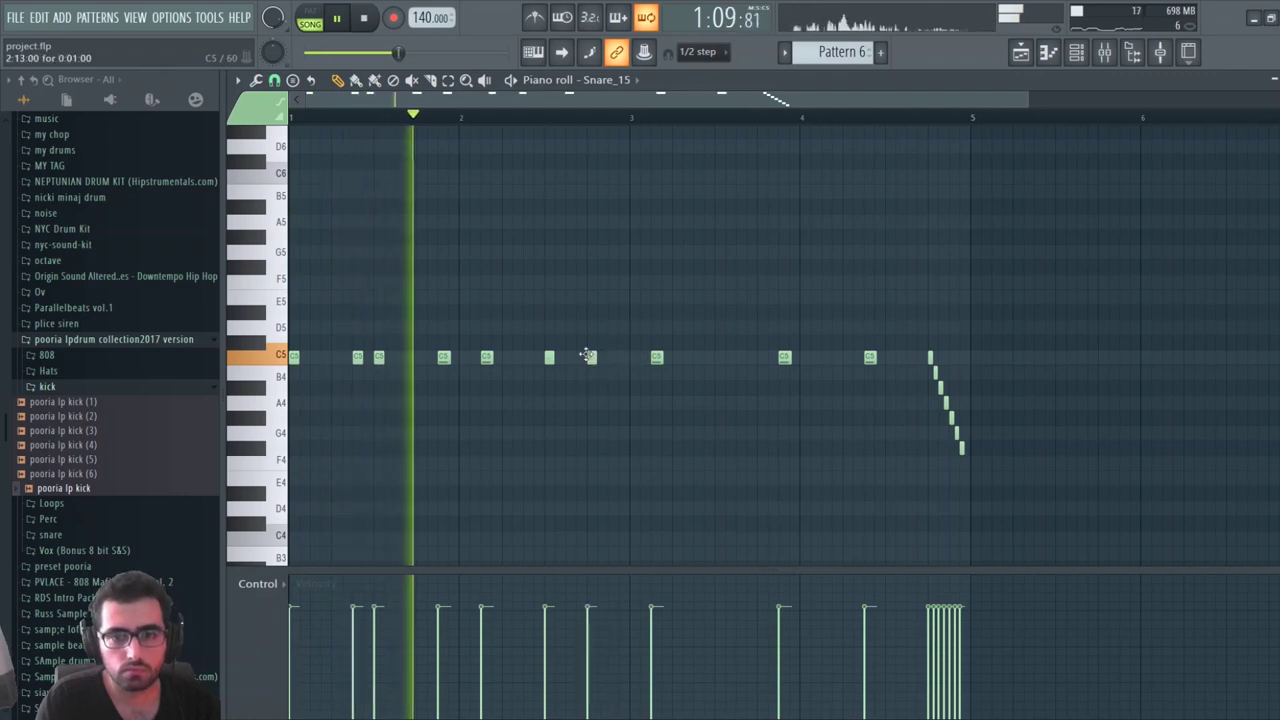
click(634, 357)
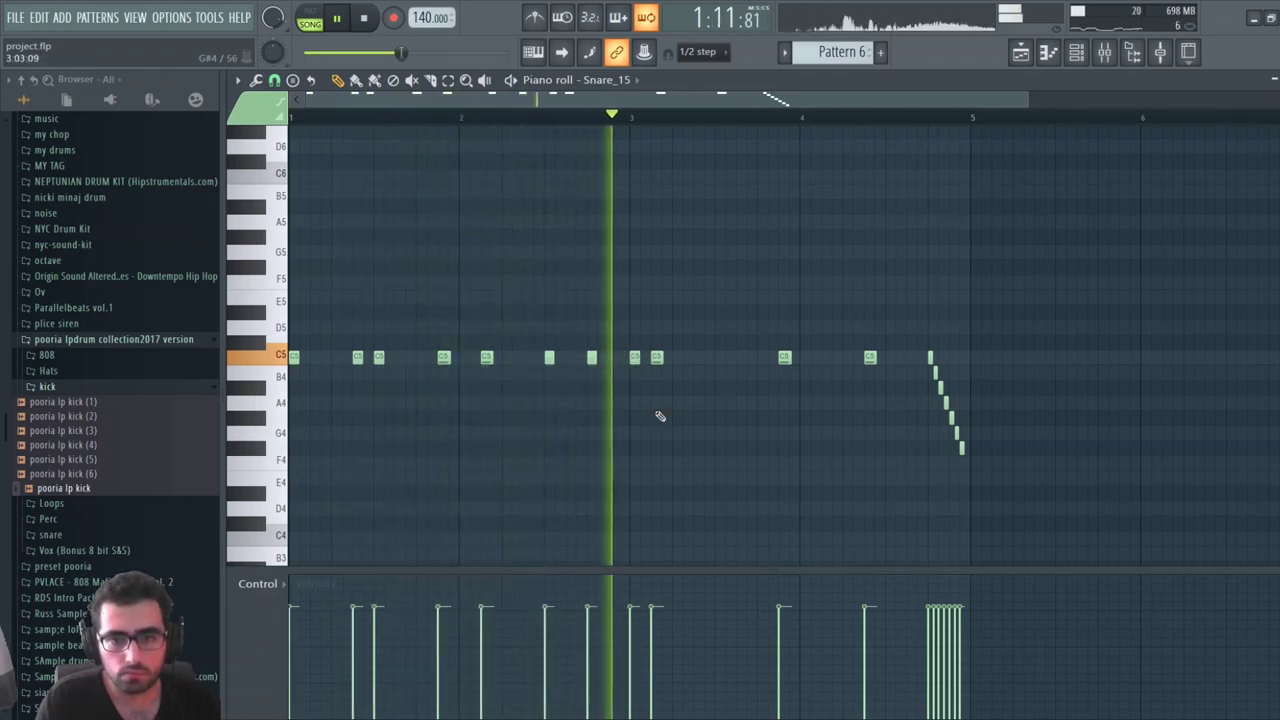
Add C5 snare hits at steps 7 and 11 of bar 3 and play the pattern
click(697, 357)
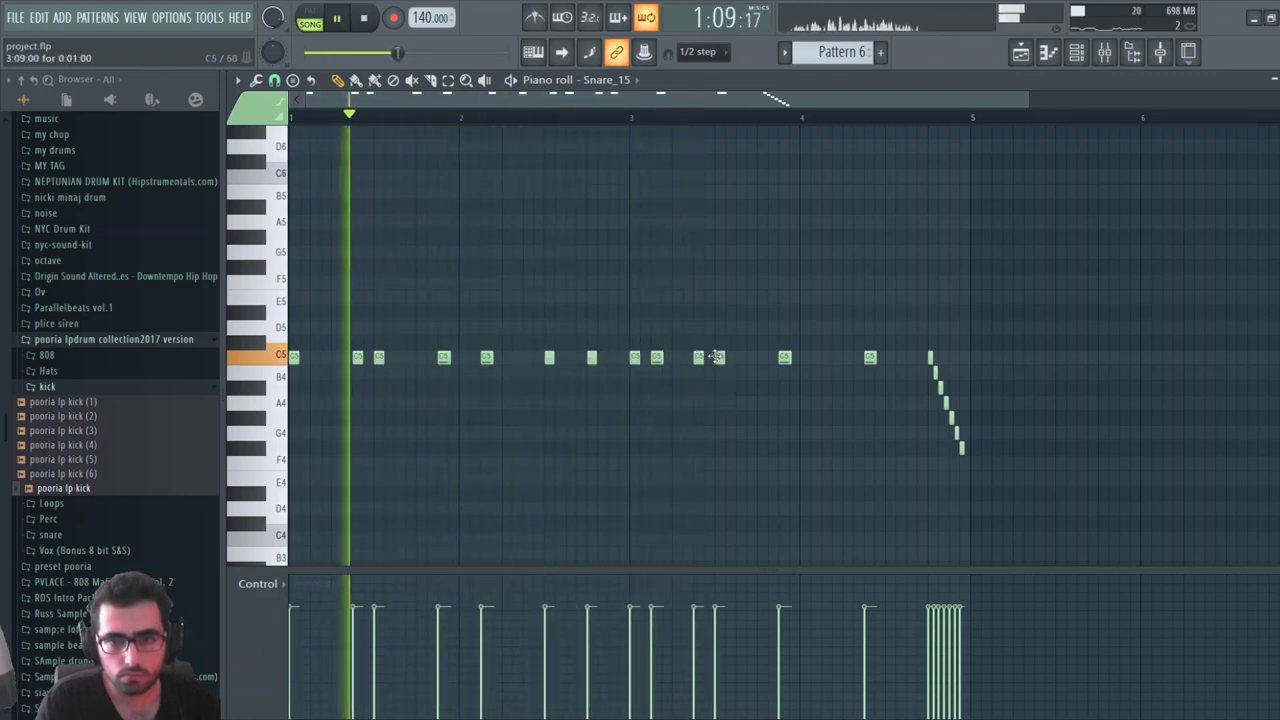
click(741, 357)
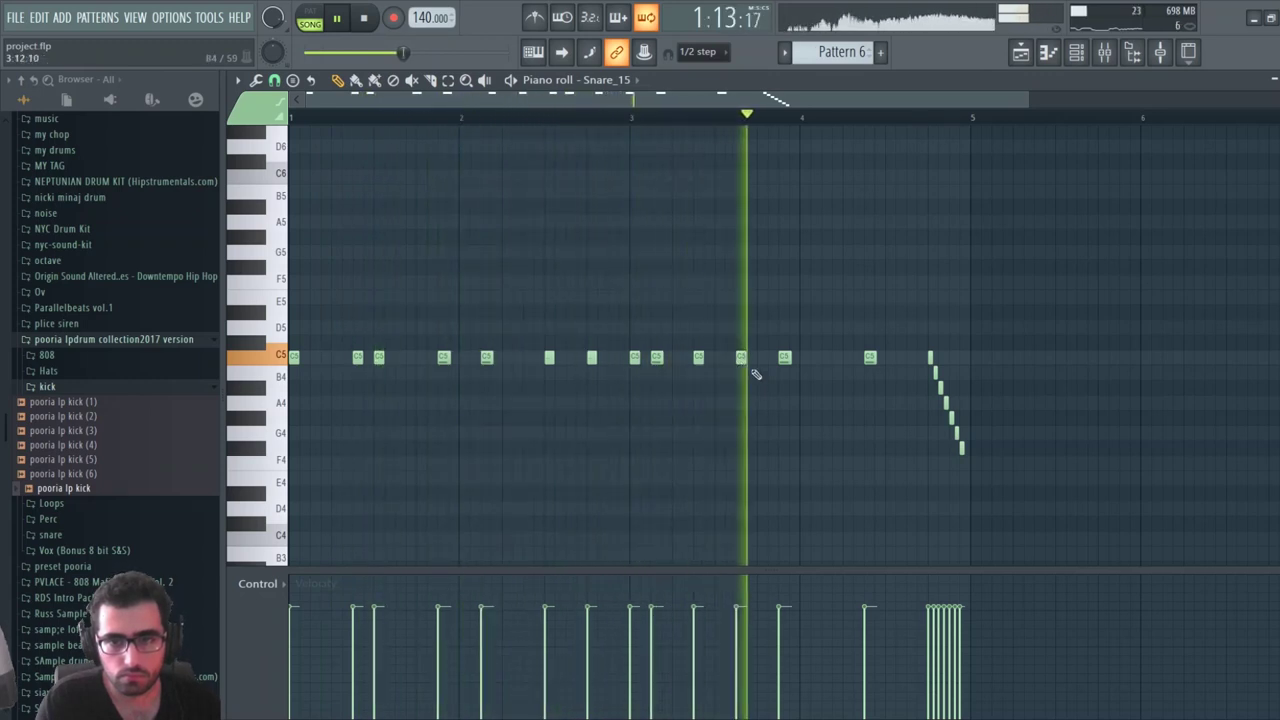
click(634, 121)
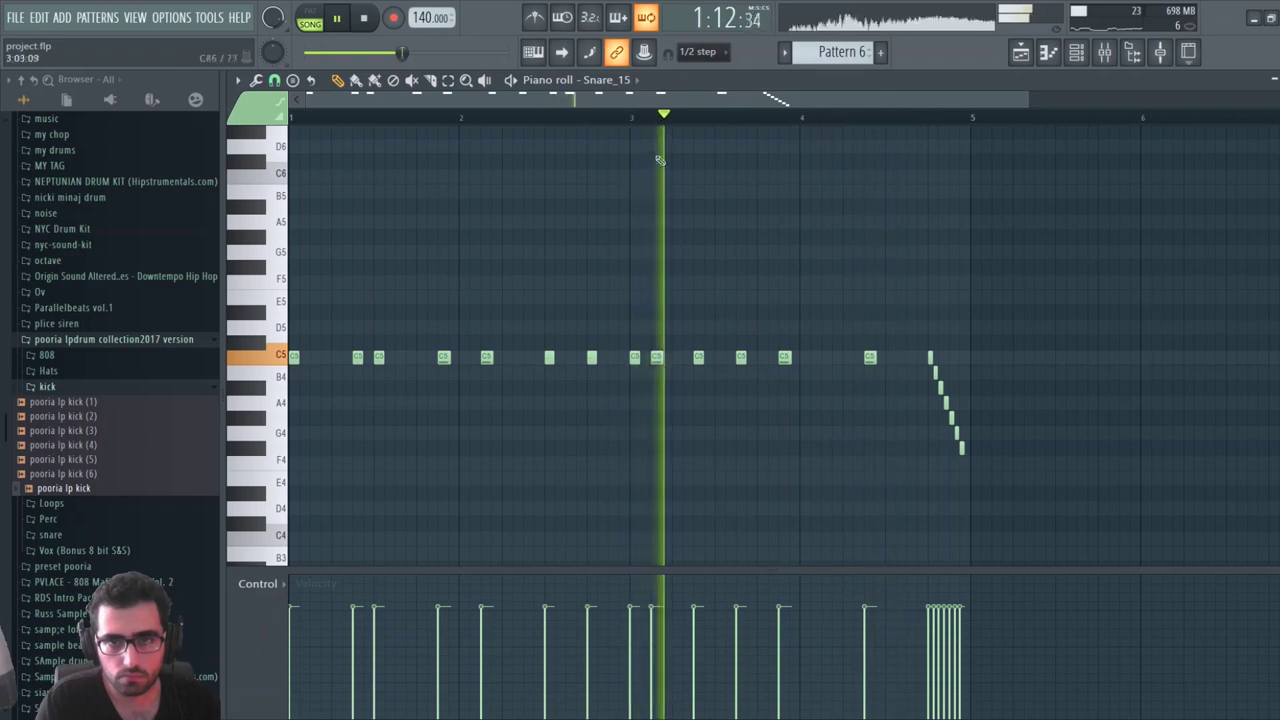
key(space)
key(space)
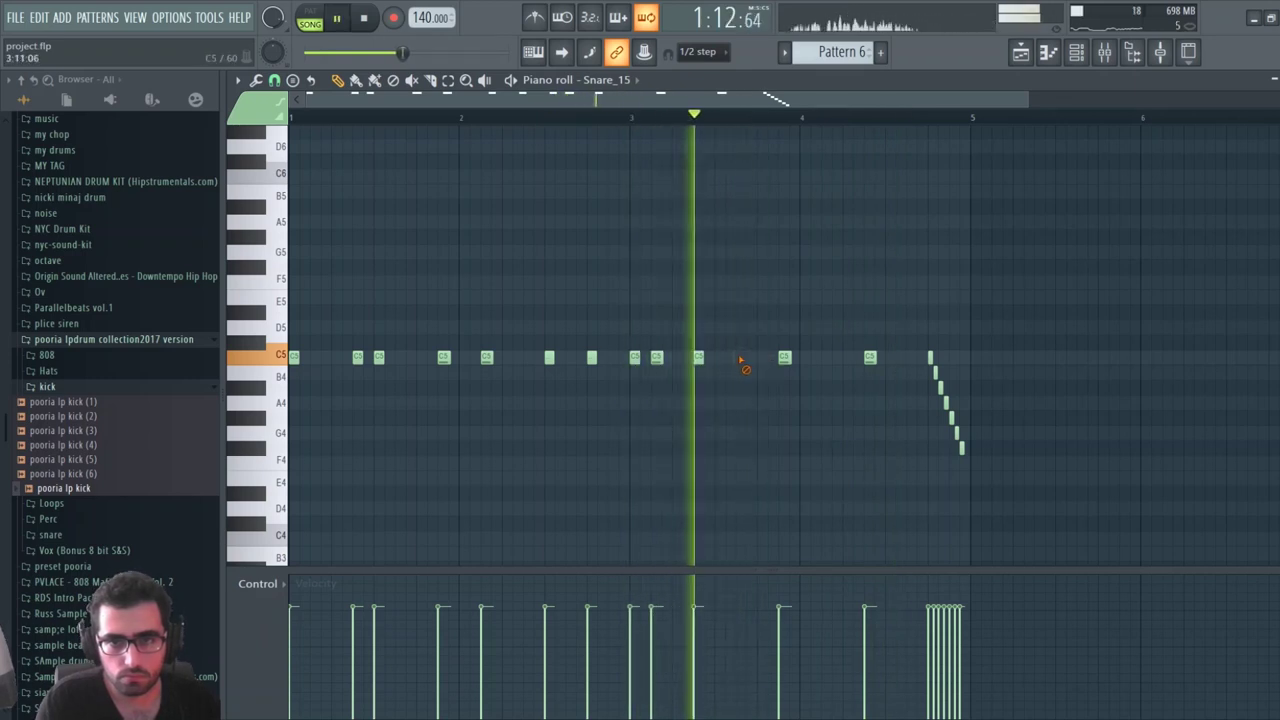
Move the snare hit at step 11 of bar 3 to step 13 and replay the pattern
drag(741, 357, 762, 358)
key(space)
key(space)
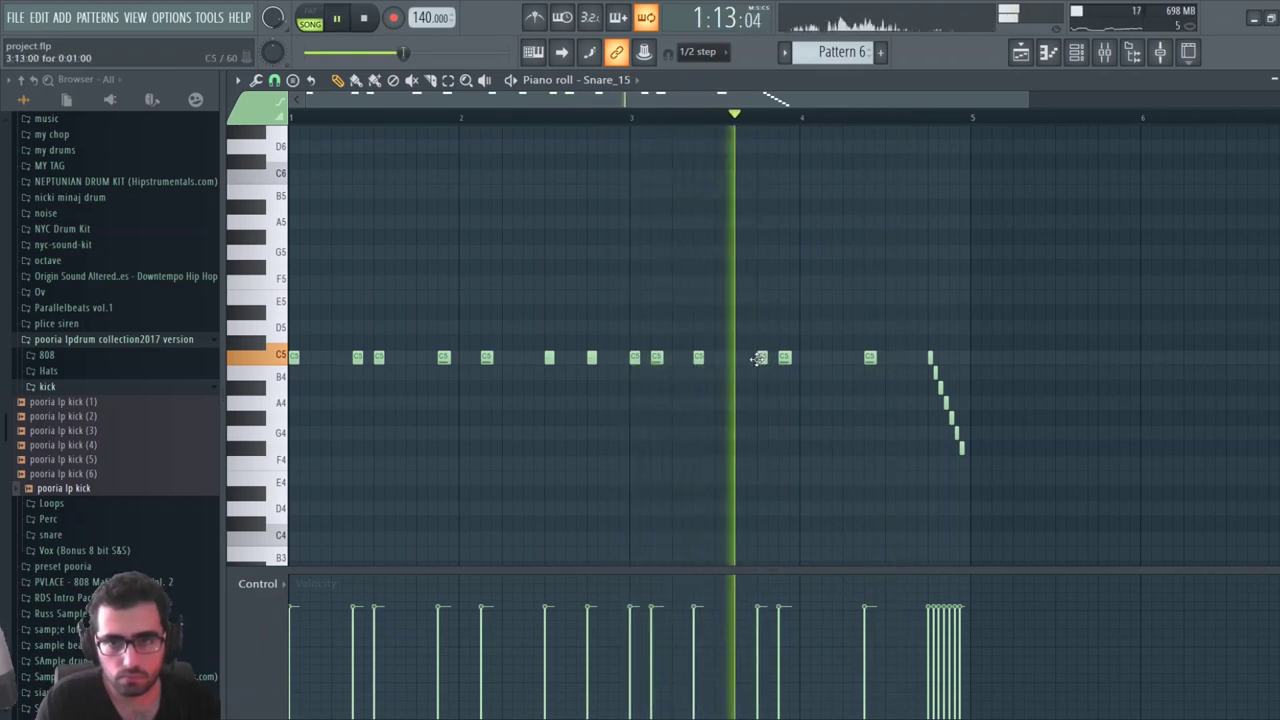
key(space)
key(space)
Remove the C5 hit at step 15 of bar 3, add one at step 3 of bar 4, and play the pattern
right_click(784, 358)
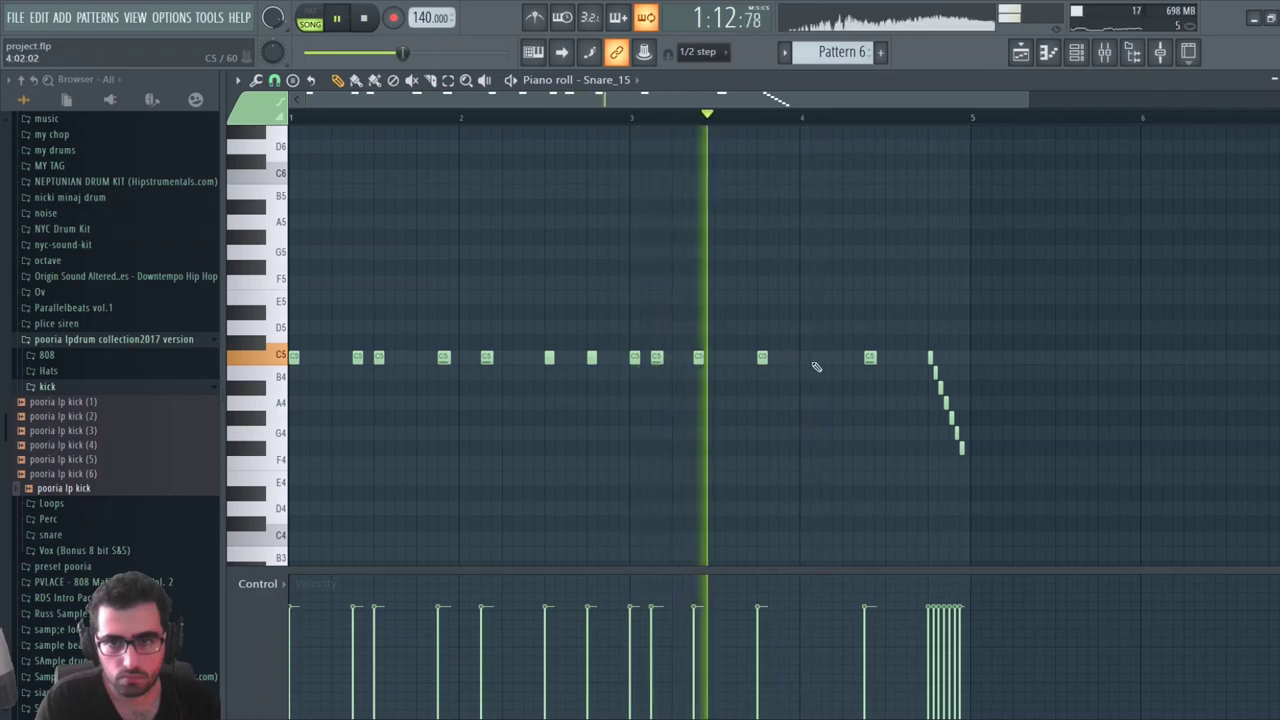
key(space)
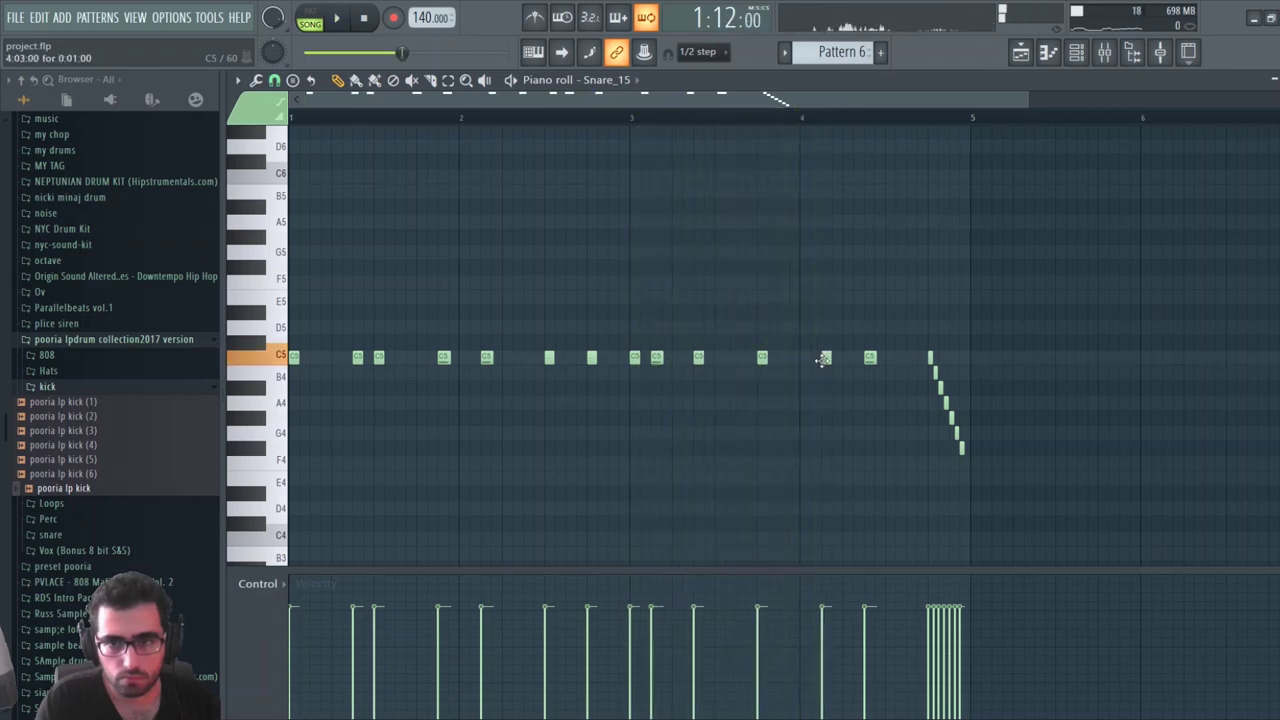
key(space)
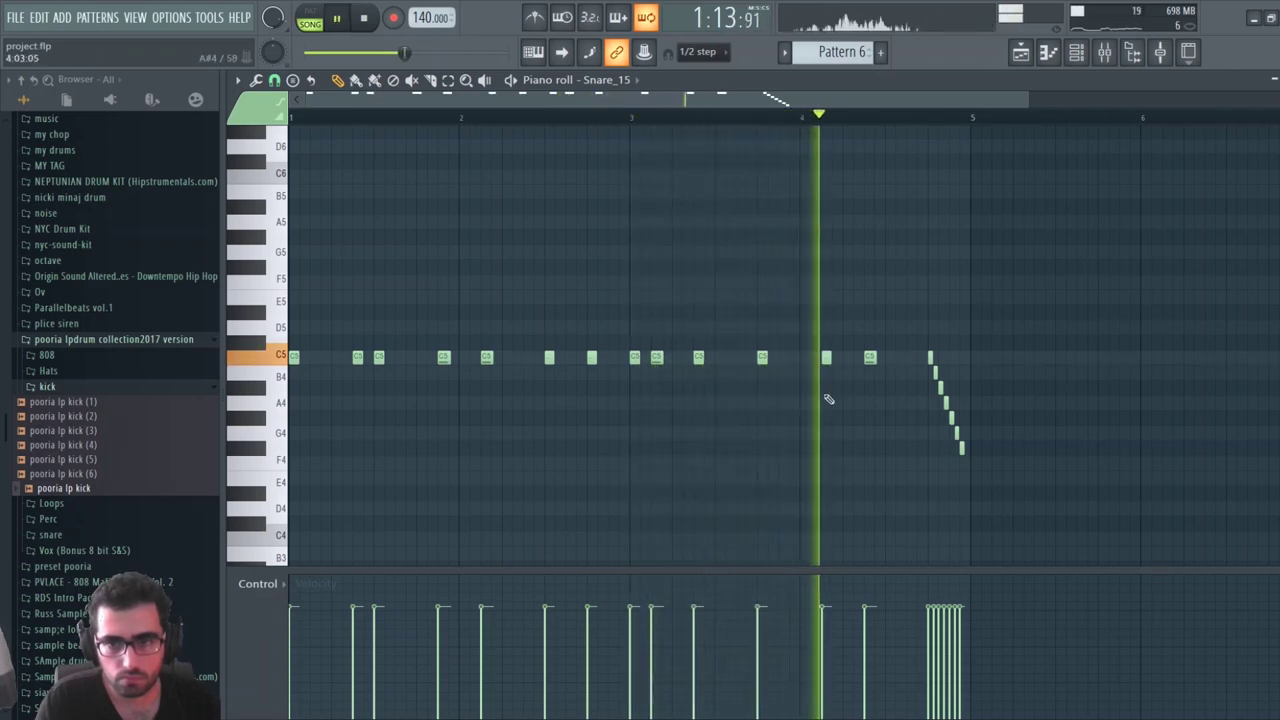
key(space)
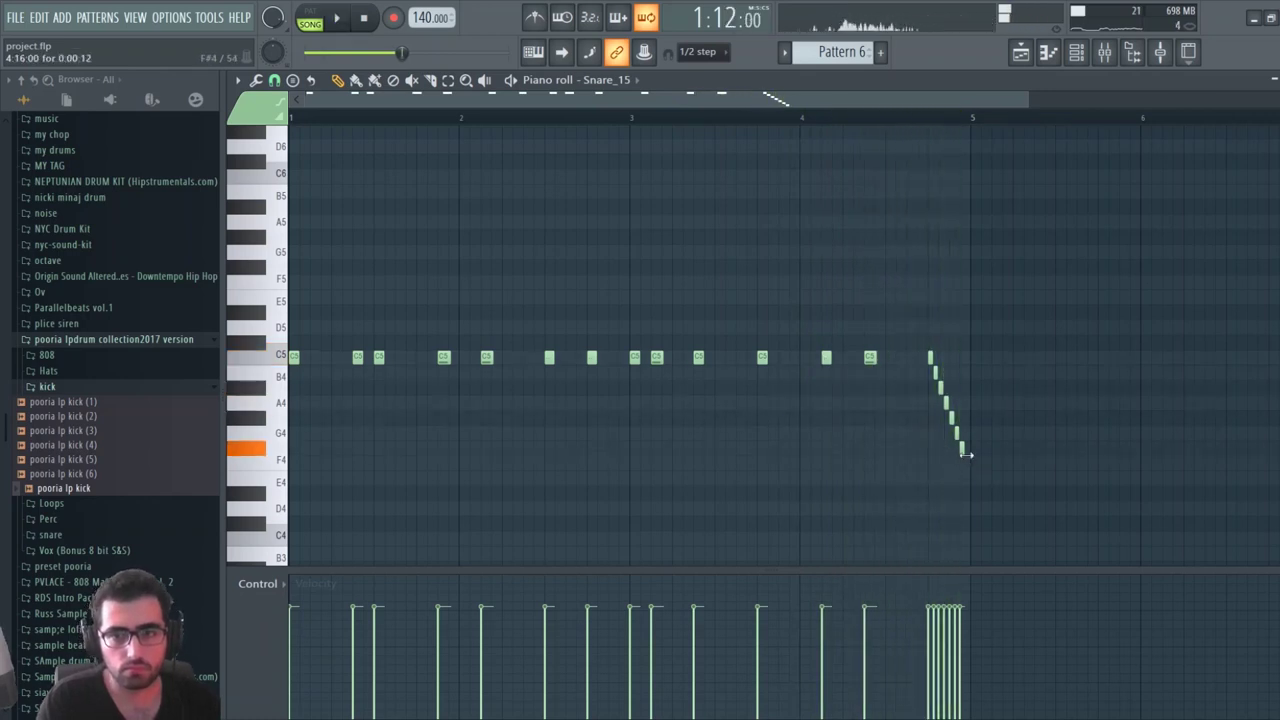
Delete the descending snare roll at the end of bar 4 and add a C5 hit at step 13
key(space)
right_click(962, 449)
right_click(930, 357)
right_click(951, 417)
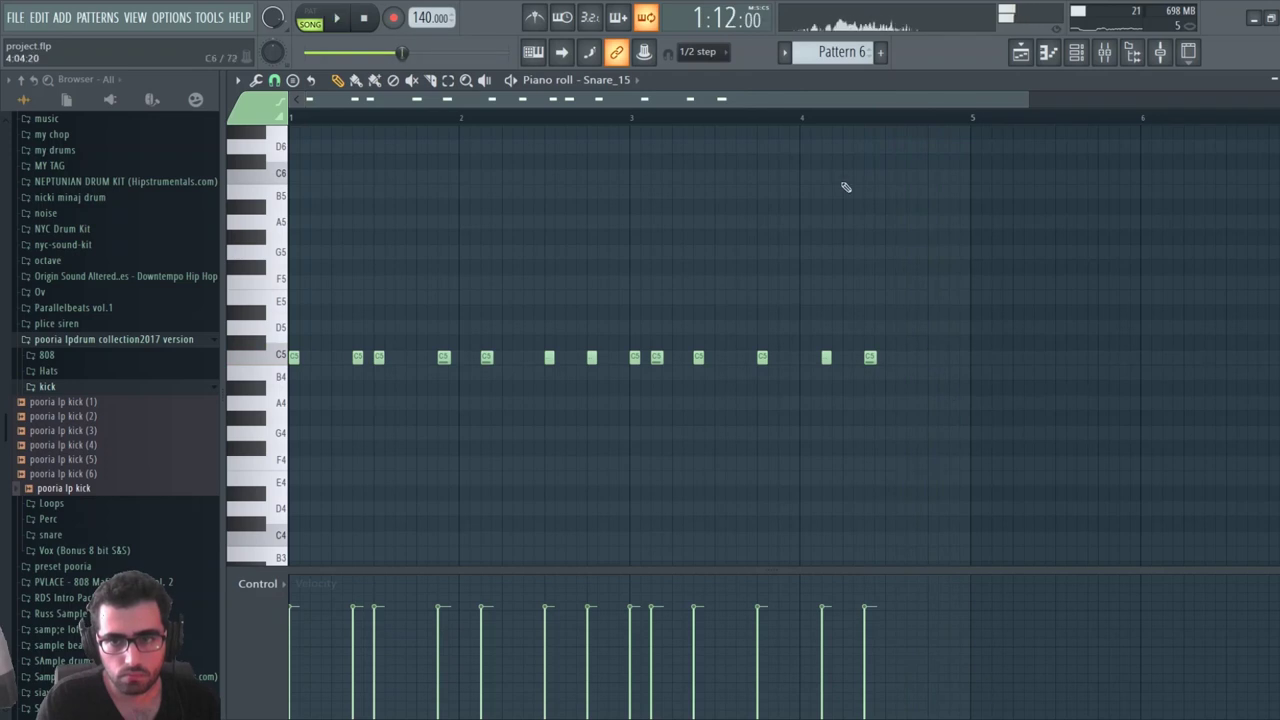
key(space)
click(929, 357)
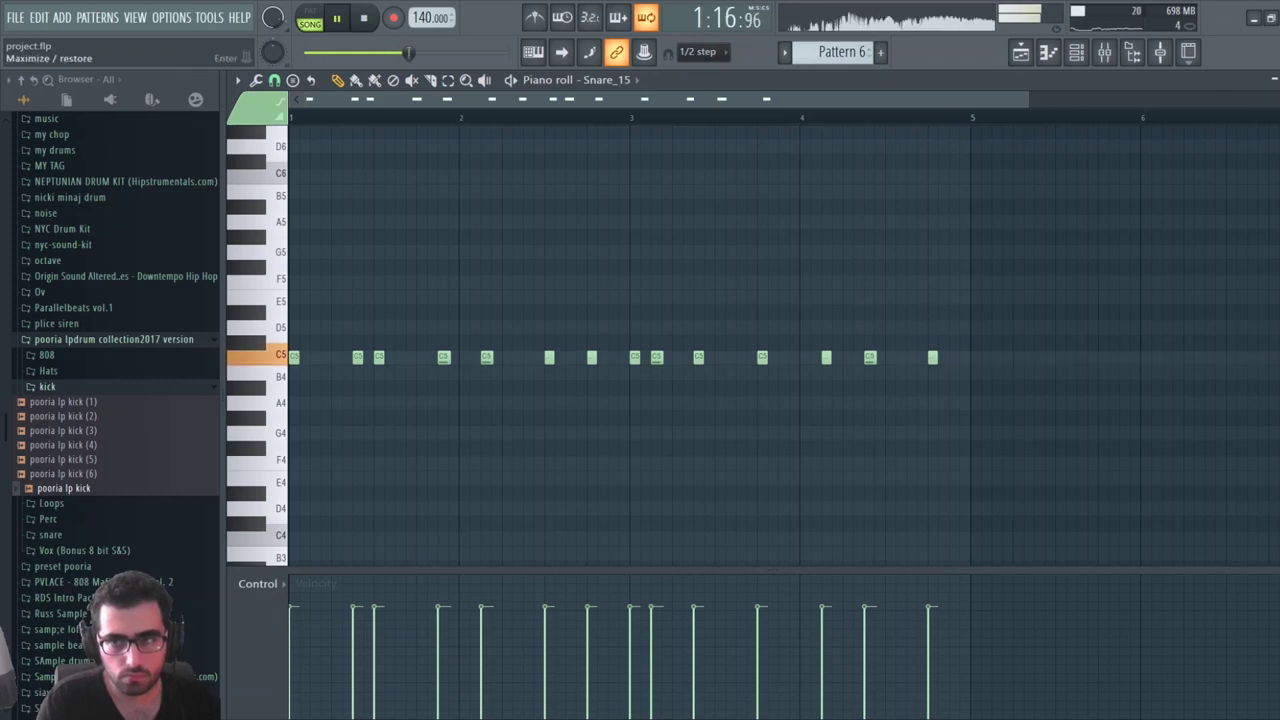
Return to the playlist and replace the Pattern 5 clip at bar 45 on Track 2 with a copy of Pattern 6
key(Escape)
key(Escape)
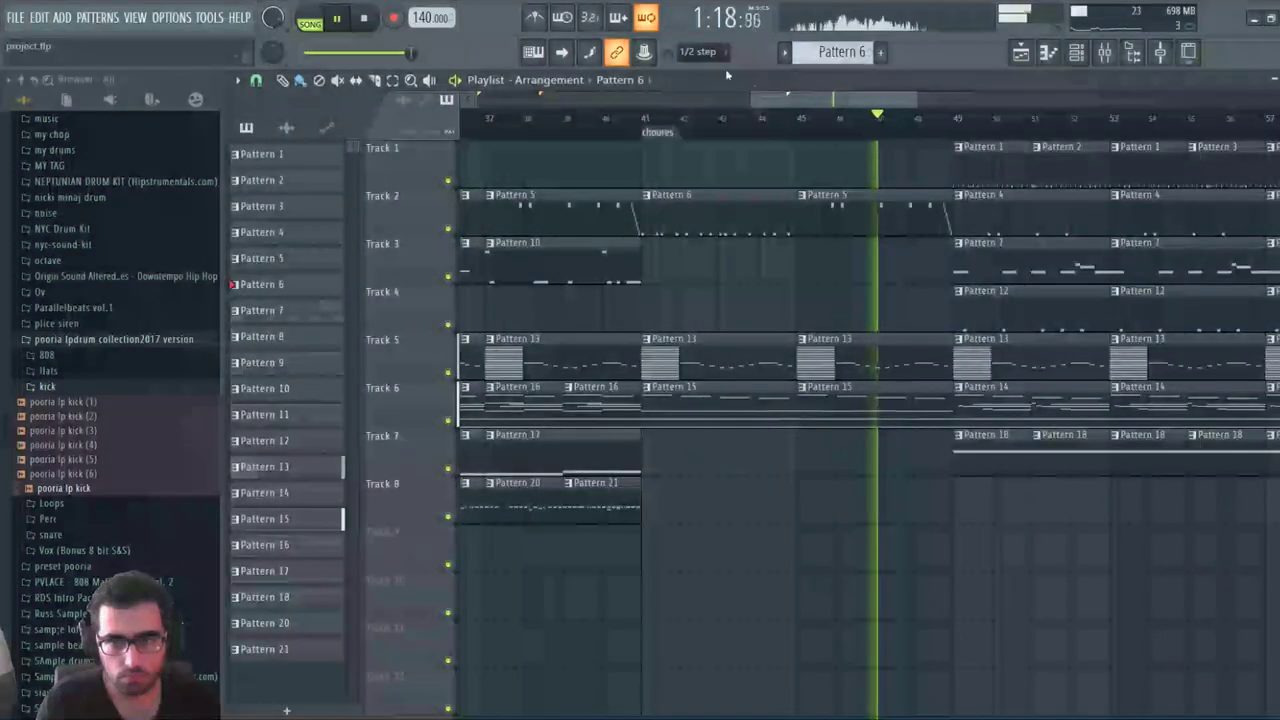
right_click(860, 221)
mouse_move(749, 211)
shift+mouse_down()
mouse_move(1003, 223)
mouse_move(889, 220)
shift+mouse_up()
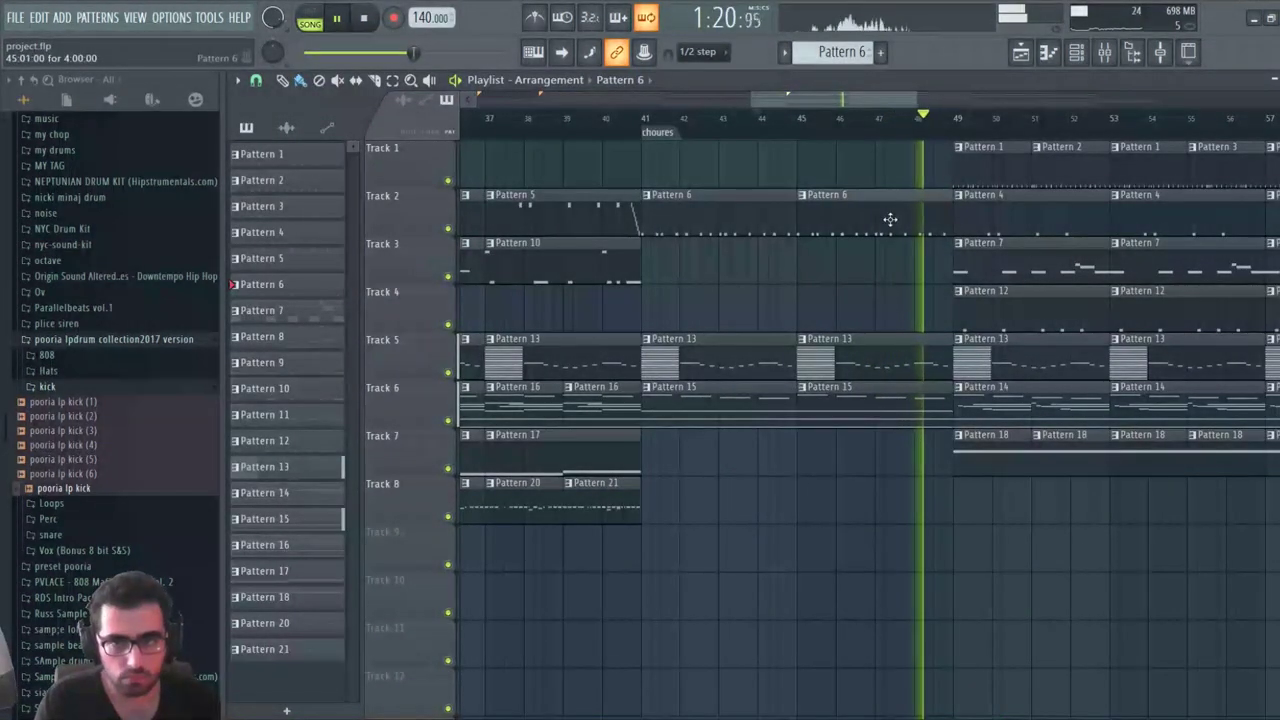
key(space)
key(space)
Place a Pattern 5 clip on Track 1 at bar 45, spanning four bars
click(577, 209)
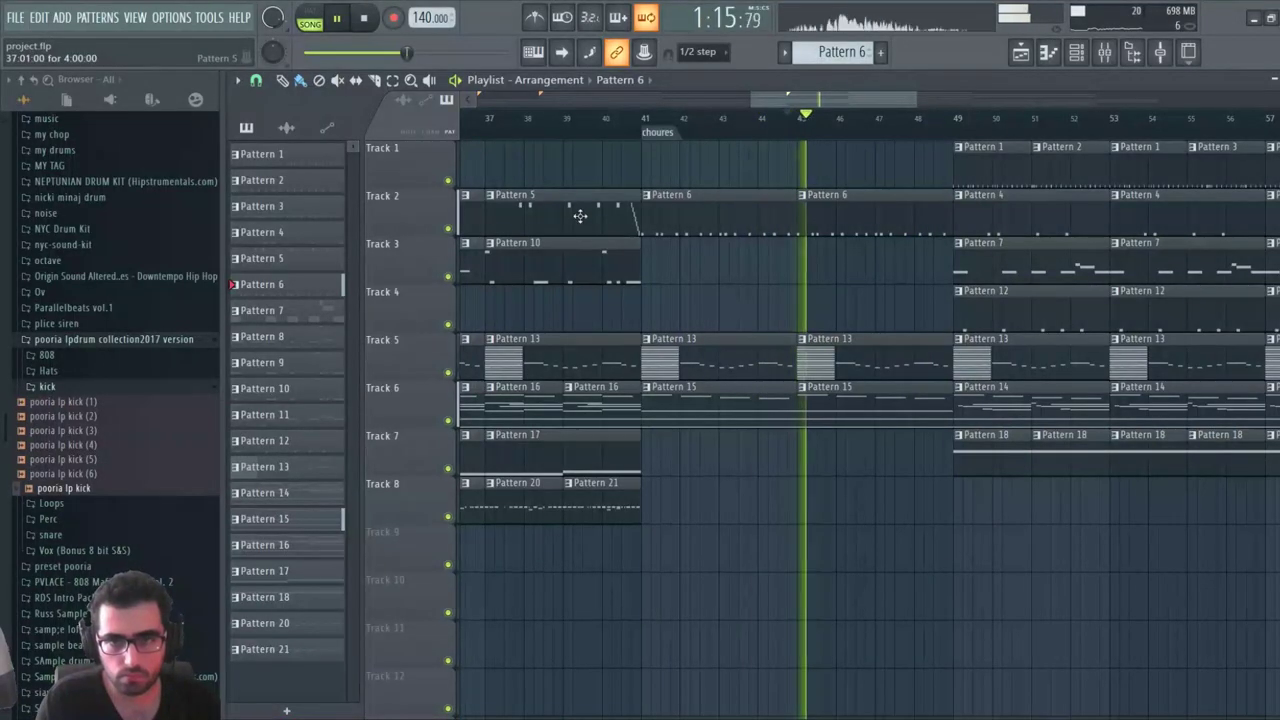
click(800, 160)
drag(879, 144, 888, 142)
key(space)
key(space)
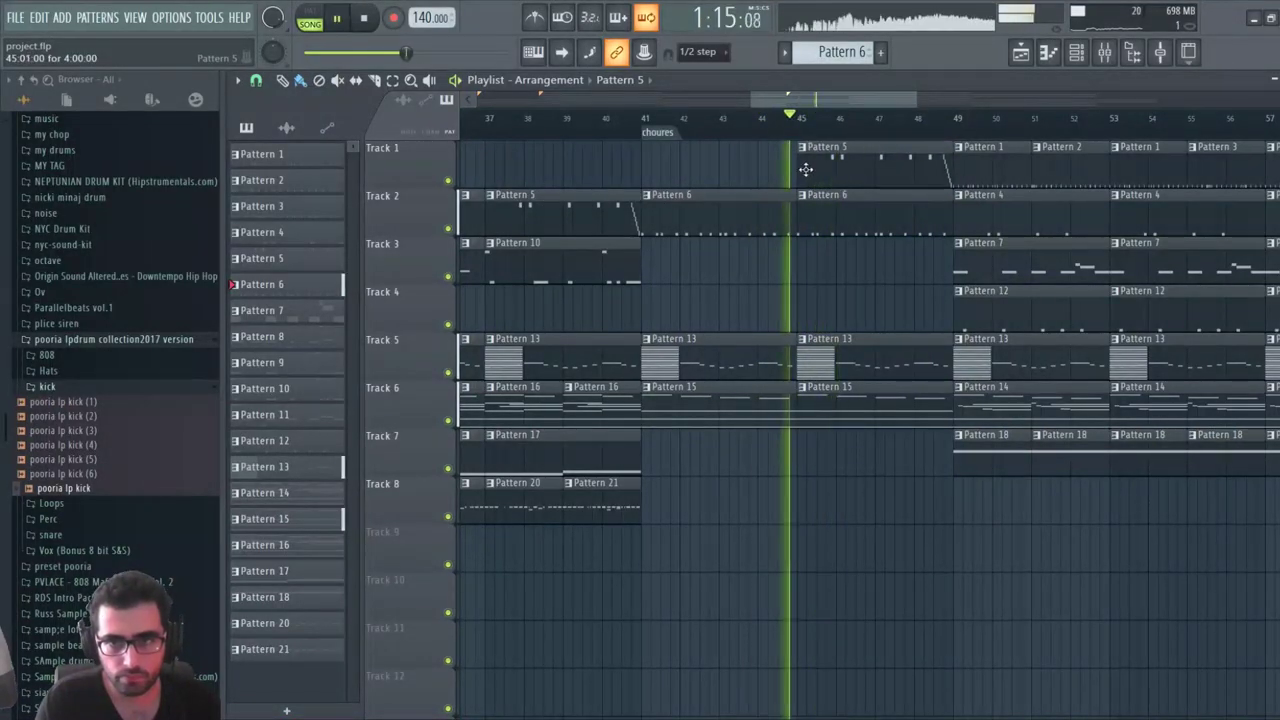
Trim the Pattern 5 clip to its last eight steps and move it onto Track 2 at the end of bar 48
key(space)
key(space)
drag(803, 168, 889, 167)
drag(917, 167, 931, 167)
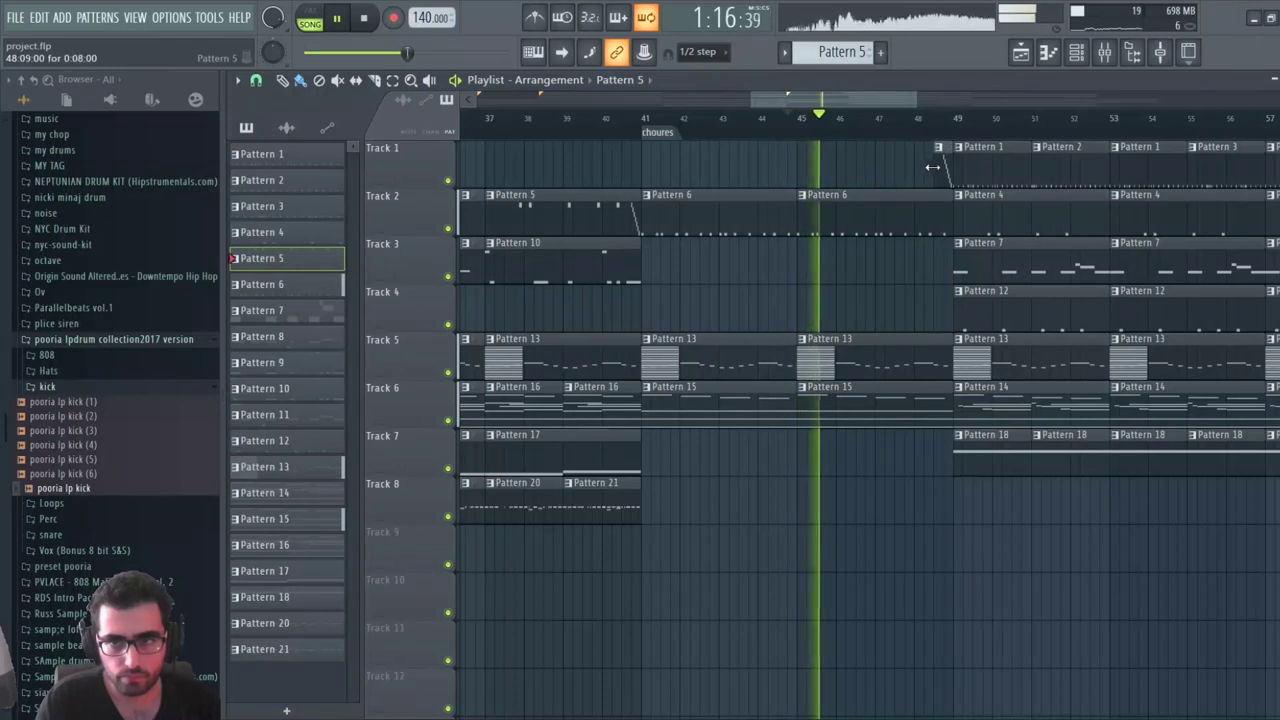
drag(946, 211, 942, 245)
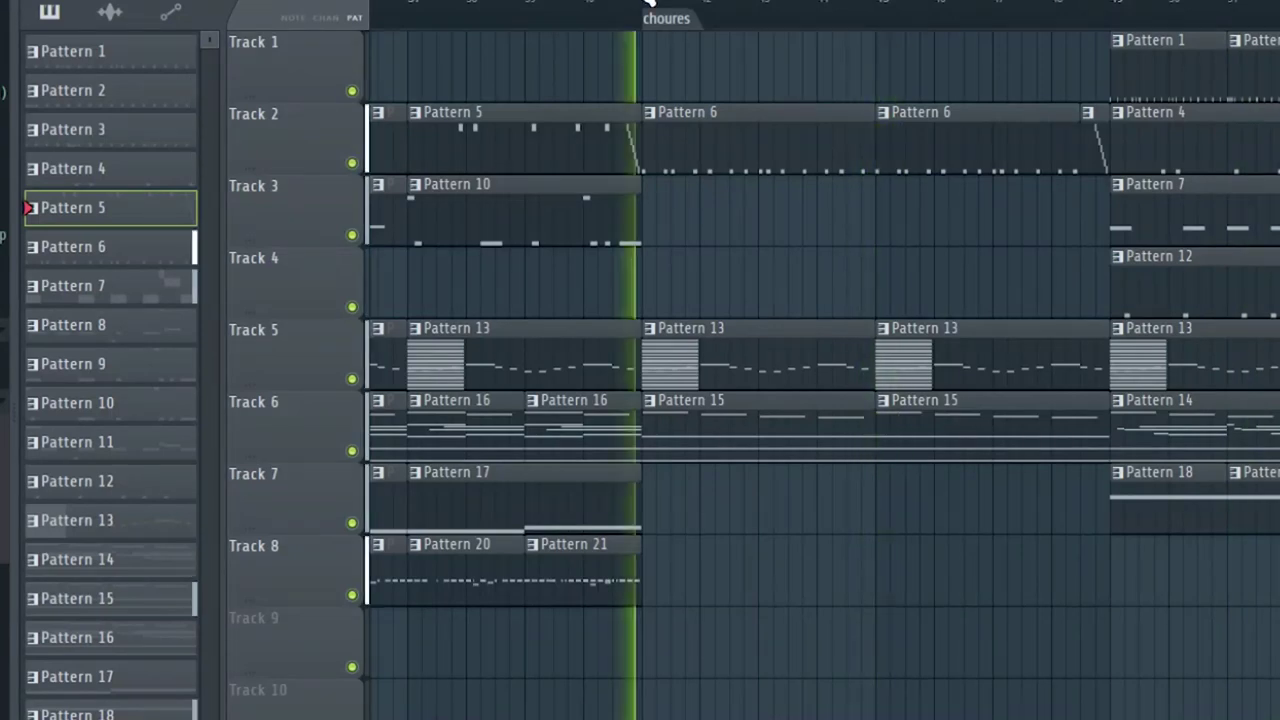
Play the chorus, then add C5 snare hits to Pattern 6 at step 7 of bar 2, step 9 of bar 3, and in bar 4
key(space)
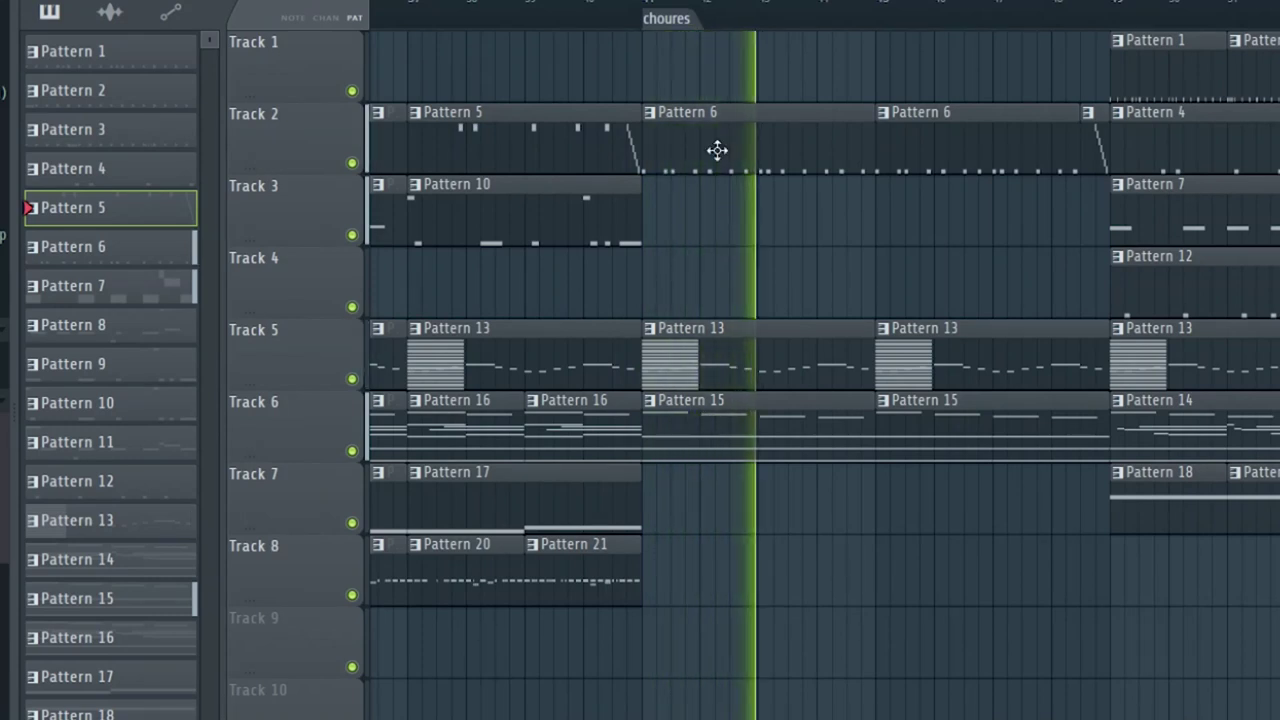
key(space)
key(space)
double_click(678, 147)
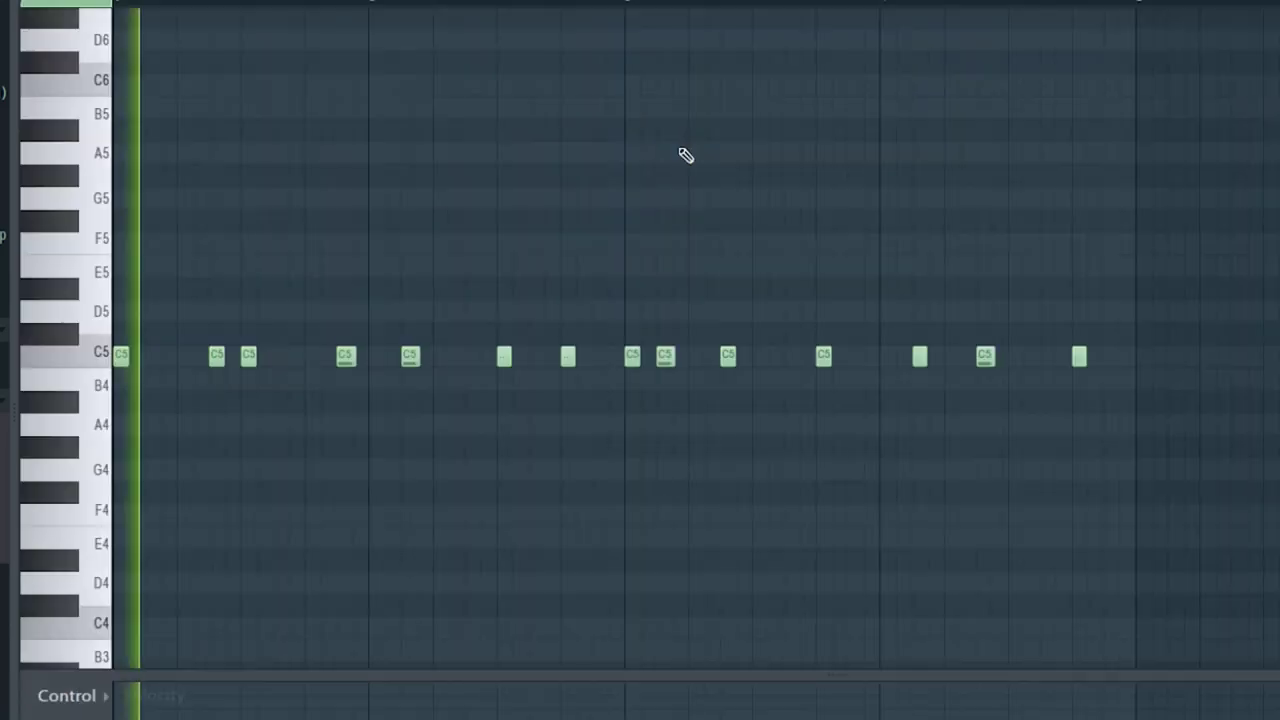
click(472, 336)
drag(463, 362, 460, 380)
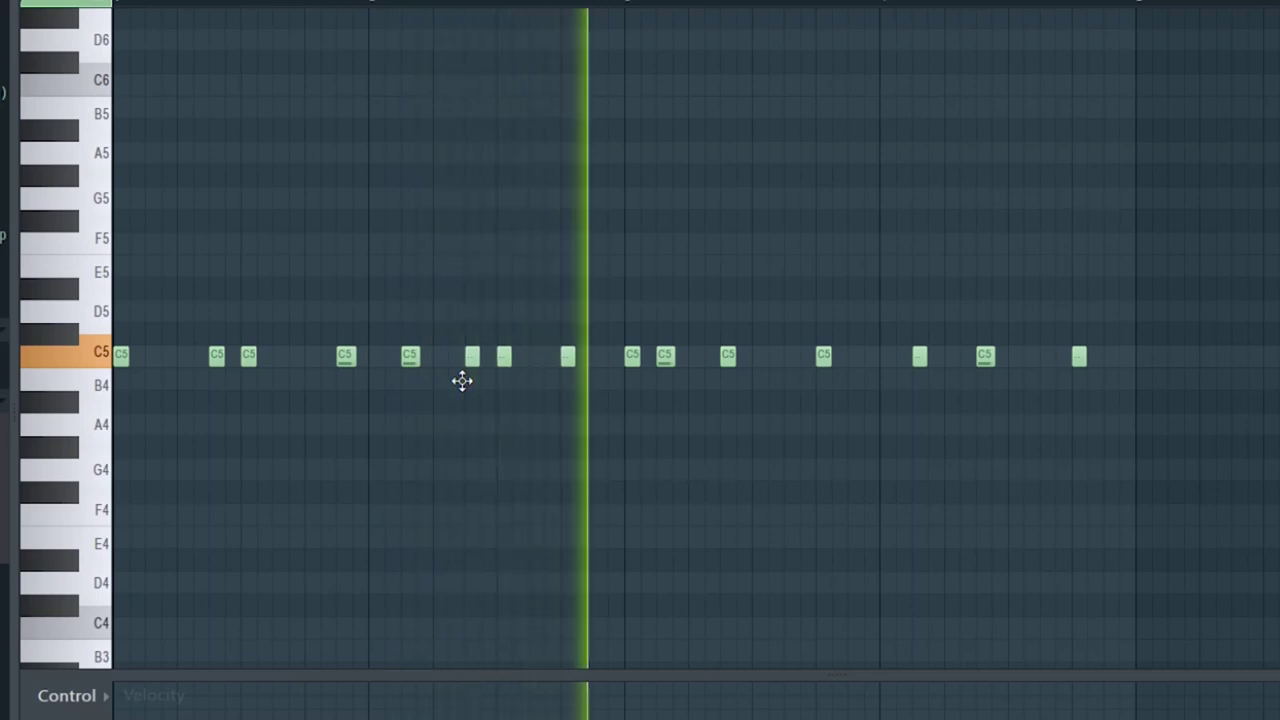
click(748, 349)
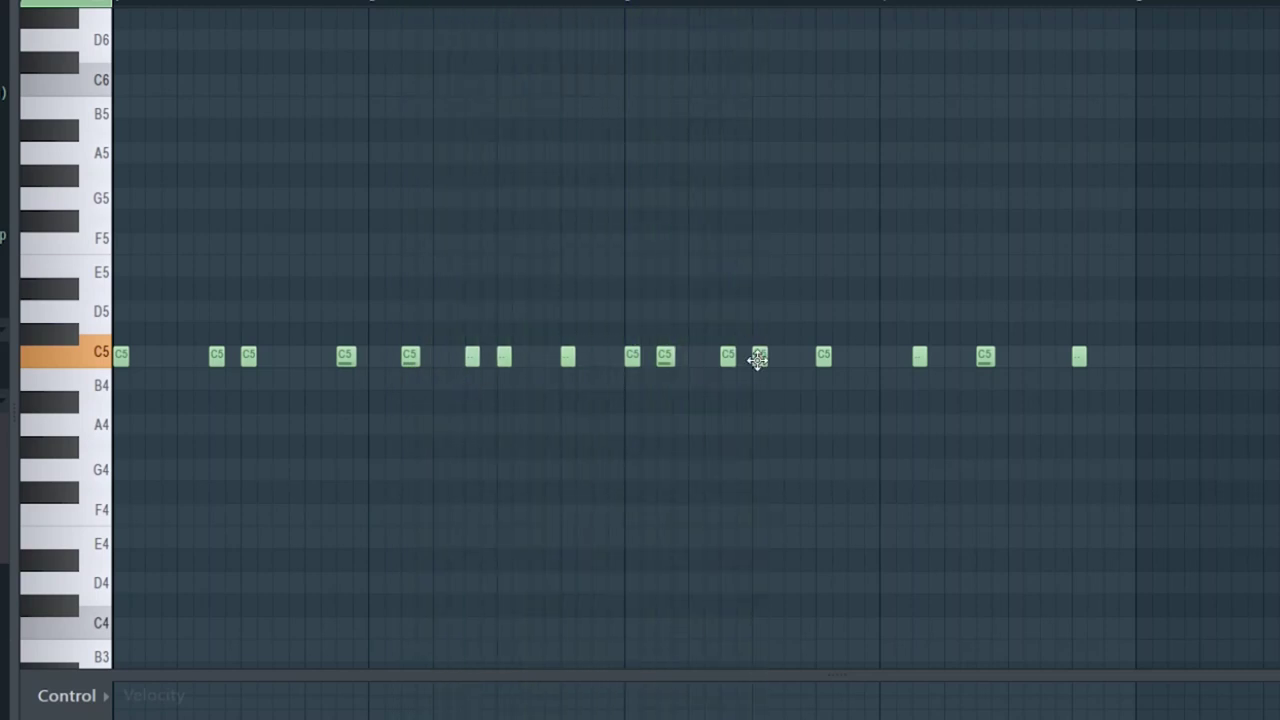
click(1014, 352)
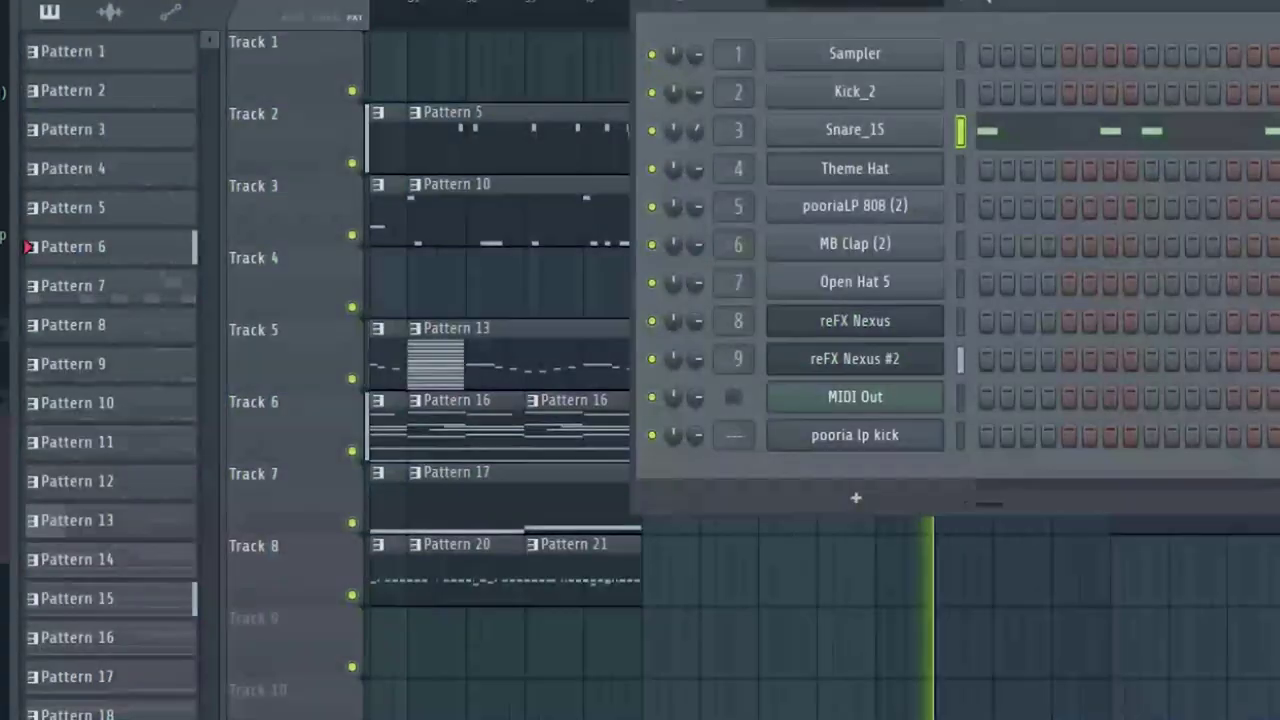
key(F6)
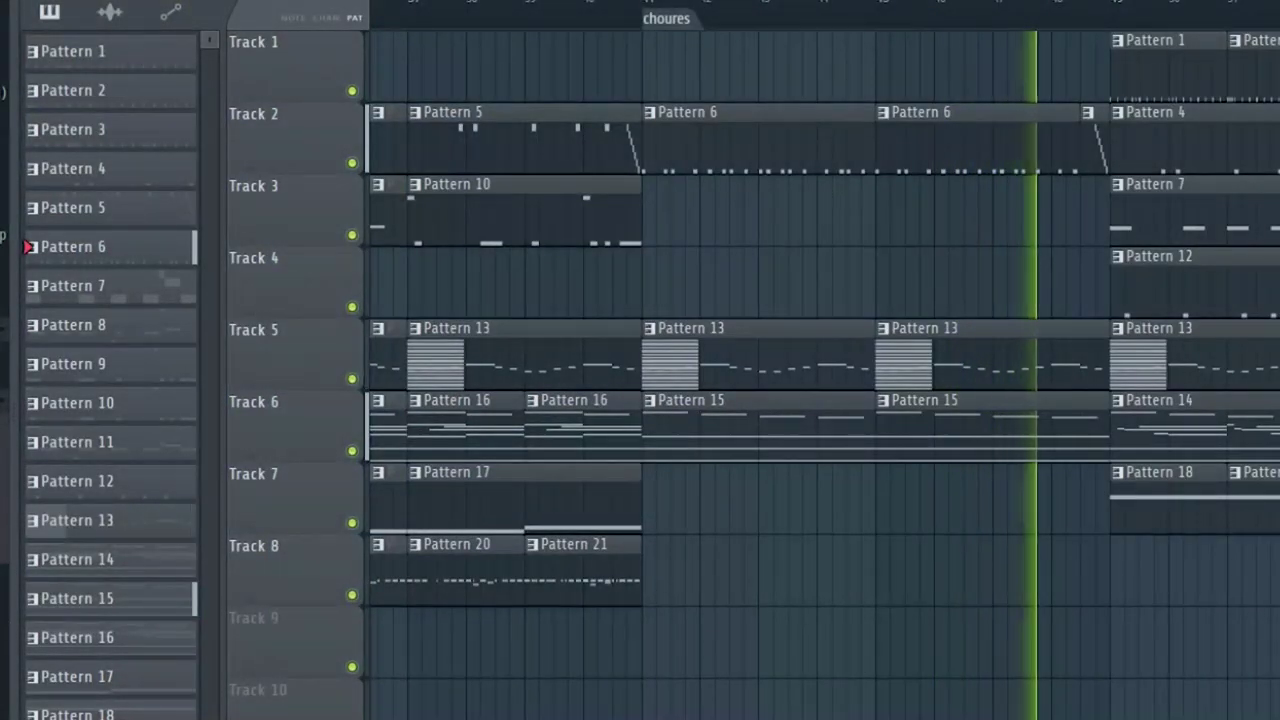
Play from the end of the chorus into the repeated verse and review the arrangement up to its last clips
scroll(824, 375, right, 5)
scroll(824, 375, left, 4)
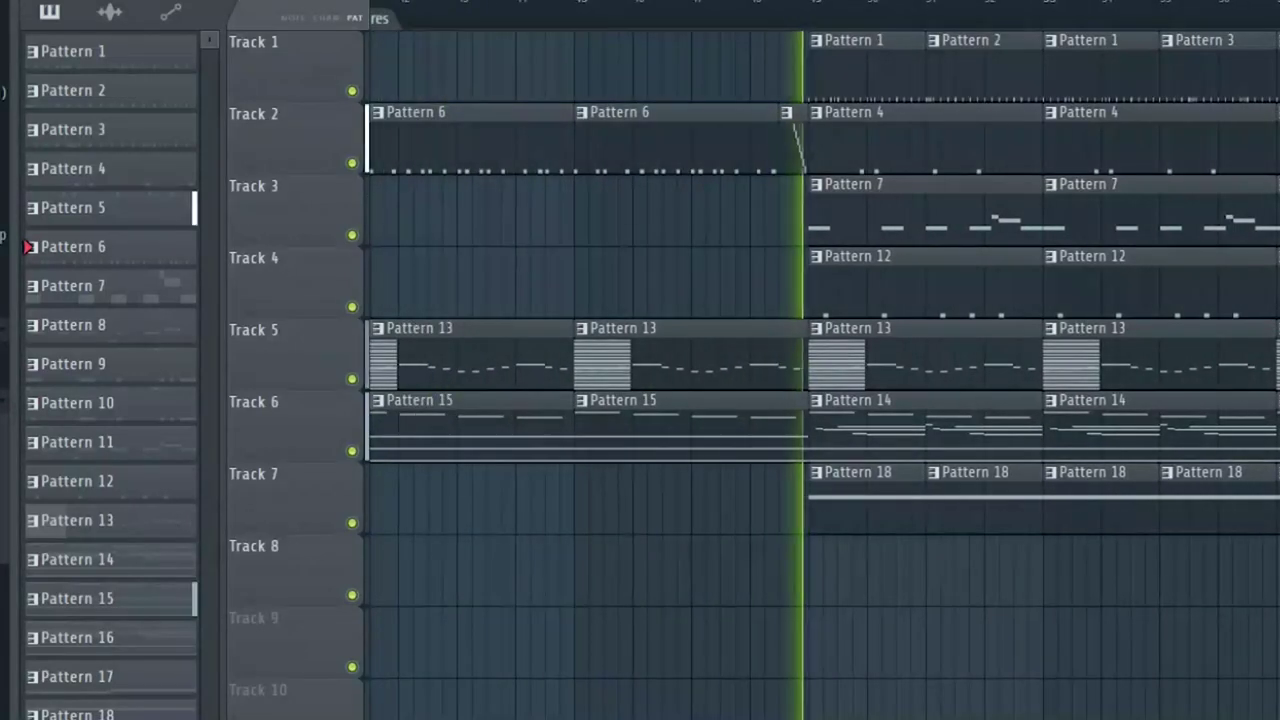
scroll(1008, 30, down, 6)
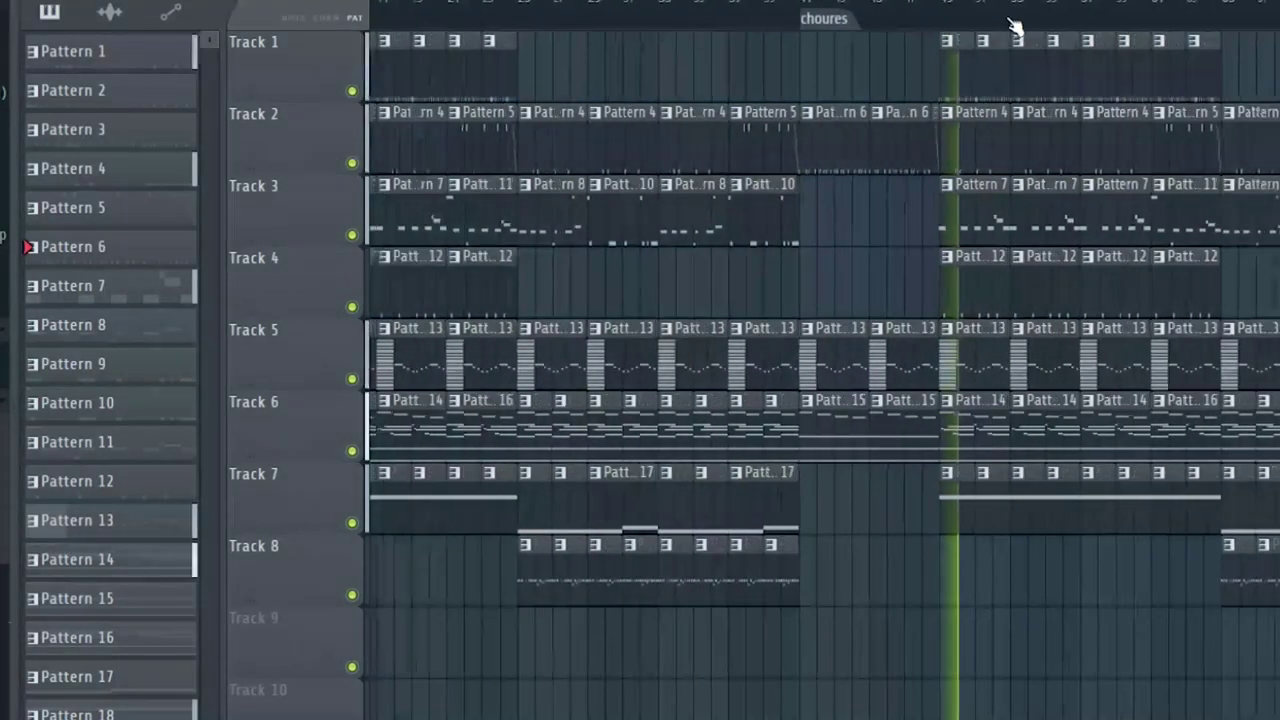
scroll(1012, 25, down, 2)
scroll(820, 380, right, 3)
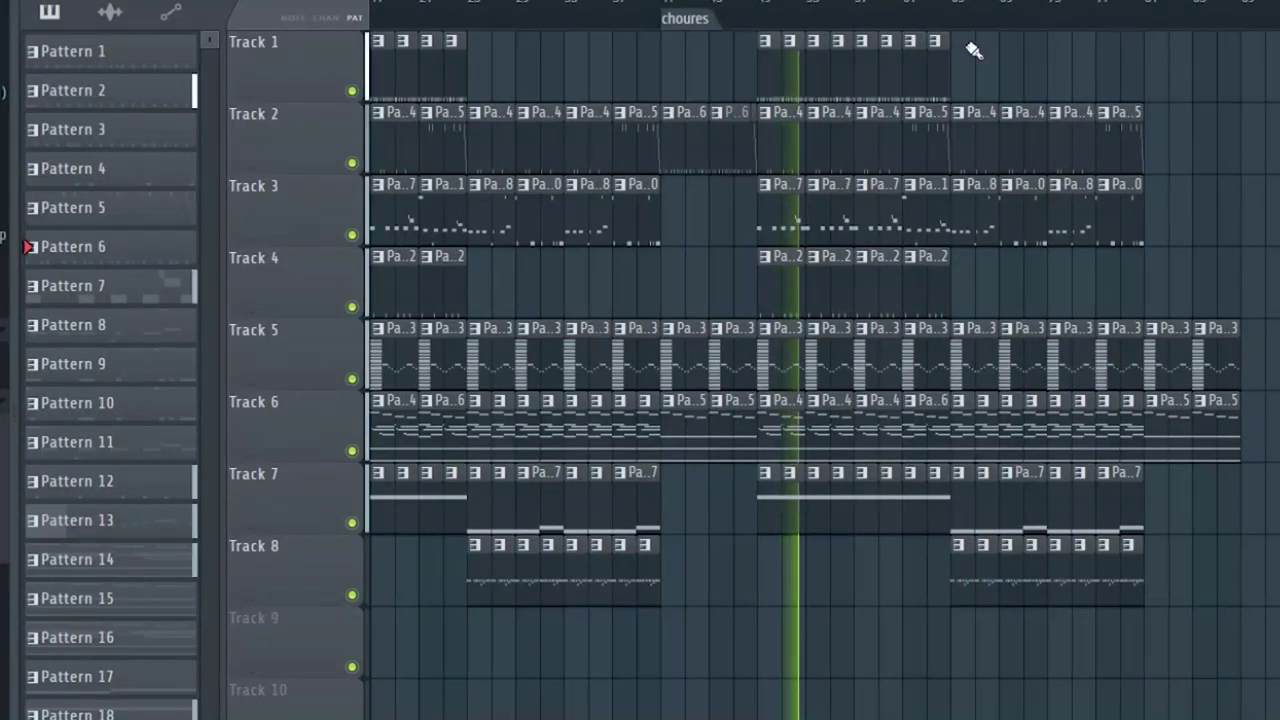
key(space)
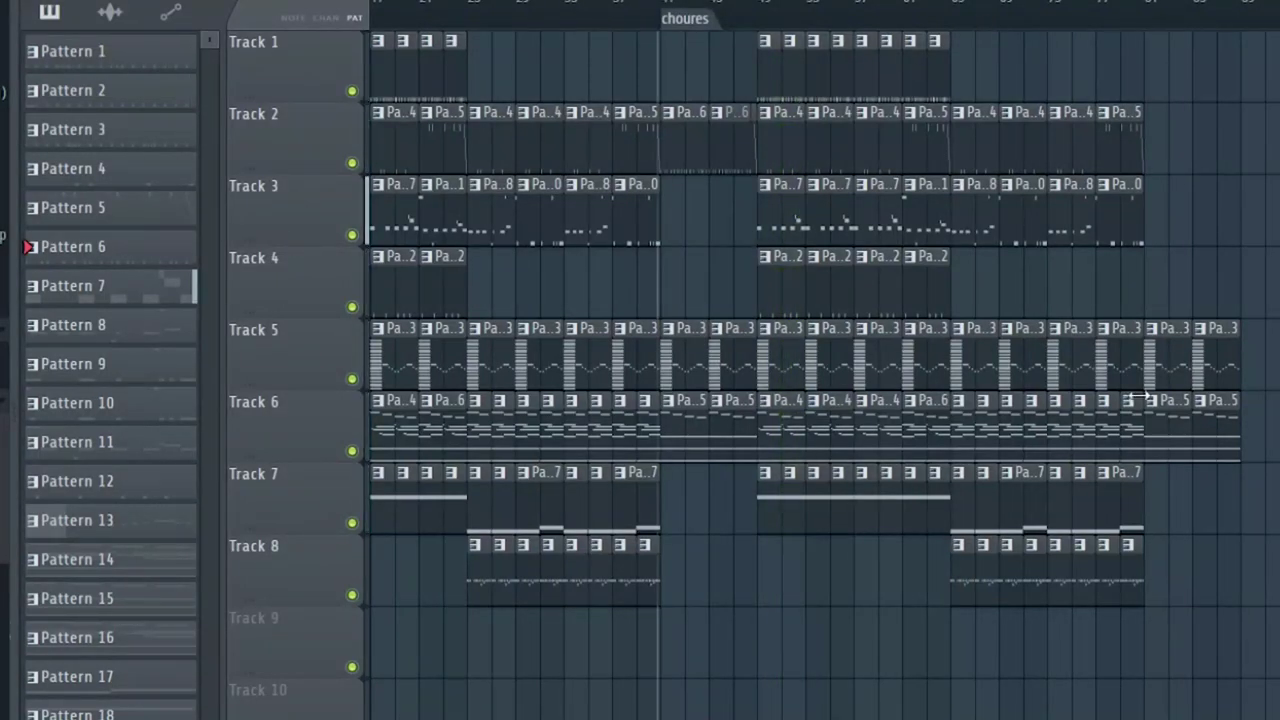
drag(1086, 36, 802, 546)
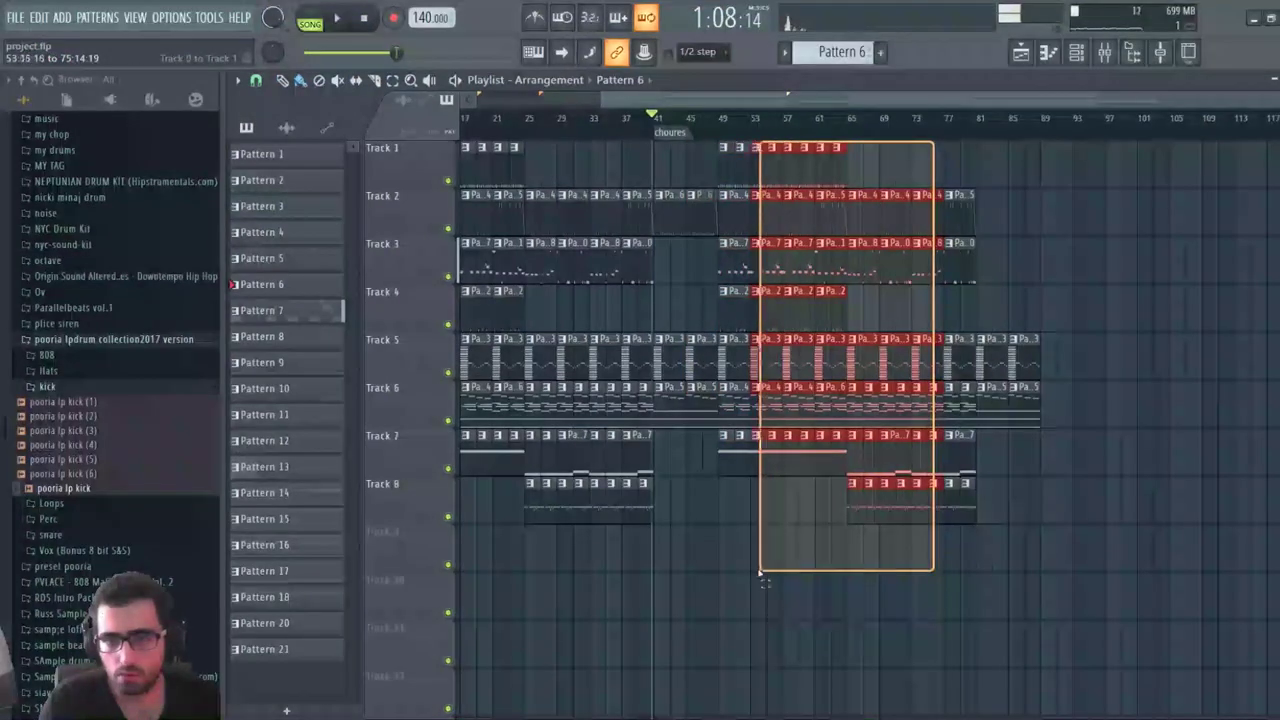
drag(748, 484, 768, 516)
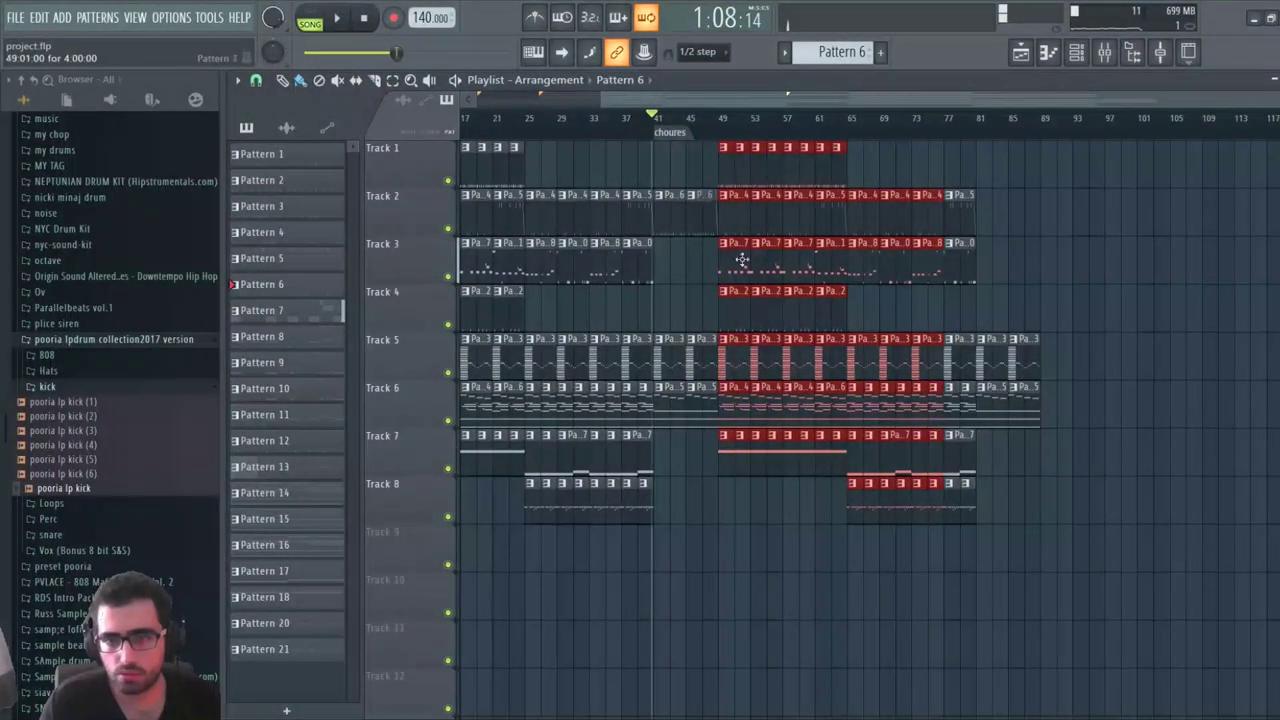
scroll(733, 136, up, 2)
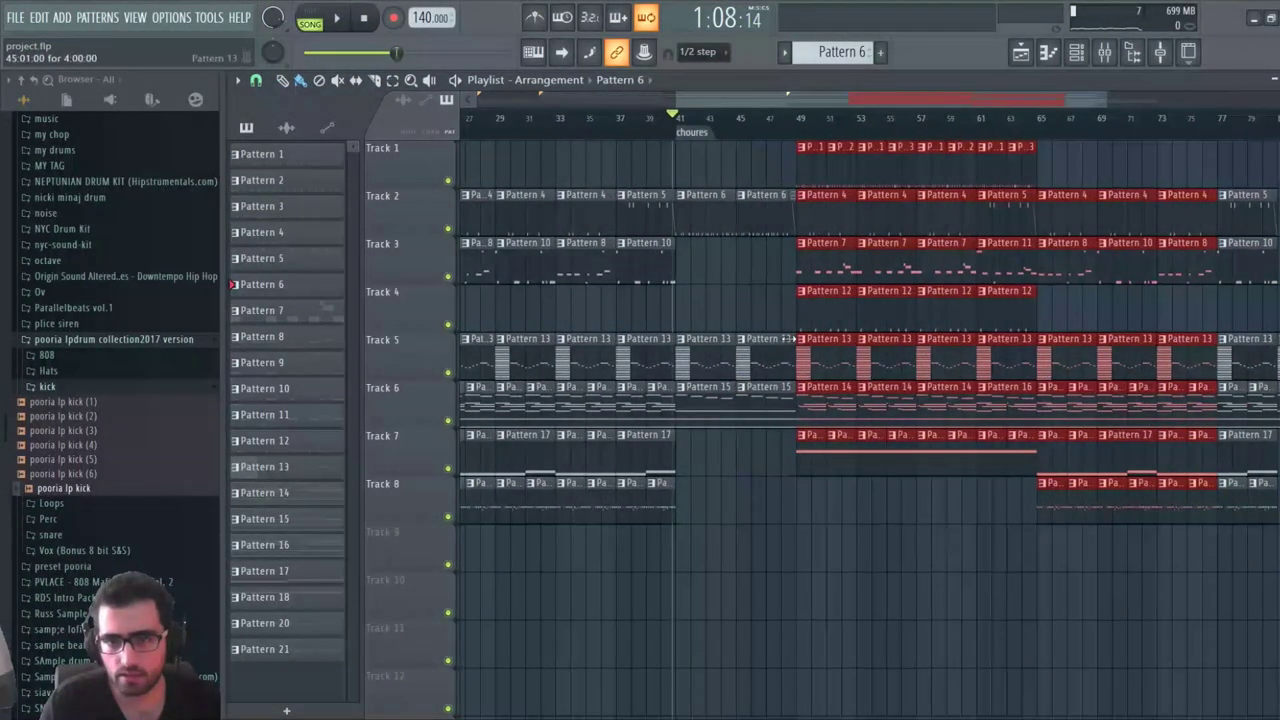
key(ctrl+d)
Delete the Track 1 clips in bars 49 to 52 and the Pattern 4 clip at bar 49 on Track 2, checking by playback
key(space)
scroll(823, 103, down, 3)
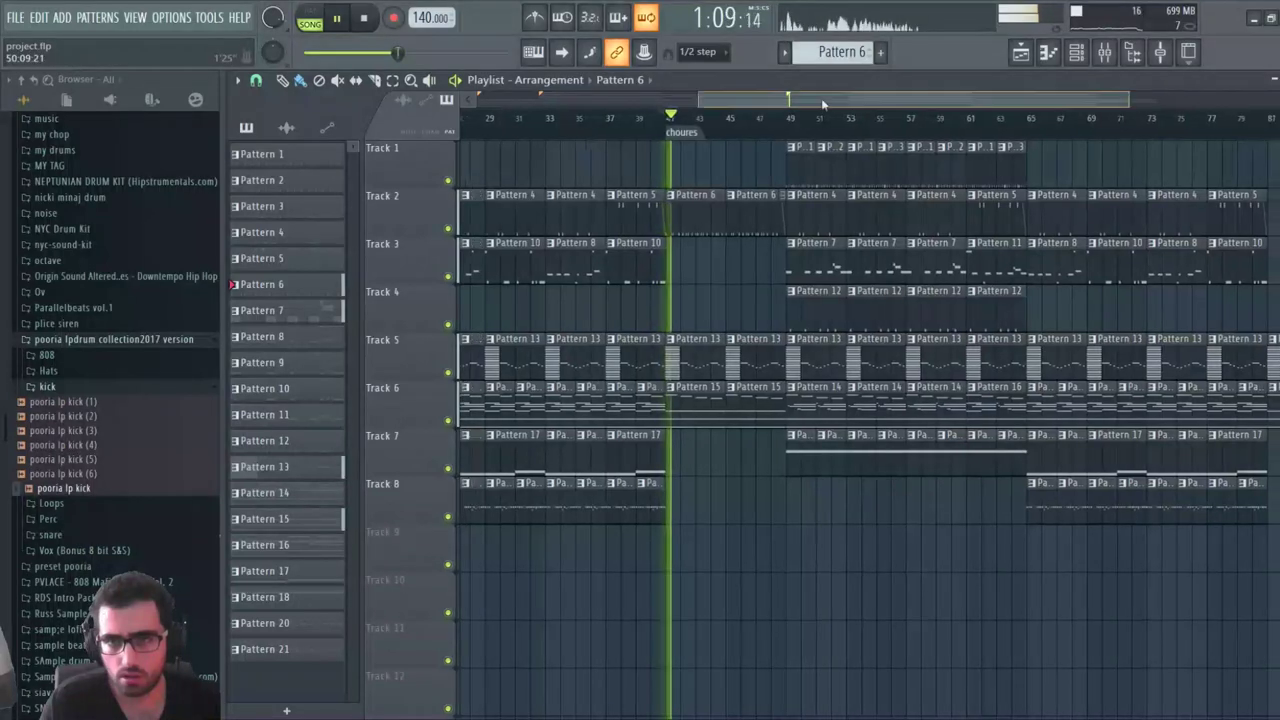
key(space)
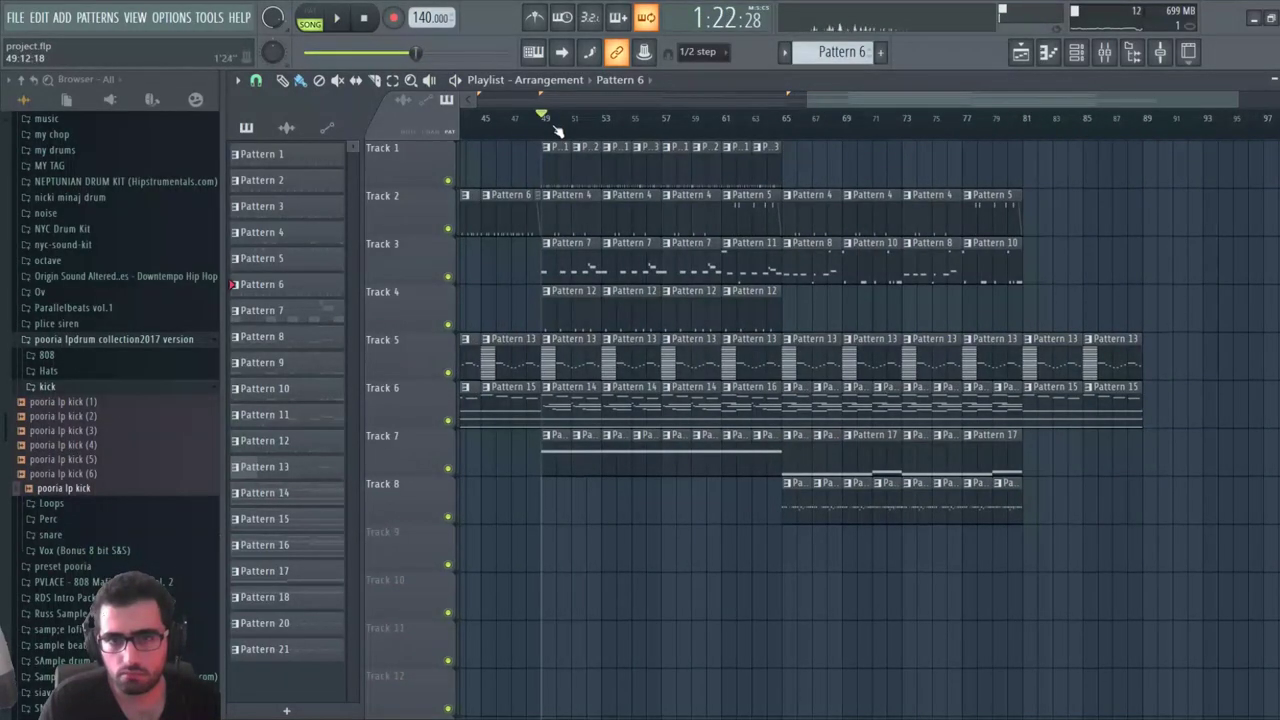
scroll(558, 131, up, 2)
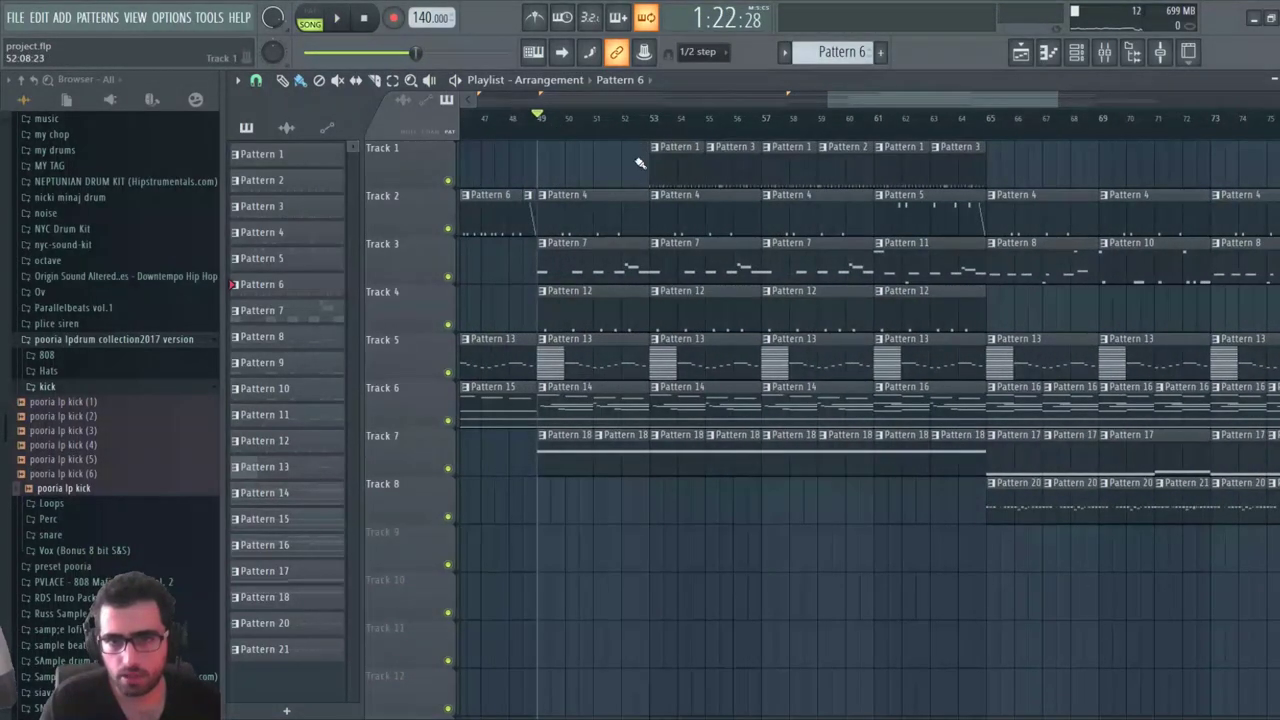
scroll(595, 139, down, 2)
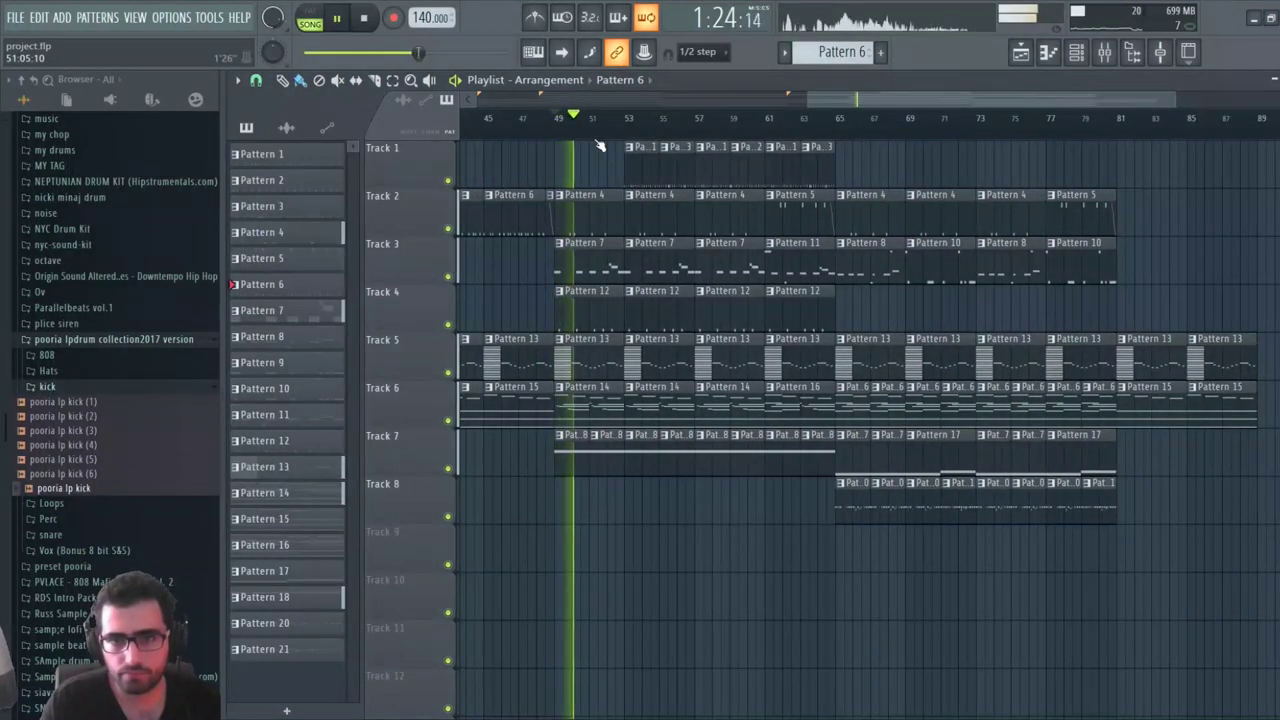
key(space)
right_click(595, 218)
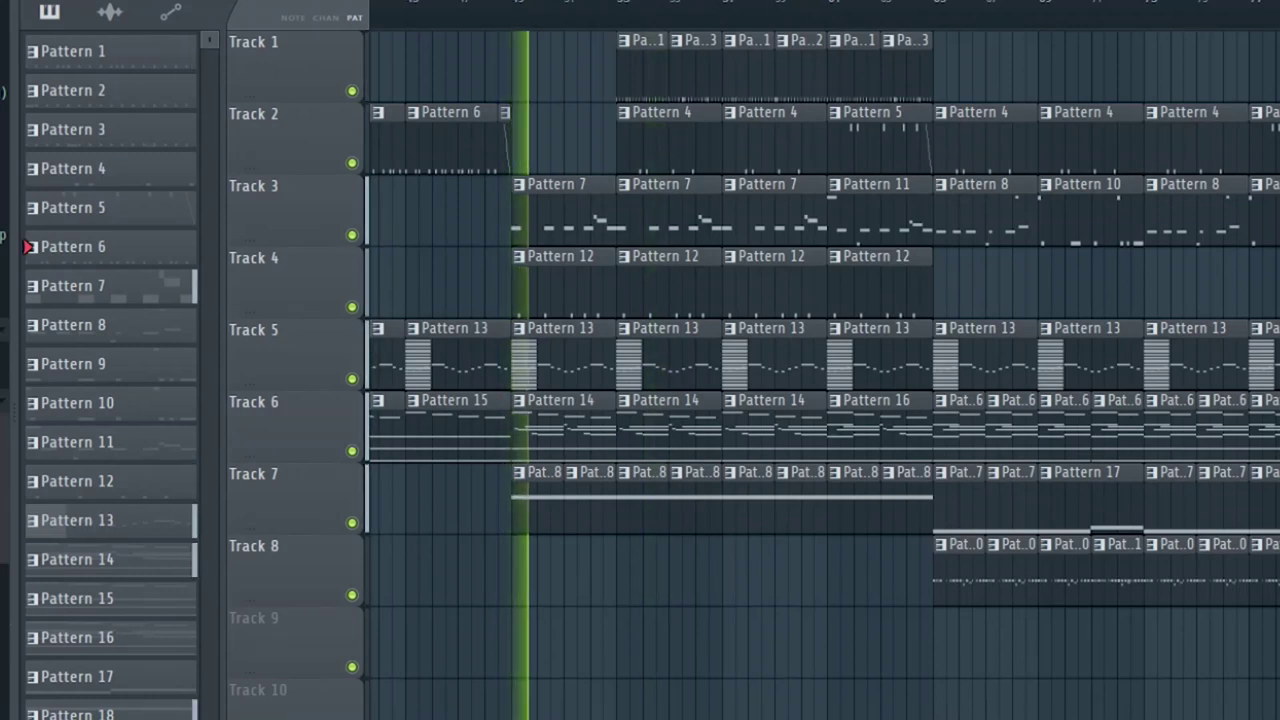
Place four one-bar pattern clips side by side in bars 49 to 52 on Track 8 and move them up to Track 1
click(110, 559)
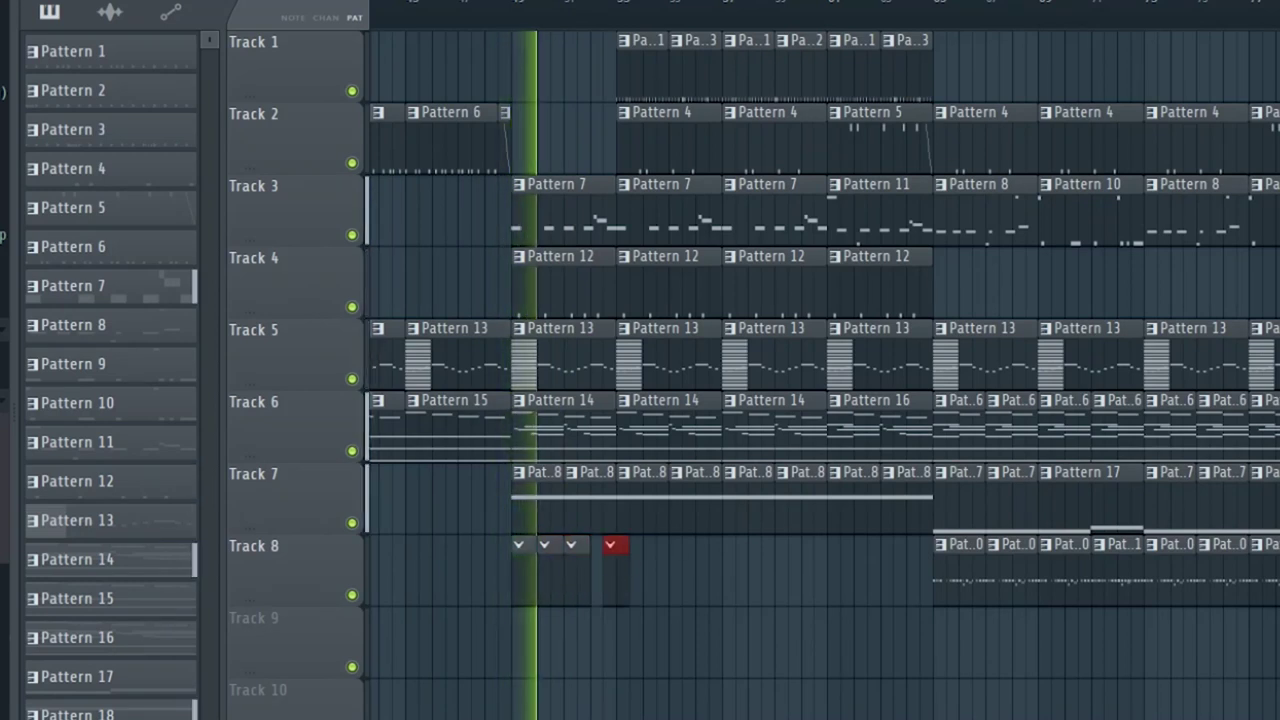
key(F6)
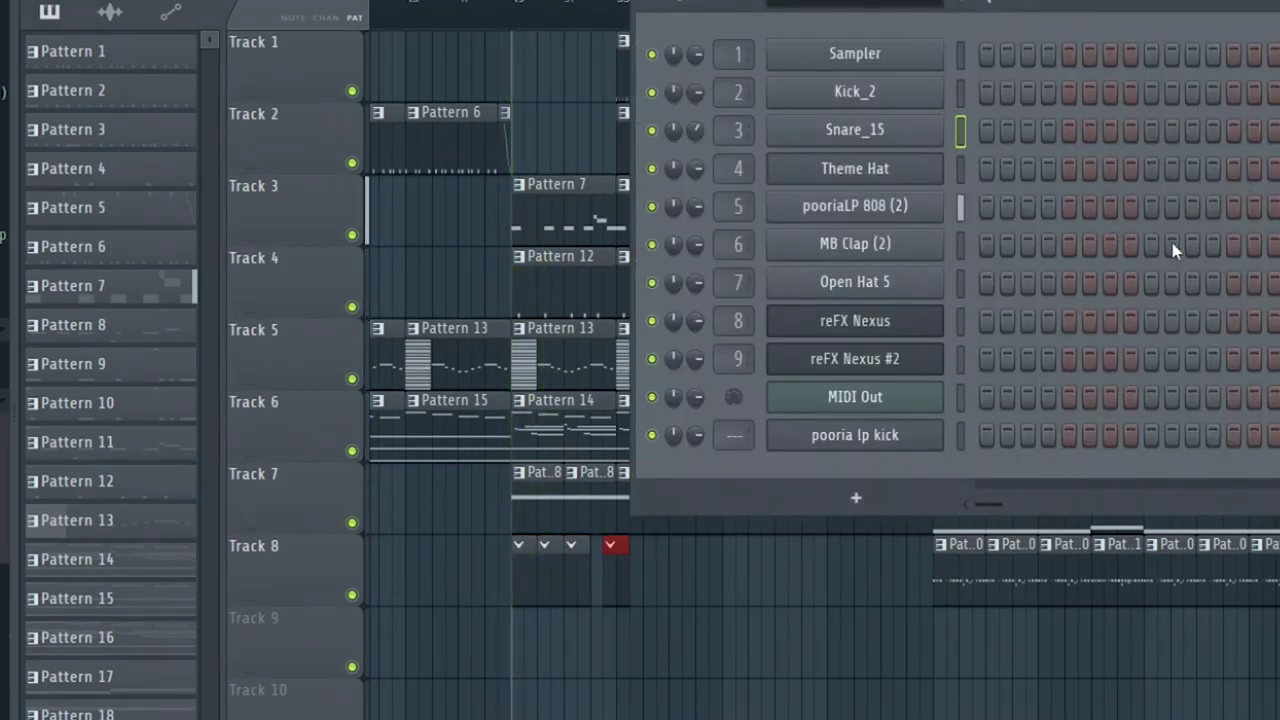
key(F6)
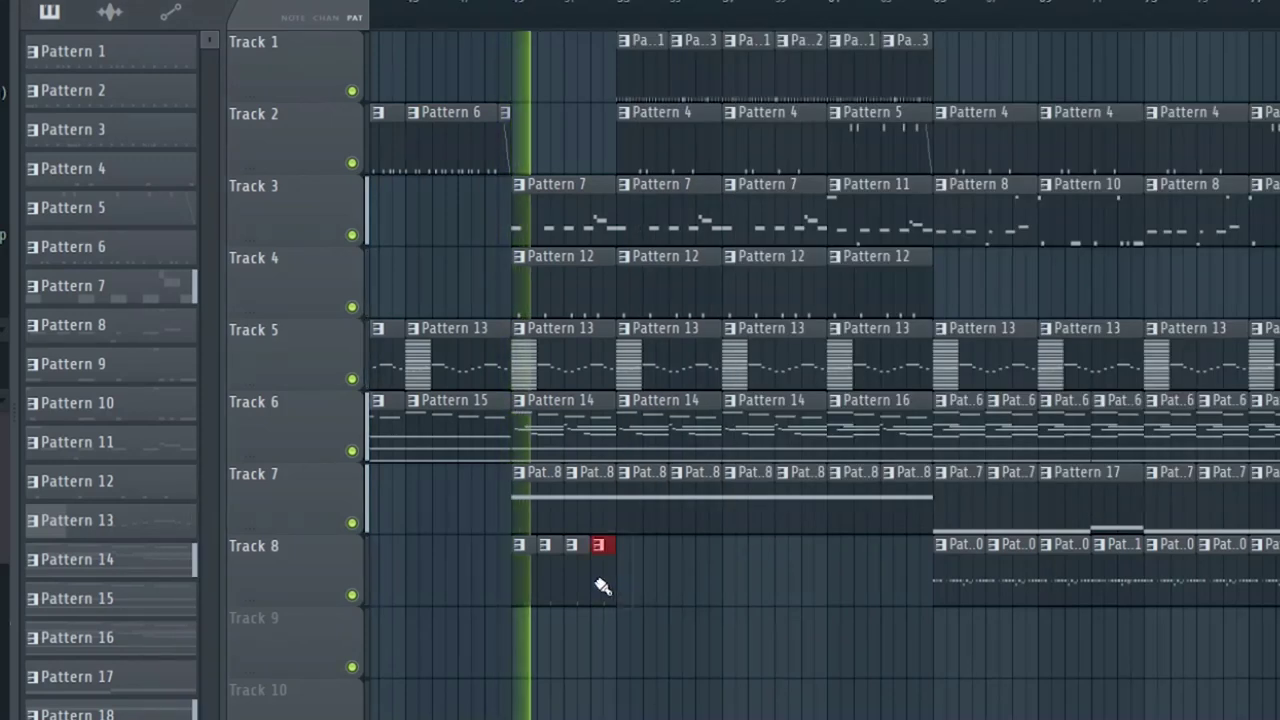
drag(613, 597, 512, 591)
key(shift+Up)
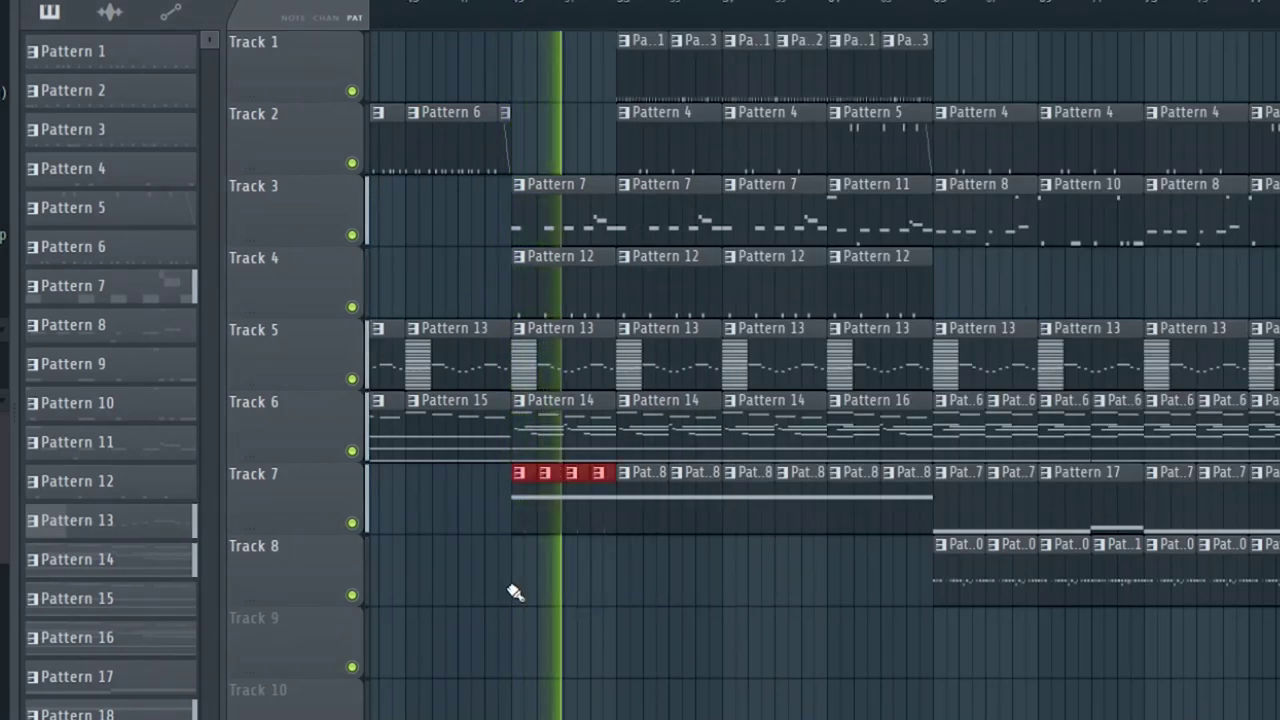
key(shift+Up)
key(shift+Up)
key(shift+Up)
key(shift+Up)
key(shift+Up)
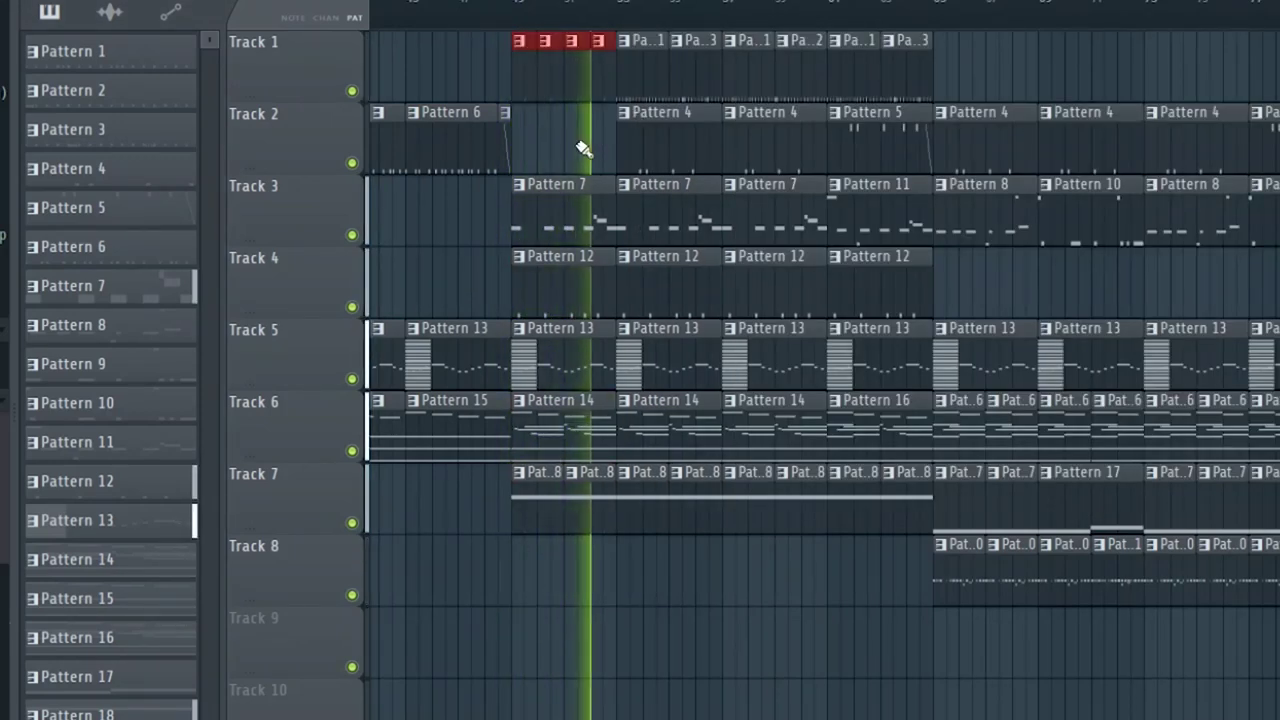
Move the first verse's Pattern 20 and Pattern 21 clips in bars 25 to 40 from Track 8 up to Track 1
scroll(824, 376, left, 6)
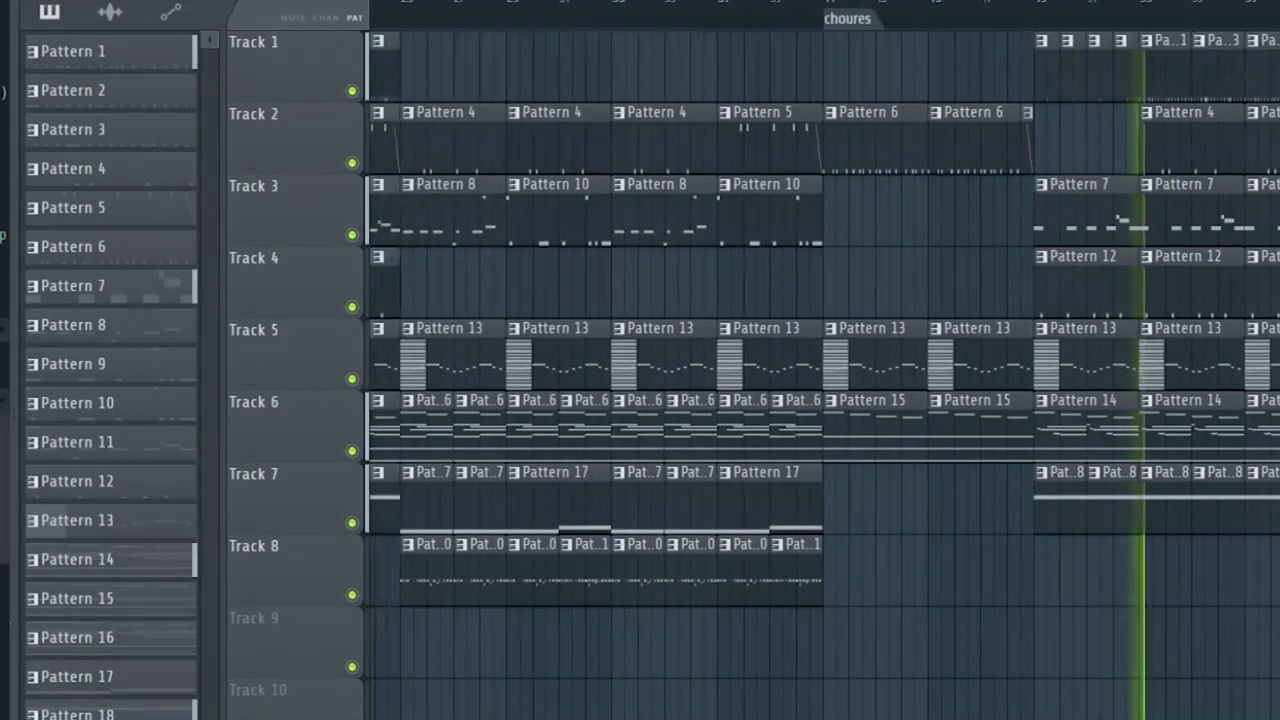
scroll(824, 376, right, 6)
scroll(824, 376, left, 5)
scroll(708, 5, left, 3)
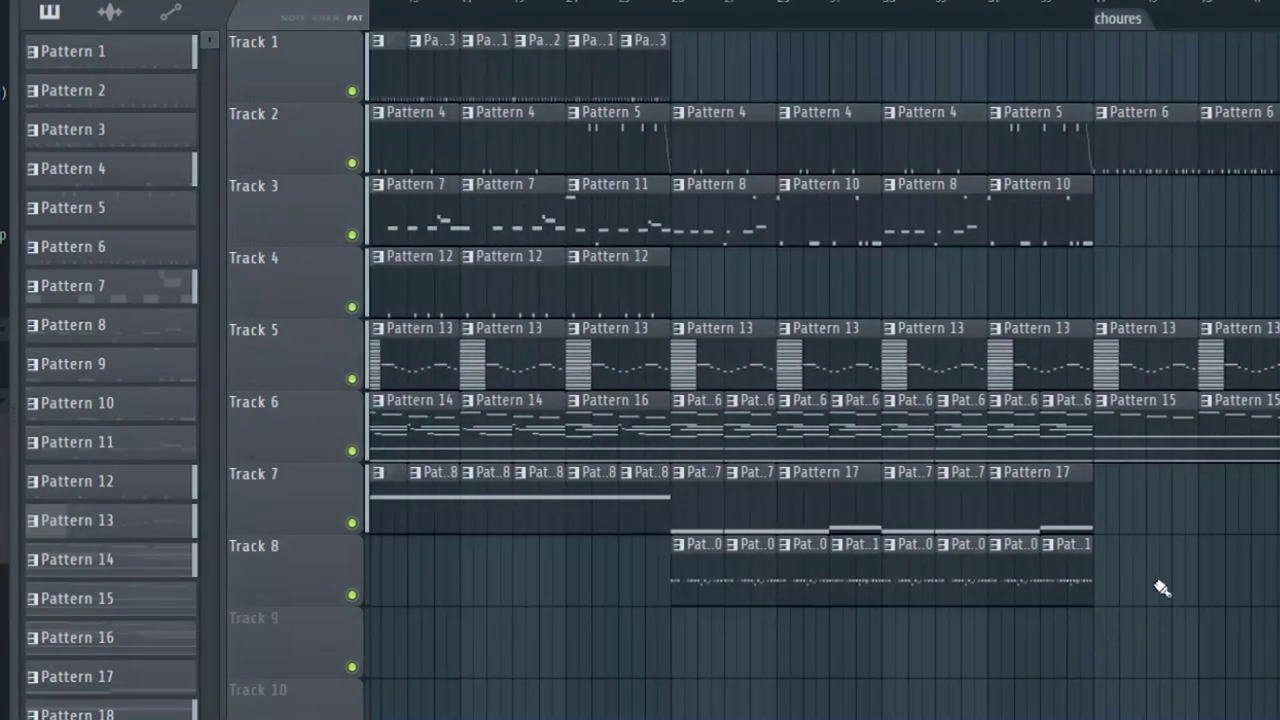
drag(1160, 588, 660, 24)
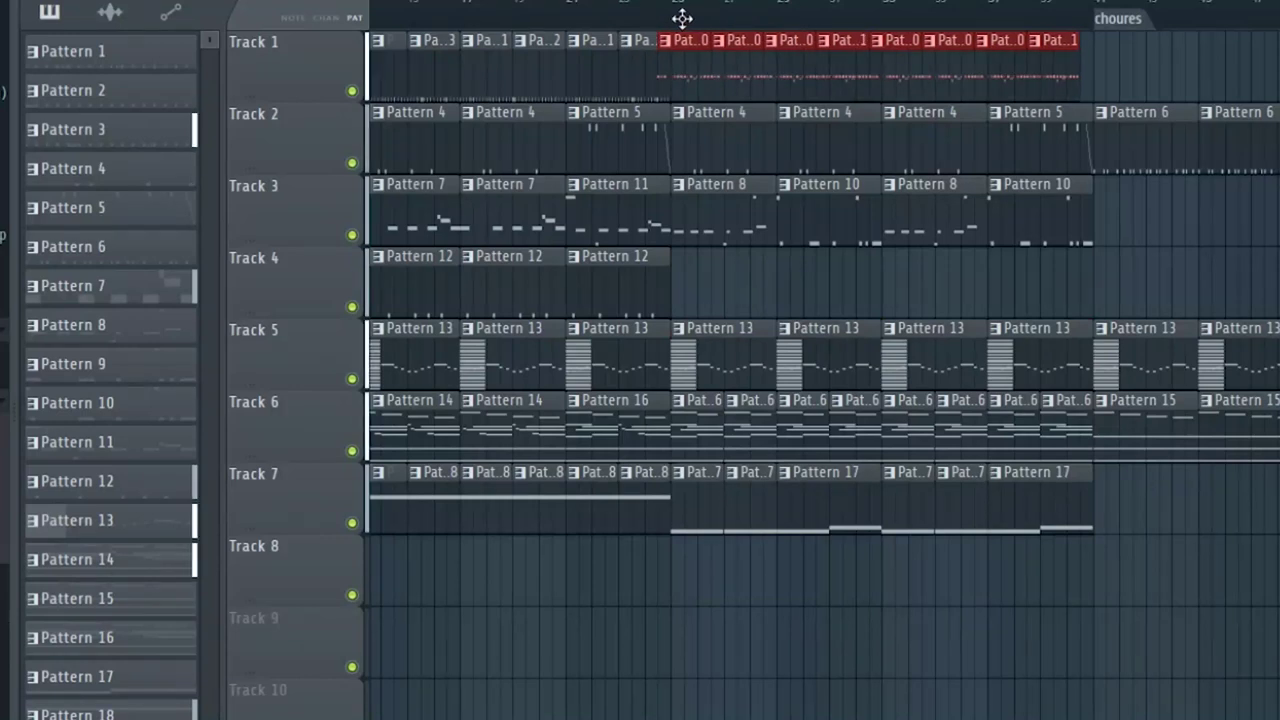
Move the four one-bar clips in bars 49 to 52 from Track 1 down to Track 9
scroll(760, 18, right, 6)
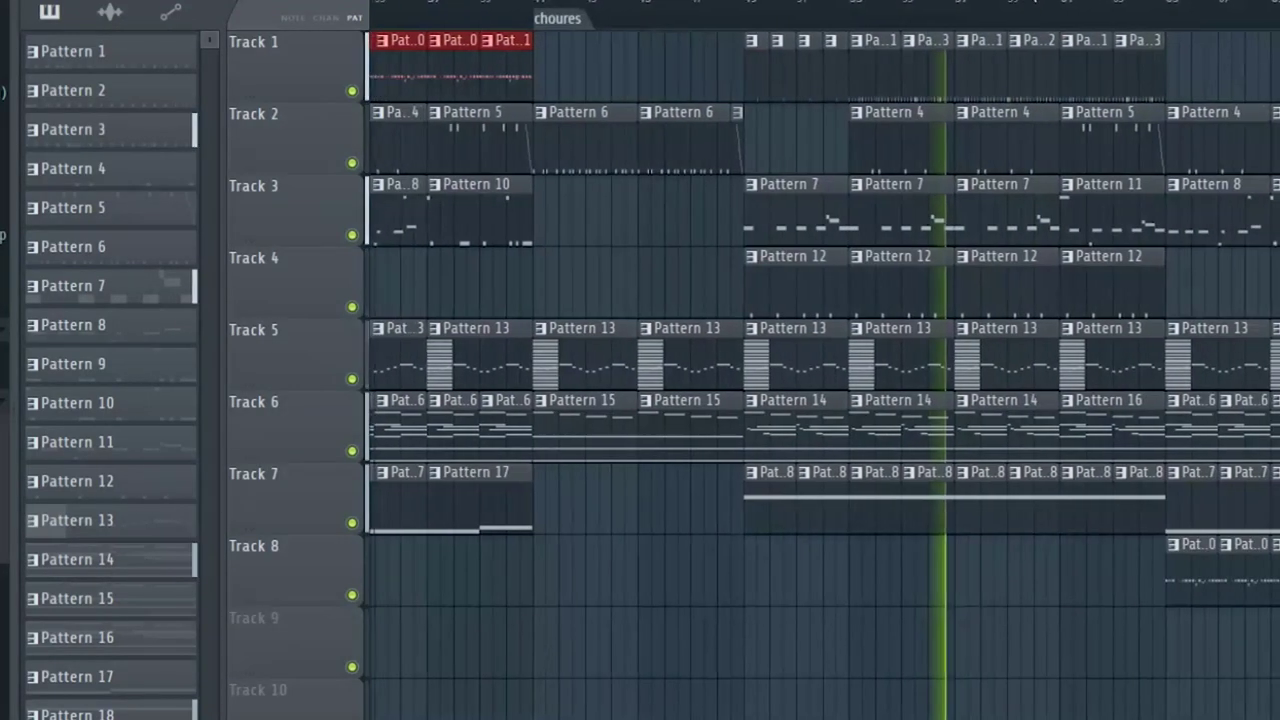
drag(833, 65, 754, 678)
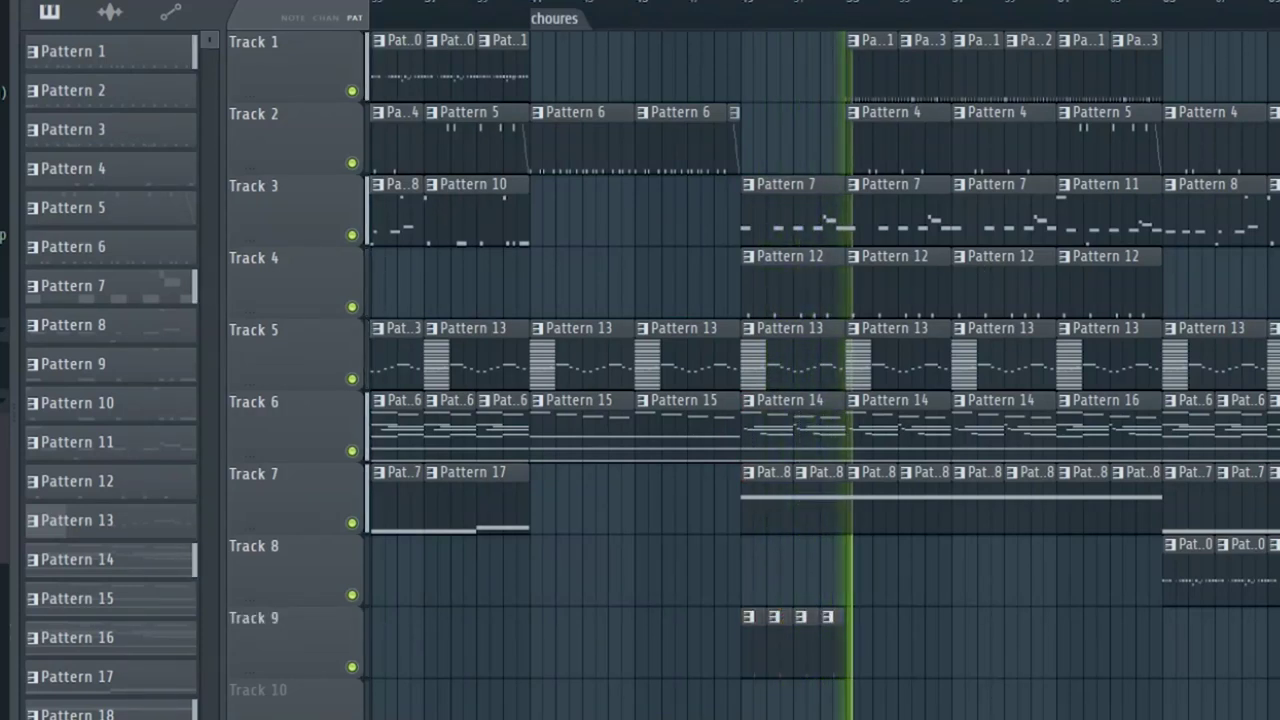
scroll(820, 380, right, 3)
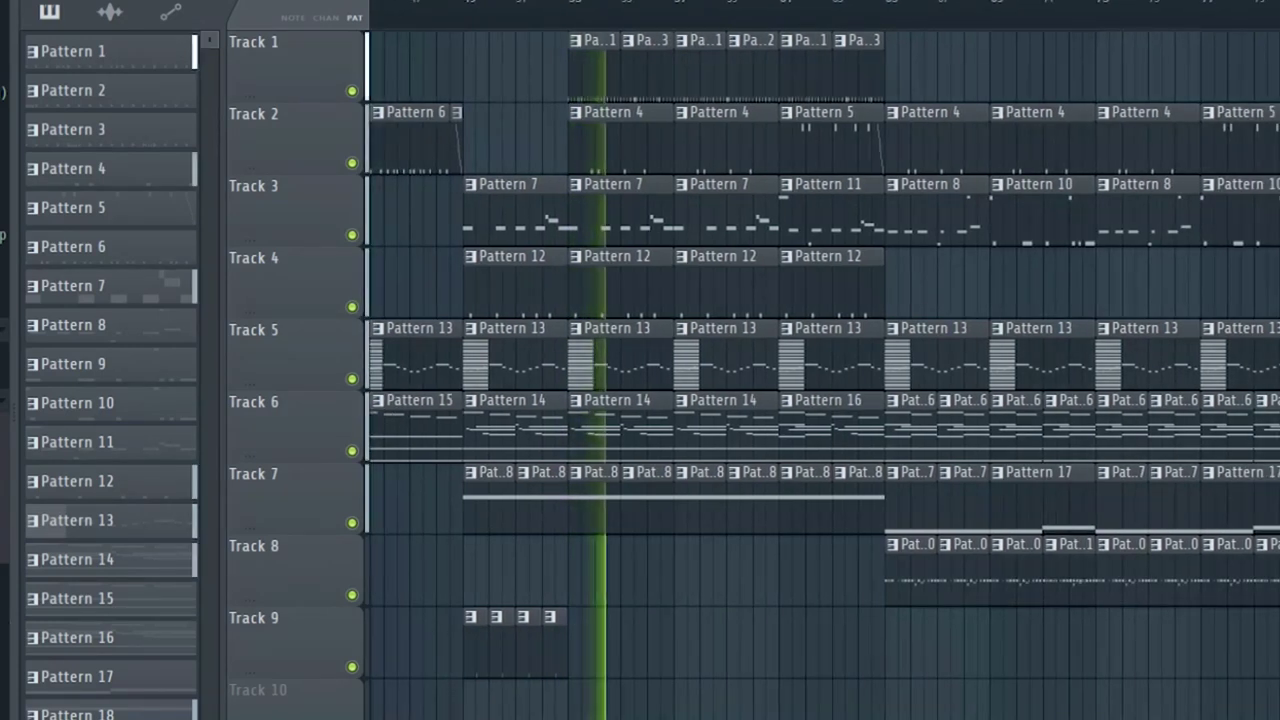
Play from bar 49 and delete the Pattern 13 clip at bar 49 on Track 5
click(480, 8)
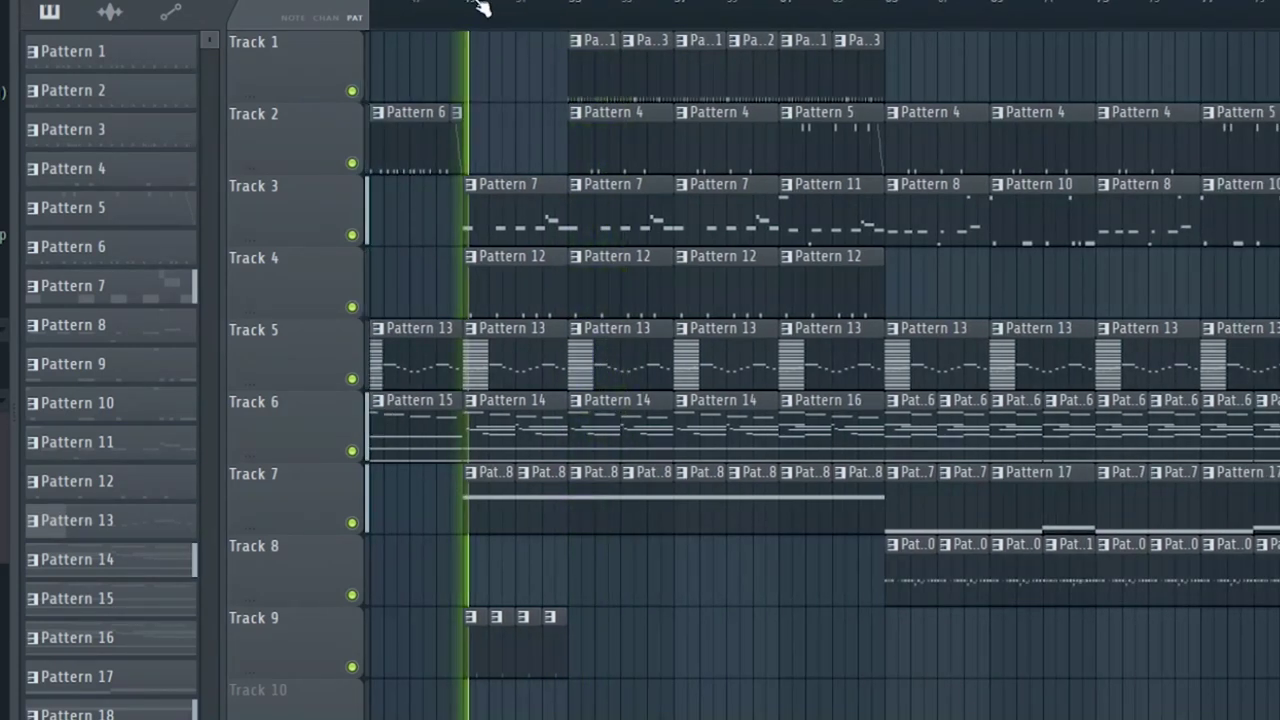
scroll(480, 8, up, 2)
key(space)
right_click(531, 369)
key(space)
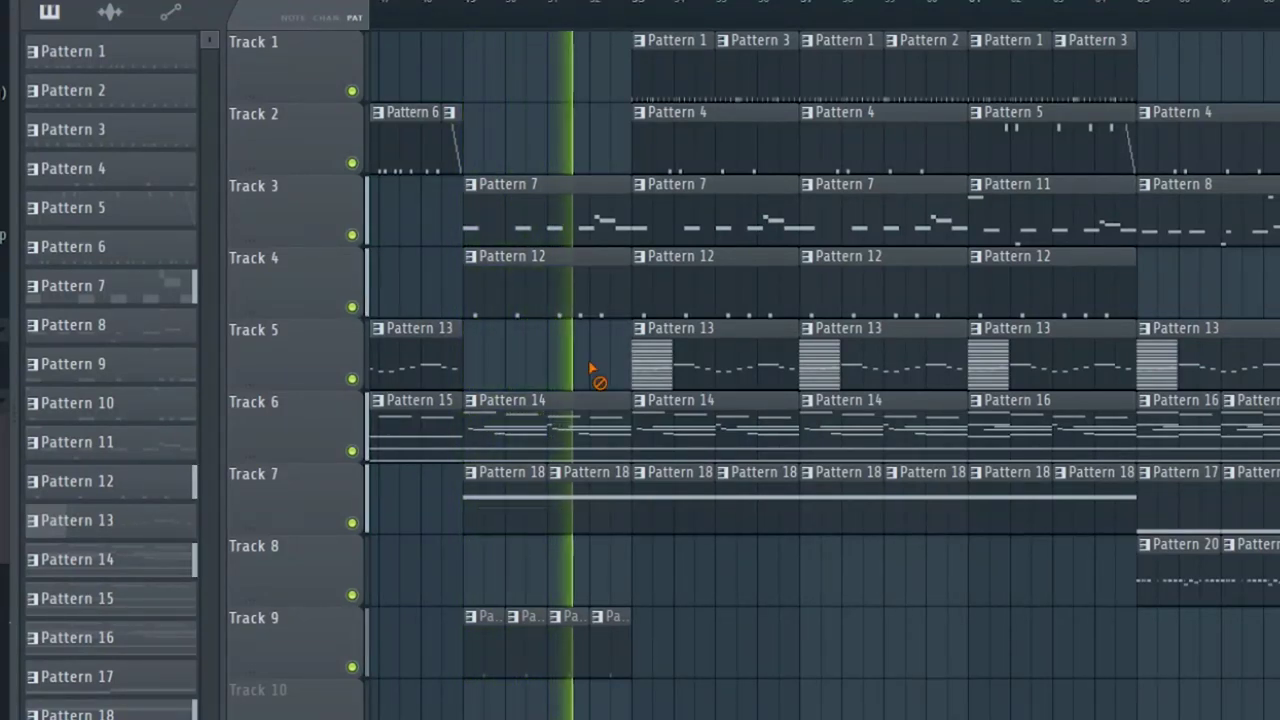
Play the repeated verse, make the Track 5 Pattern 13 clip at bar 61 unique, and open its melody notes for editing
scroll(824, 375, right, 5)
scroll(824, 375, left, 4)
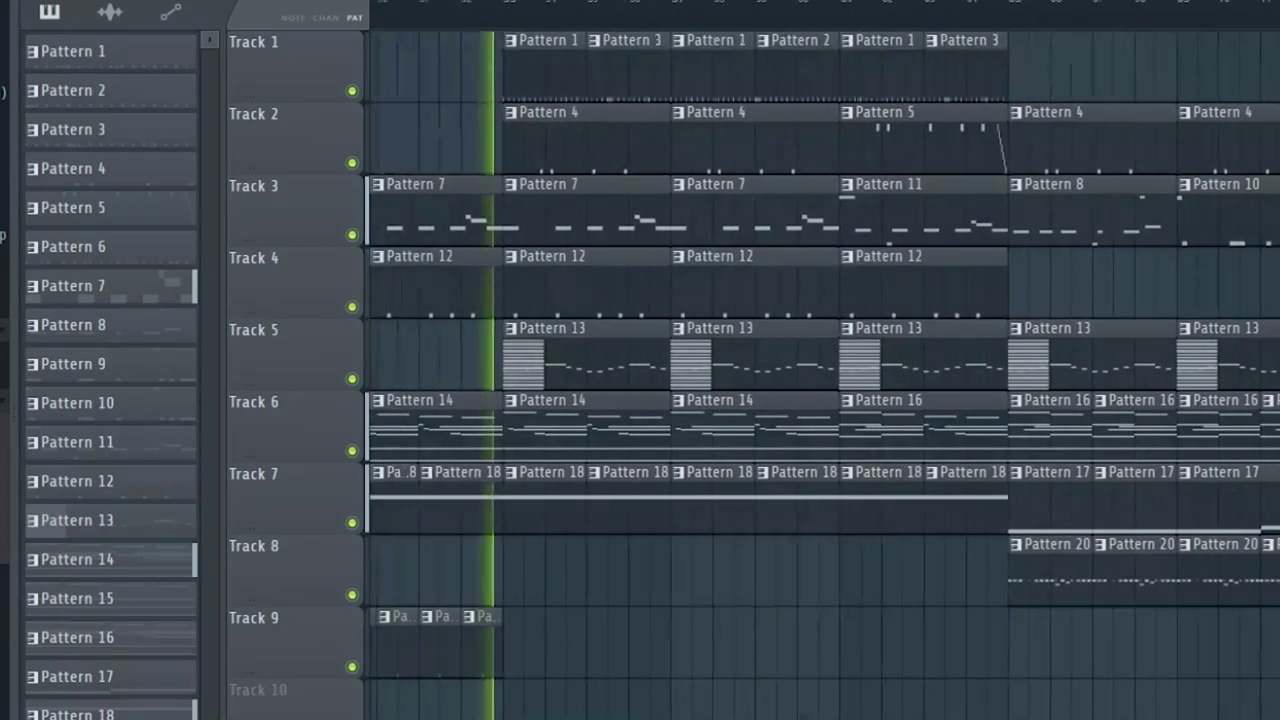
scroll(824, 375, left, 2)
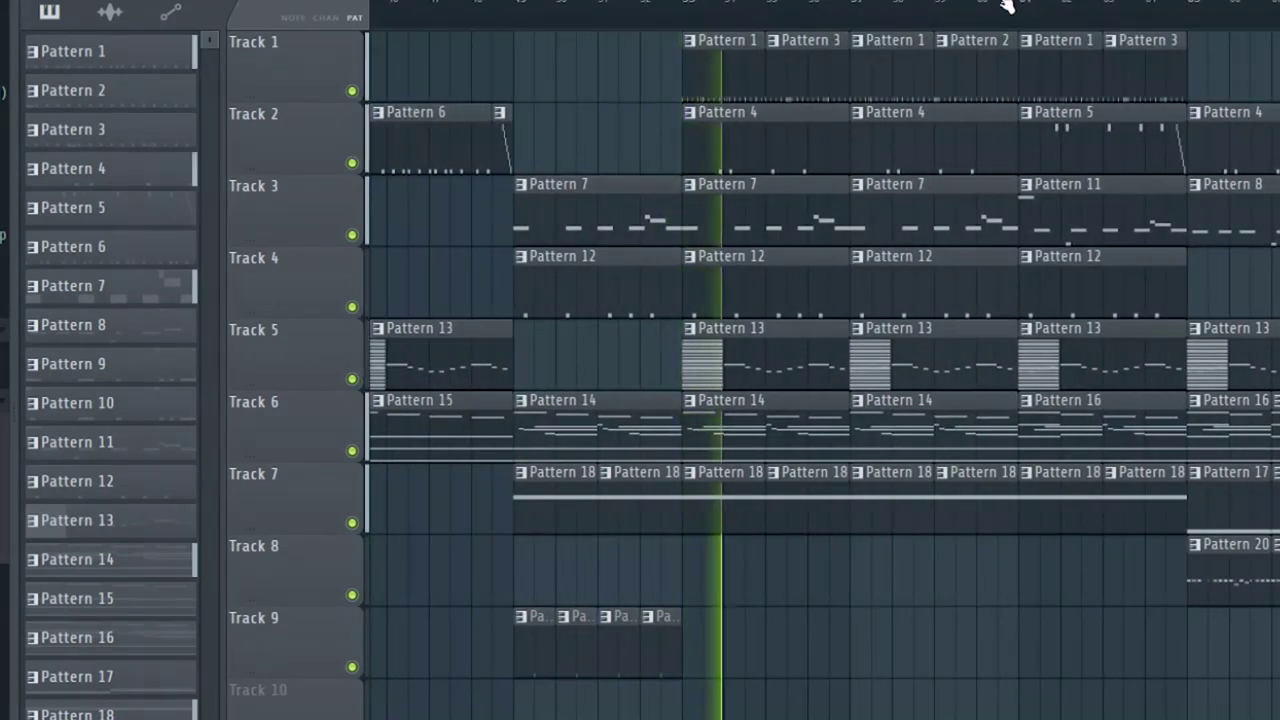
scroll(824, 375, right, 5)
scroll(824, 375, left, 4)
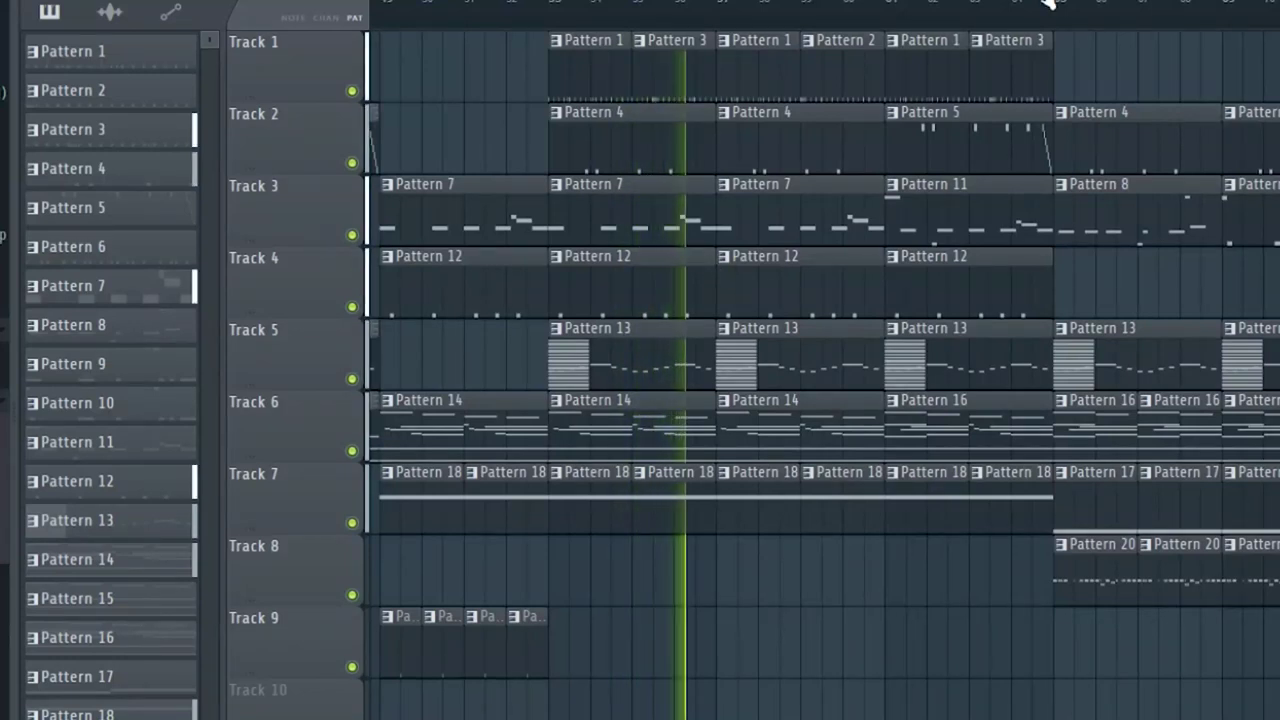
scroll(760, 335, right, 3)
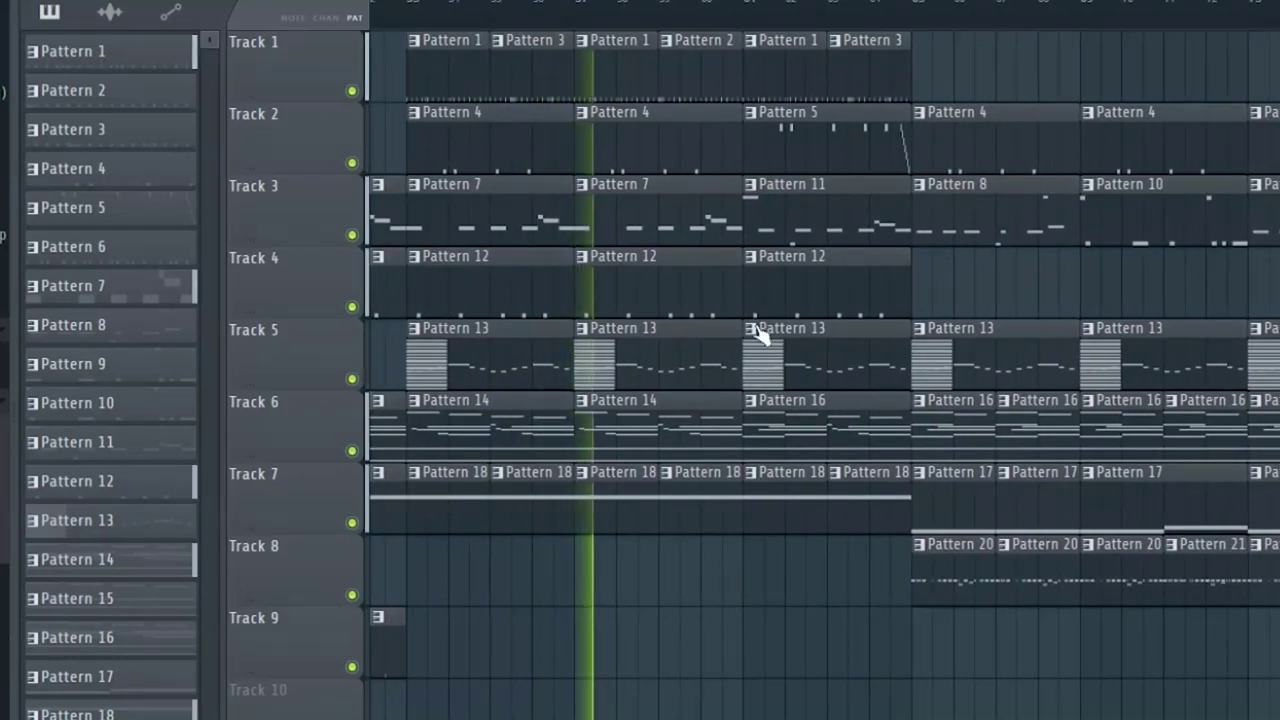
click(806, 497)
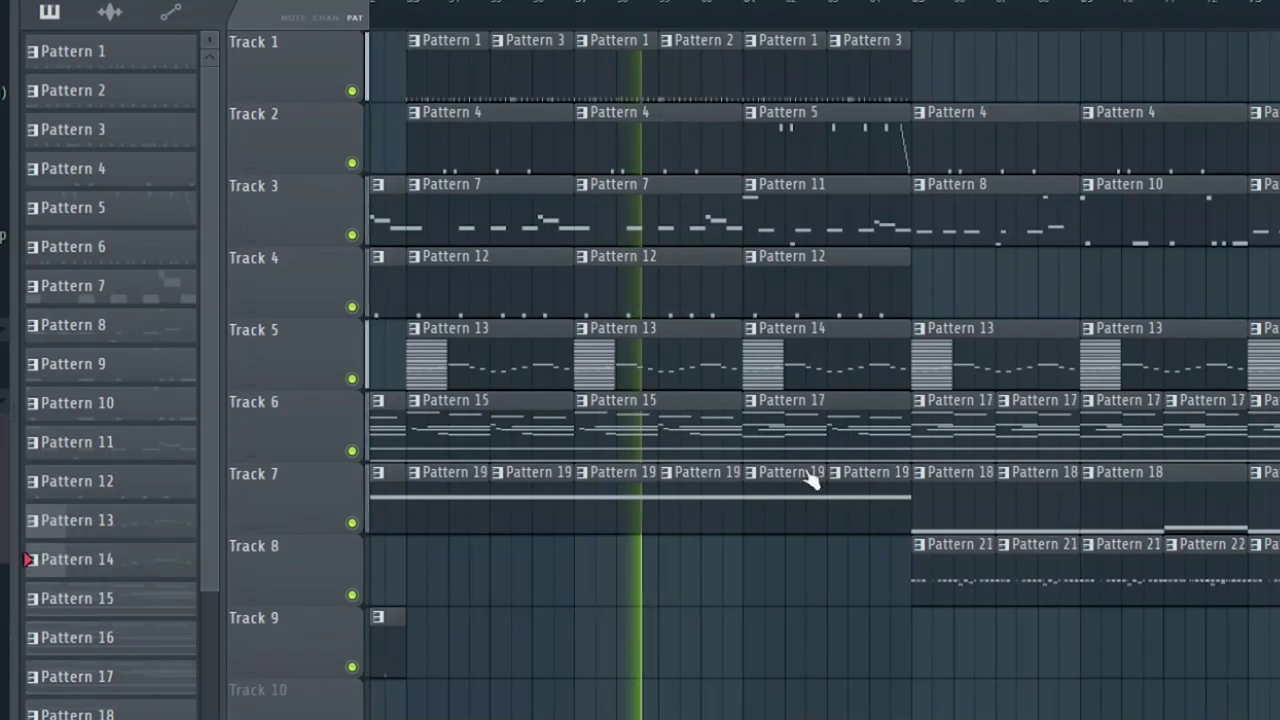
double_click(807, 352)
scroll(696, 338, left, 2)
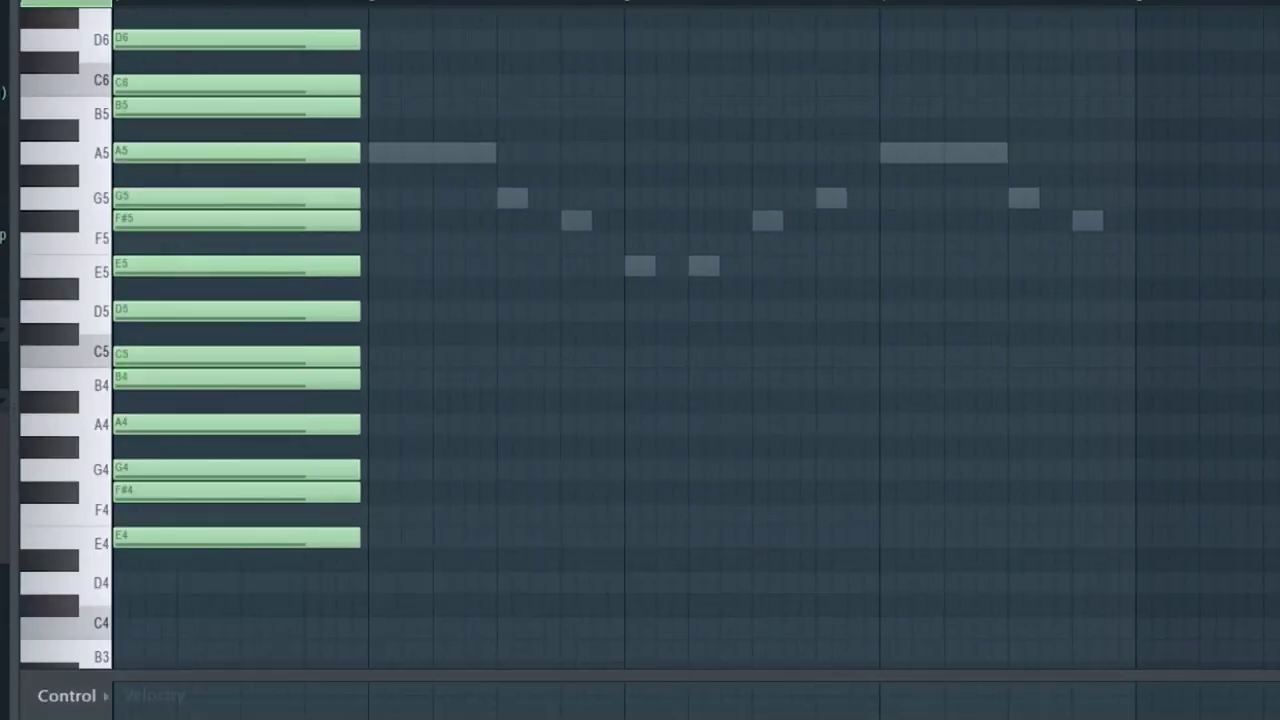
double_click(457, 156)
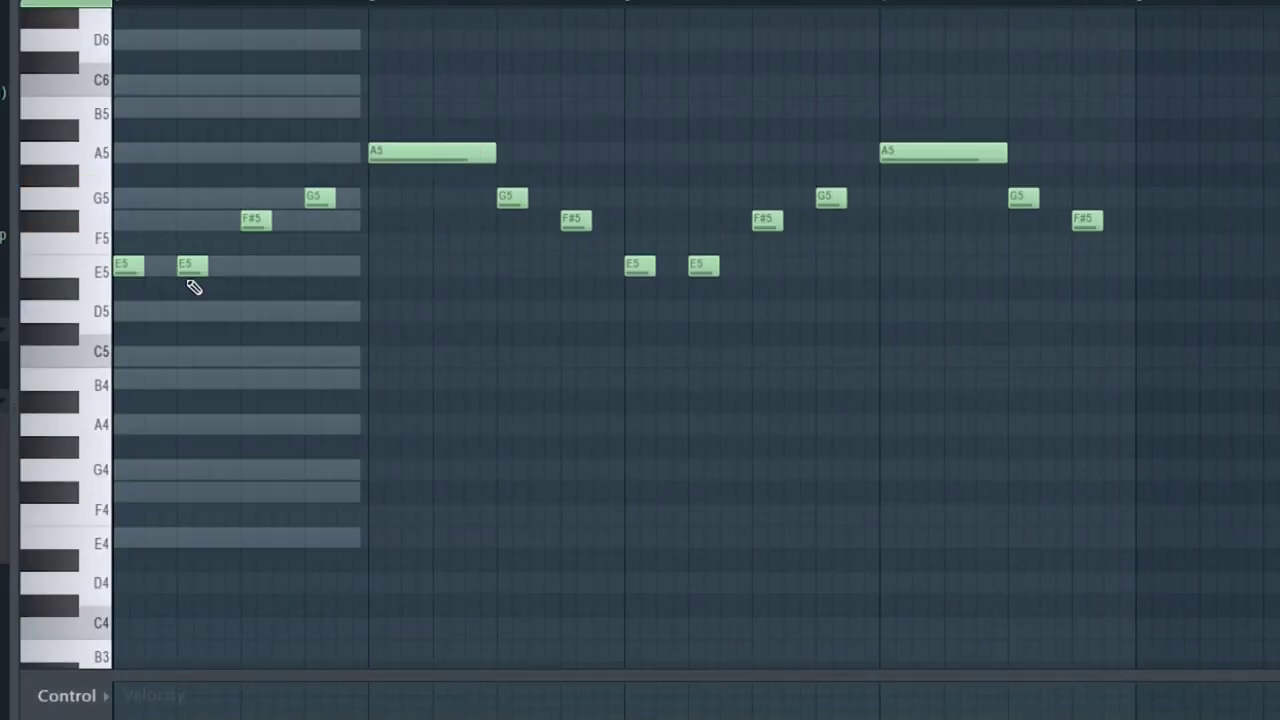
Replace the E5 at the start of bar 1 with an E4 and add another E4 at step 9
key(space)
key(space)
key(space)
key(space)
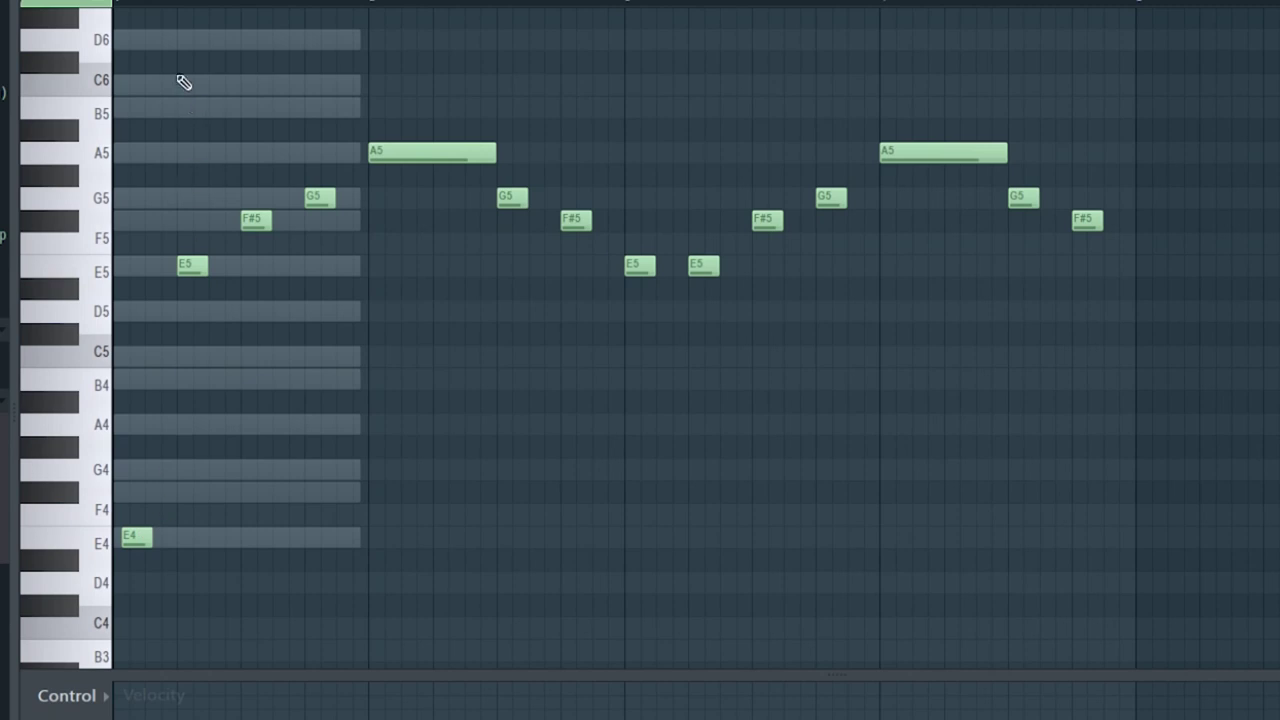
key(space)
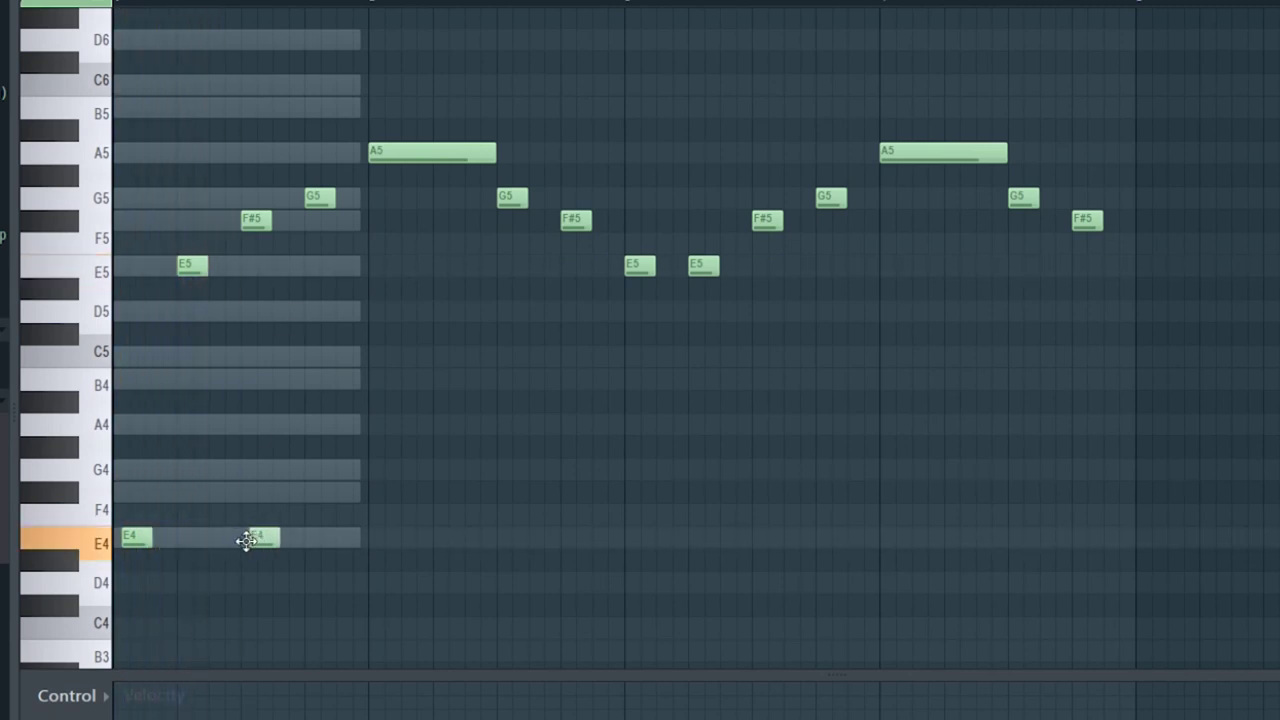
click(138, 535)
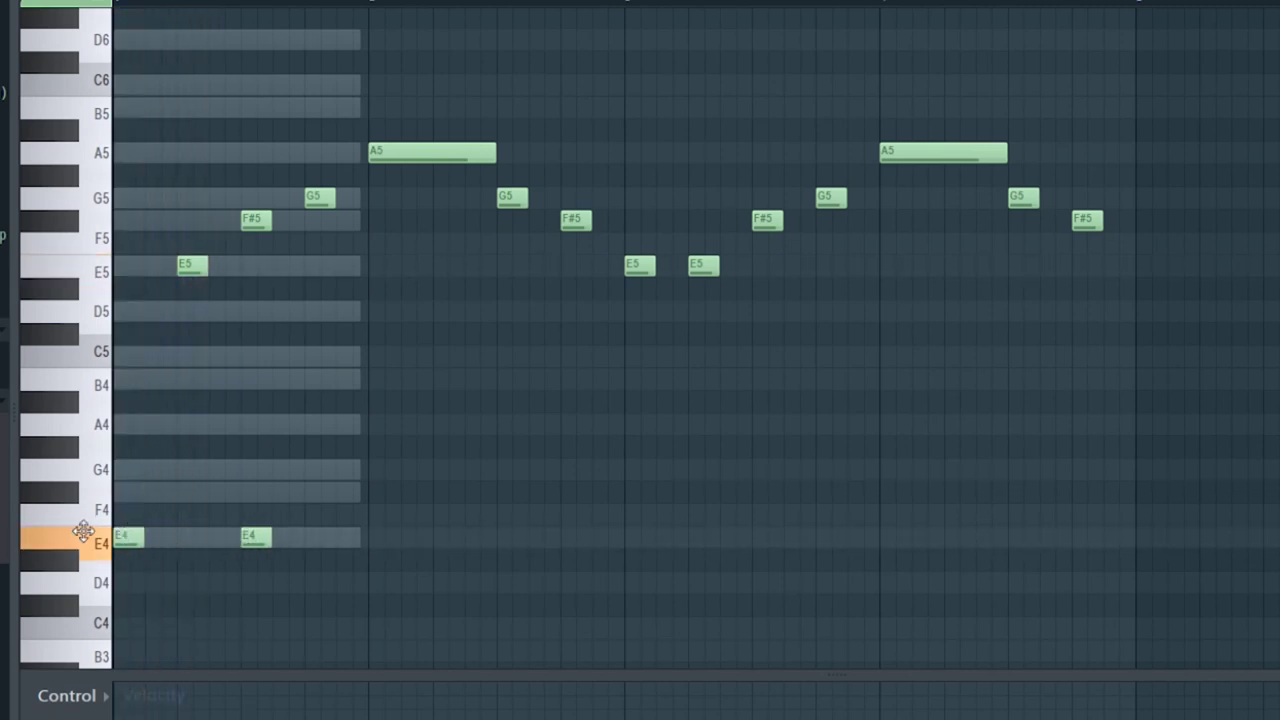
Delete the F#5 at step 9 of bar 1 and replace the G5 at step 13 with a D5 at step 14
key(space)
key(space)
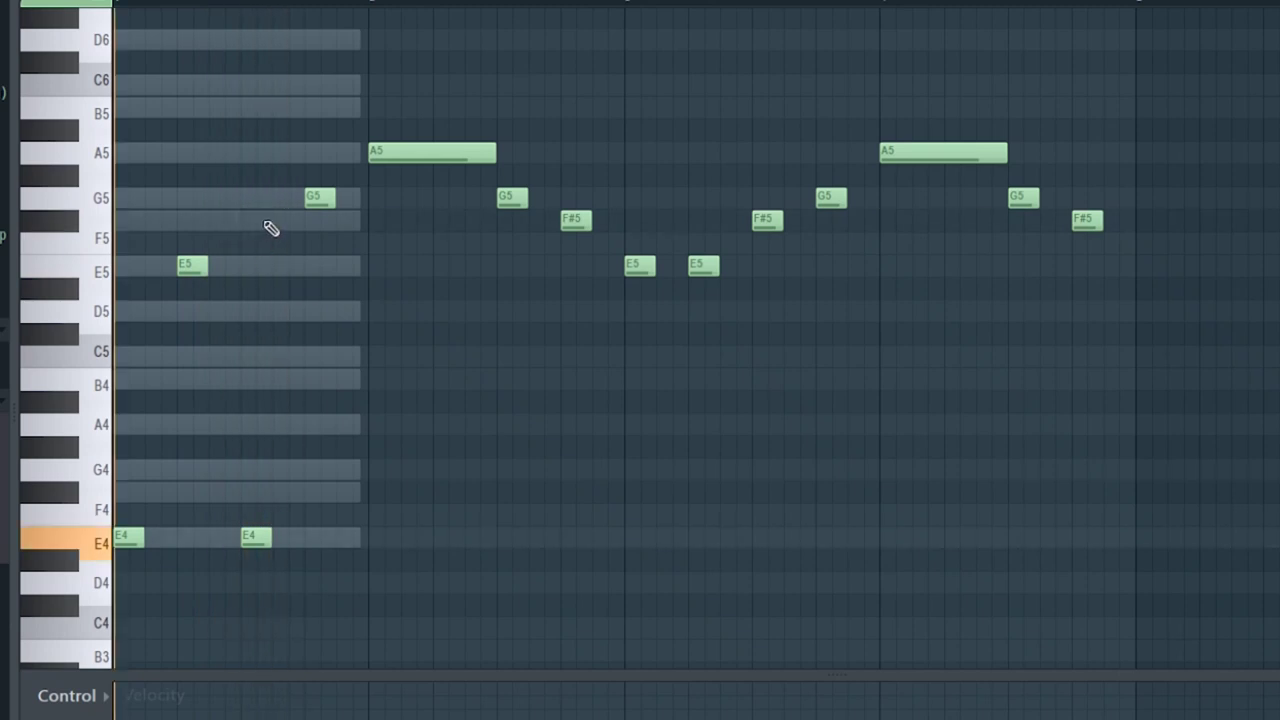
key(space)
key(space)
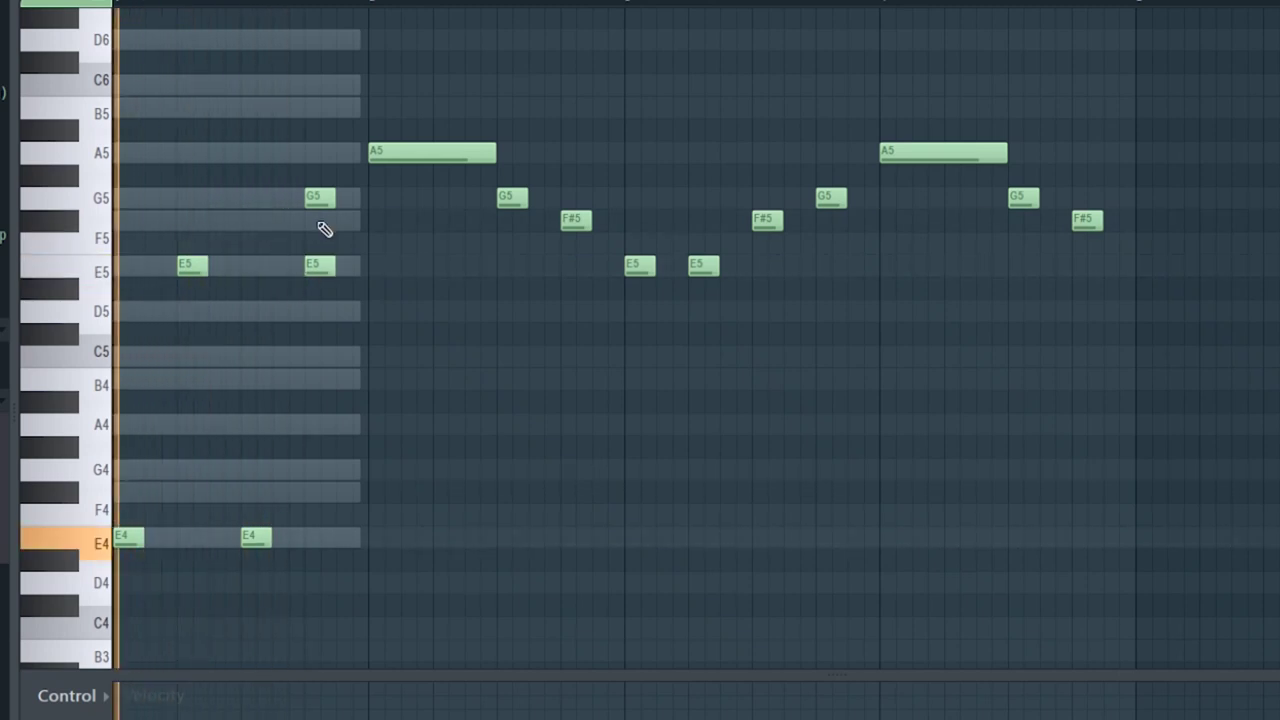
key(space)
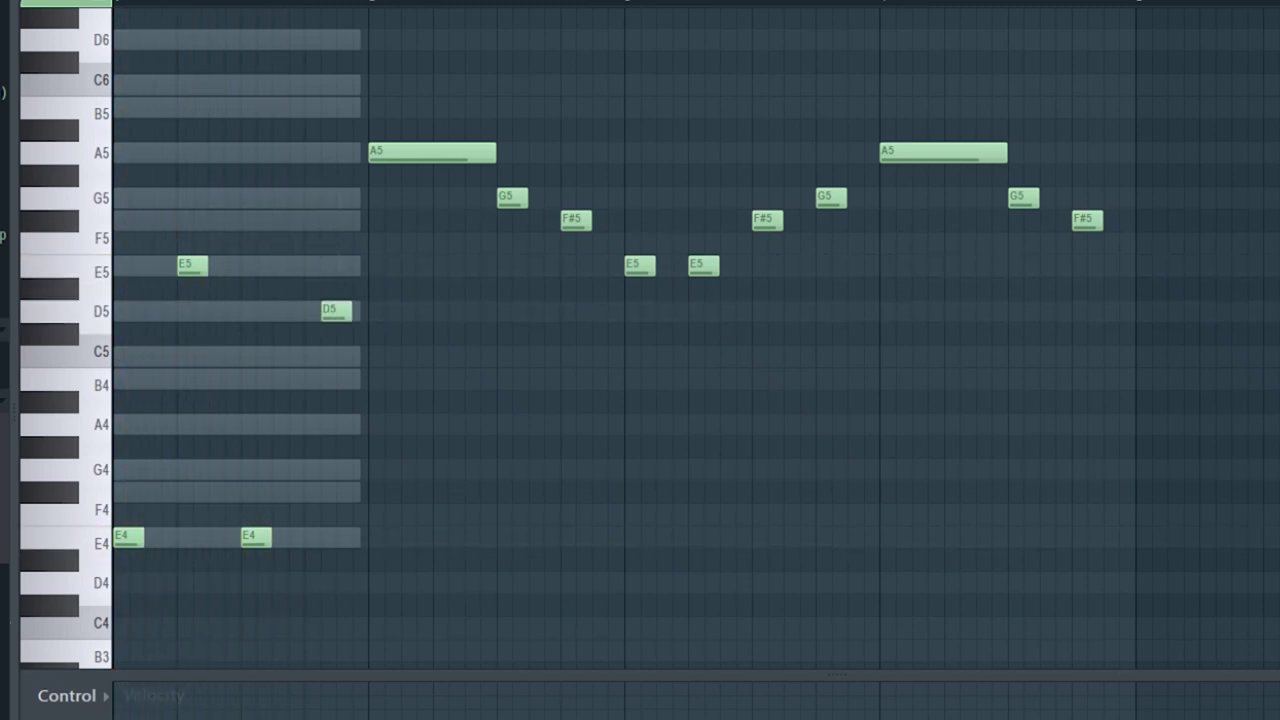
Delete all melody notes in bars 2 to 4 and move the D5 in bar 1 to step 13
drag(1275, 30, 437, 343)
key(Delete)
key(space)
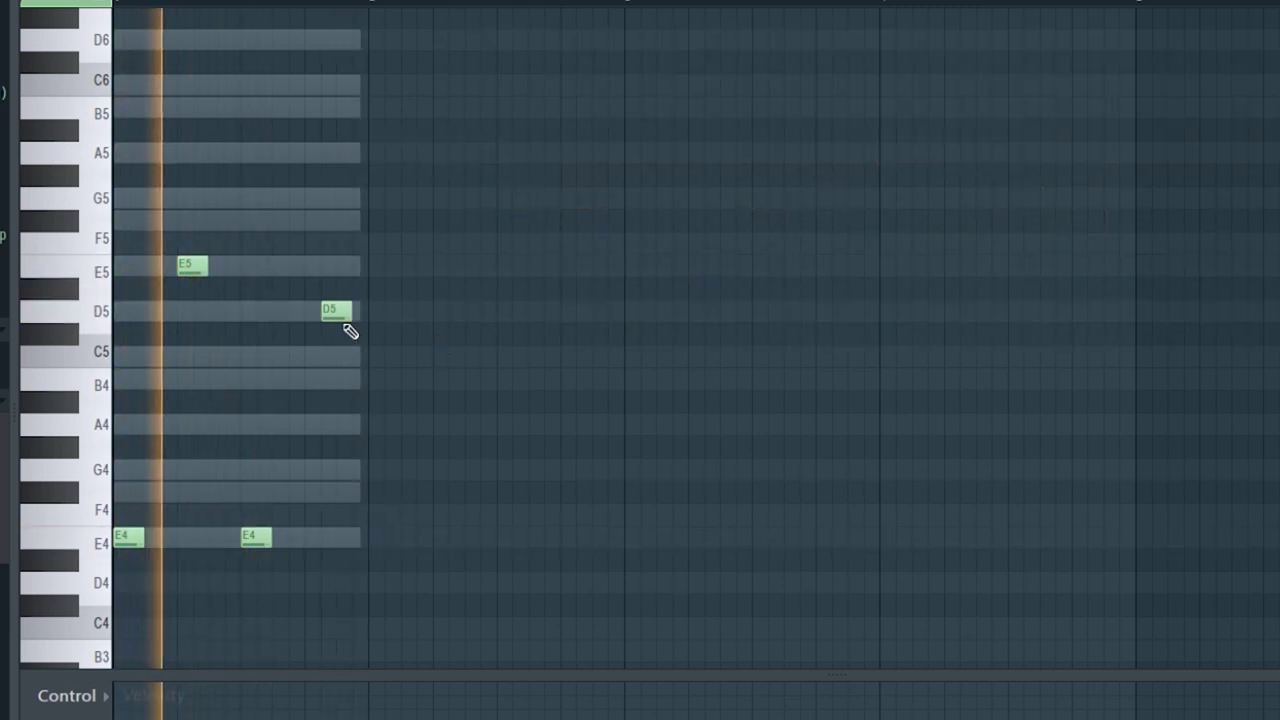
drag(338, 312, 314, 313)
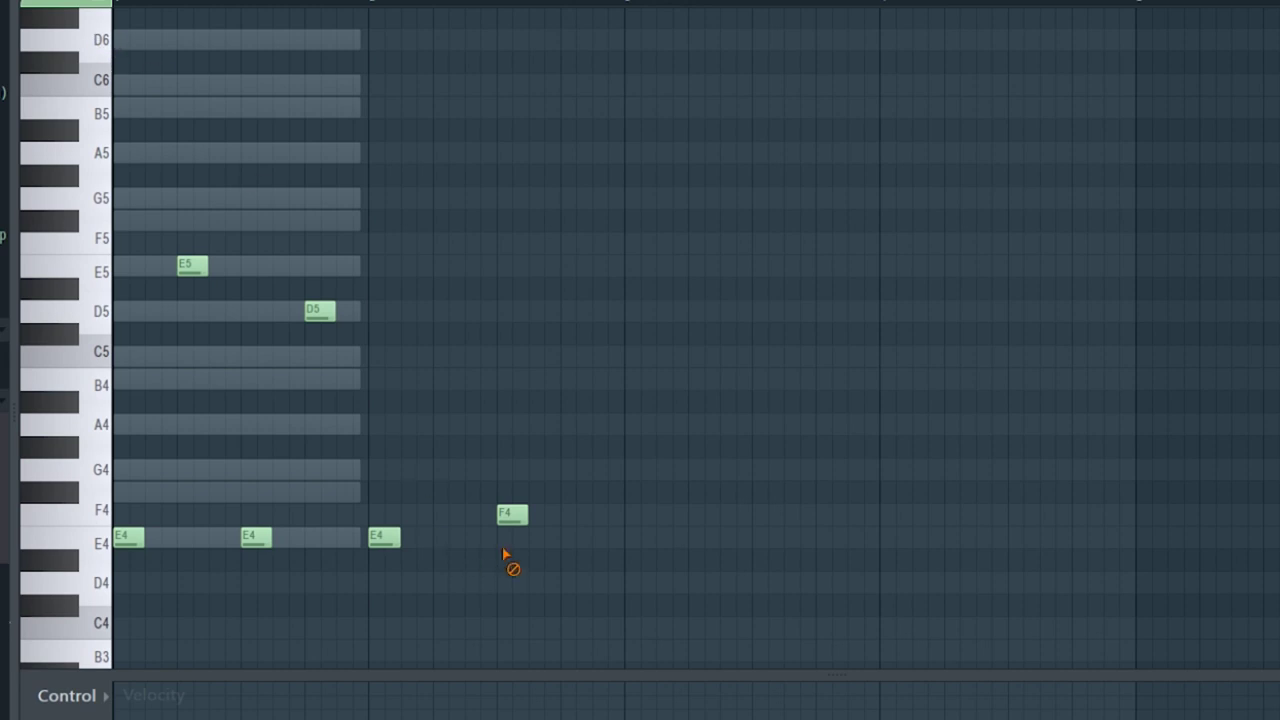
Add E4 notes at steps 1 and 9 of bar 2 and repeat them in bars 3 and 4
drag(499, 540, 511, 530)
key(space)
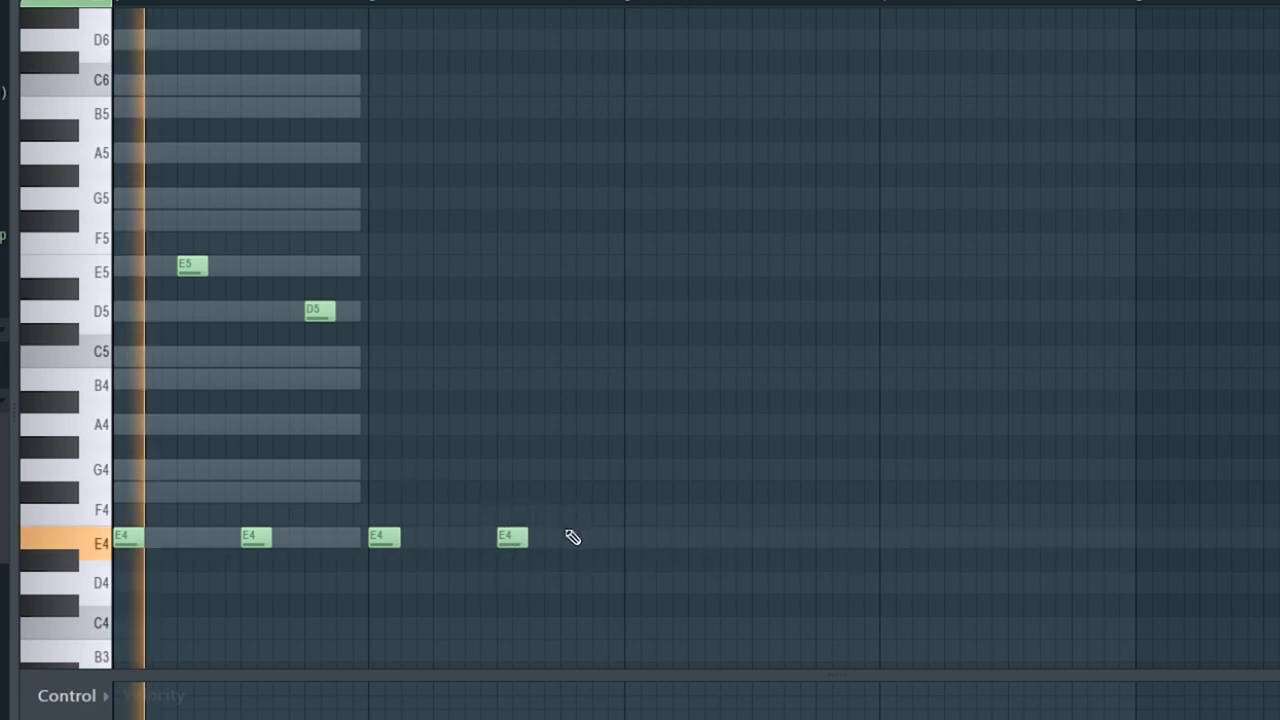
ctrl+drag(650, 490, 643, 560)
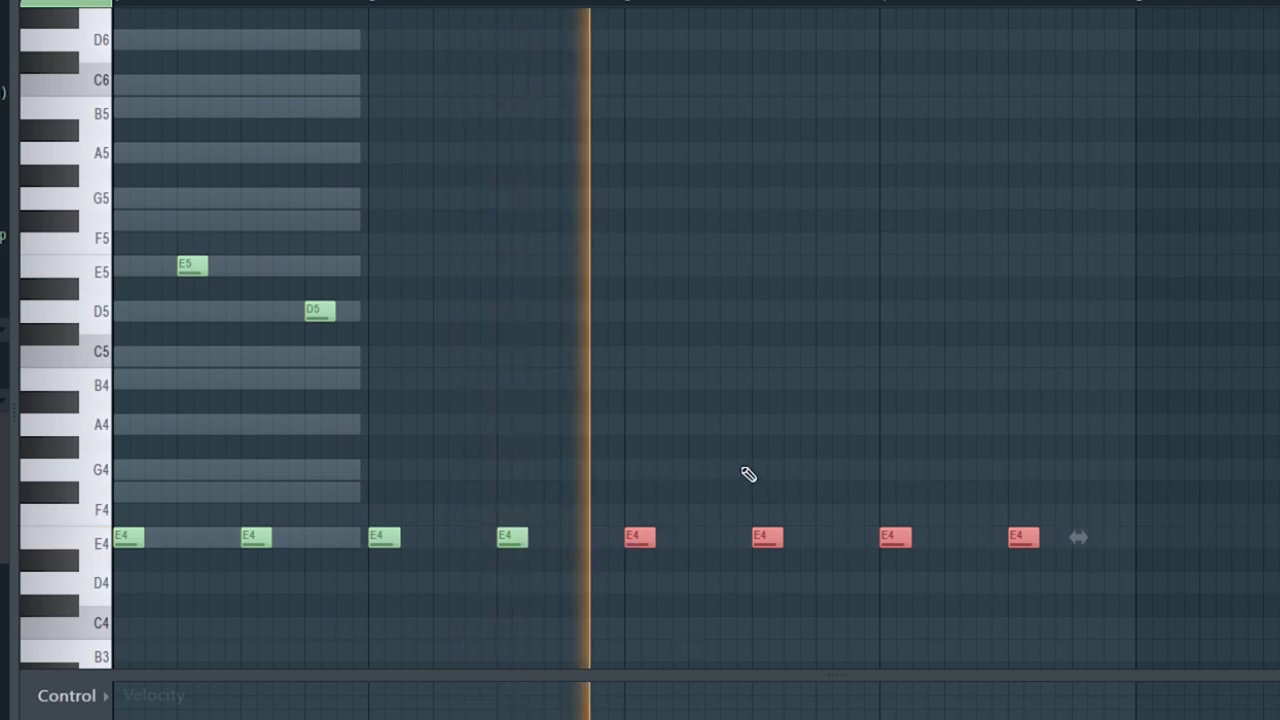
Add C5 at step 5 and B4 at step 13 of bar 2, and B4 at step 5 and C5 at step 13 of bar 3
click(434, 358)
click(565, 380)
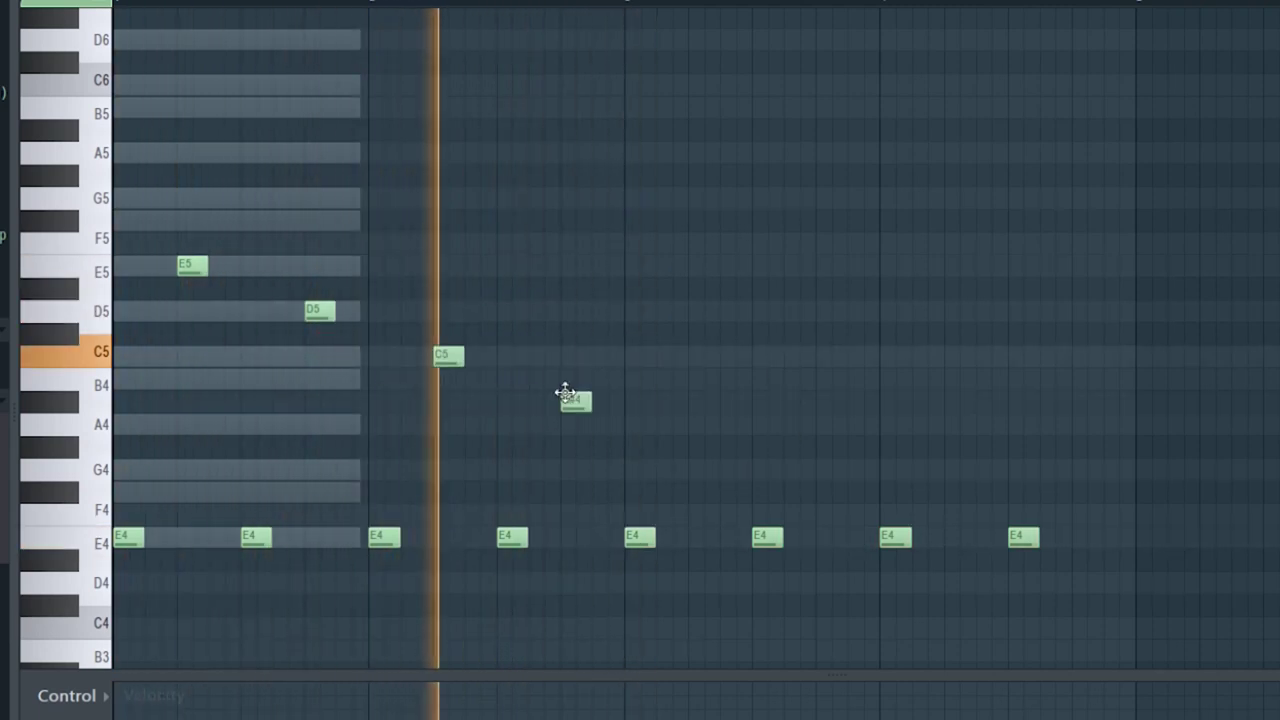
click(693, 379)
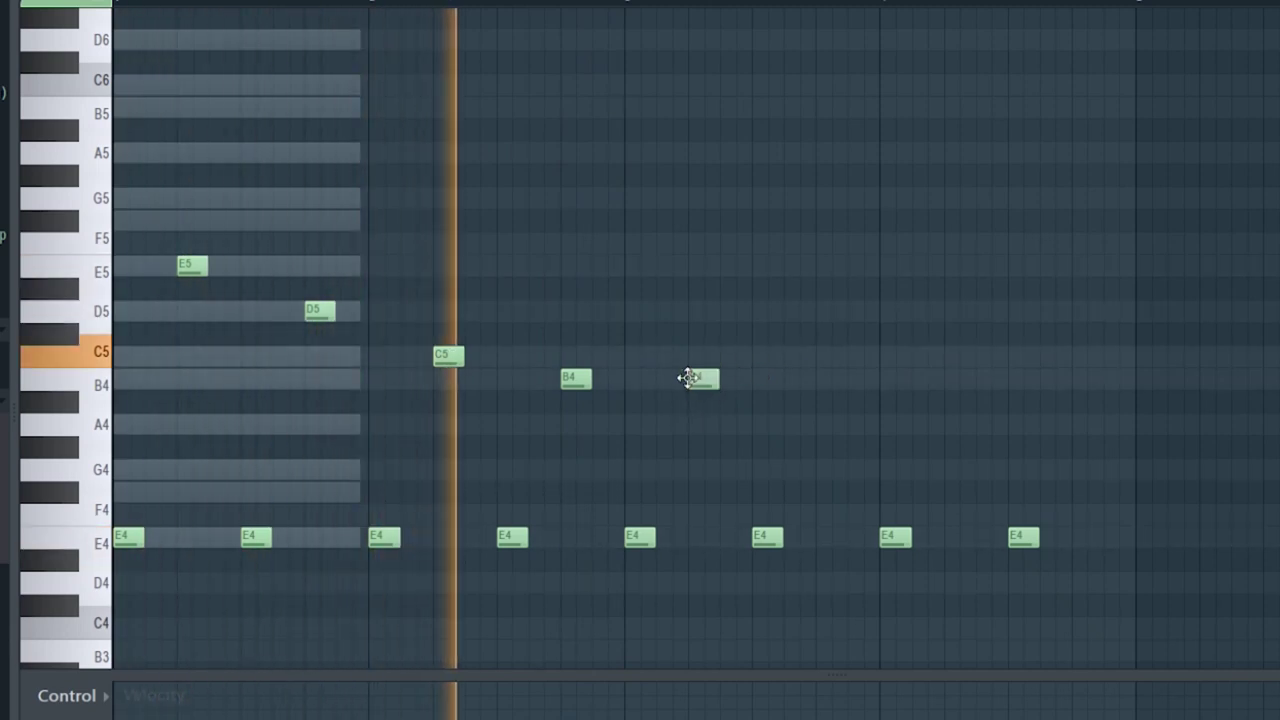
click(812, 358)
drag(813, 358, 828, 360)
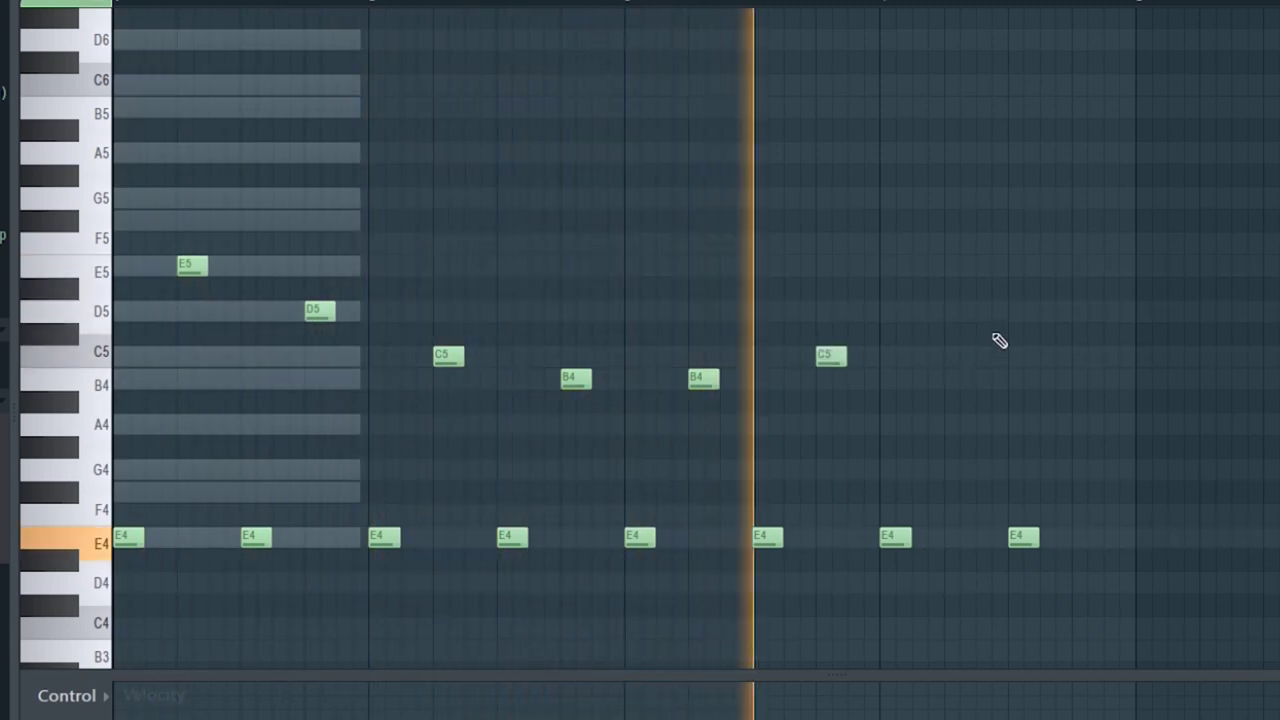
Add a D5 at step 5 and an E5 at step 13 of bar 4
key(space)
drag(940, 311, 972, 311)
key(space)
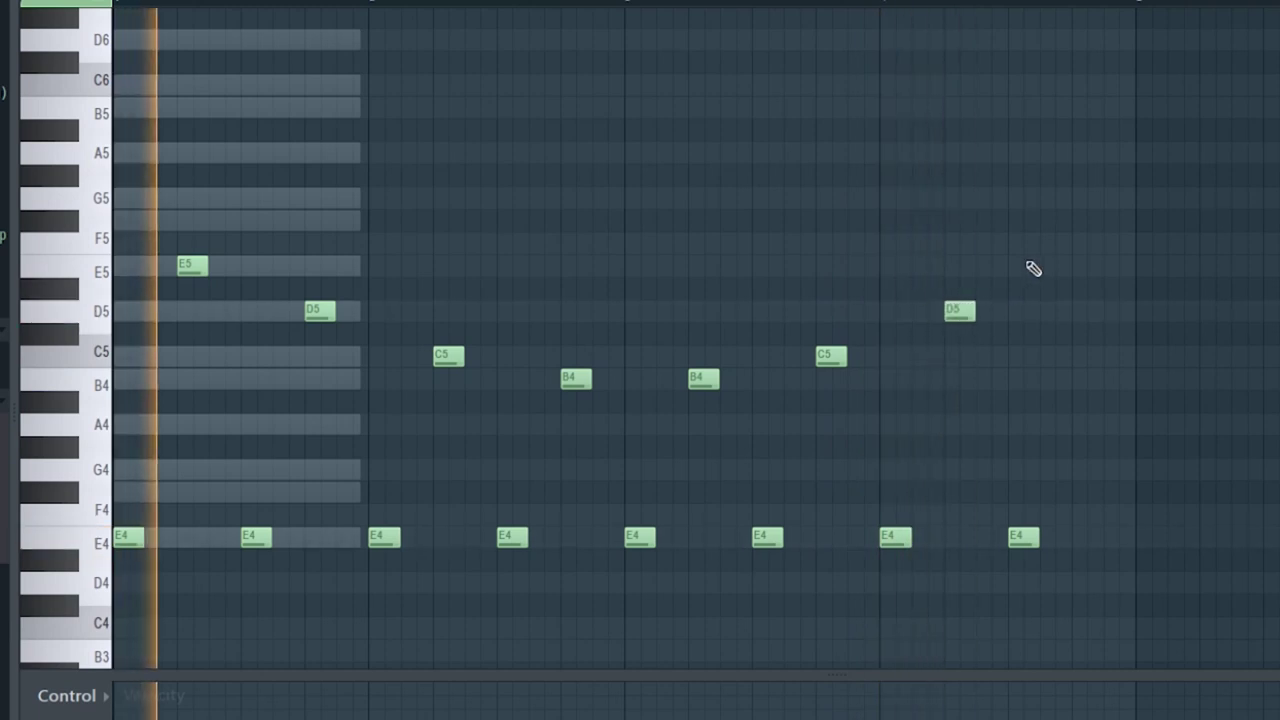
click(1034, 264)
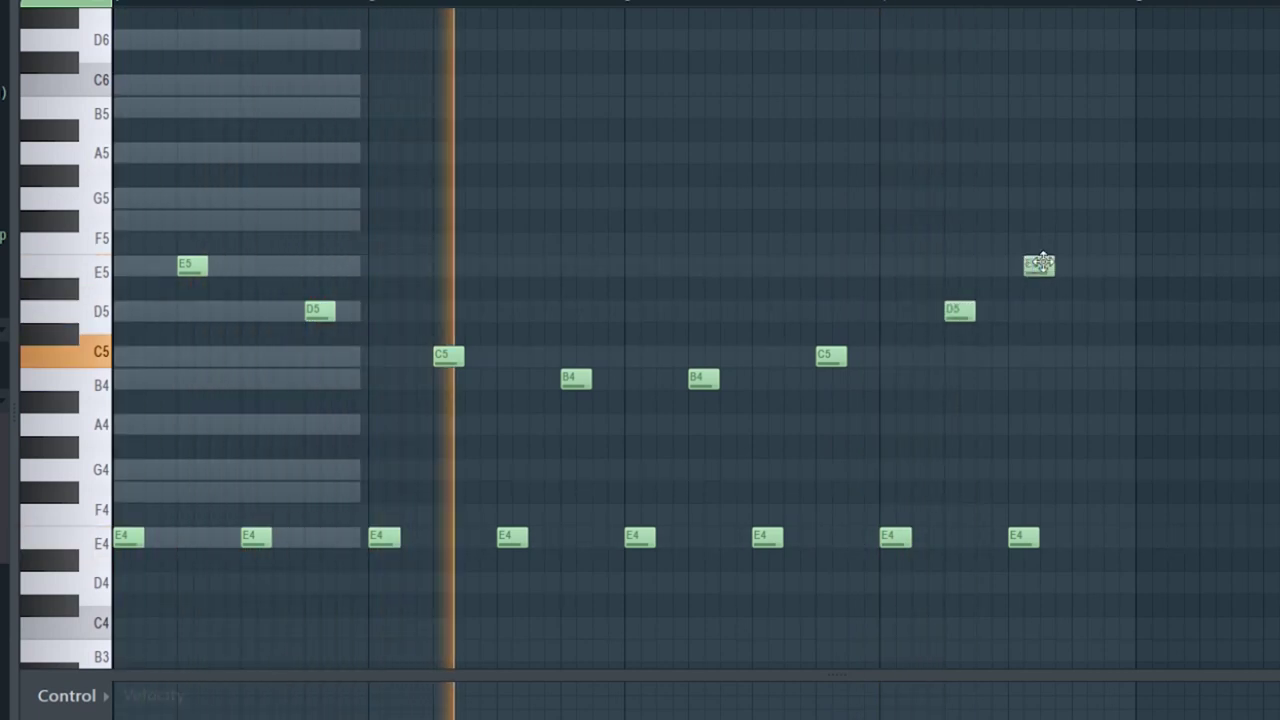
drag(1036, 264, 1076, 266)
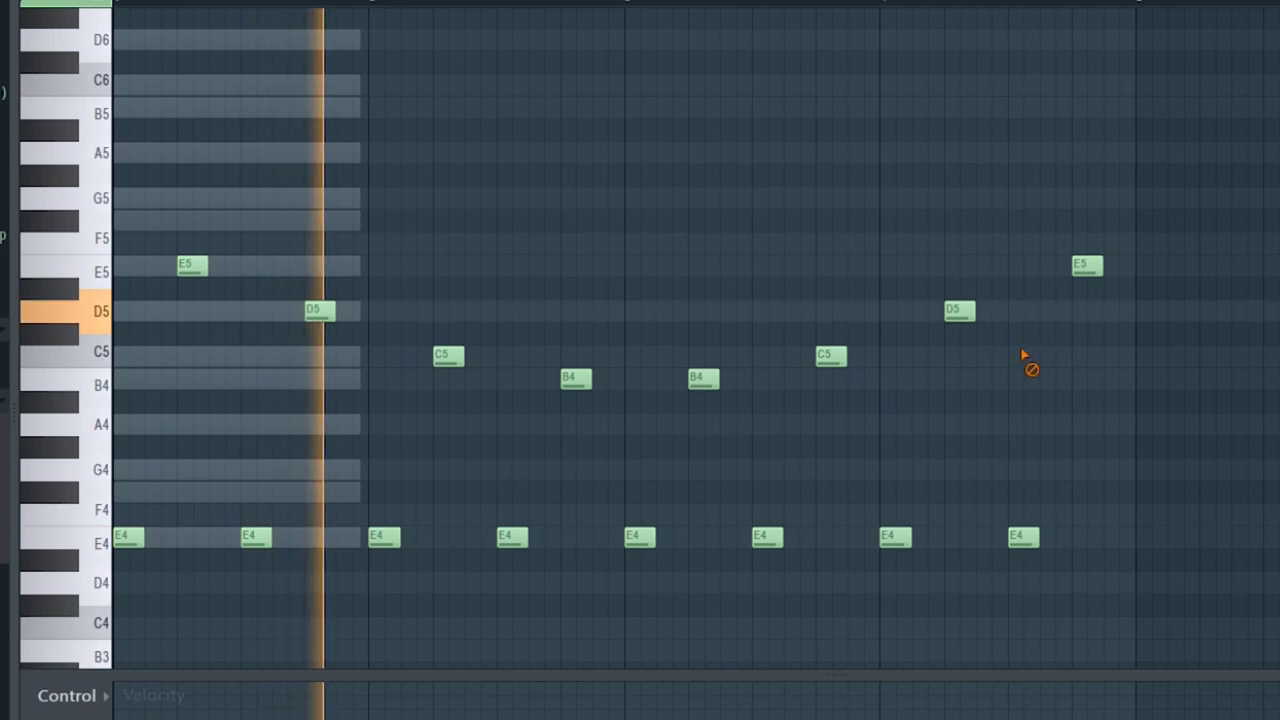
Change the notes at steps 5 and 13 of bar 3 to A4 and B4, and the note at step 5 of bar 4 to C5
drag(705, 380, 705, 432)
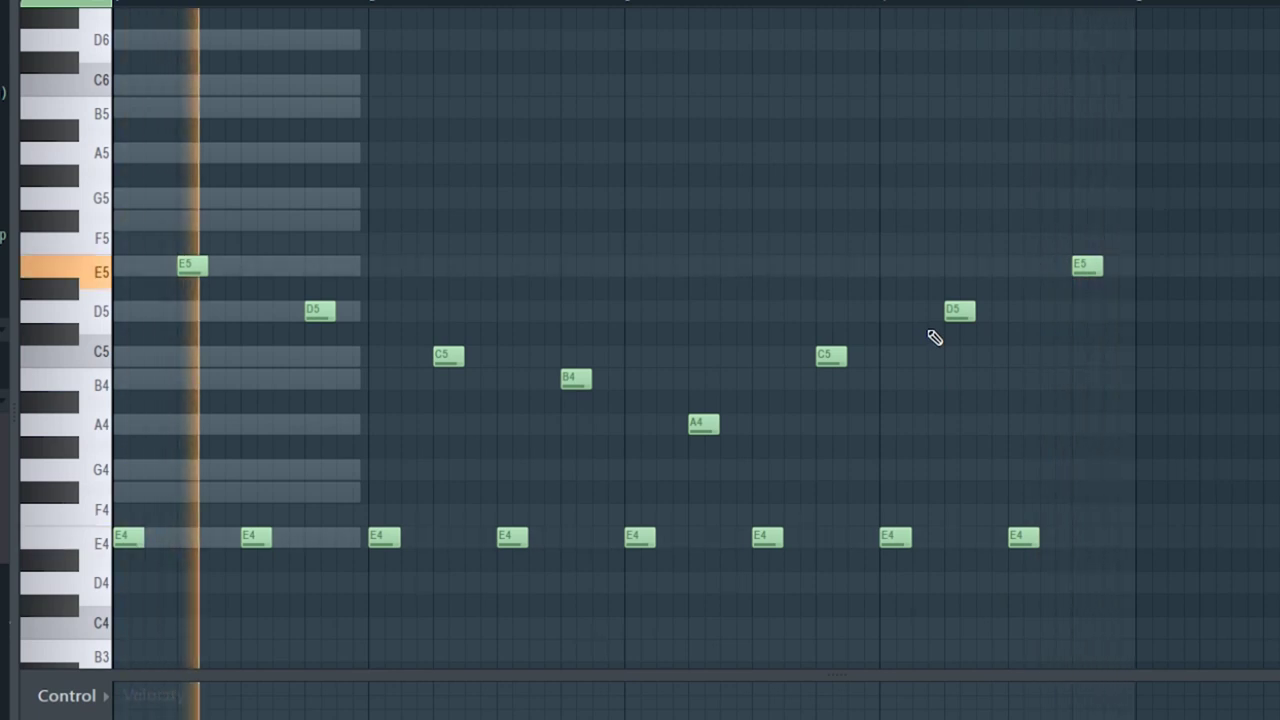
drag(828, 353, 828, 264)
drag(955, 316, 960, 343)
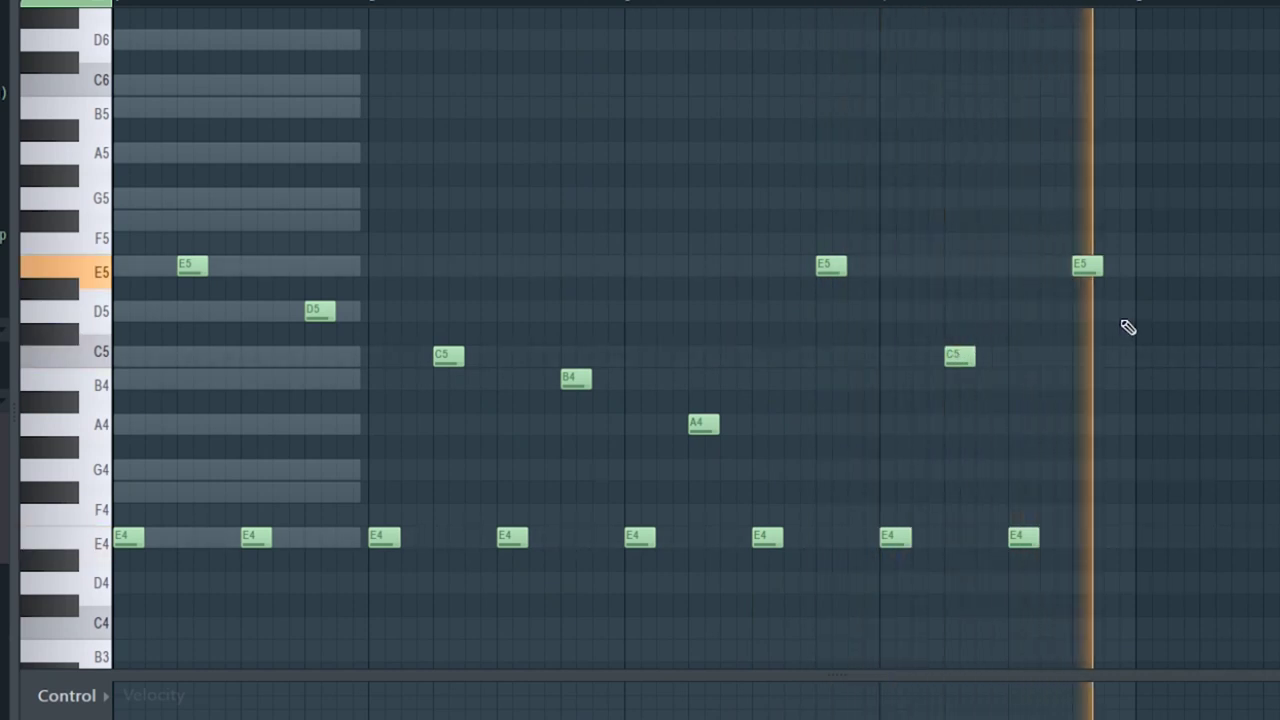
drag(829, 266, 829, 389)
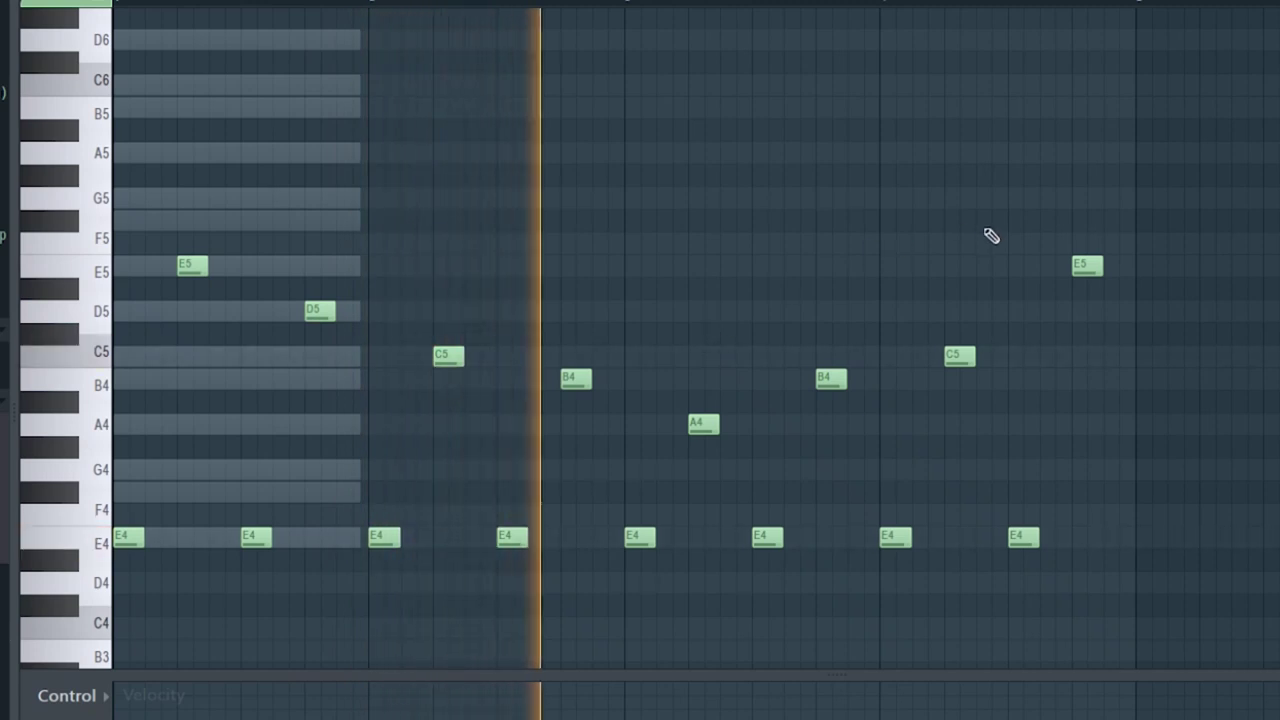
Add a B5 at the start of bar 1 and lengthen it to half a bar
click(120, 107)
key(space)
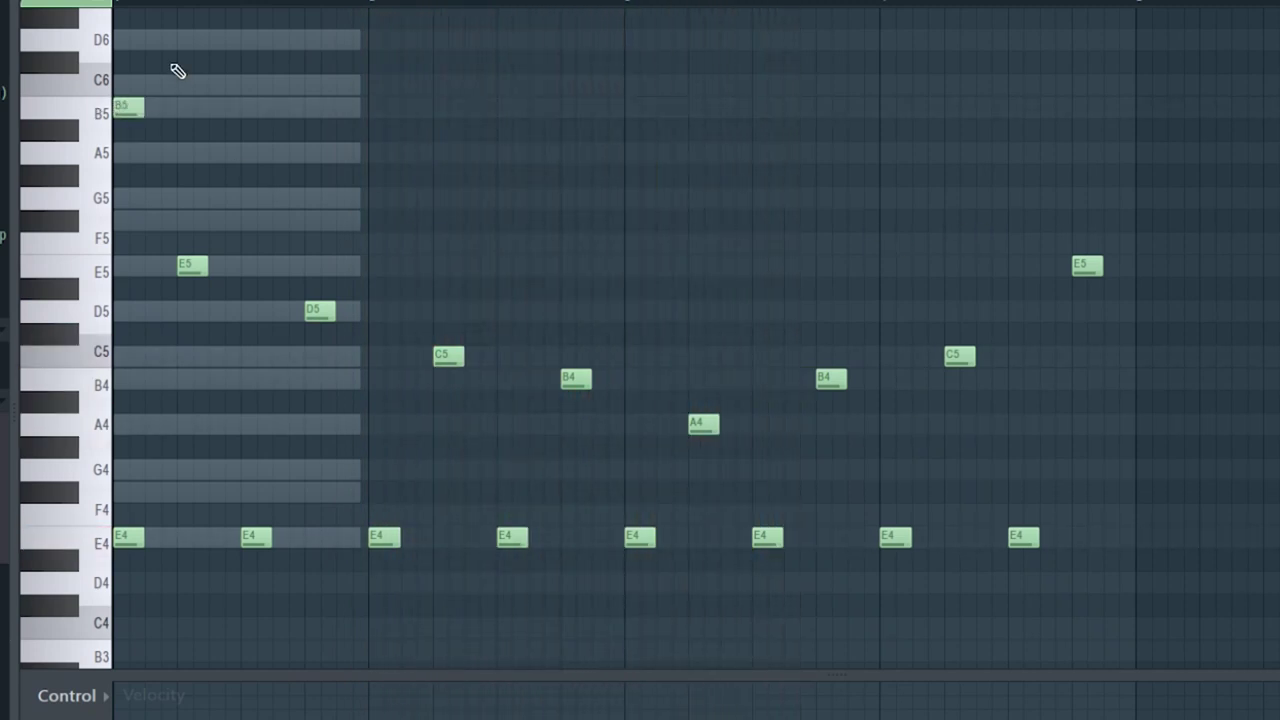
key(space)
key(space)
drag(229, 118, 238, 116)
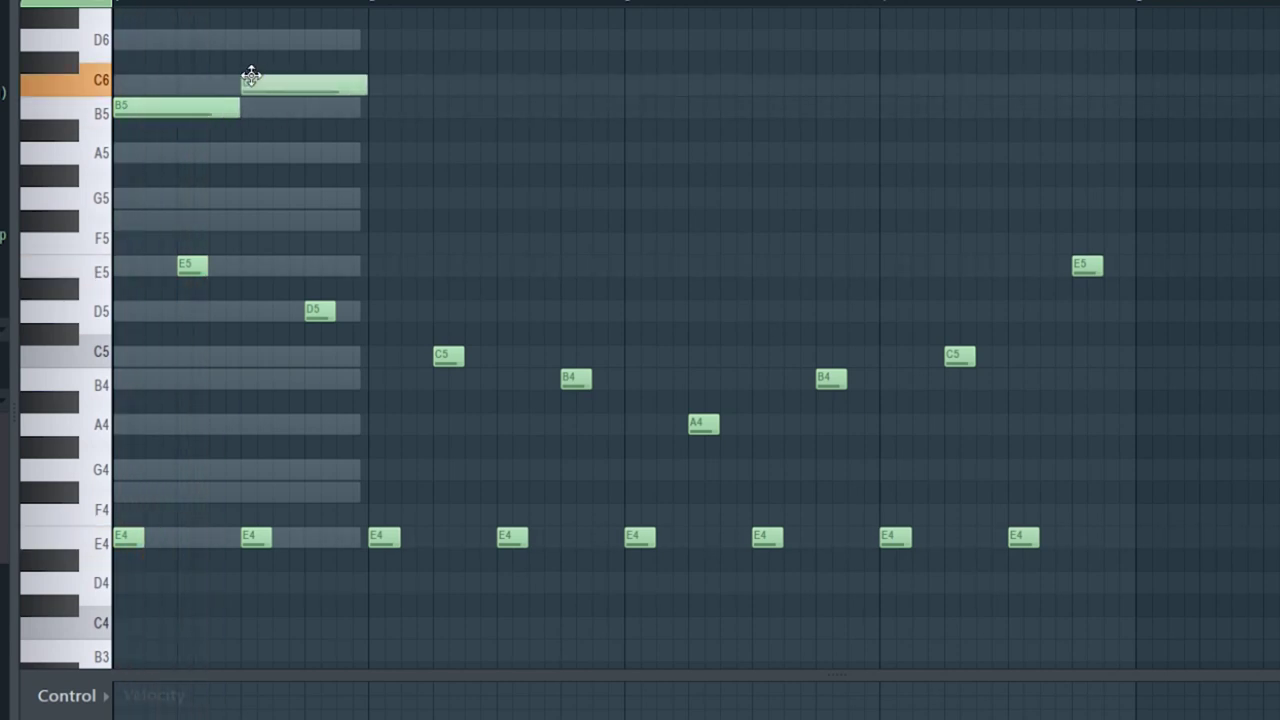
key(space)
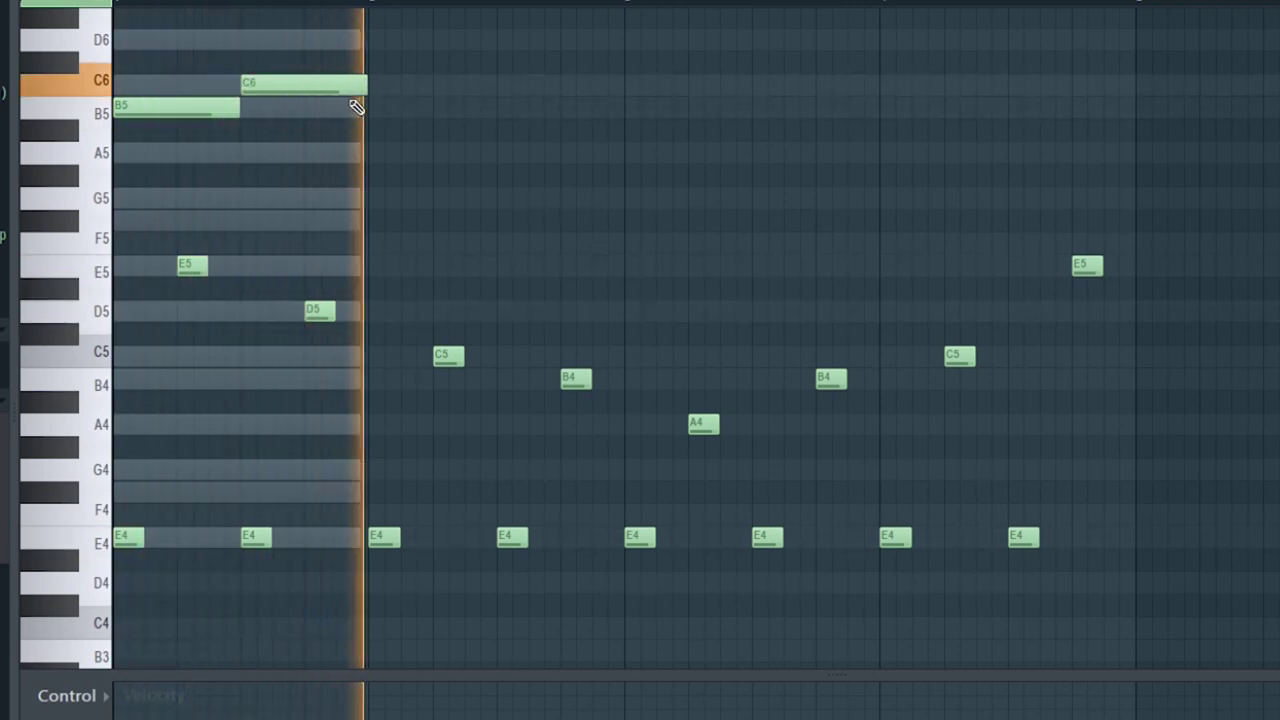
drag(306, 88, 308, 127)
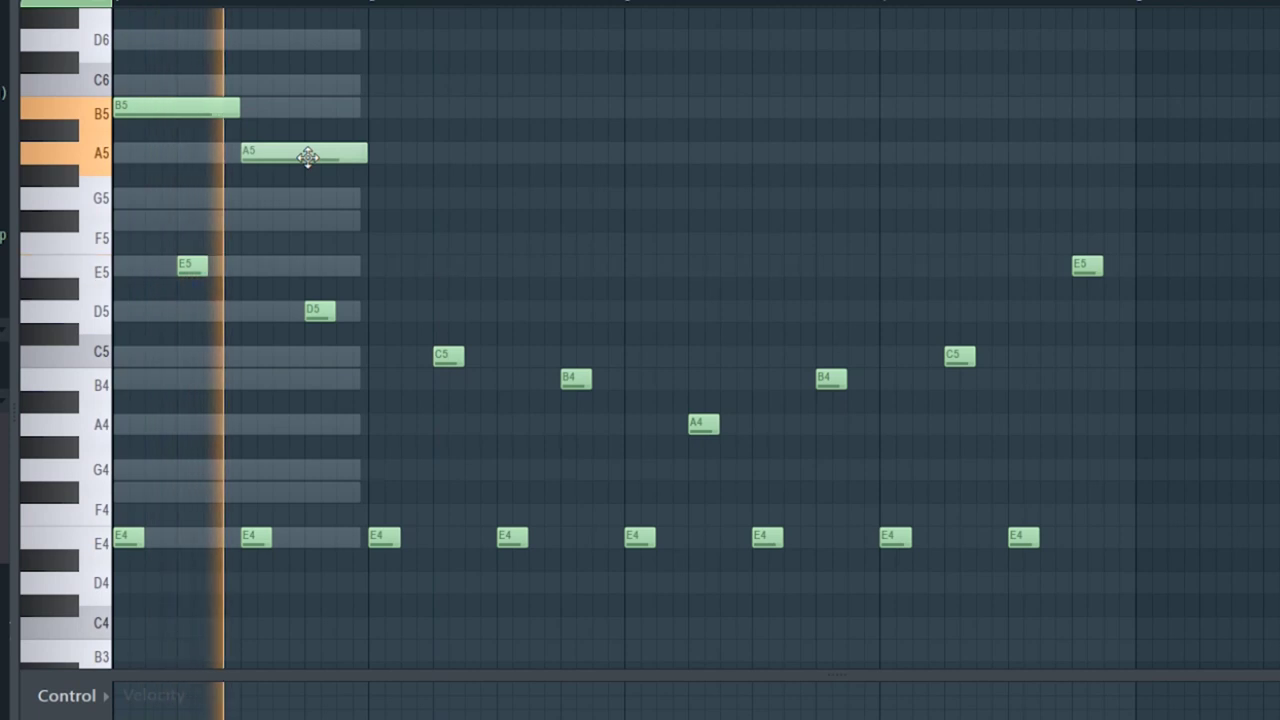
key(space)
right_click(263, 150)
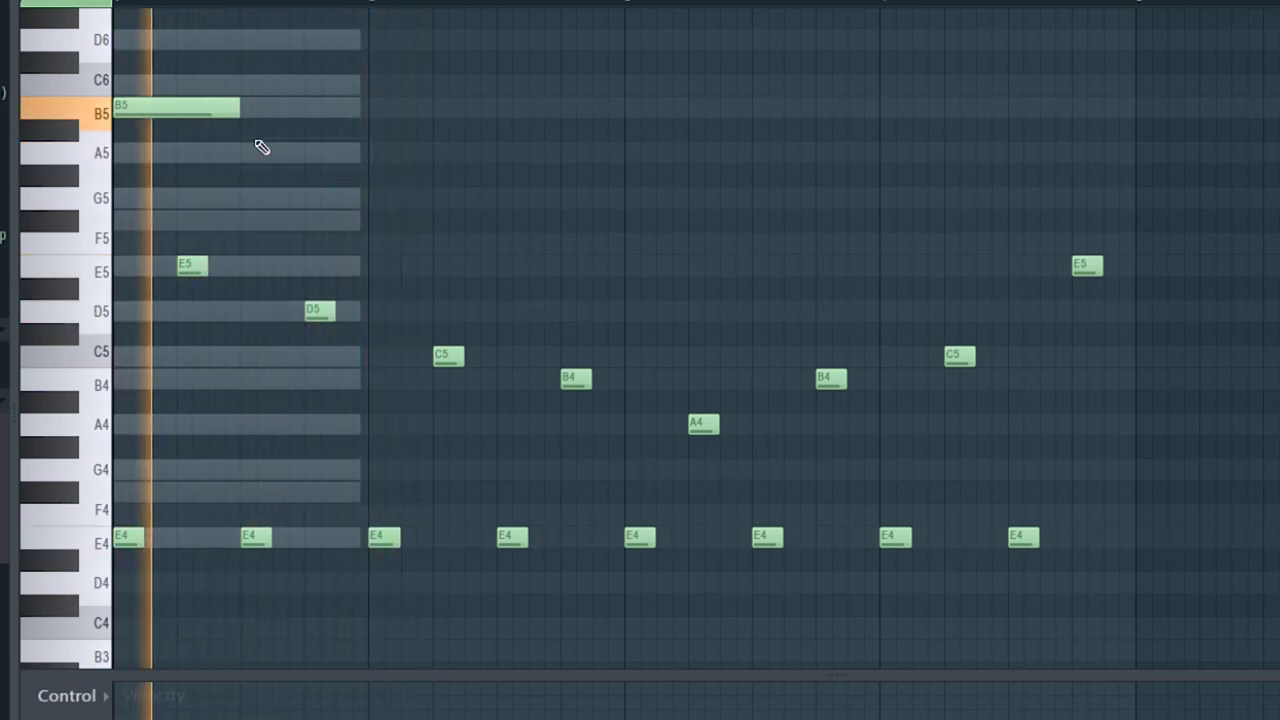
Add half-bar notes at the starts of bars 2, 3 and 4: G5, F#5 and E5
click(366, 177)
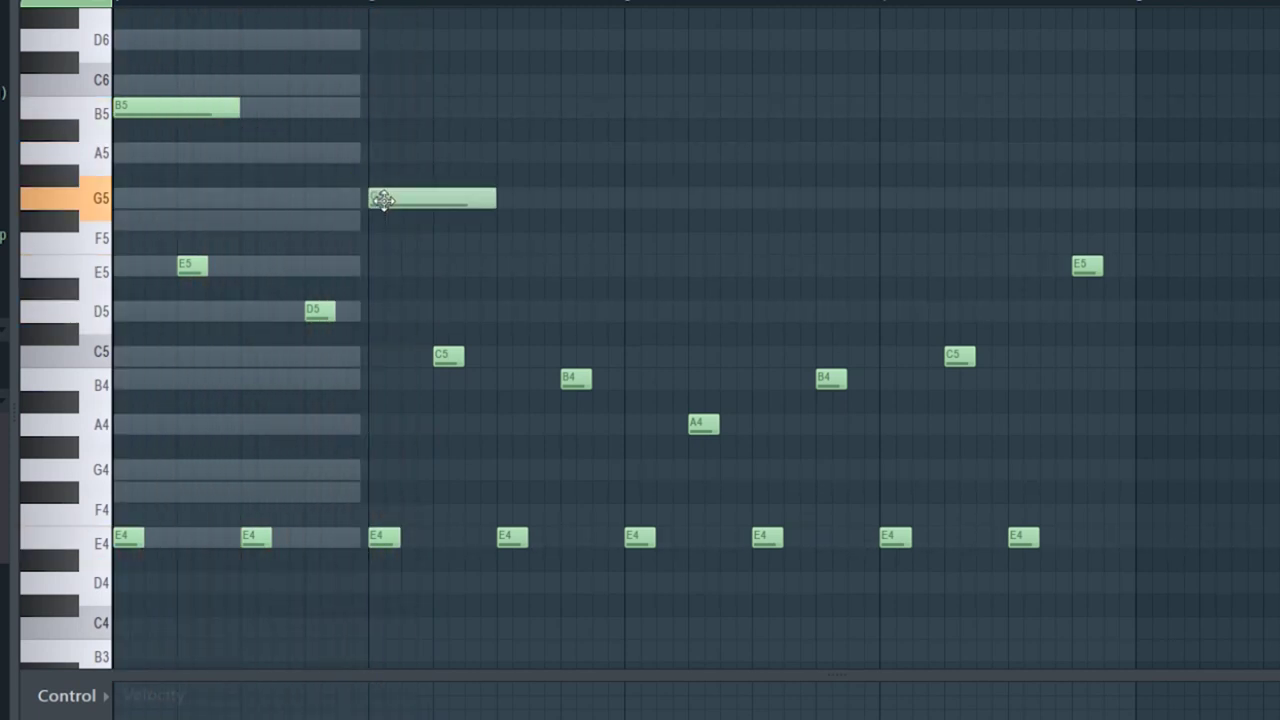
key(space)
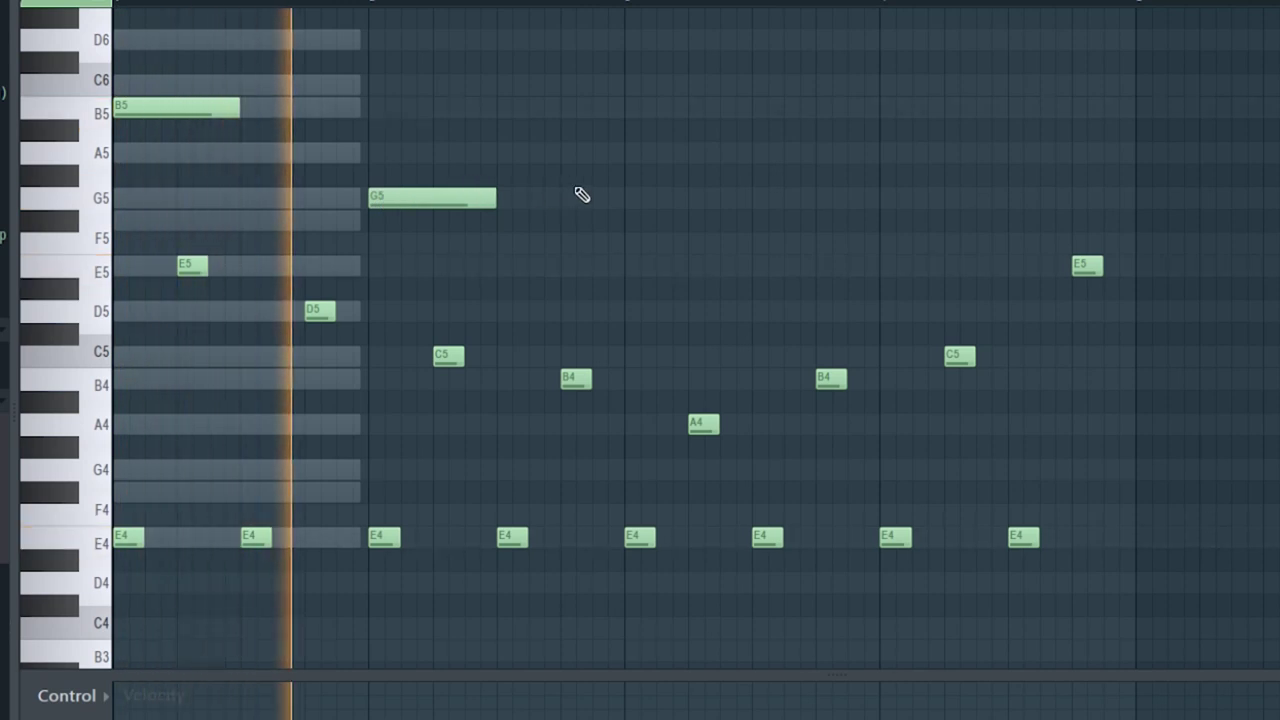
click(627, 242)
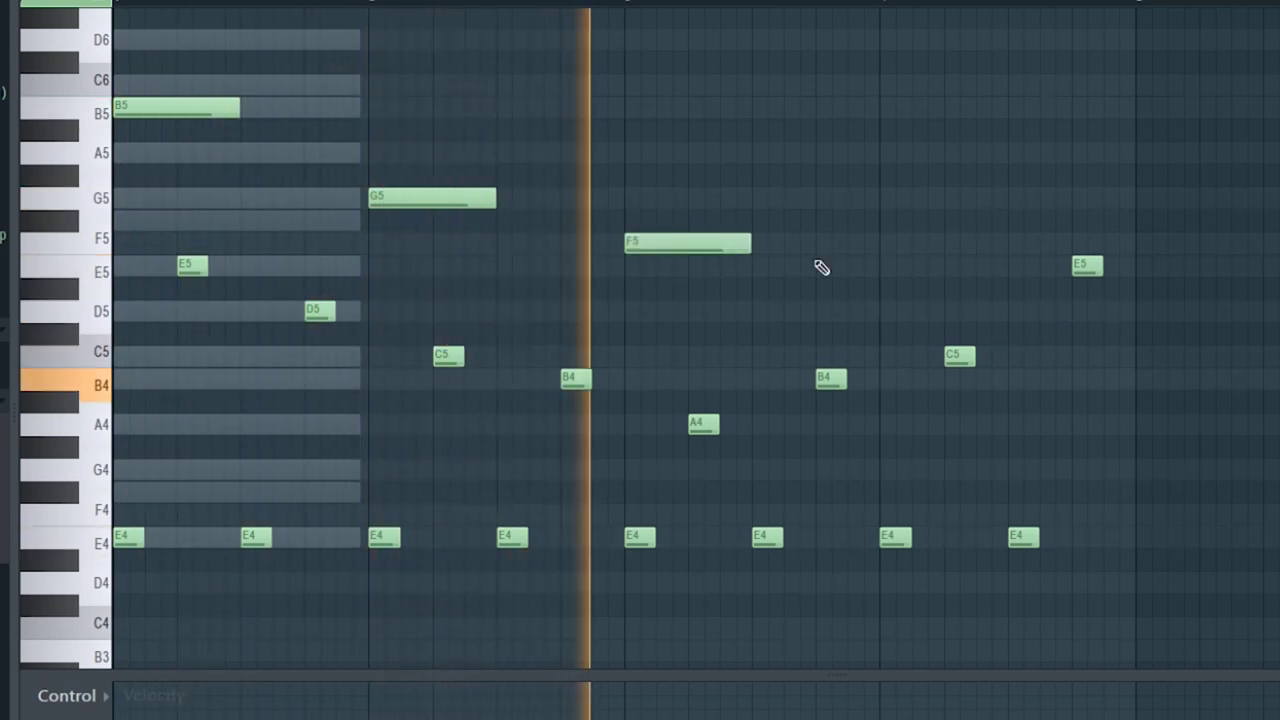
click(634, 222)
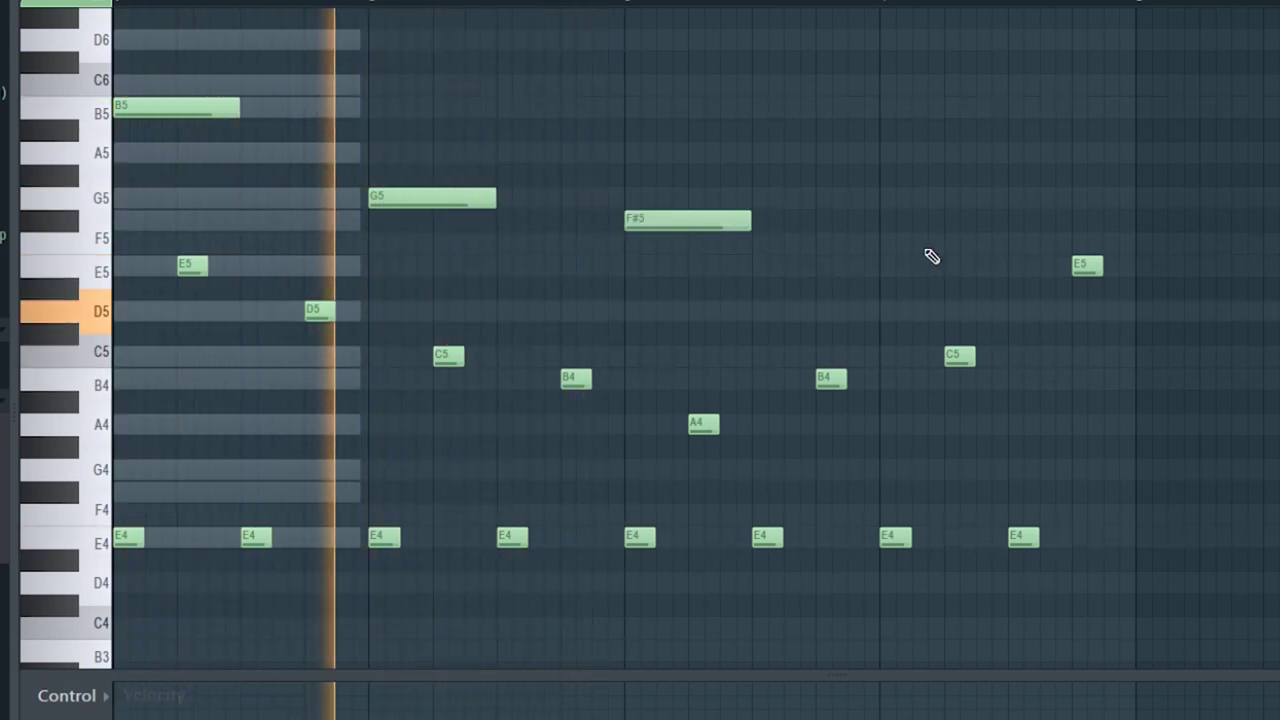
drag(868, 266, 886, 264)
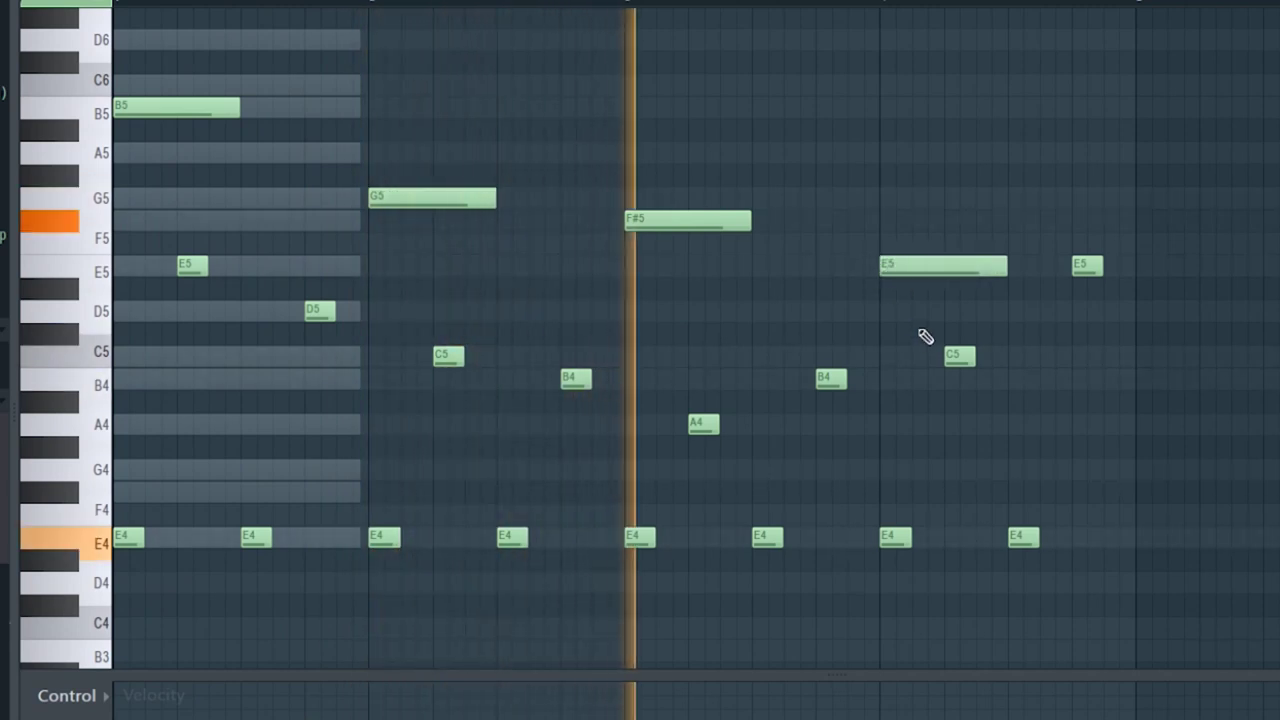
Lengthen the four long upper notes to a full bar each, but end the one in bar 4 before the short E5 at step 13
drag(1030, 53, 229, 246)
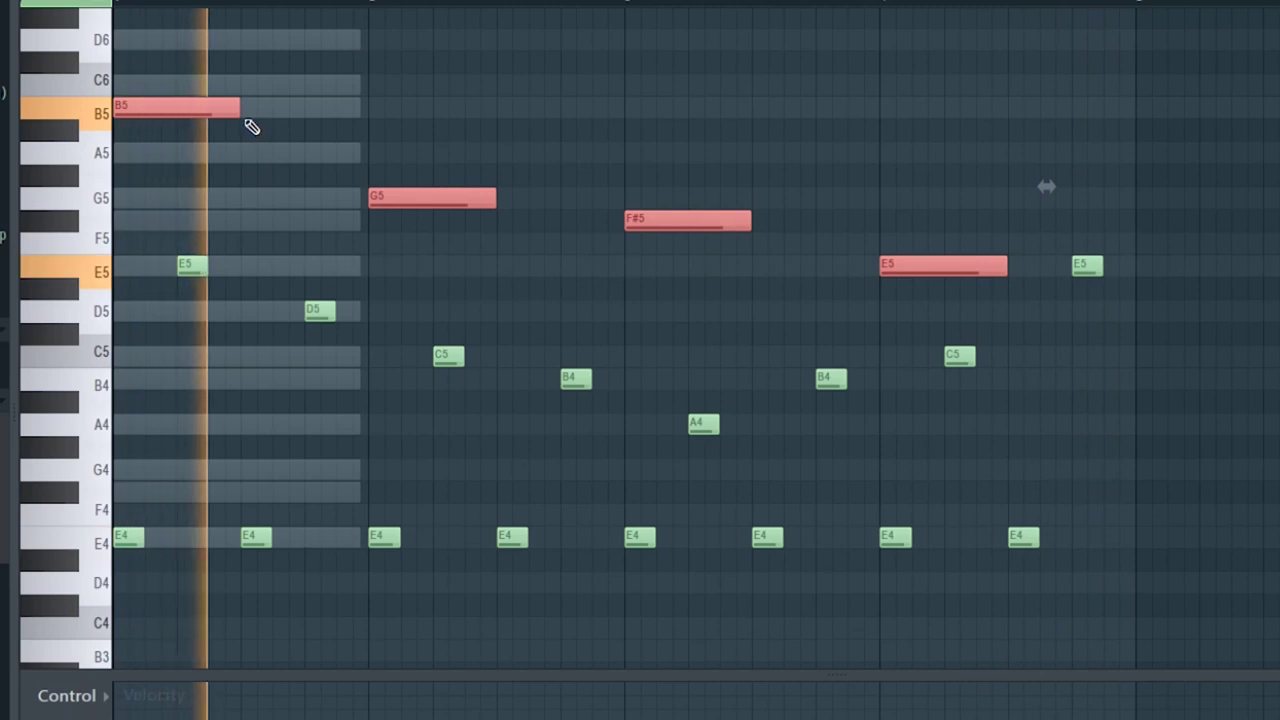
drag(239, 110, 365, 133)
key(ctrl+d)
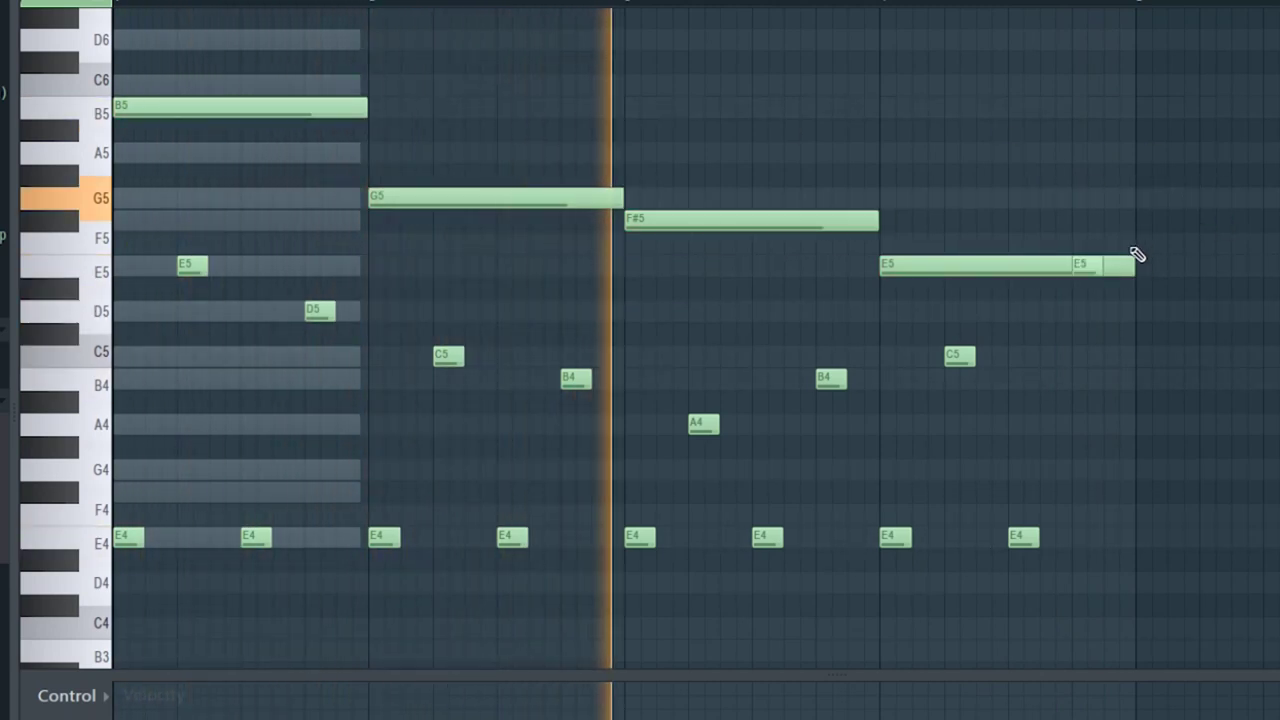
drag(1132, 262, 1072, 263)
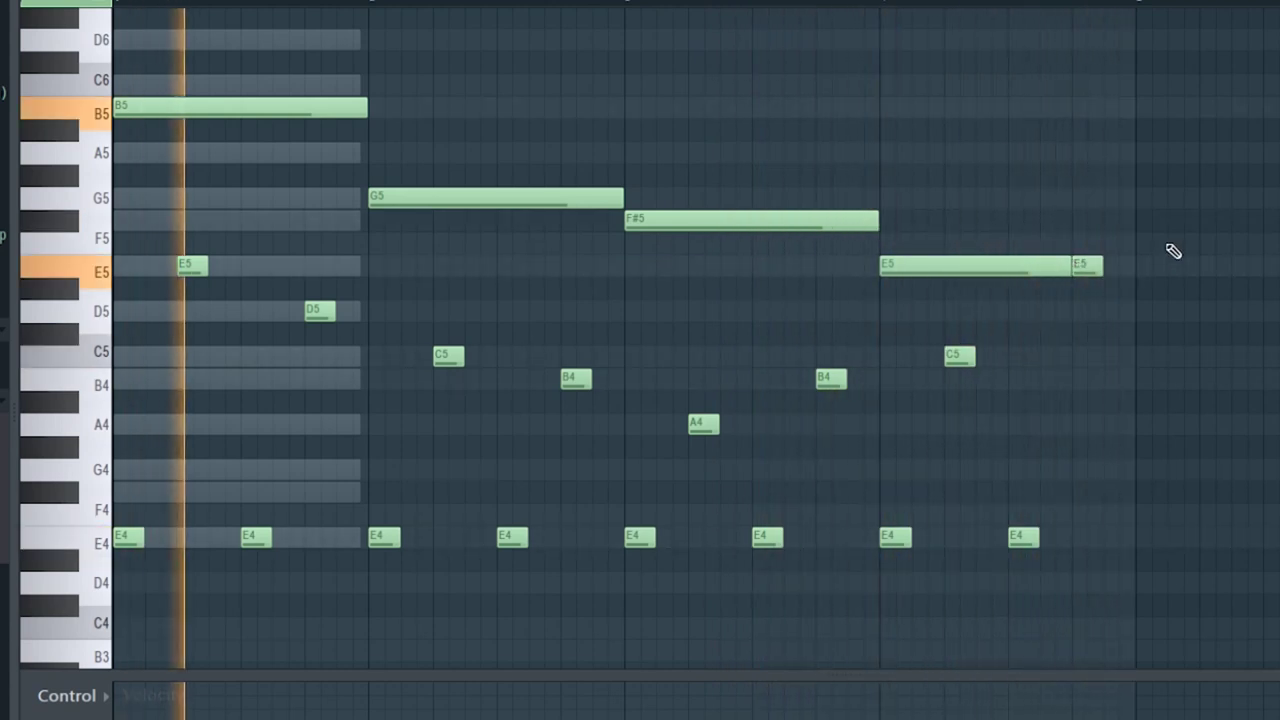
Lower the velocity of the four long upper notes and raise them one octave
drag(991, 55, 275, 274)
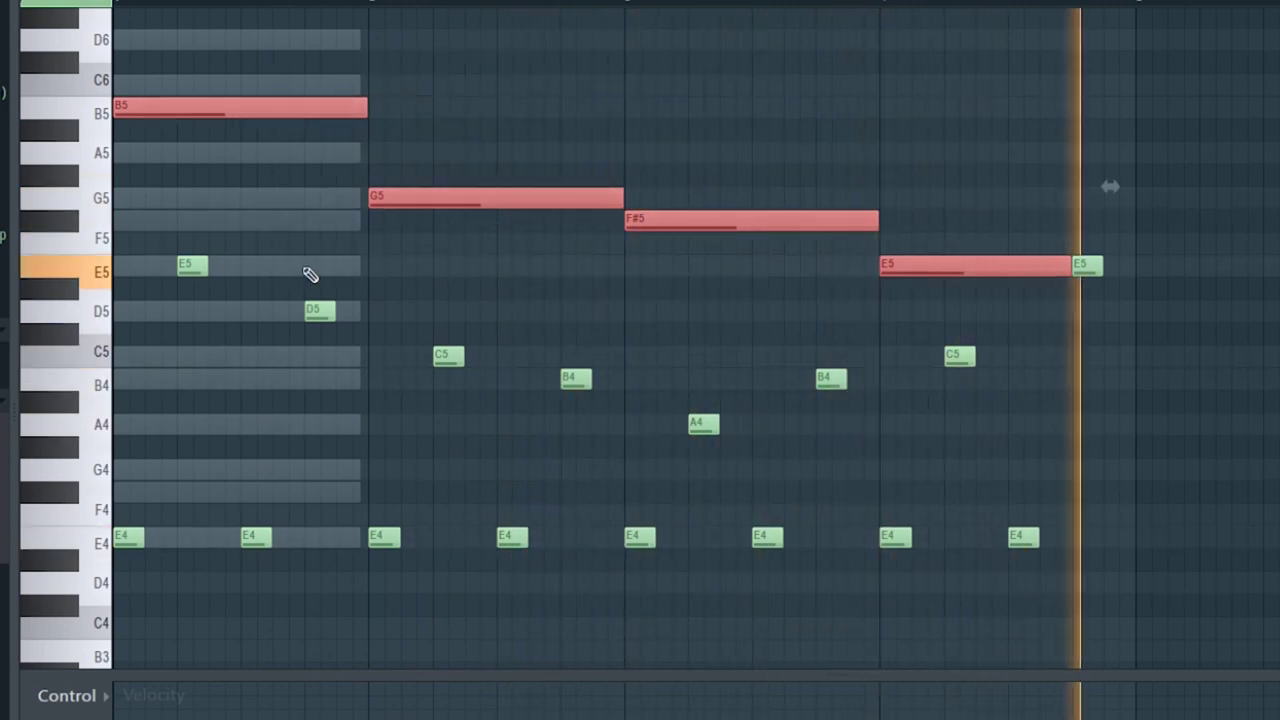
key(ctrl+z)
drag(943, 52, 255, 278)
key(ctrl+Up)
scroll(643, 337, up, 7)
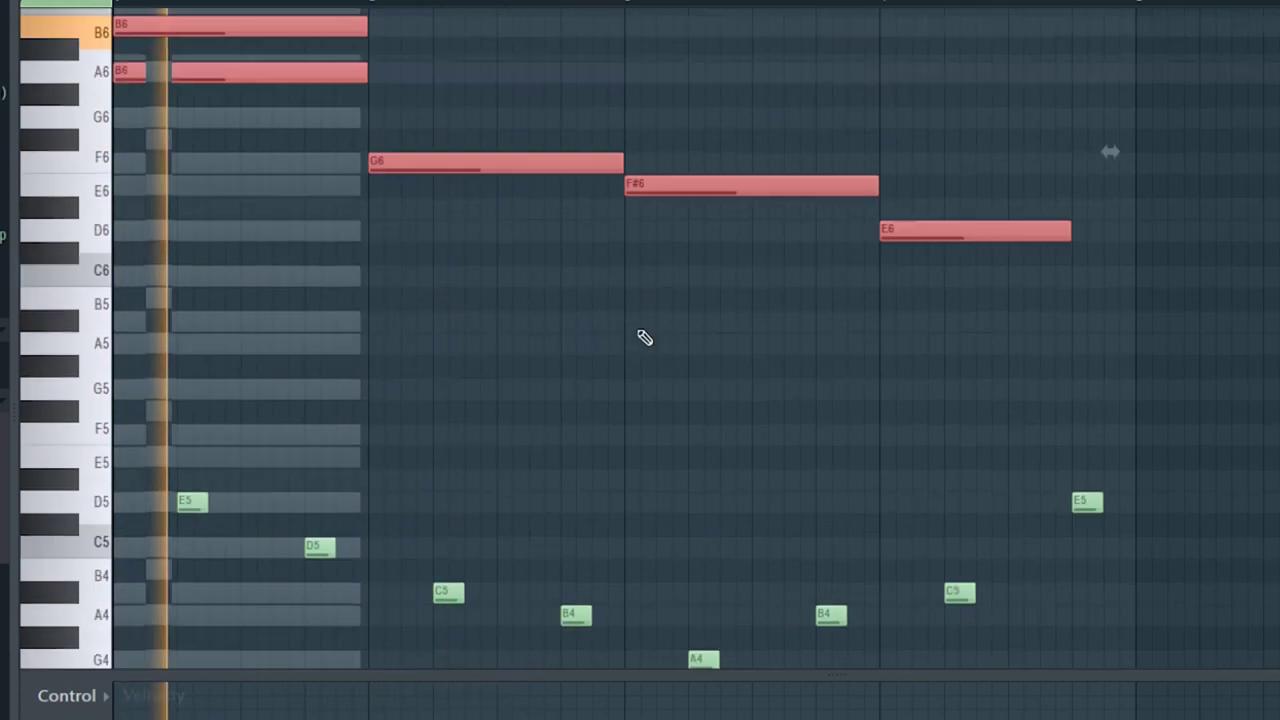
scroll(643, 337, down, 2)
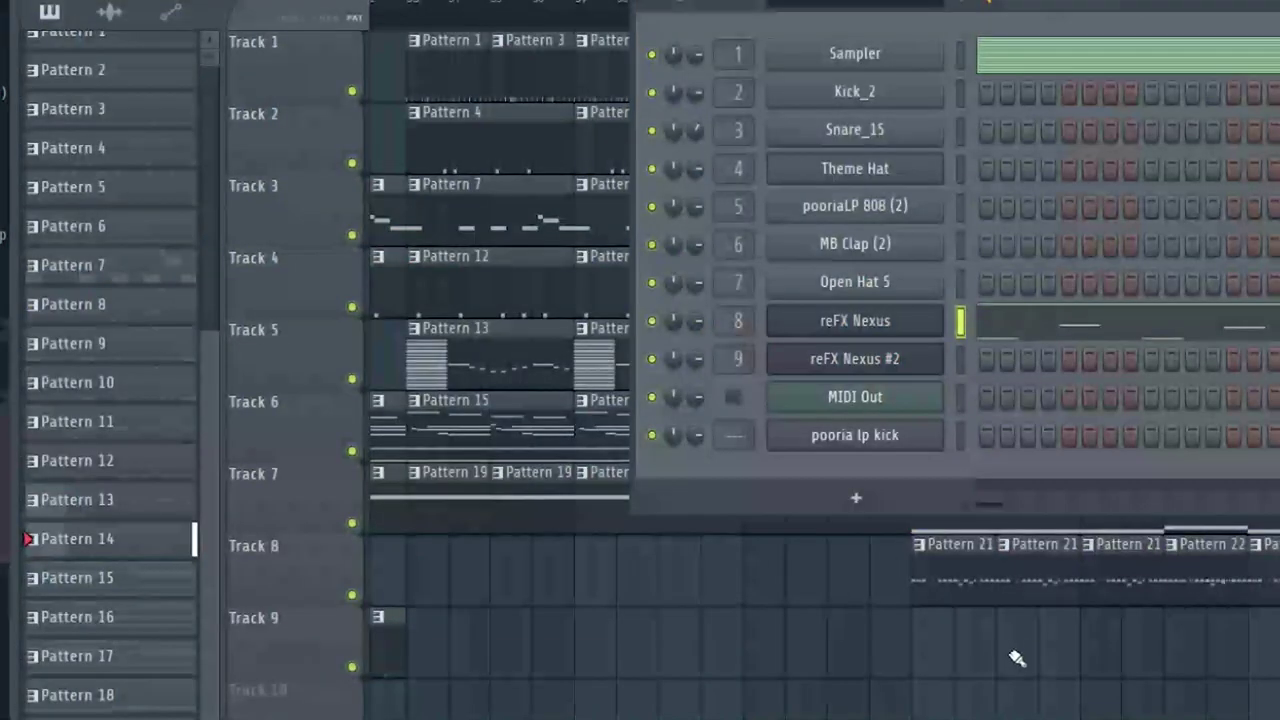
Play the arrangement around bar 61 and on into the following section to check the new melody against the other tracks
key(F6)
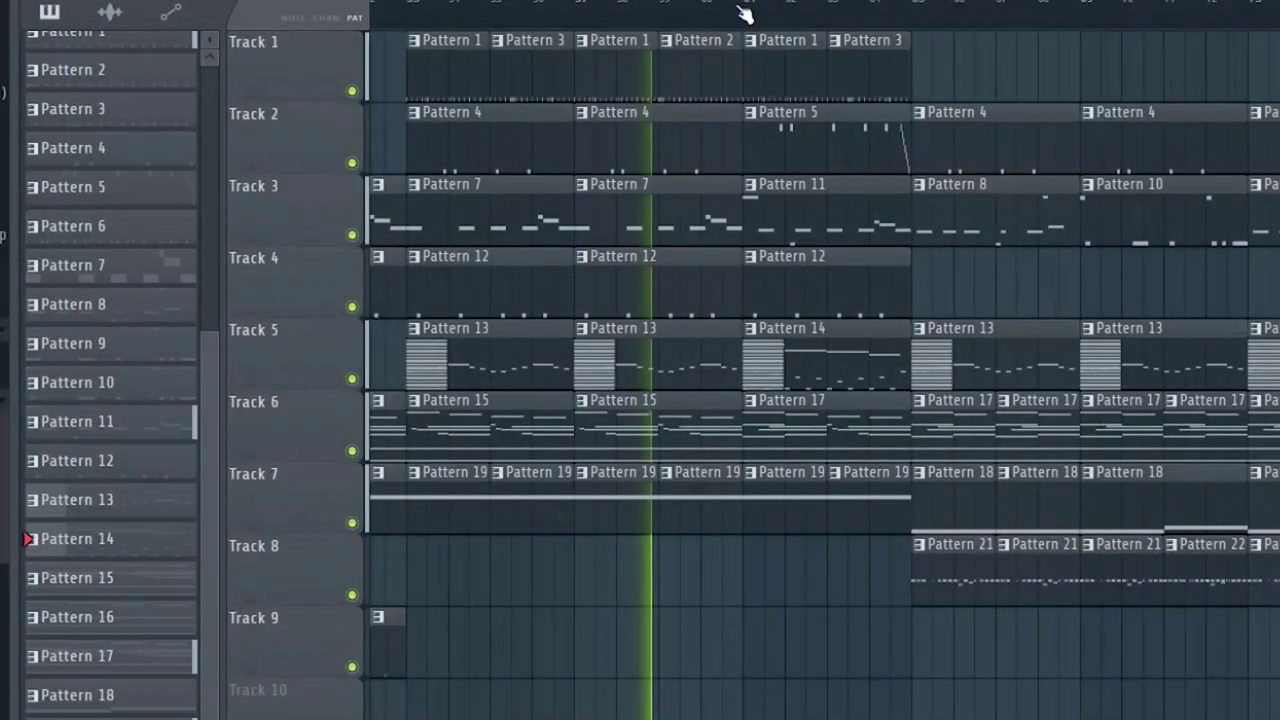
scroll(745, 12, up, 2)
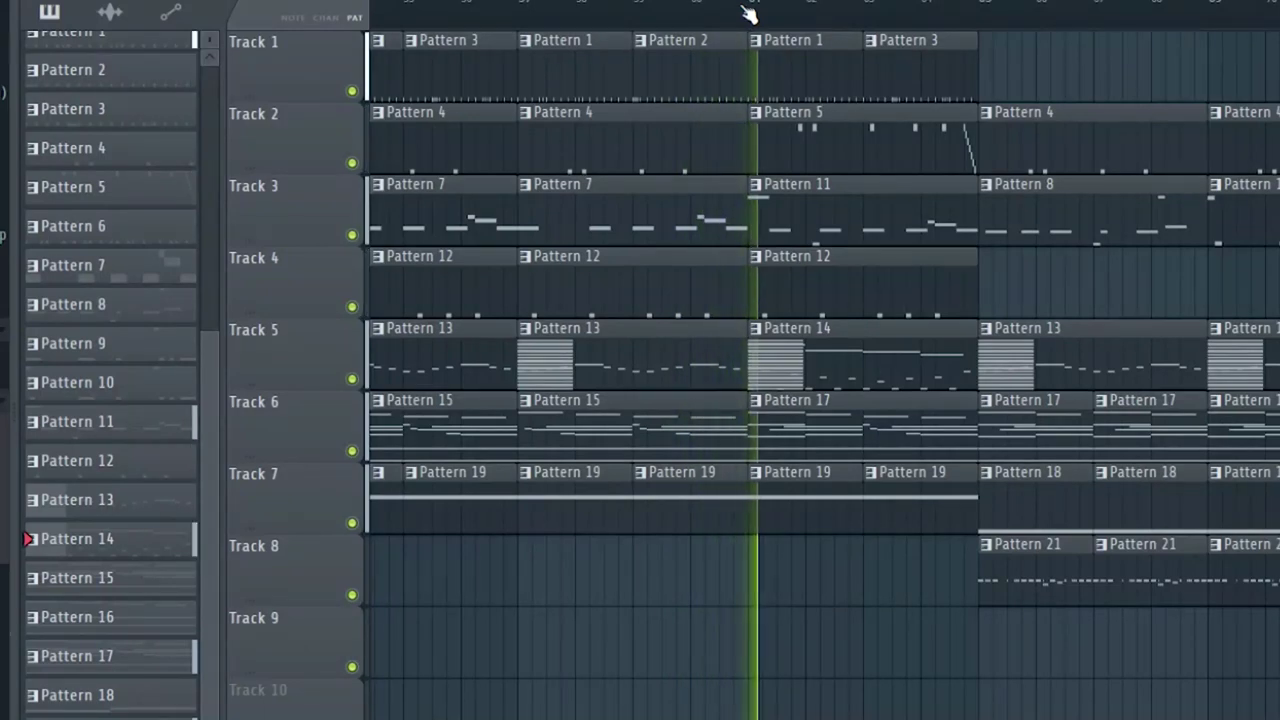
scroll(748, 14, down, 1)
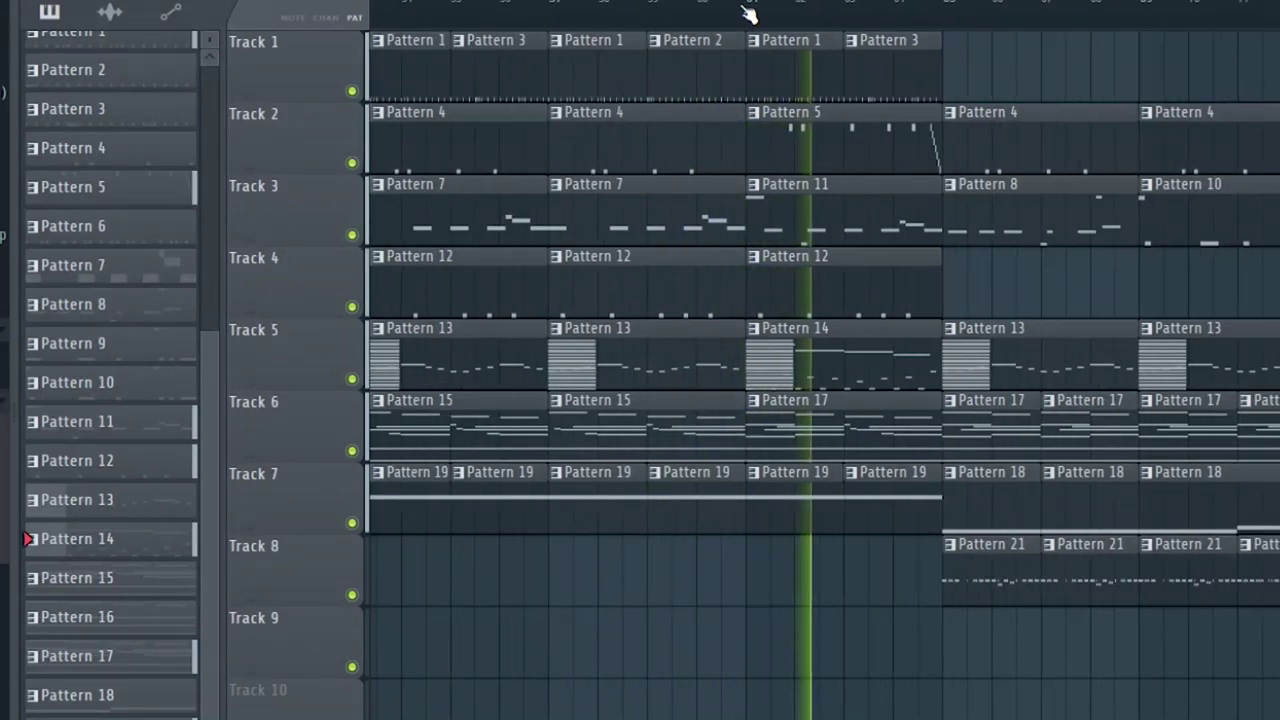
scroll(823, 360, right, 3)
scroll(823, 360, left, 1)
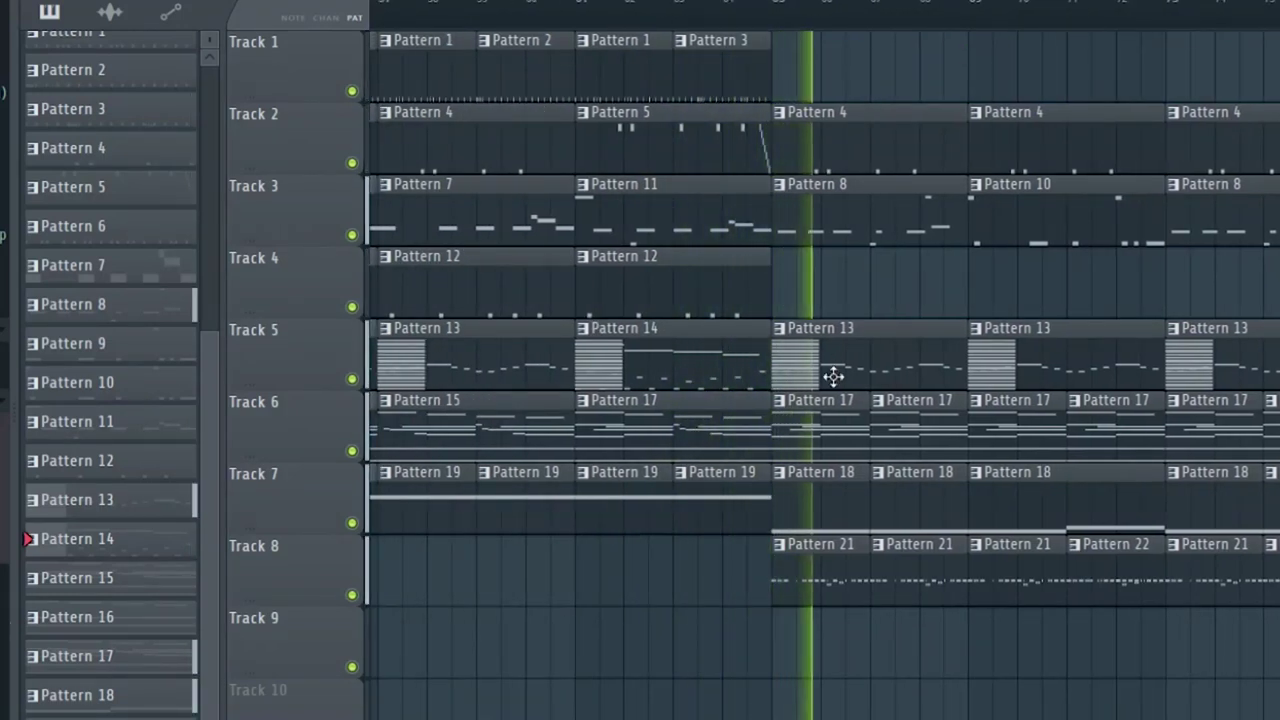
Mute the Track 7 clips in bars 65 to 80
scroll(855, 12, down, 6)
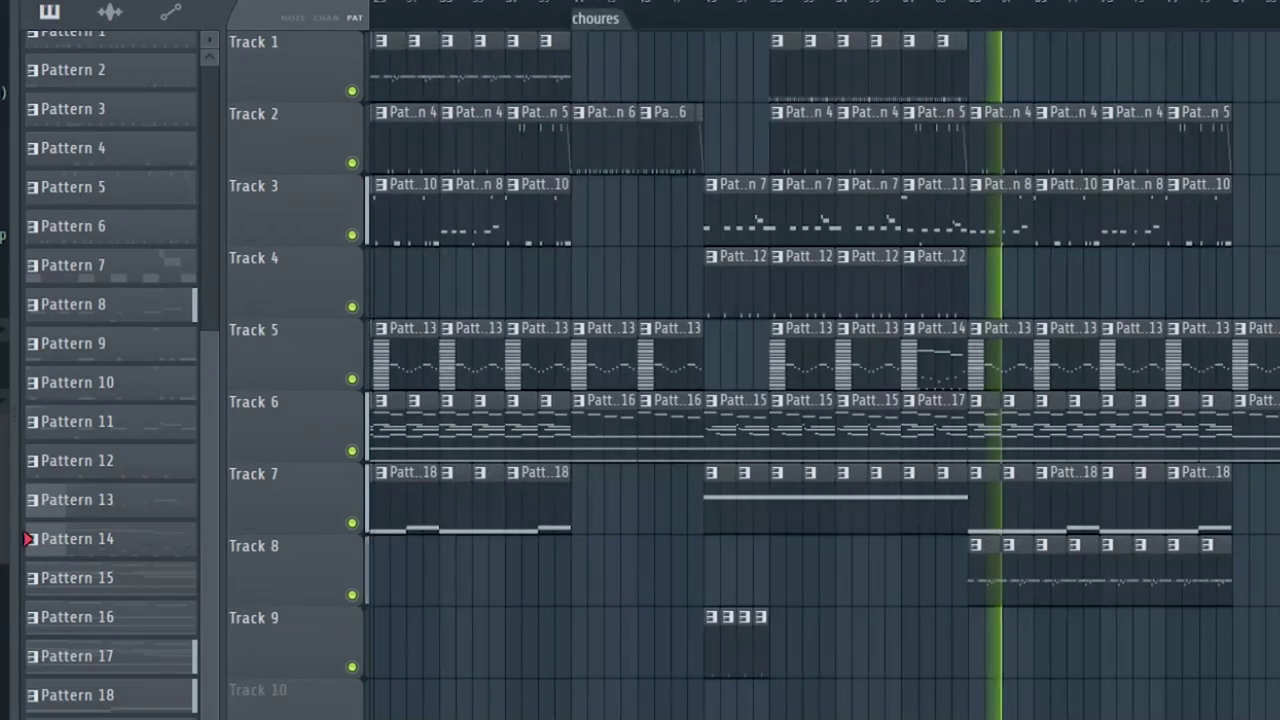
scroll(718, 555, right, 3)
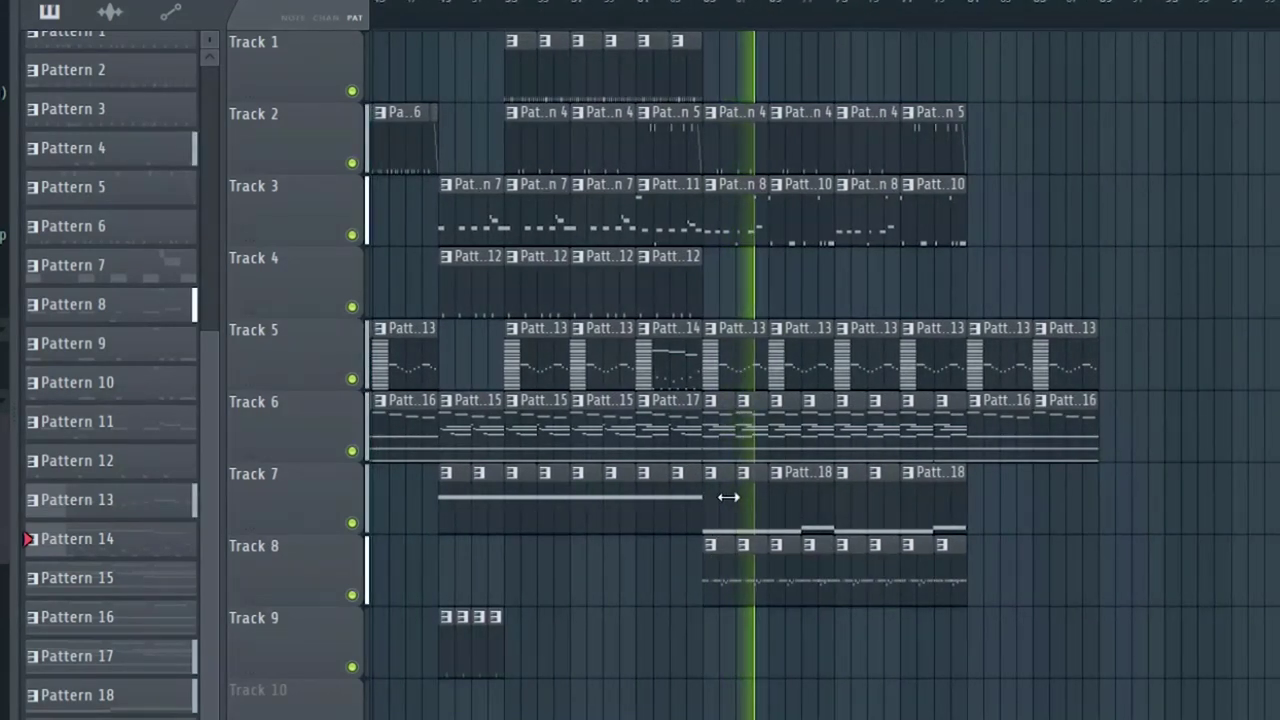
drag(977, 489, 706, 485)
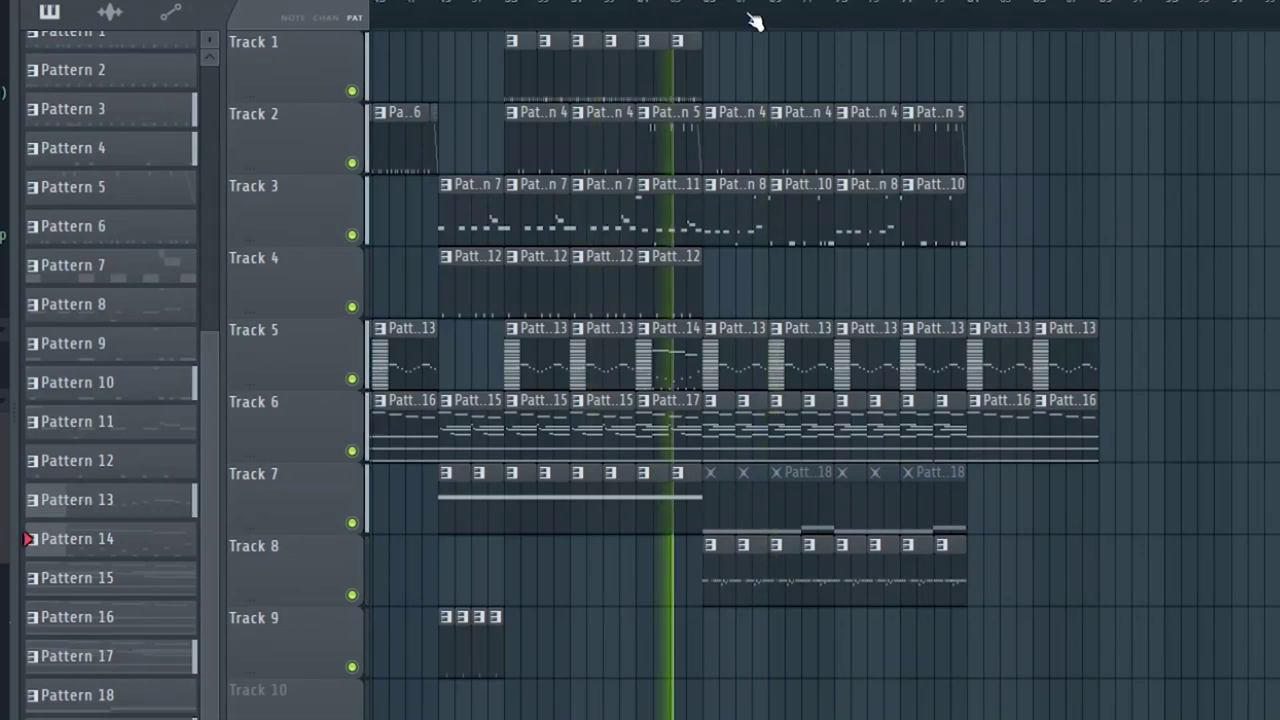
Replace the Track 6 clips in bars 65 to 80 with a single Pattern 17 clip at bar 65, and mute Track 5
drag(712, 425, 982, 435)
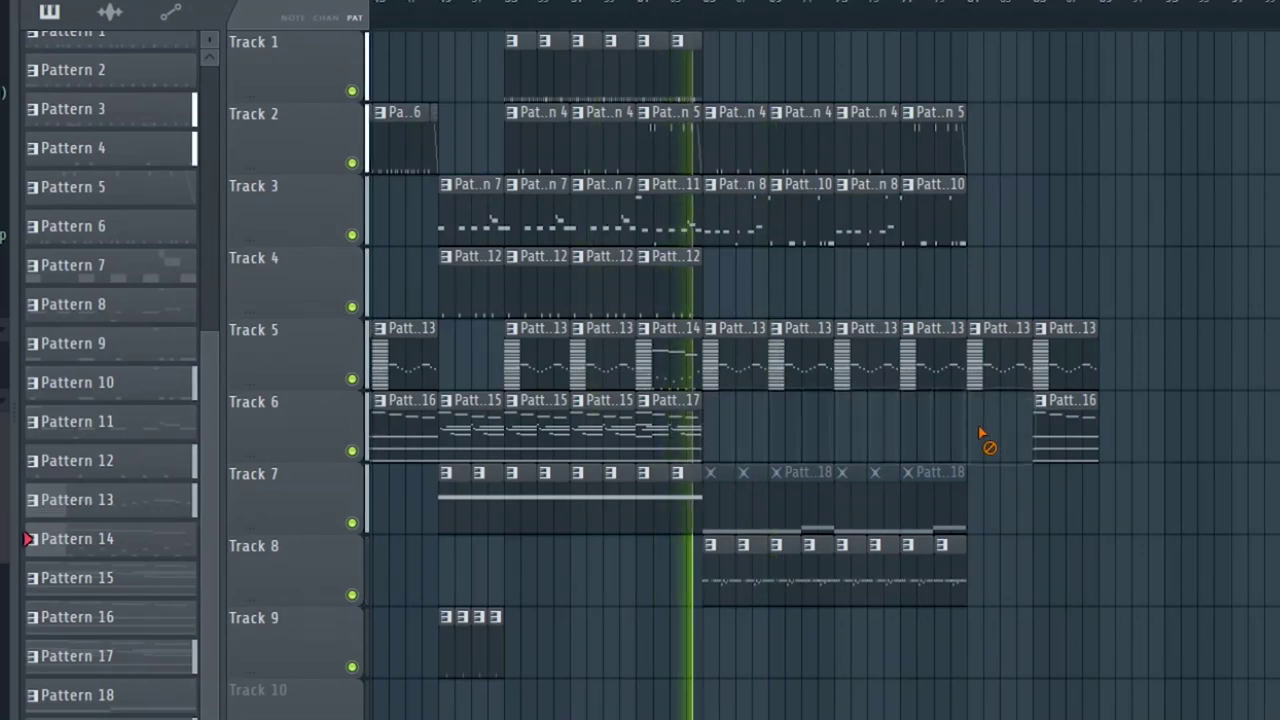
key(ctrl+z)
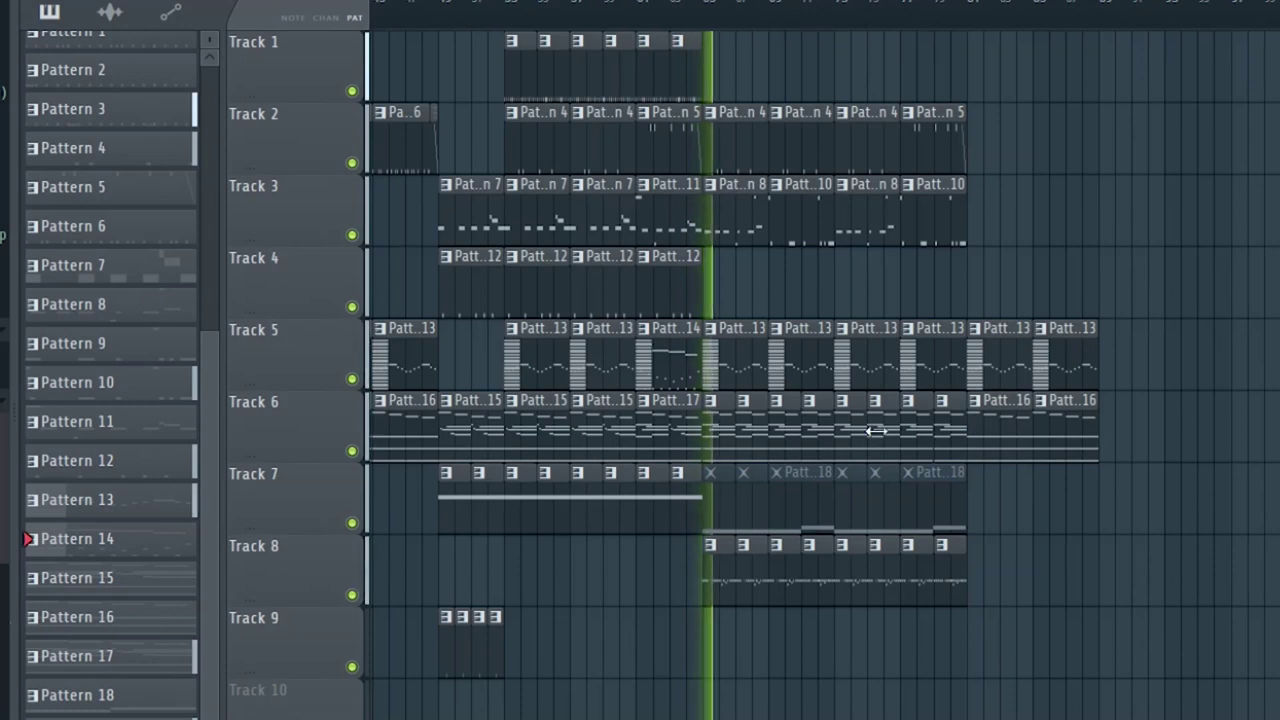
drag(949, 425, 729, 425)
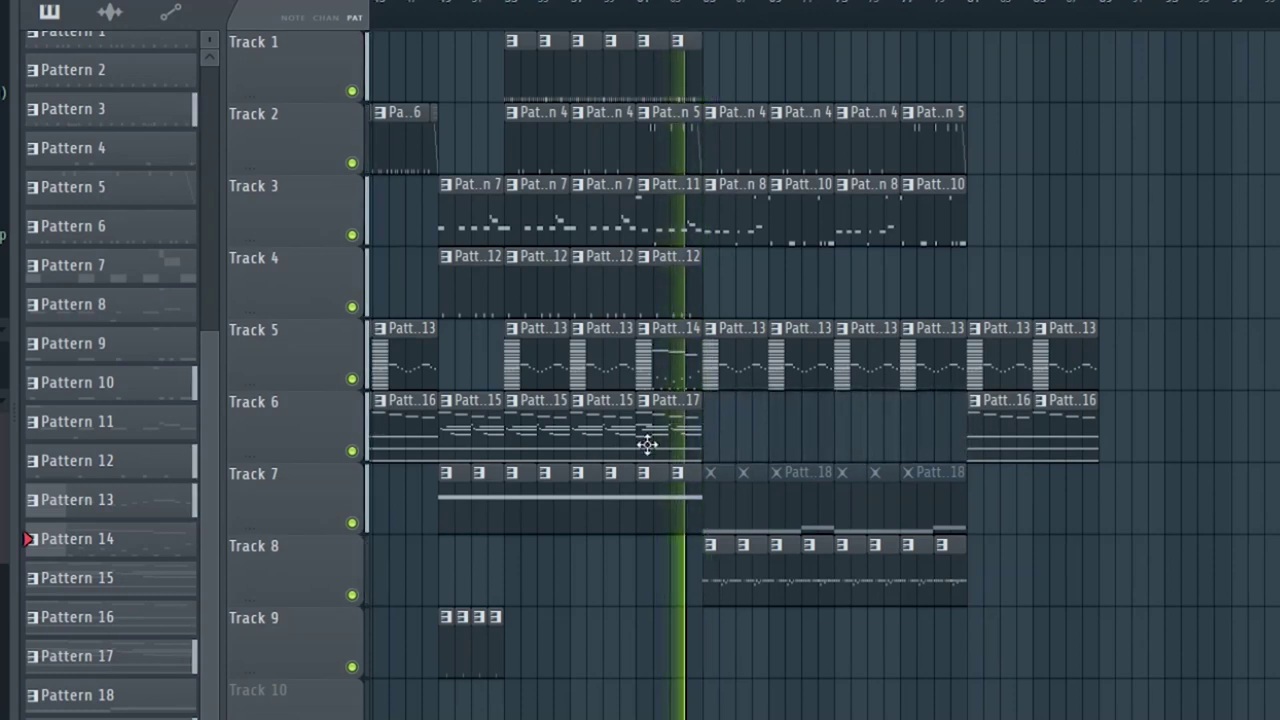
click(353, 379)
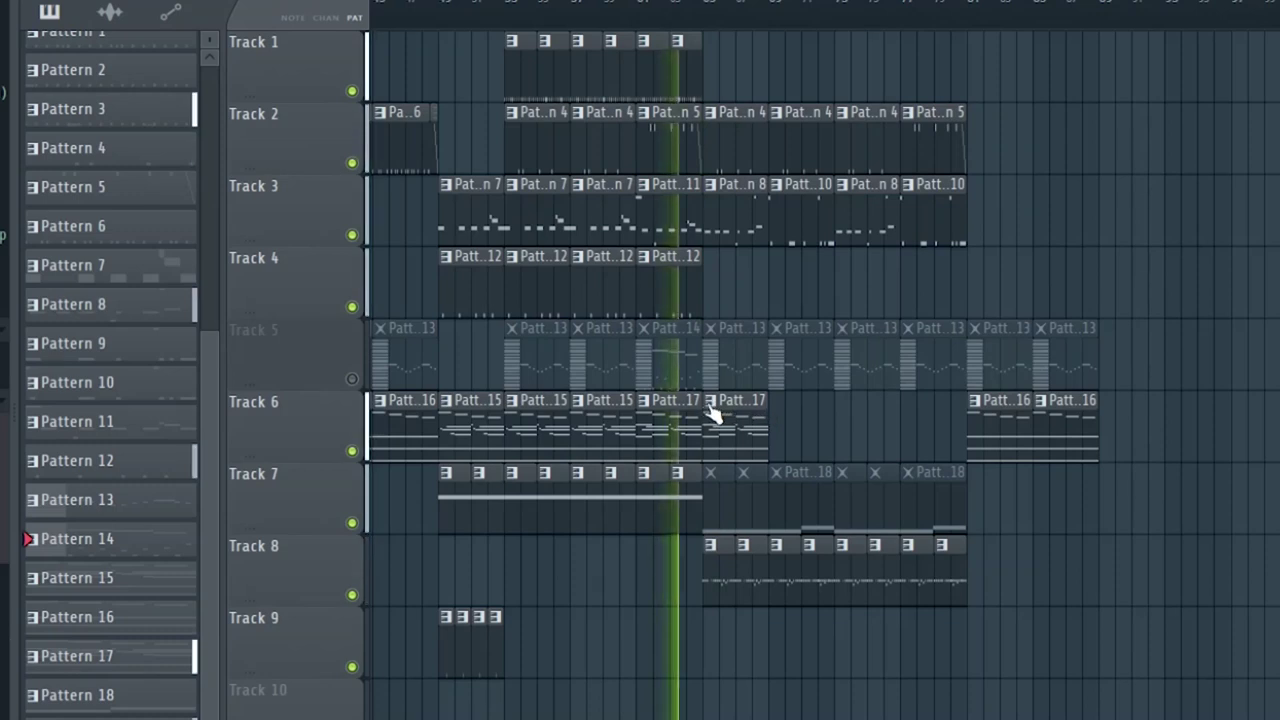
Replace the notes of the Track 6 clip at bar 65 with a one-bar phrase of short E5, E6 and D6 notes
double_click(747, 431)
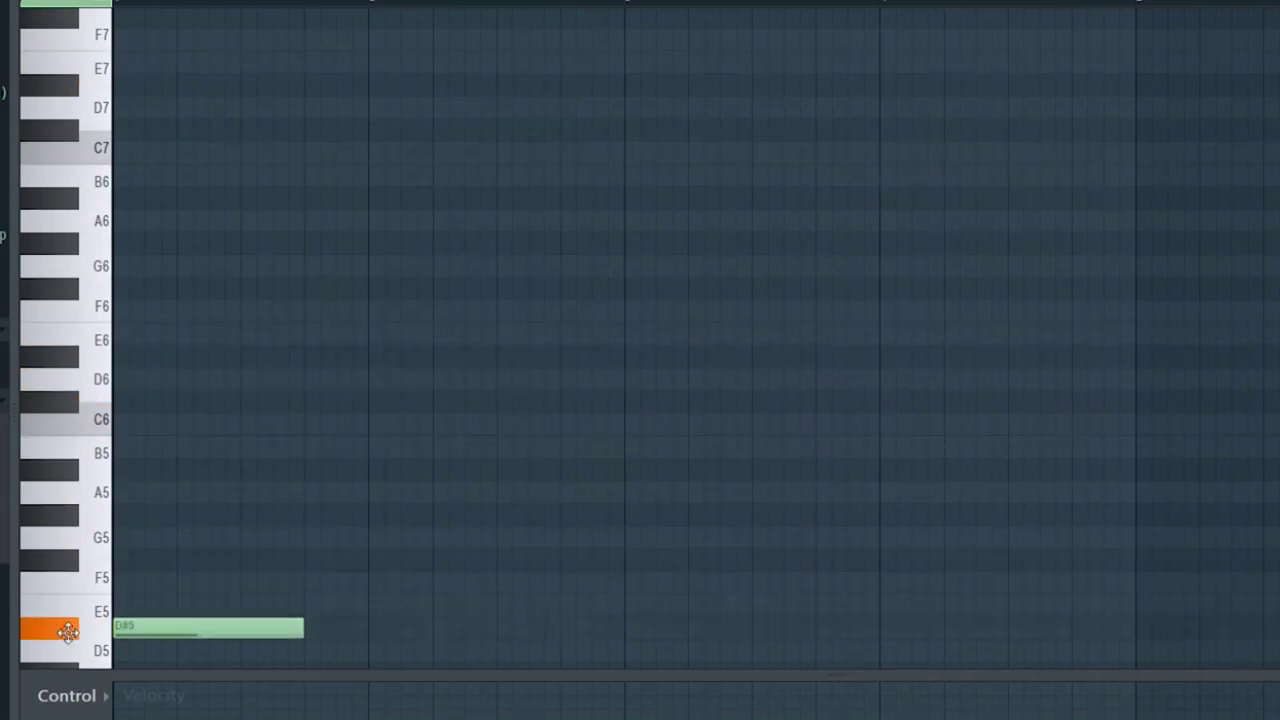
drag(67, 631, 74, 418)
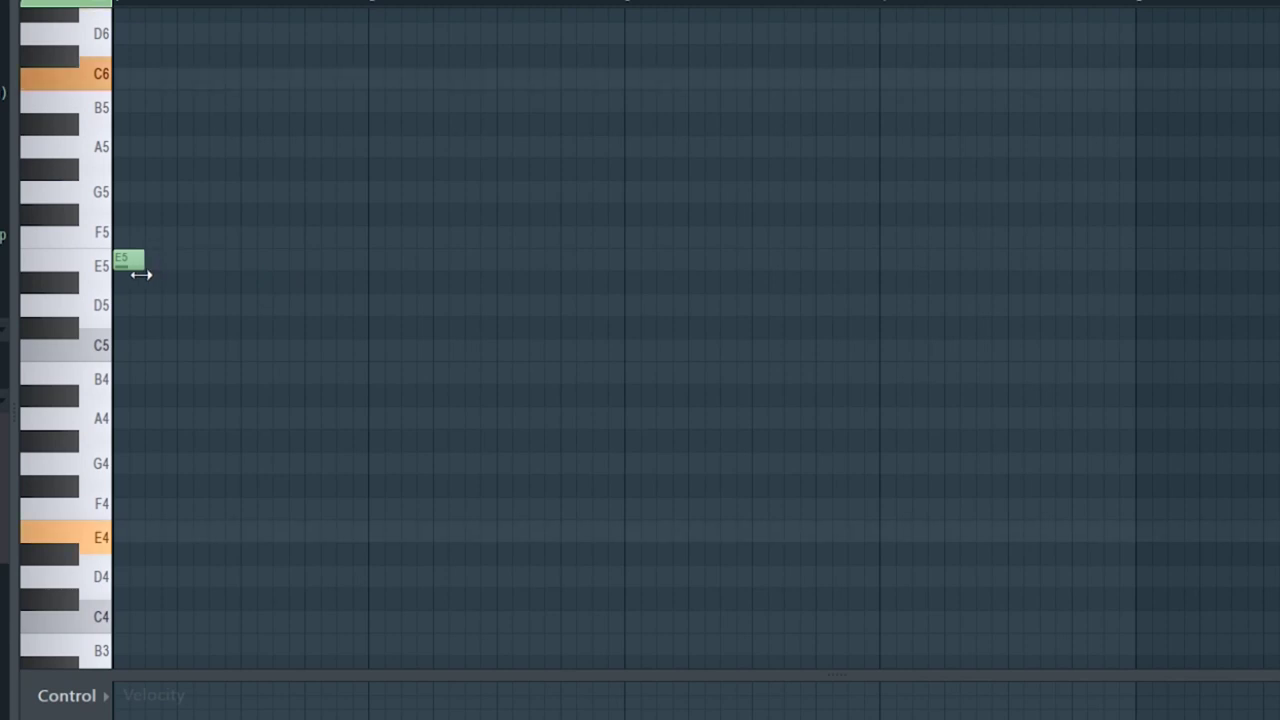
scroll(170, 270, up, 3)
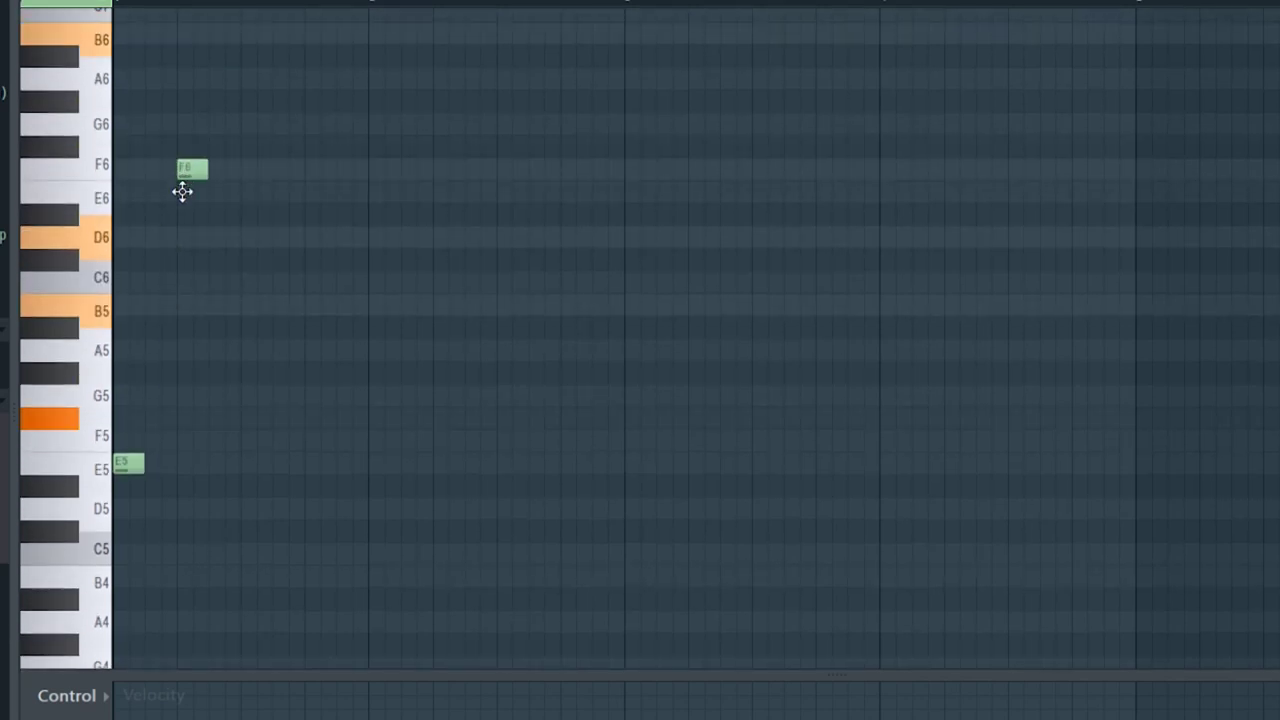
click(250, 463)
key(space)
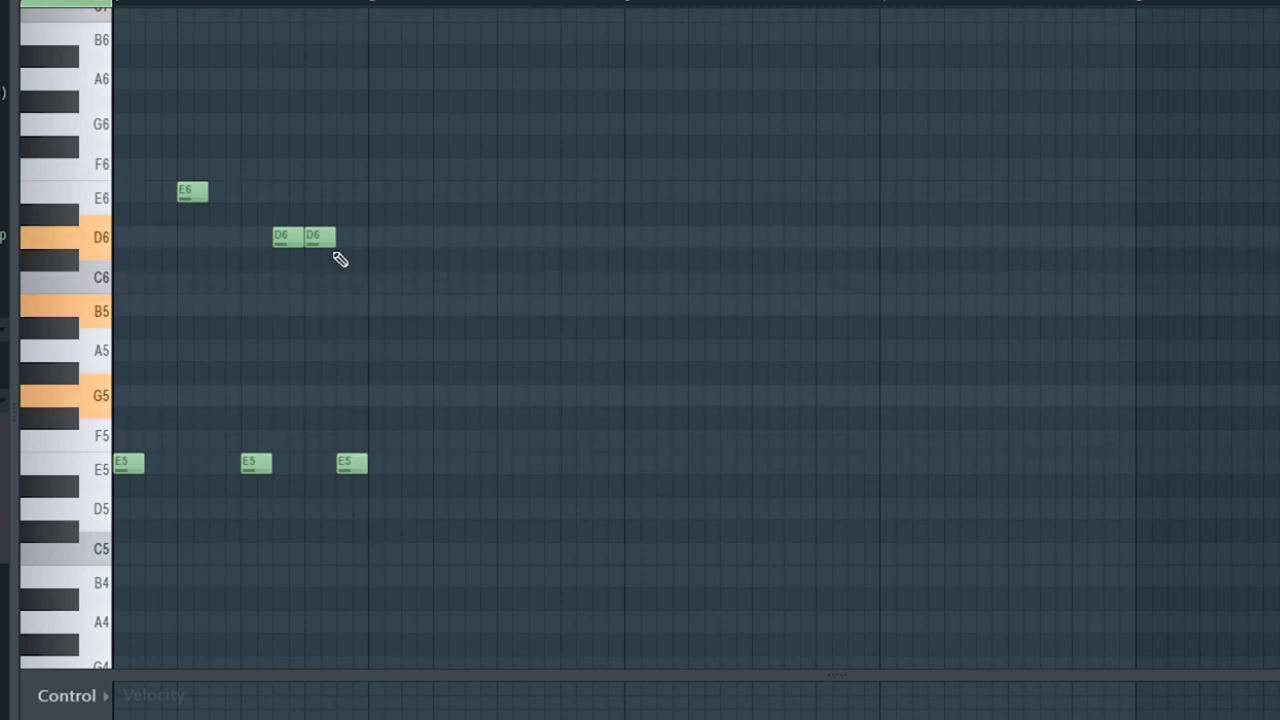
Duplicate the phrase into the second bar and reduce the first bar's D6 notes to a single one on the fourth beat
drag(406, 160, 383, 489)
click(517, 606)
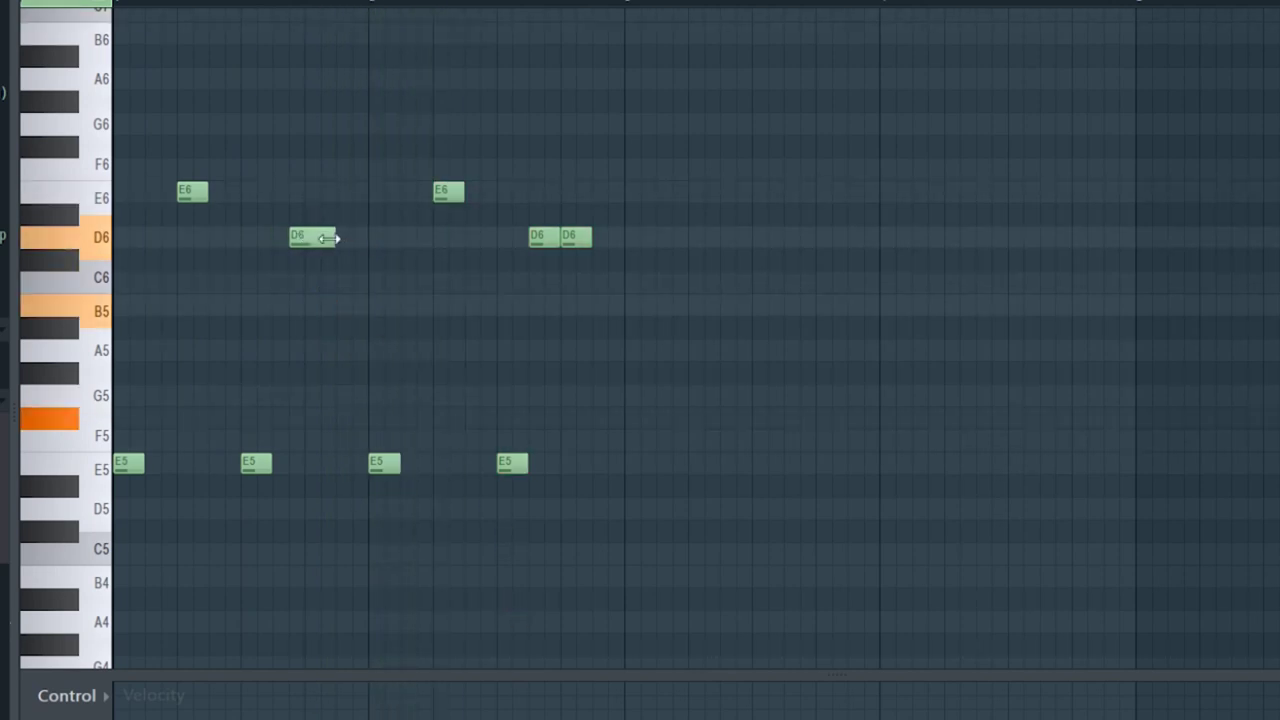
drag(330, 238, 321, 238)
click(347, 237)
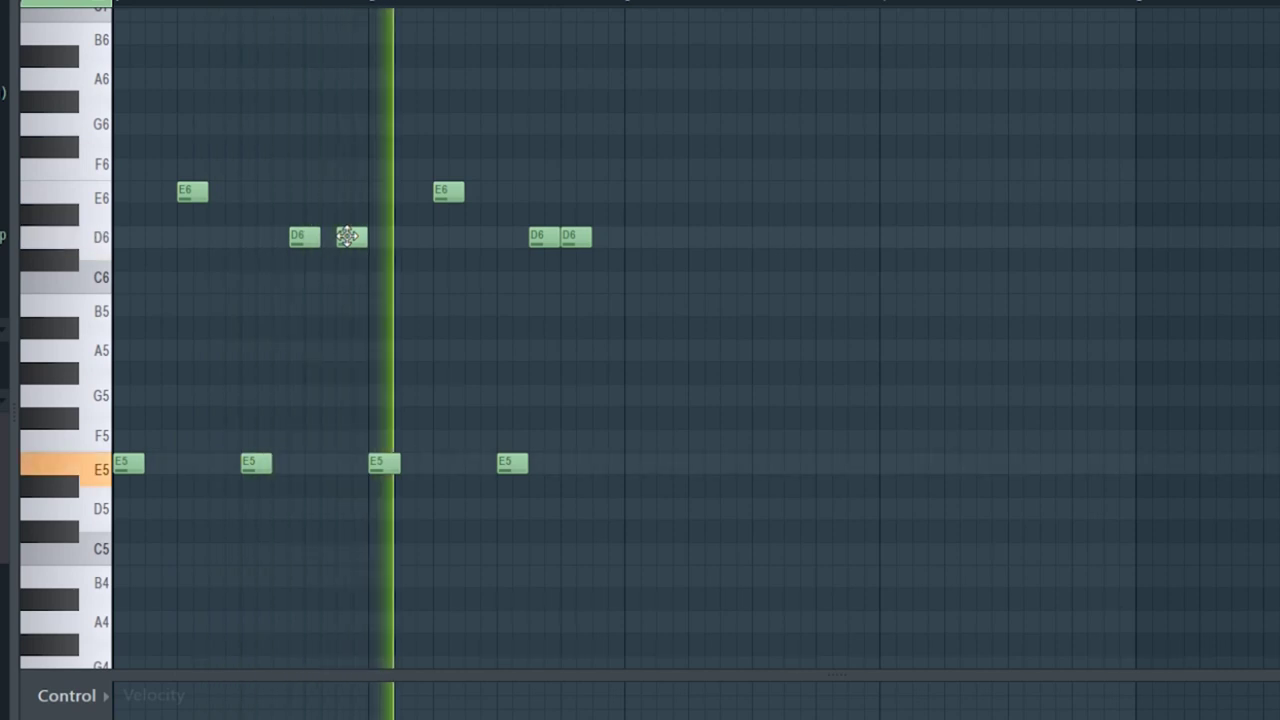
right_click(349, 238)
right_click(305, 240)
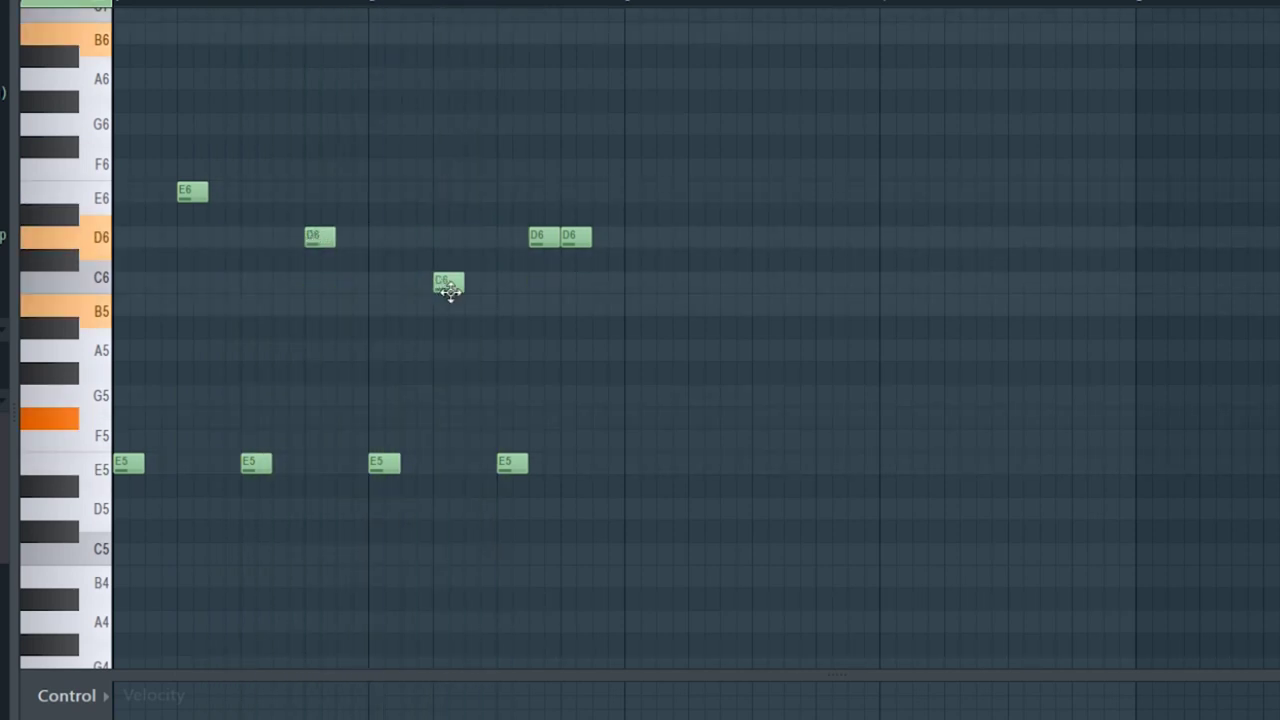
Lower the second bar's upper notes to C6 and a single B5, deleting the extra notes at the bar's end
key(space)
drag(637, 217, 545, 316)
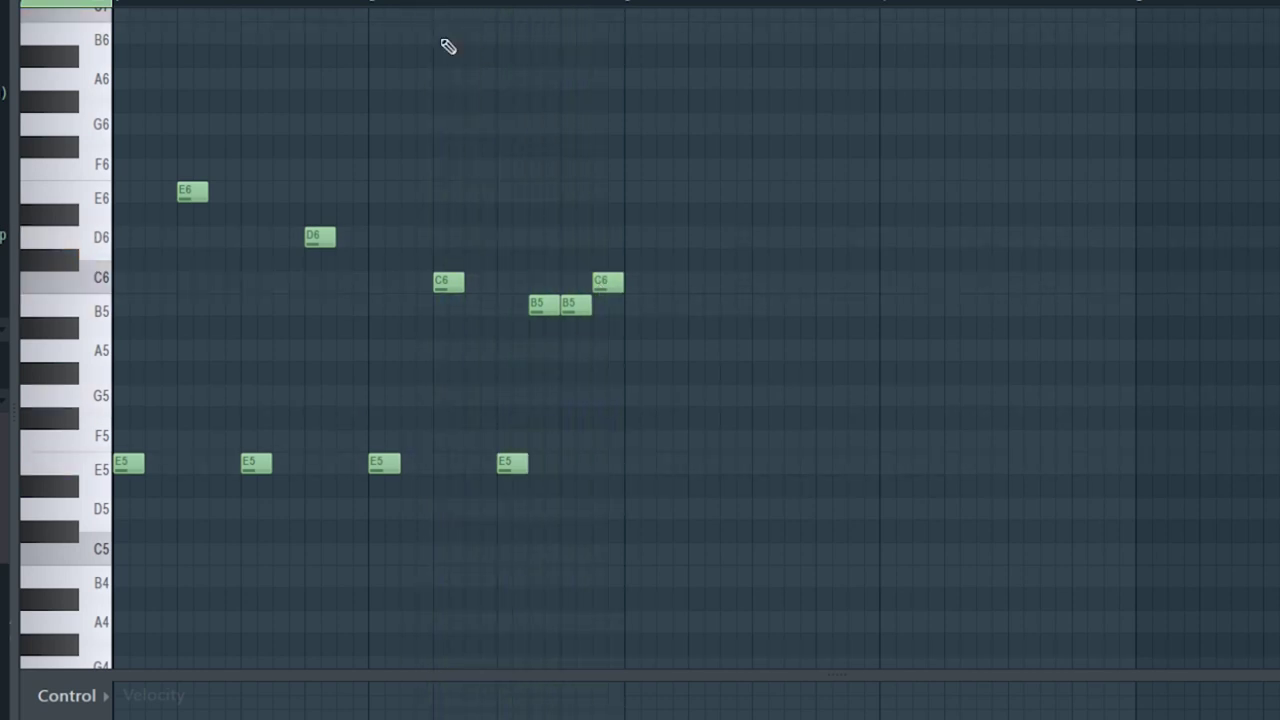
key(t)
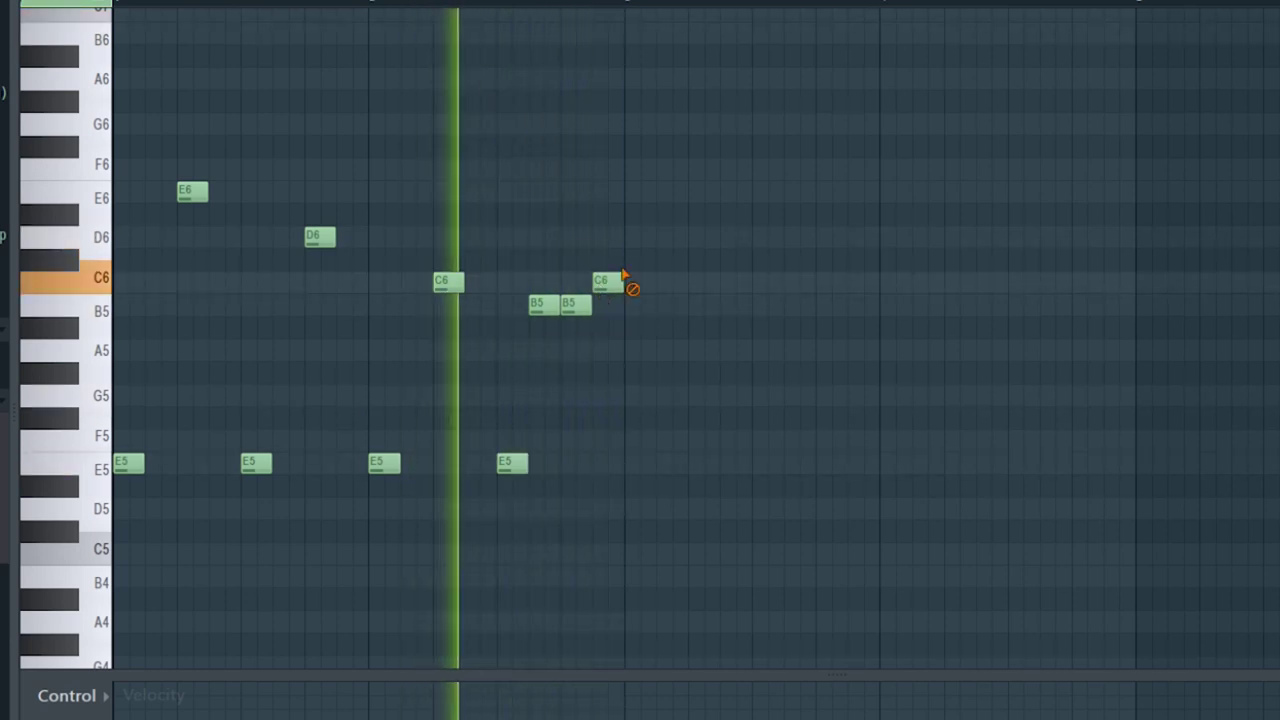
click(618, 282)
key(p)
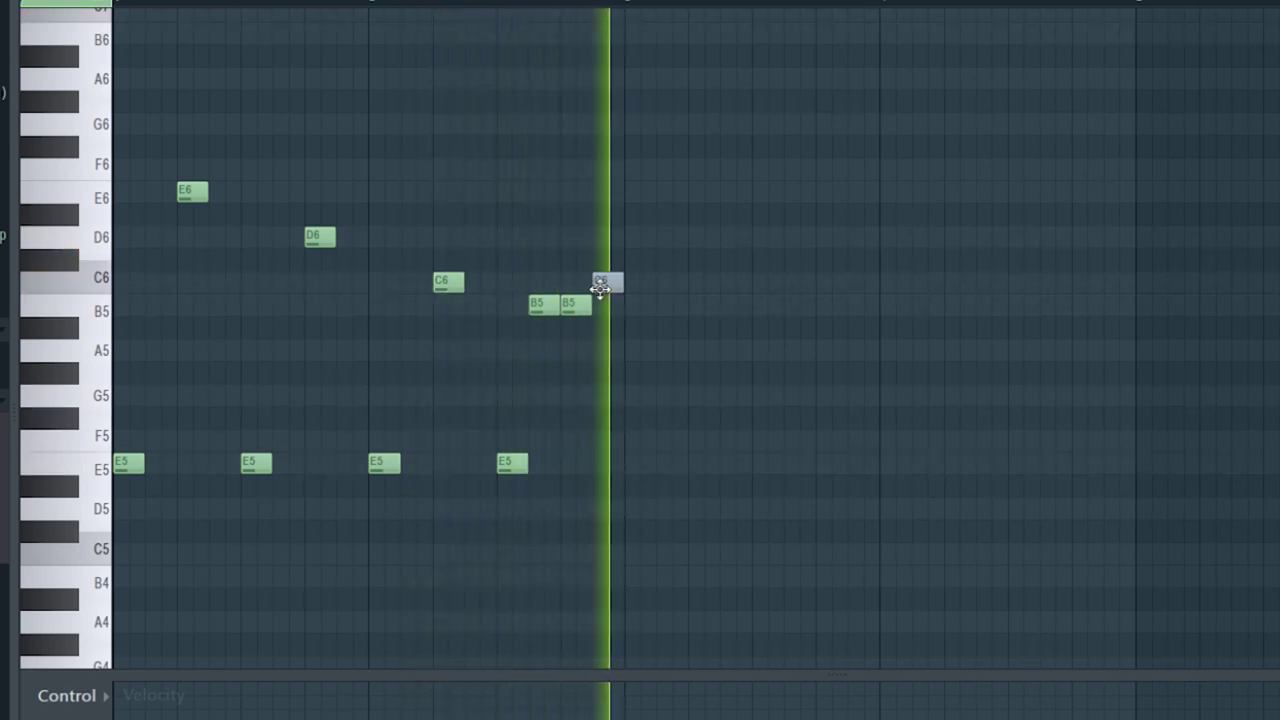
right_click(537, 309)
Duplicate the two-bar phrase into the third and fourth bars at the same pitch
drag(720, 91, 40, 516)
key(space)
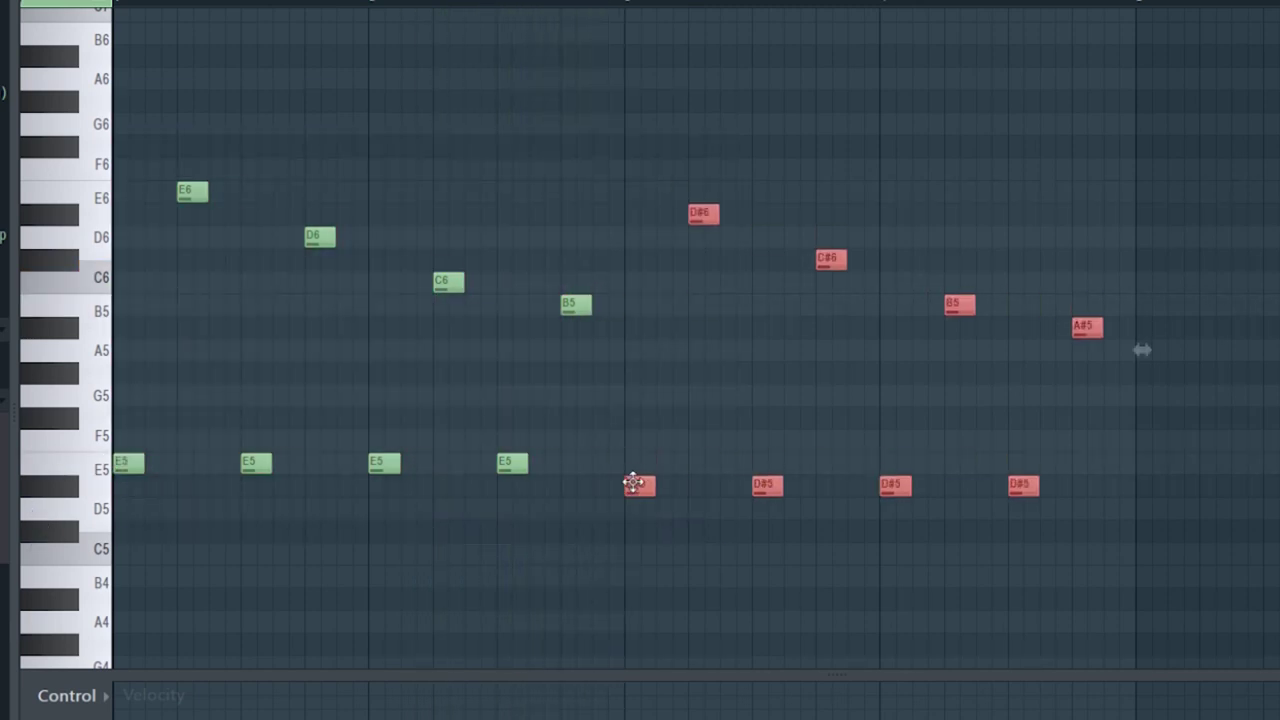
drag(633, 483, 633, 445)
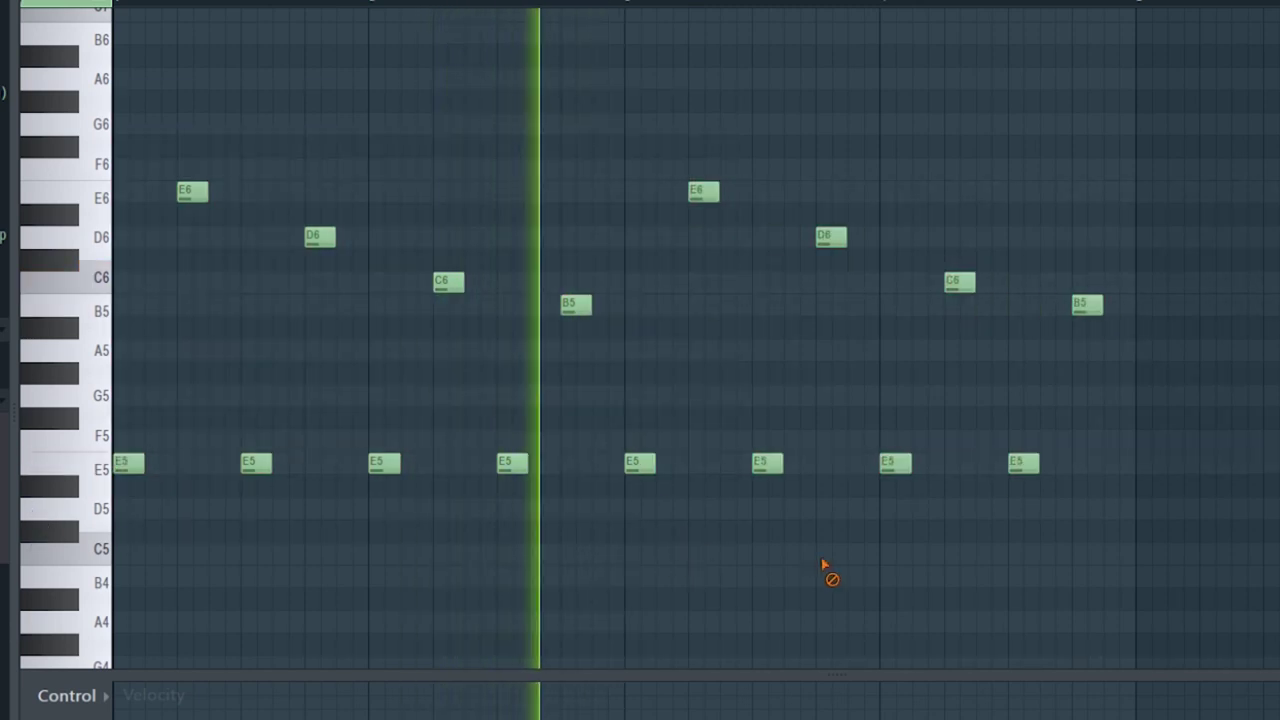
Change the third bar's two upper notes to A5 and B5, and play the four-bar melody to check it
key(space)
click(695, 305)
key(space)
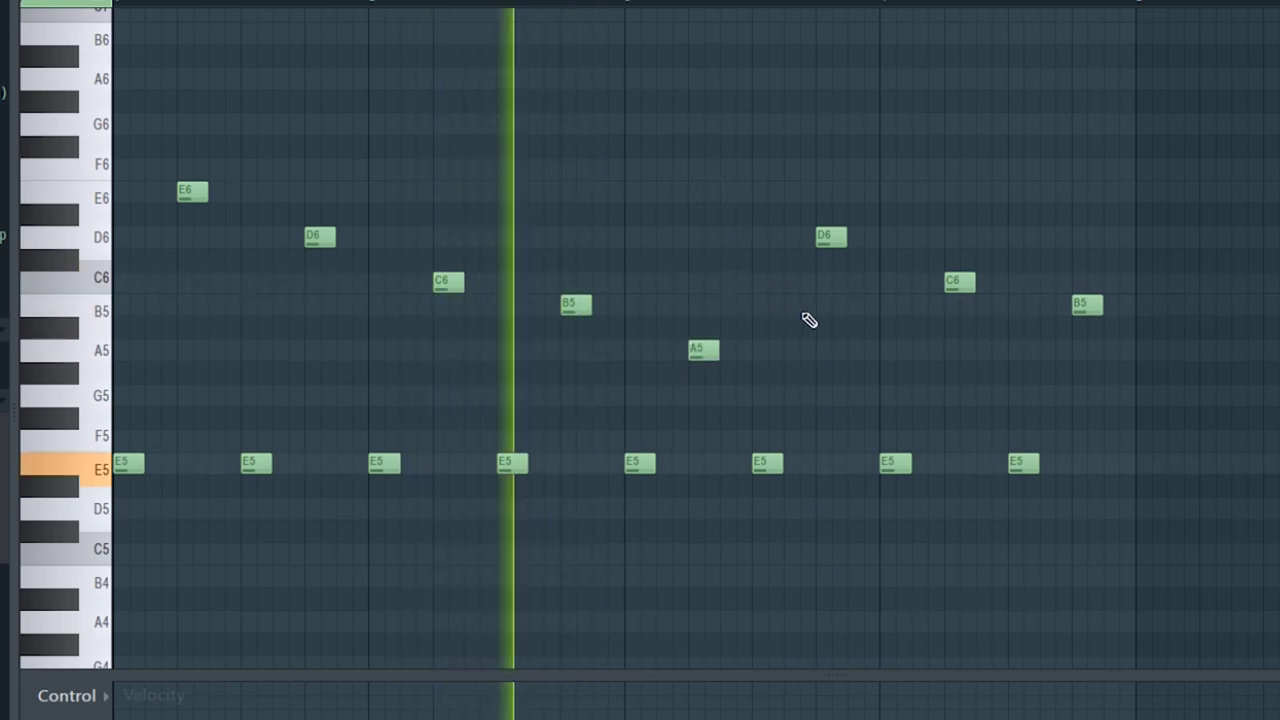
click(826, 305)
right_click(831, 237)
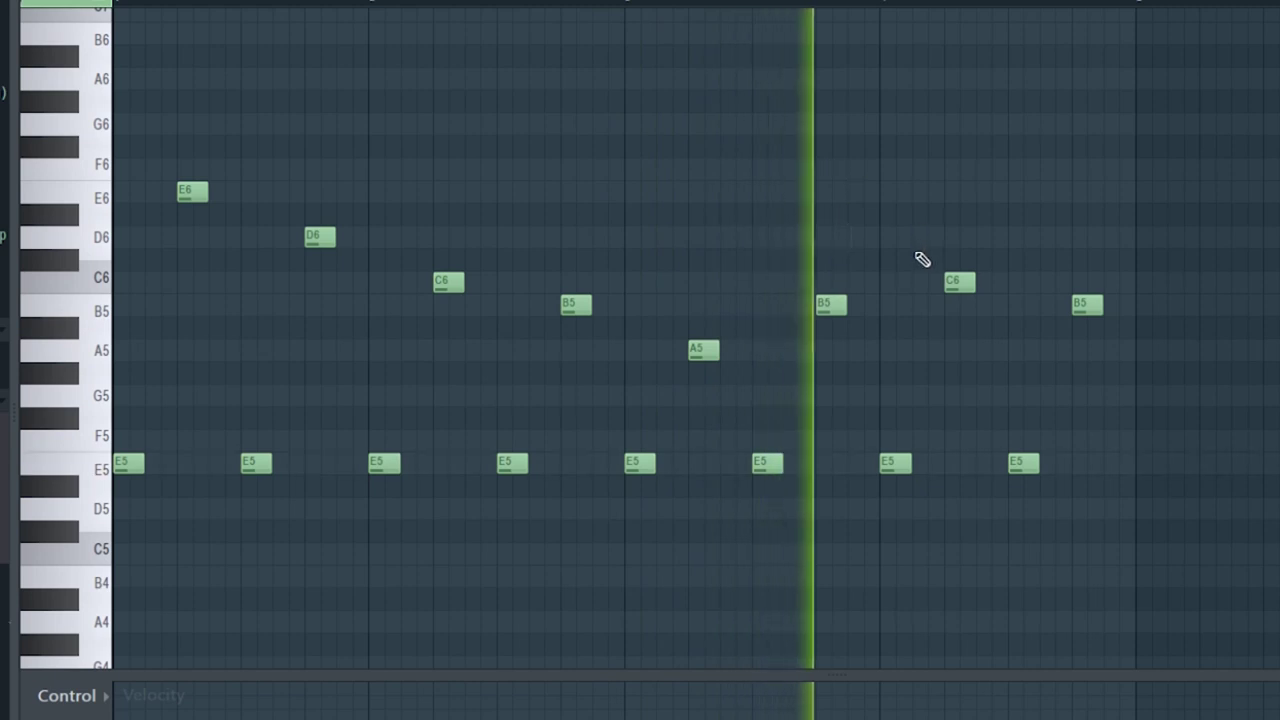
mouse_move(1085, 303)
mouse_down()
mouse_move(1098, 221)
mouse_move(1083, 308)
mouse_up()
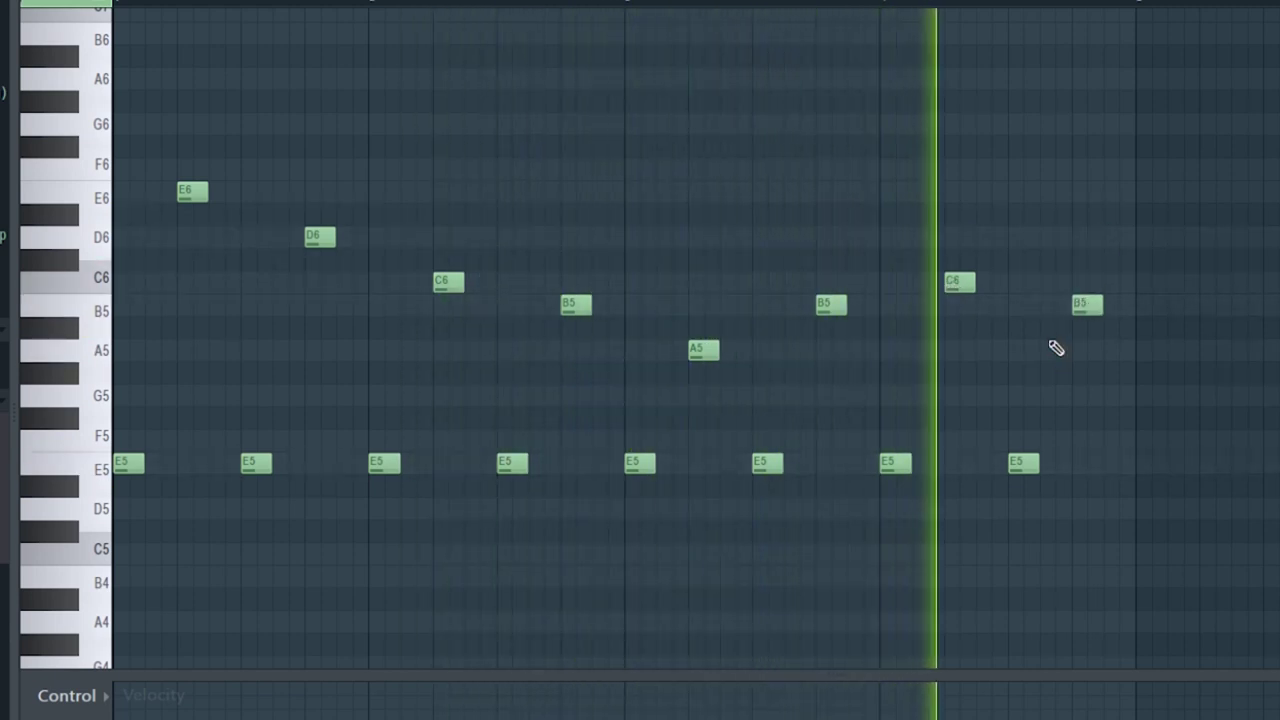
key(space)
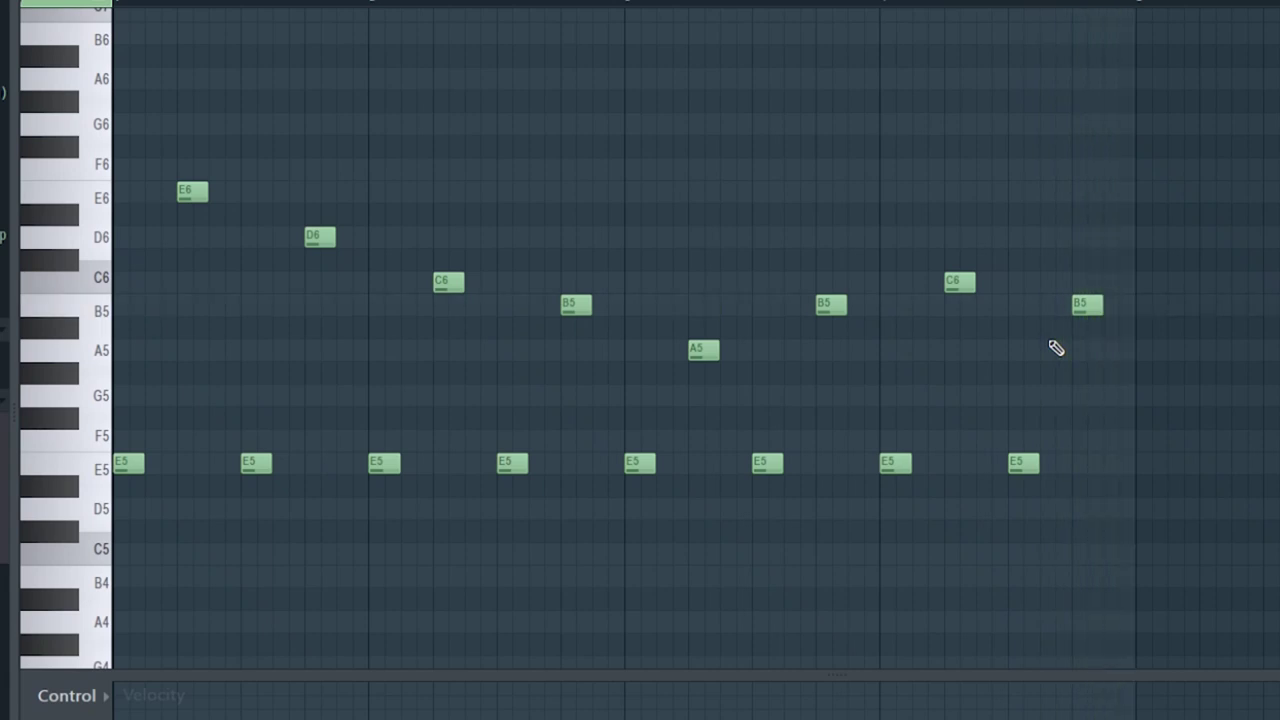
Lengthen all melody notes to reach the next note, and extend the last B5 to the end of the fourth bar
key(space)
key(ctrl+l)
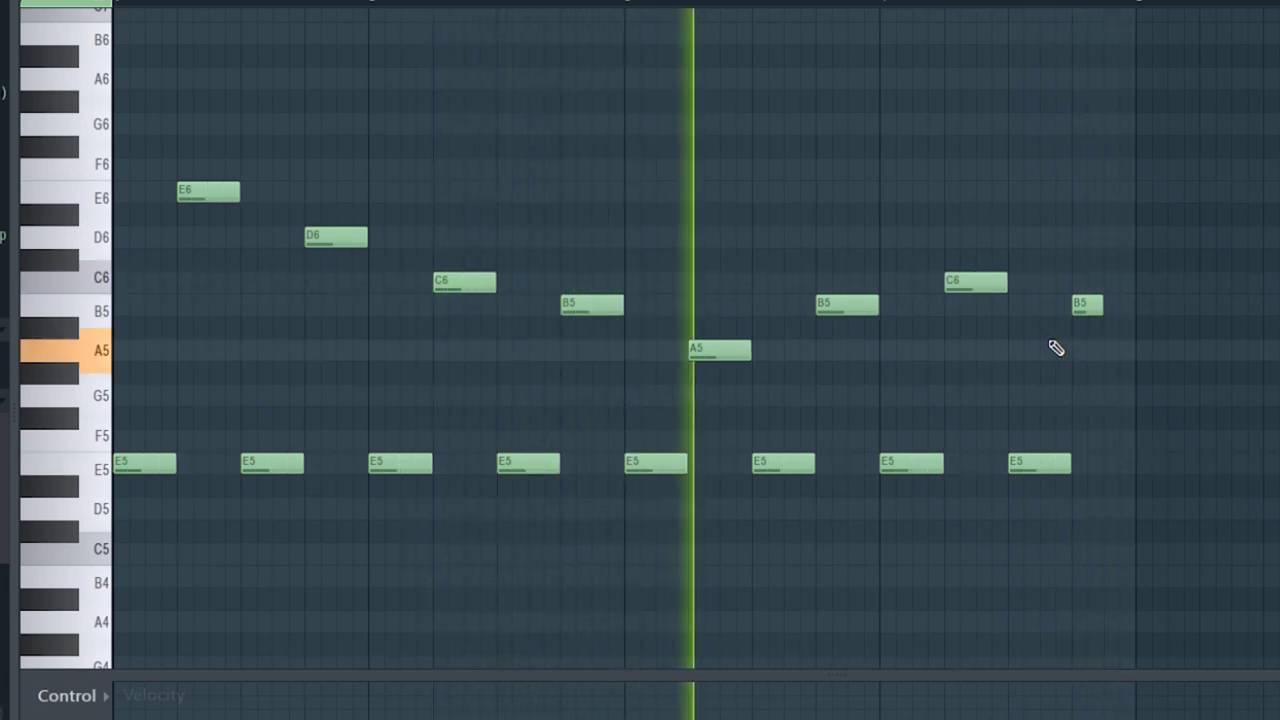
drag(1103, 304, 1130, 305)
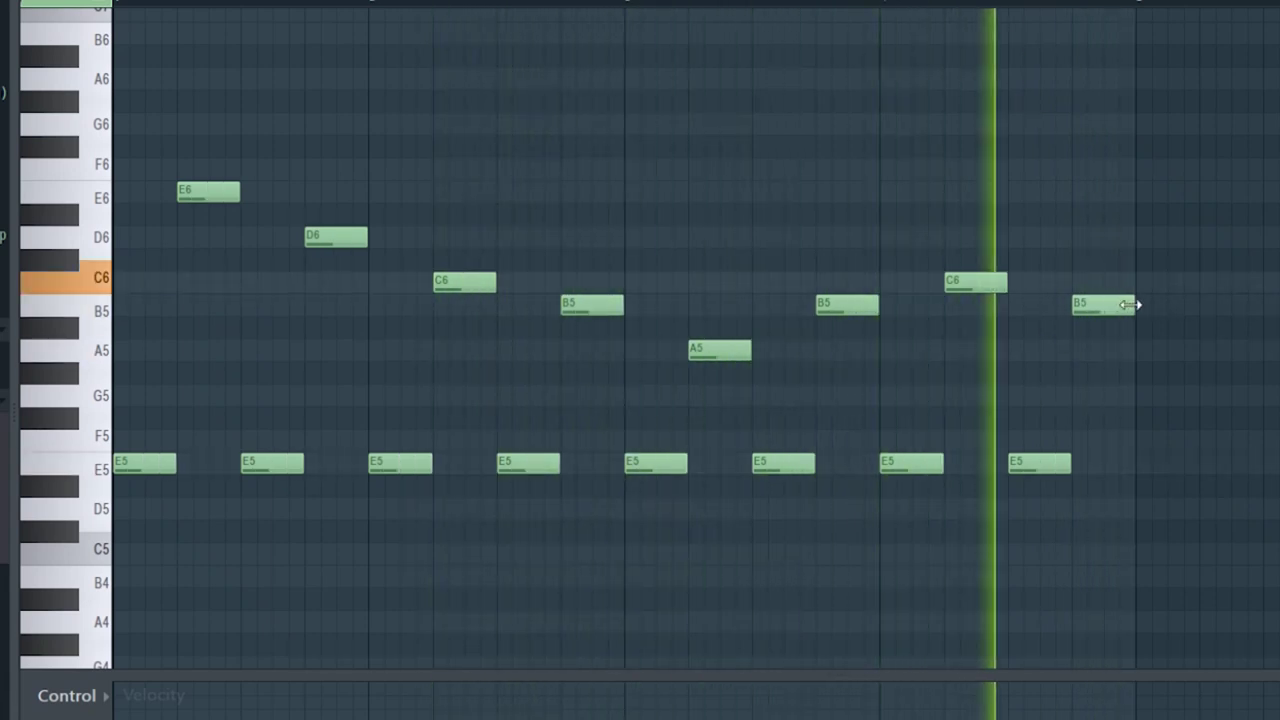
Add long two-bar E4 and E3 bass notes under the whole four-bar melody
scroll(335, 370, down, 4)
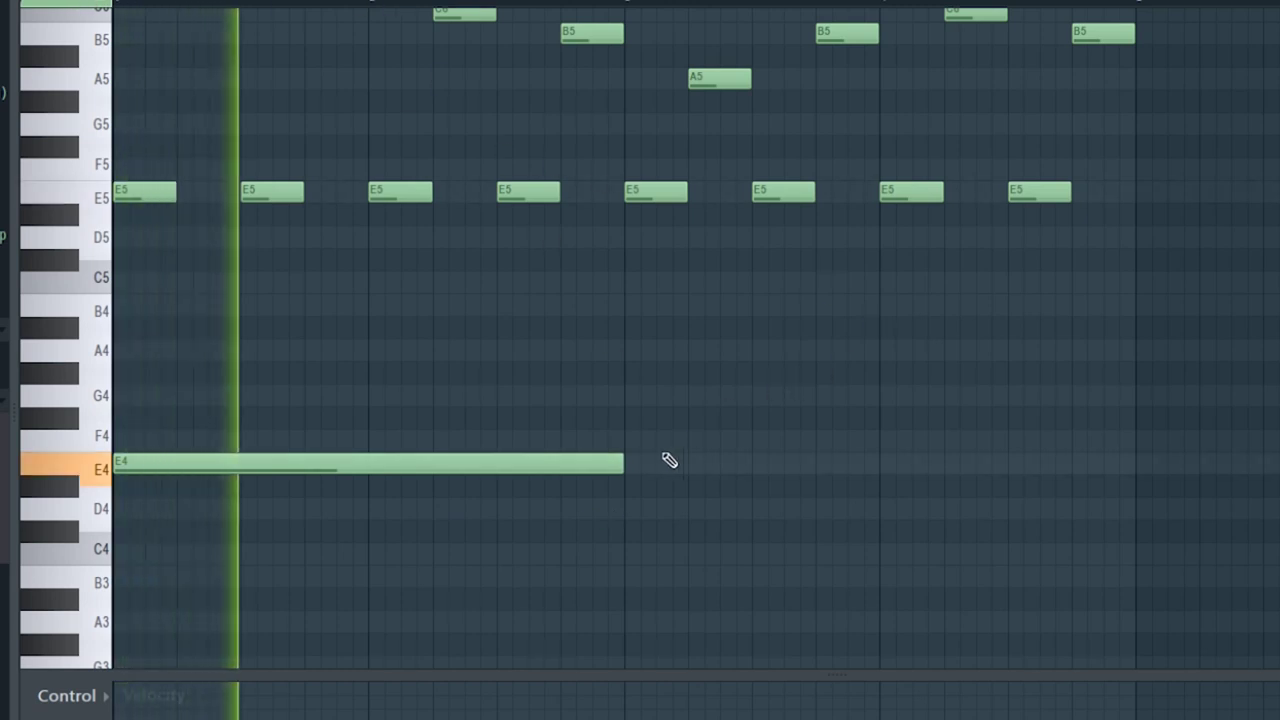
click(627, 462)
scroll(628, 464, down, 4)
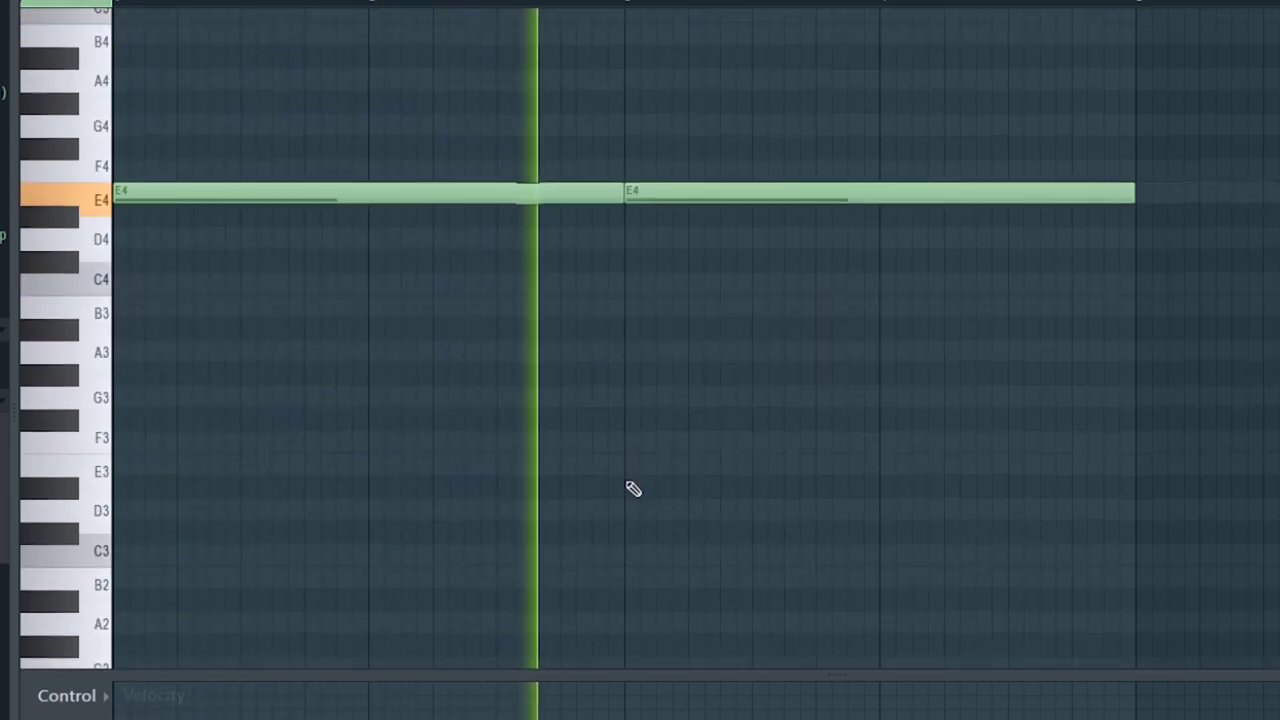
drag(115, 488, 112, 466)
click(631, 462)
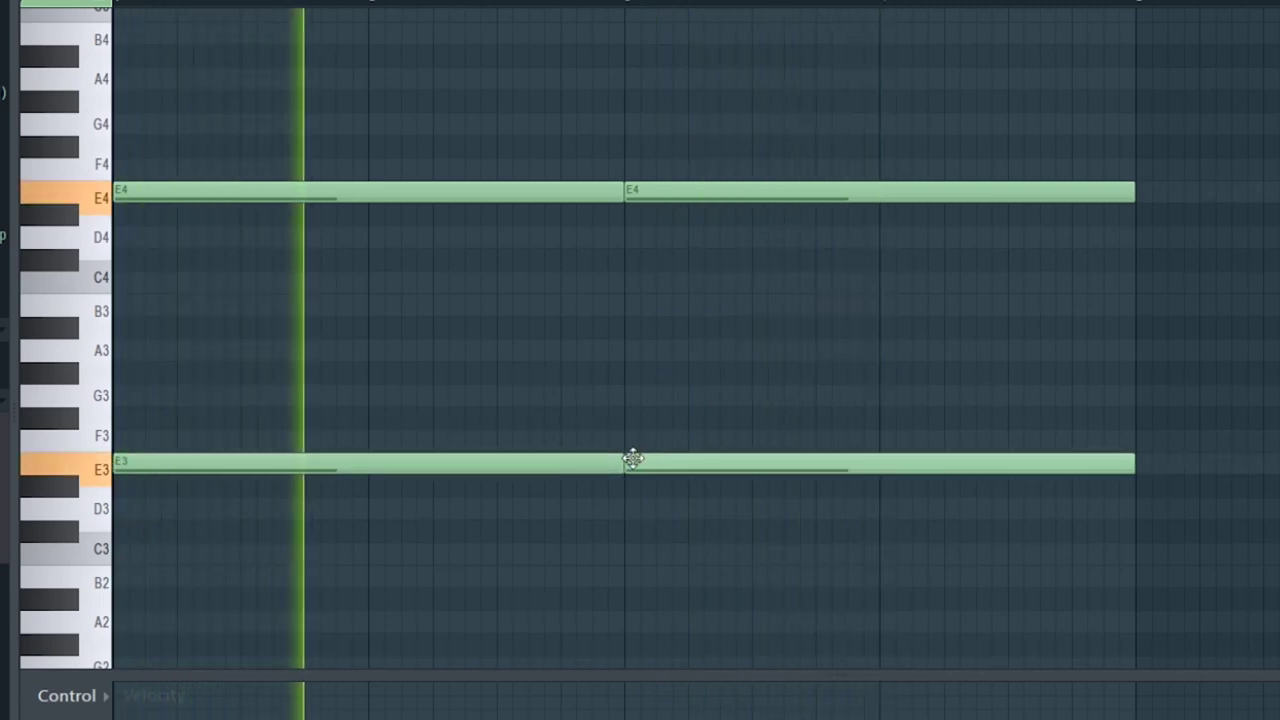
drag(631, 462, 615, 462)
drag(830, 459, 845, 457)
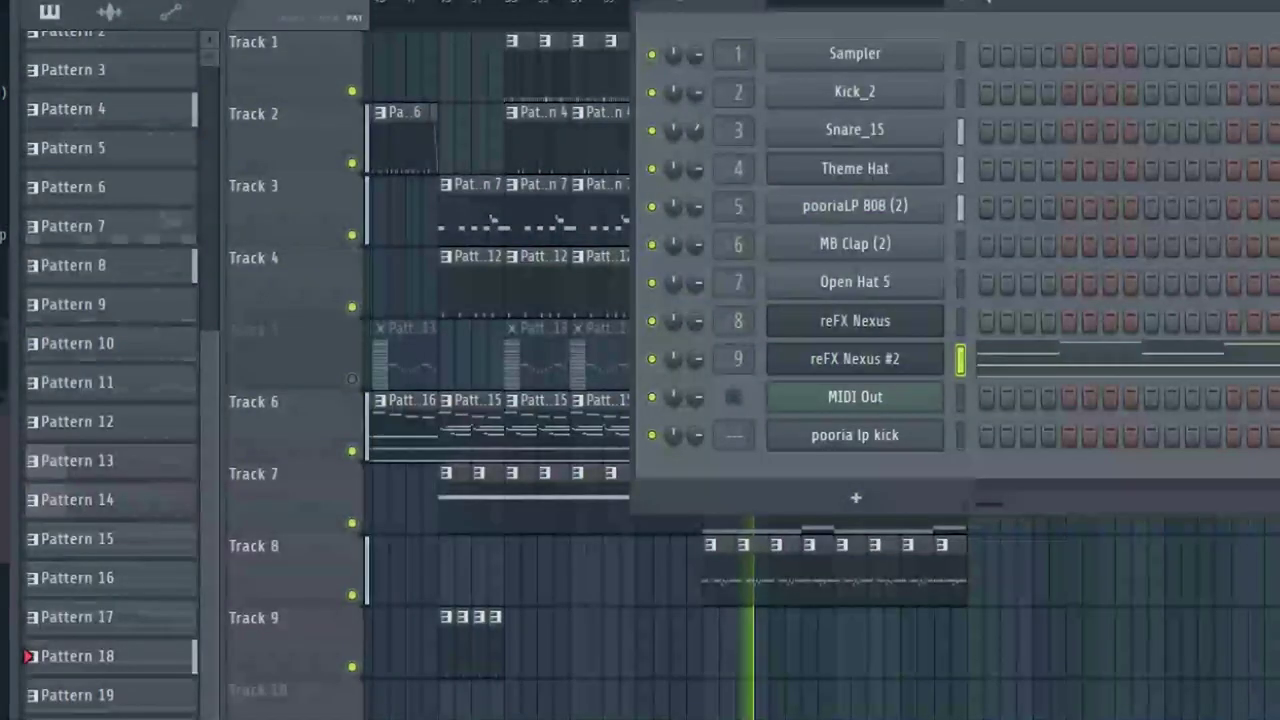
Unmute Track 5 and fill bars 65 to 80 with Pattern 14 clips on Track 5 and Pattern 18 clips on Track 6
key(F6)
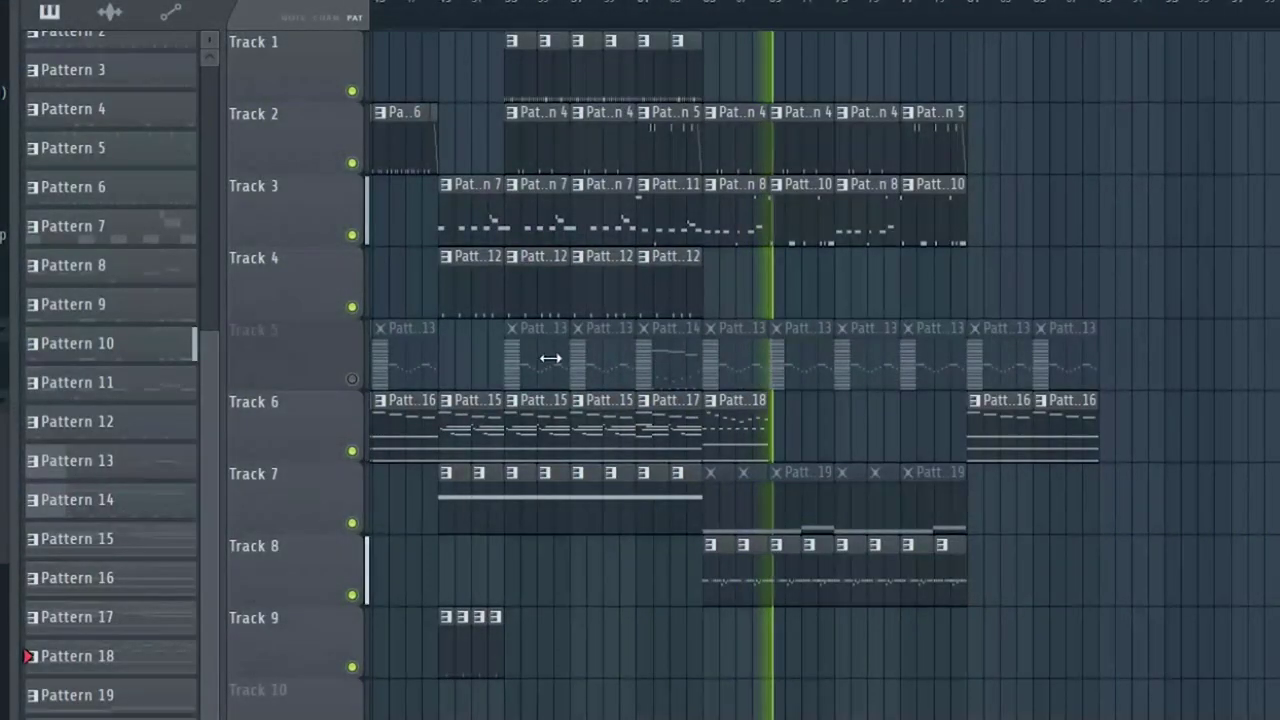
click(360, 379)
key(space)
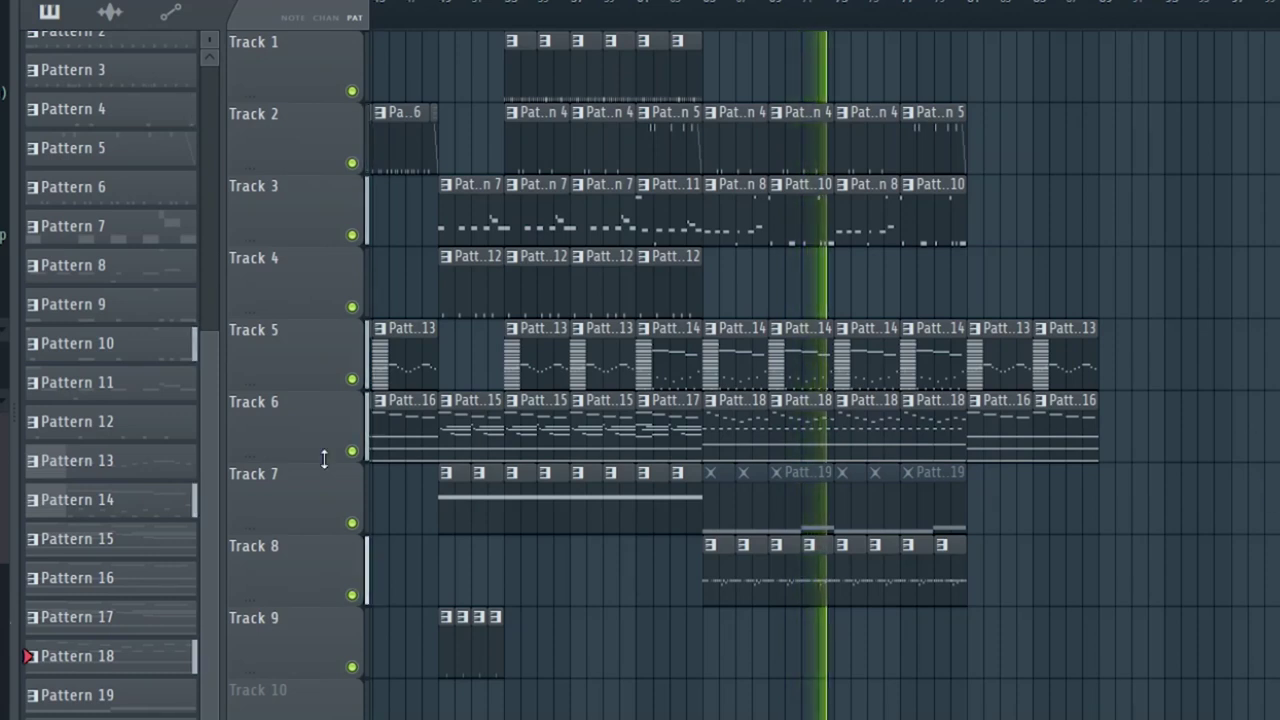
click(352, 523)
click(352, 523)
key(space)
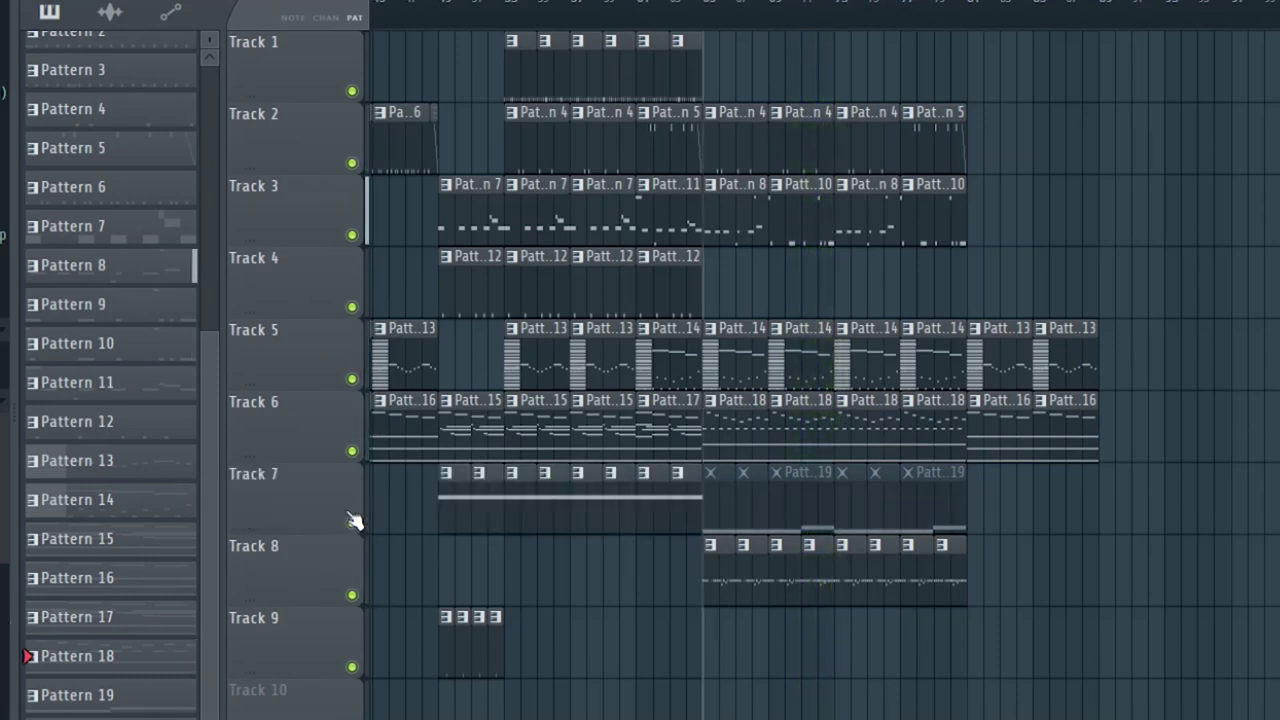
Add four short E7 notes, one on each beat of the first bar, above the Pattern 18 melody
double_click(760, 428)
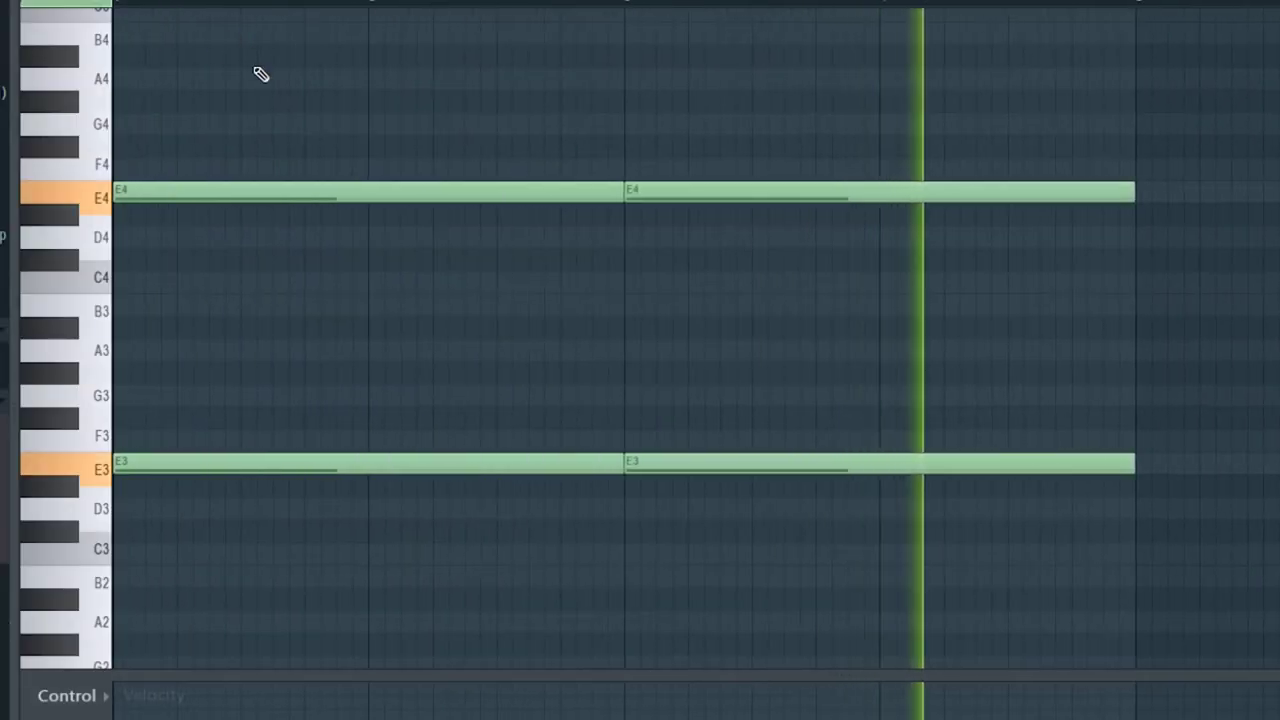
scroll(260, 77, up, 8)
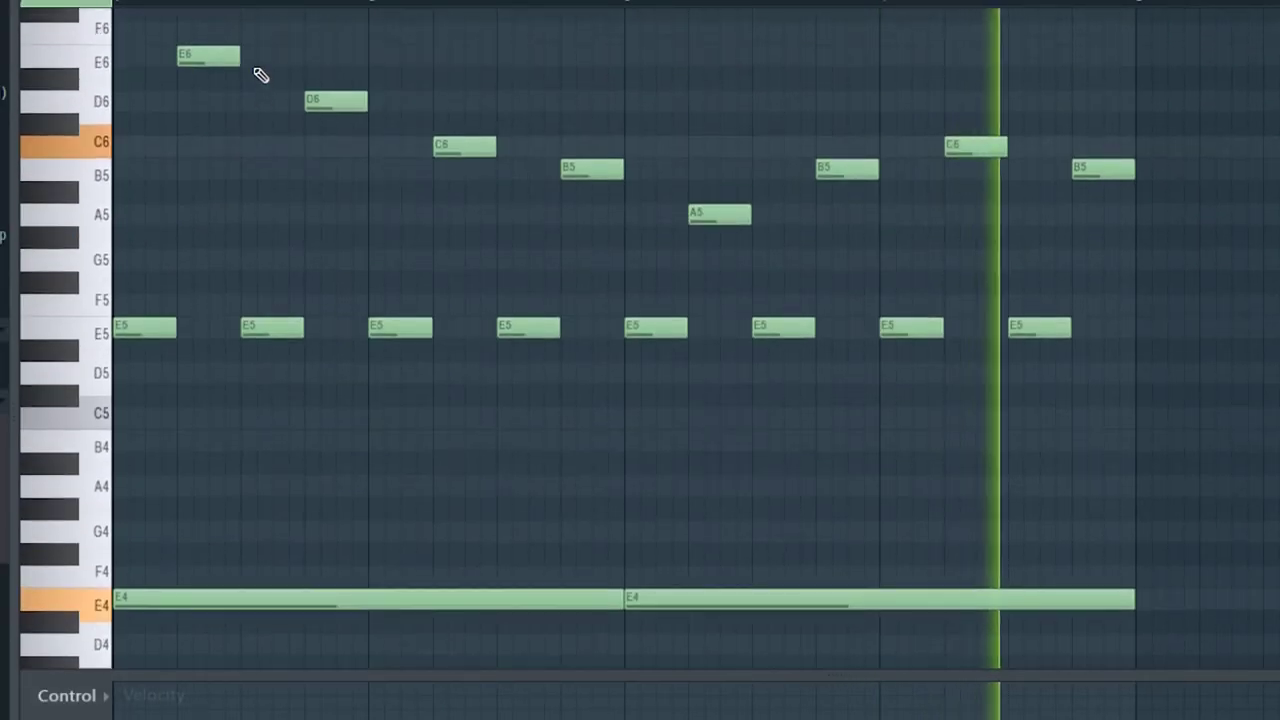
key(space)
click(102, 67)
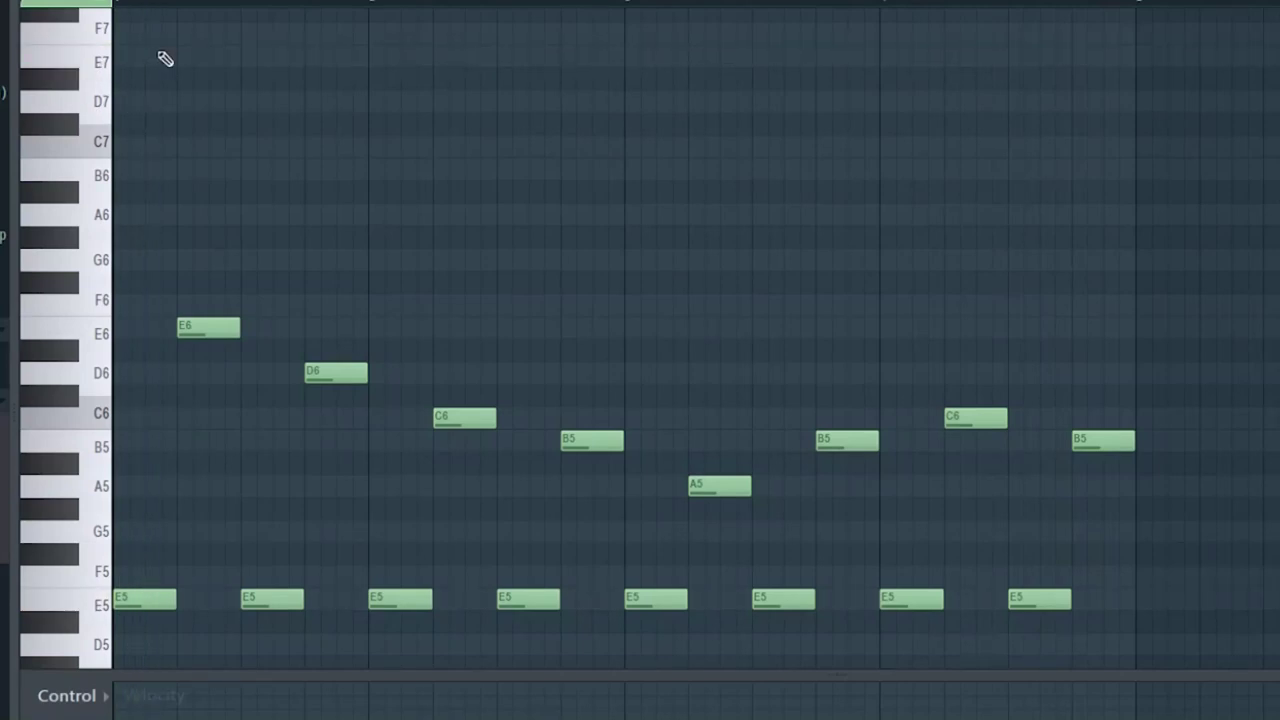
click(122, 57)
key(space)
key(space)
key(space)
drag(623, 57, 143, 57)
click(180, 57)
click(262, 57)
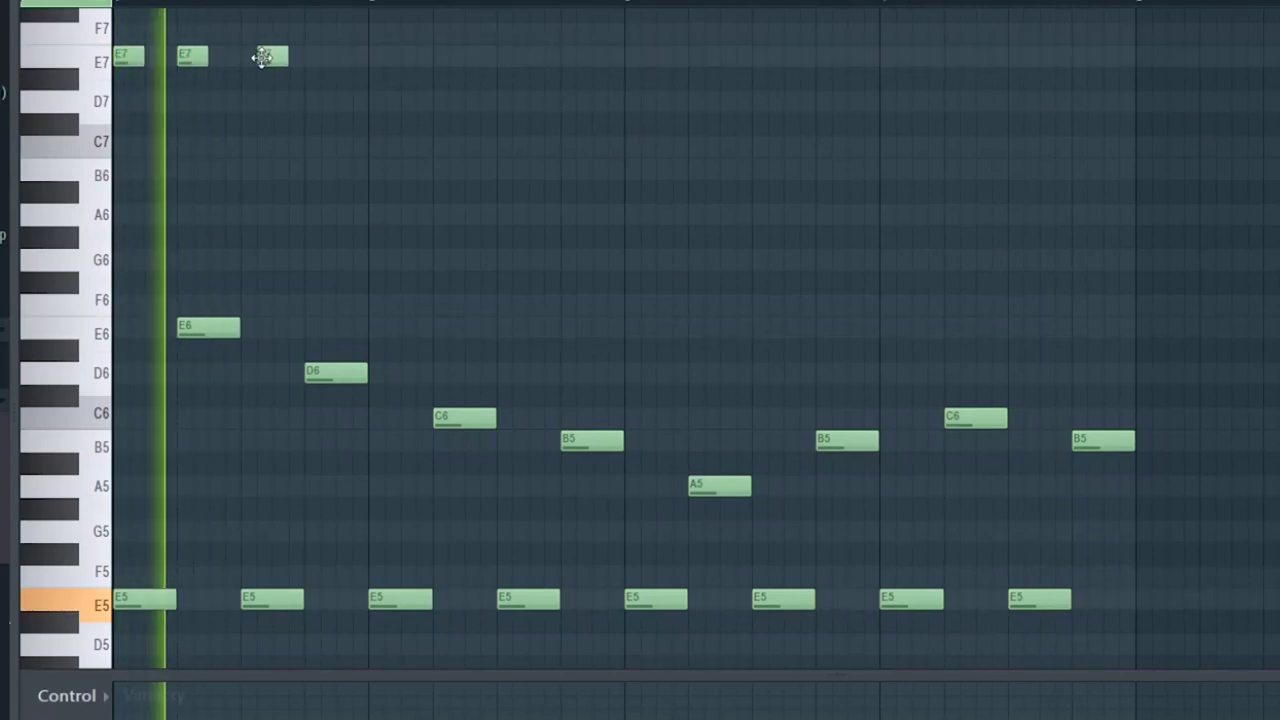
drag(262, 57, 246, 57)
key(space)
key(space)
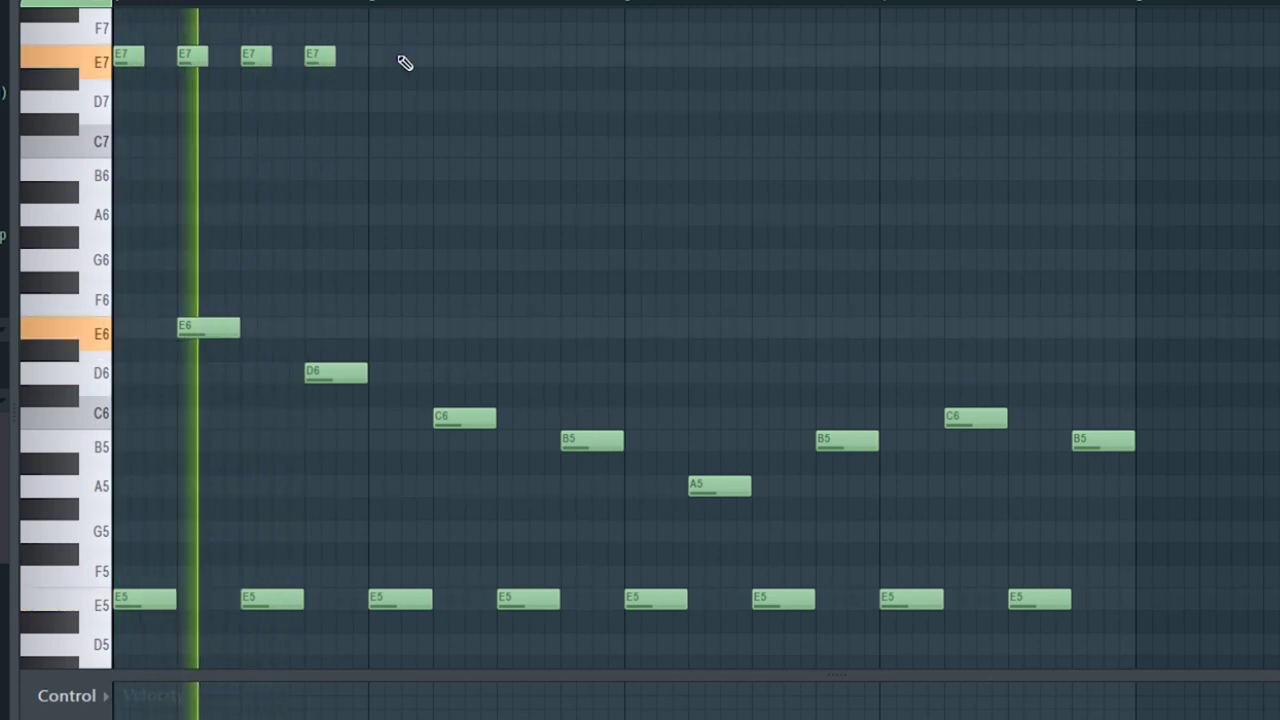
key(space)
key(space)
Repeat the four-note group in the following bars as D7 in the second, C7 in the third and B6 in the fourth
drag(400, 23, 394, 110)
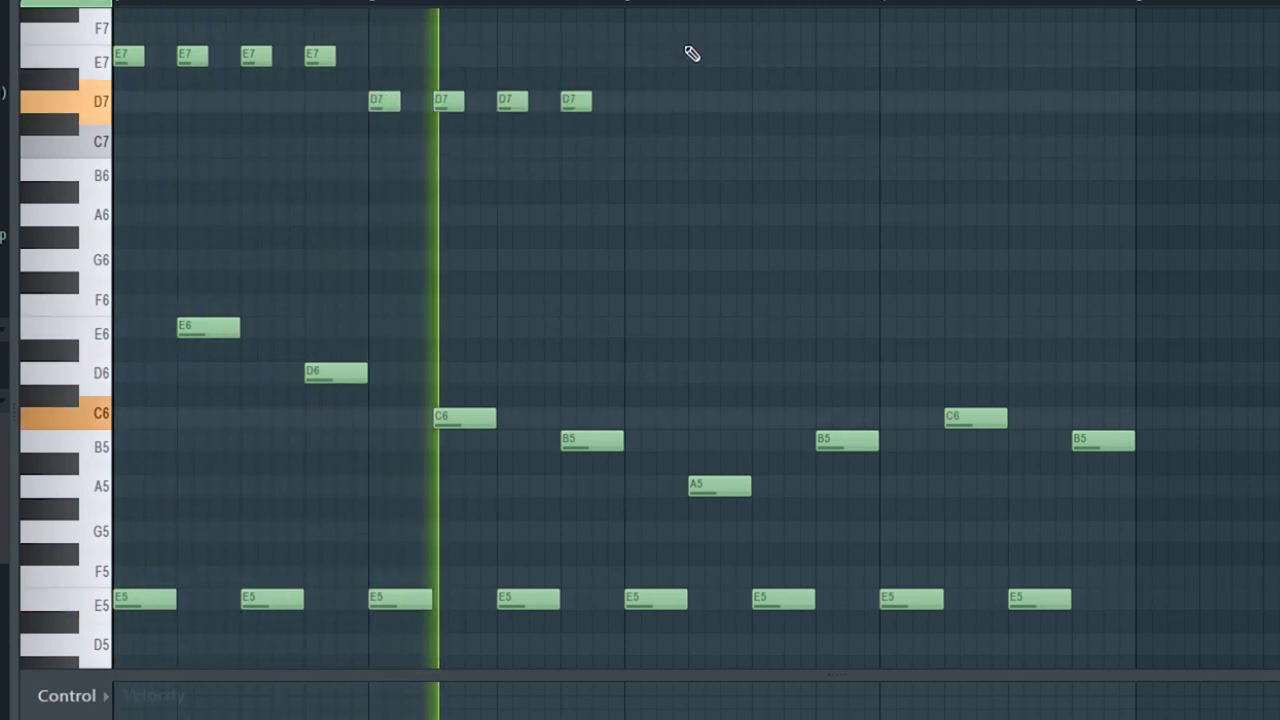
drag(683, 26, 360, 150)
drag(378, 104, 894, 177)
click(891, 206)
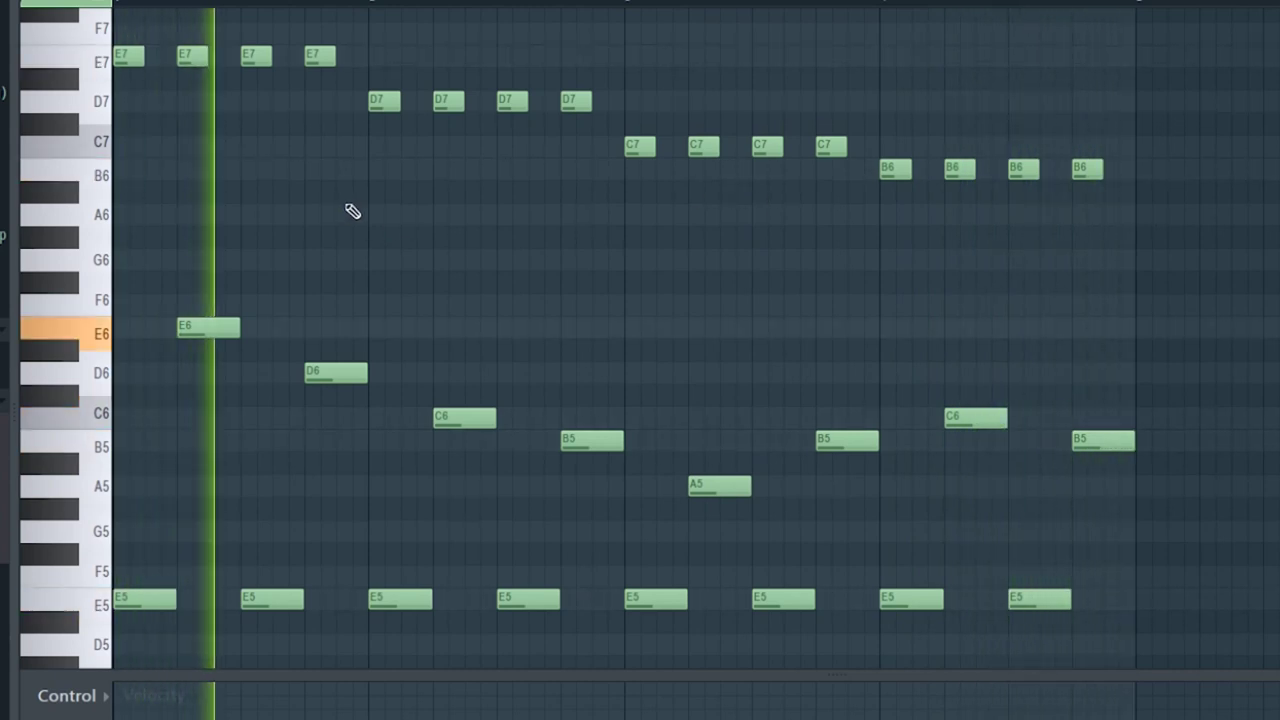
Try short A6 notes between the E7 notes in the first bar, and delete them again
scroll(306, 197, up, 4)
click(155, 349)
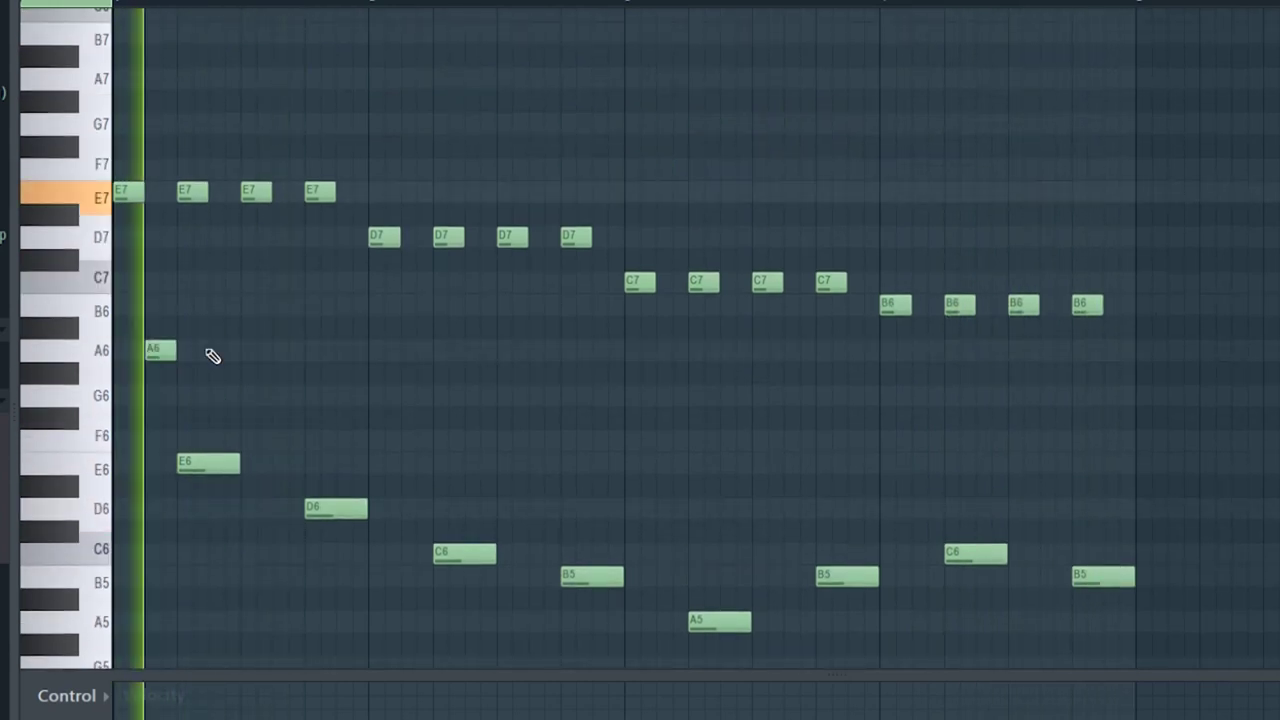
click(214, 349)
click(275, 349)
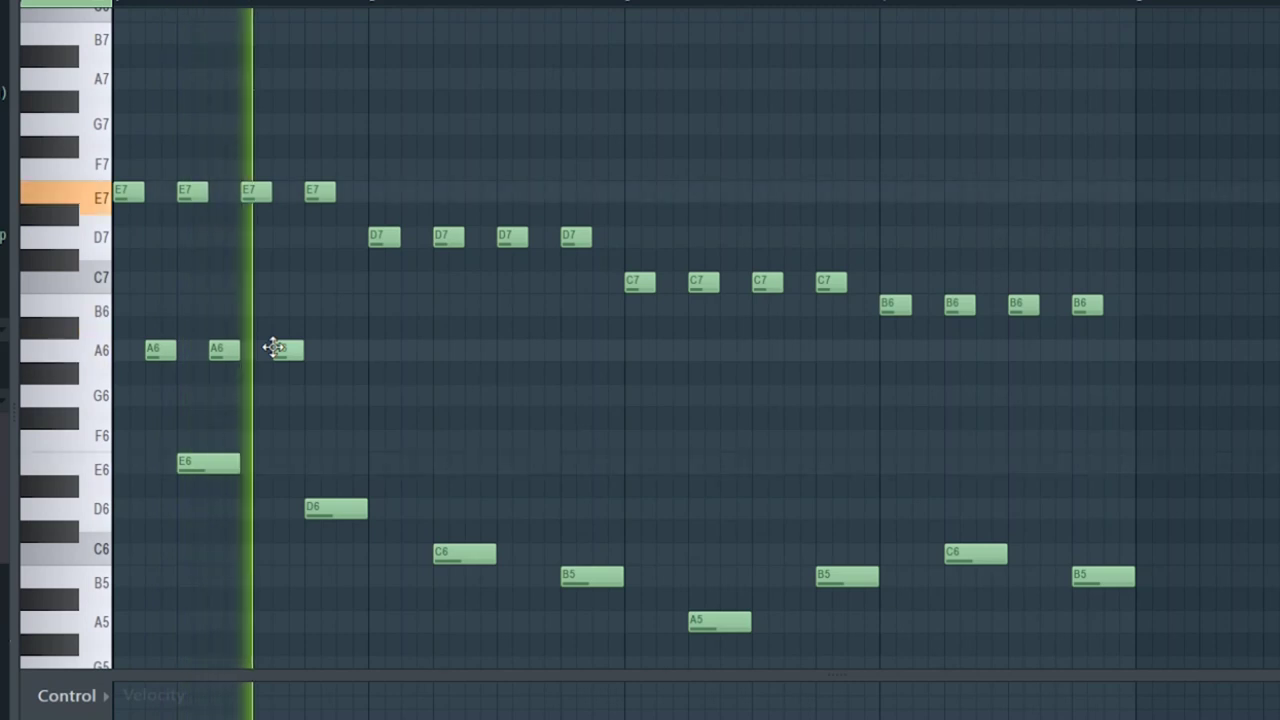
right_click(285, 349)
right_click(222, 349)
right_click(158, 349)
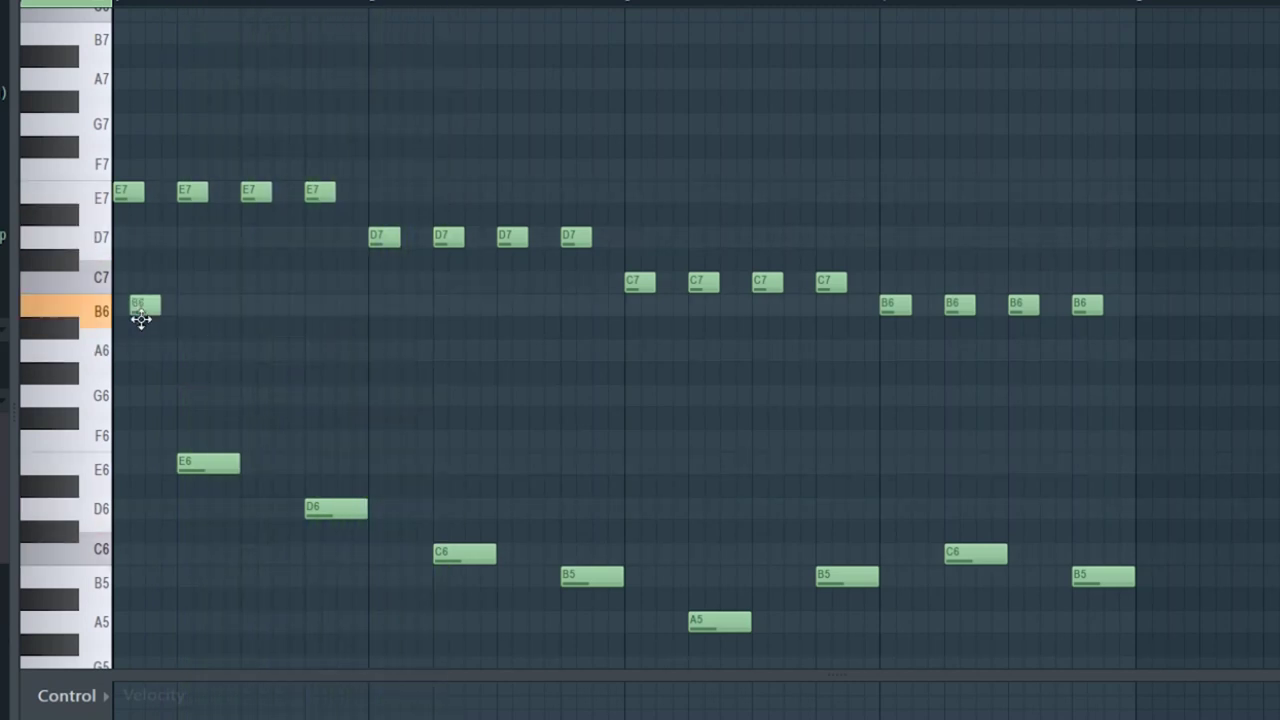
Add pairs of short off-beat notes below the high notes: B6 in the first bar, A6 in the second and G6 in the third
click(217, 307)
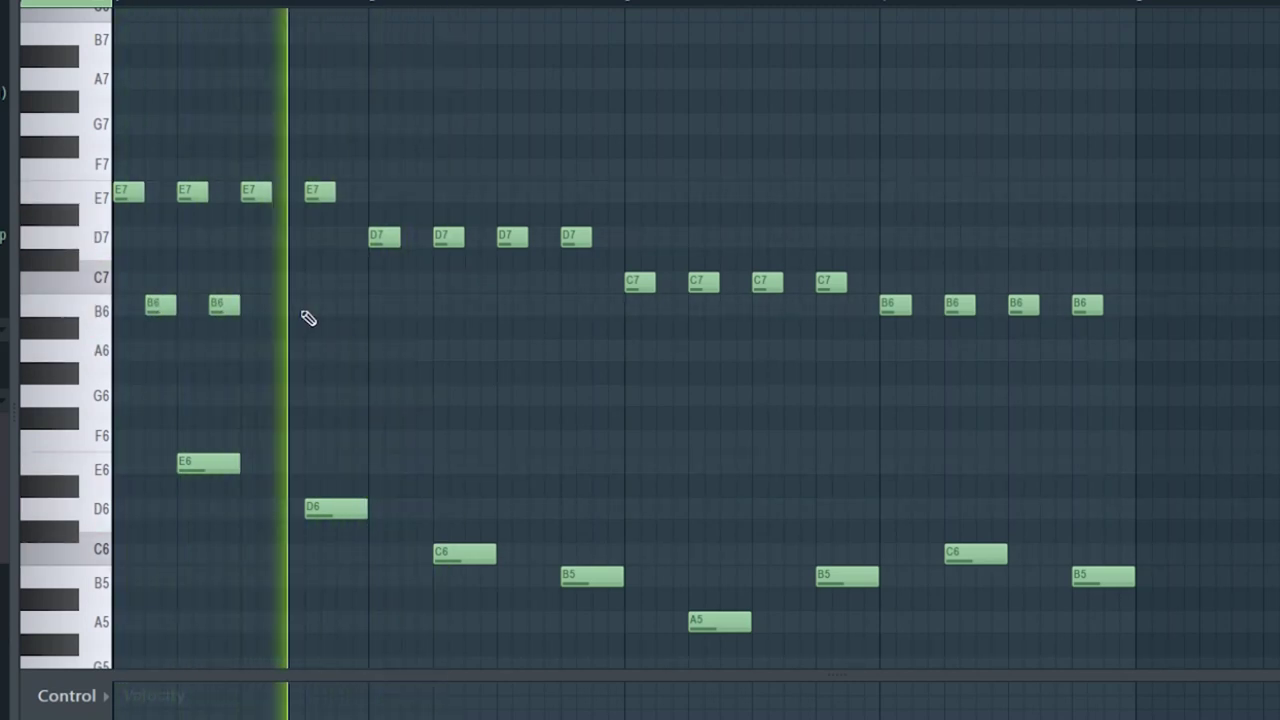
click(398, 350)
drag(398, 350, 413, 350)
click(477, 349)
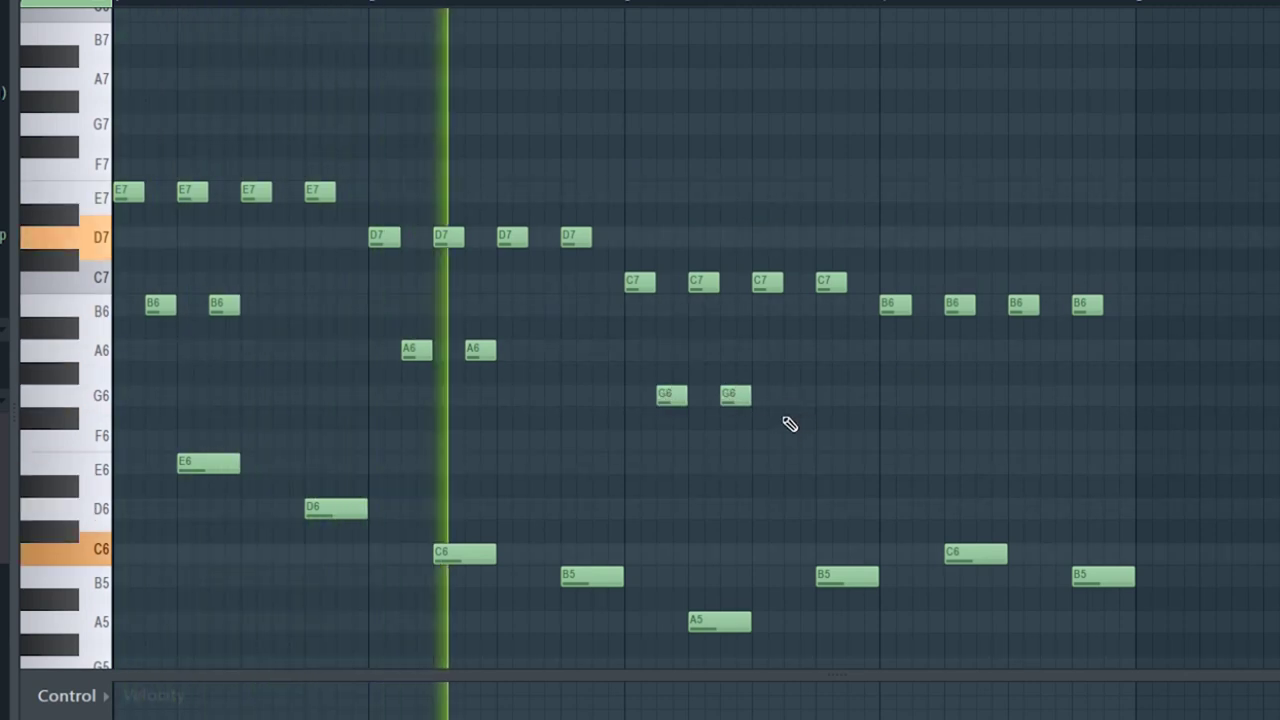
Try two short off-beat F#6 notes at the end of the third bar and keep only the last one
click(788, 418)
drag(788, 418, 802, 418)
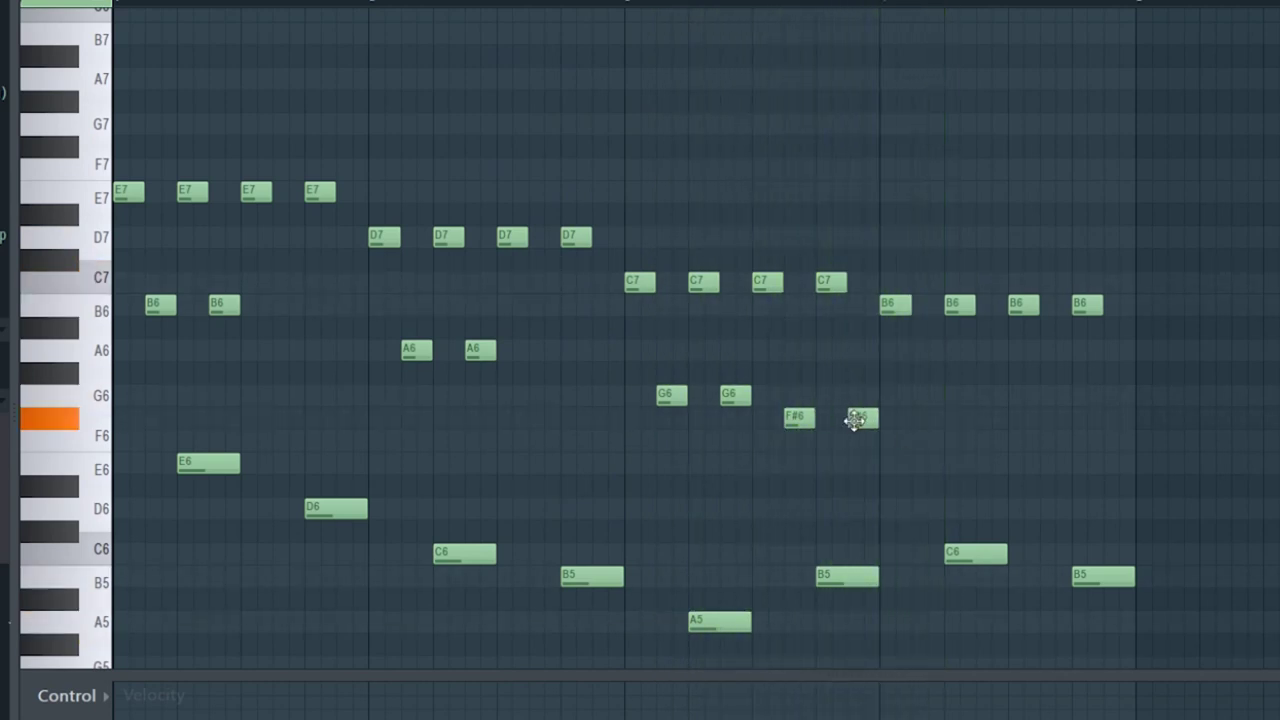
key(space)
right_click(856, 420)
right_click(806, 422)
click(854, 423)
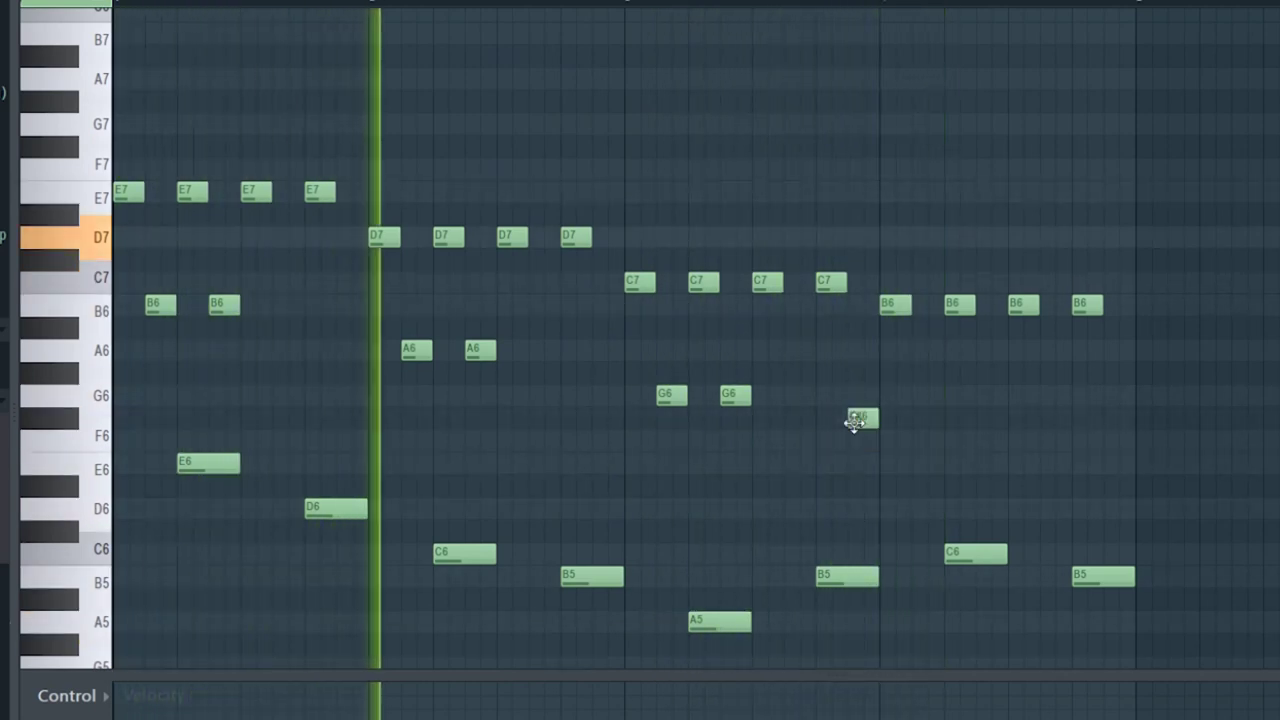
Fill the fourth bar with three short off-beat E6 notes, followed by short F#6 notes at its end
drag(918, 442, 920, 471)
click(986, 462)
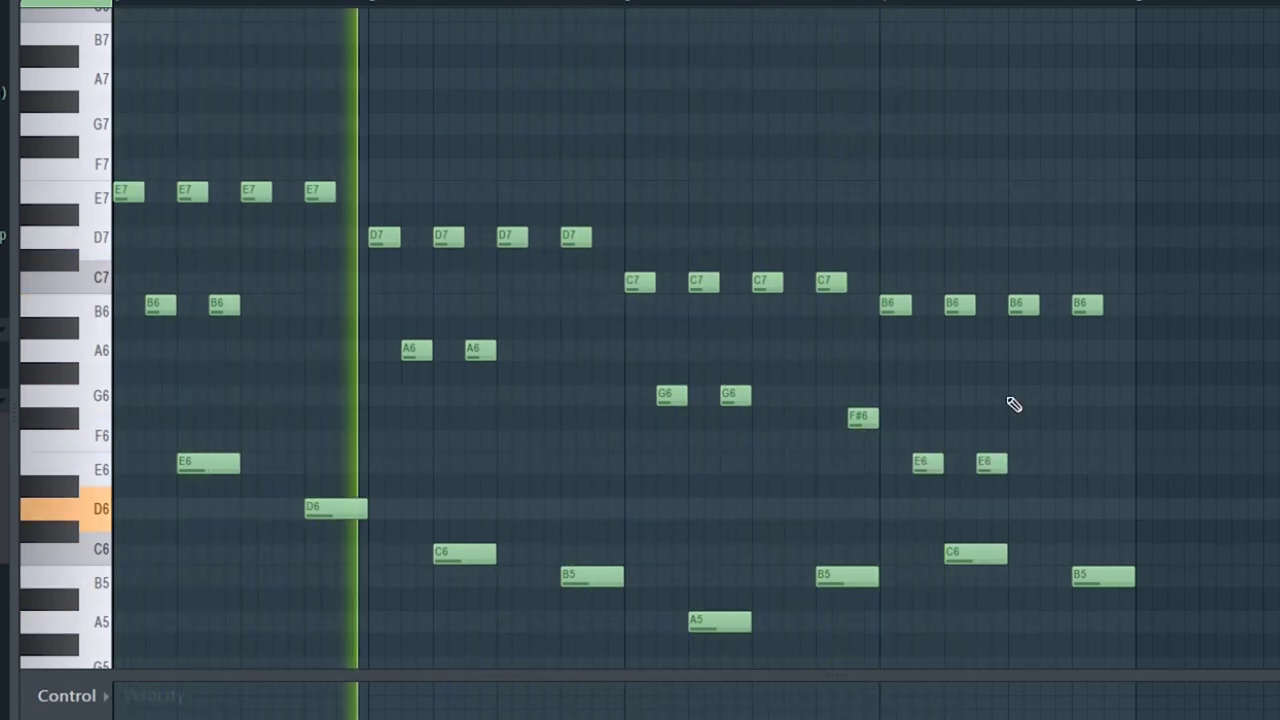
click(1055, 462)
click(1078, 418)
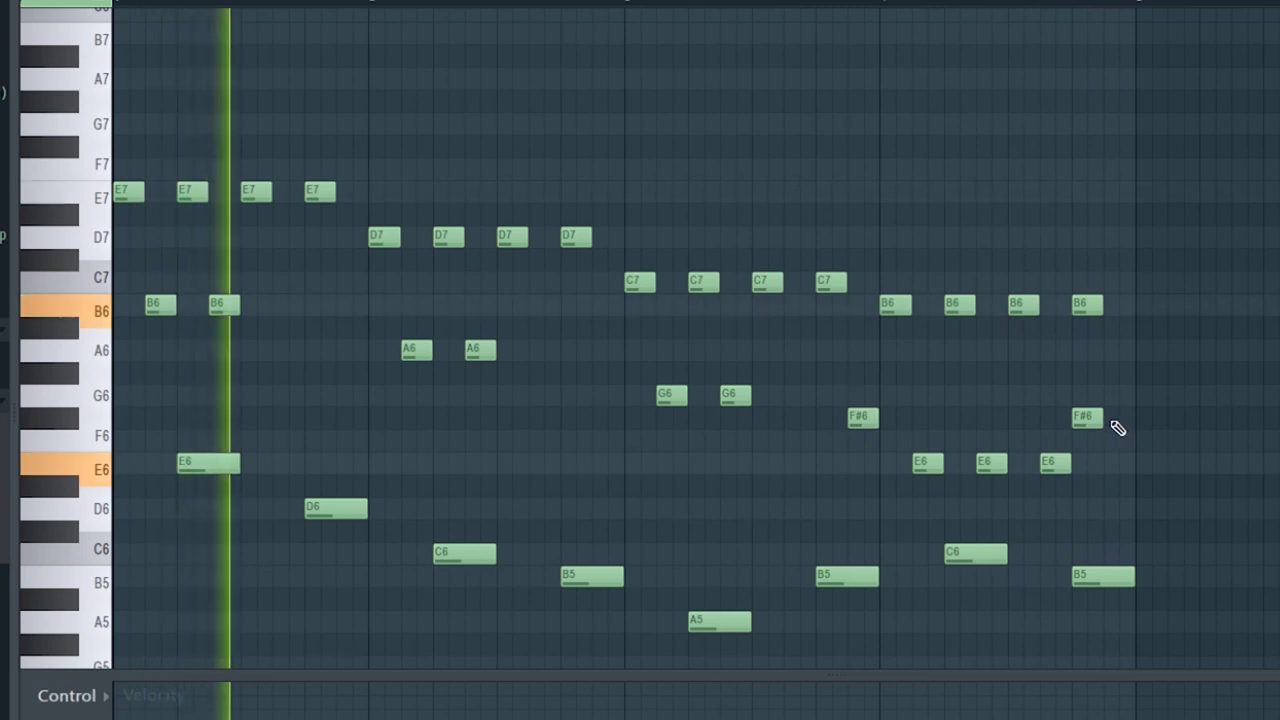
click(1115, 419)
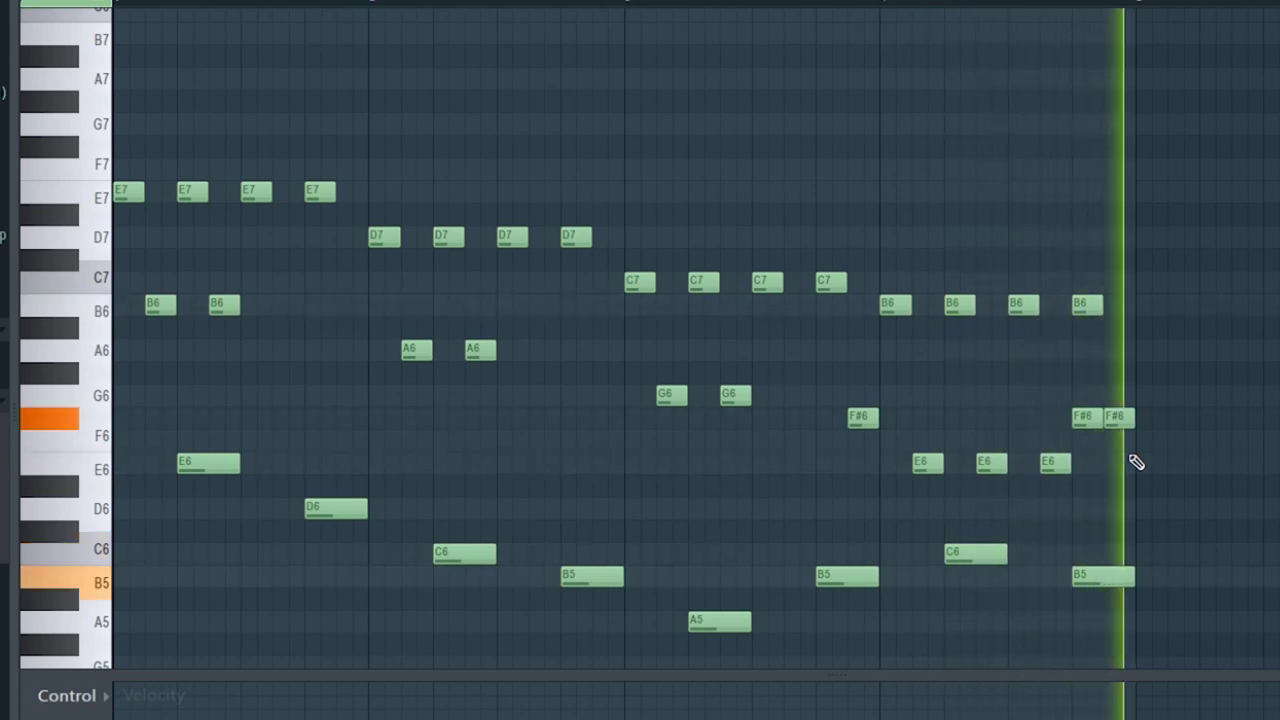
drag(1089, 409, 1086, 463)
key(ctrl+d)
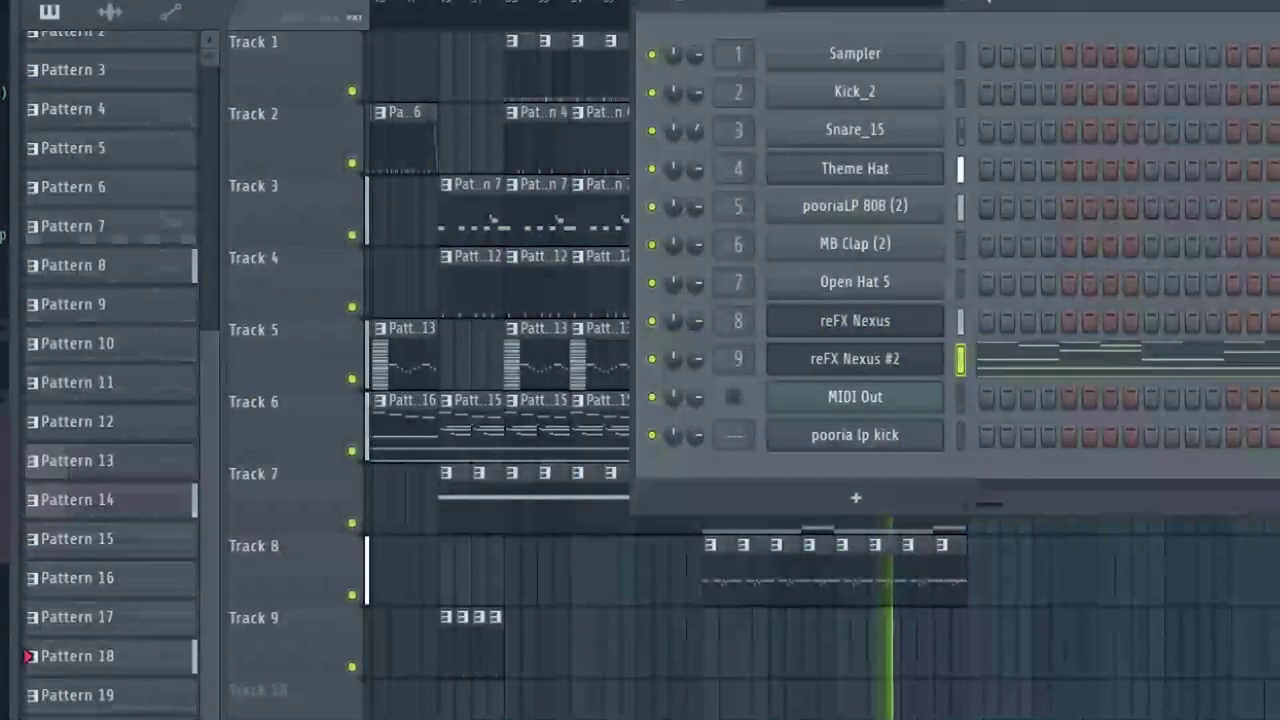
In the playlist, unmute the Track 7 clips in bars 65 to 80 and mute the Pattern 14 clips on Track 5
key(F6)
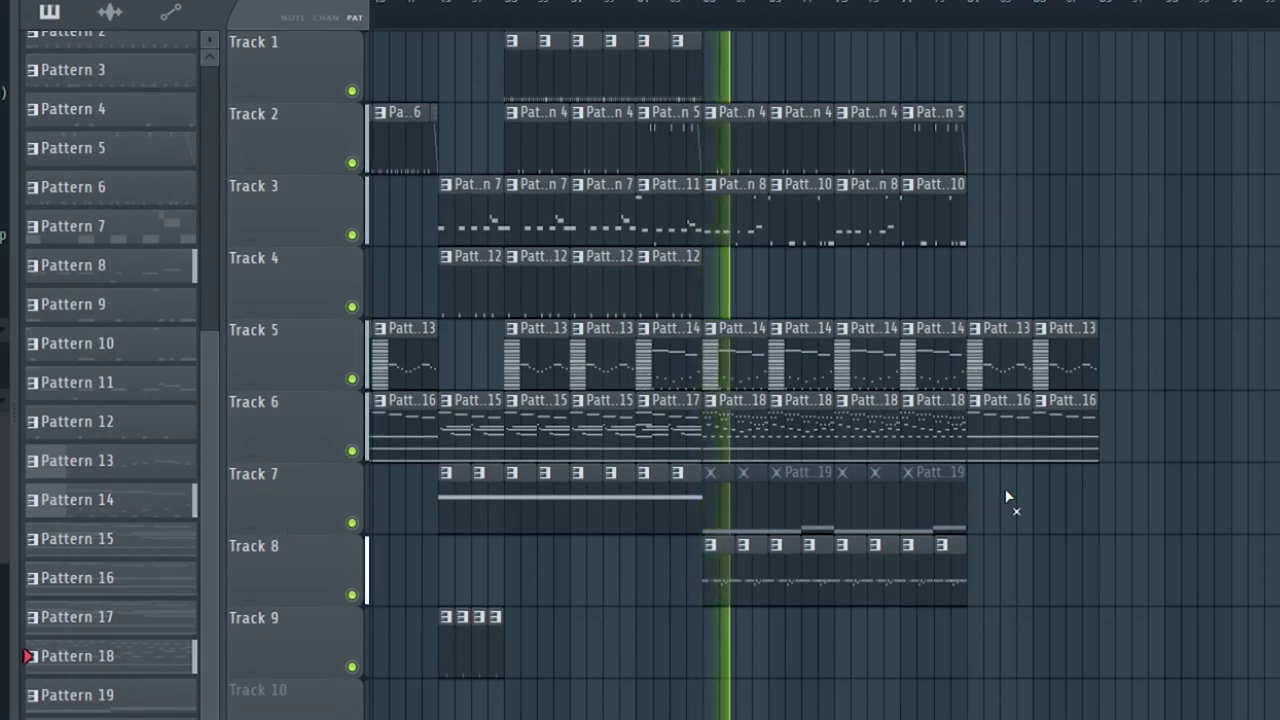
drag(1005, 490, 755, 487)
key(space)
key(space)
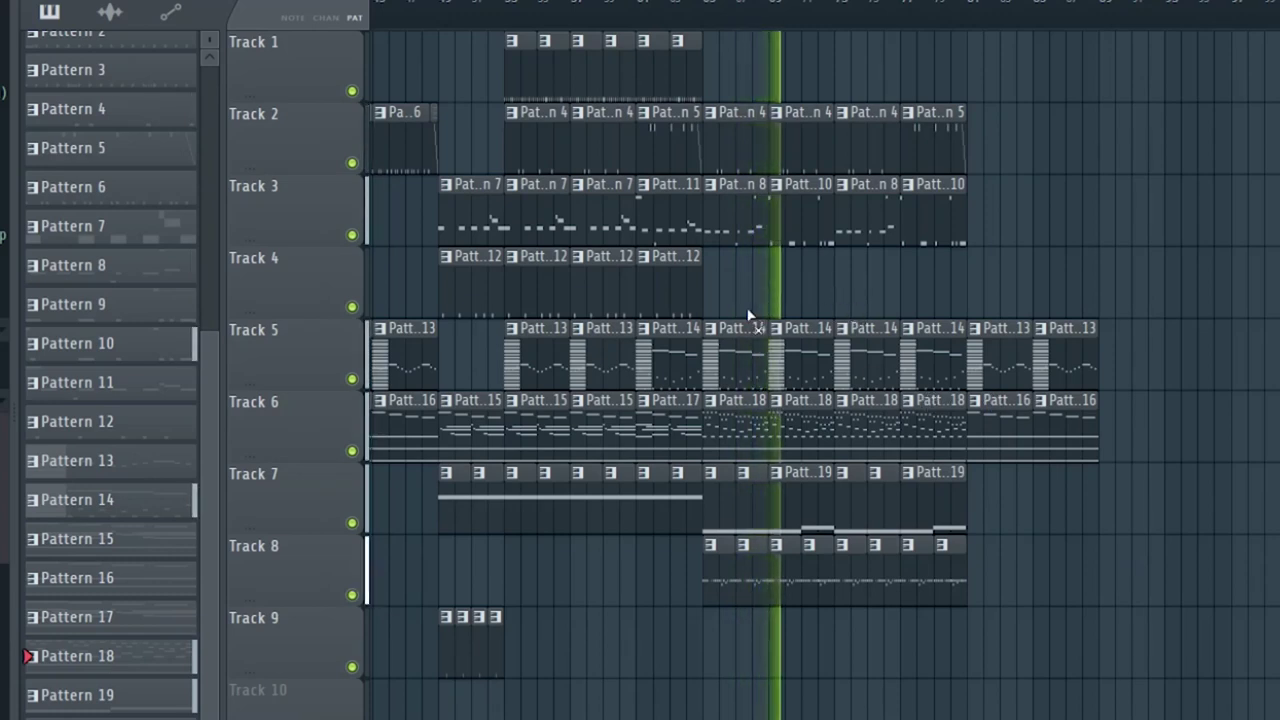
drag(748, 350, 848, 367)
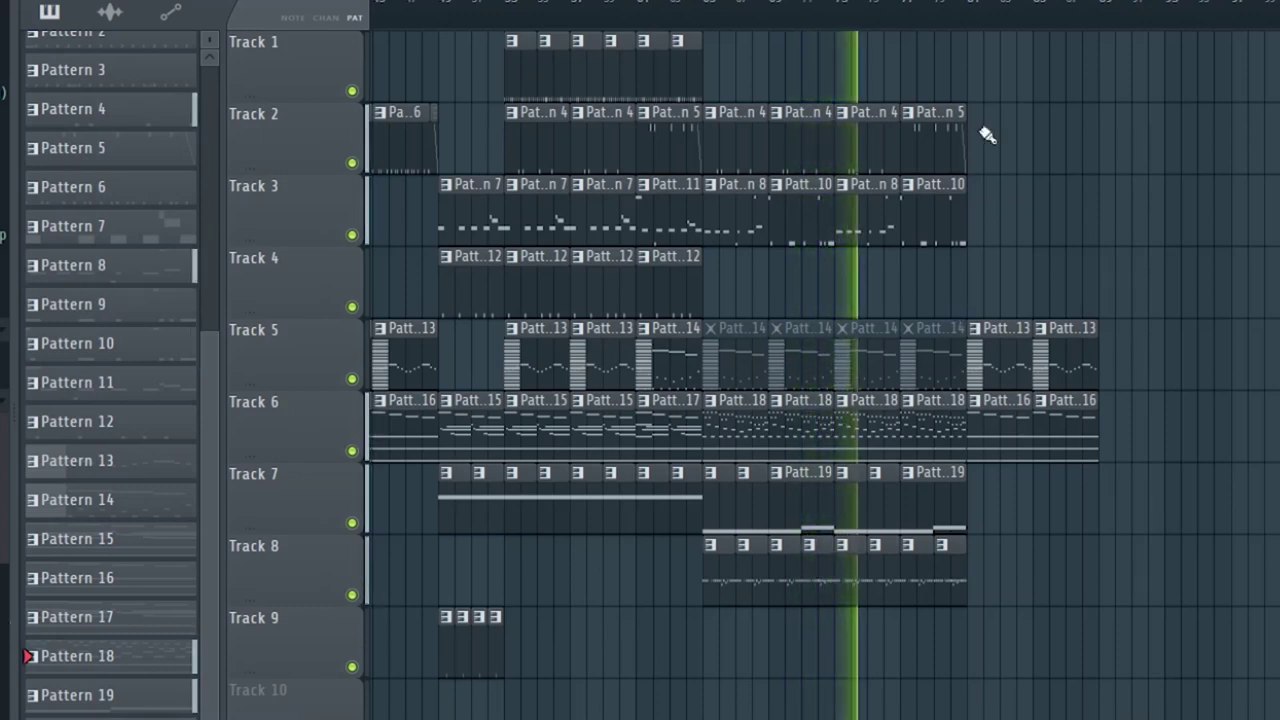
Copy the two Pattern 6 clips on Track 2 to bars 81 to 88
scroll(870, 8, left, 3)
scroll(870, 8, down, 2)
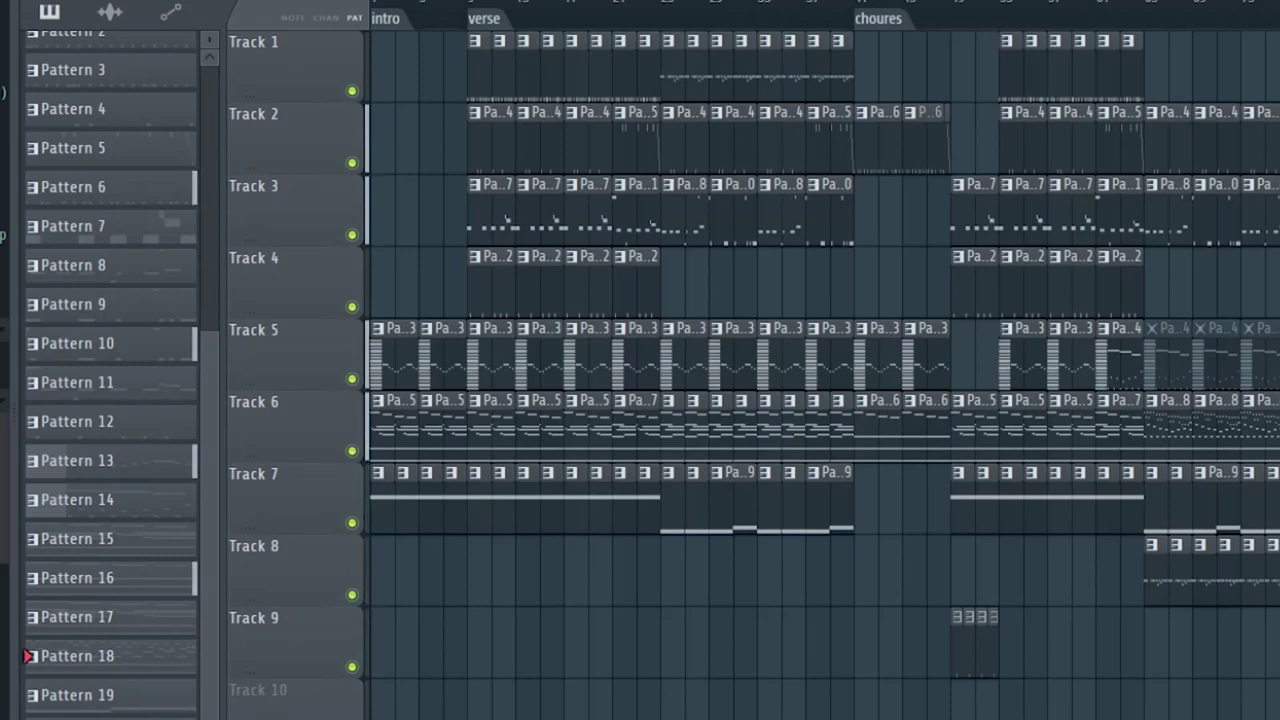
scroll(824, 375, up, 5)
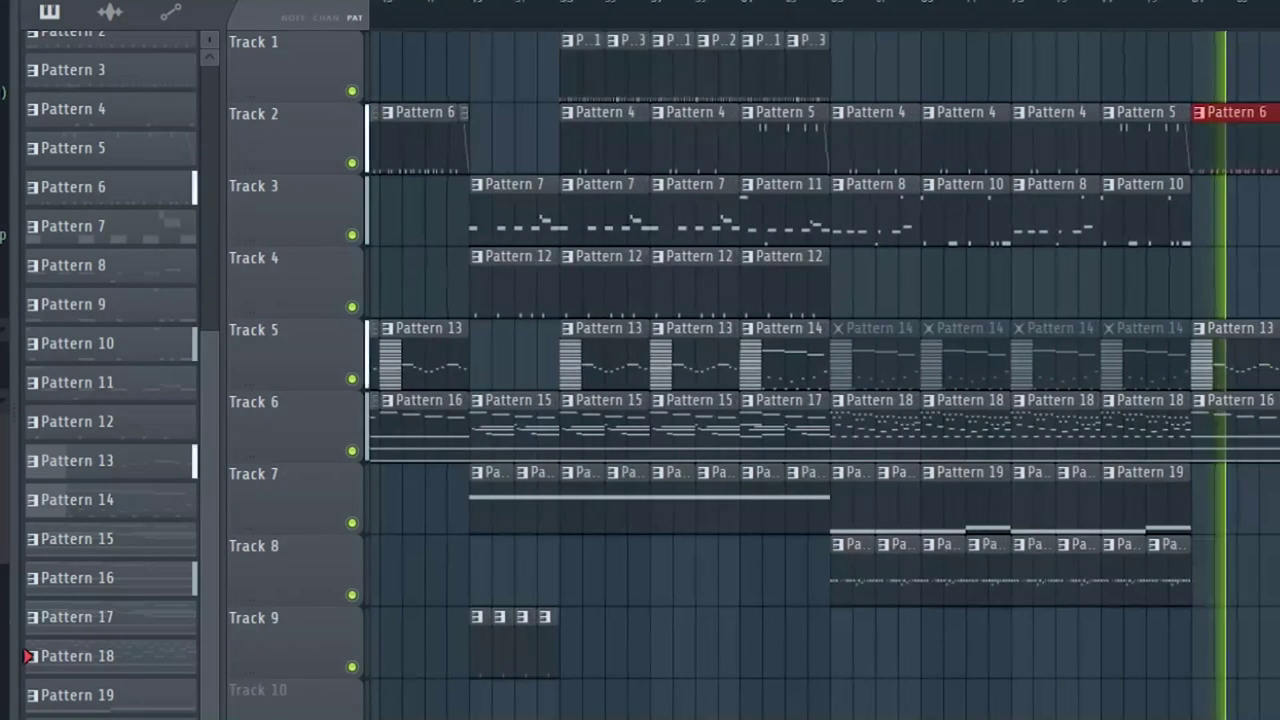
scroll(824, 375, up, 1)
scroll(824, 375, up, 1)
scroll(824, 375, down, 5)
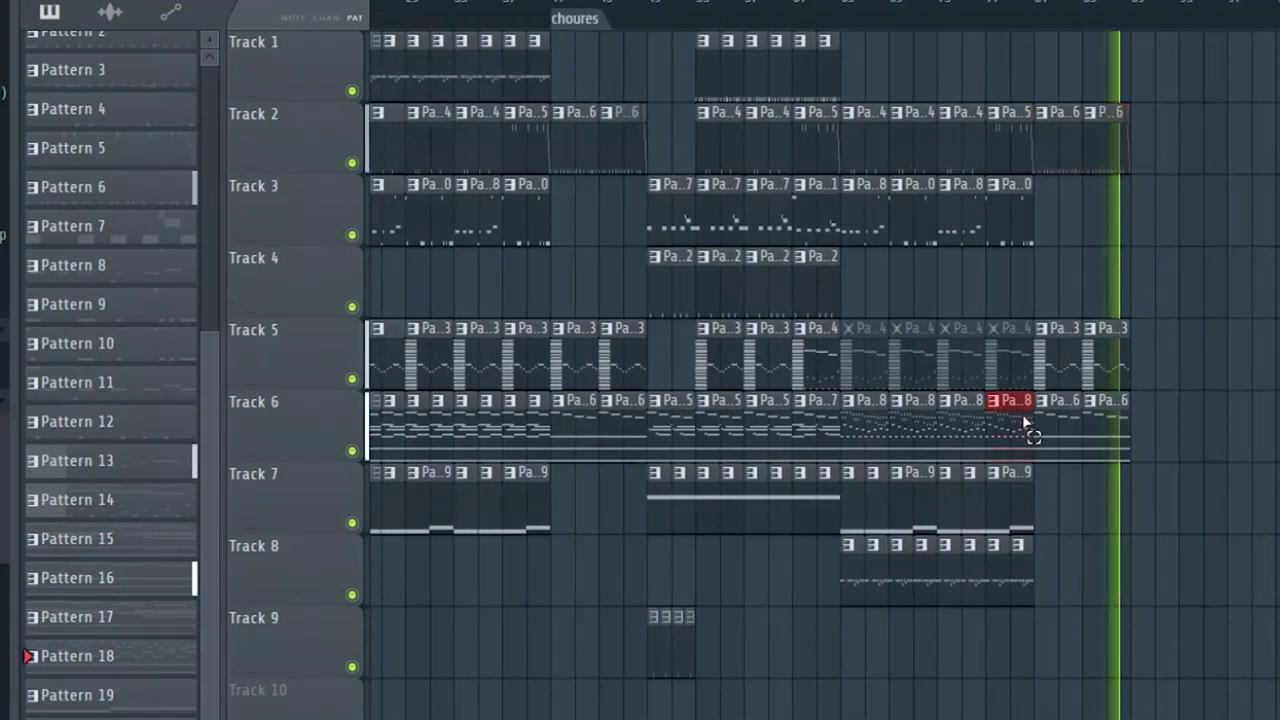
Copy the four Pattern 18 clips on Track 6 and the six later Track 1 clips to bar 89
drag(1025, 425, 1141, 442)
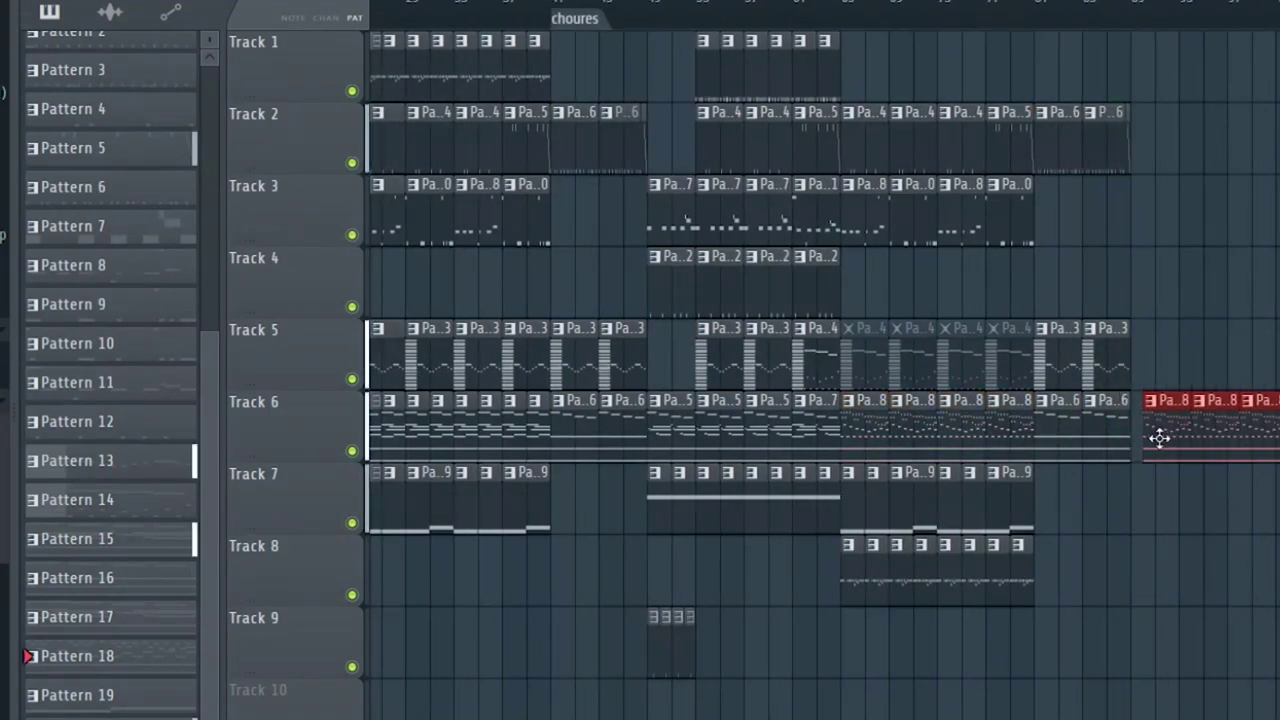
click(1125, 12)
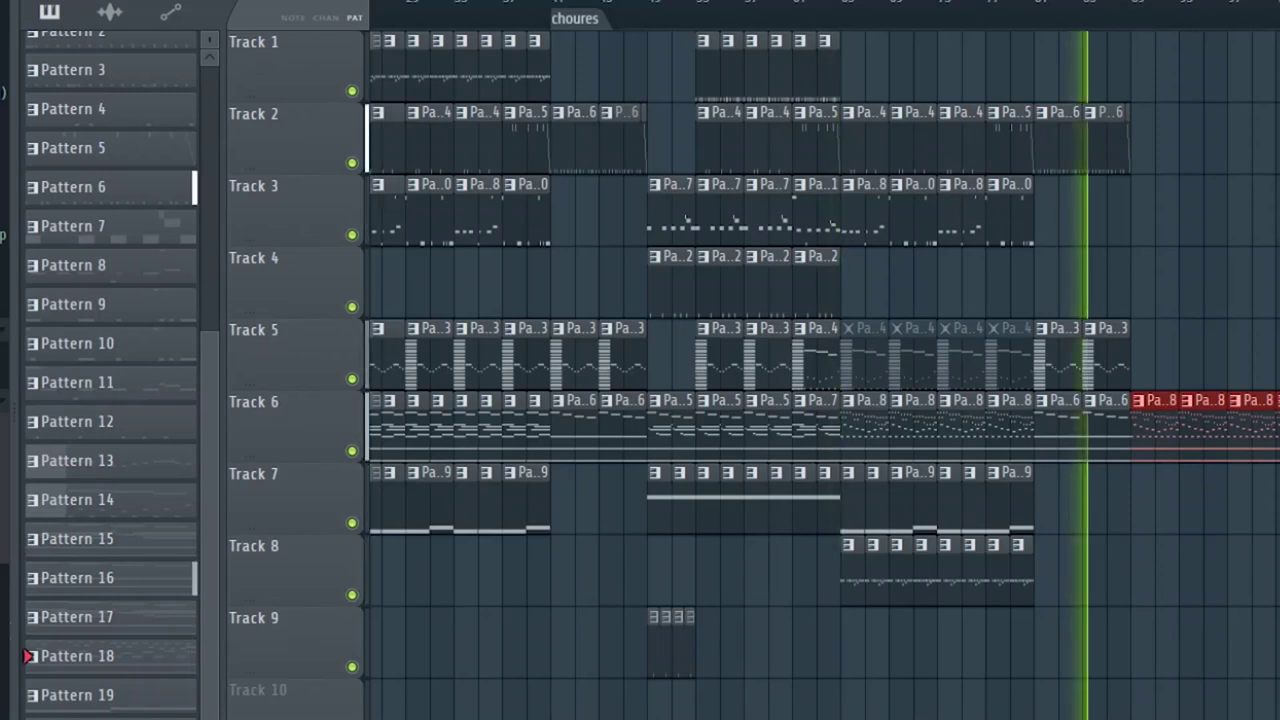
scroll(1127, 12, up, 2)
scroll(824, 375, down, 1)
scroll(824, 375, right, 3)
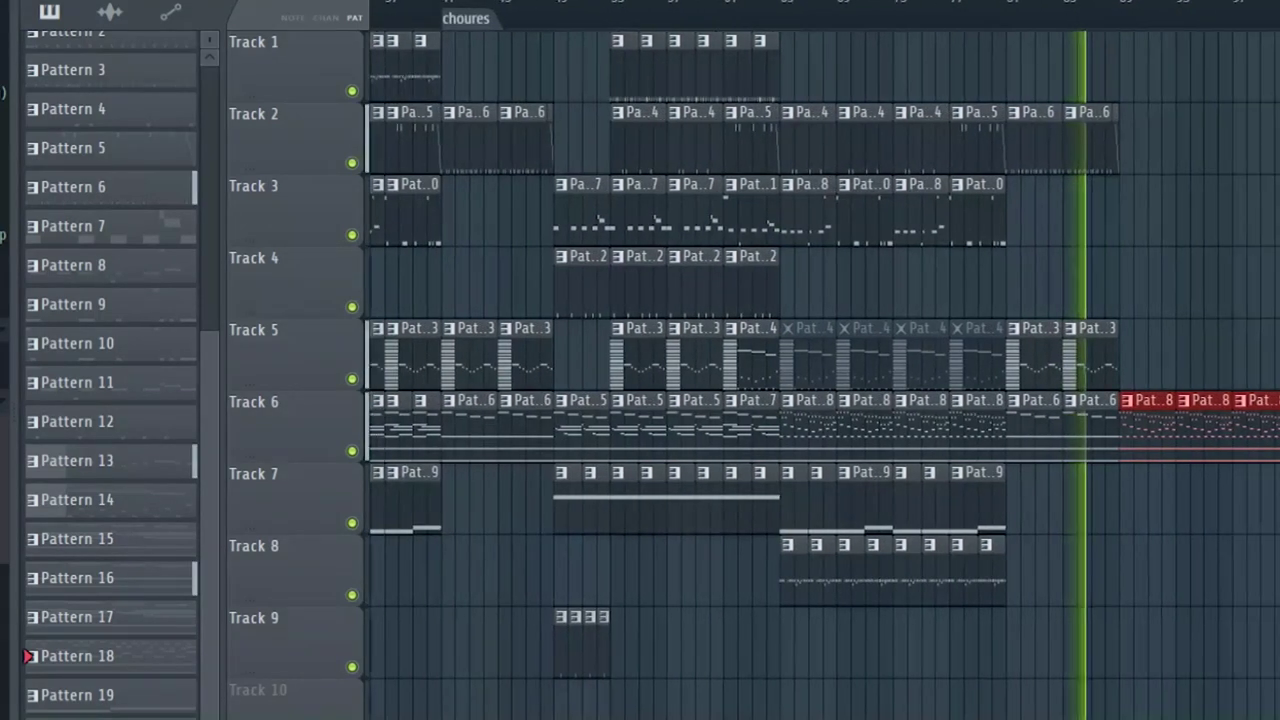
drag(722, 50, 1099, 75)
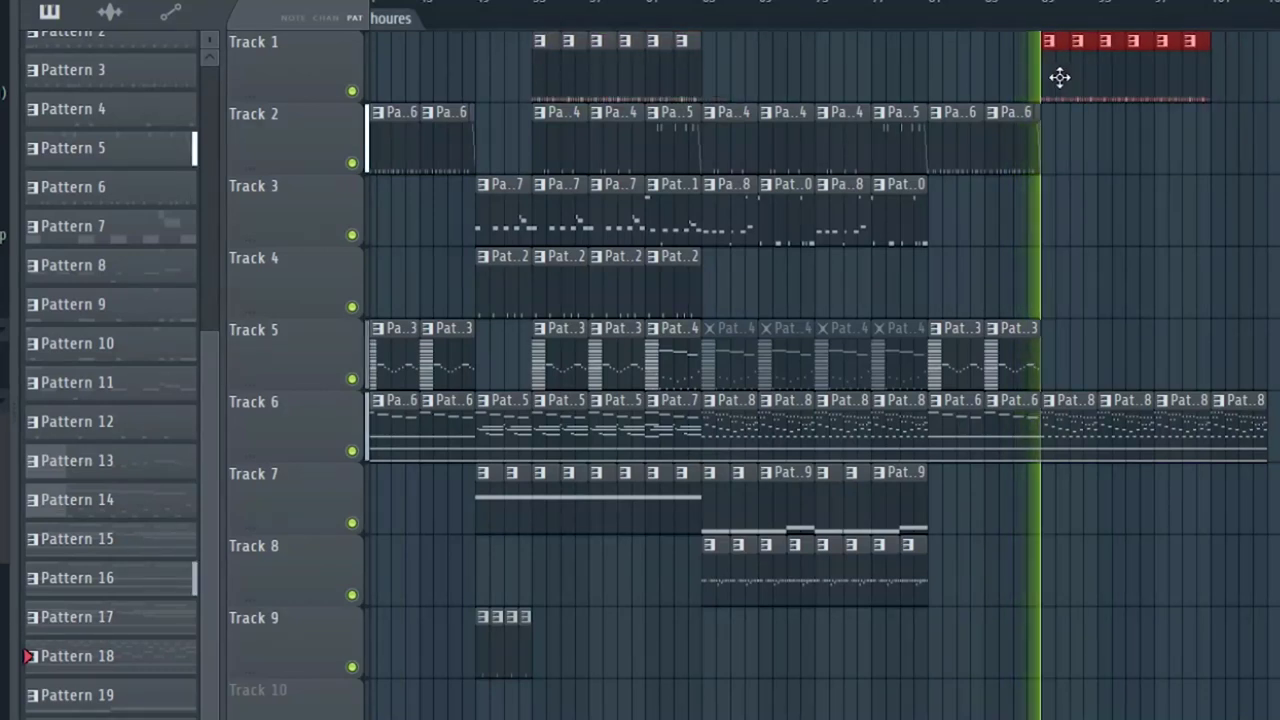
Delete the fourth copied Pattern 18 clip, then duplicate the last four bars of Tracks 1 and 6 to bar 101
right_click(1250, 448)
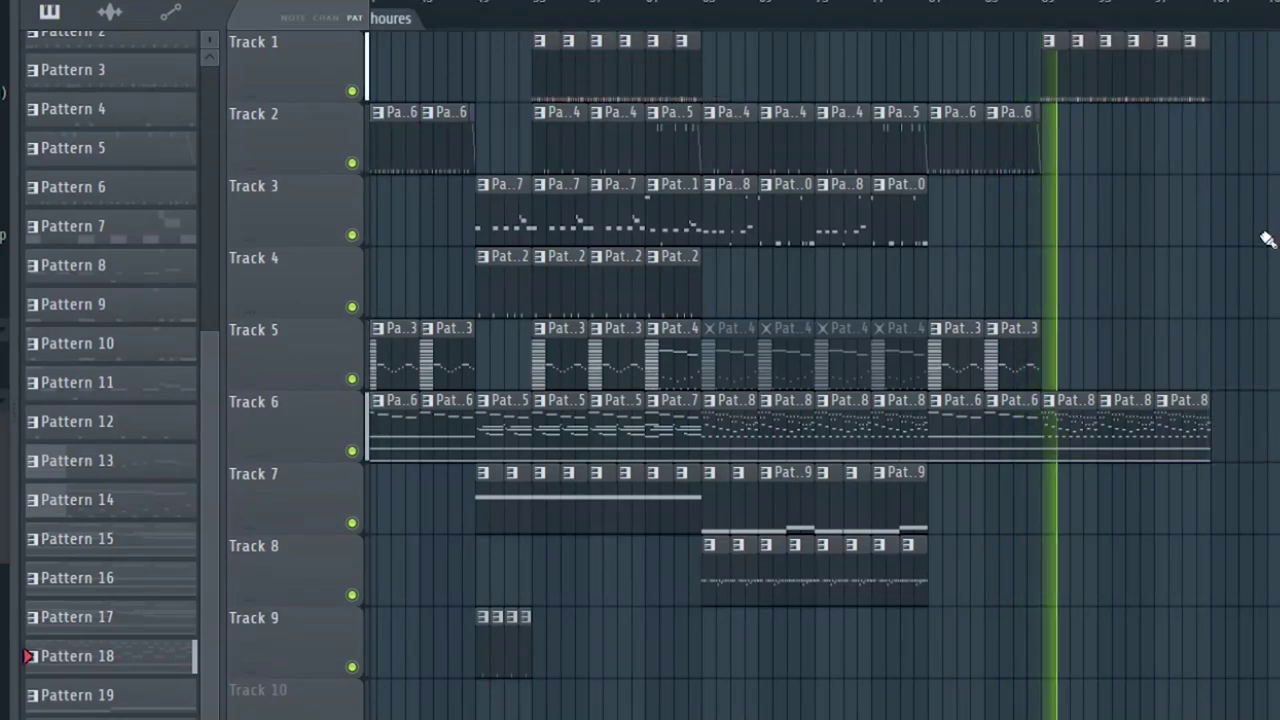
scroll(1274, 12, up, 2)
scroll(1274, 12, right, 3)
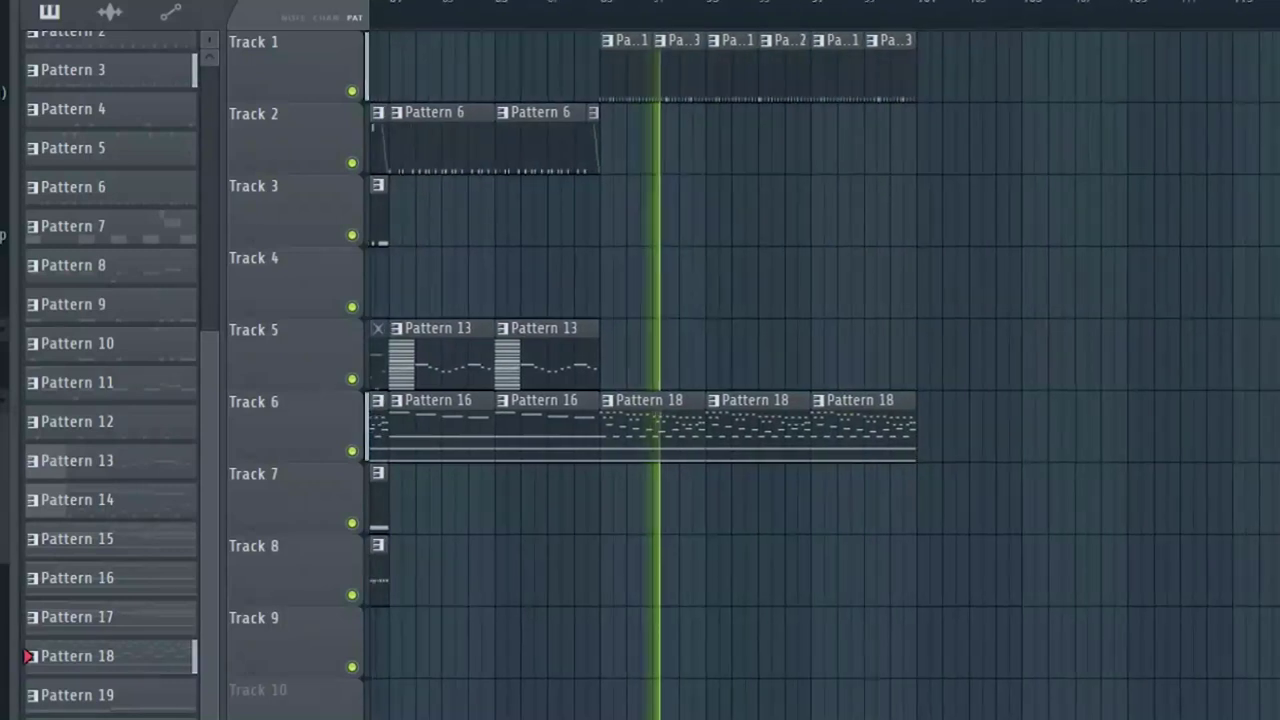
drag(1016, 33, 836, 454)
drag(837, 447, 937, 449)
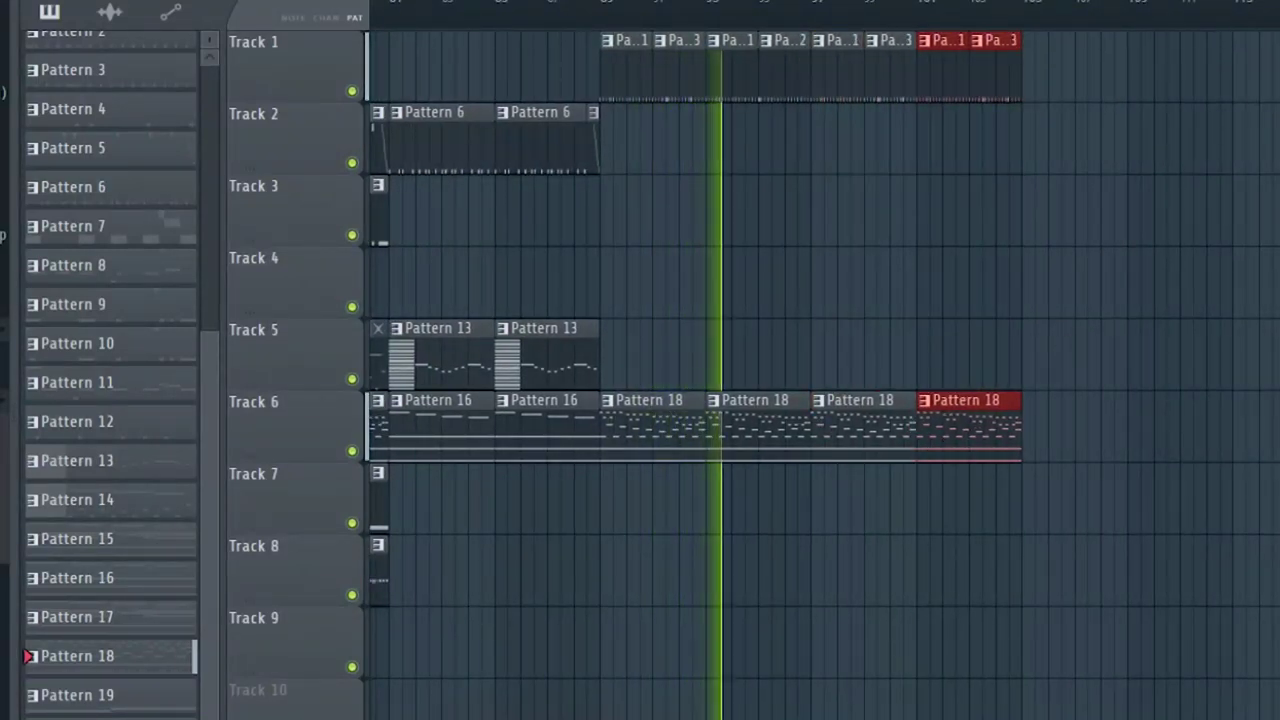
Fill bars 89 to 104 on Track 7 with two-bar copies of the Pattern 19 clip
scroll(824, 375, left, 2)
scroll(923, 663, left, 4)
drag(850, 485, 1070, 508)
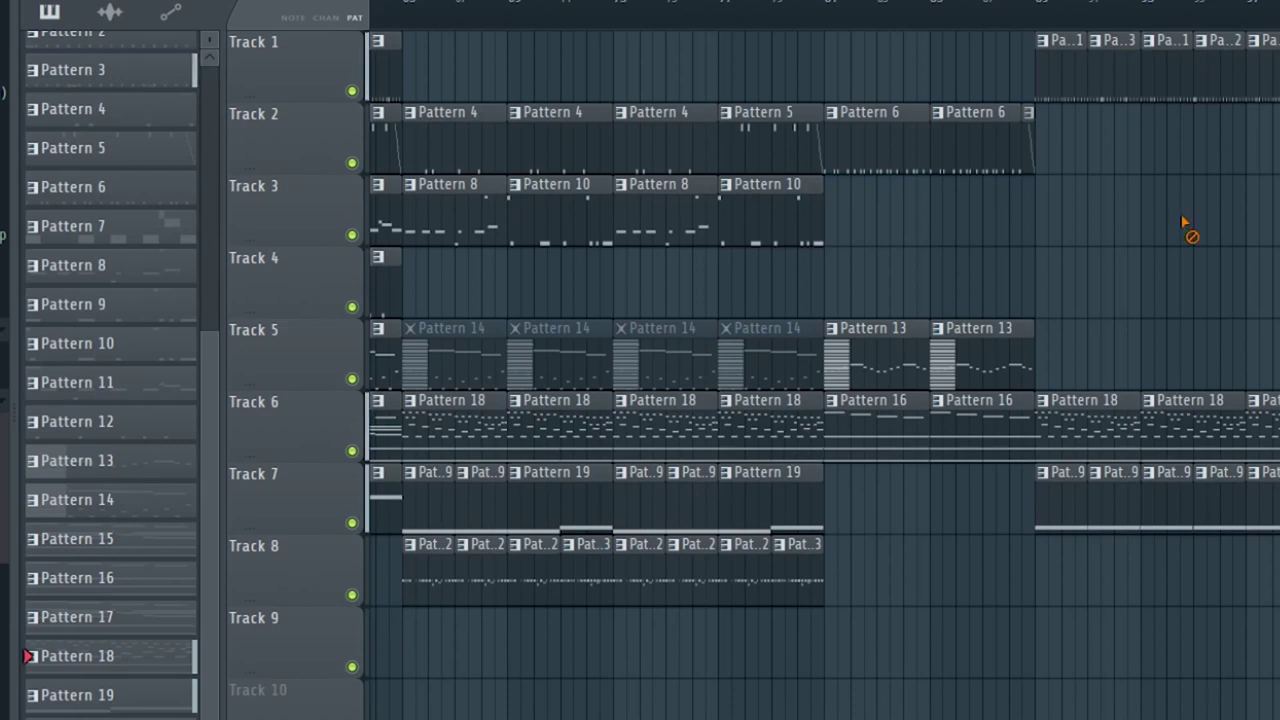
scroll(824, 375, right, 3)
scroll(824, 375, left, 2)
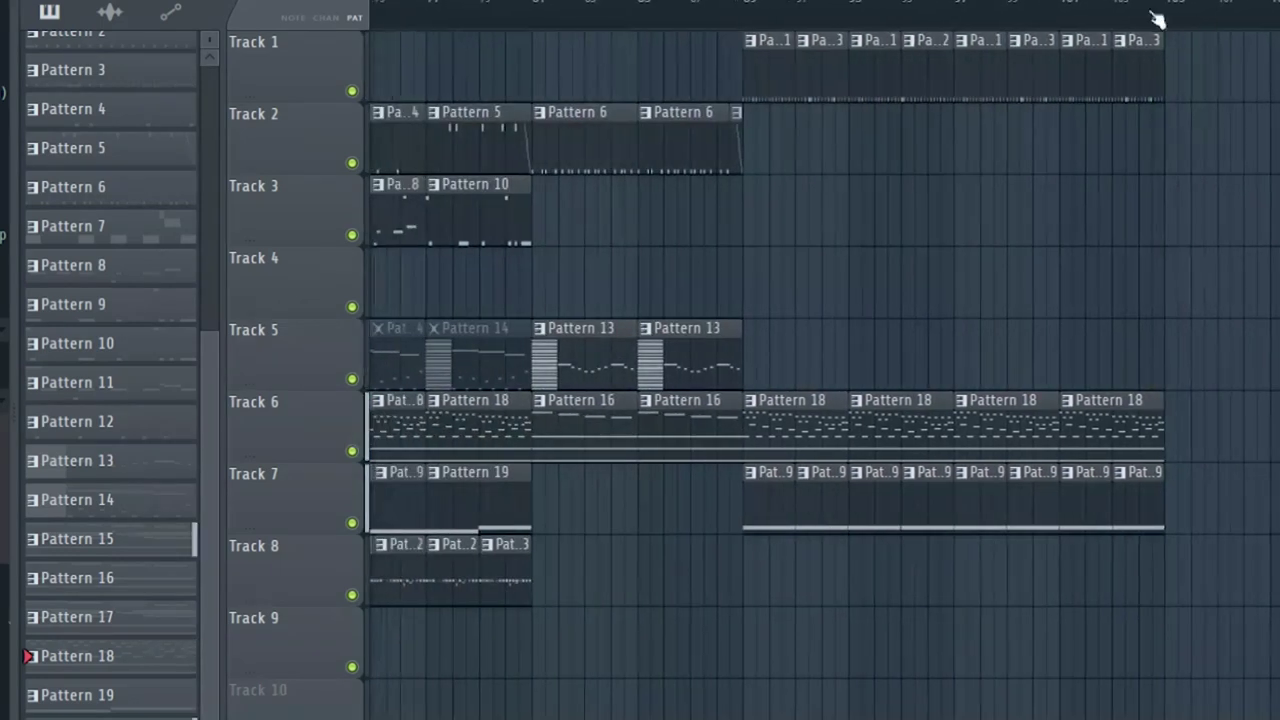
Fill bars 89 to 104 on Track 5 with copies of the two Pattern 13 clips
key(space)
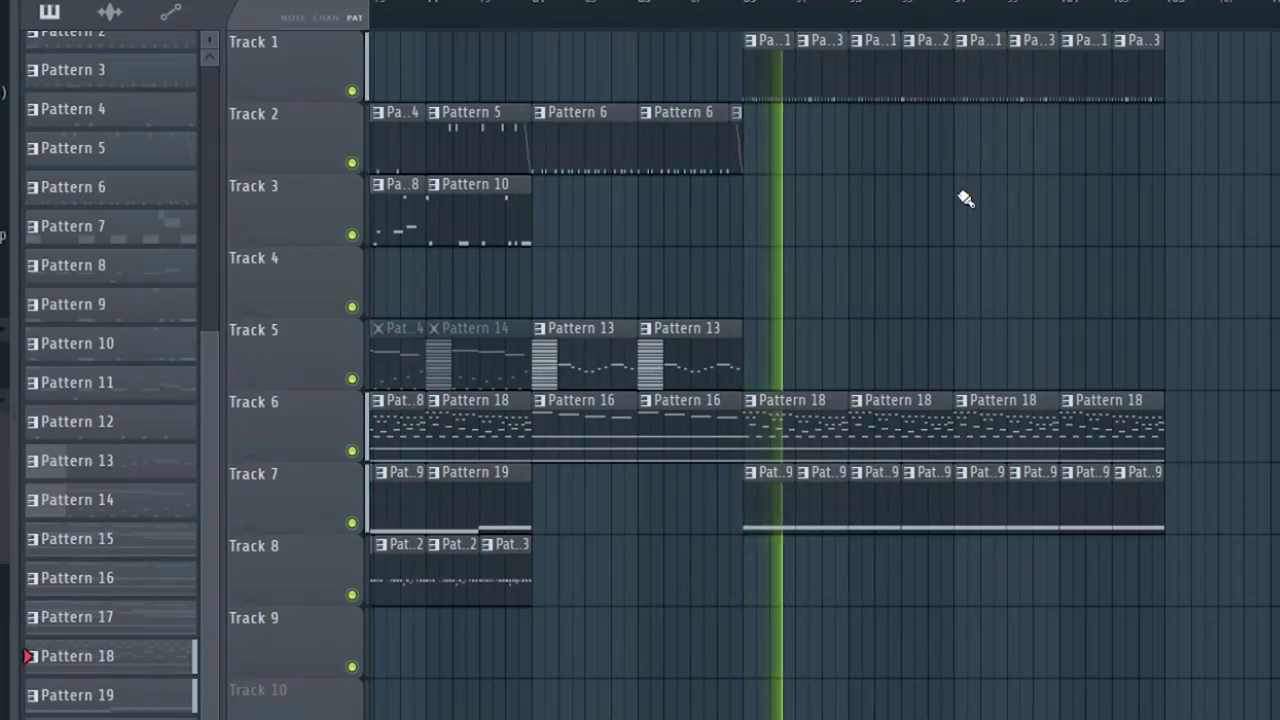
scroll(965, 198, down, 2)
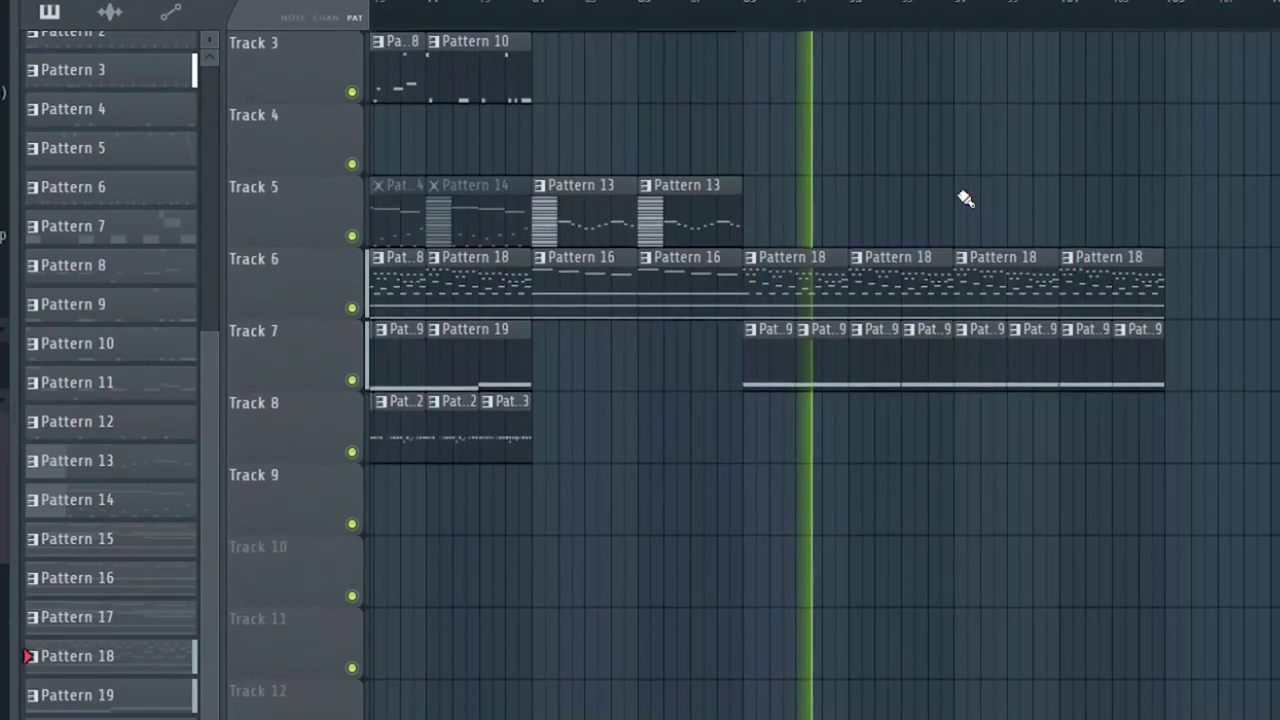
scroll(965, 198, up, 2)
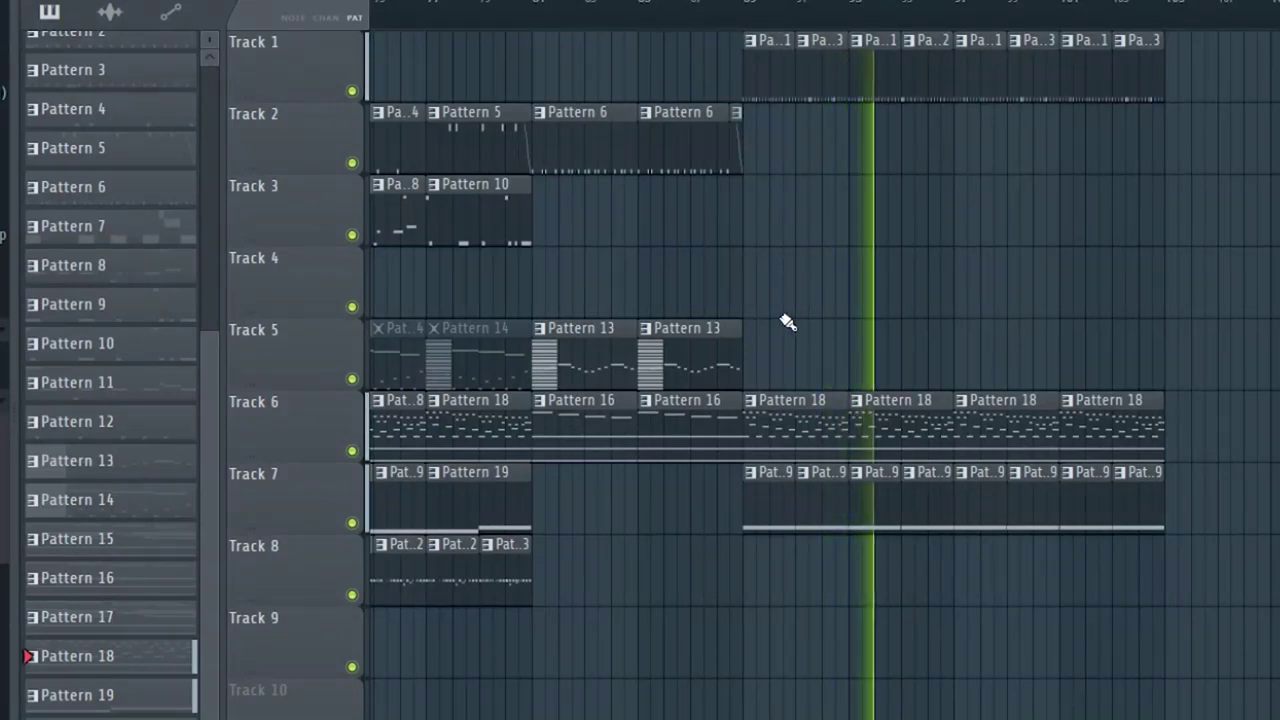
drag(723, 357, 1009, 354)
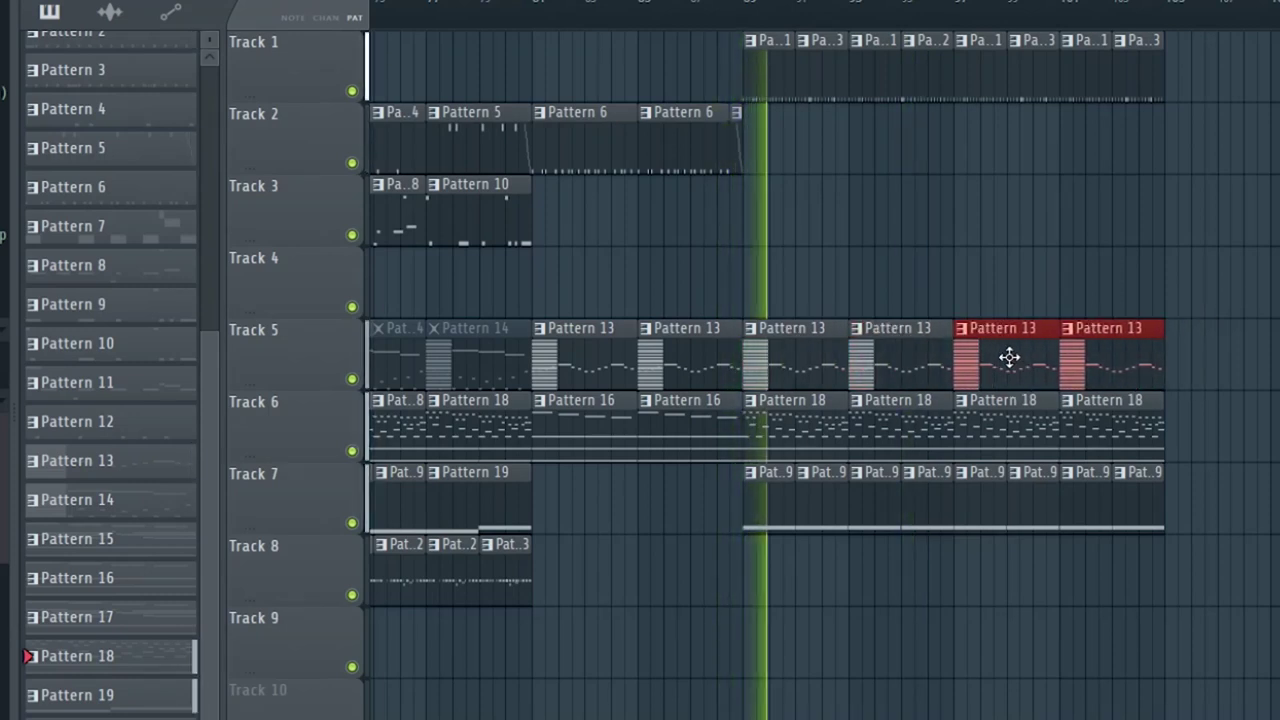
click(1040, 200)
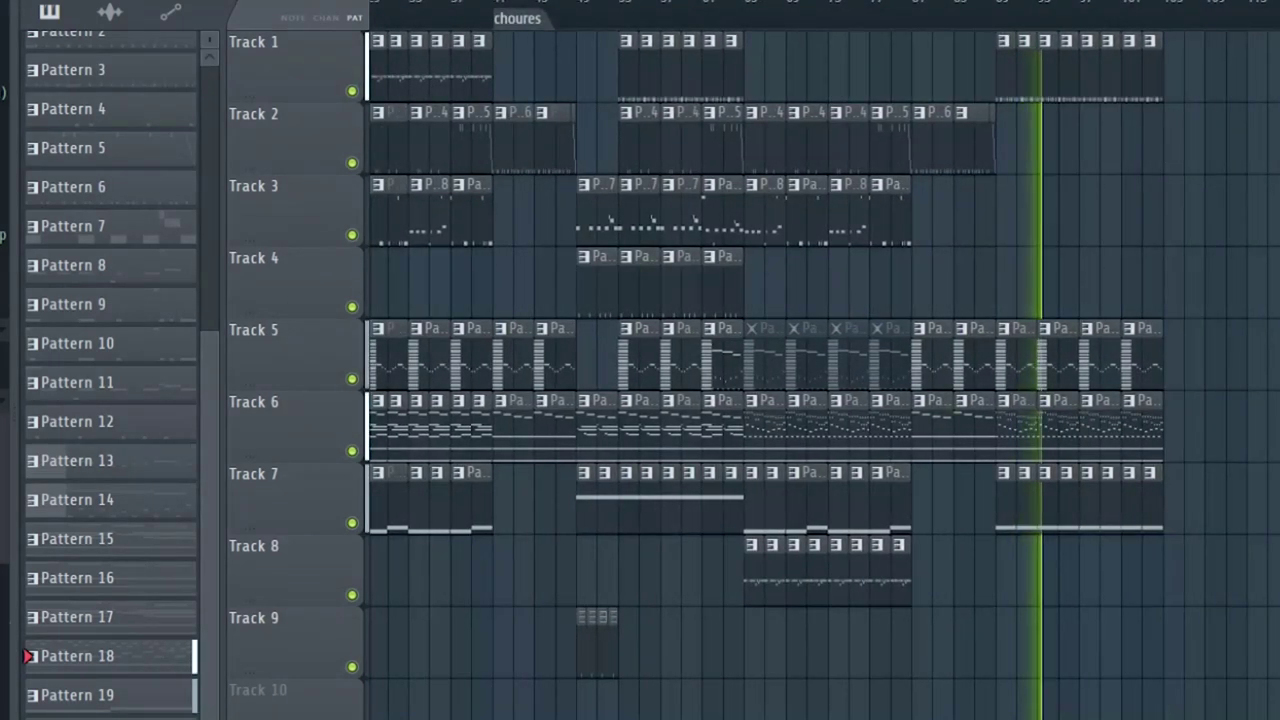
Play back the section from bar 89 and delete its Track 1 clips
scroll(1094, 8, up, 2)
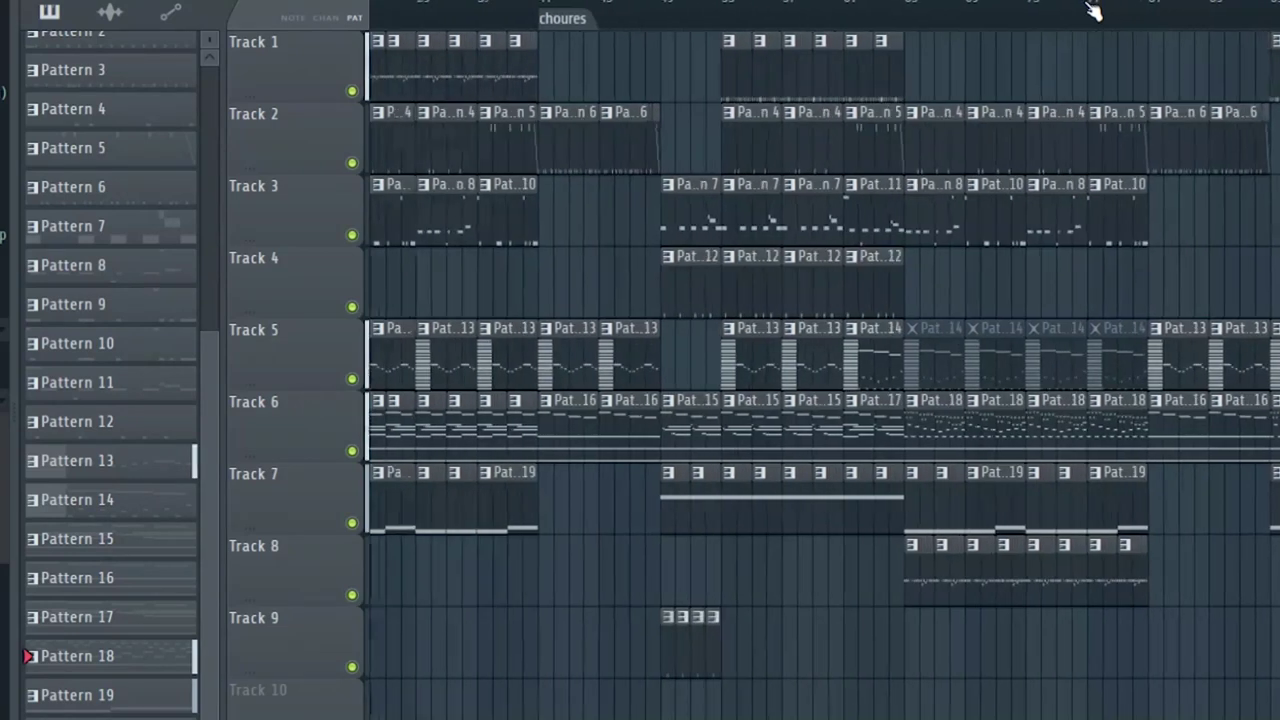
scroll(1094, 4, right, 2)
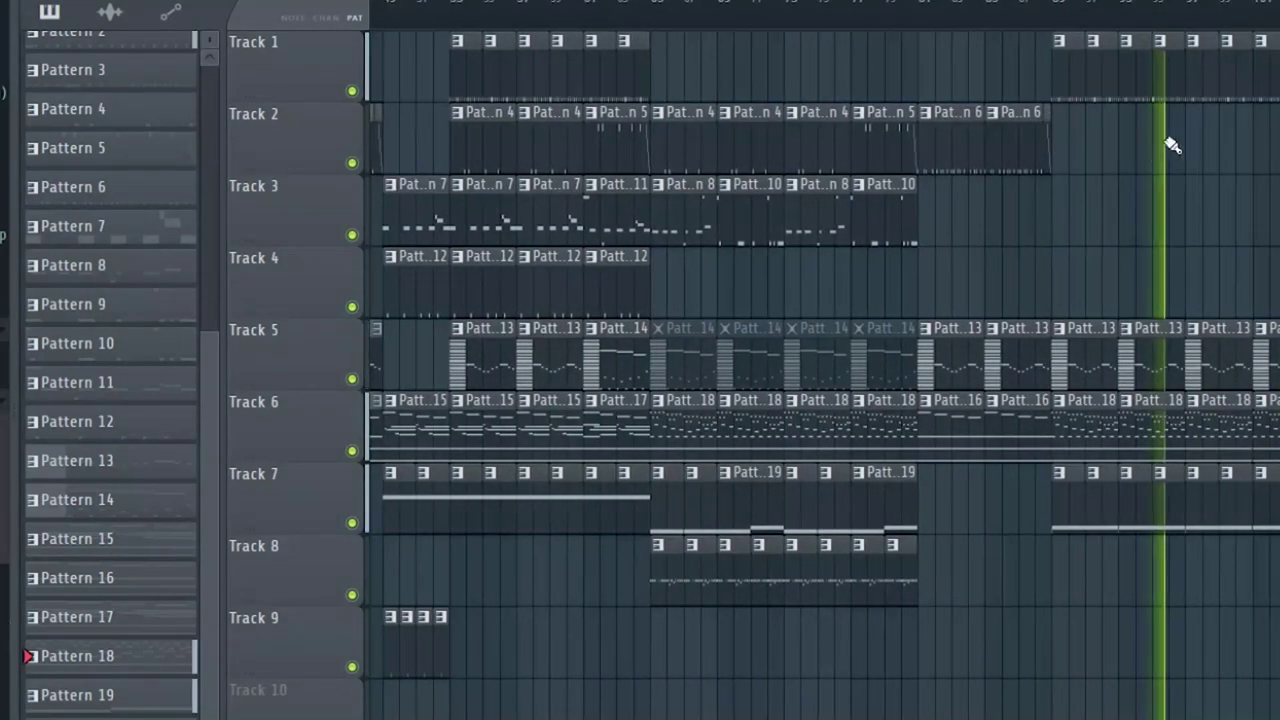
key(space)
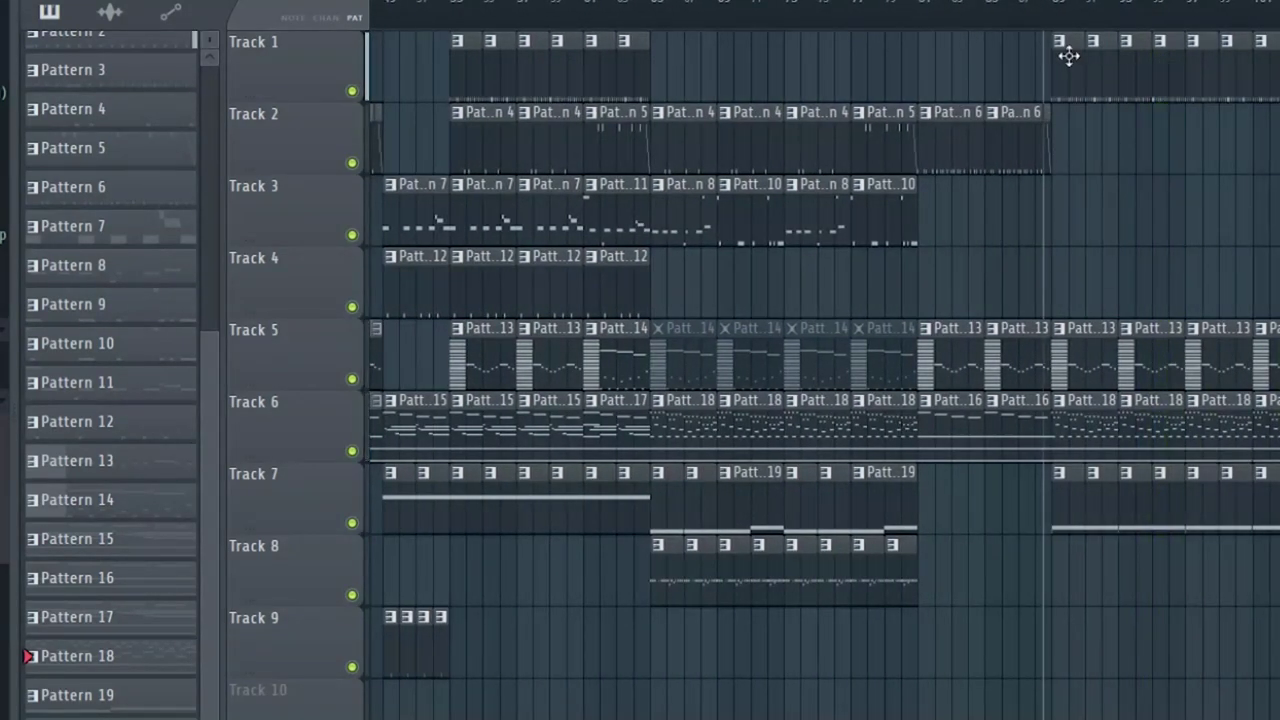
drag(1180, 71, 1279, 71)
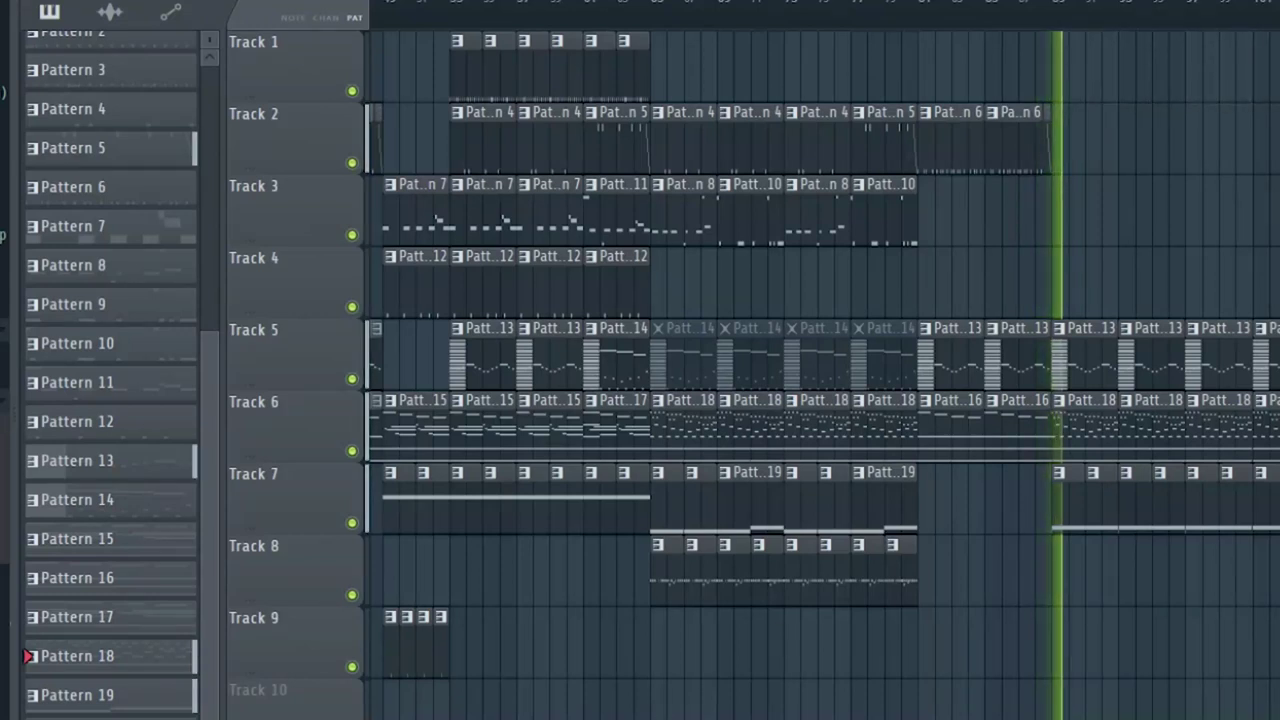
Copy a two-bar Track 8 clip to bar 89 and repeat it onward, and add a Pattern 6 clip at bar 89 on Track 2
drag(818, 600, 805, 597)
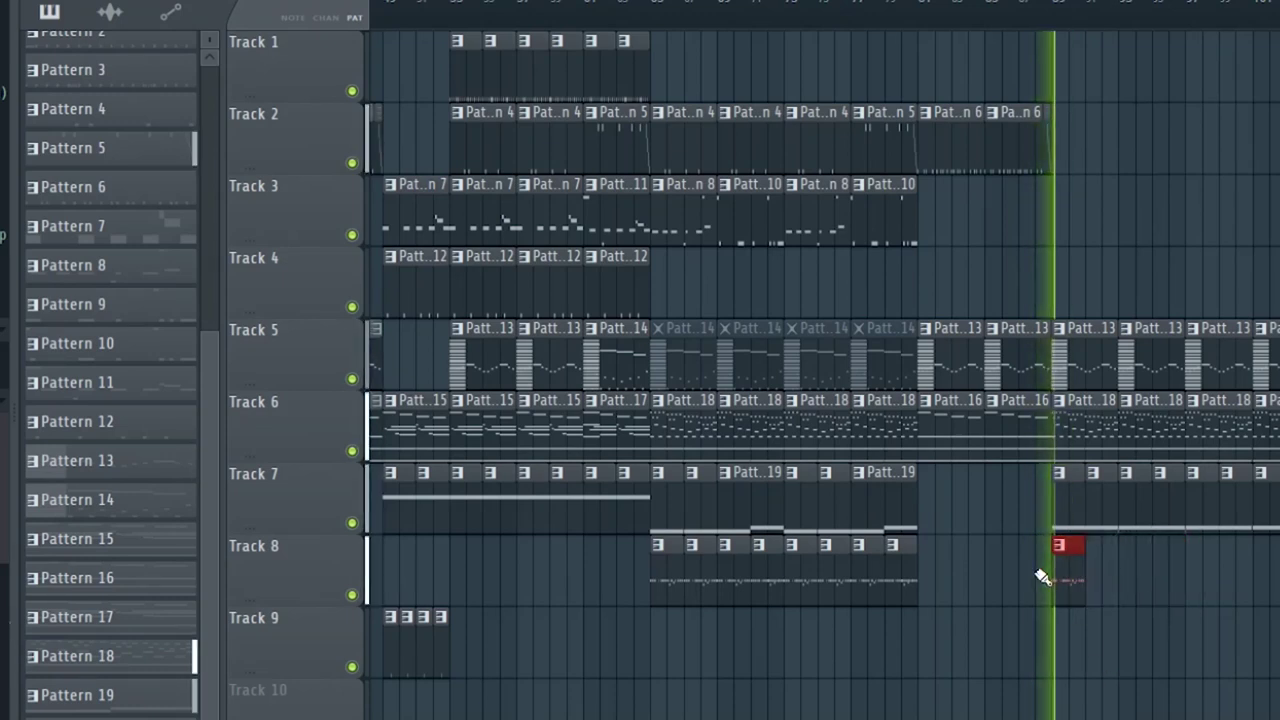
key(ctrl+b)
key(ctrl+b)
key(ctrl+b)
key(ctrl+b)
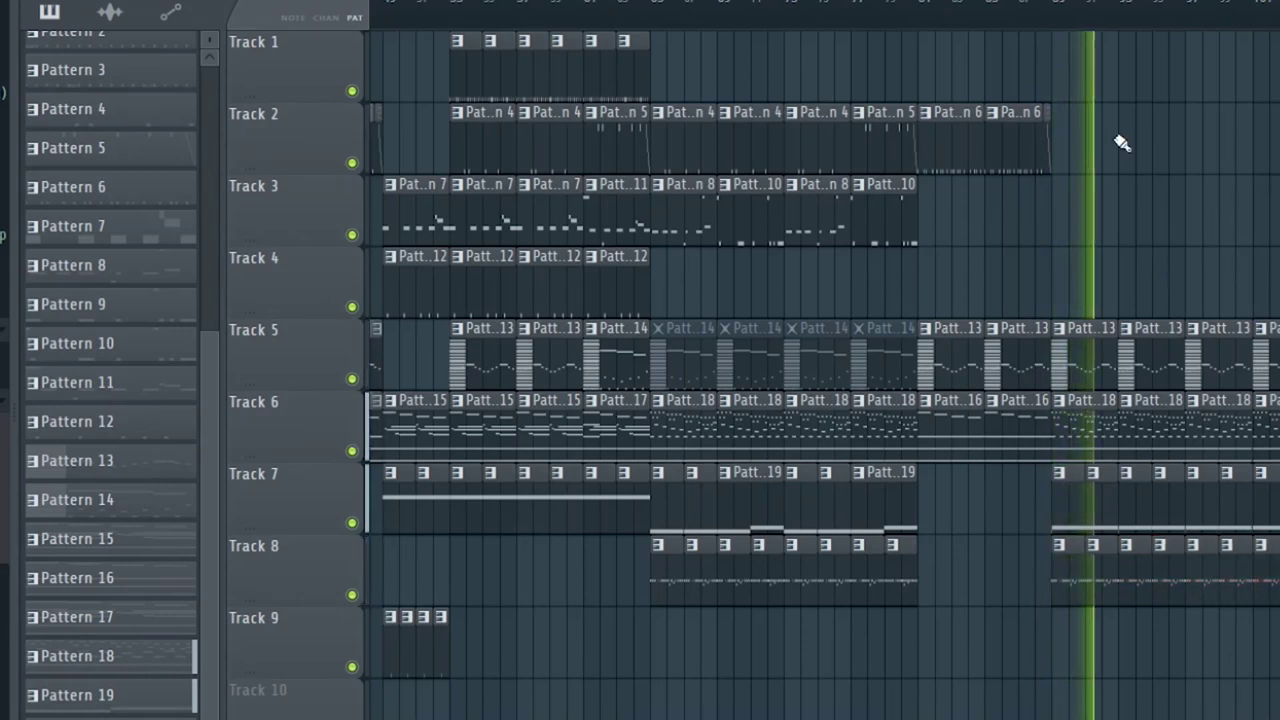
drag(1110, 106, 1087, 132)
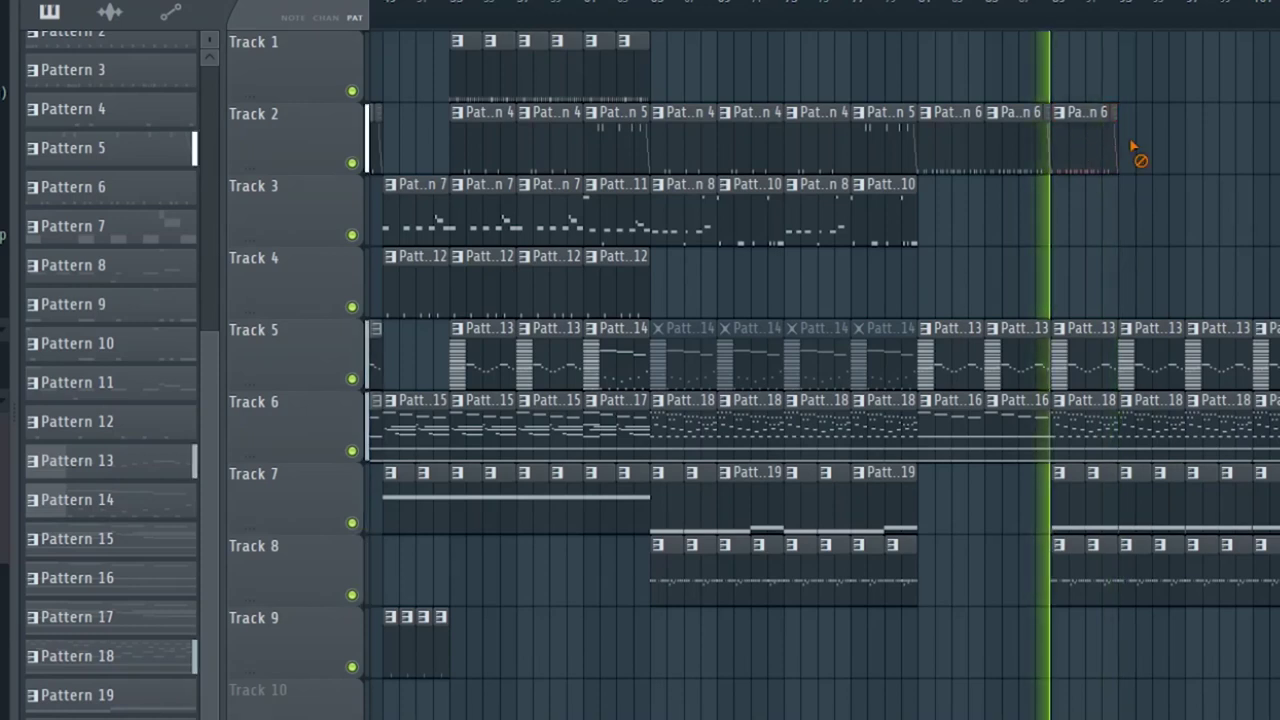
Delete the Pattern 6 clip at bar 89 on Track 2 during playback
right_click(1112, 145)
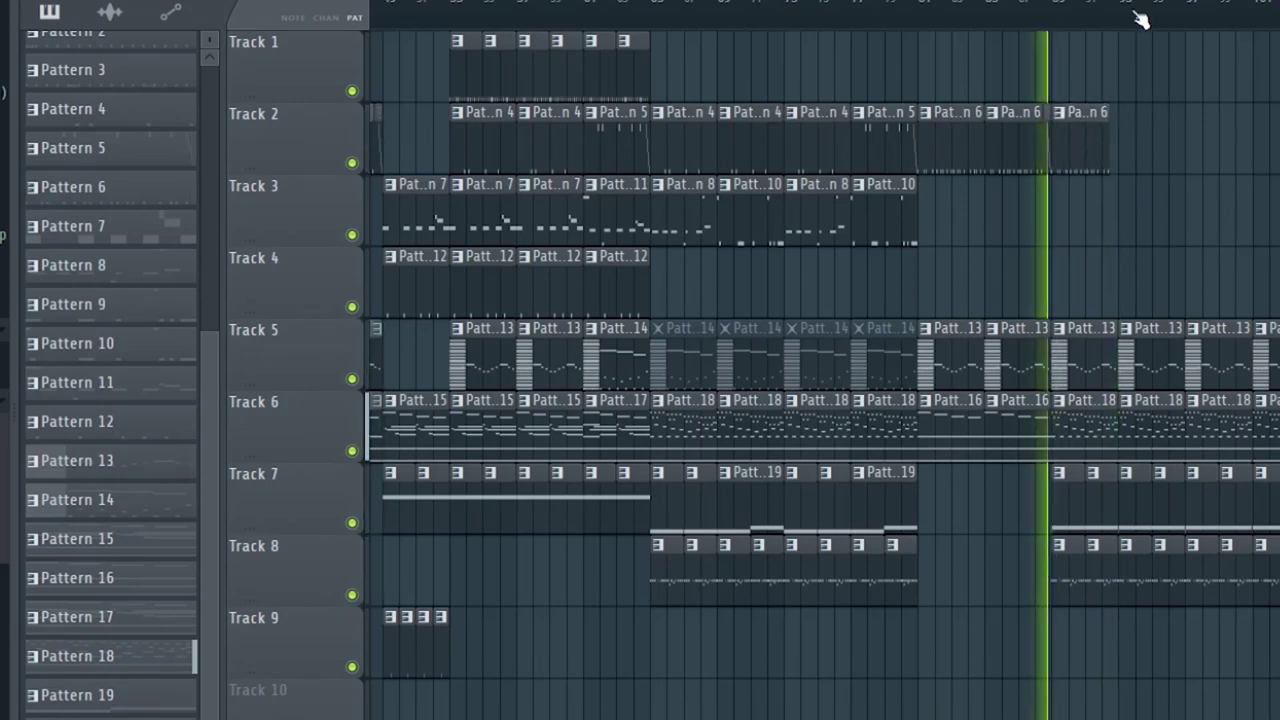
scroll(1141, 20, up, 5)
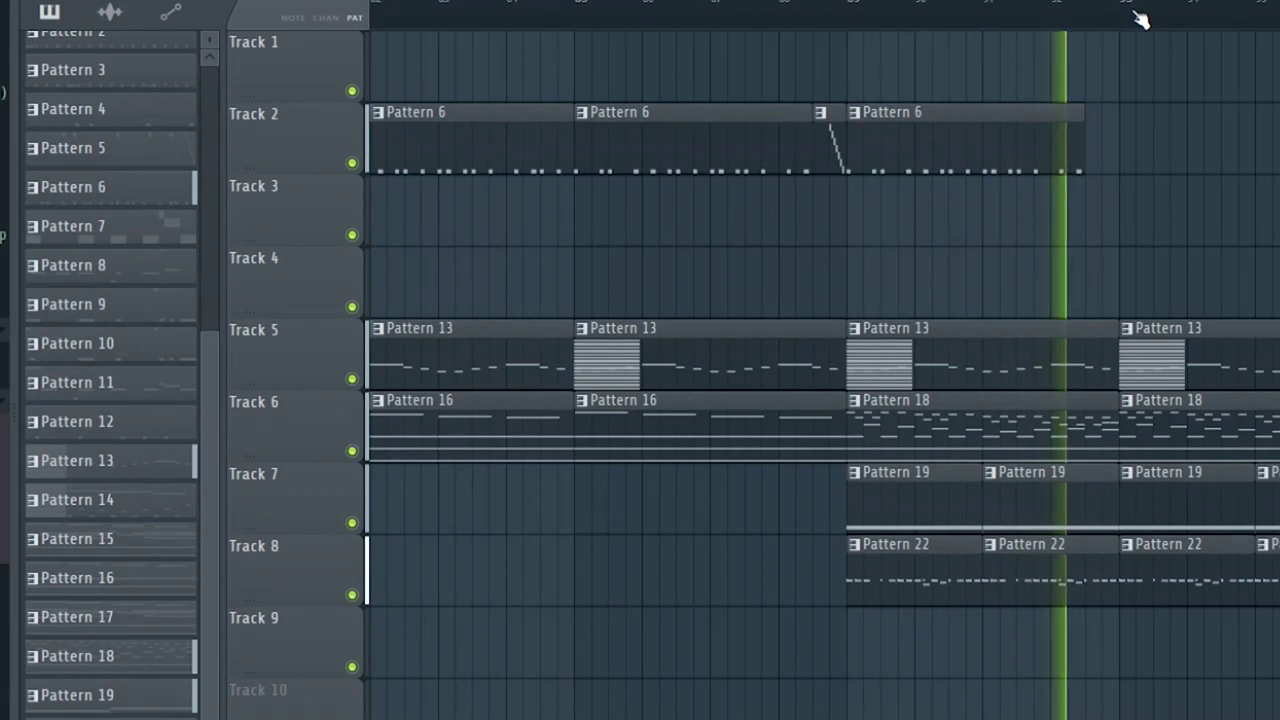
scroll(1141, 20, down, 5)
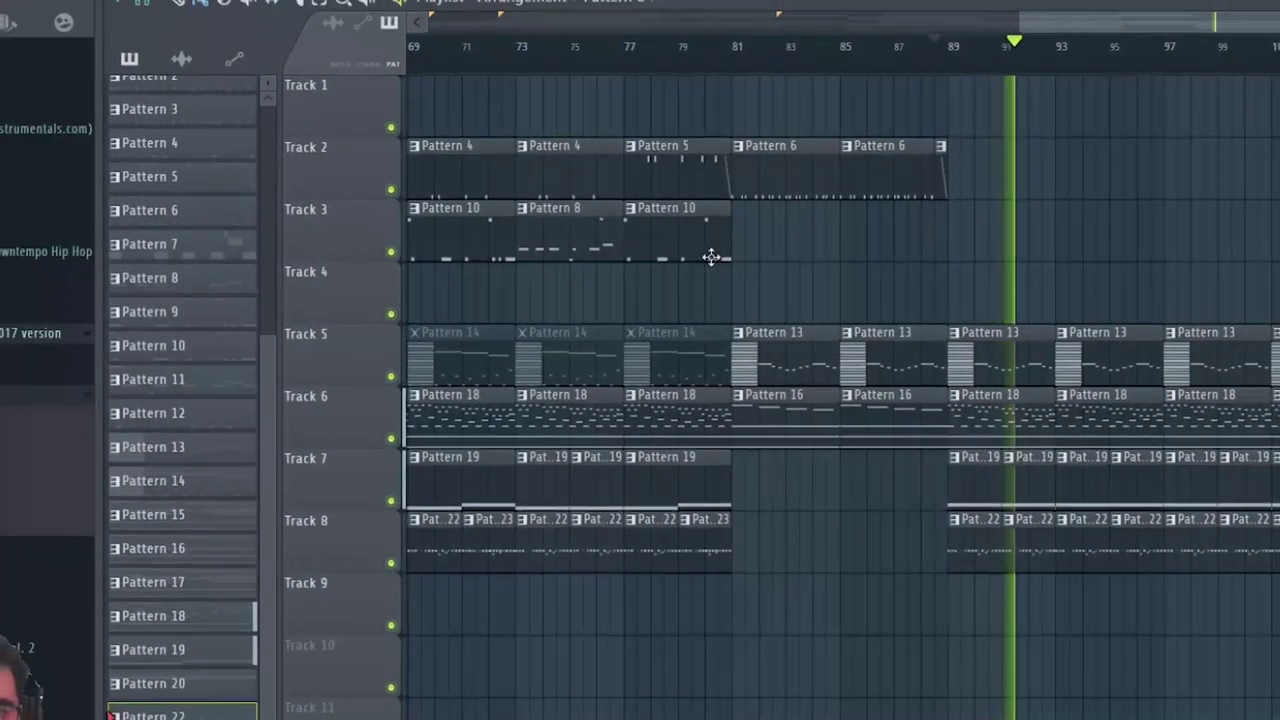
scroll(1270, 57, down, 3)
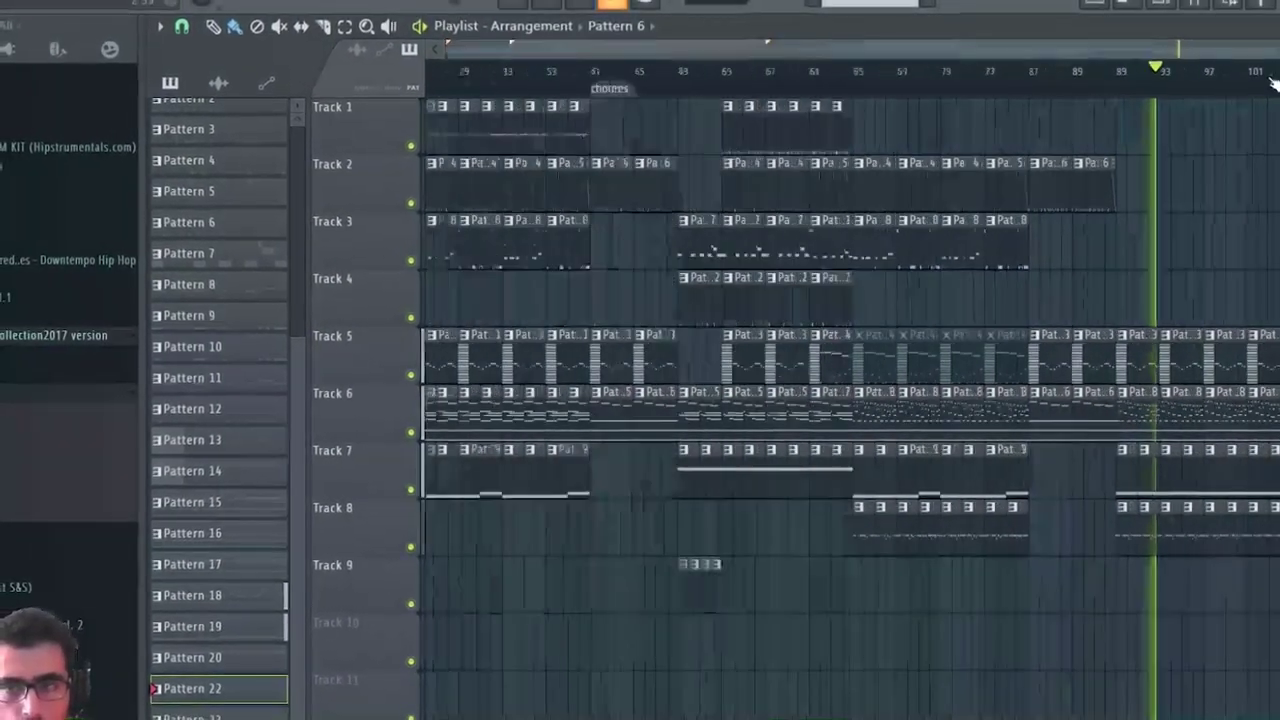
scroll(1273, 83, down, 2)
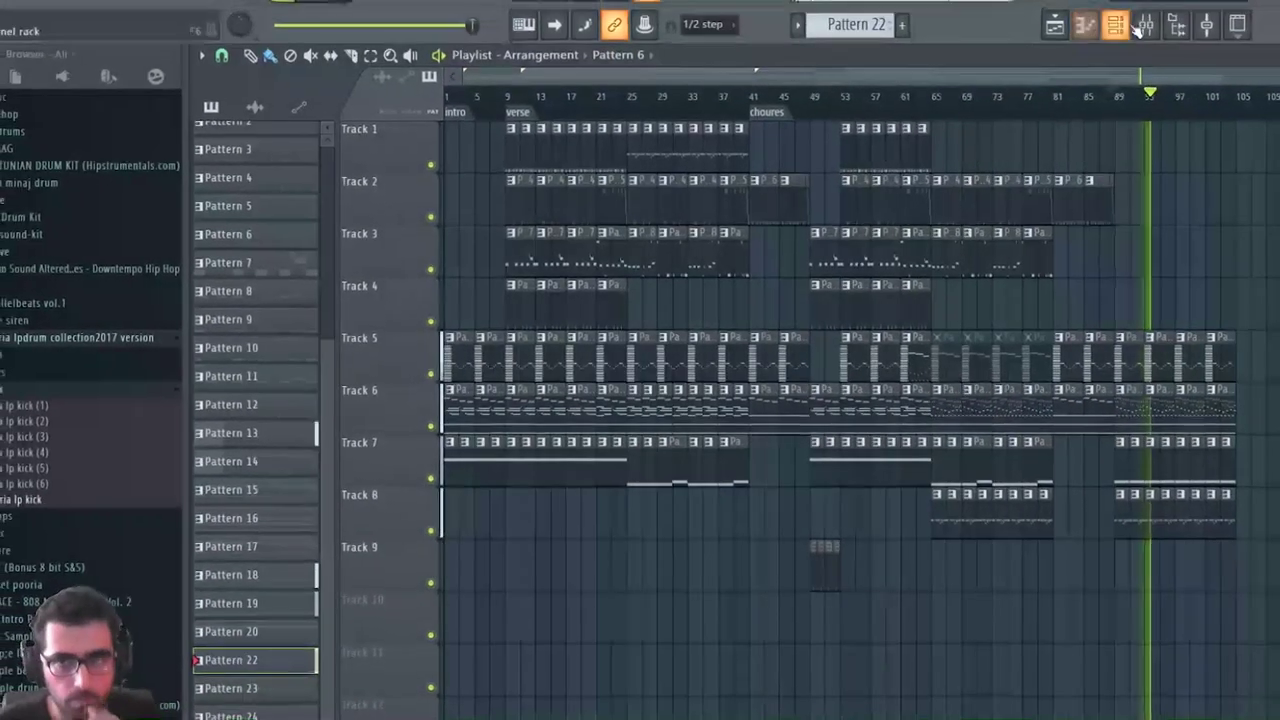
Add another reFX Nexus instrument as a new channel and return to the playlist
click(1140, 28)
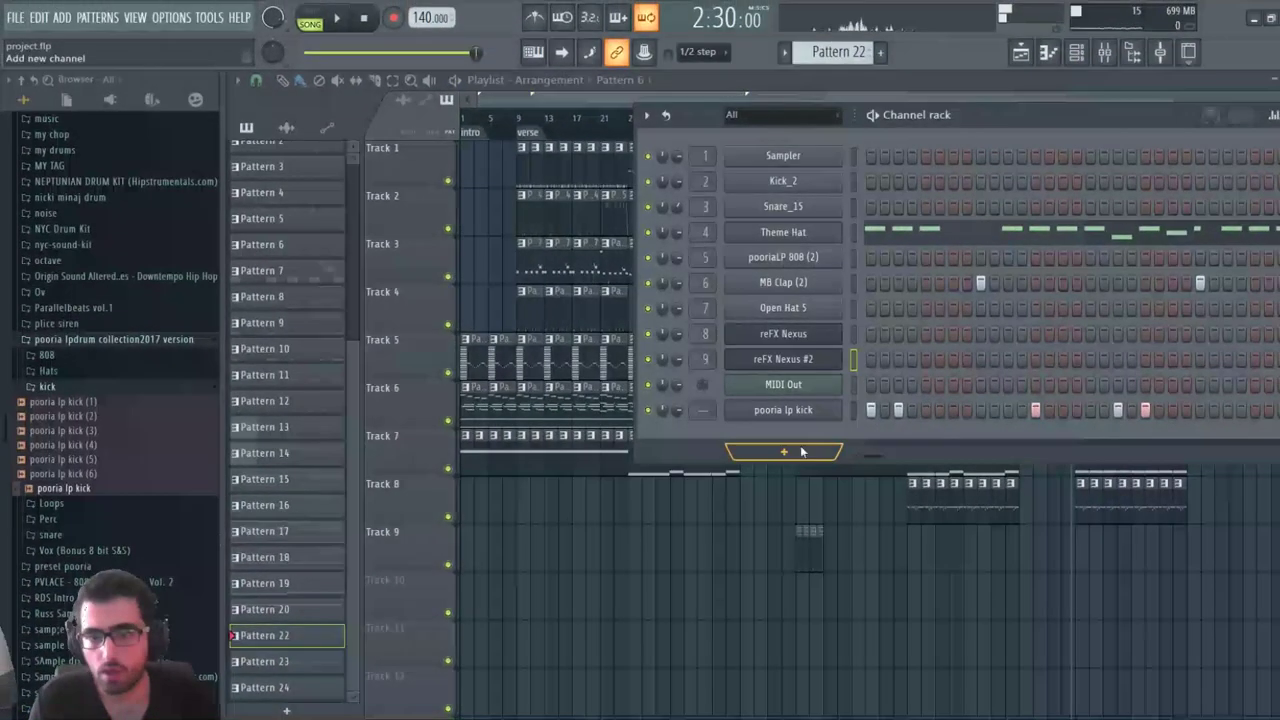
click(933, 459)
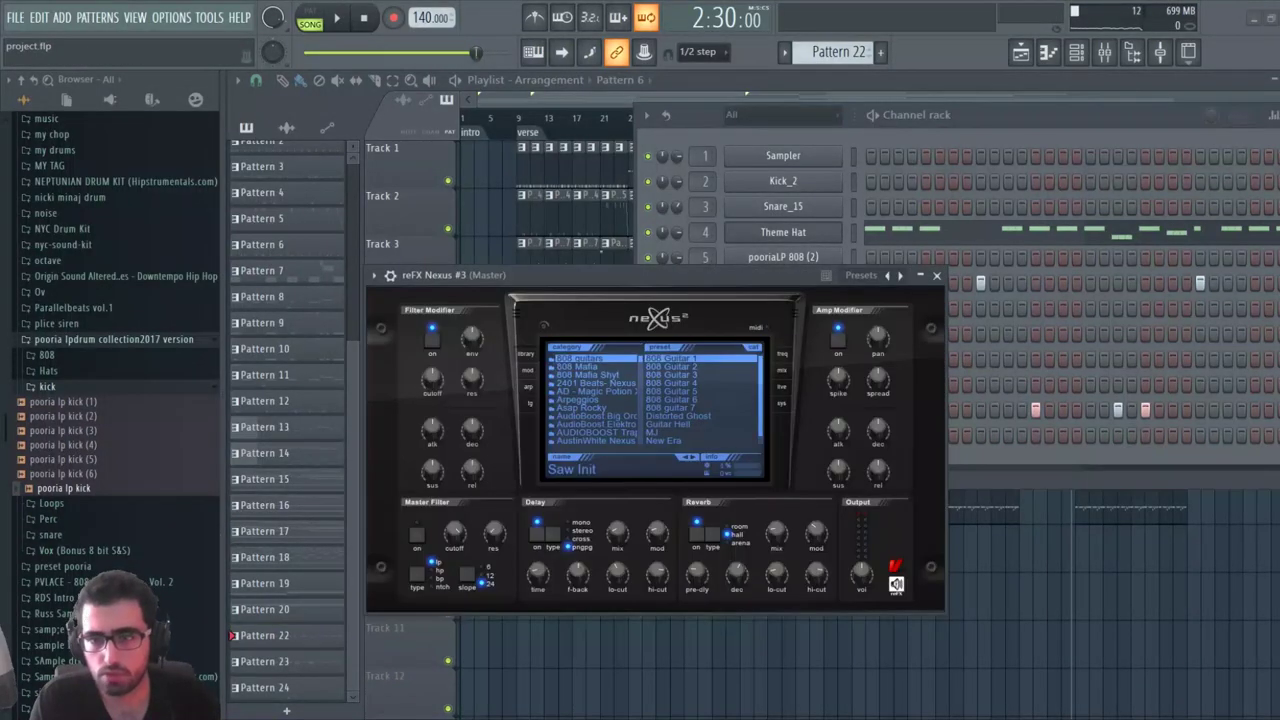
key(F5)
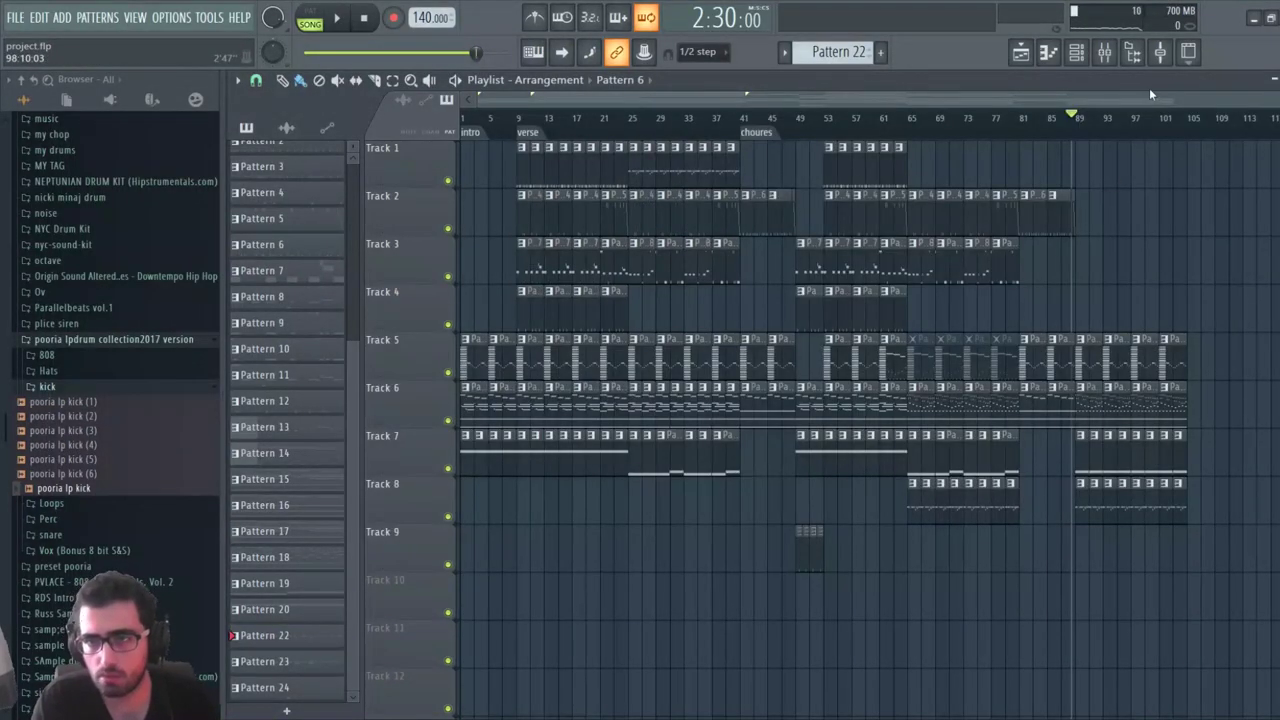
drag(1178, 105, 1272, 96)
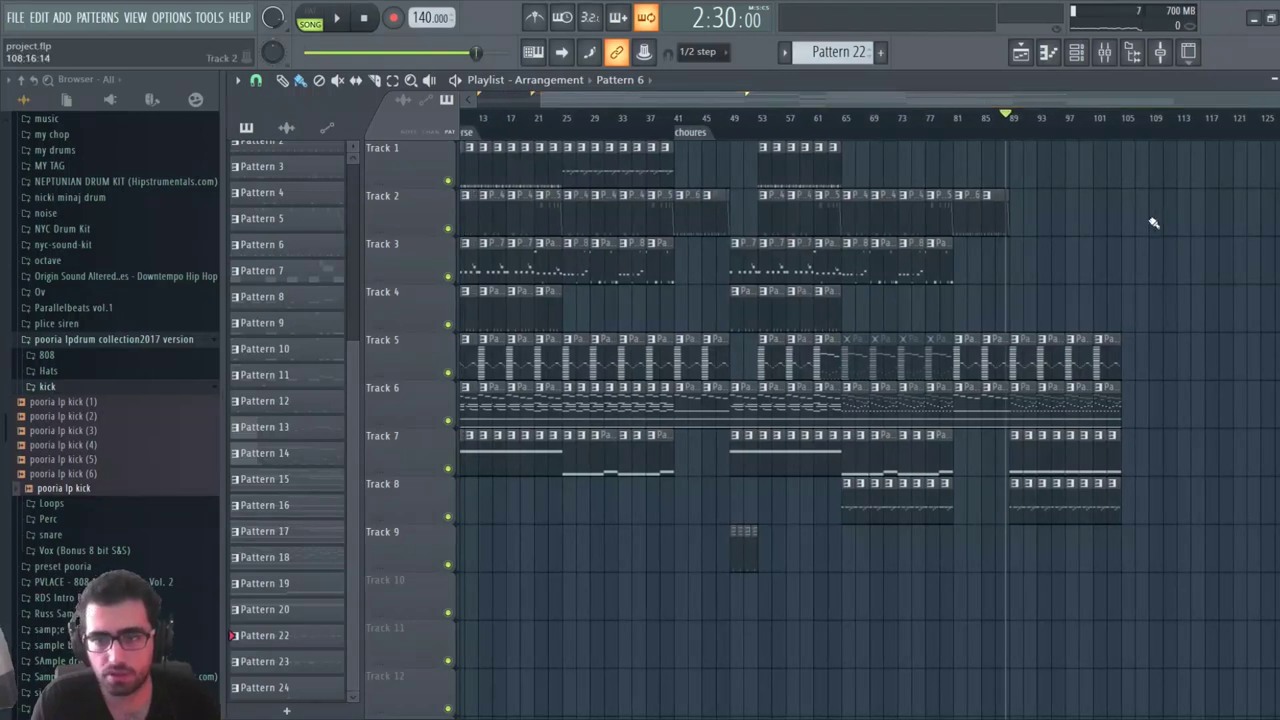
click(1100, 52)
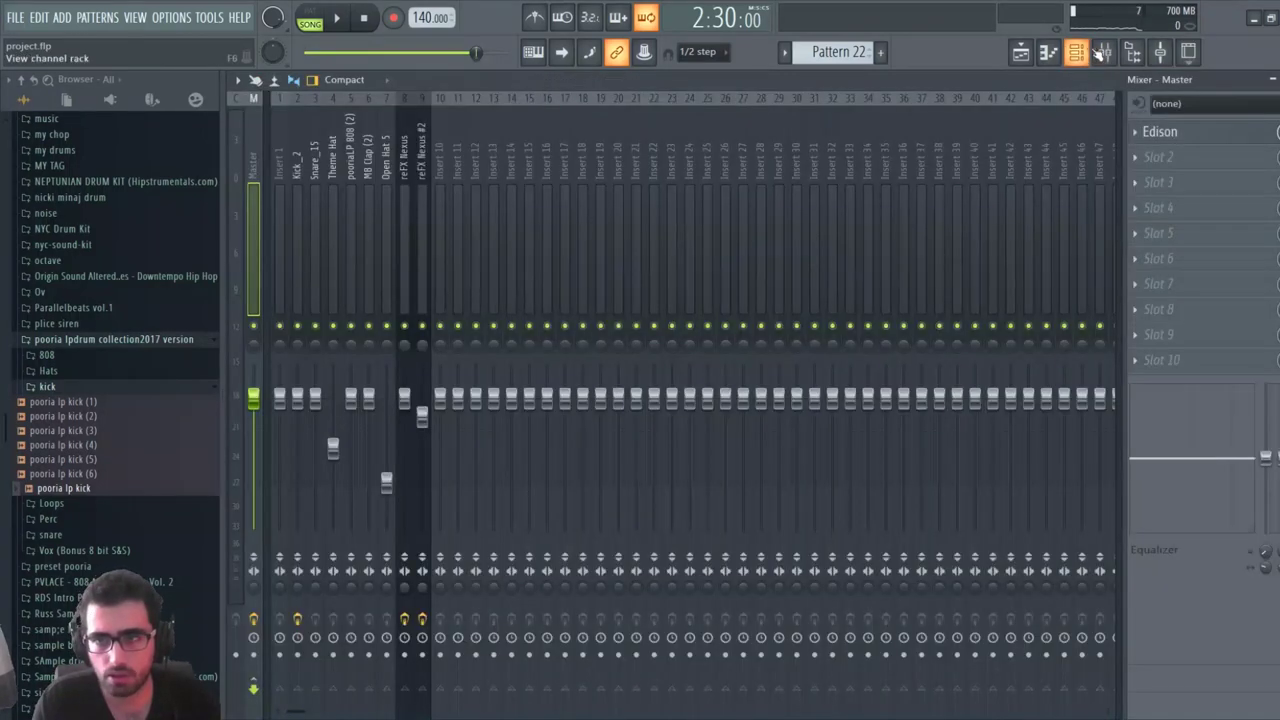
click(1100, 52)
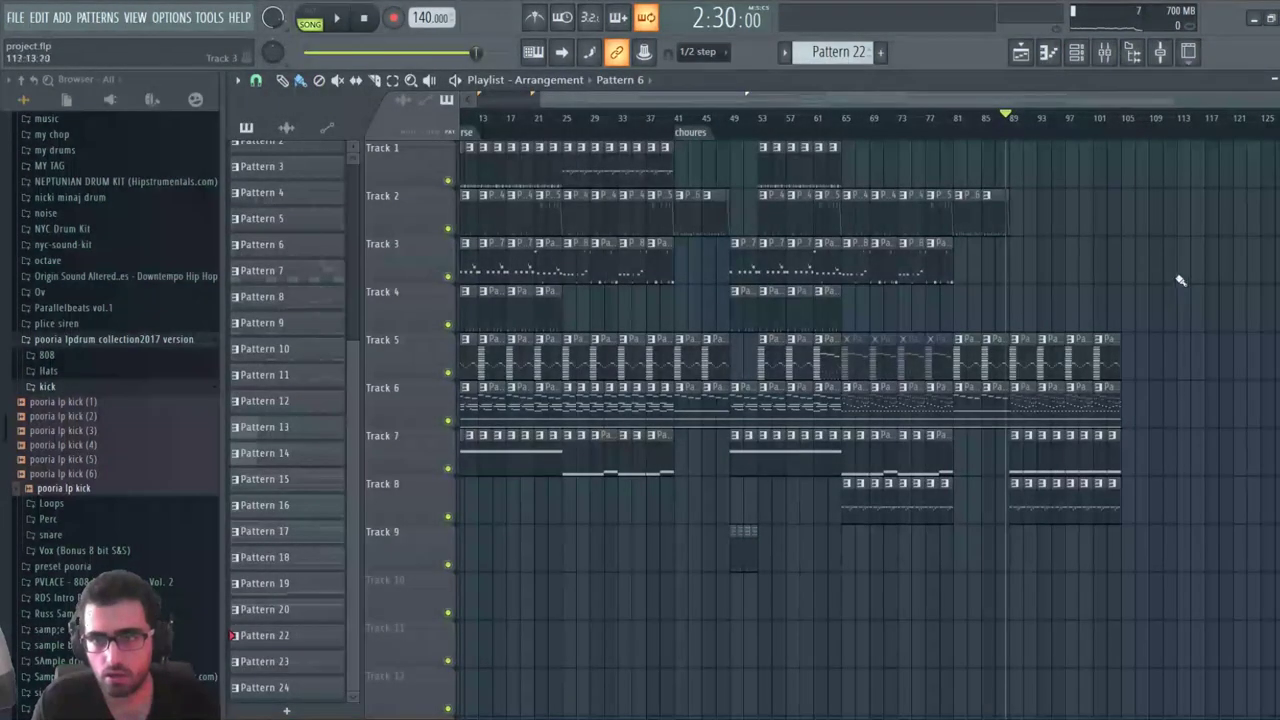
Load the Pridz Sidechain Bass preset from the XP Dance vol.1 category in reFX Nexus #3 and show its modulation settings
click(1084, 58)
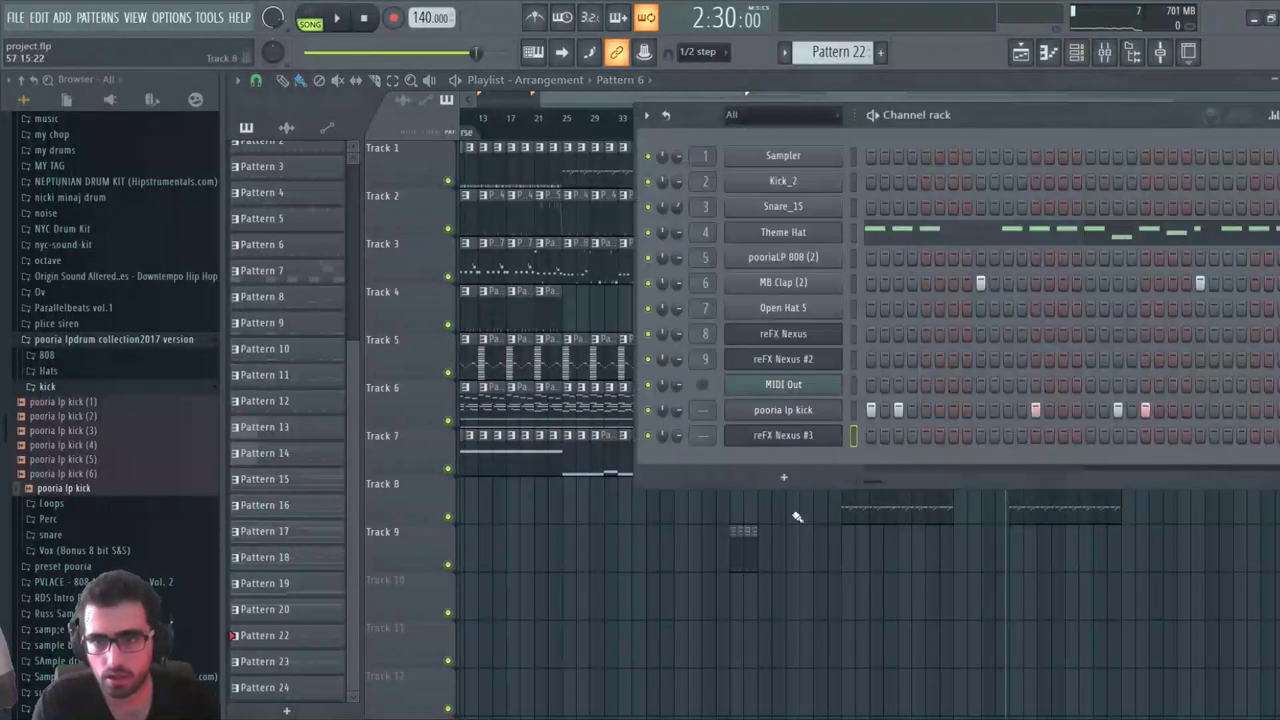
click(820, 438)
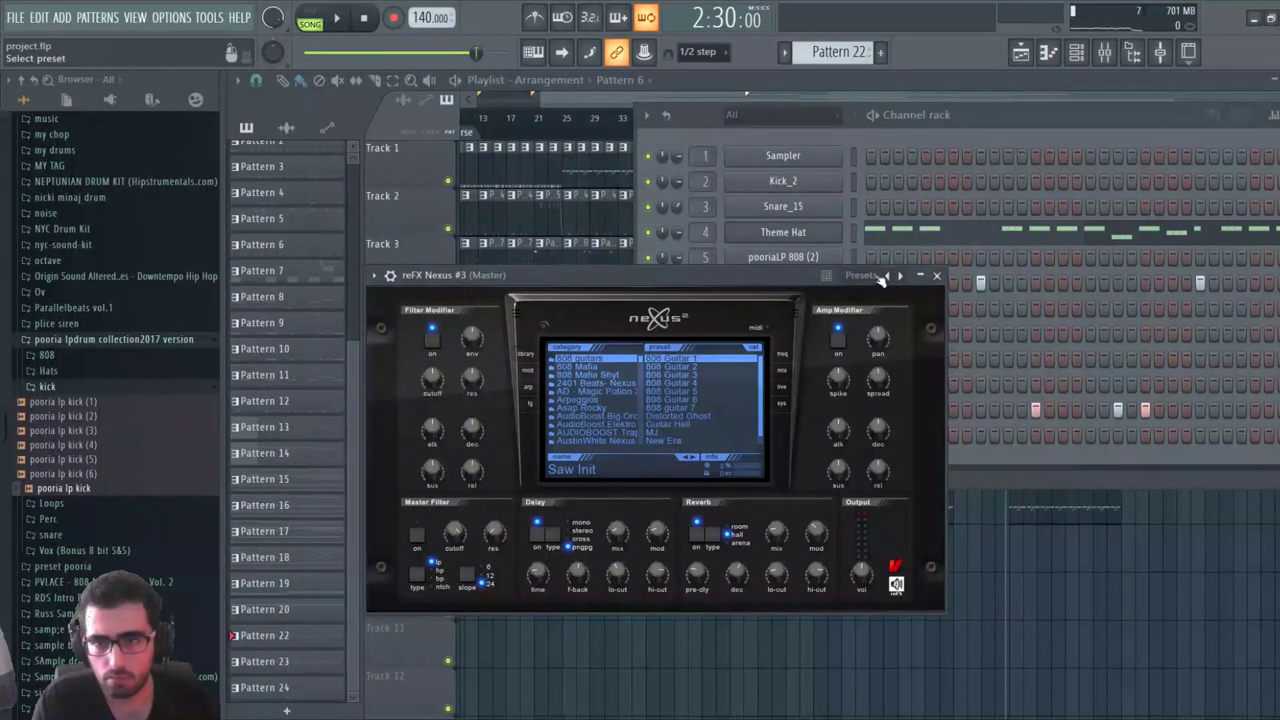
drag(772, 270, 913, 257)
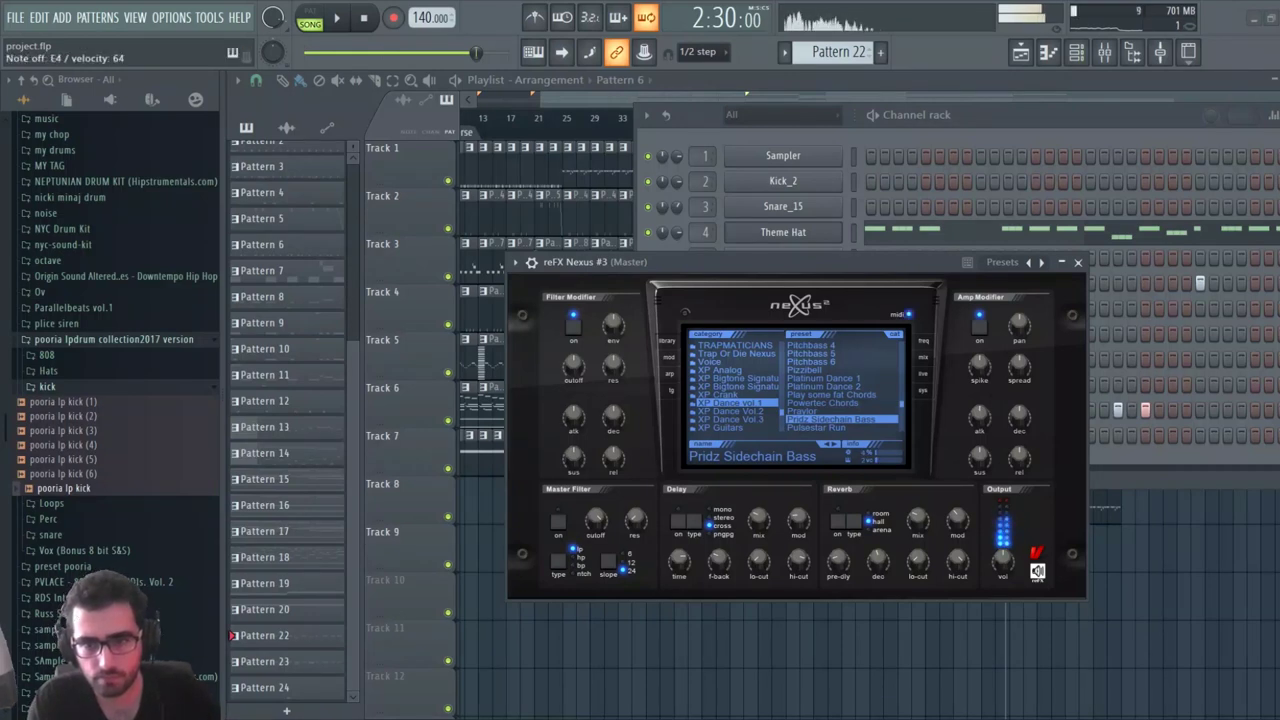
click(668, 358)
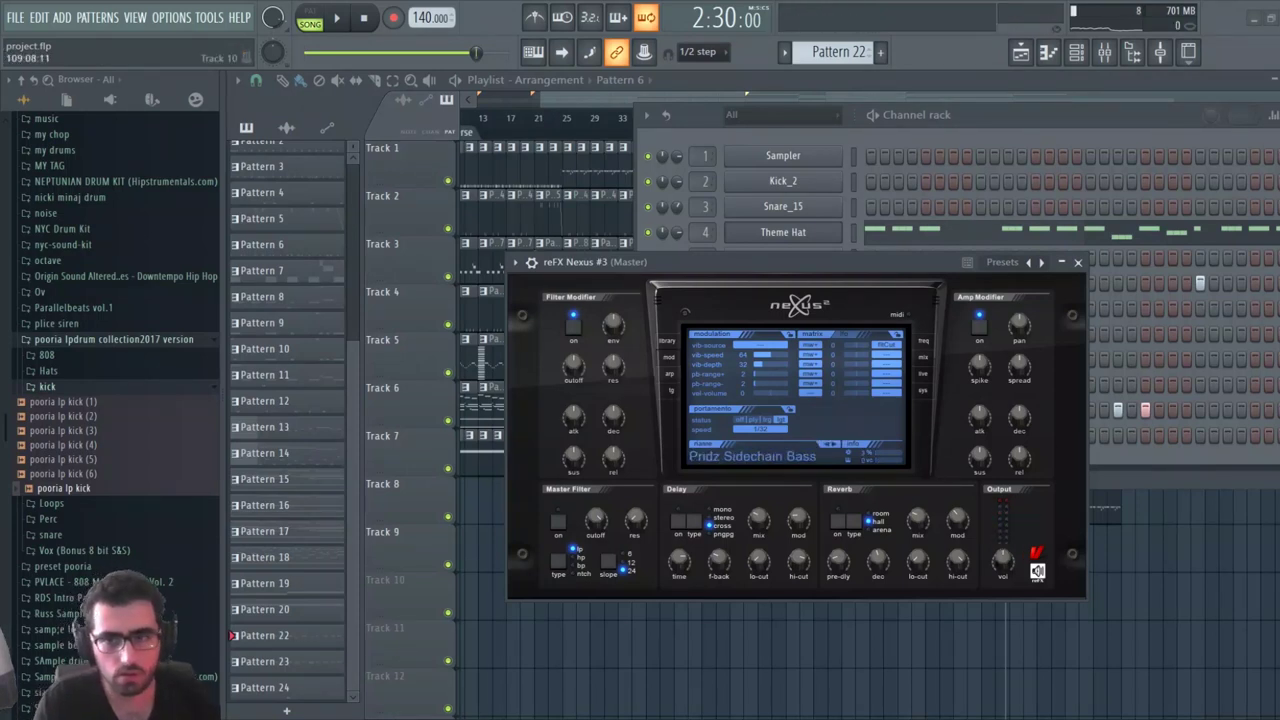
Create Pattern 27 and place its clip on Track 9 at bar 89, stretched to 16 bars
key(F5)
key(space)
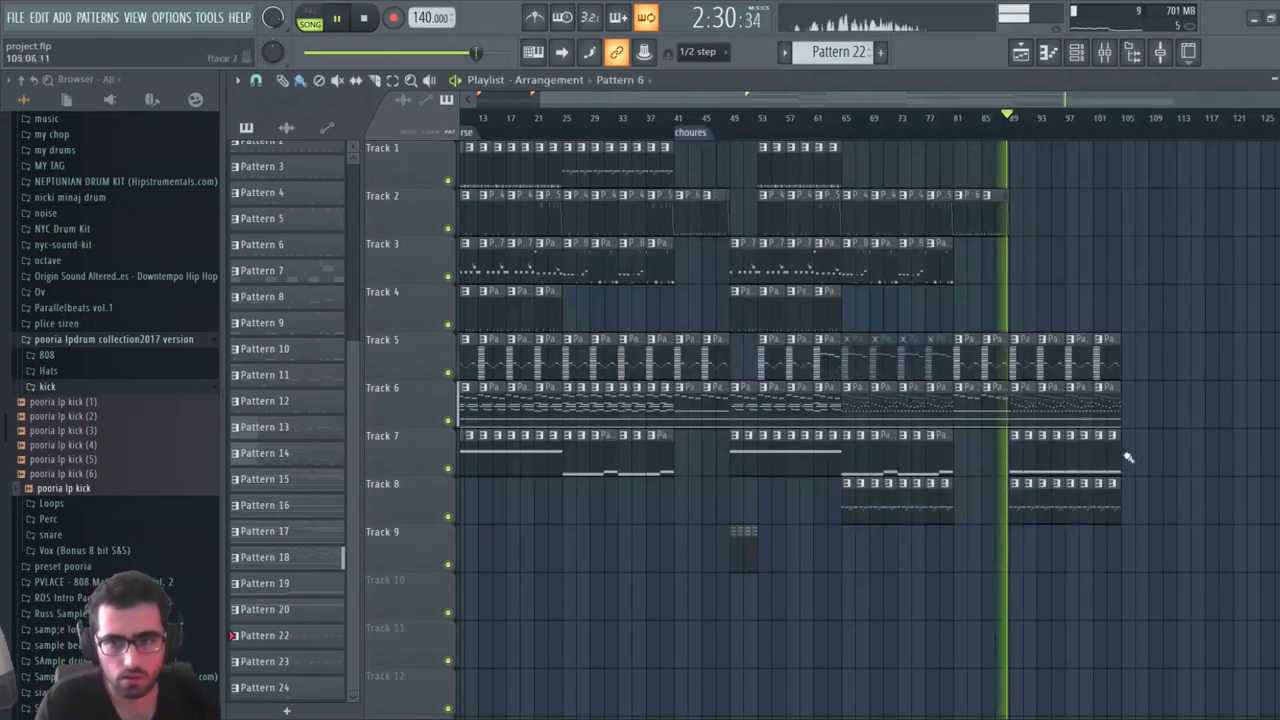
click(1078, 52)
key(space)
scroll(832, 52, down, 5)
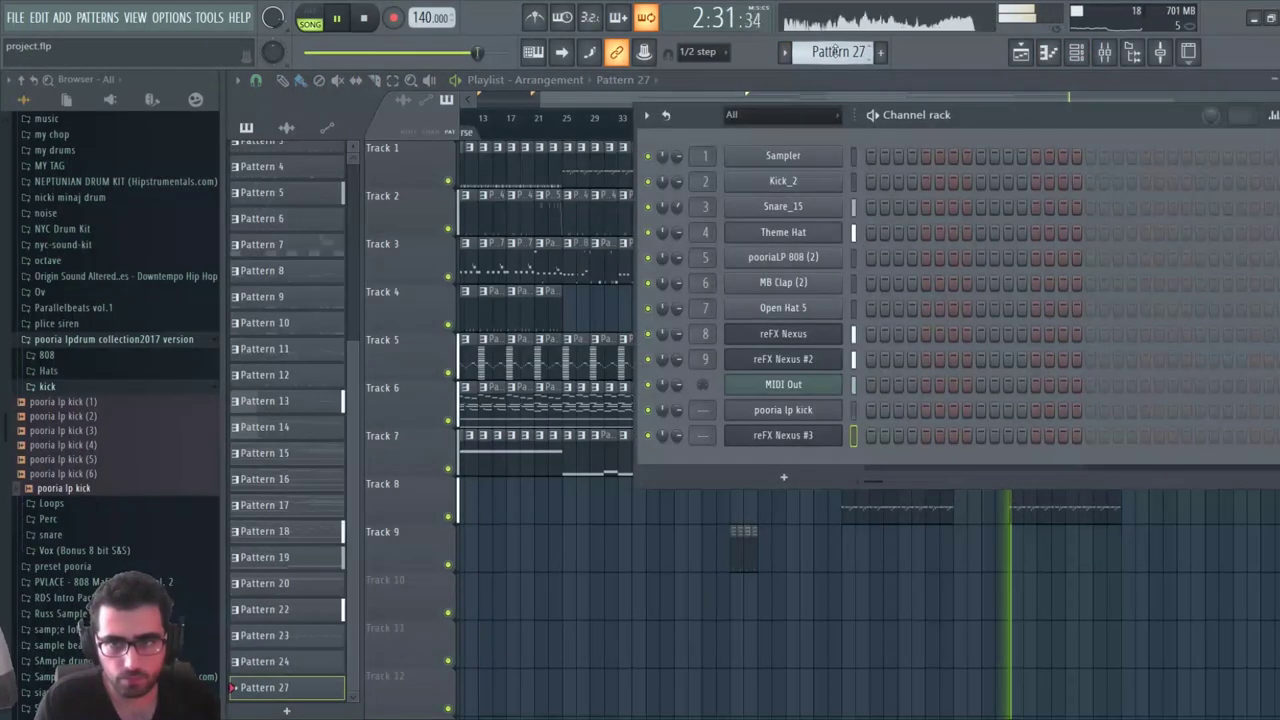
click(1022, 553)
key(space)
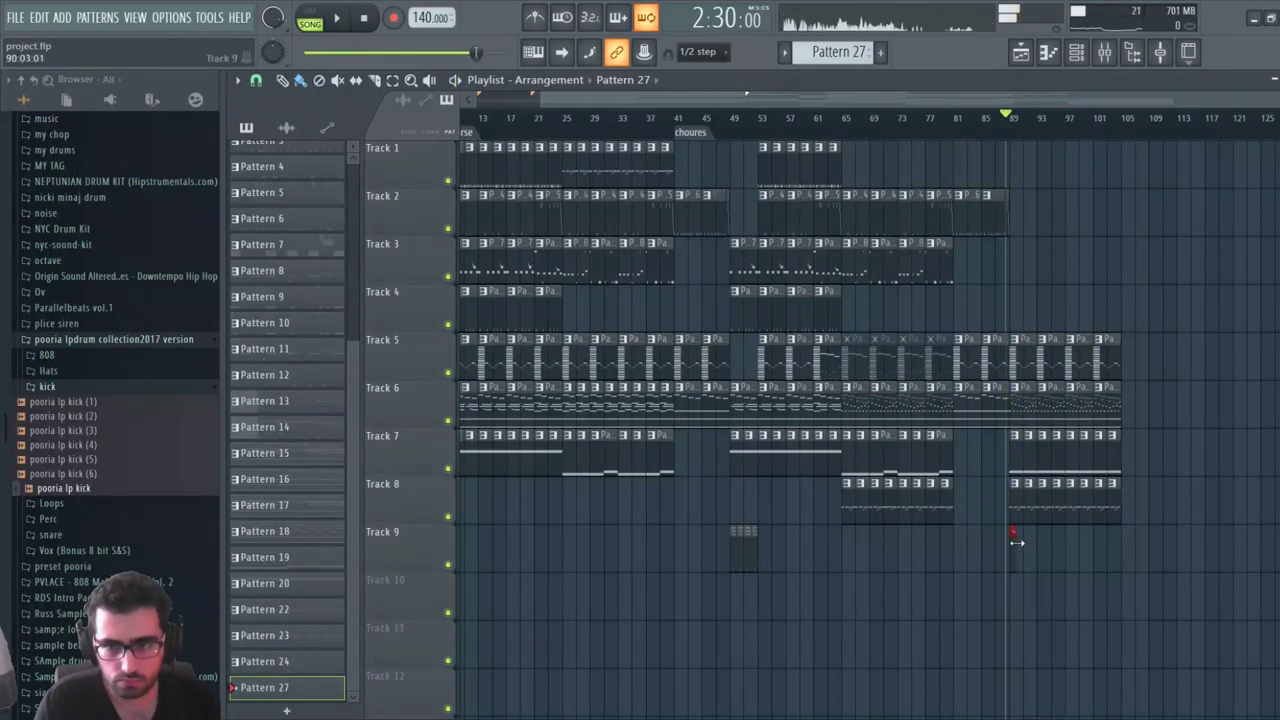
drag(1016, 542, 1148, 547)
key(space)
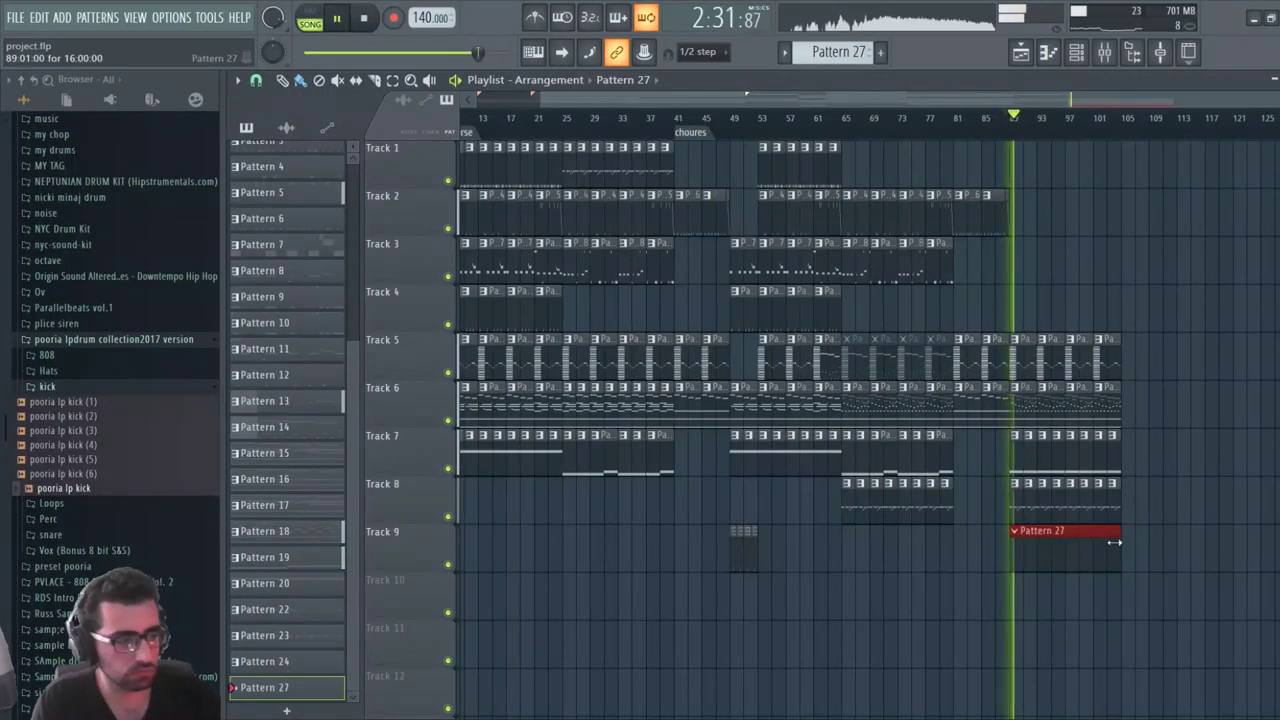
Add a short note near the start of Pattern 27 in the reFX Nexus #3 piano roll and transpose it down to E4
double_click(1060, 553)
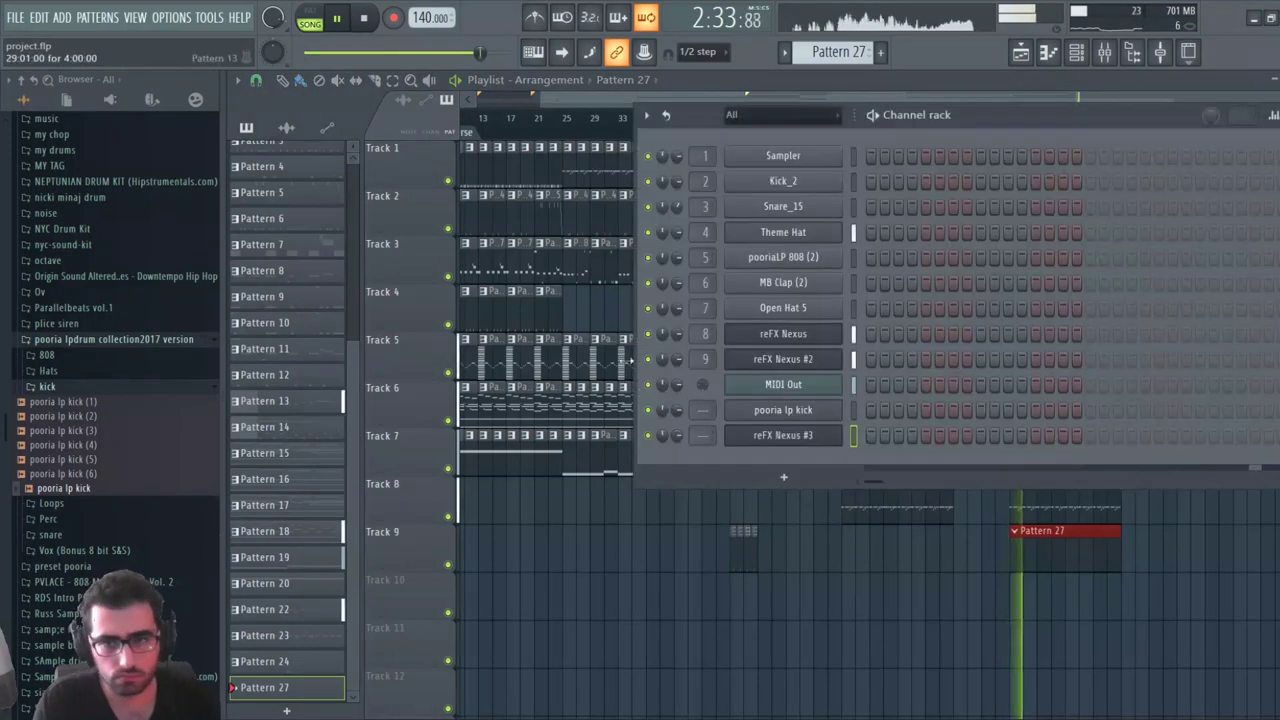
key(F7)
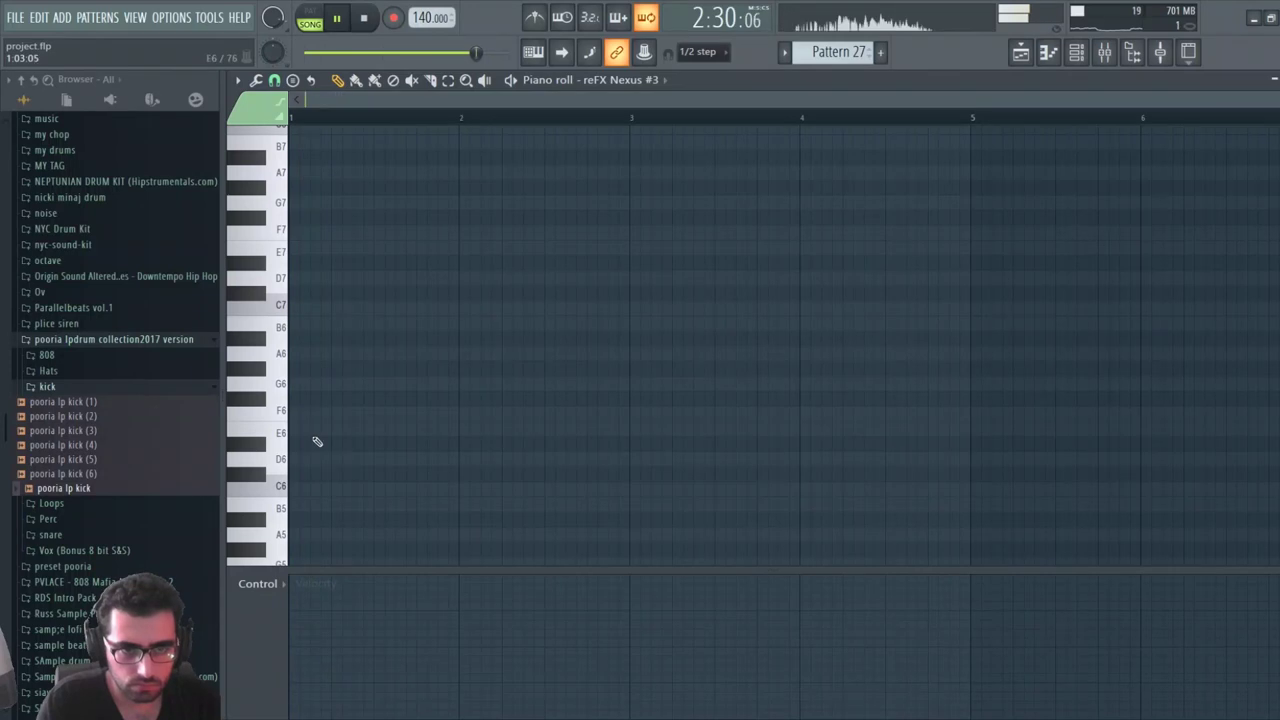
key(space)
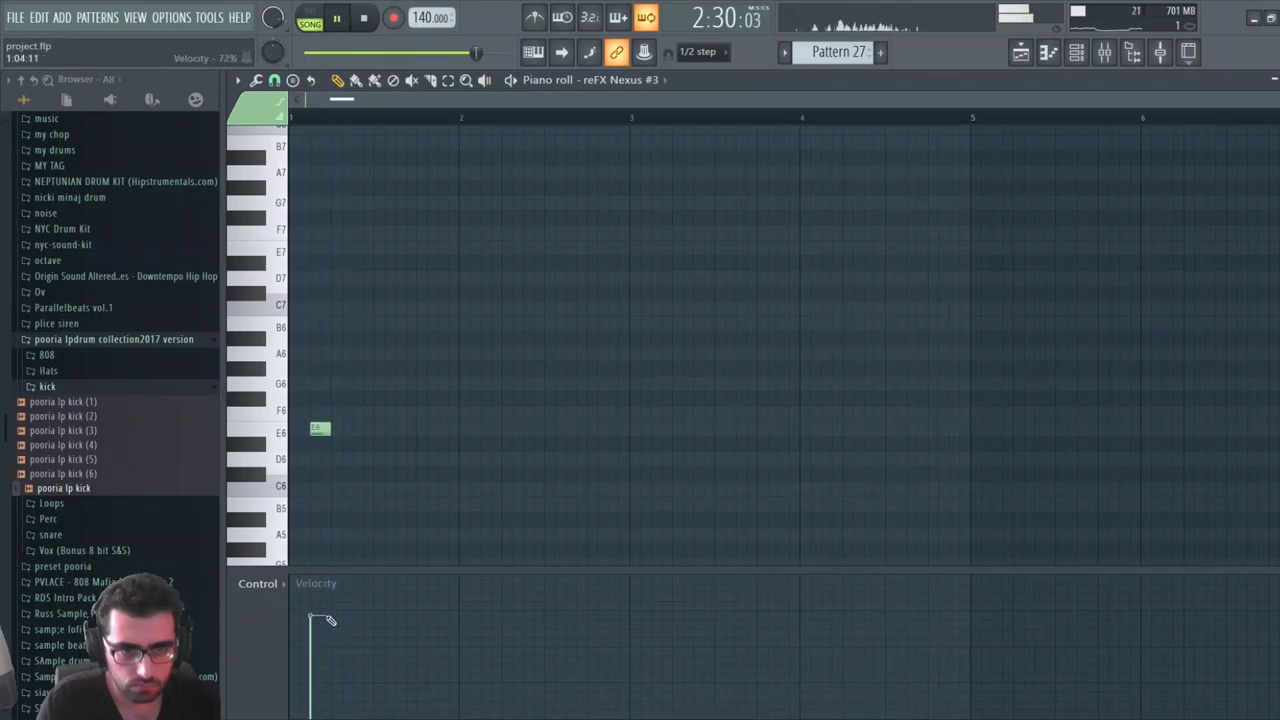
key(ctrl+Down)
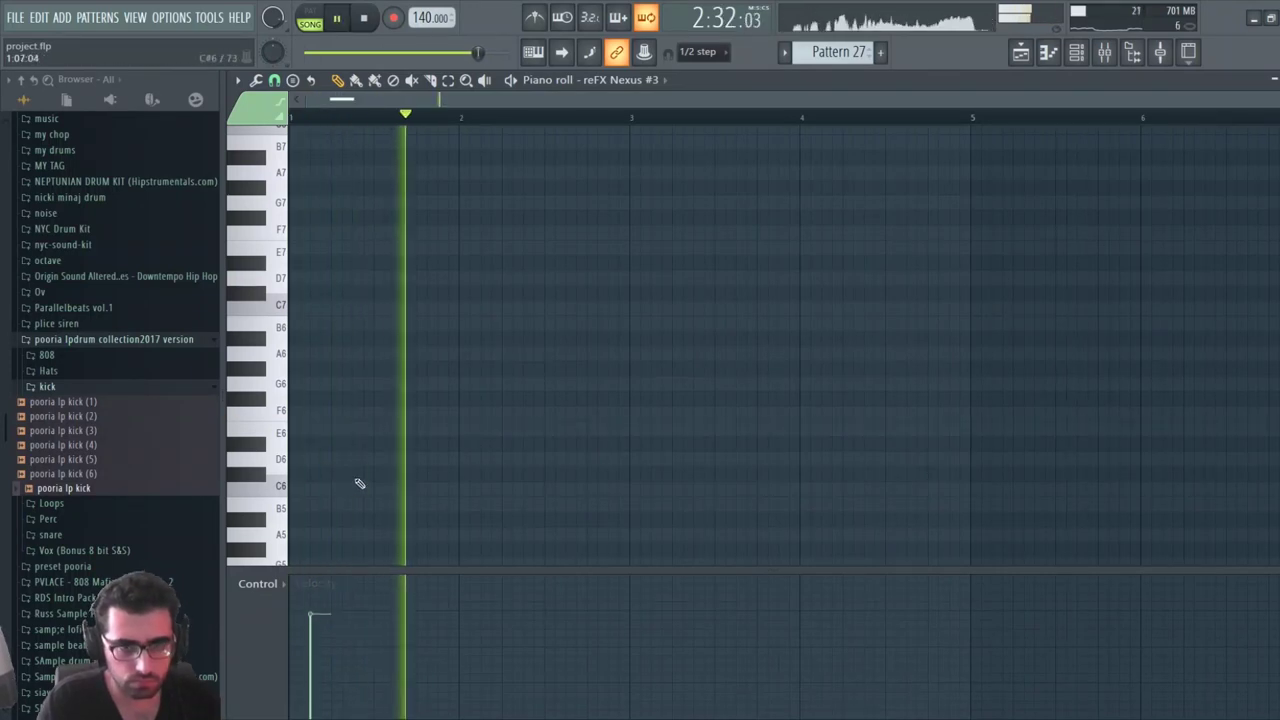
scroll(368, 481, down, 8)
key(space)
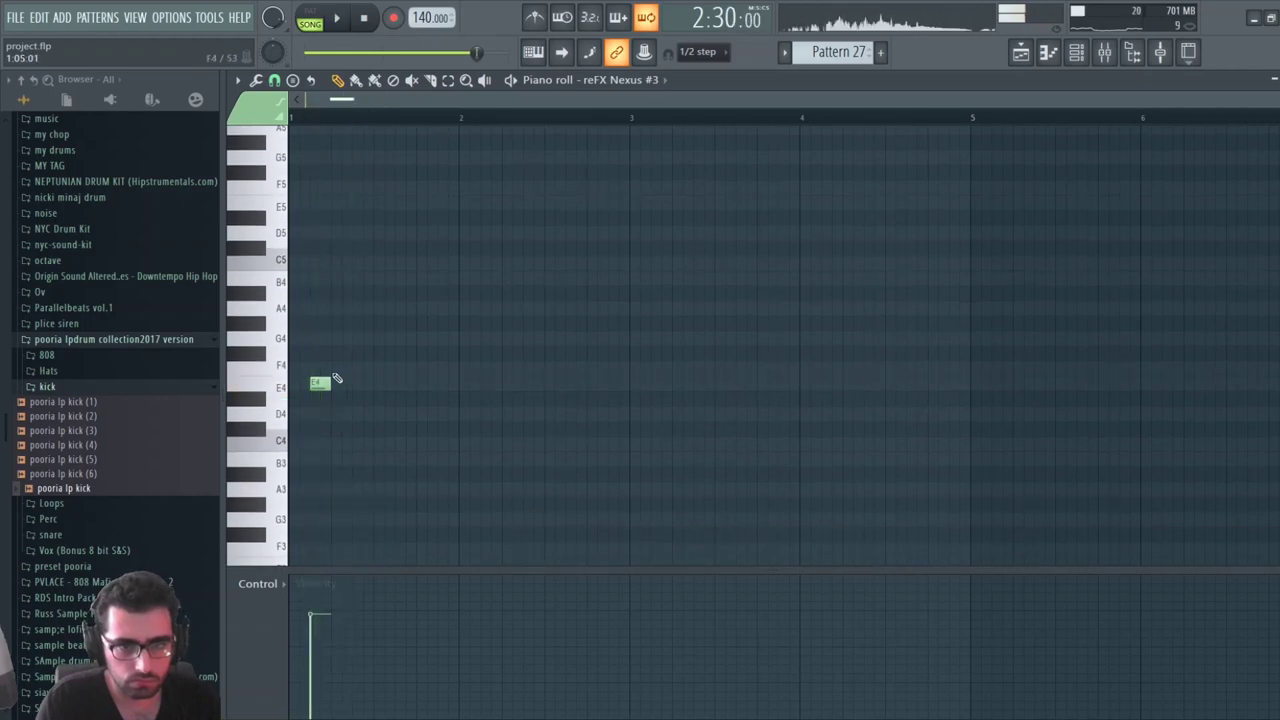
Lengthen the E4 note to the start of bar 5 while checking it against playback
drag(437, 393, 507, 420)
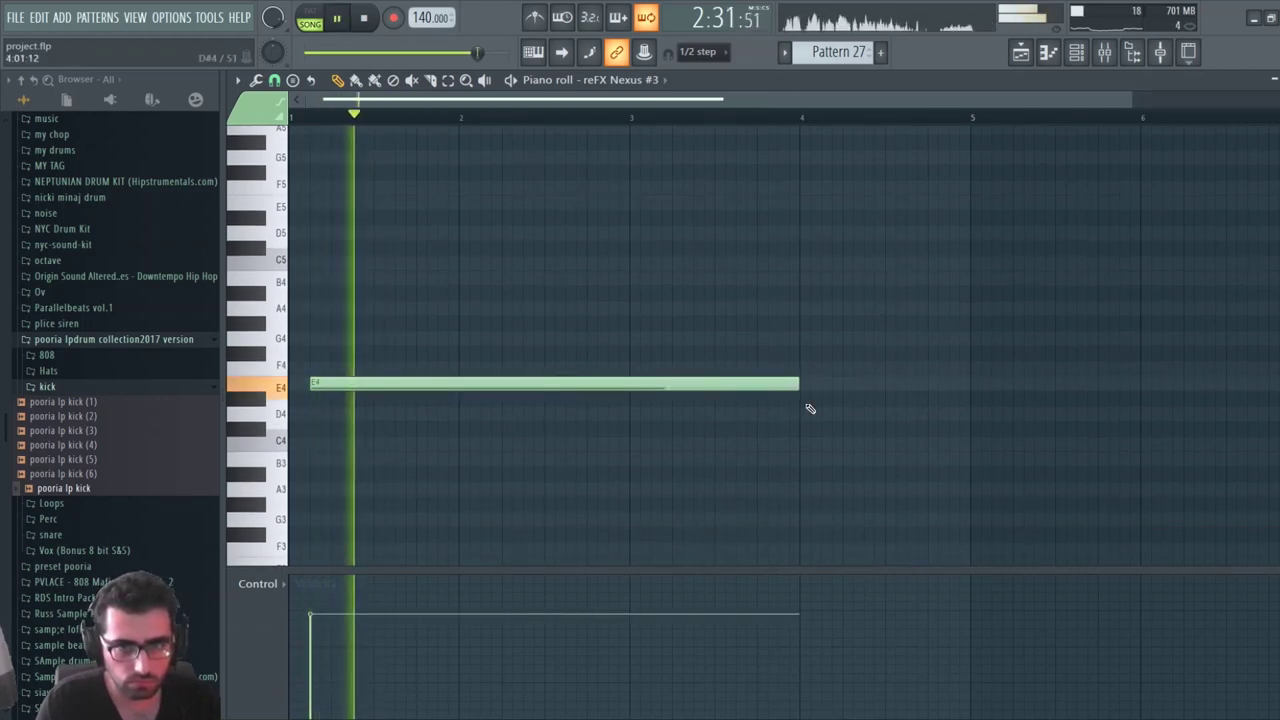
key(space)
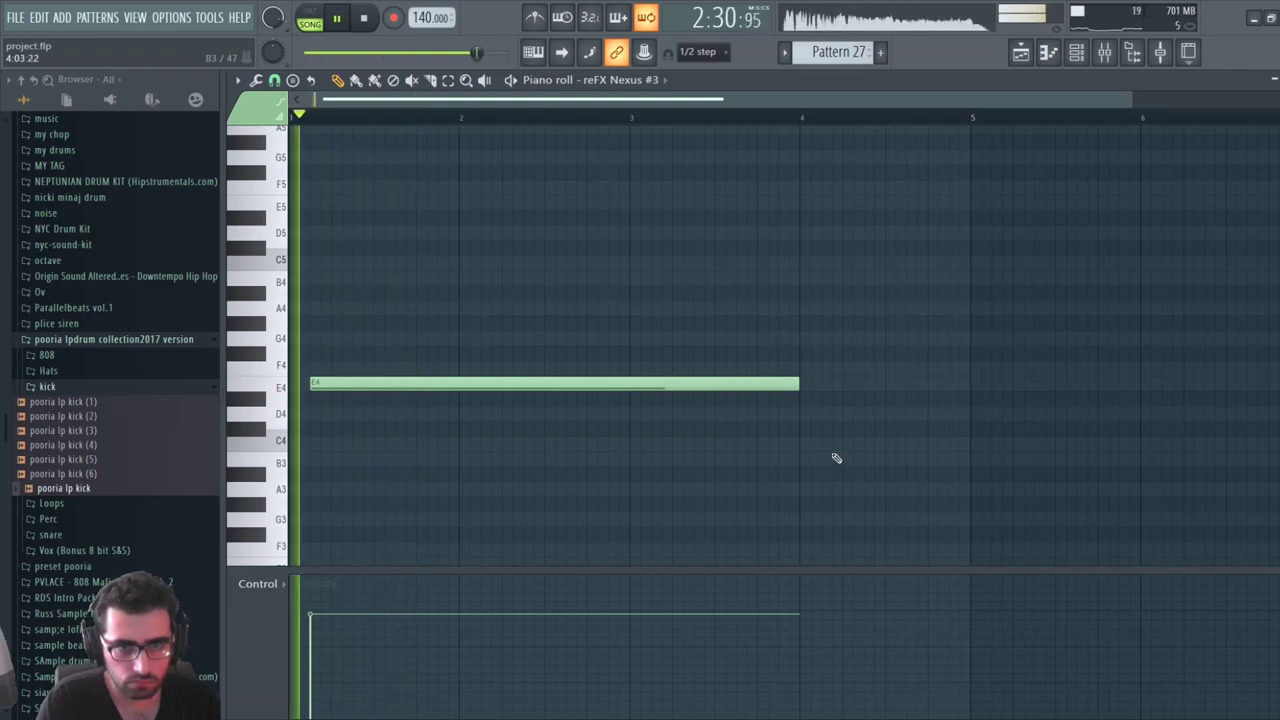
scroll(818, 119, down, 2)
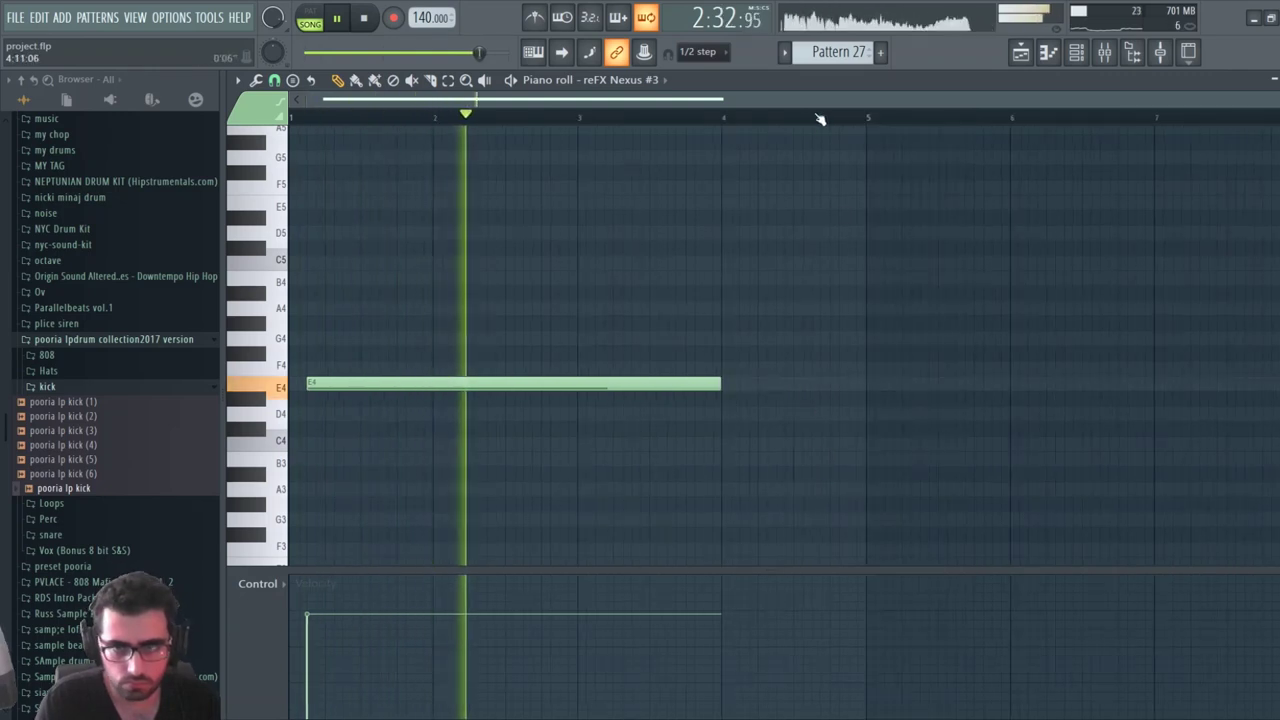
key(space)
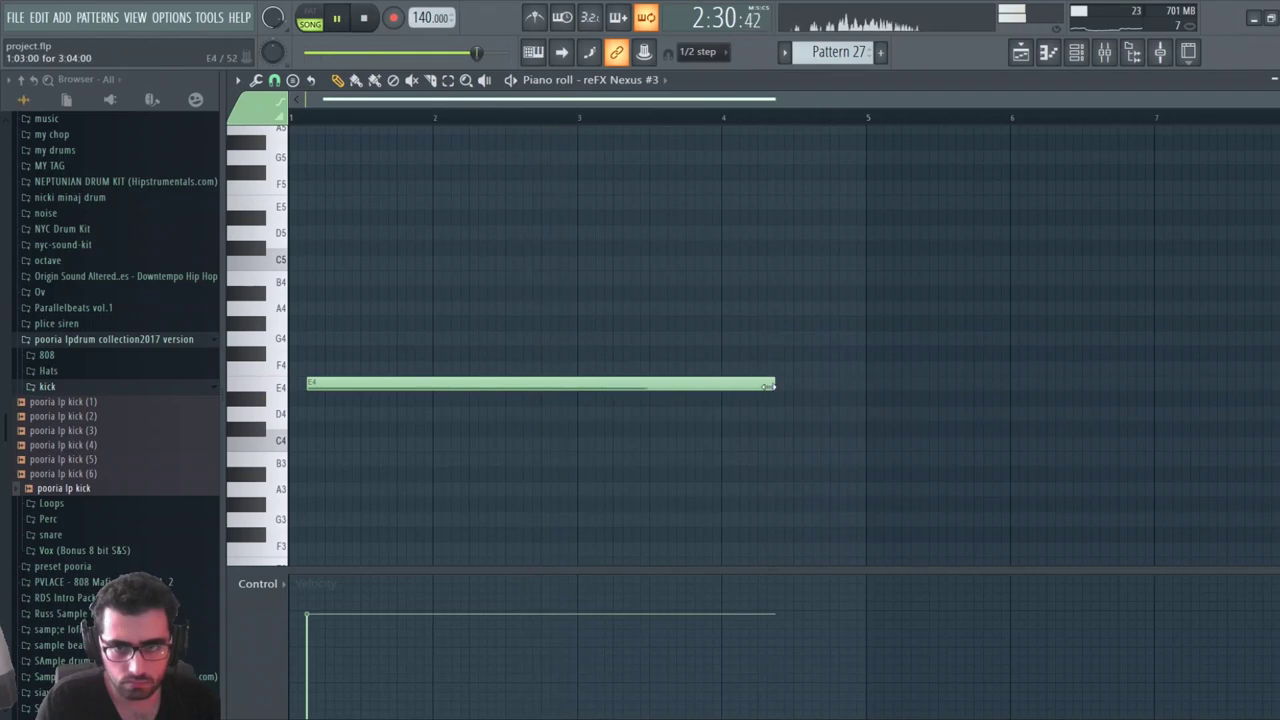
drag(858, 390, 866, 390)
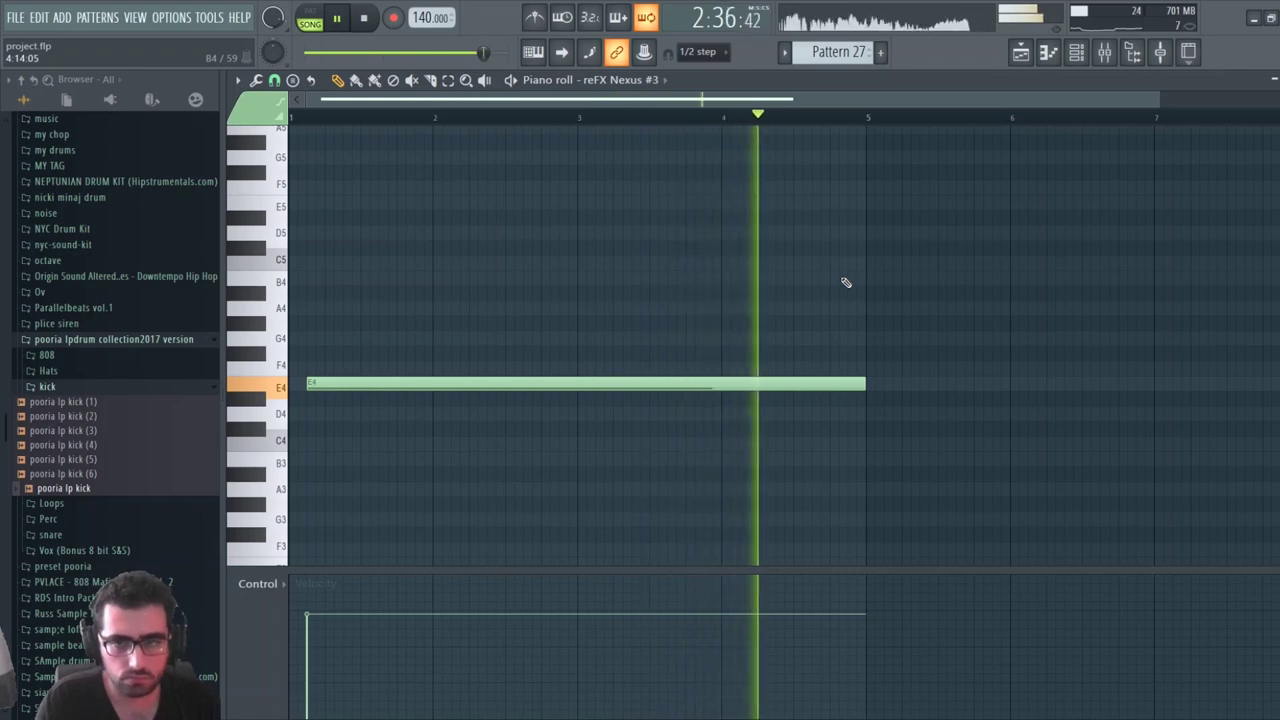
key(space)
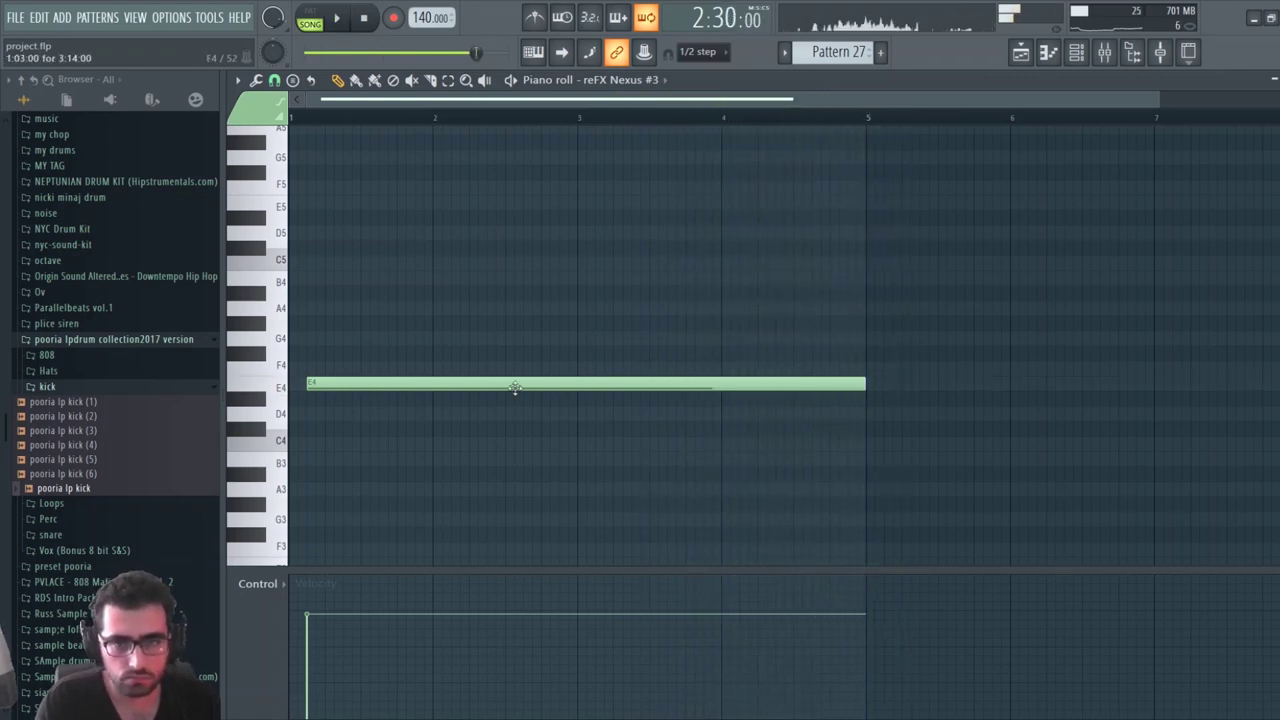
Shorten the E4 note to end at bar 3 and place an equally long B3 note just before bar 3
key(space)
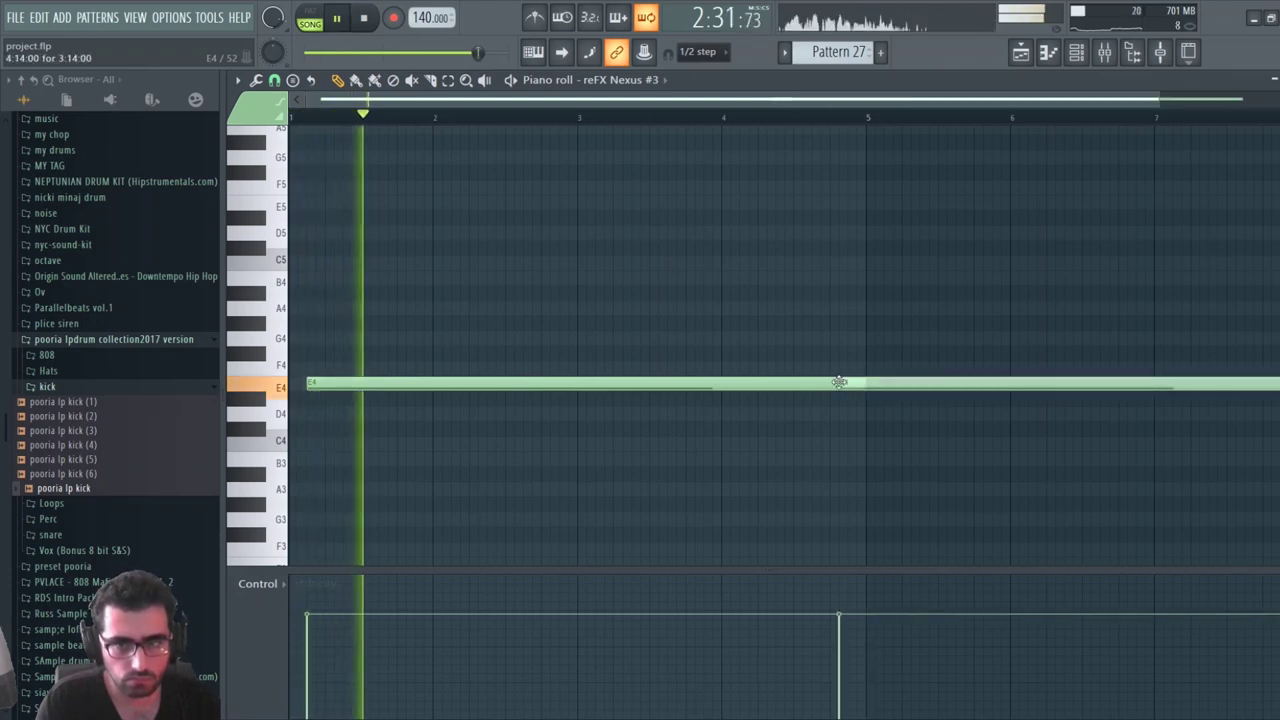
key(space)
drag(862, 386, 572, 474)
key(space)
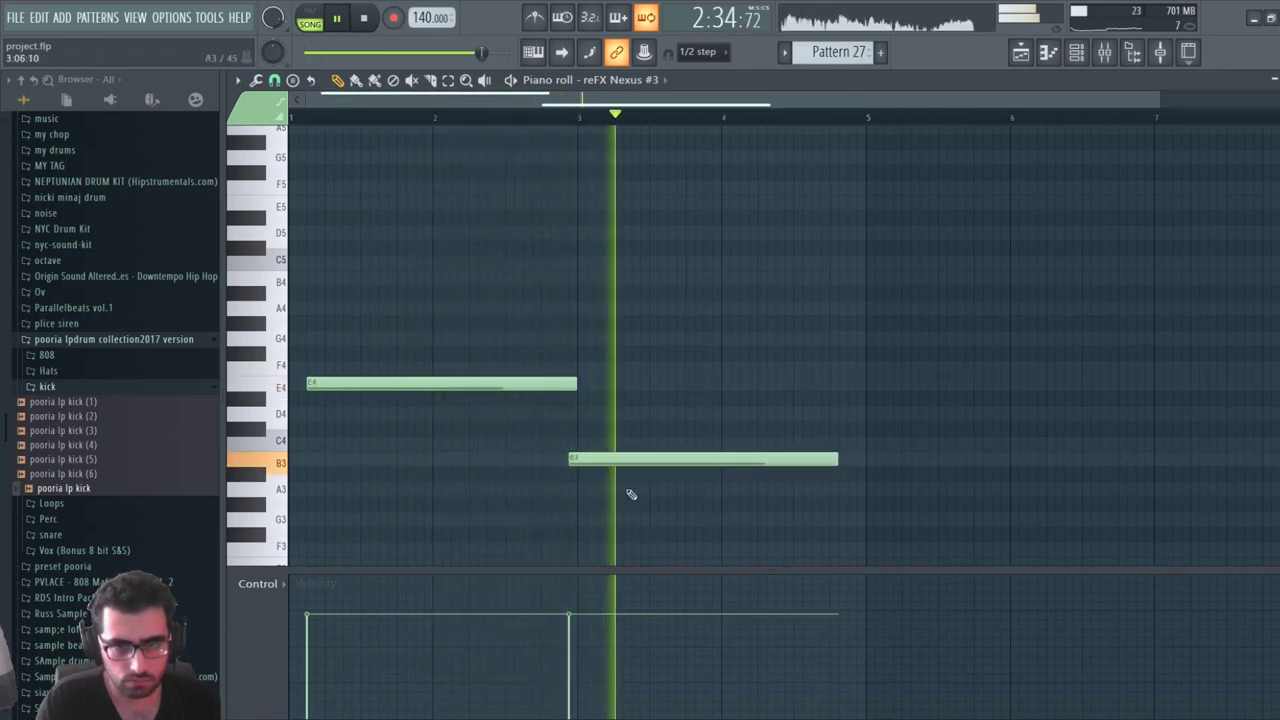
Move the second note to D4 at bar 3, extend it to bar 5, and add a two-bar C4 note at bar 5
key(space)
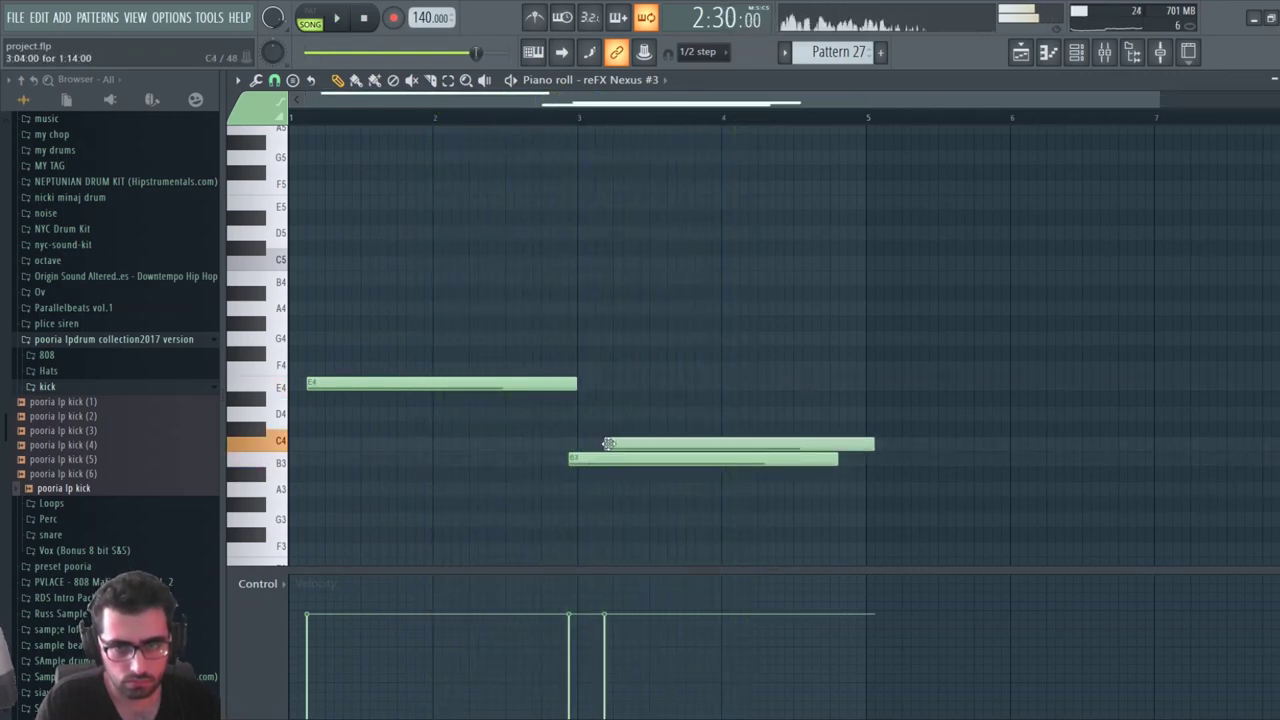
drag(605, 458, 612, 424)
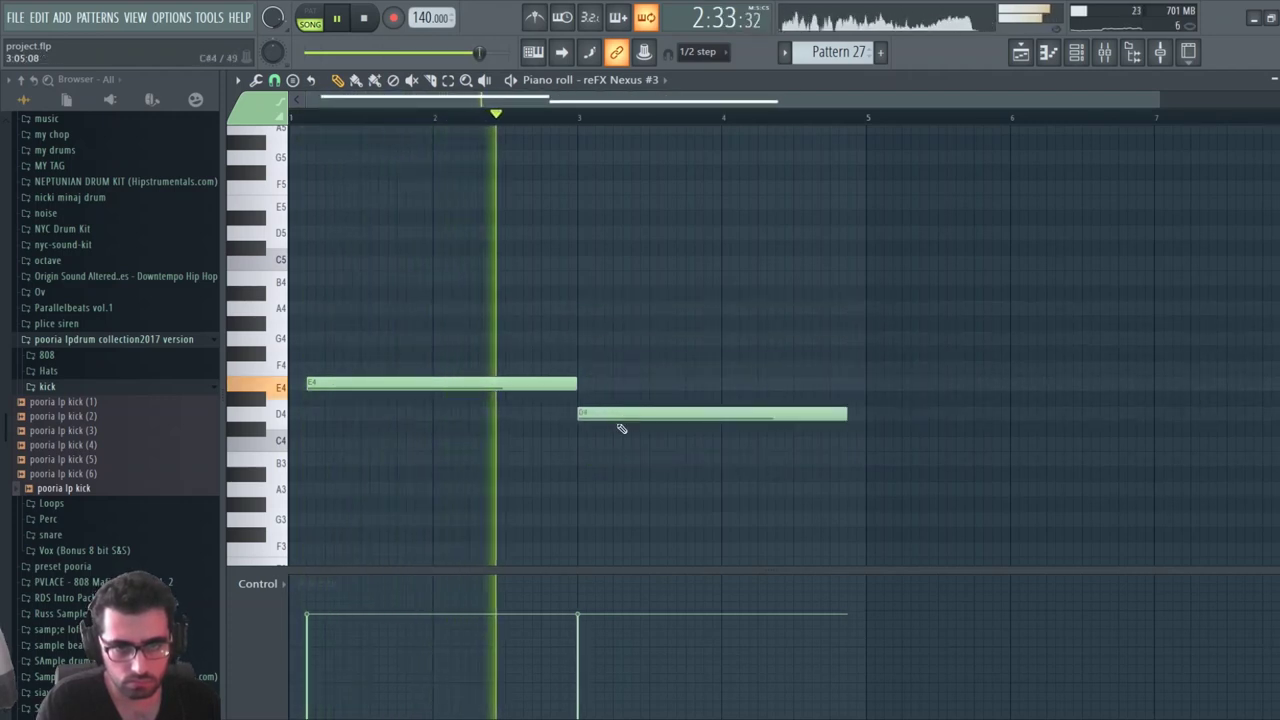
drag(850, 416, 866, 416)
click(871, 444)
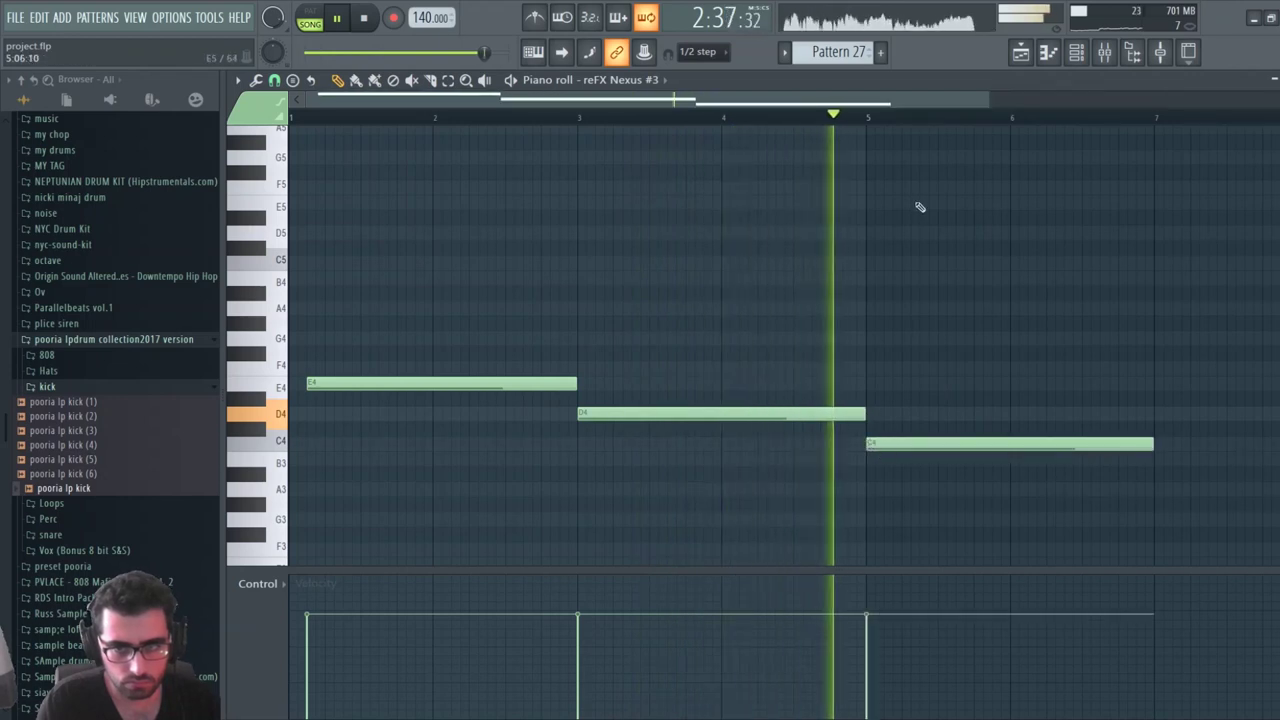
Add a two-bar B3 note at bar 7 and replay the line from its start
drag(903, 103, 1089, 143)
click(886, 458)
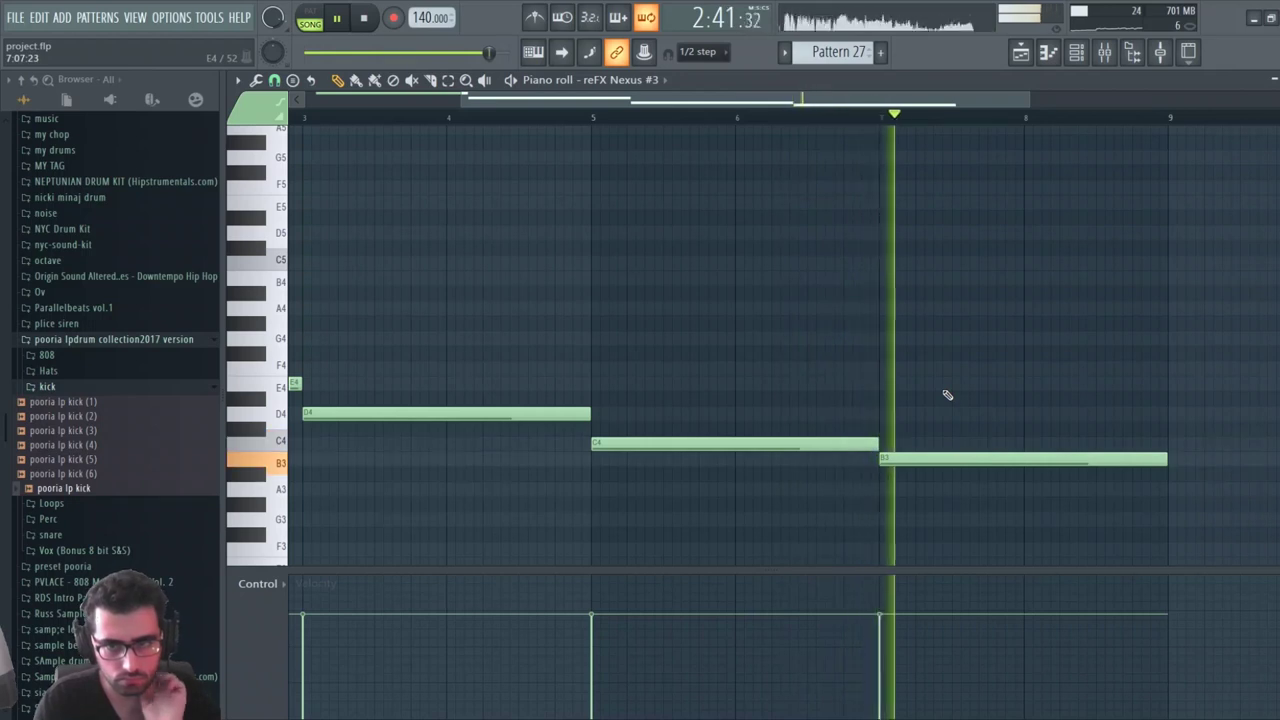
scroll(871, 117, down, 3)
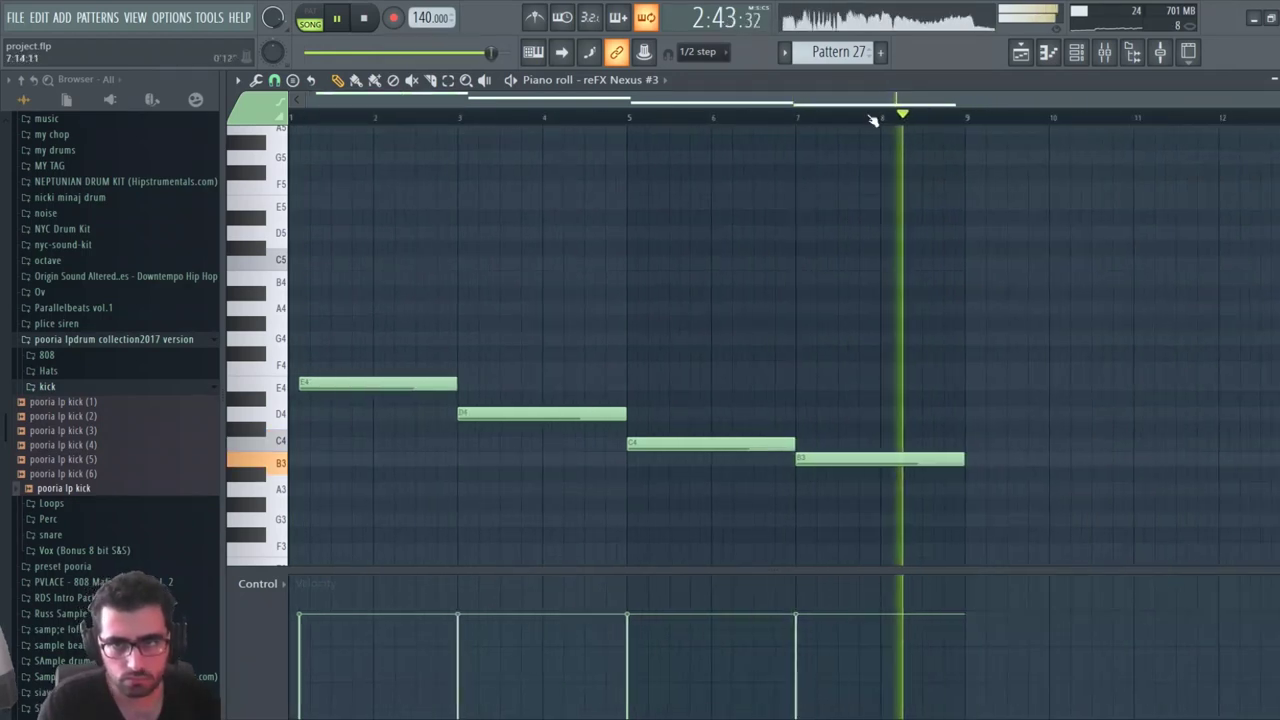
key(space)
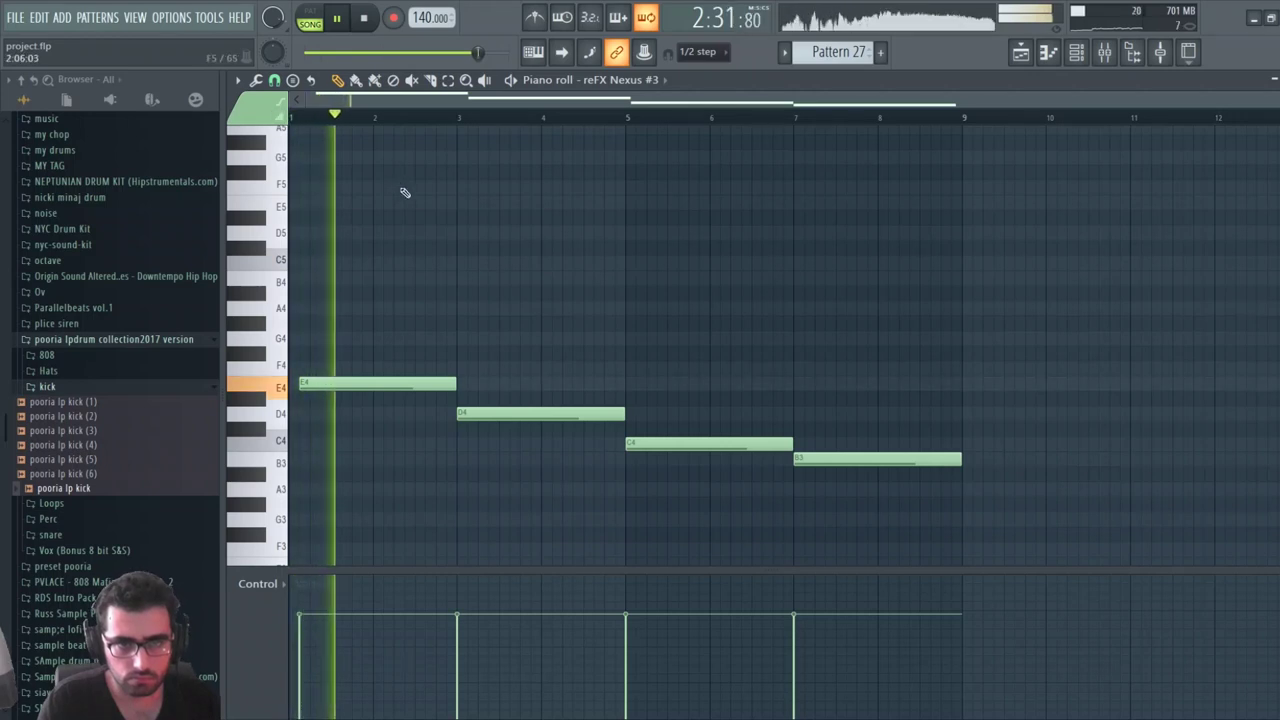
Extend the first E4 note slightly past bar 3 and add a short A4 note that begins just before bar 5 and ends slightly past it
key(space)
key(space)
key(space)
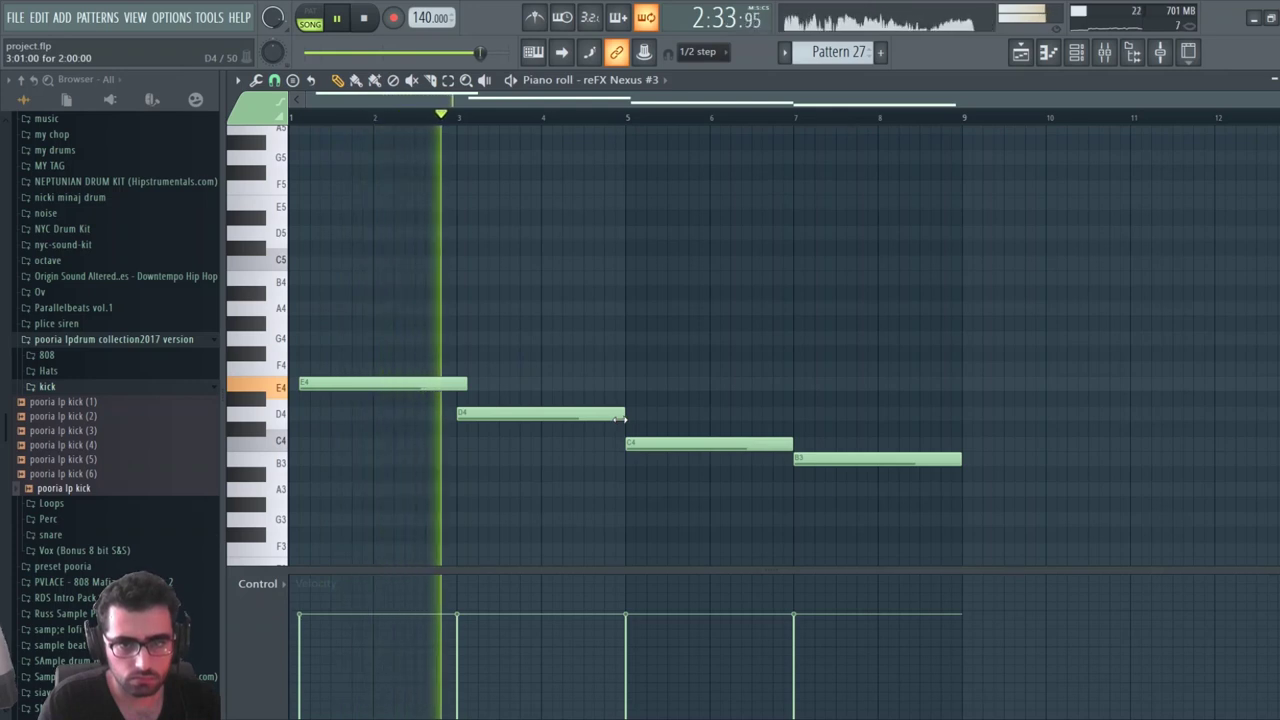
click(605, 308)
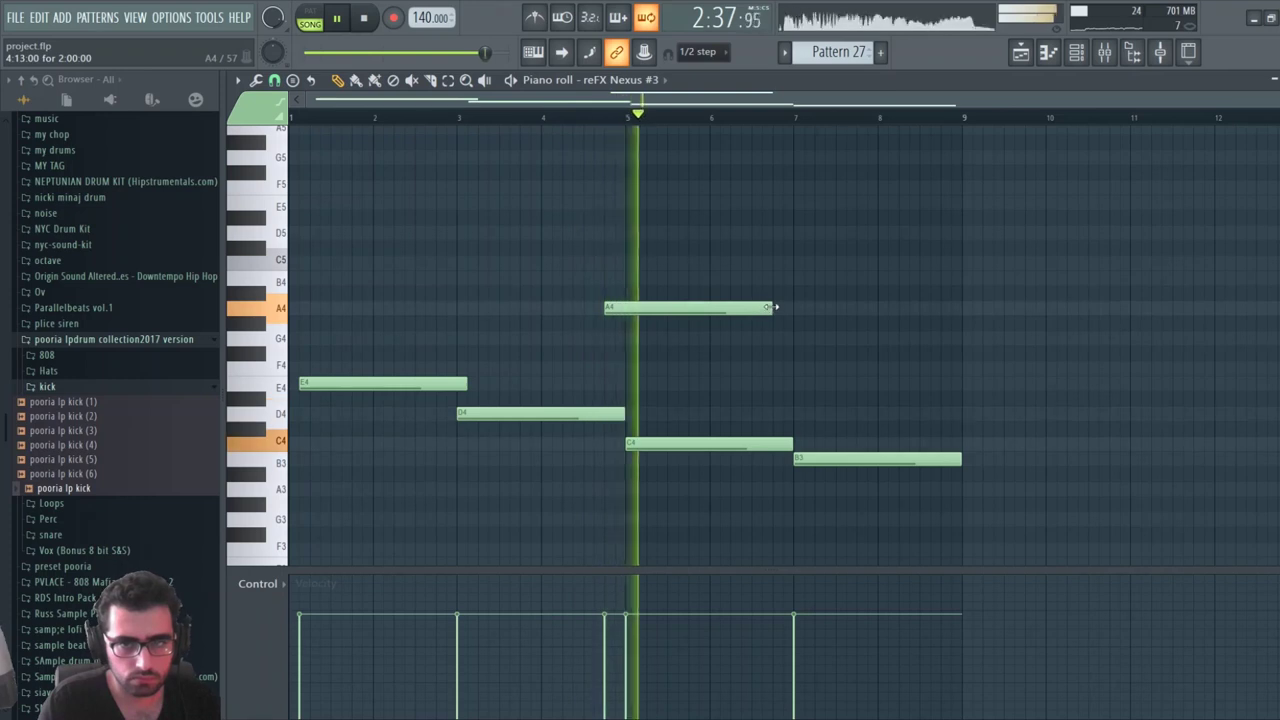
drag(771, 308, 625, 310)
click(551, 112)
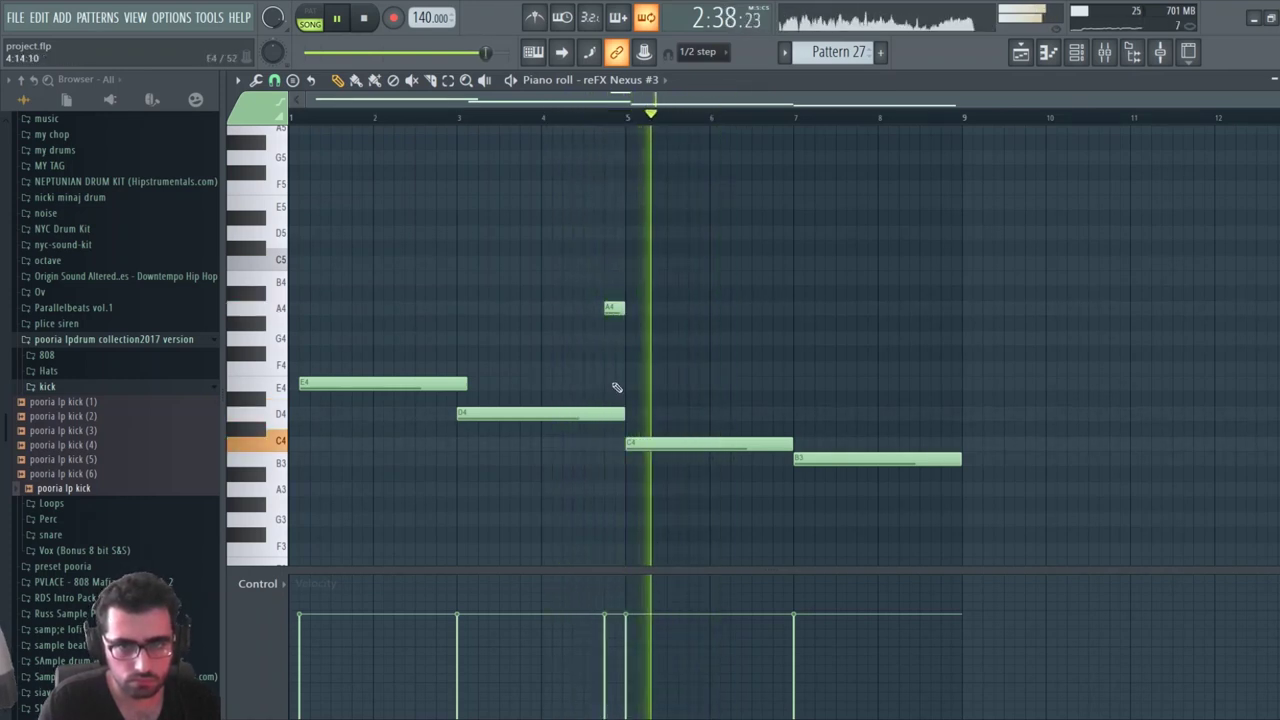
drag(622, 311, 632, 310)
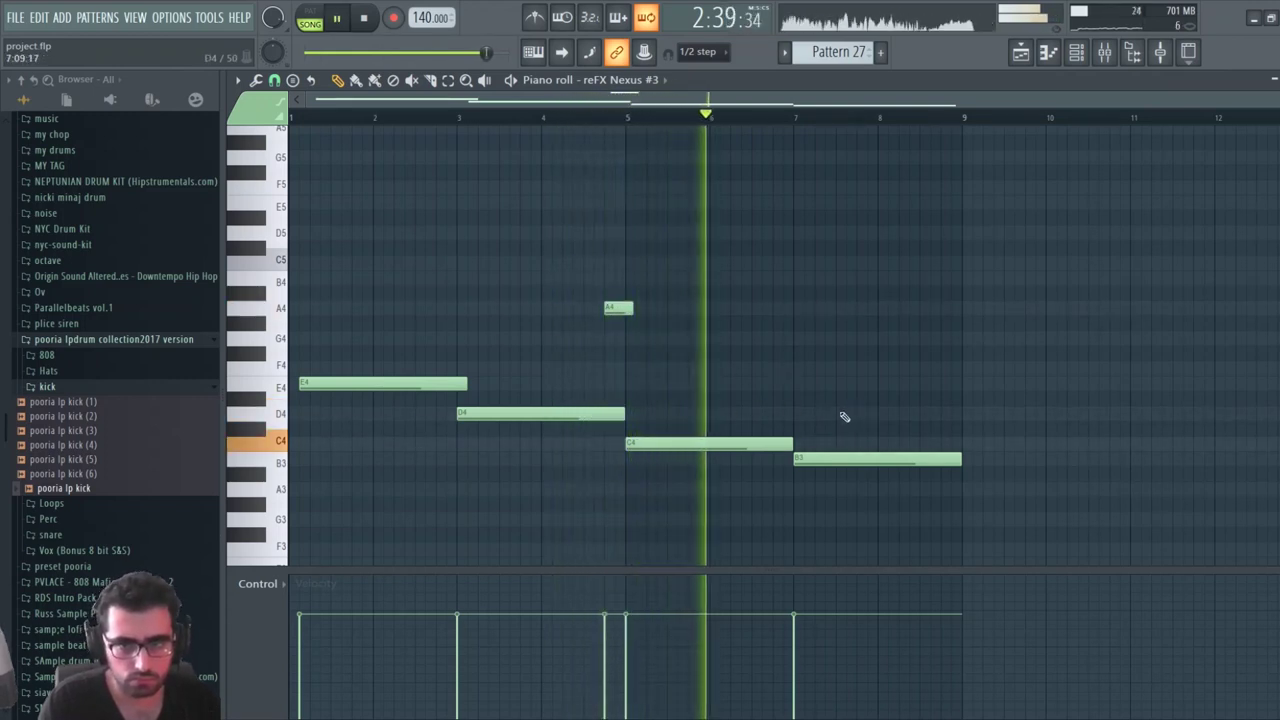
click(632, 116)
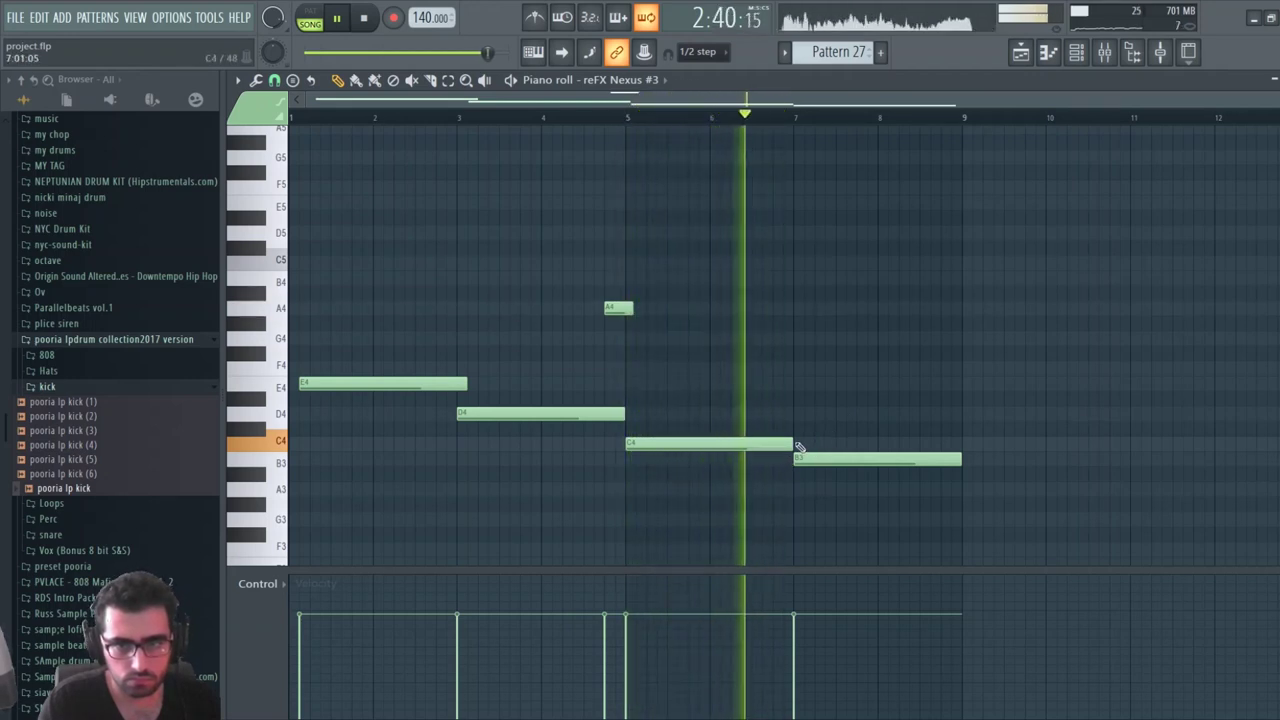
Shorten the C4 note at bar 5 to just past bar 6 and add a shorter C4 note that ends at bar 7
key(space)
mouse_move(797, 447)
mouse_down()
mouse_move(716, 446)
mouse_move(805, 446)
mouse_move(792, 446)
mouse_up()
right_click(800, 447)
key(space)
click(732, 447)
key(space)
key(space)
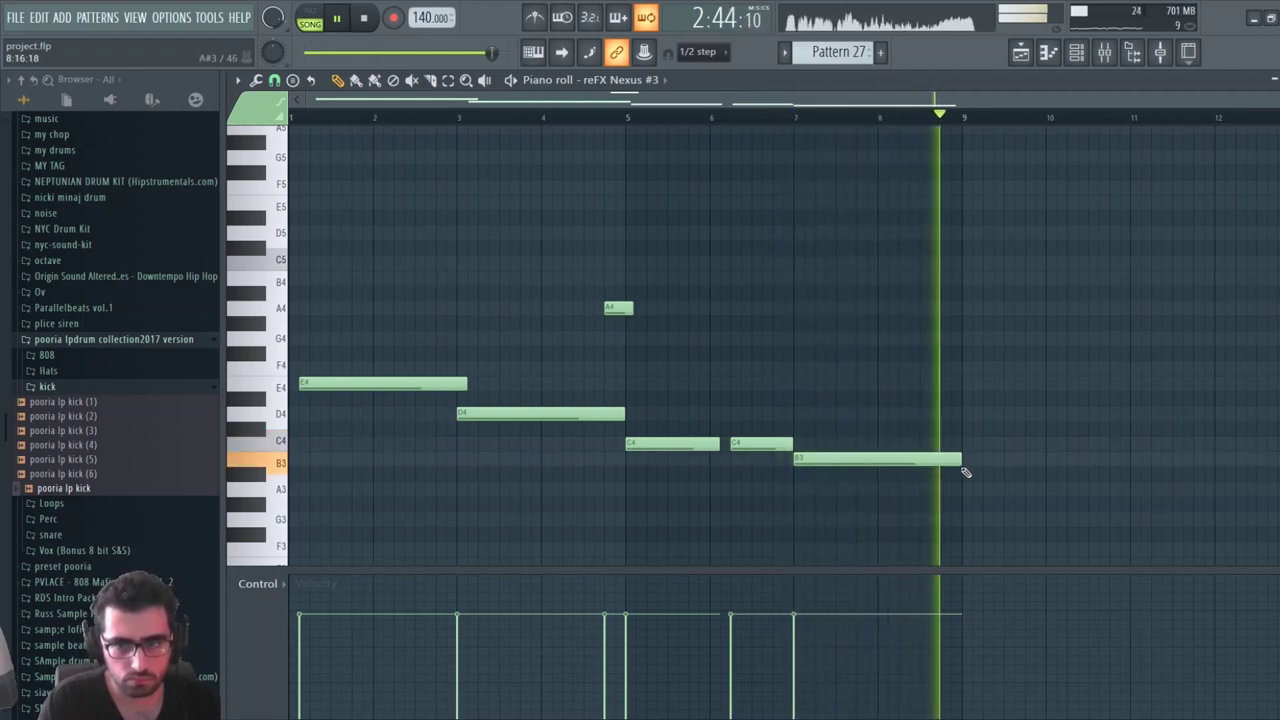
Try the two-bar note at bar 7 on E4 against playback, then settle it on D4
click(797, 117)
key(space)
drag(809, 458, 809, 382)
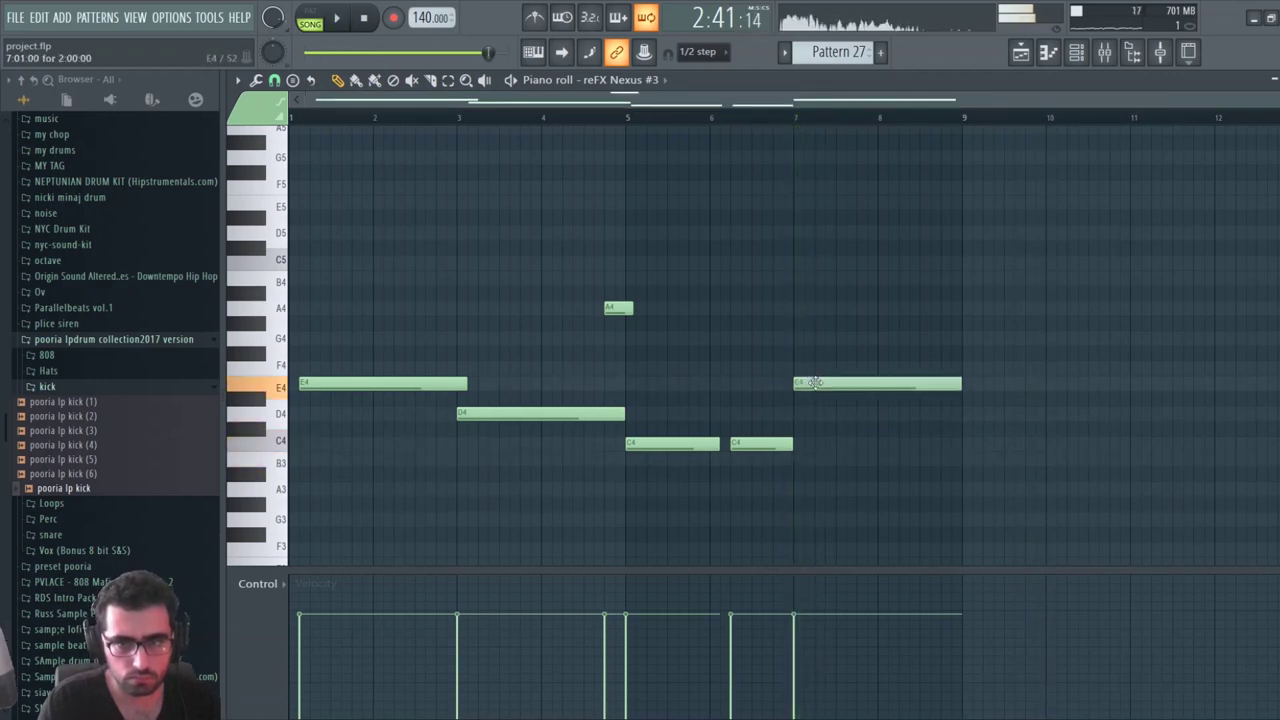
key(space)
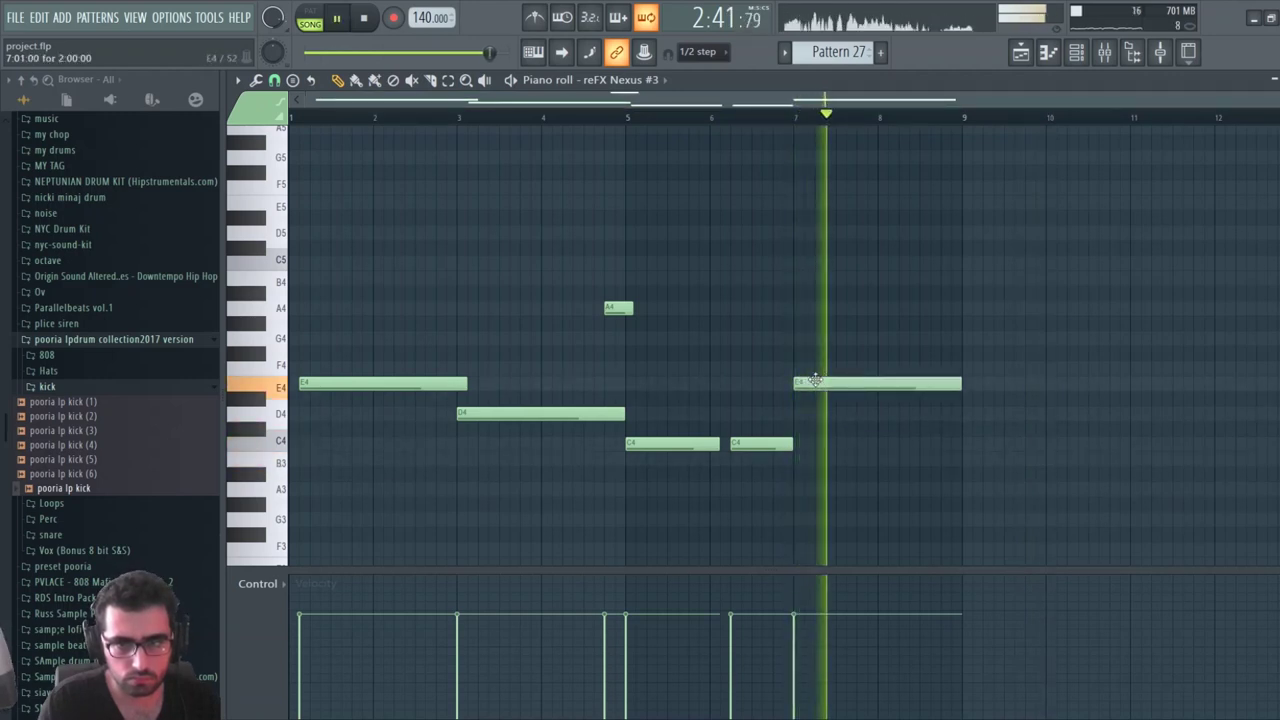
click(737, 117)
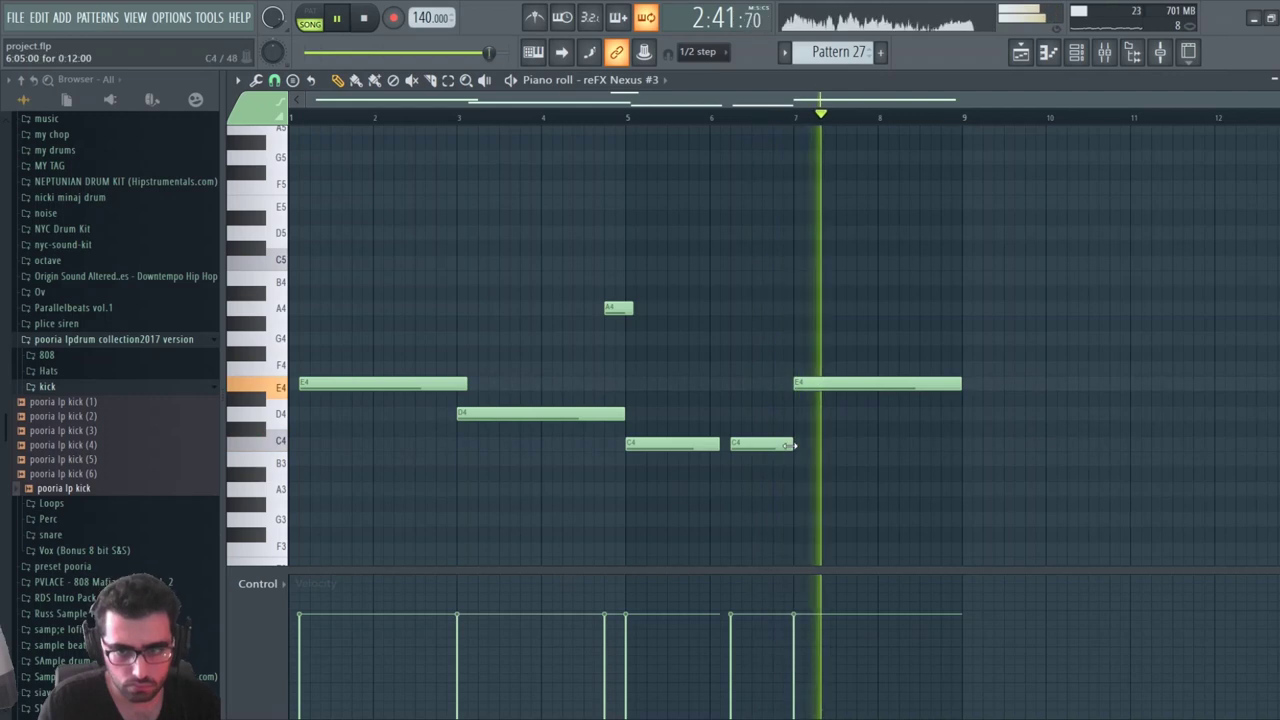
drag(820, 386, 820, 424)
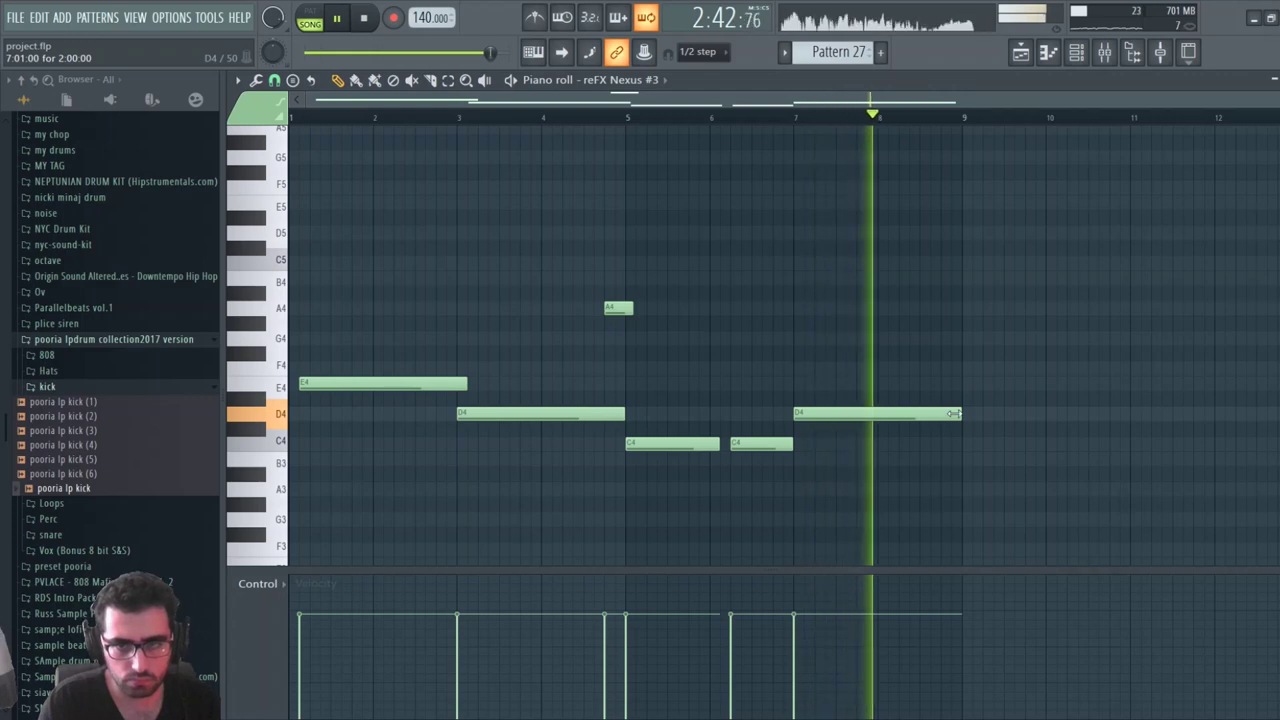
Duplicate the whole eight-bar bass phrase so the copy starts at bar 9
drag(1026, 211, 295, 455)
drag(372, 382, 1024, 384)
ctrl+click(1031, 408)
key(space)
key(space)
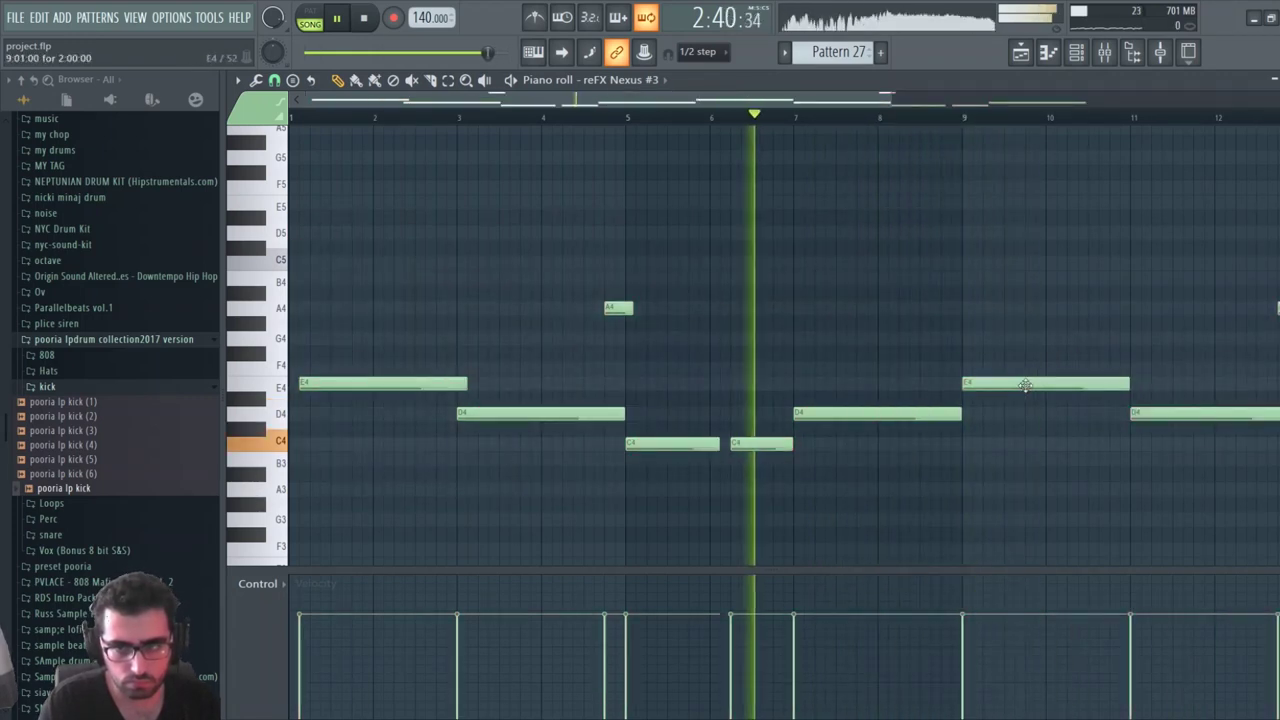
Extend the E4 note at bar 9 slightly past bar 11 and the D4 note at bar 7 slightly past bar 9
mouse_move(1131, 384)
mouse_down()
mouse_move(1154, 386)
mouse_move(1141, 392)
mouse_up()
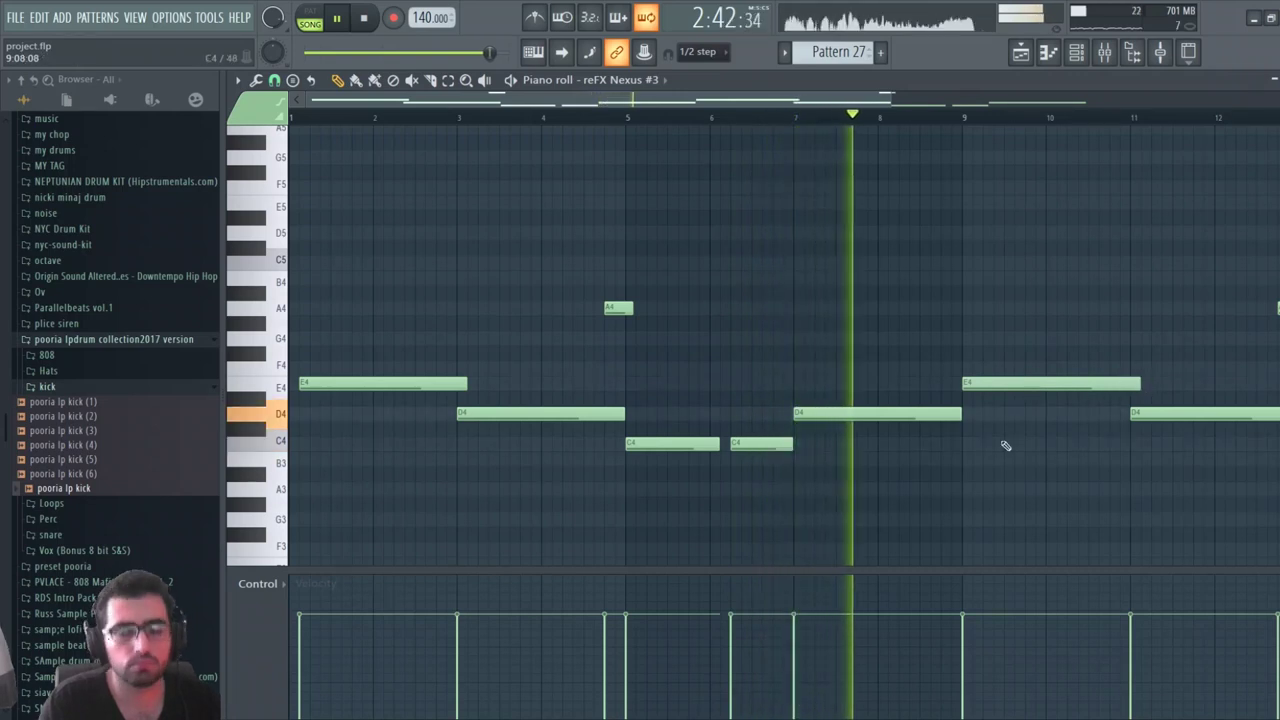
drag(961, 415, 971, 415)
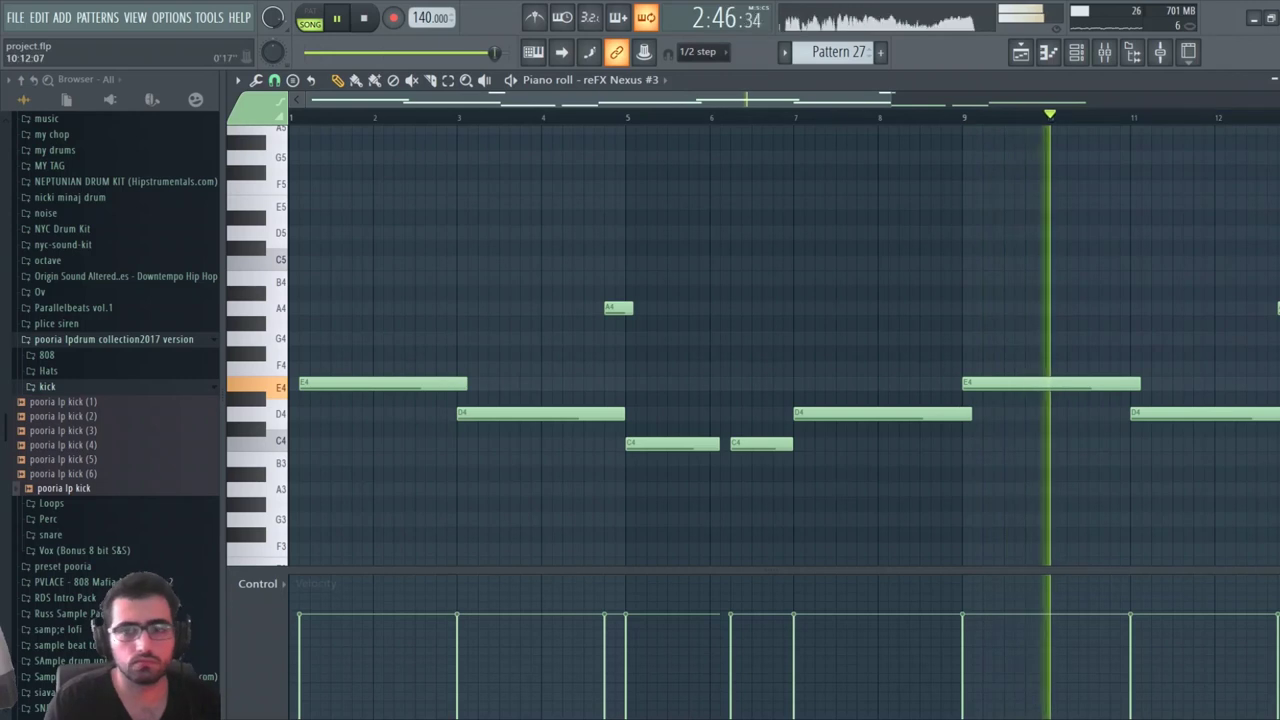
key(Escape)
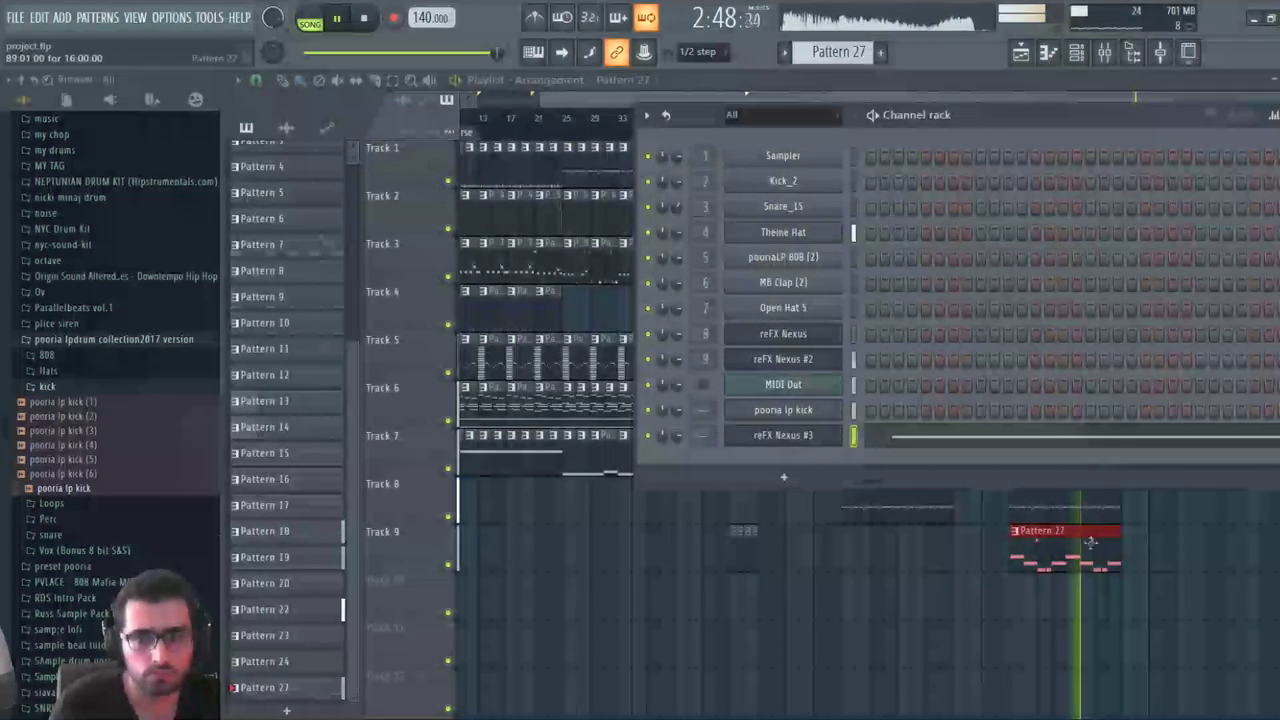
Review the arrangement in the playlist and replay the new section from bar 89
key(Escape)
drag(1121, 101, 1267, 105)
scroll(912, 127, up, 2)
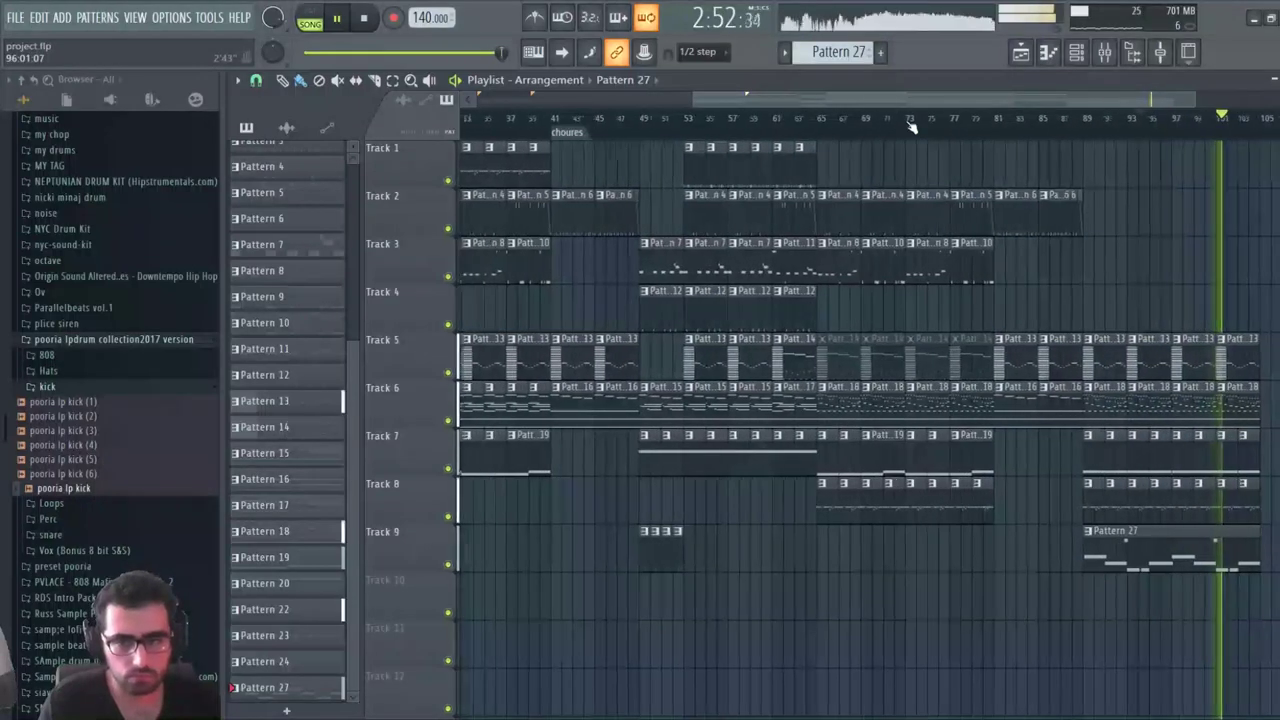
drag(949, 103, 1081, 106)
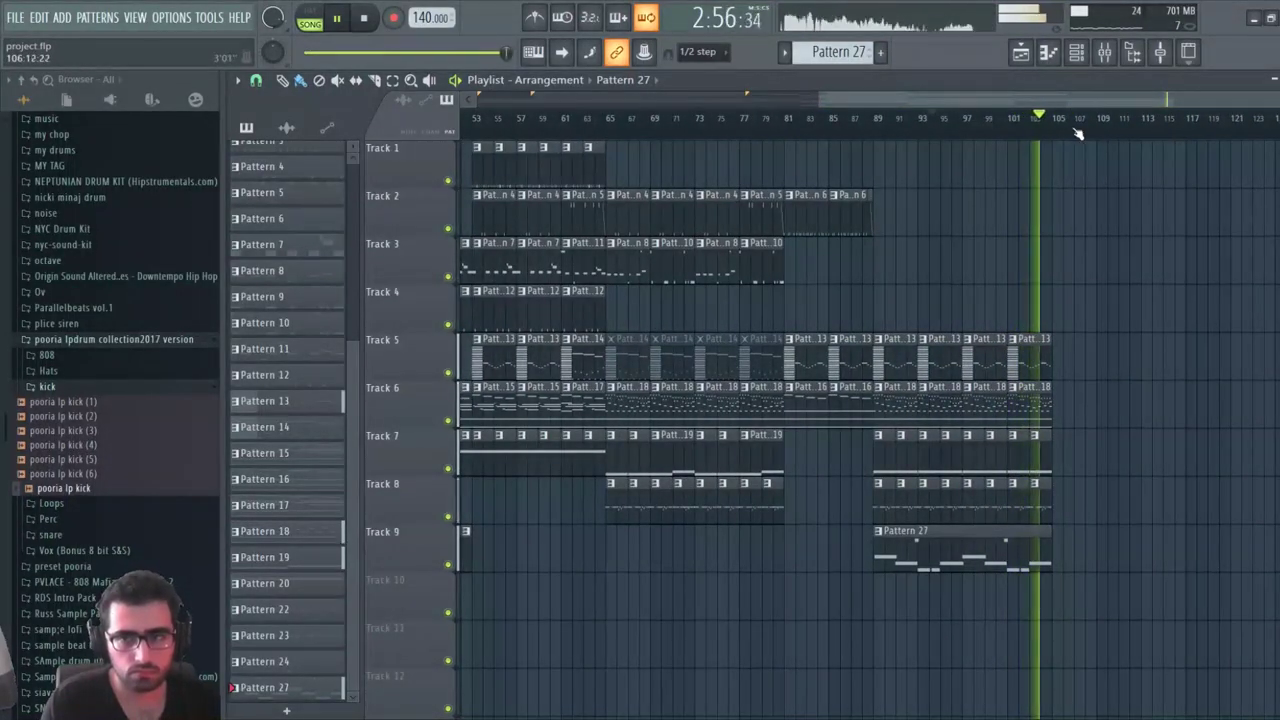
scroll(1080, 118, up, 4)
click(680, 118)
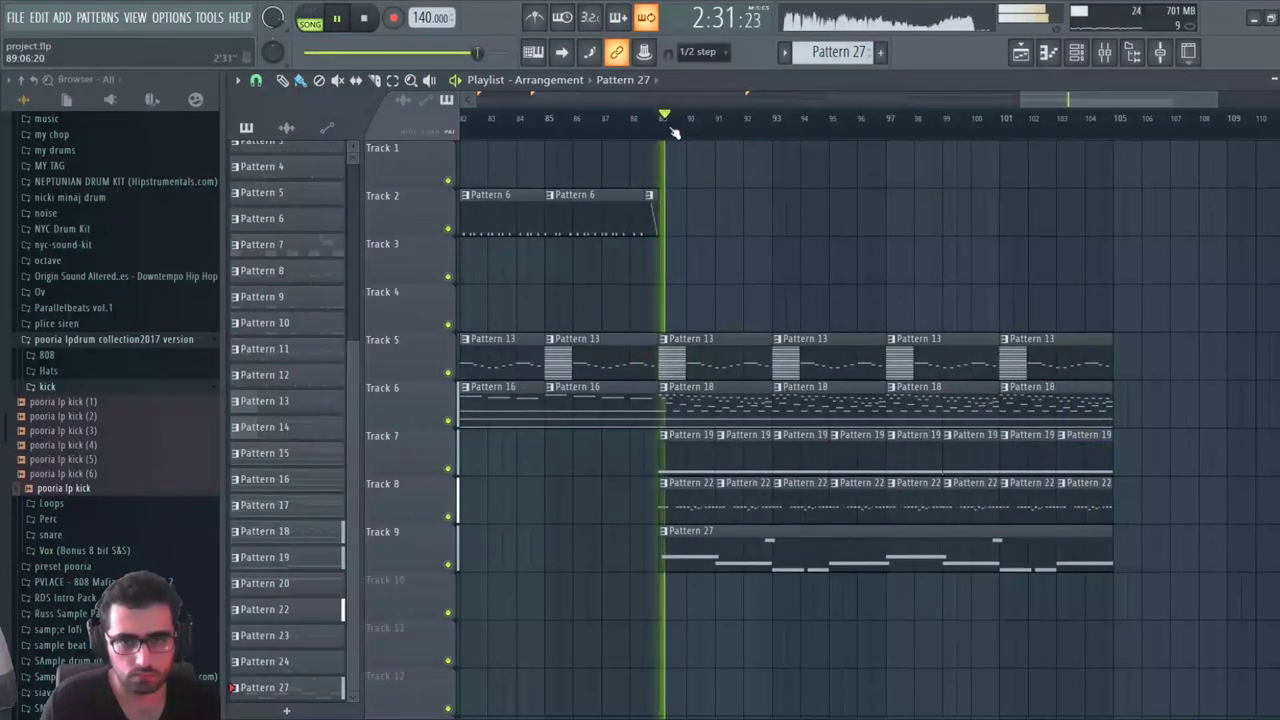
key(space)
key(space)
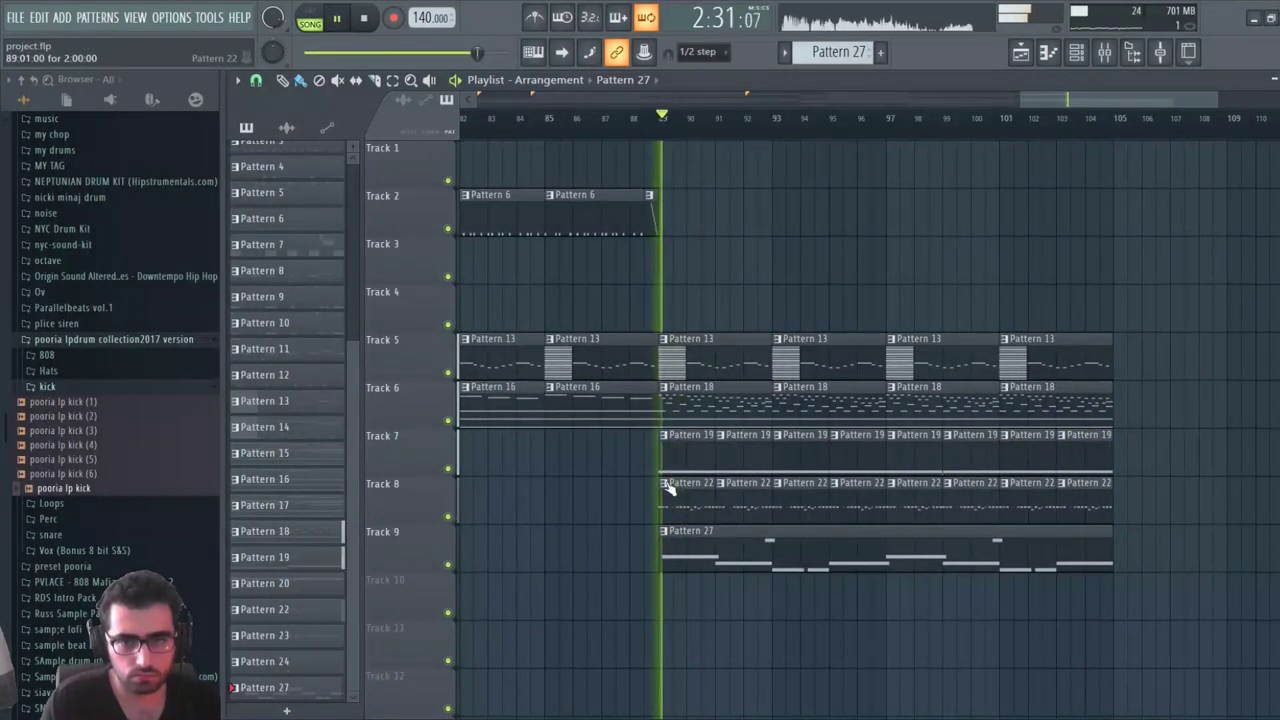
Stop playback and make the first Pattern 22 clip at bar 89 on Track 8 unique
click(666, 485)
click(700, 589)
key(space)
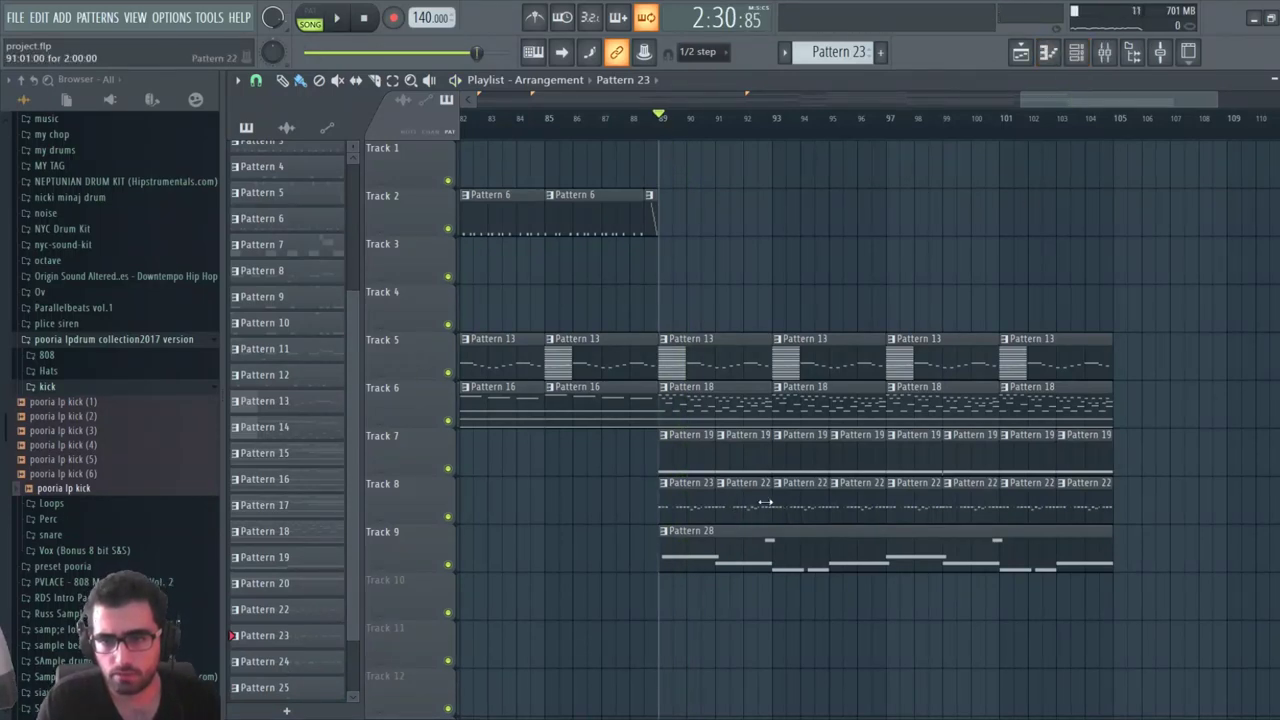
Replace the remaining Pattern 22 clips on Track 8 with copies of the unique clip up to bar 105
right_click(745, 499)
drag(840, 512, 675, 483)
key(ctrl+b)
key(ctrl+b)
key(ctrl+b)
key(ctrl+b)
key(ctrl+b)
key(ctrl+b)
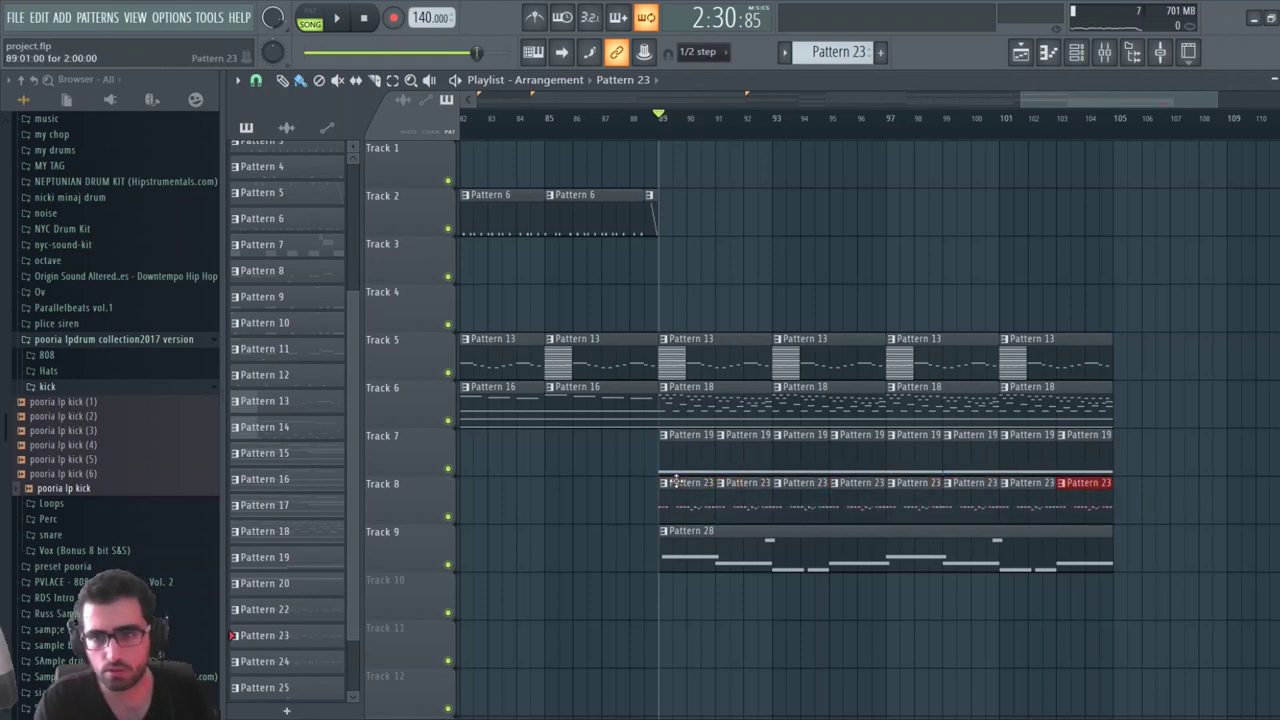
Replace the Theme Hat notes in Pattern 23 with a hit on every second step
click(1094, 60)
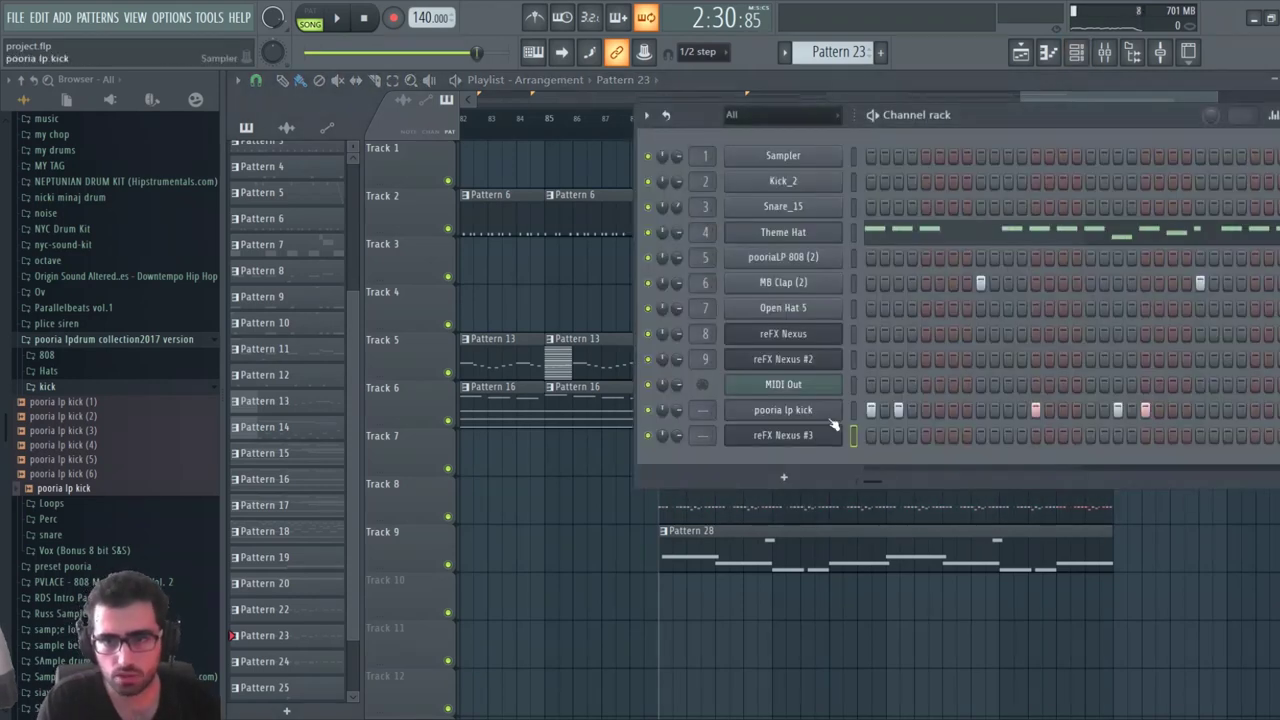
click(832, 243)
key(F7)
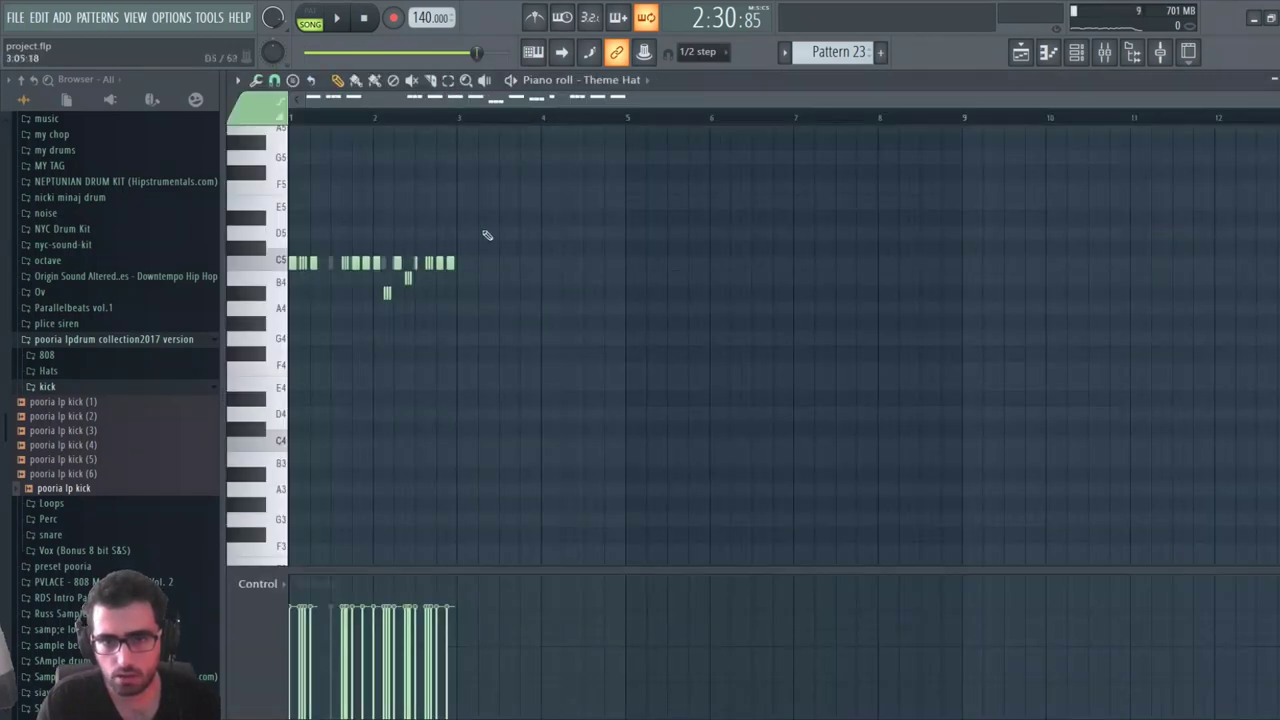
key(Escape)
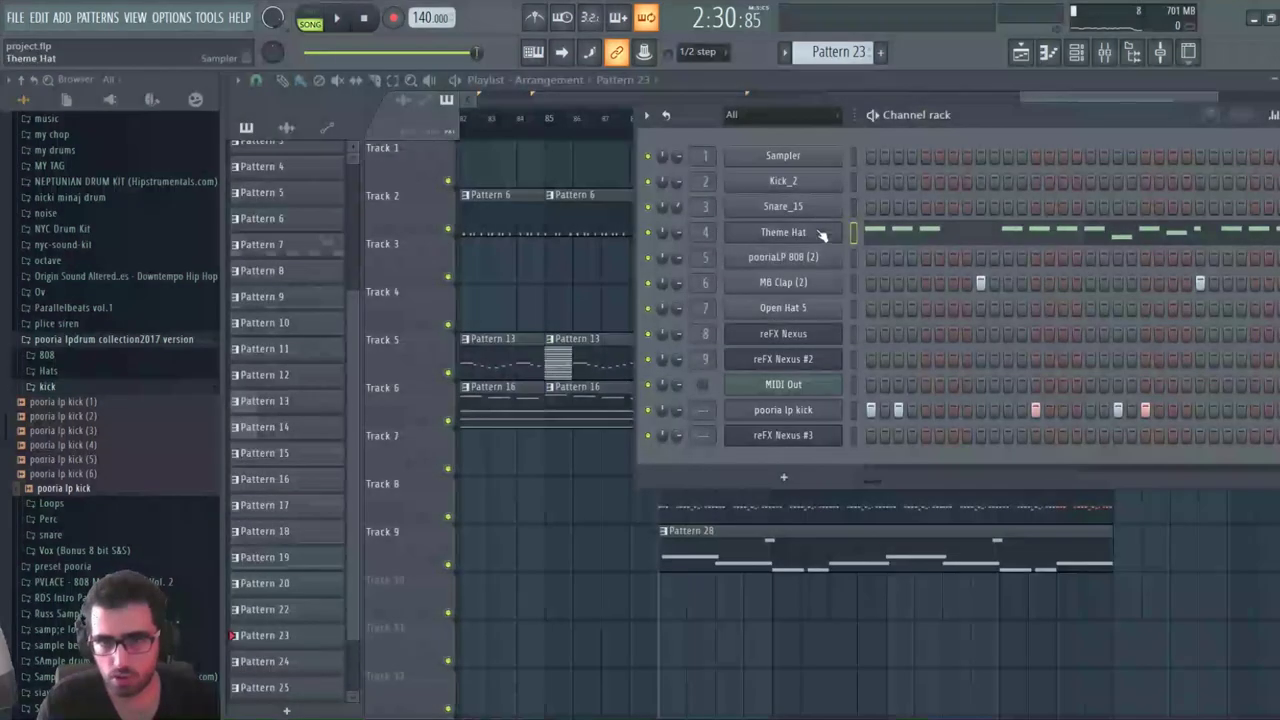
key(space)
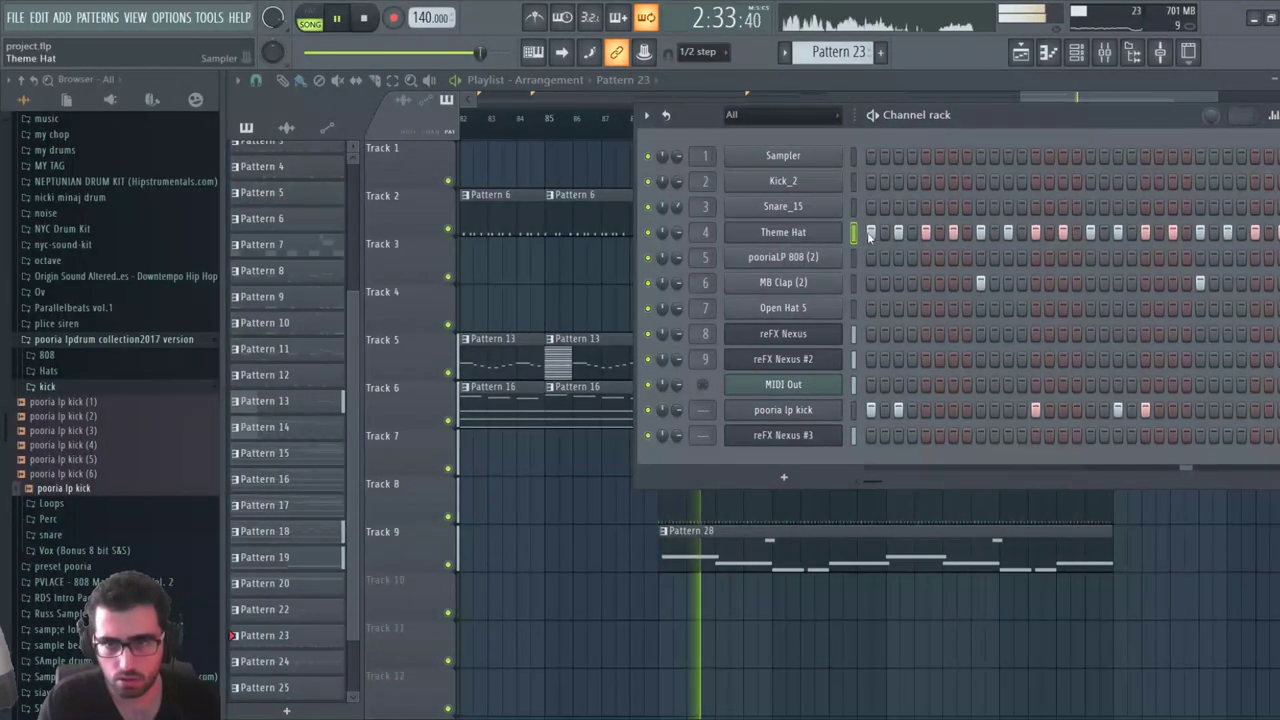
Remove the Theme Hat's first hit and add an extra C5 hit on step 4
key(F7)
scroll(309, 121, up, 4)
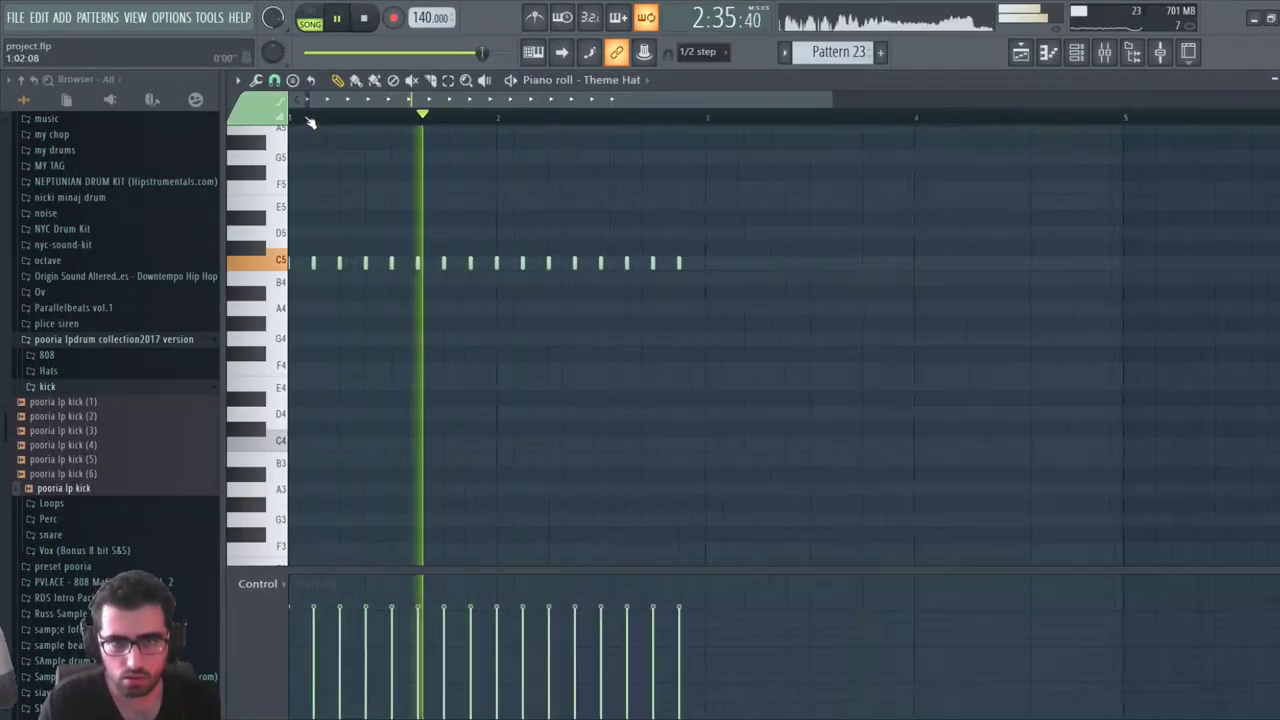
right_click(289, 261)
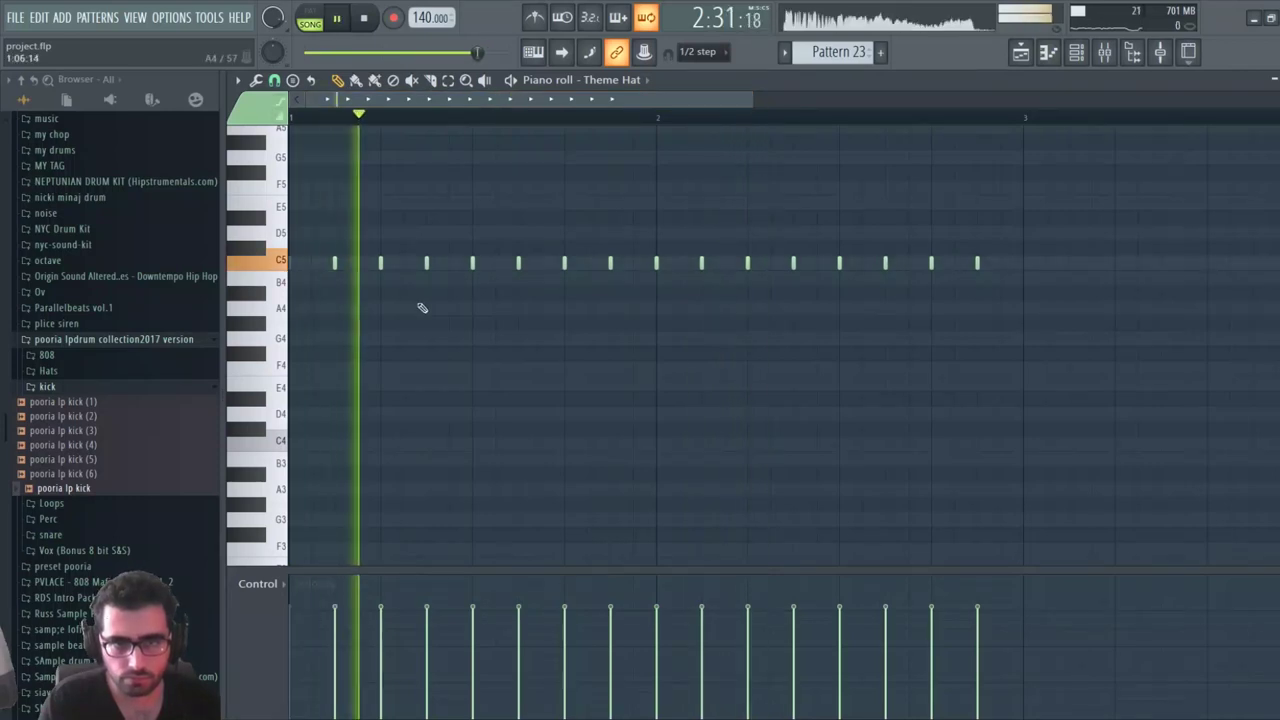
click(357, 262)
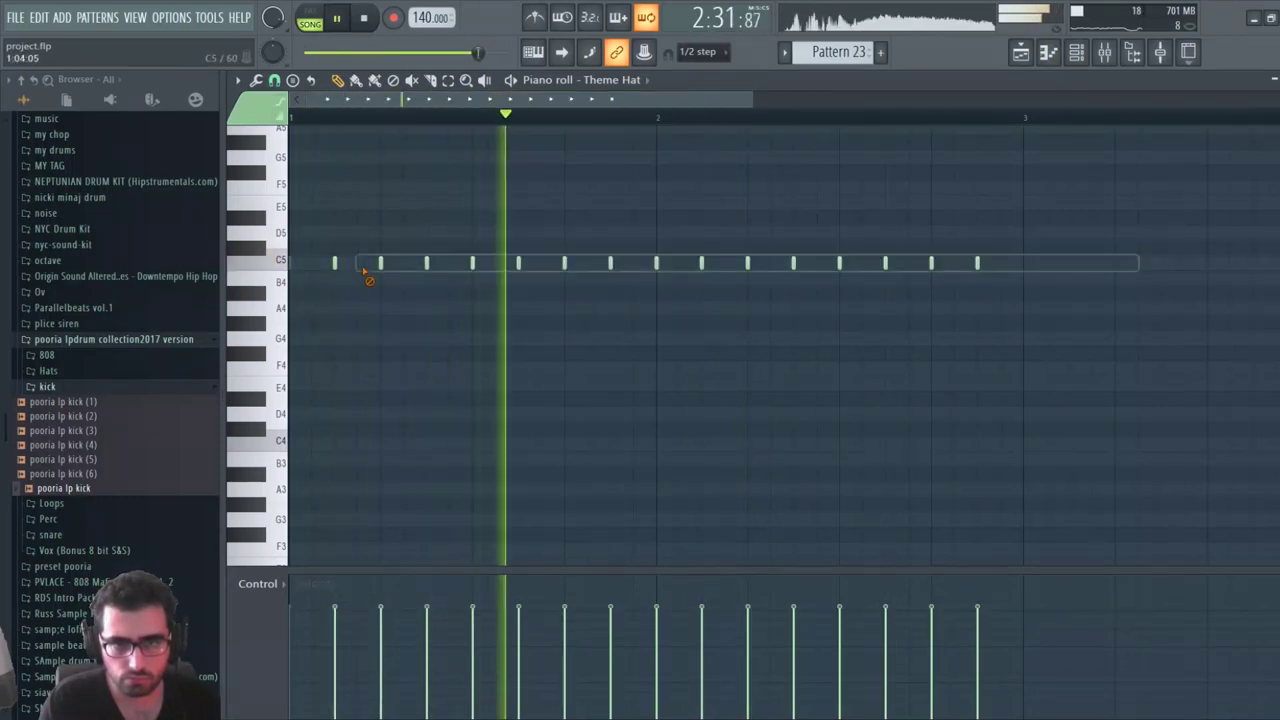
key(space)
key(space)
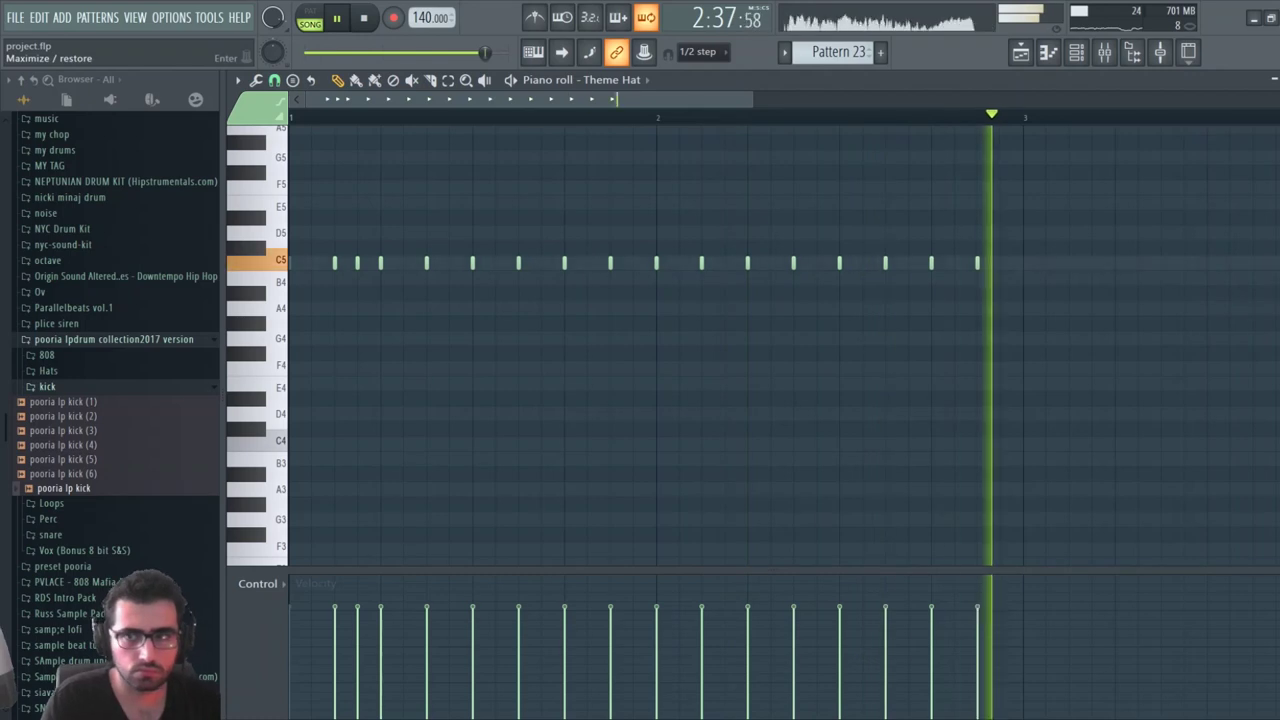
Return to the playlist and listen to the section from bar 89 with the new hat rhythm
click(1273, 79)
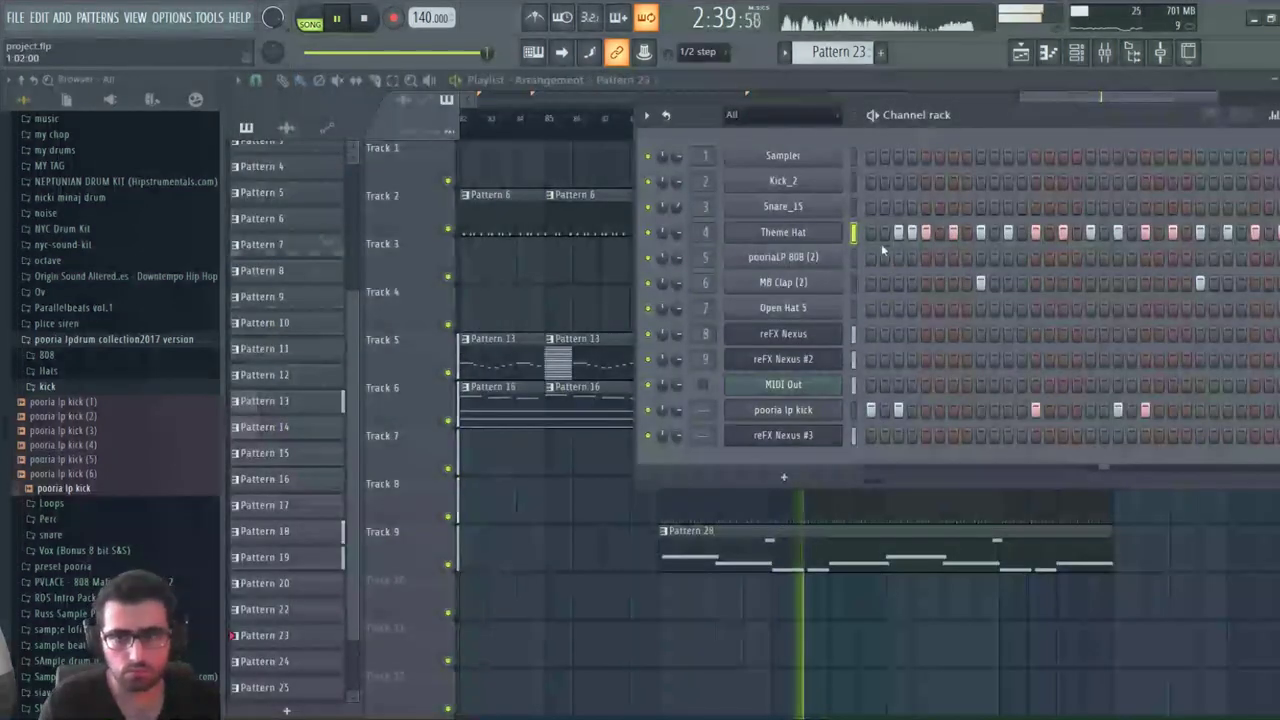
key(F6)
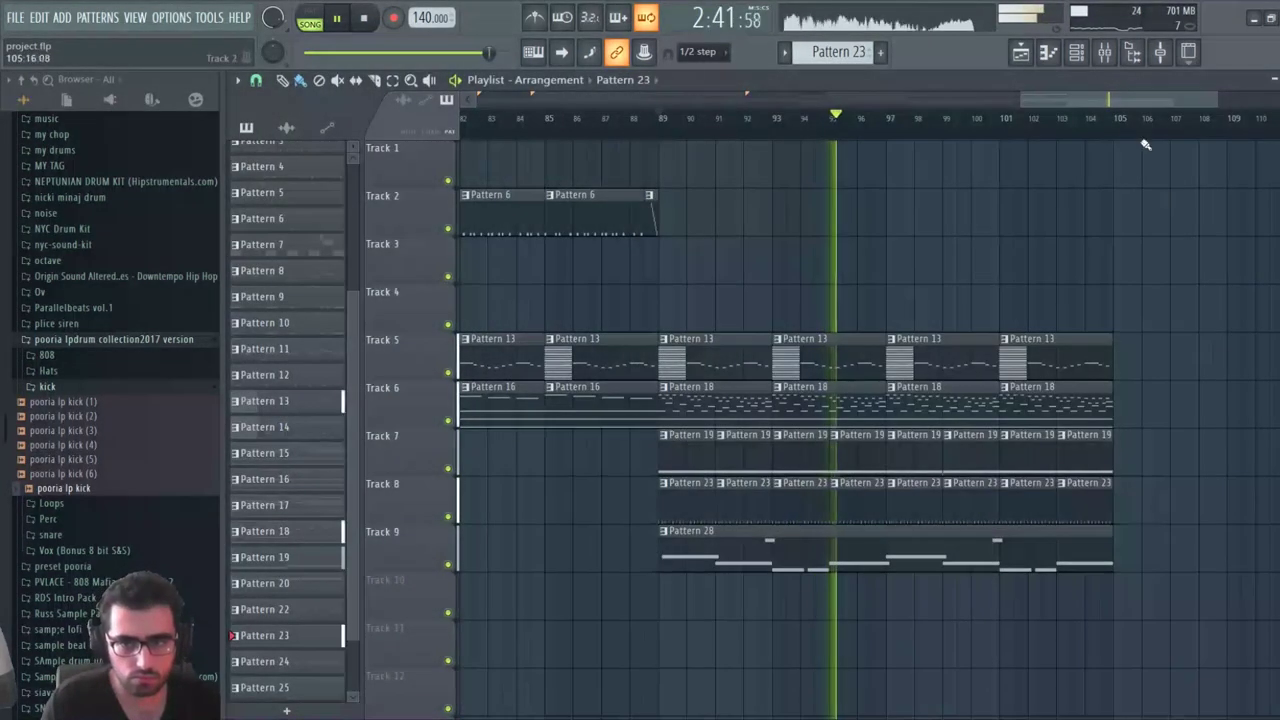
scroll(1090, 125, down, 2)
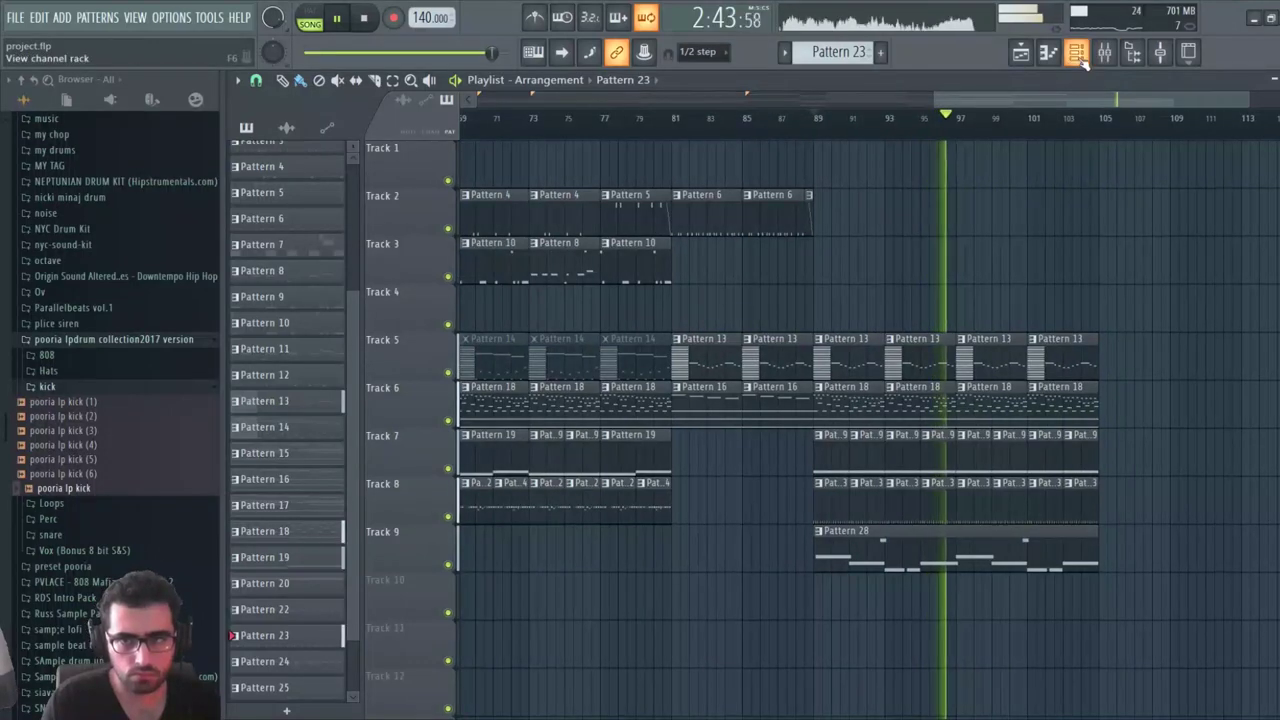
click(1077, 52)
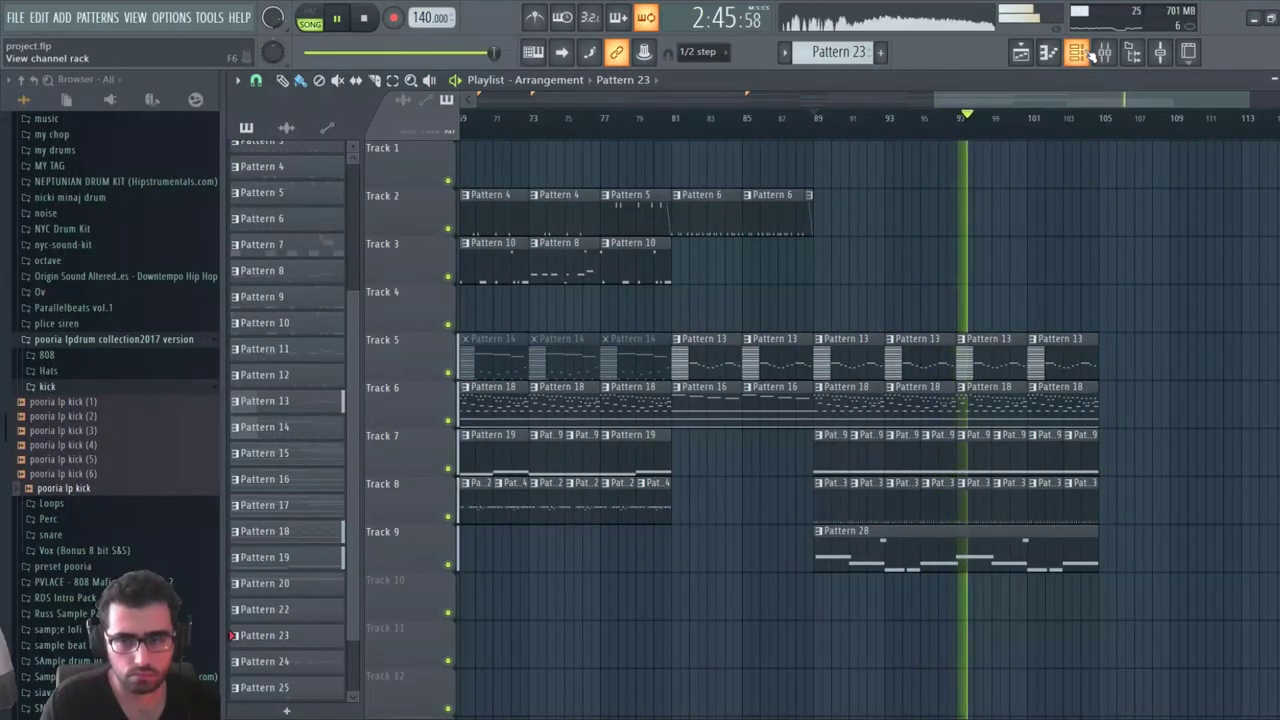
key(F6)
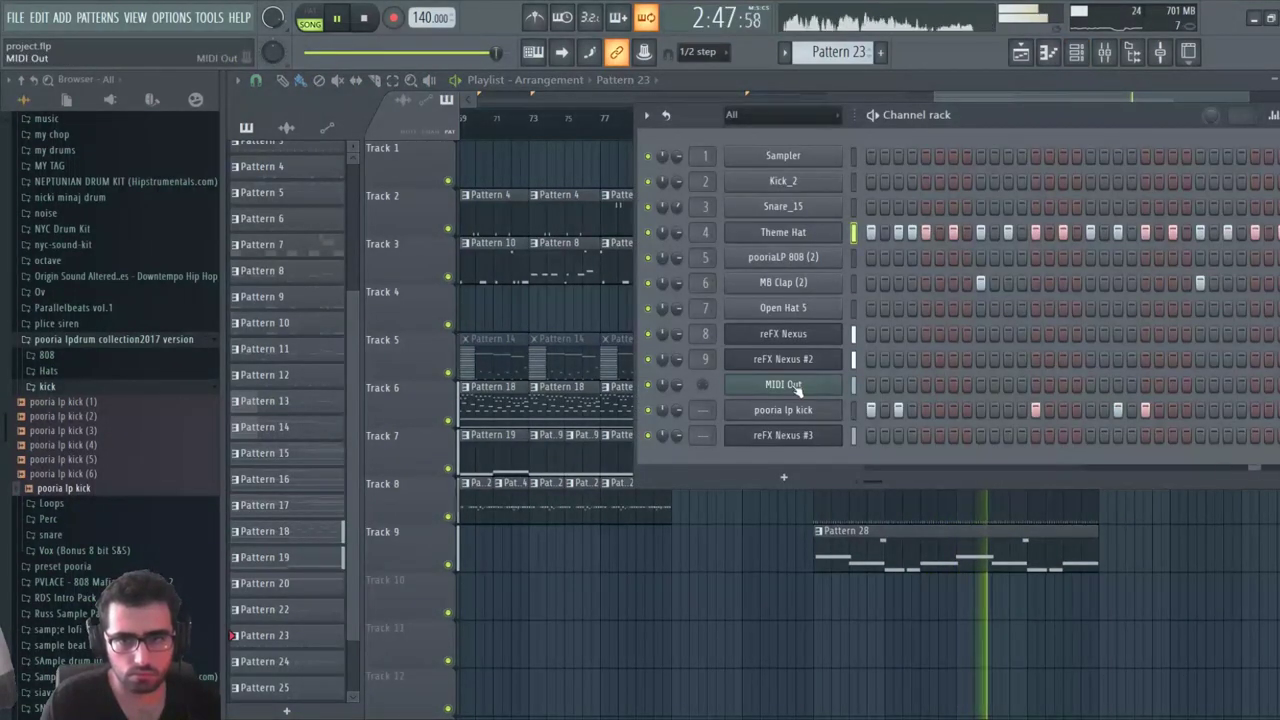
key(F6)
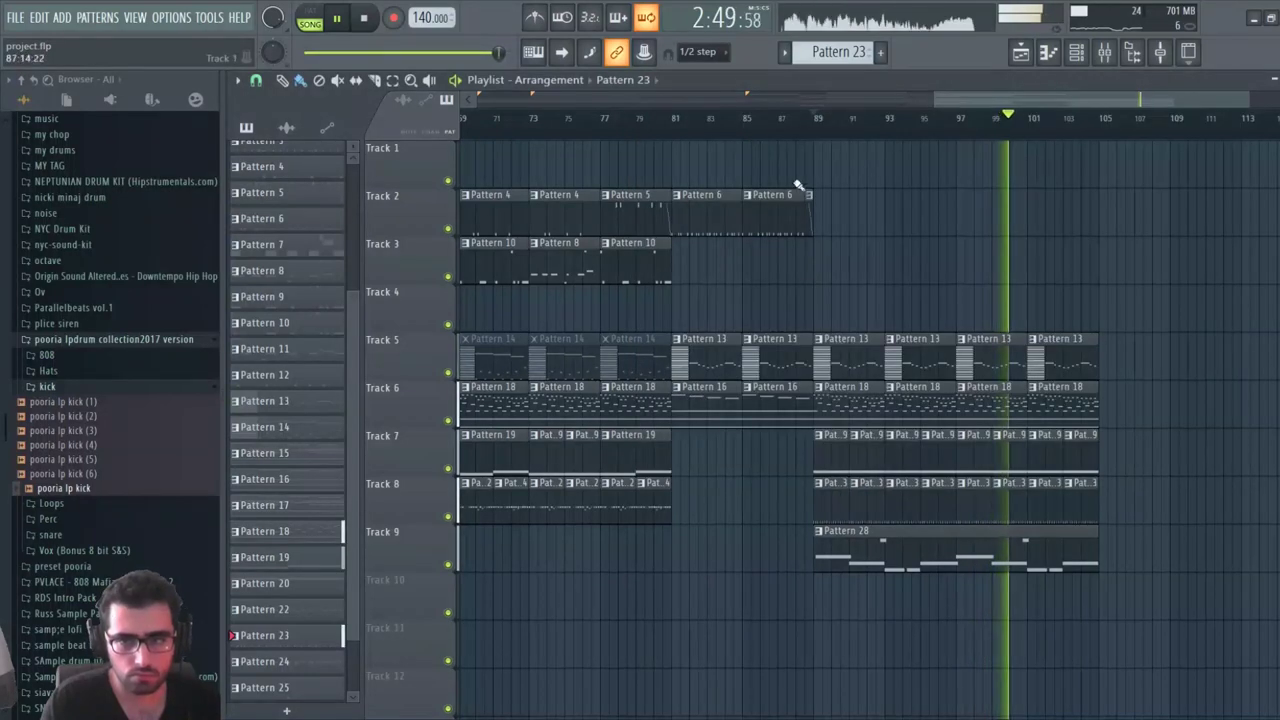
Place two copies of the muted Pattern 14 clips on Track 5 from bar 105 to bar 113 and unmute them
scroll(837, 143, down, 5)
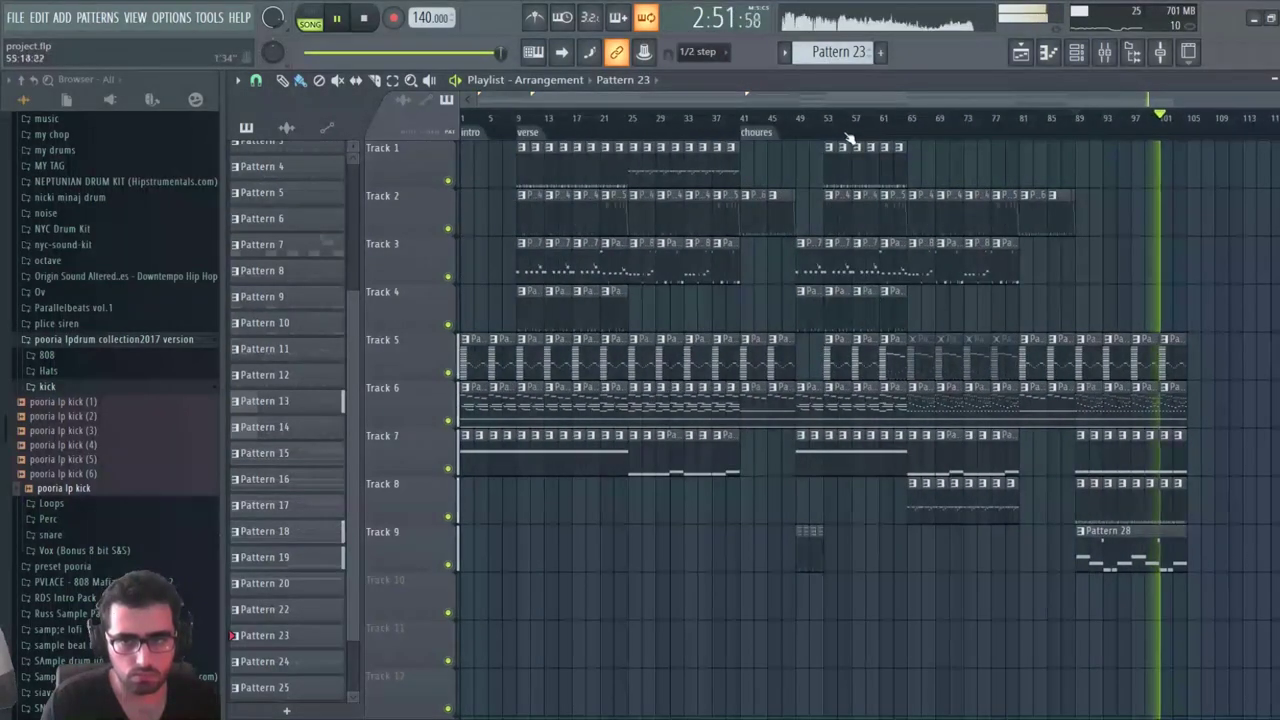
scroll(1170, 117, right, 2)
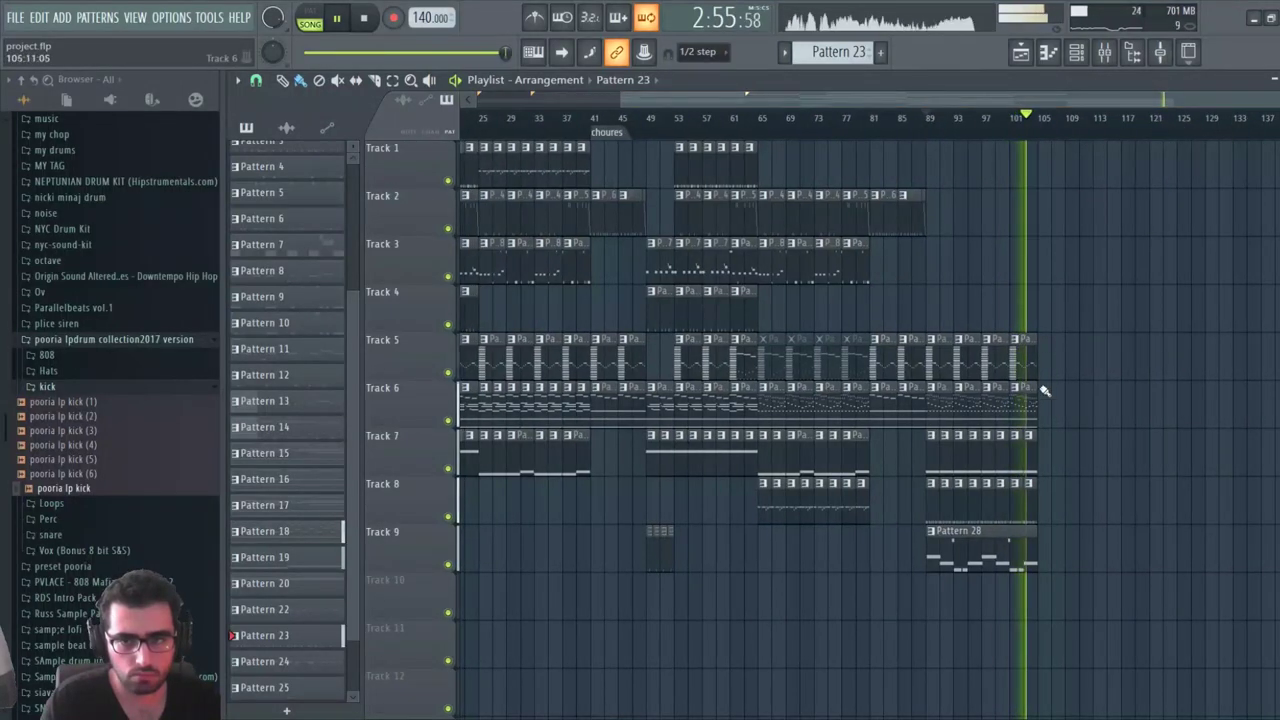
drag(1057, 336, 986, 376)
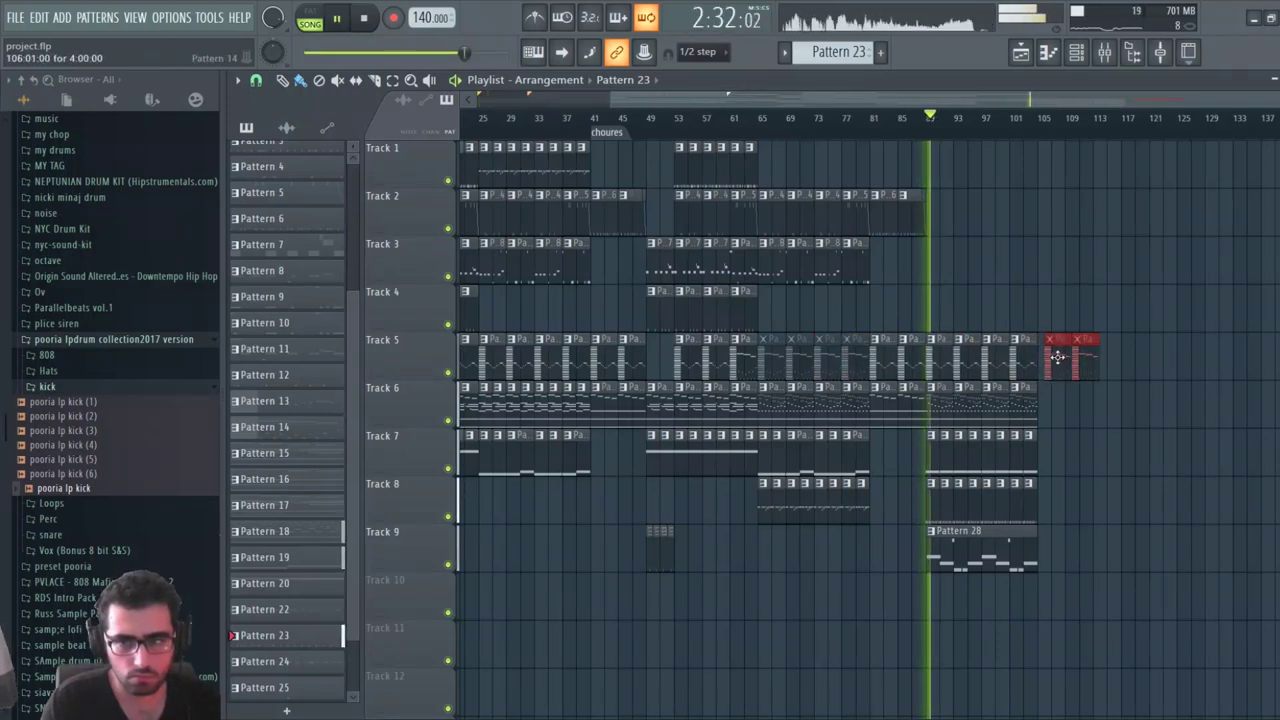
drag(1057, 357, 1051, 359)
right_click(1064, 321)
right_click(1064, 356)
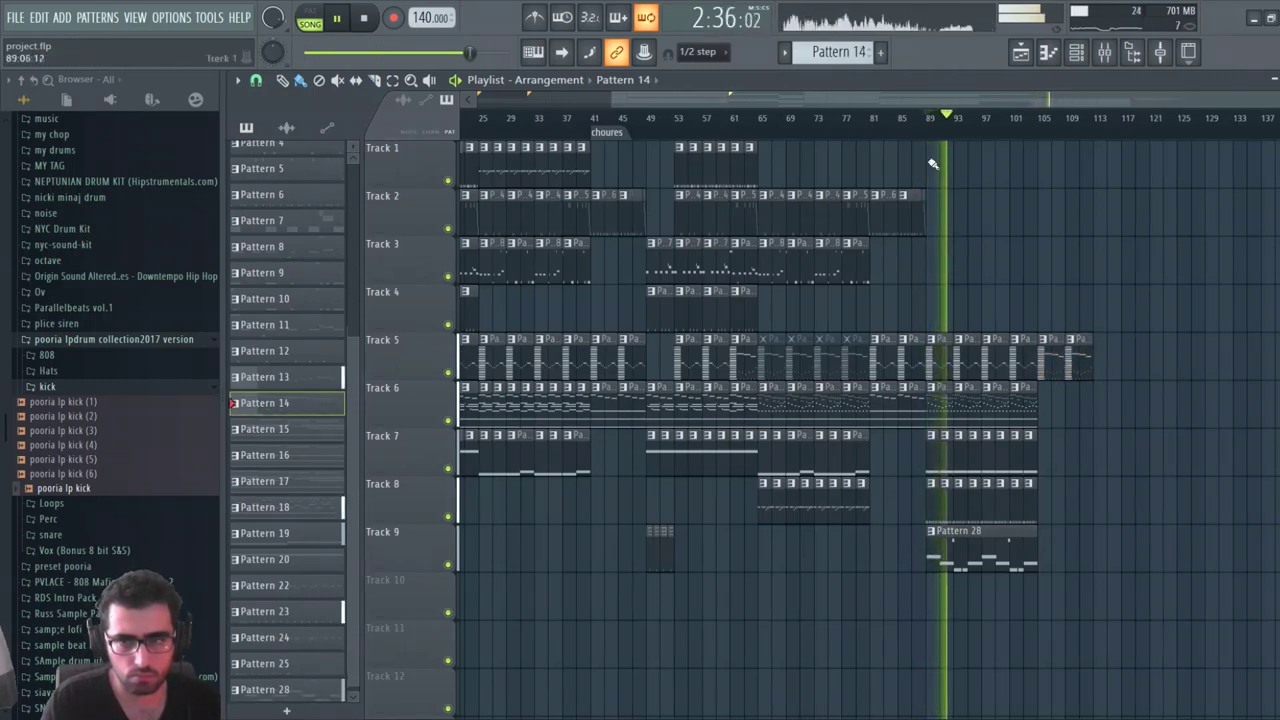
Turn on the master filter in reFX Nexus #3, return to the playlist and stop playback
drag(988, 99, 1172, 103)
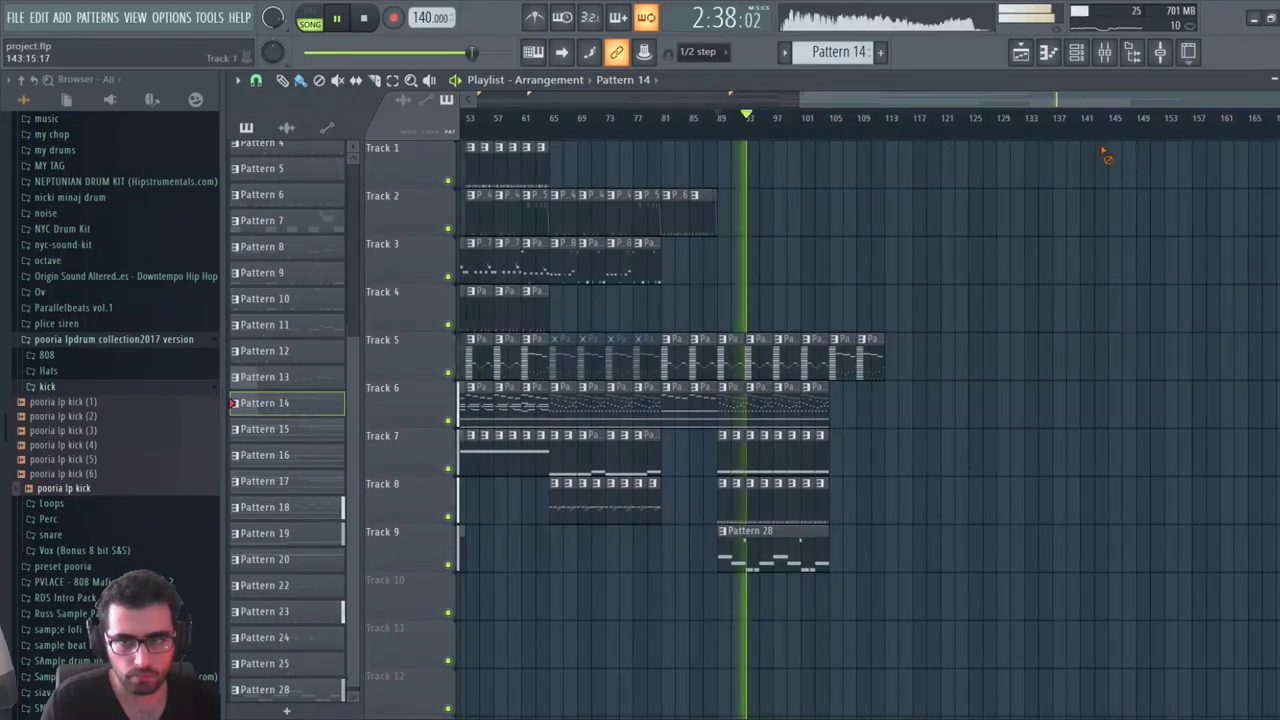
scroll(866, 116, down, 3)
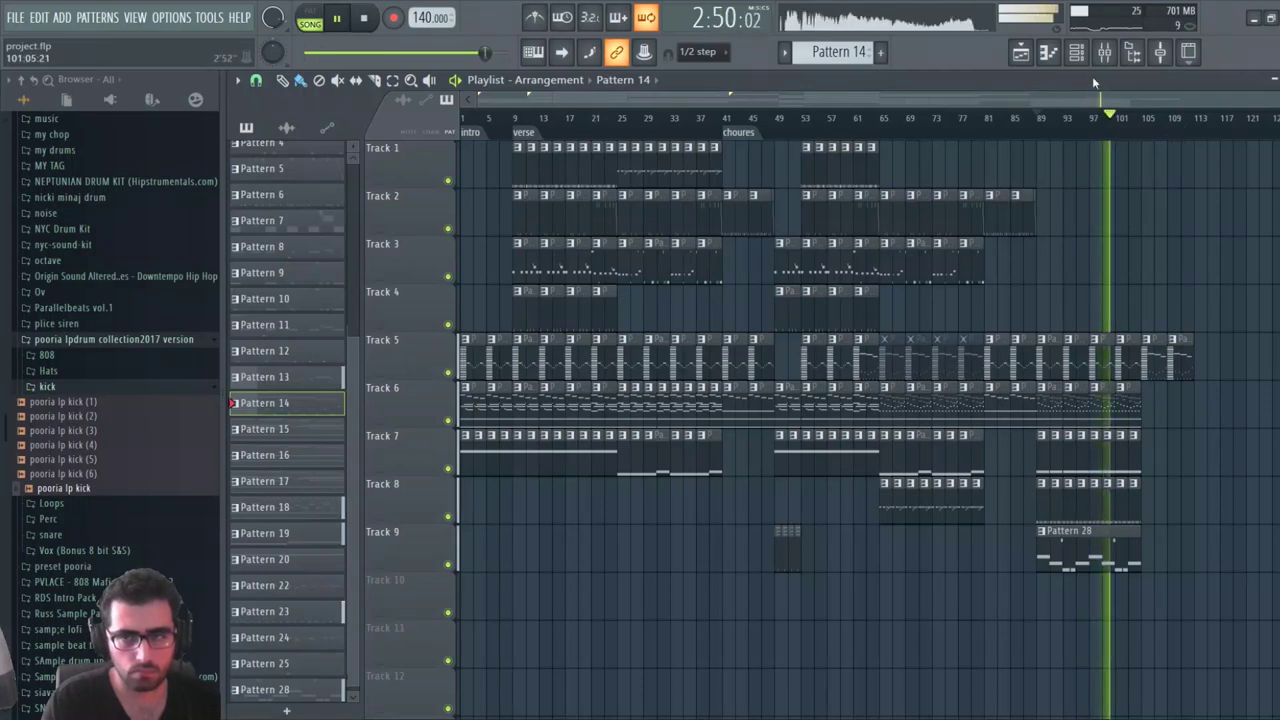
click(1076, 52)
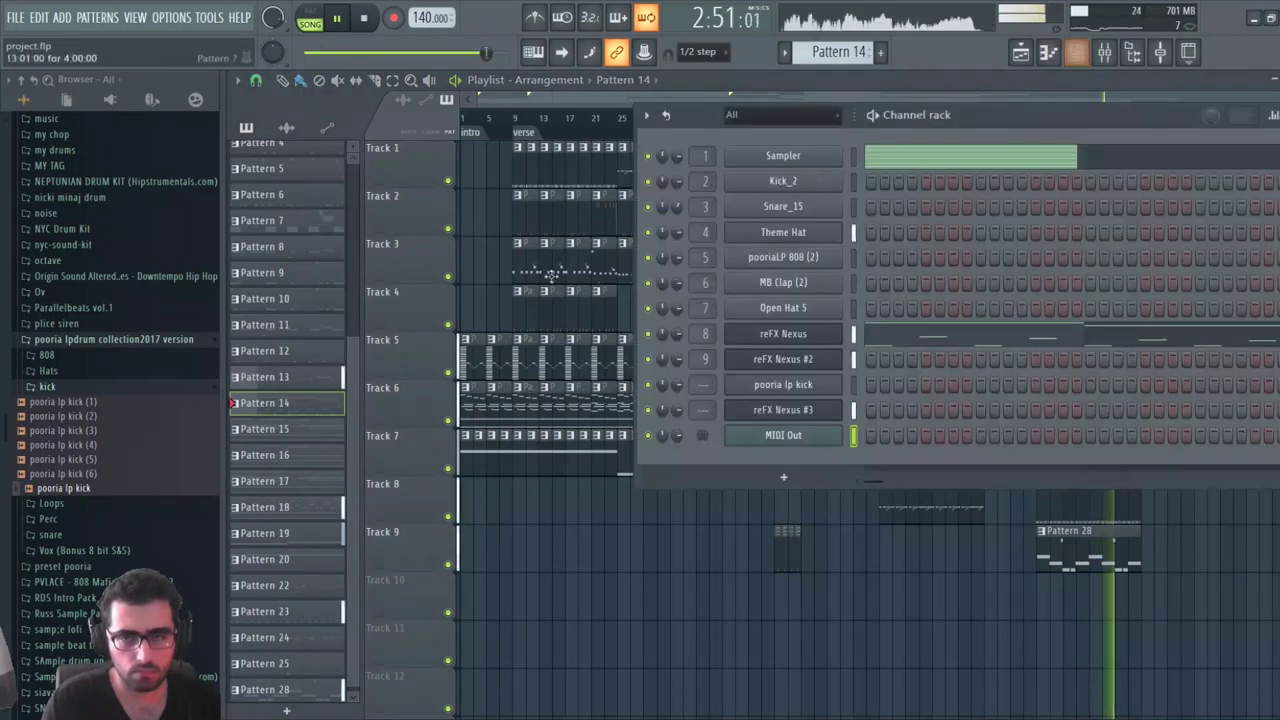
click(784, 411)
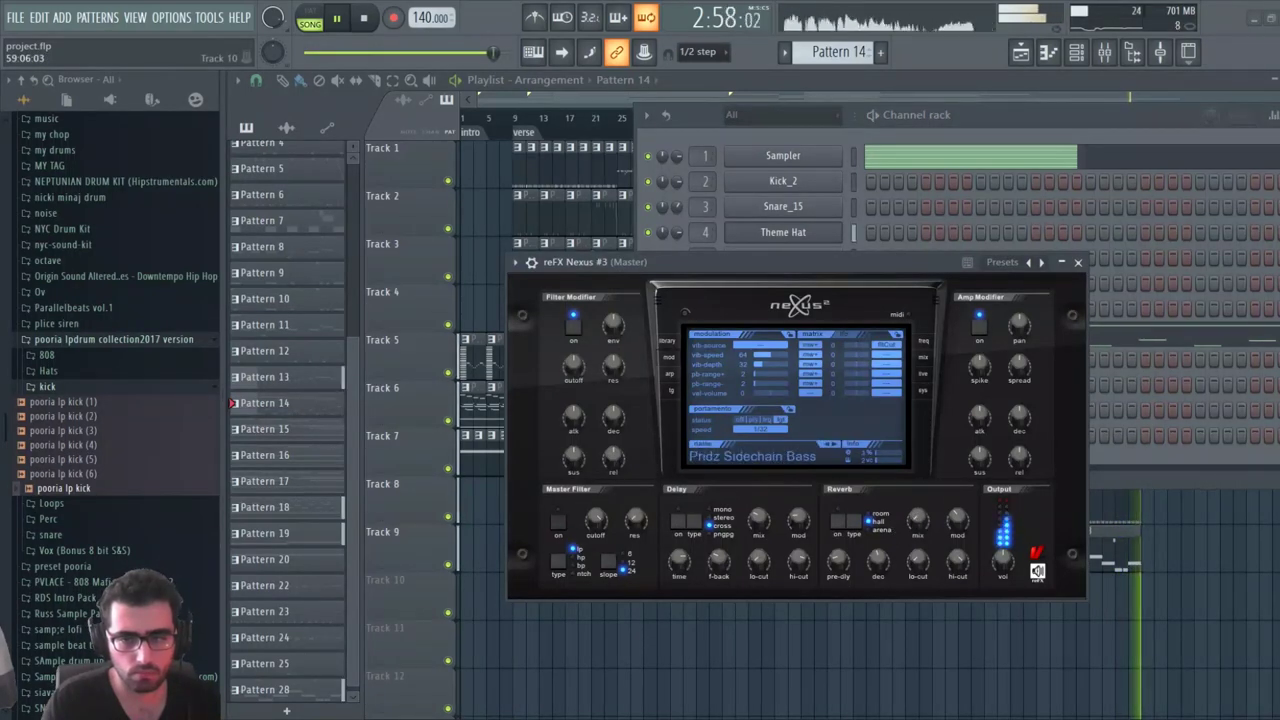
click(558, 520)
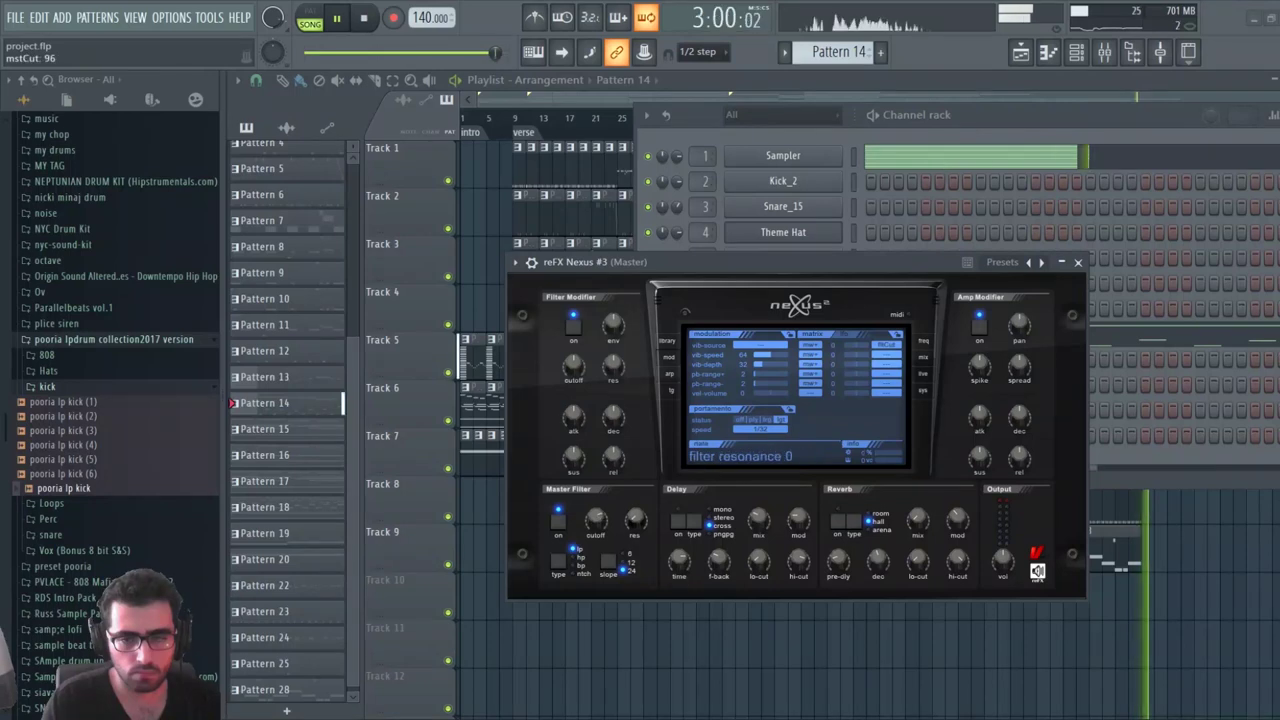
key(F5)
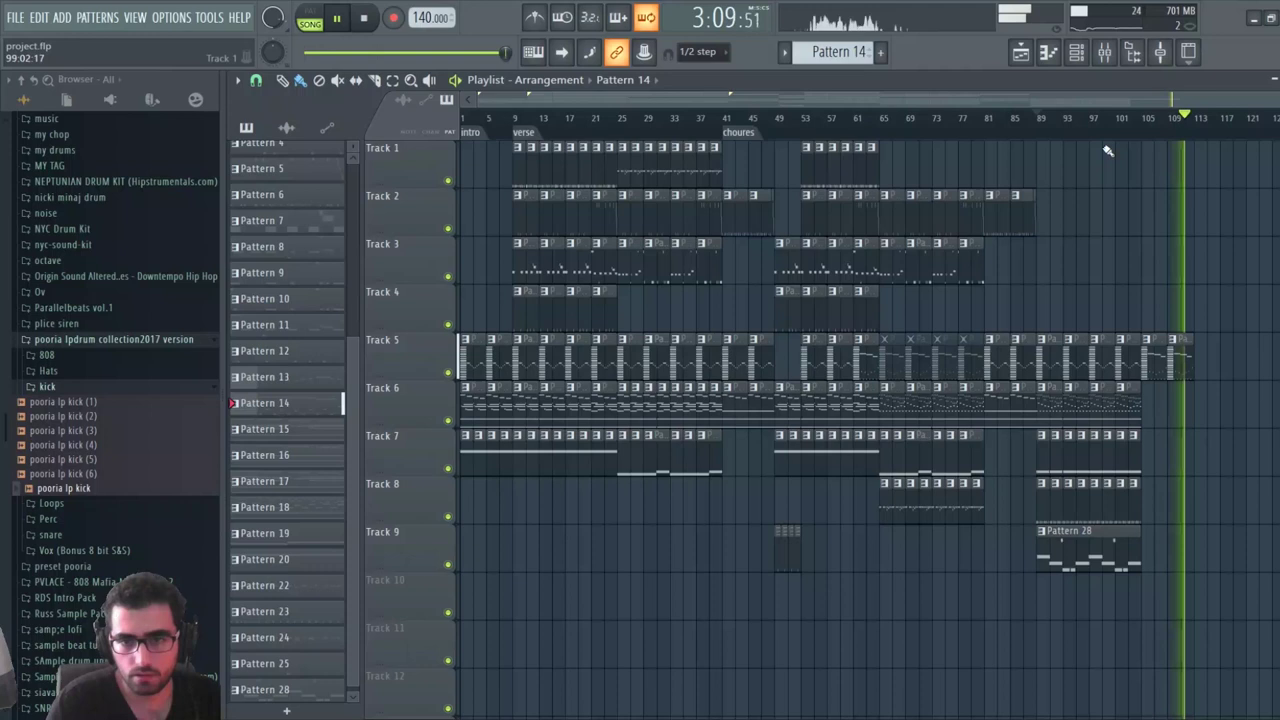
key(space)
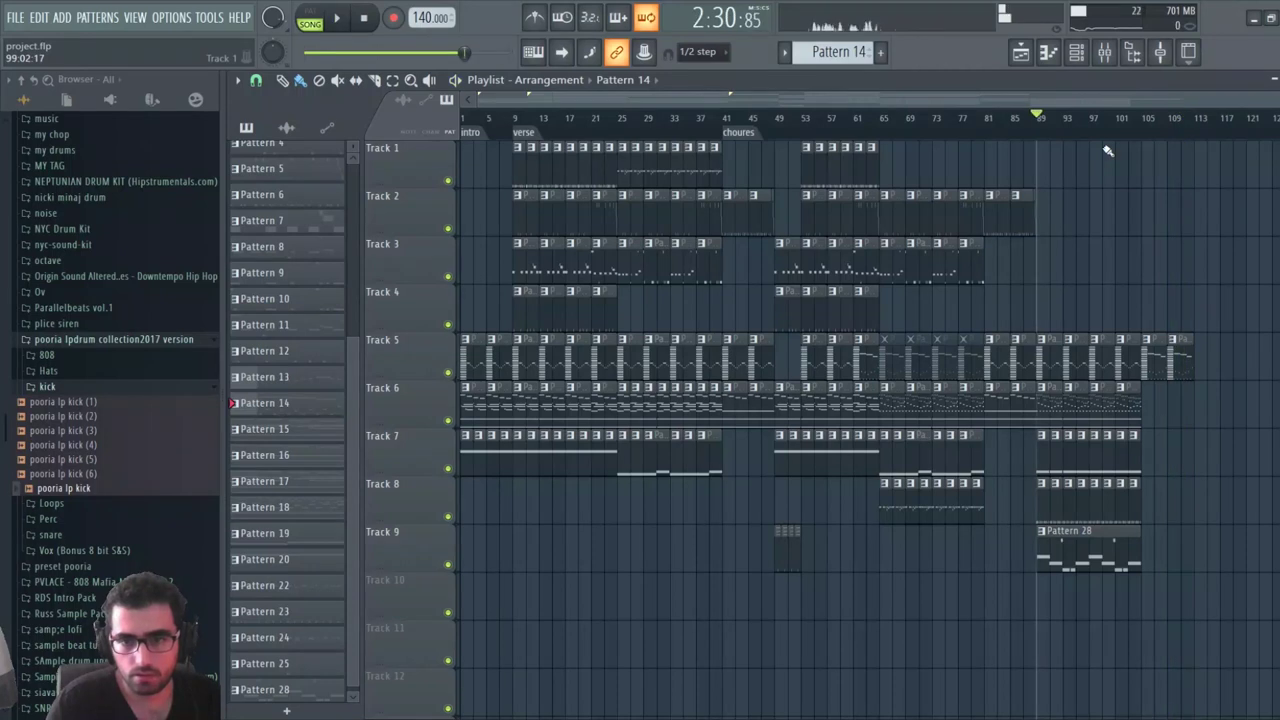